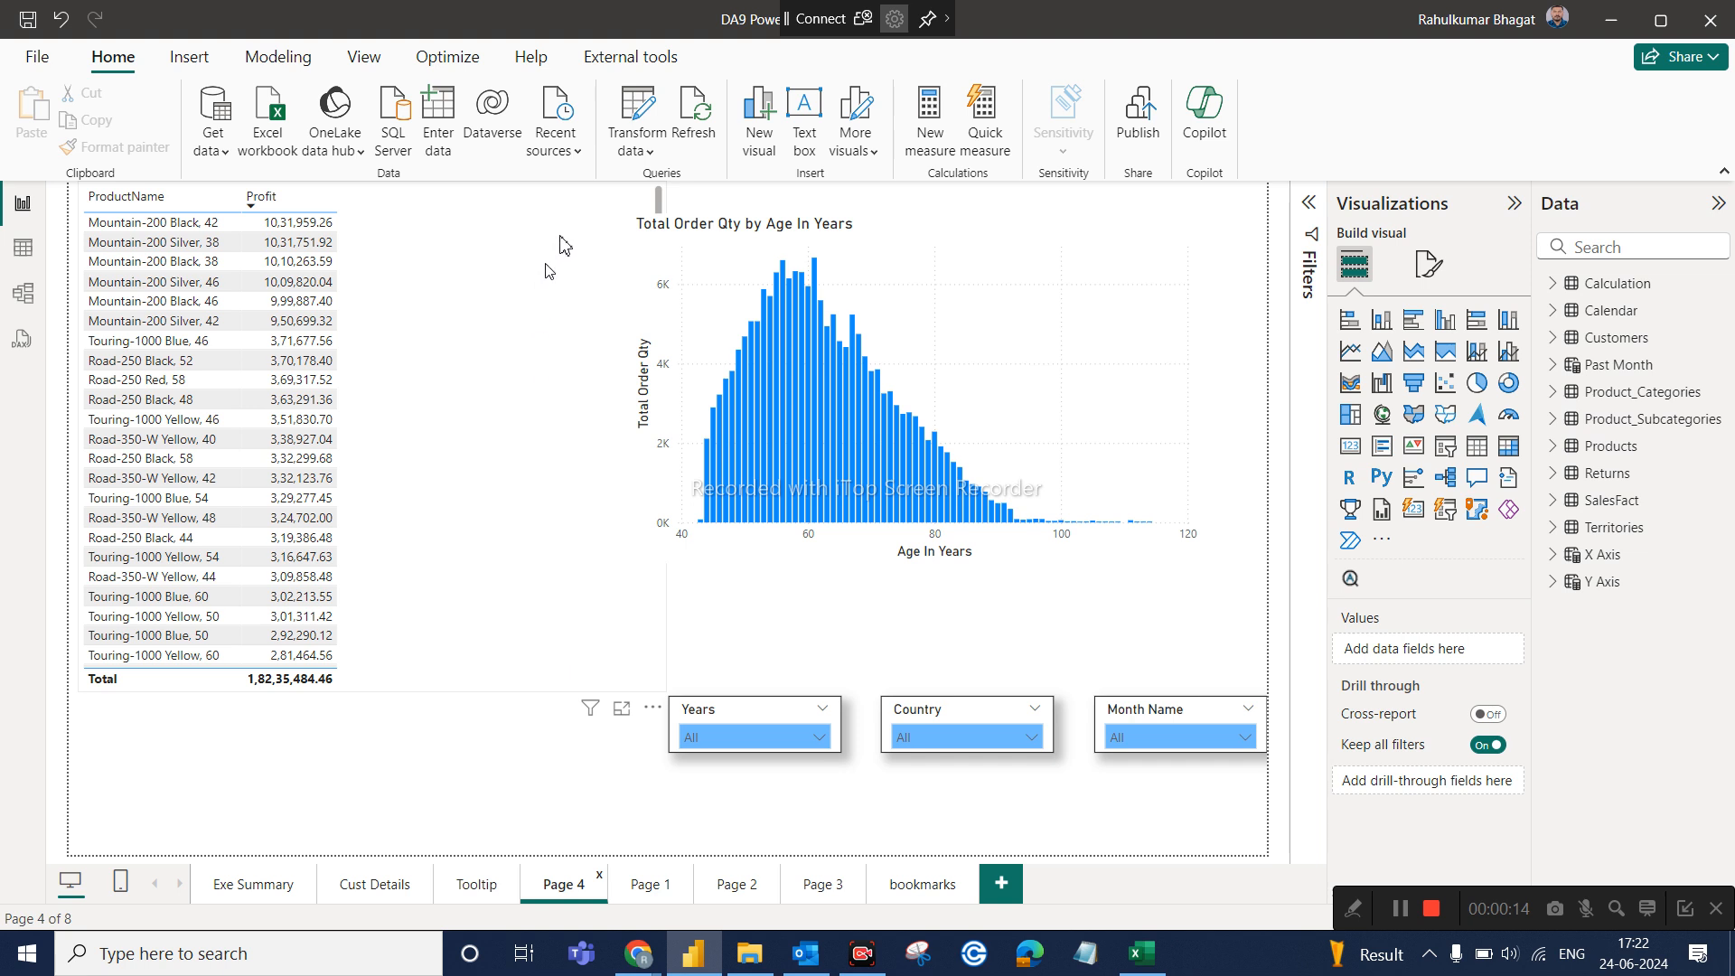
Add a slicer to the empty Page 3 and assign the Calendar table's Year field to it
{"action": "left_click", "coordinate": [762, 890]}
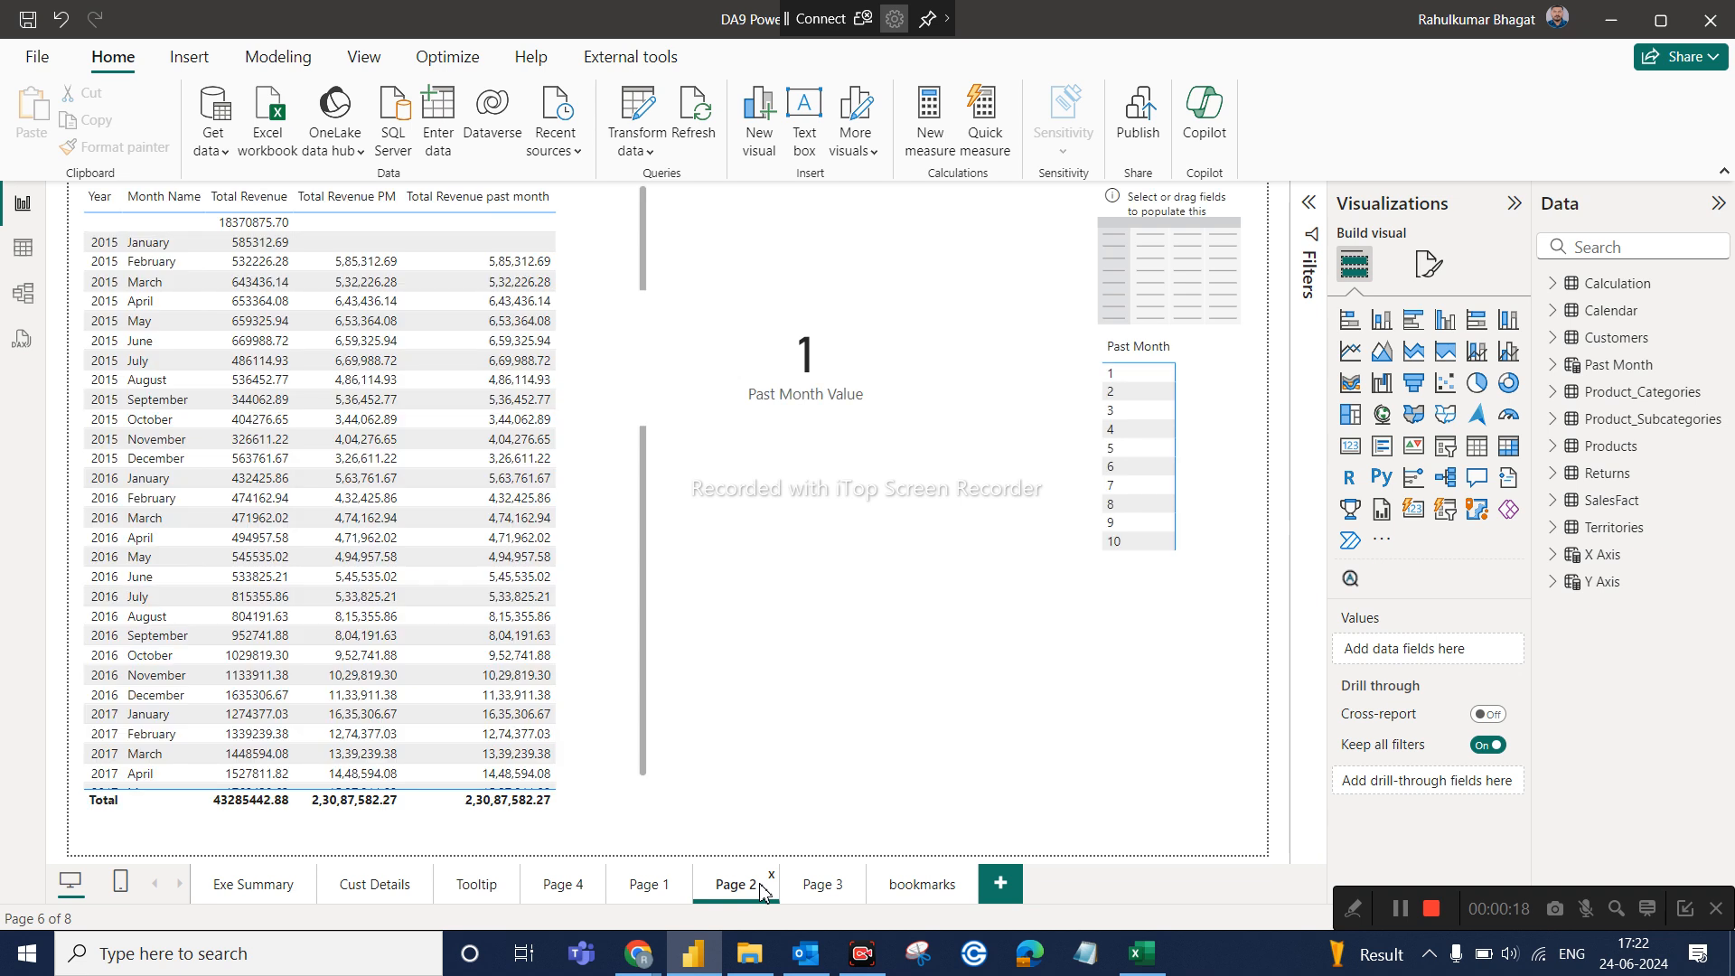
{"action": "left_click", "coordinate": [836, 894]}
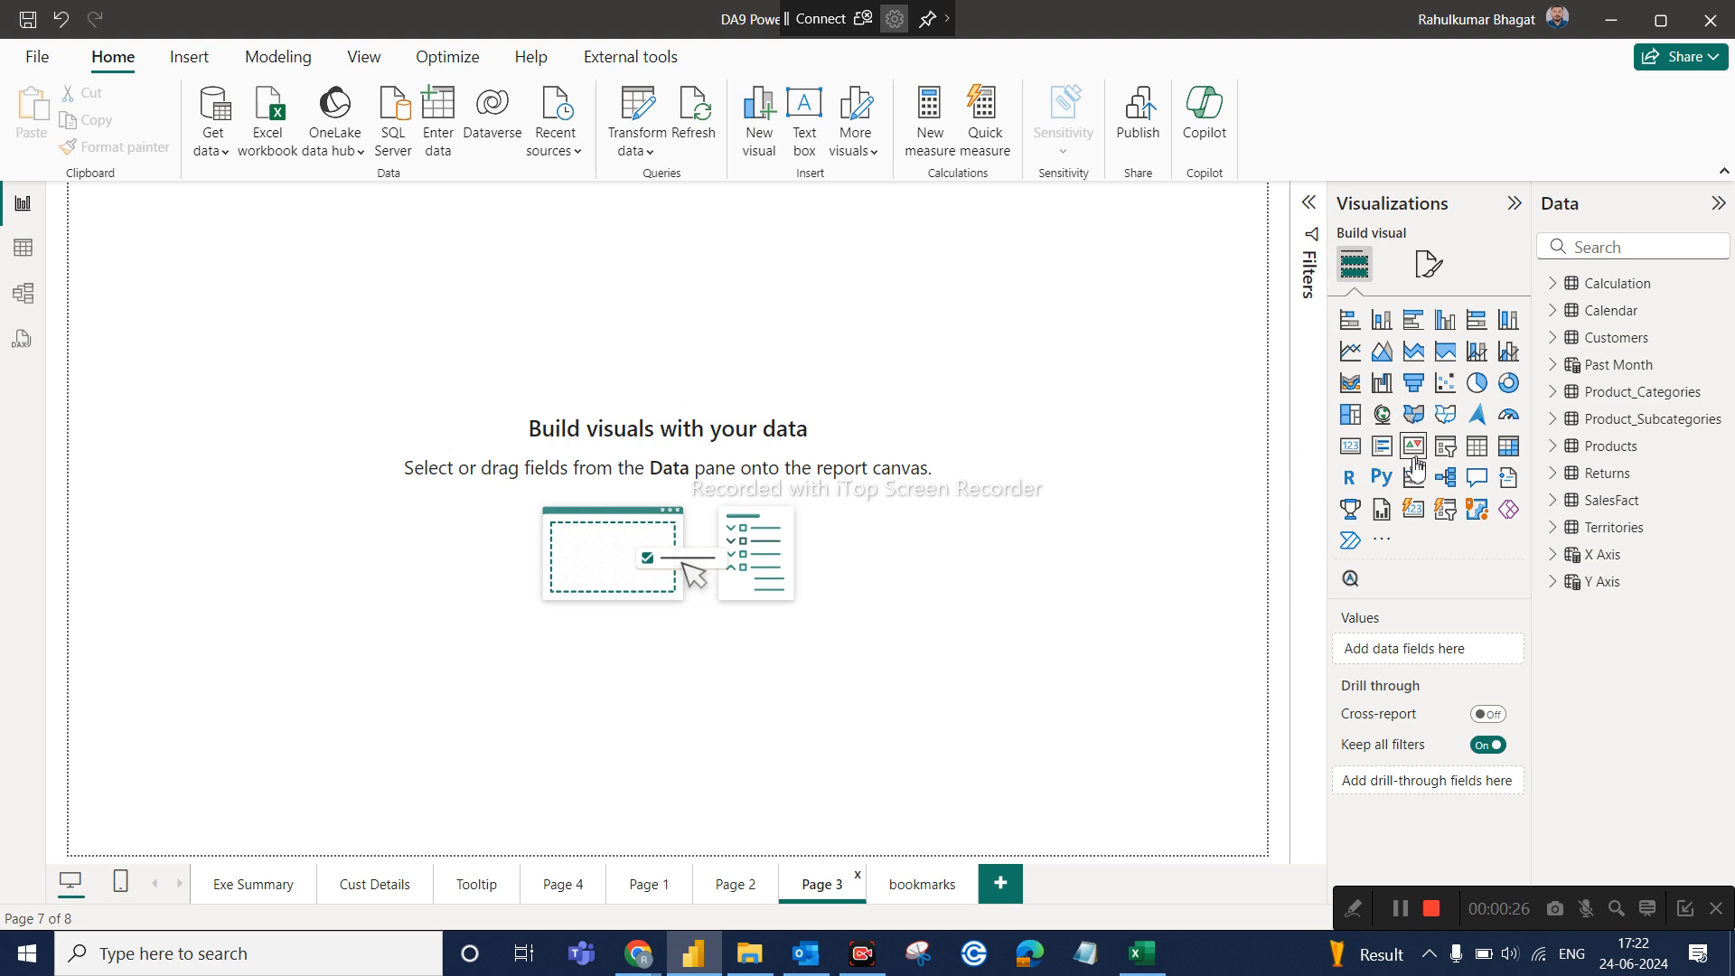
{"action": "left_click", "coordinate": [1445, 449]}
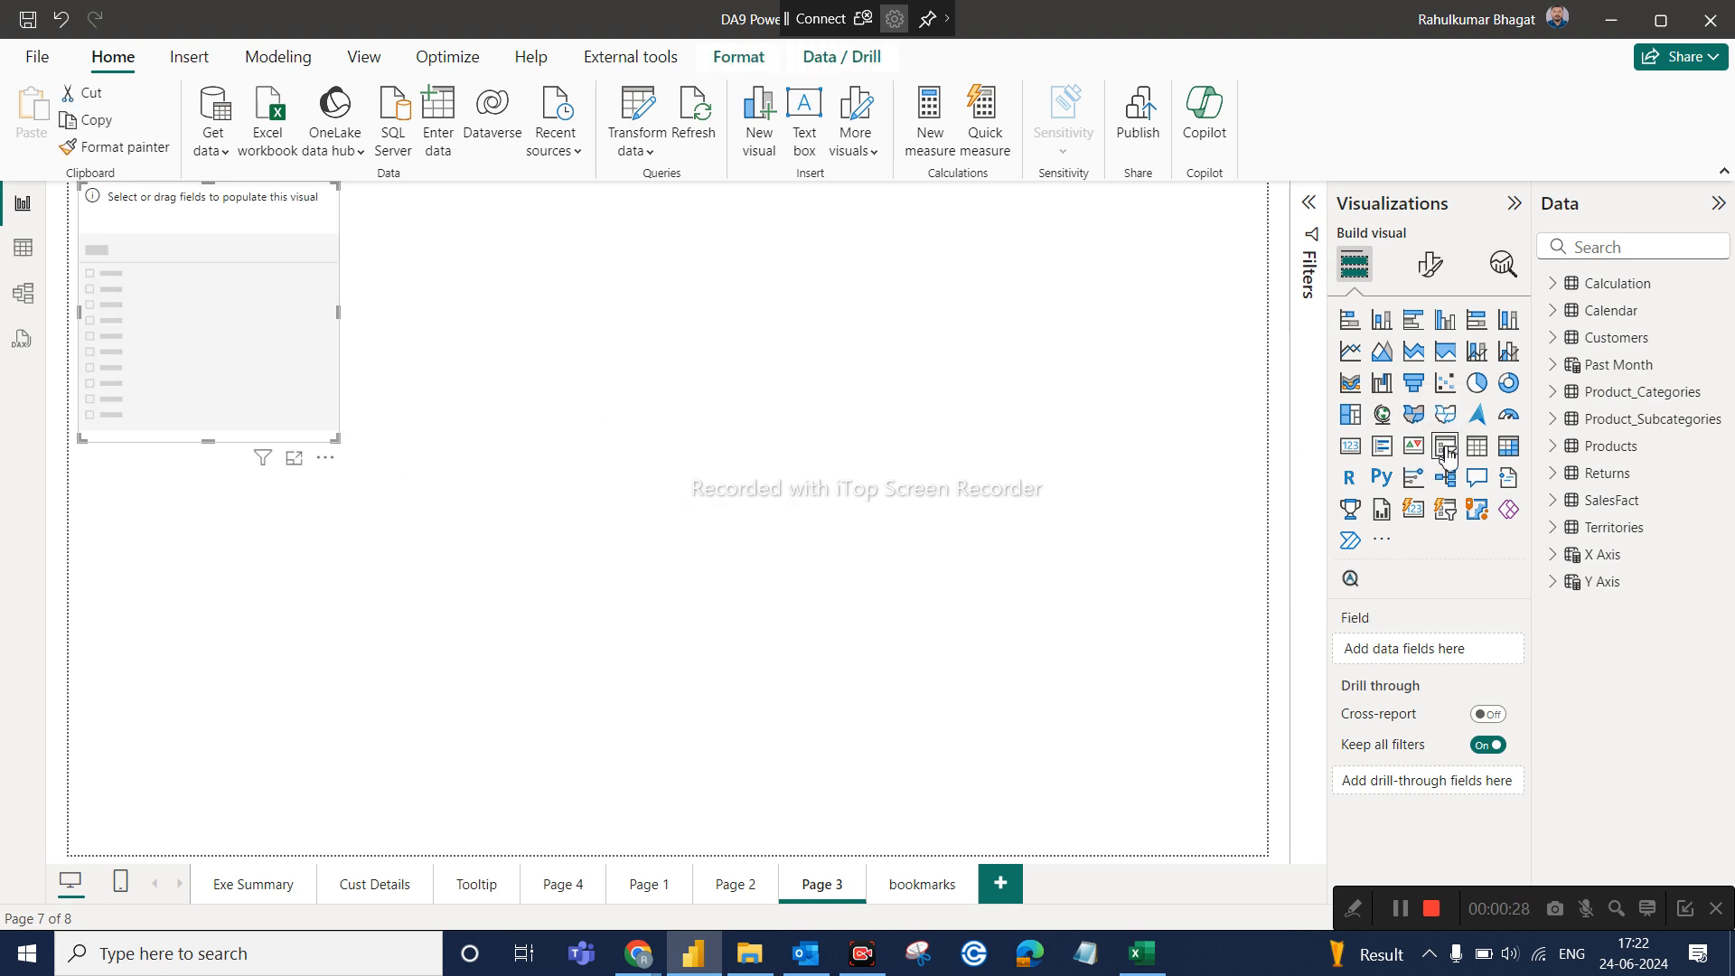
{"action": "left_click", "coordinate": [1555, 311]}
{"action": "left_click_drag", "start_coordinate": [1633, 530], "coordinate": [1441, 652]}
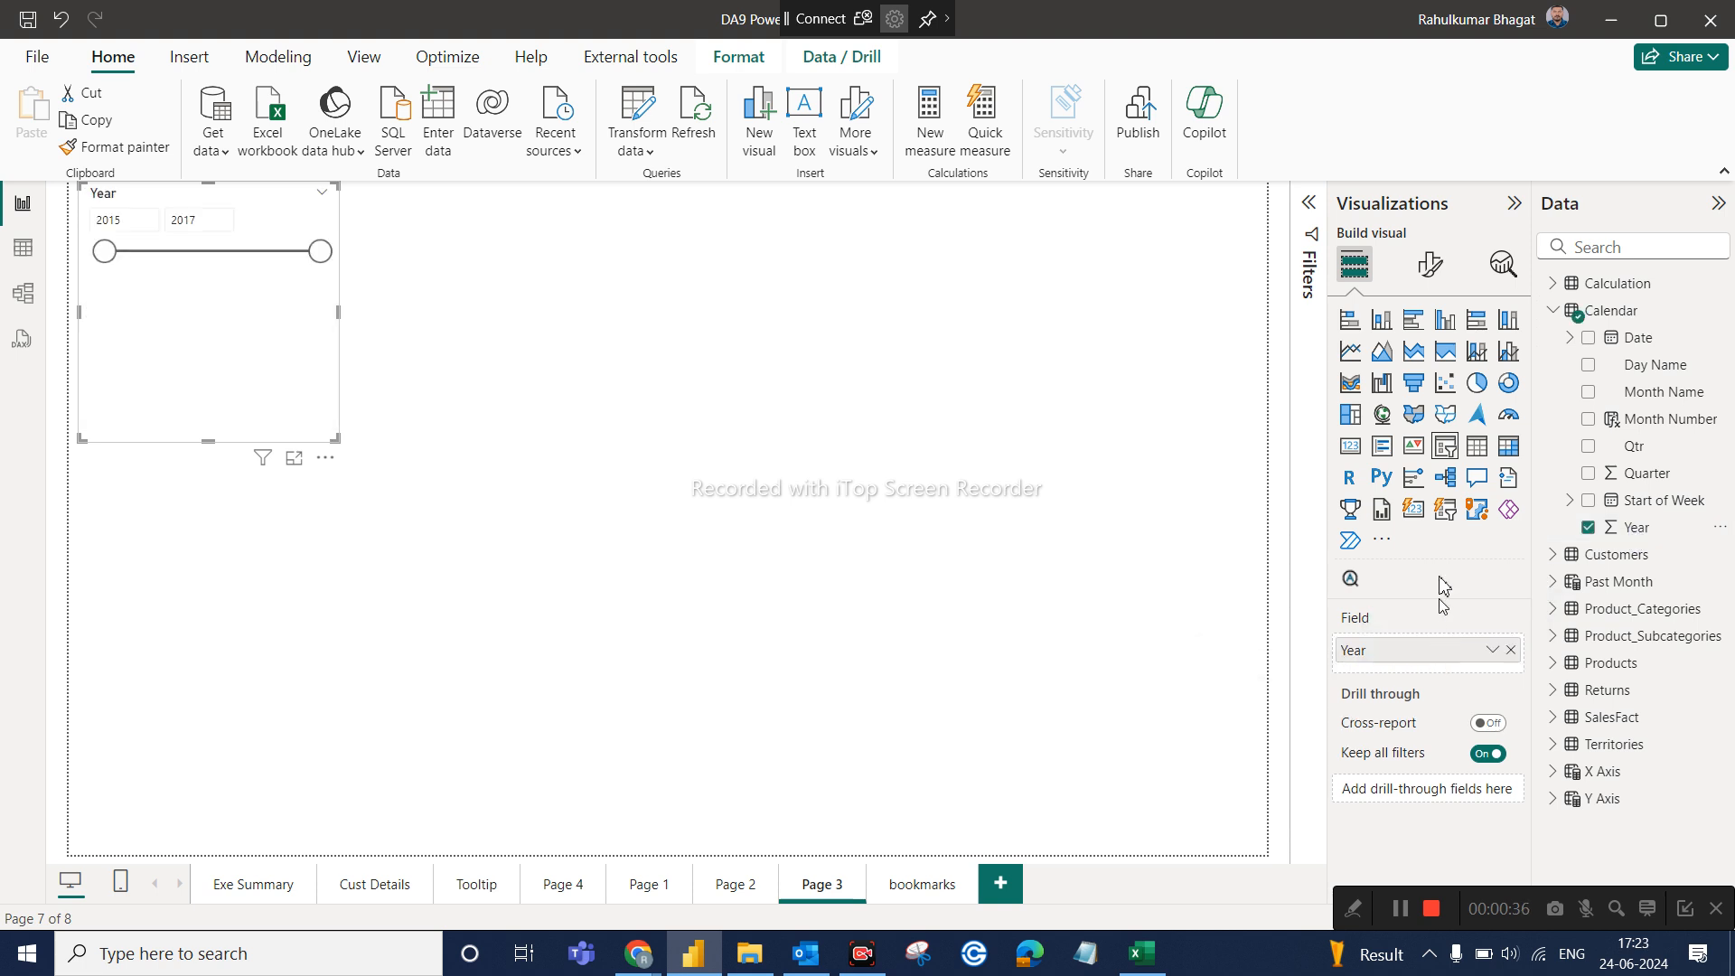
Set the Year slicer's style to Vertical list and shrink the slicer to fit its options
{"action": "left_click", "coordinate": [1431, 265]}
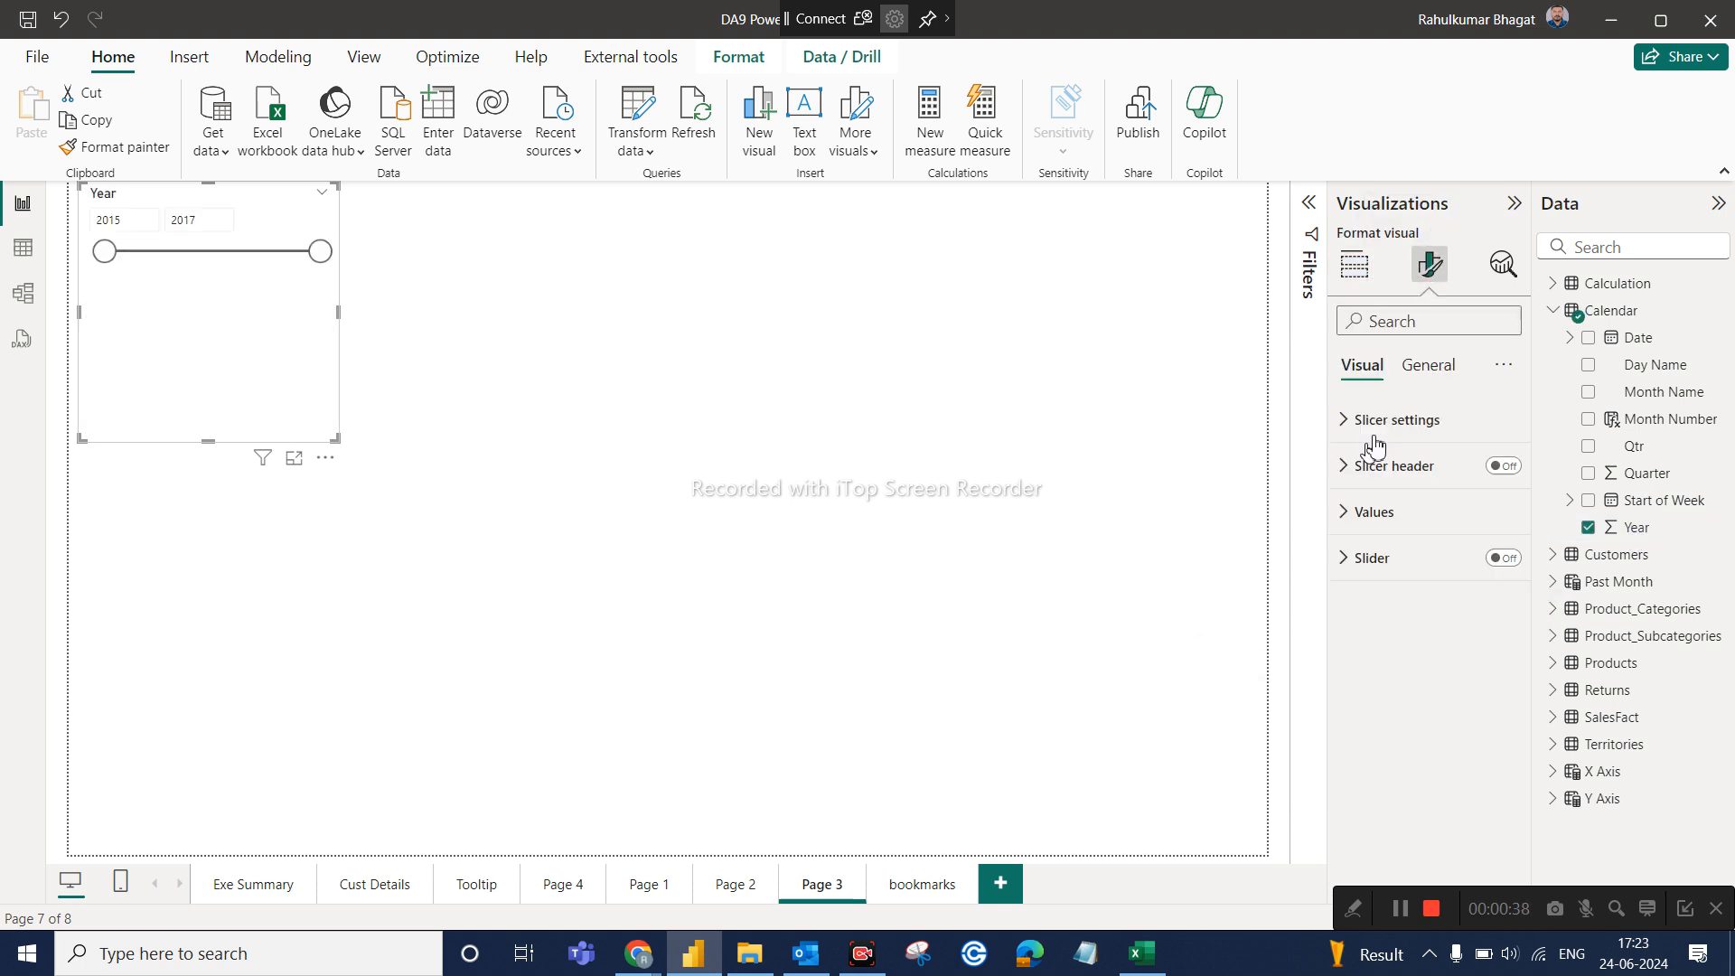
{"action": "left_click", "coordinate": [1412, 418]}
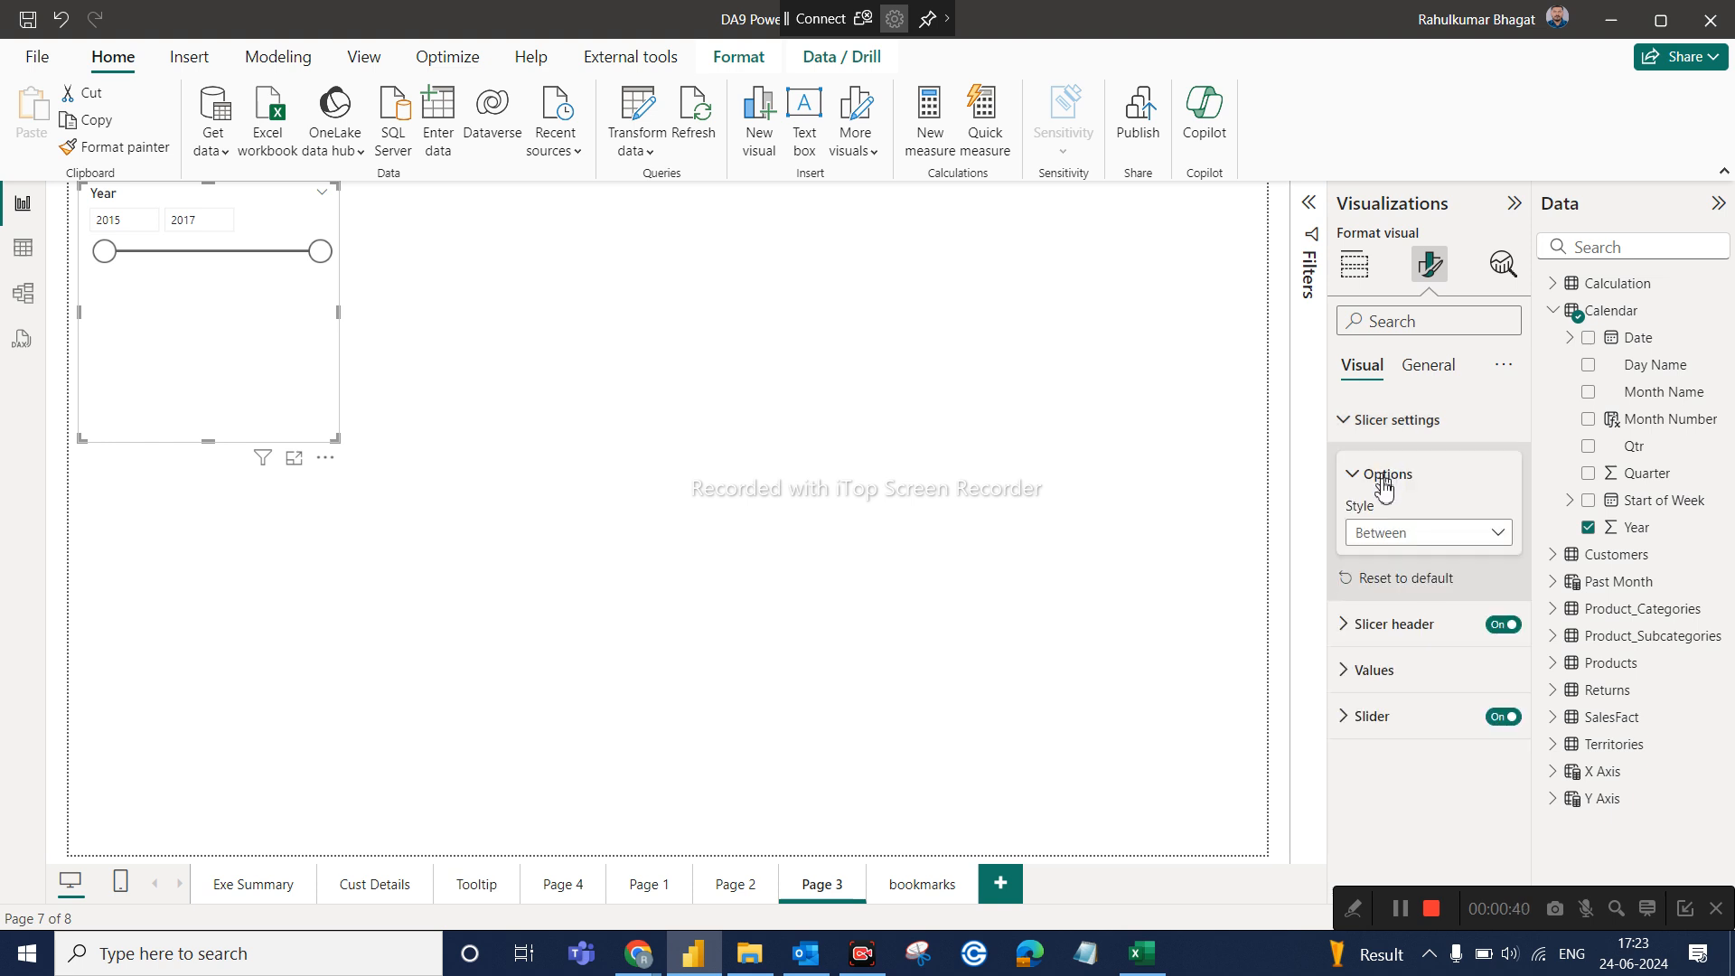
{"action": "left_click", "coordinate": [1384, 541]}
{"action": "left_click", "coordinate": [1386, 560]}
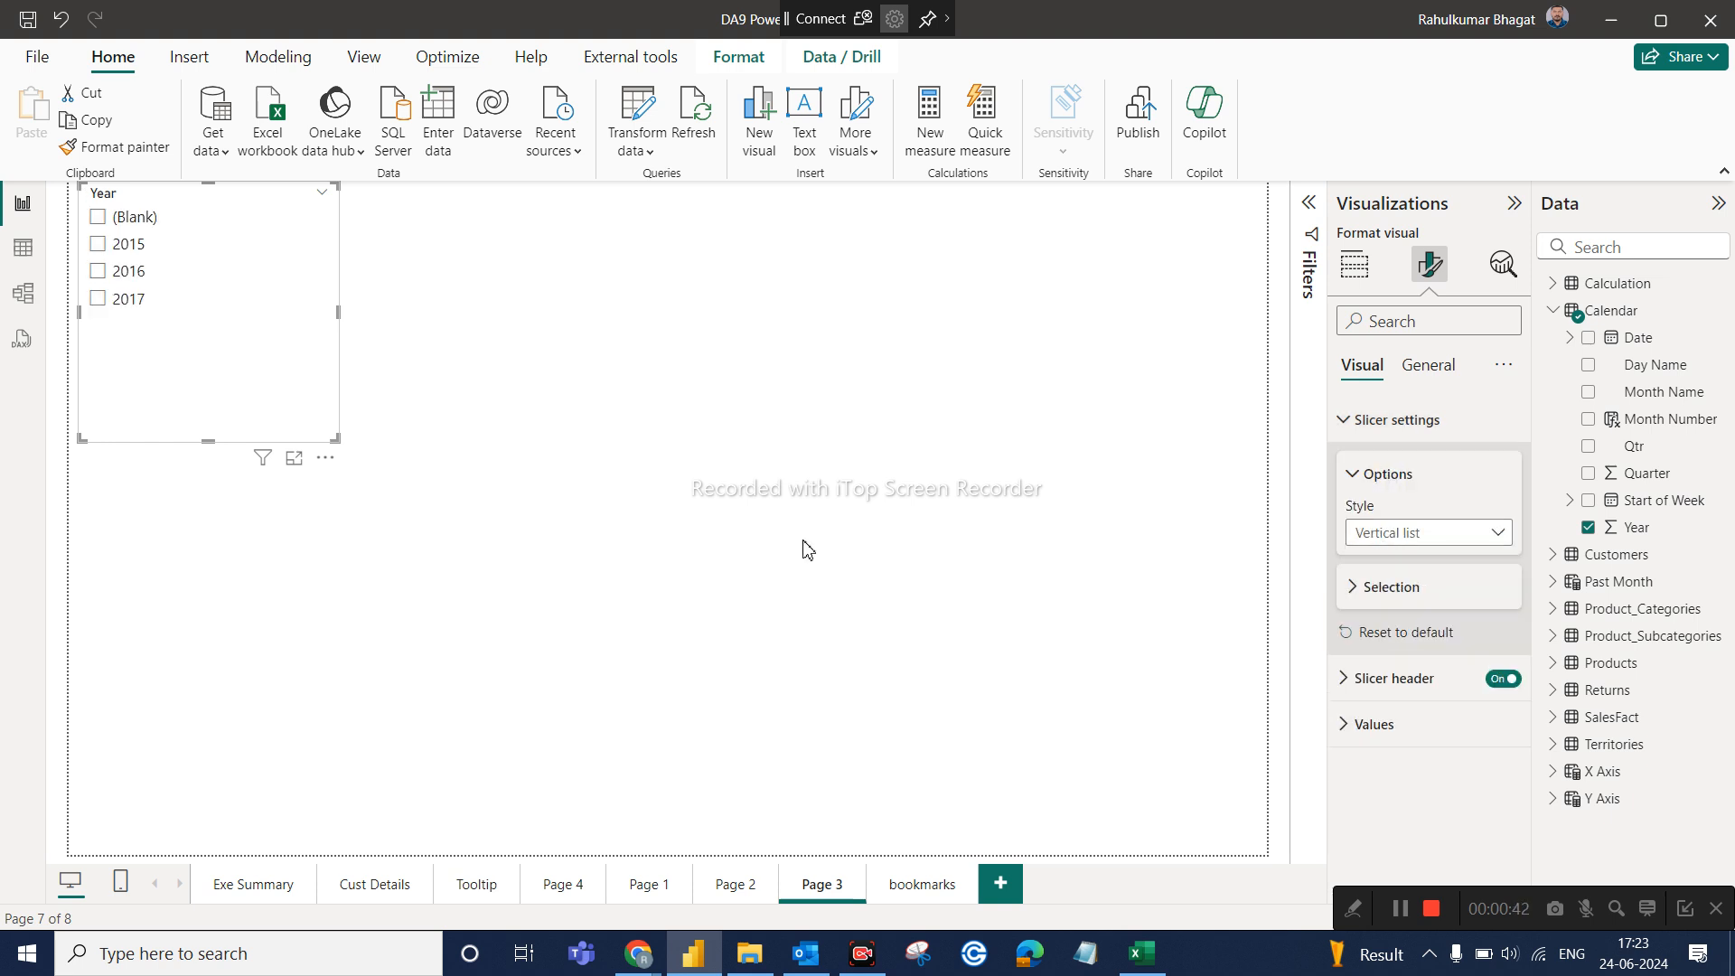
{"action": "left_click_drag", "start_coordinate": [336, 438], "coordinate": [200, 350]}
Duplicate the Year slicer and place the copy beside the original
{"action": "key", "text": "ctrl+c"}
{"action": "key", "text": "ctrl+v"}
{"action": "left_click_drag", "start_coordinate": [183, 339], "coordinate": [381, 322]}
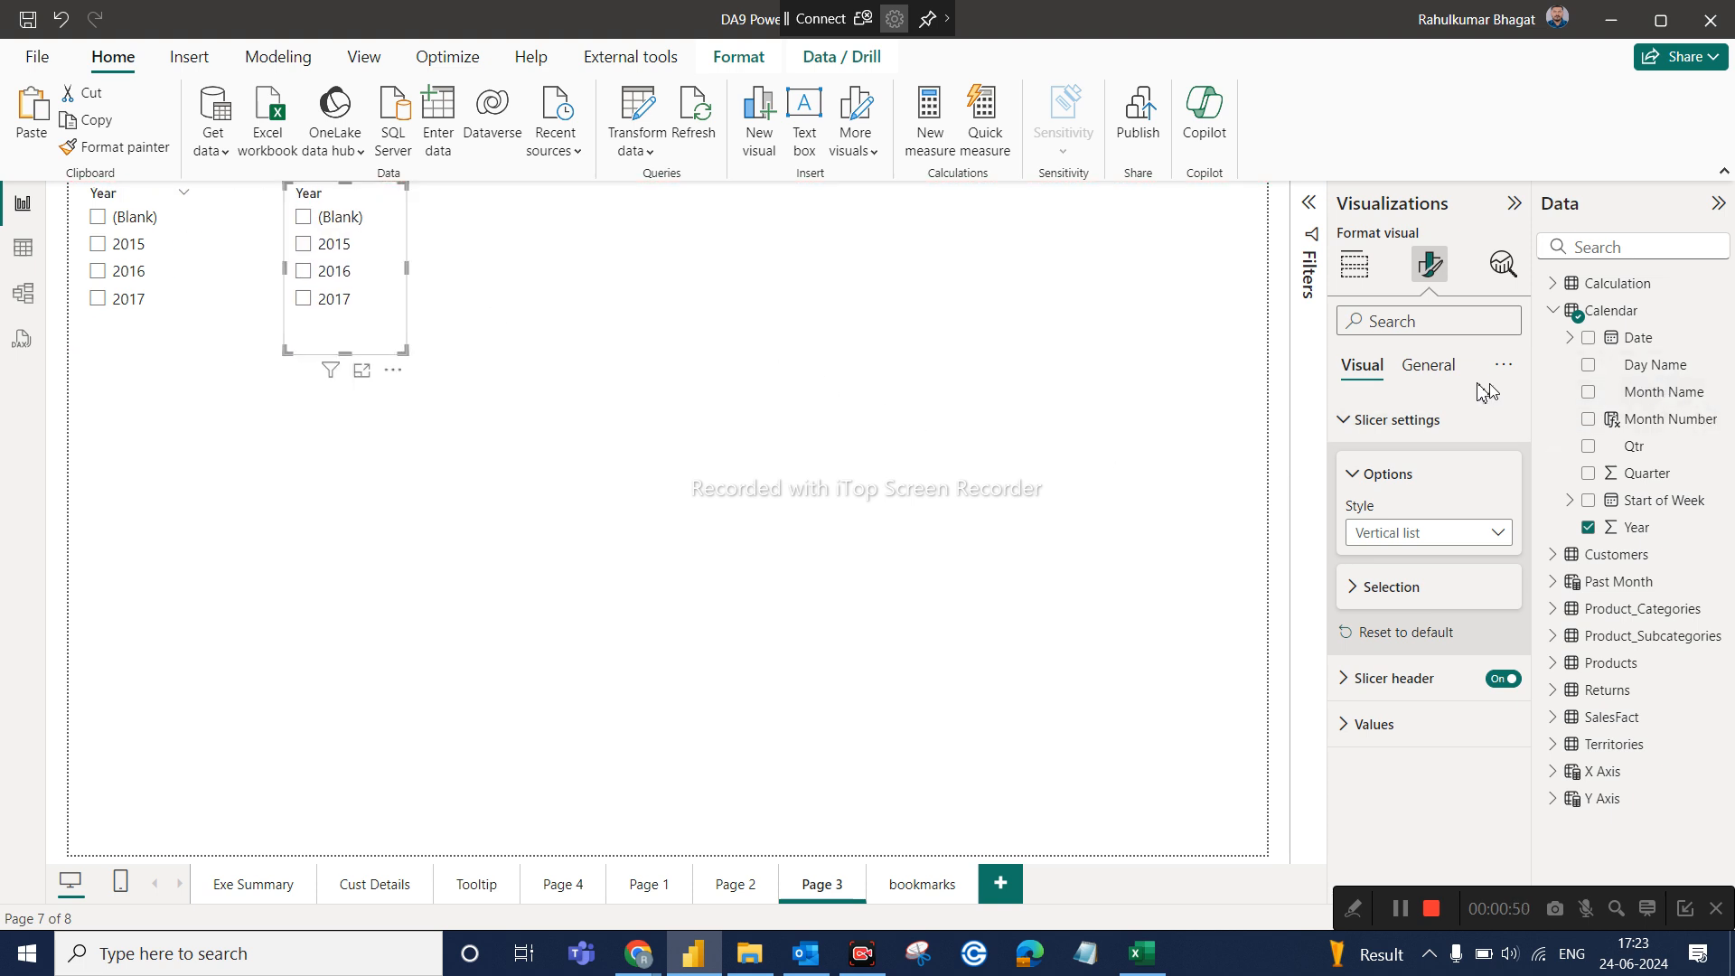
Replace Year with Month Name in the copied slicer and lengthen it to show all the months
{"action": "left_click", "coordinate": [1355, 267]}
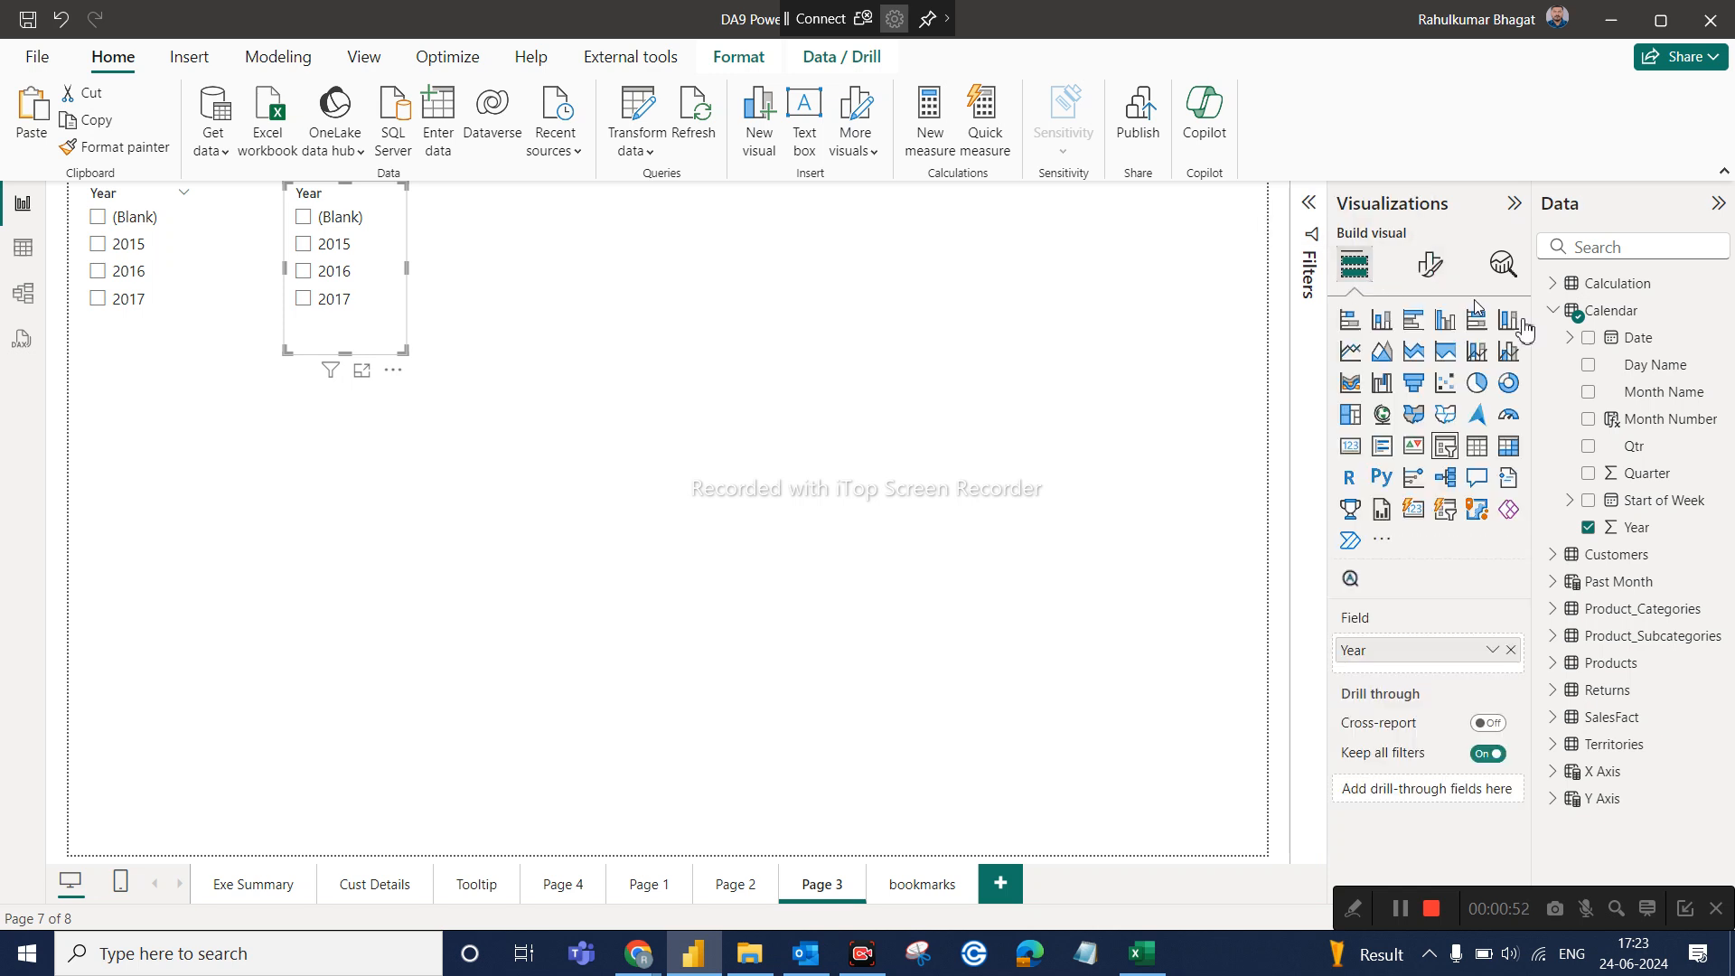
{"action": "left_click_drag", "start_coordinate": [1657, 400], "coordinate": [1463, 673]}
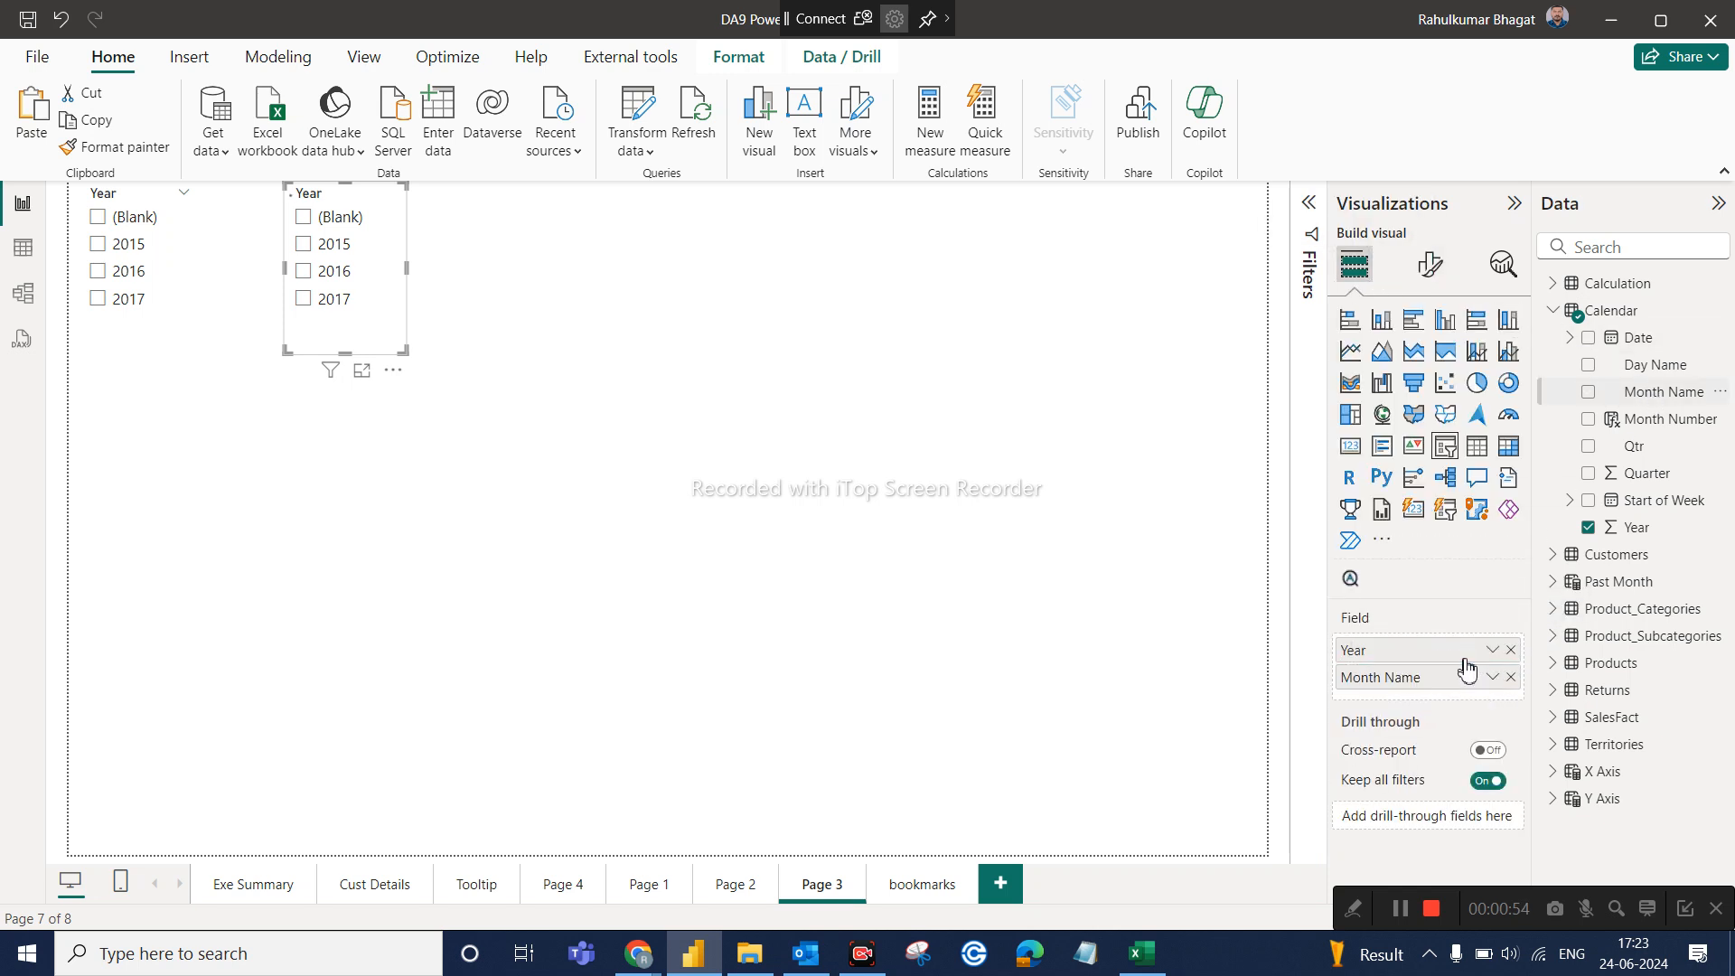
{"action": "left_click", "coordinate": [1512, 651]}
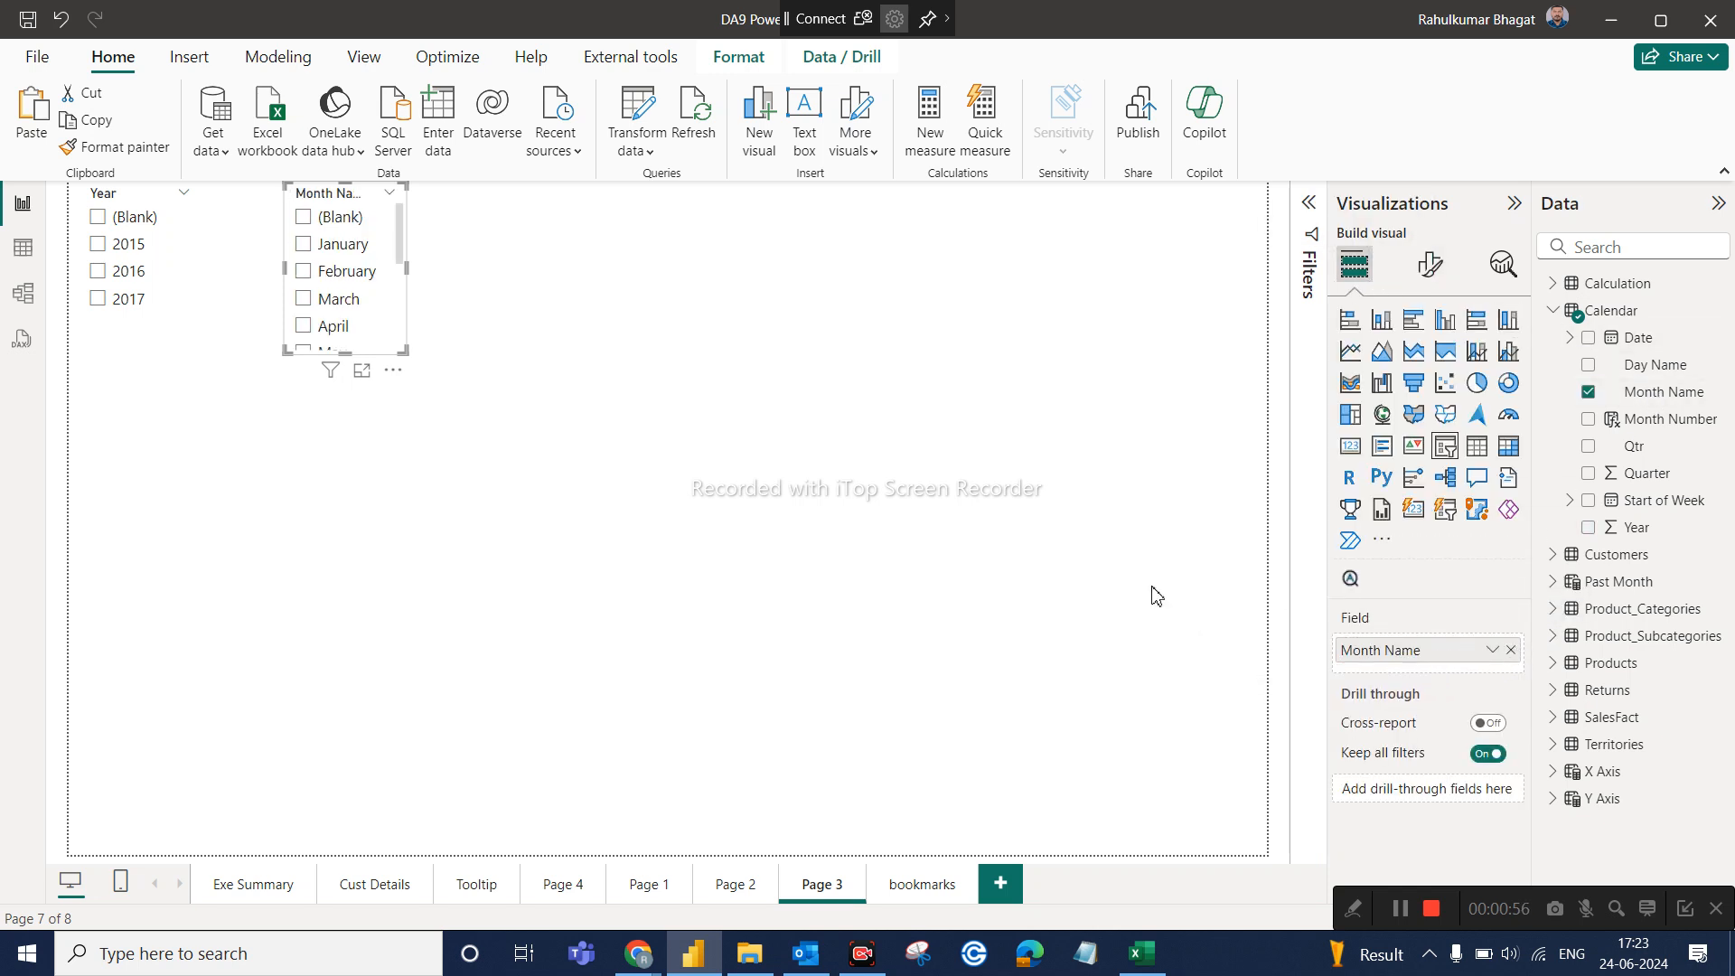
{"action": "left_click_drag", "start_coordinate": [391, 351], "coordinate": [414, 600]}
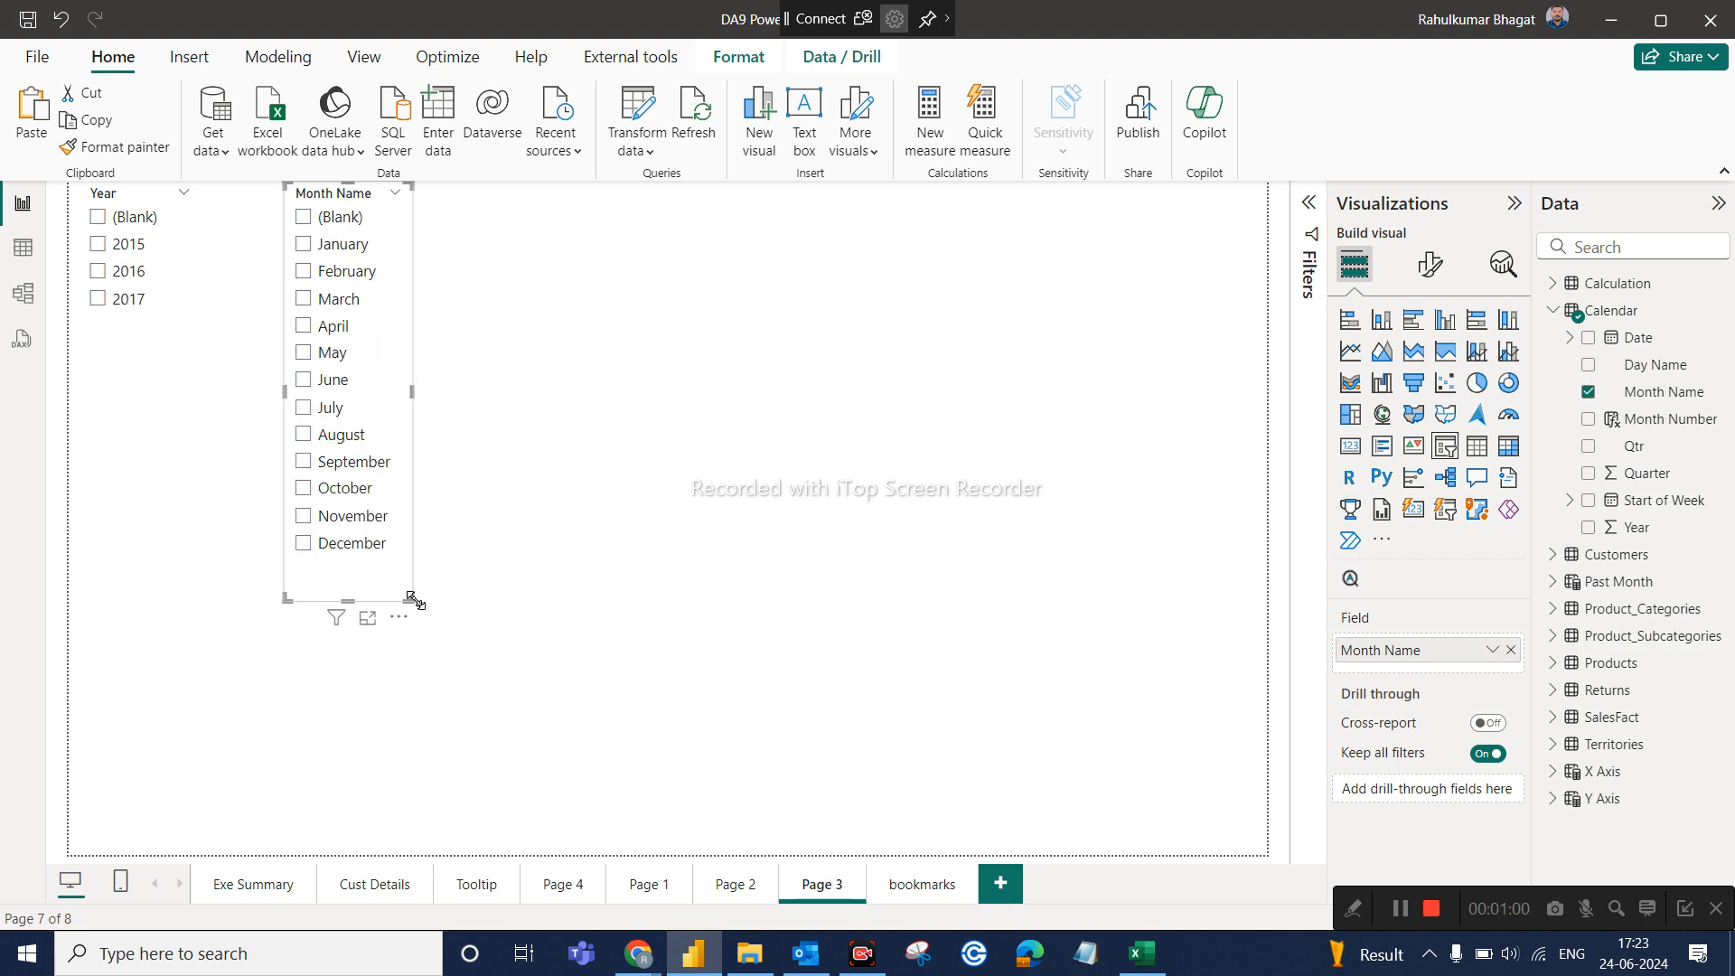
Insert a clustered column chart beside the slicers with Year on the X-axis and Total Revenue on the Y-axis
{"action": "left_click", "coordinate": [511, 248]}
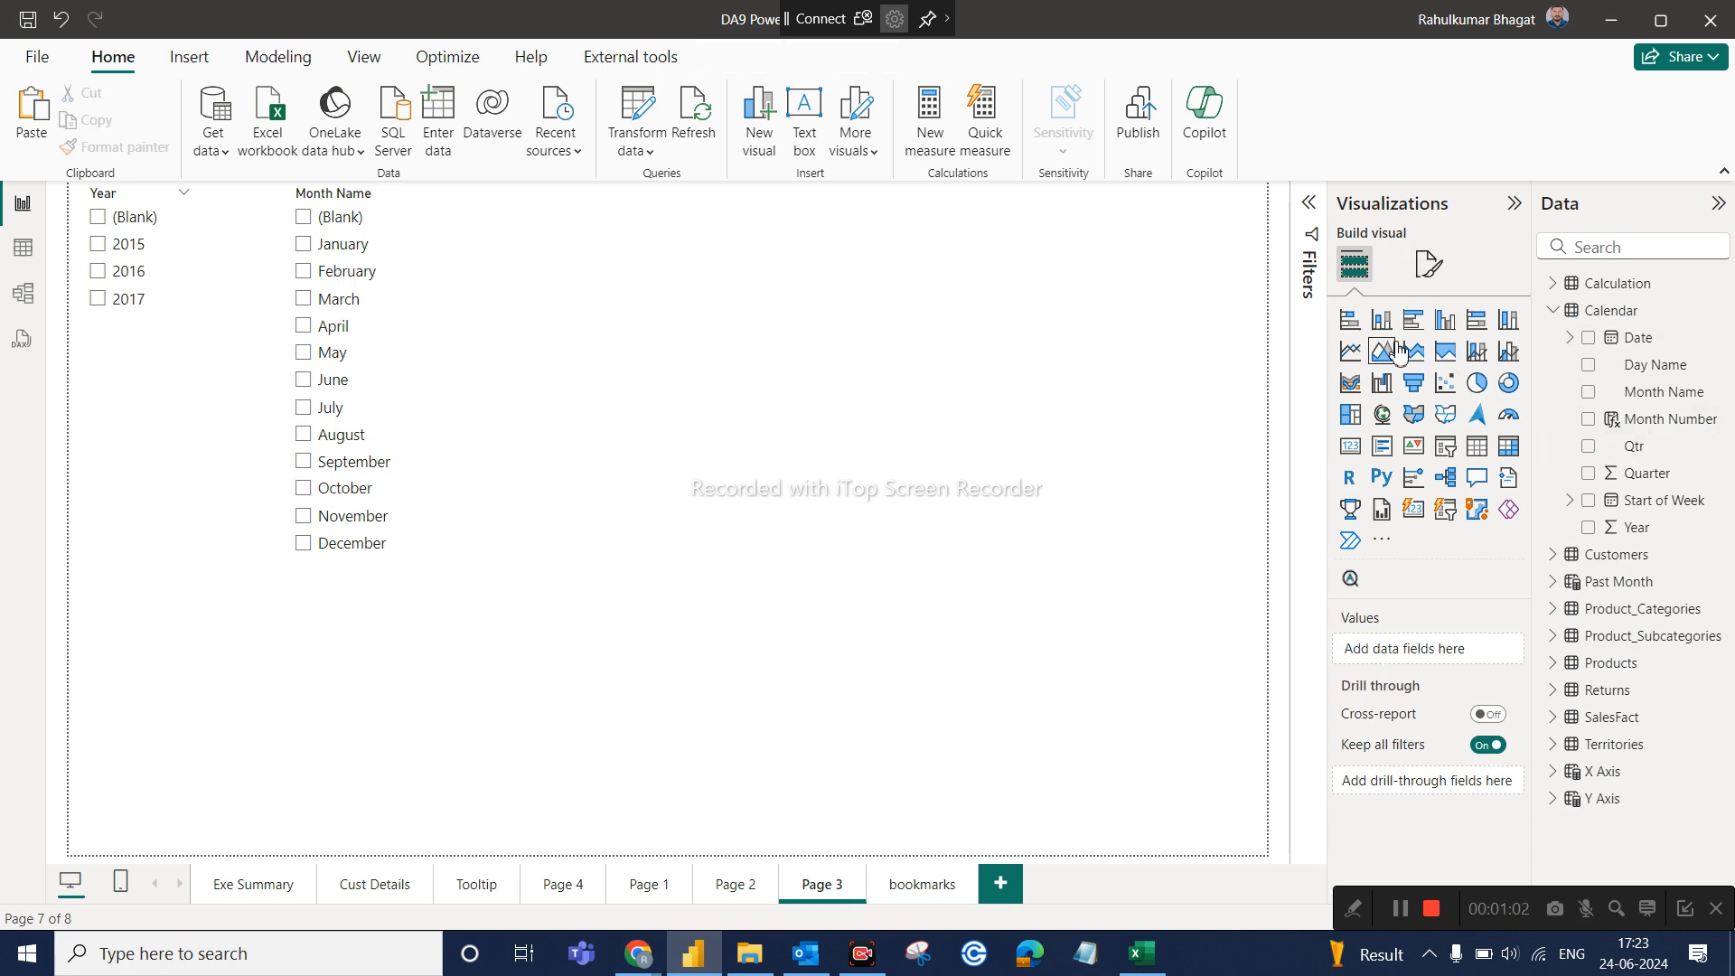
{"action": "left_click", "coordinate": [1446, 327]}
{"action": "left_click_drag", "start_coordinate": [333, 736], "coordinate": [795, 352]}
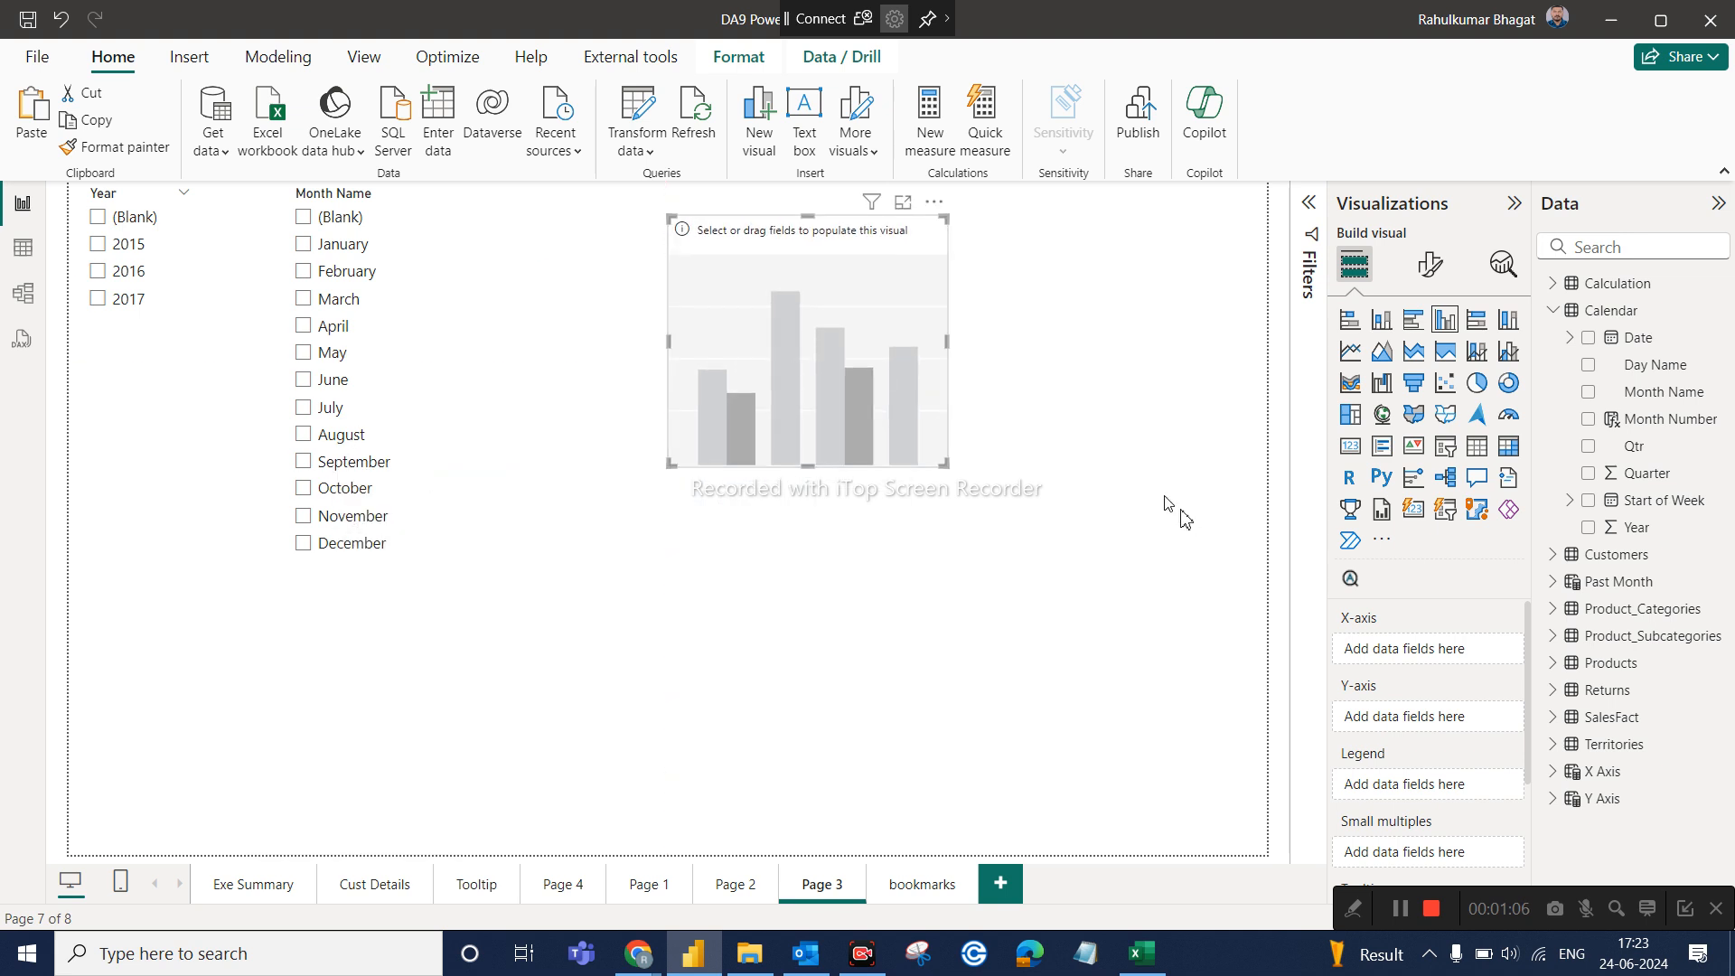
{"action": "left_click_drag", "start_coordinate": [1622, 530], "coordinate": [1441, 649]}
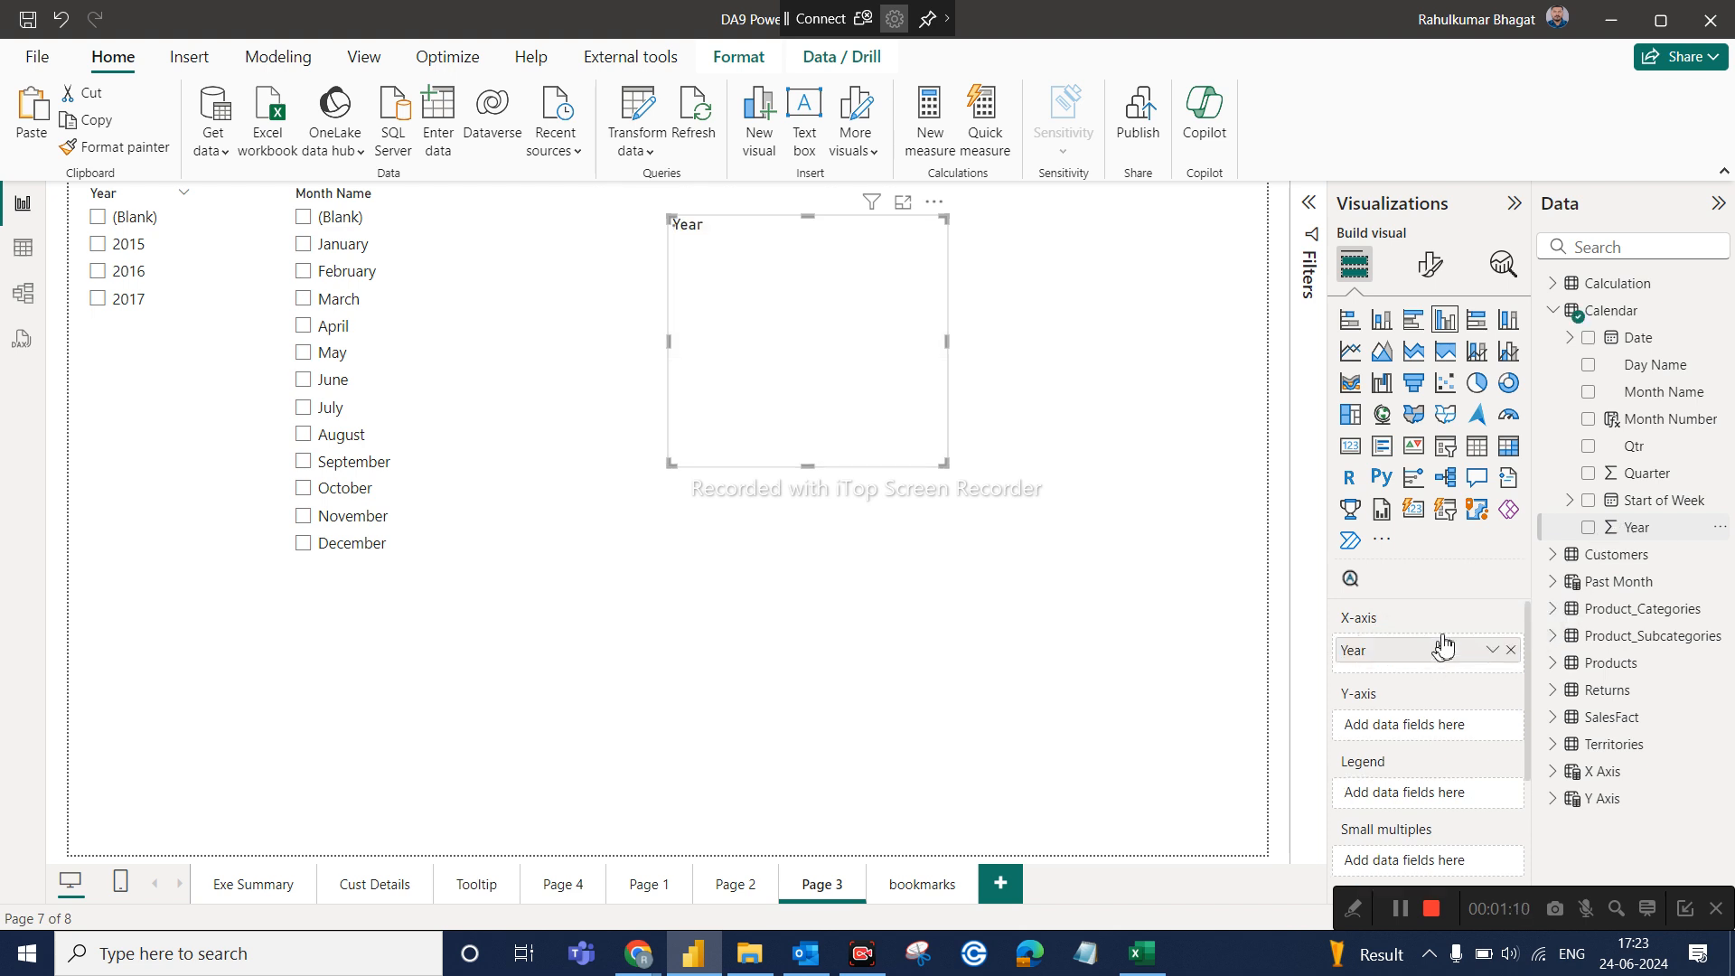
{"action": "left_click", "coordinate": [1590, 257]}
{"action": "type", "text": "reve"}
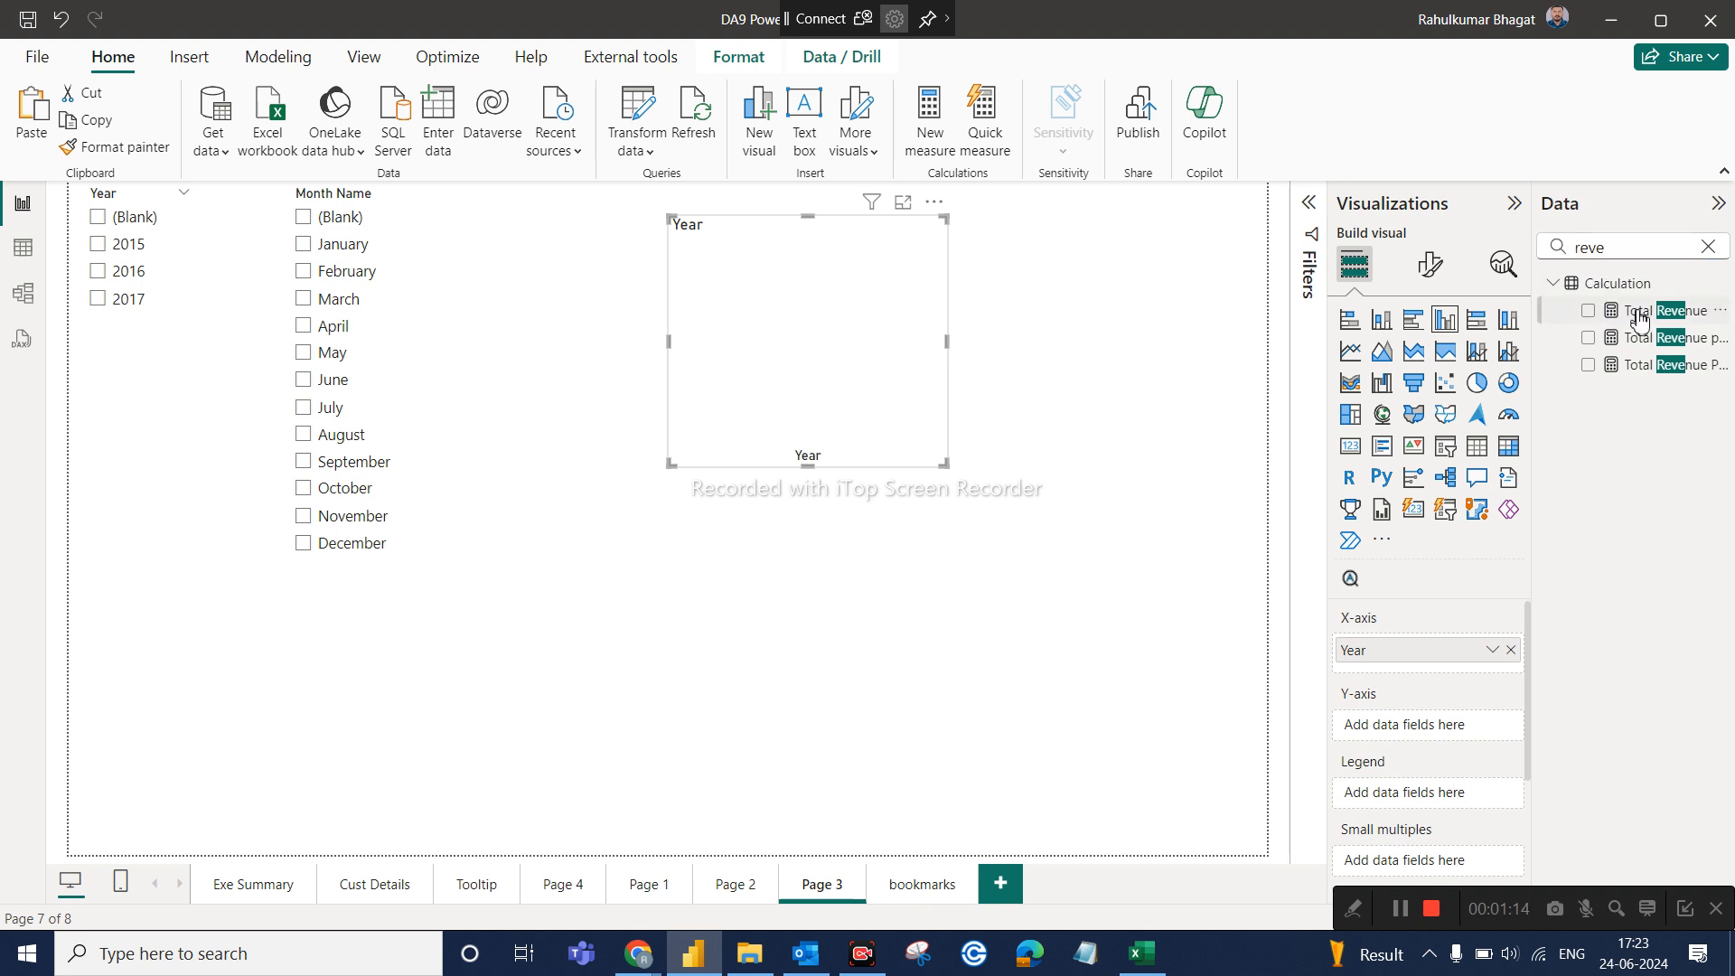
{"action": "left_click_drag", "start_coordinate": [1638, 316], "coordinate": [1442, 726]}
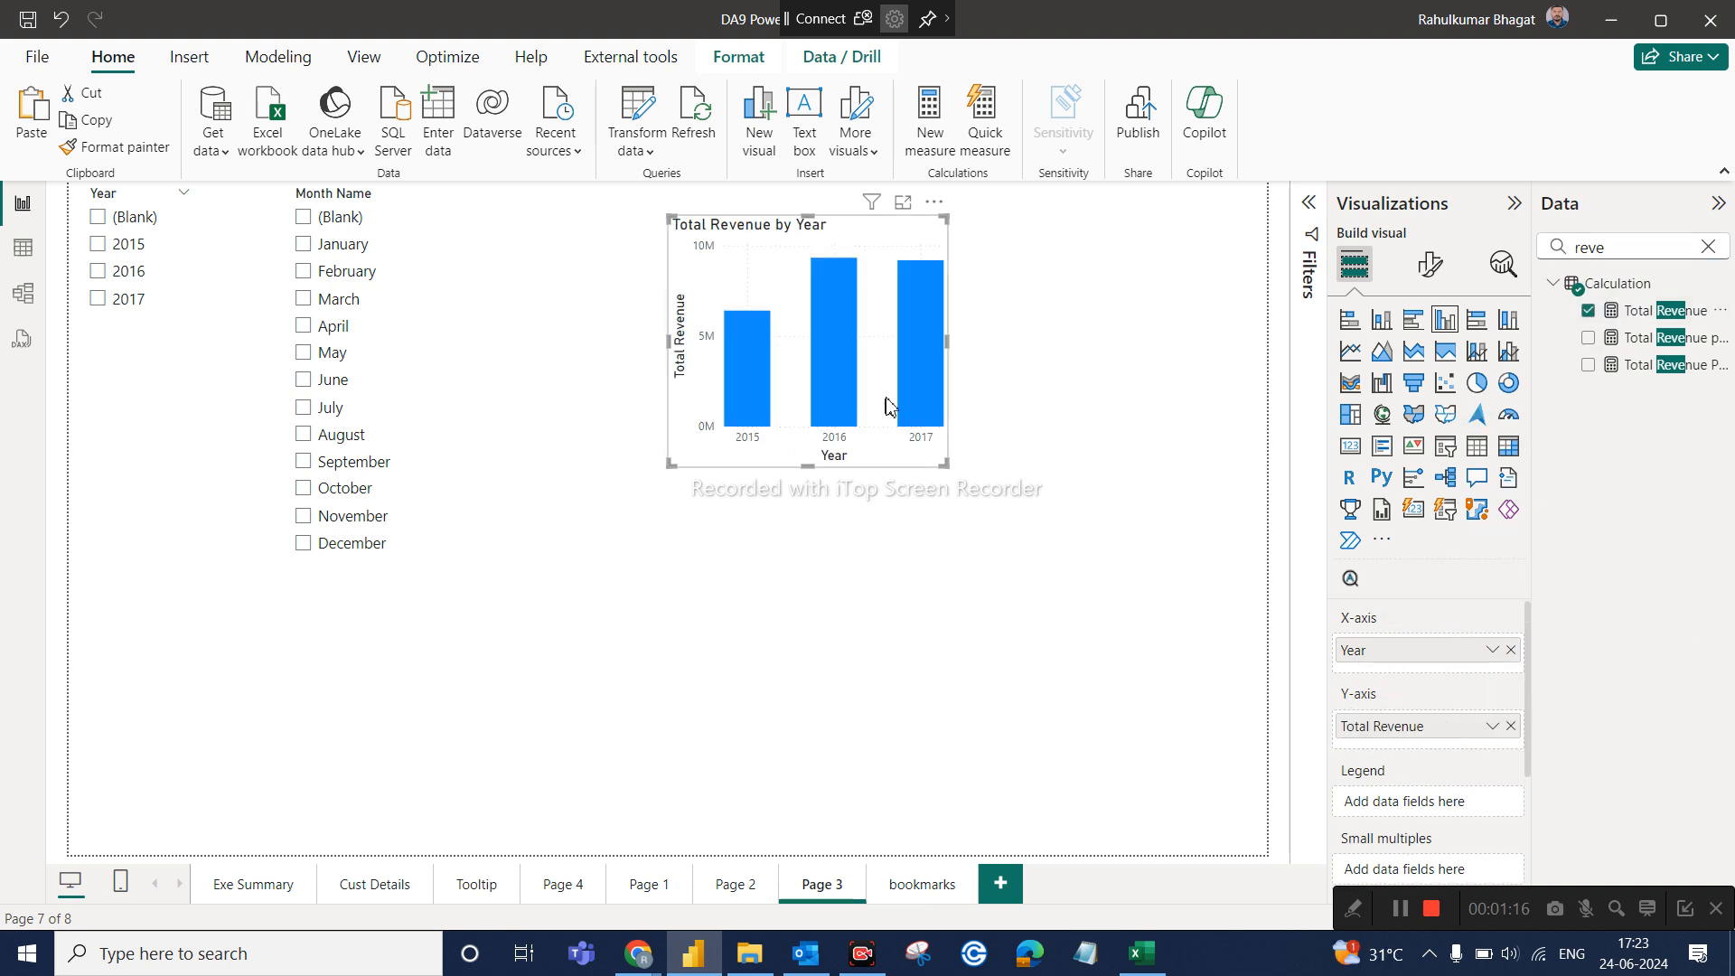
Enlarge and reposition the Total Revenue by Year chart, and turn on its data labels
{"action": "left_click_drag", "start_coordinate": [940, 464], "coordinate": [1173, 699]}
{"action": "left_click_drag", "start_coordinate": [1039, 603], "coordinate": [965, 656]}
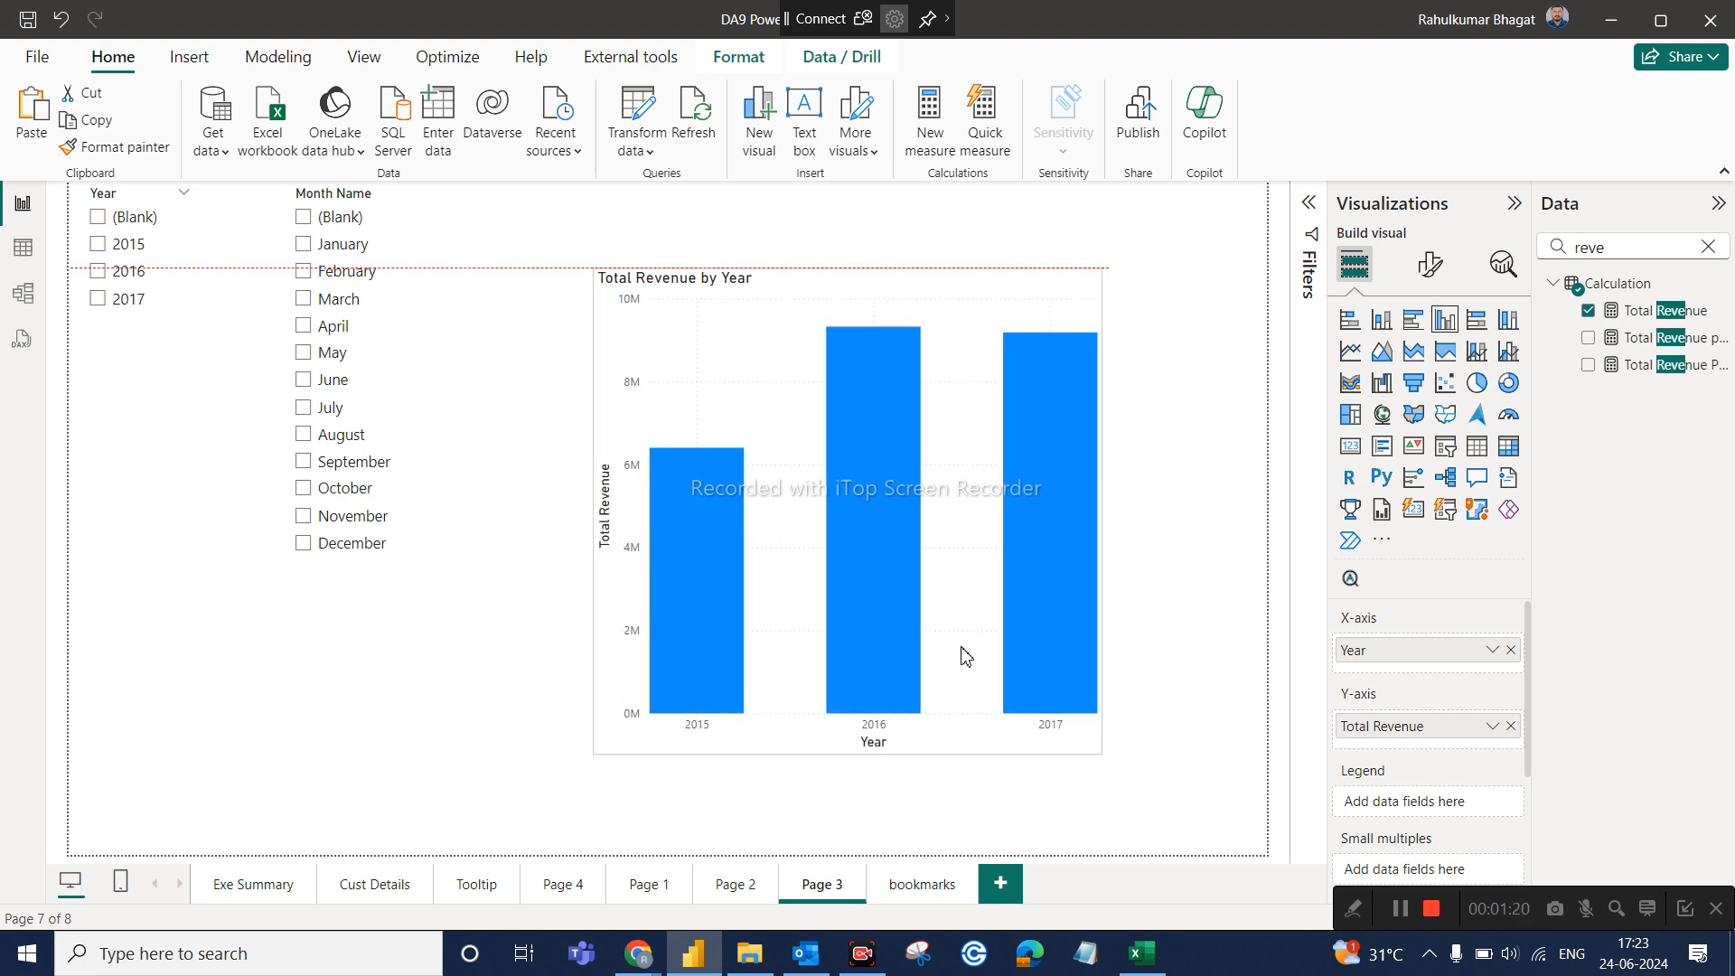
{"action": "left_click", "coordinate": [1428, 271]}
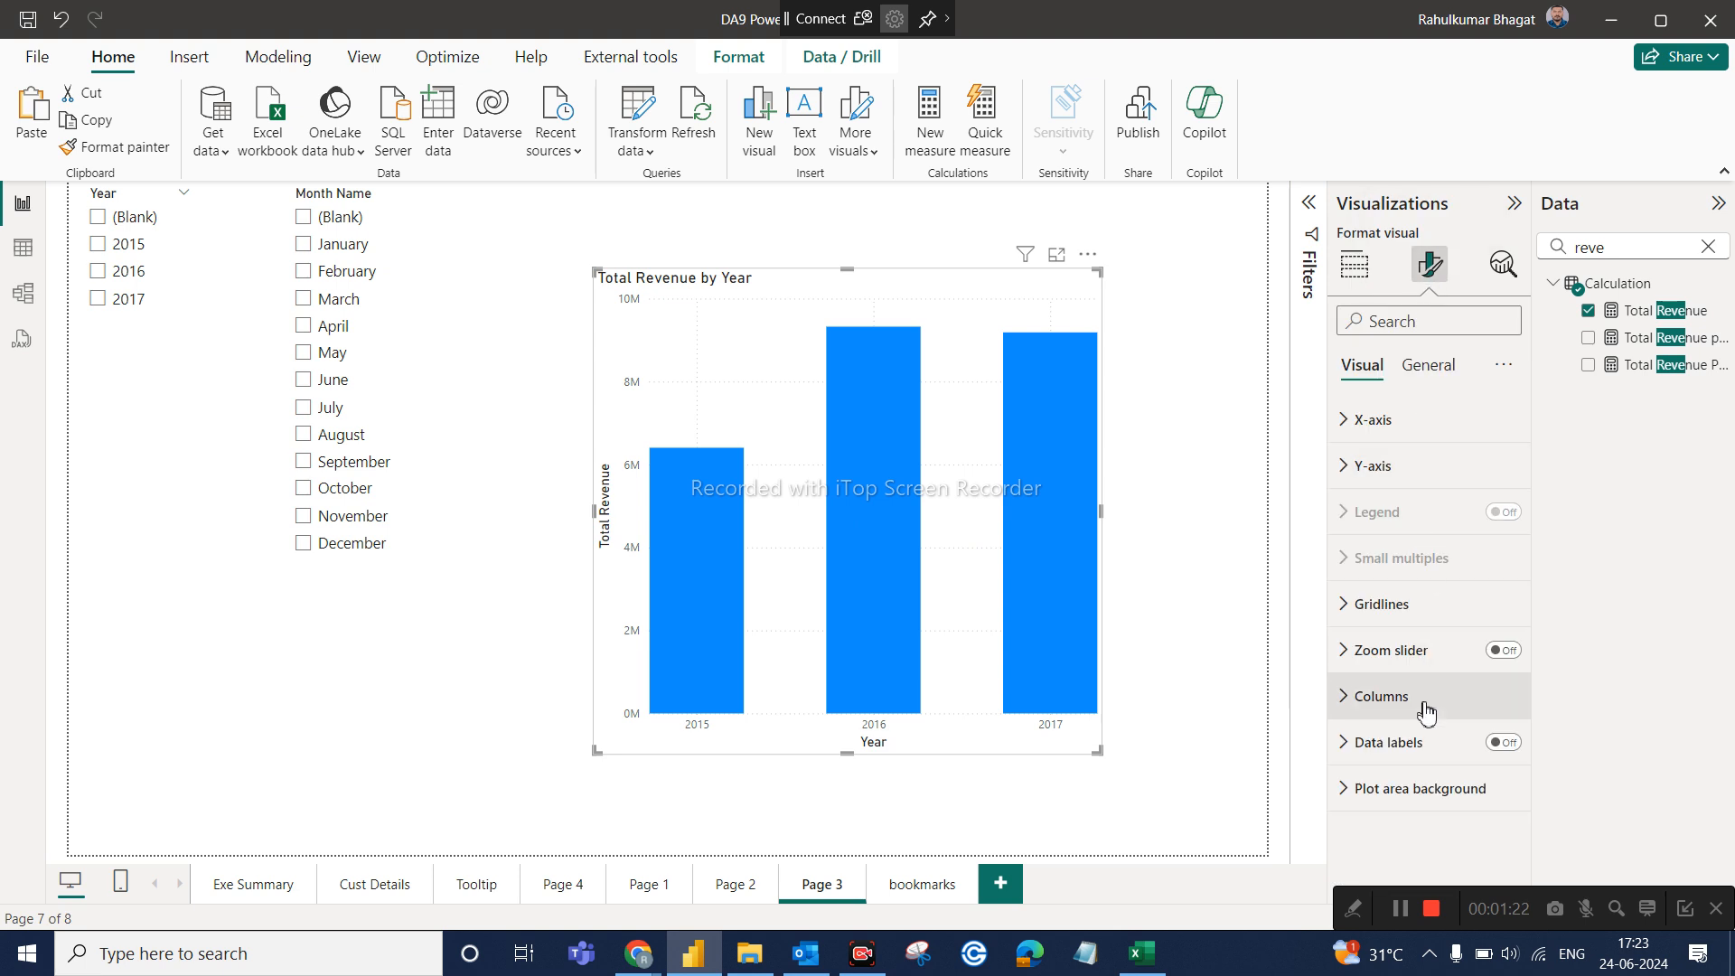
{"action": "left_click", "coordinate": [1505, 745]}
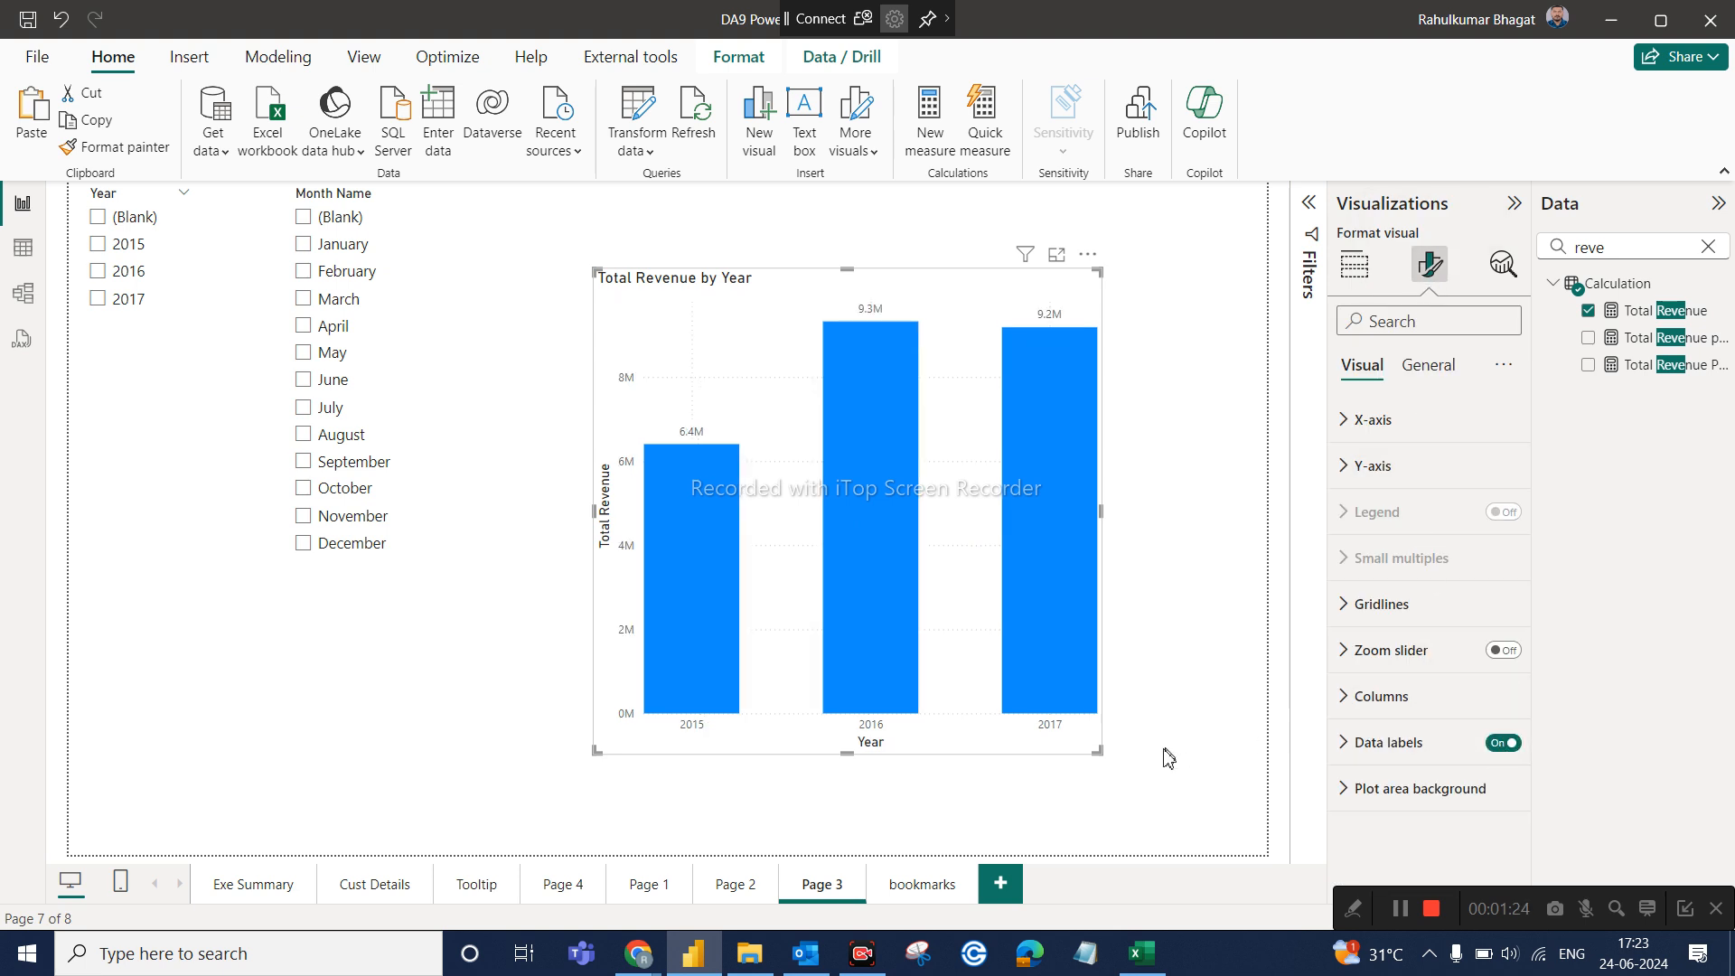
Switch to the Google Meet call, admit the waiting participant, and return to the Power BI report
{"action": "mouse_move", "coordinate": [638, 953]}
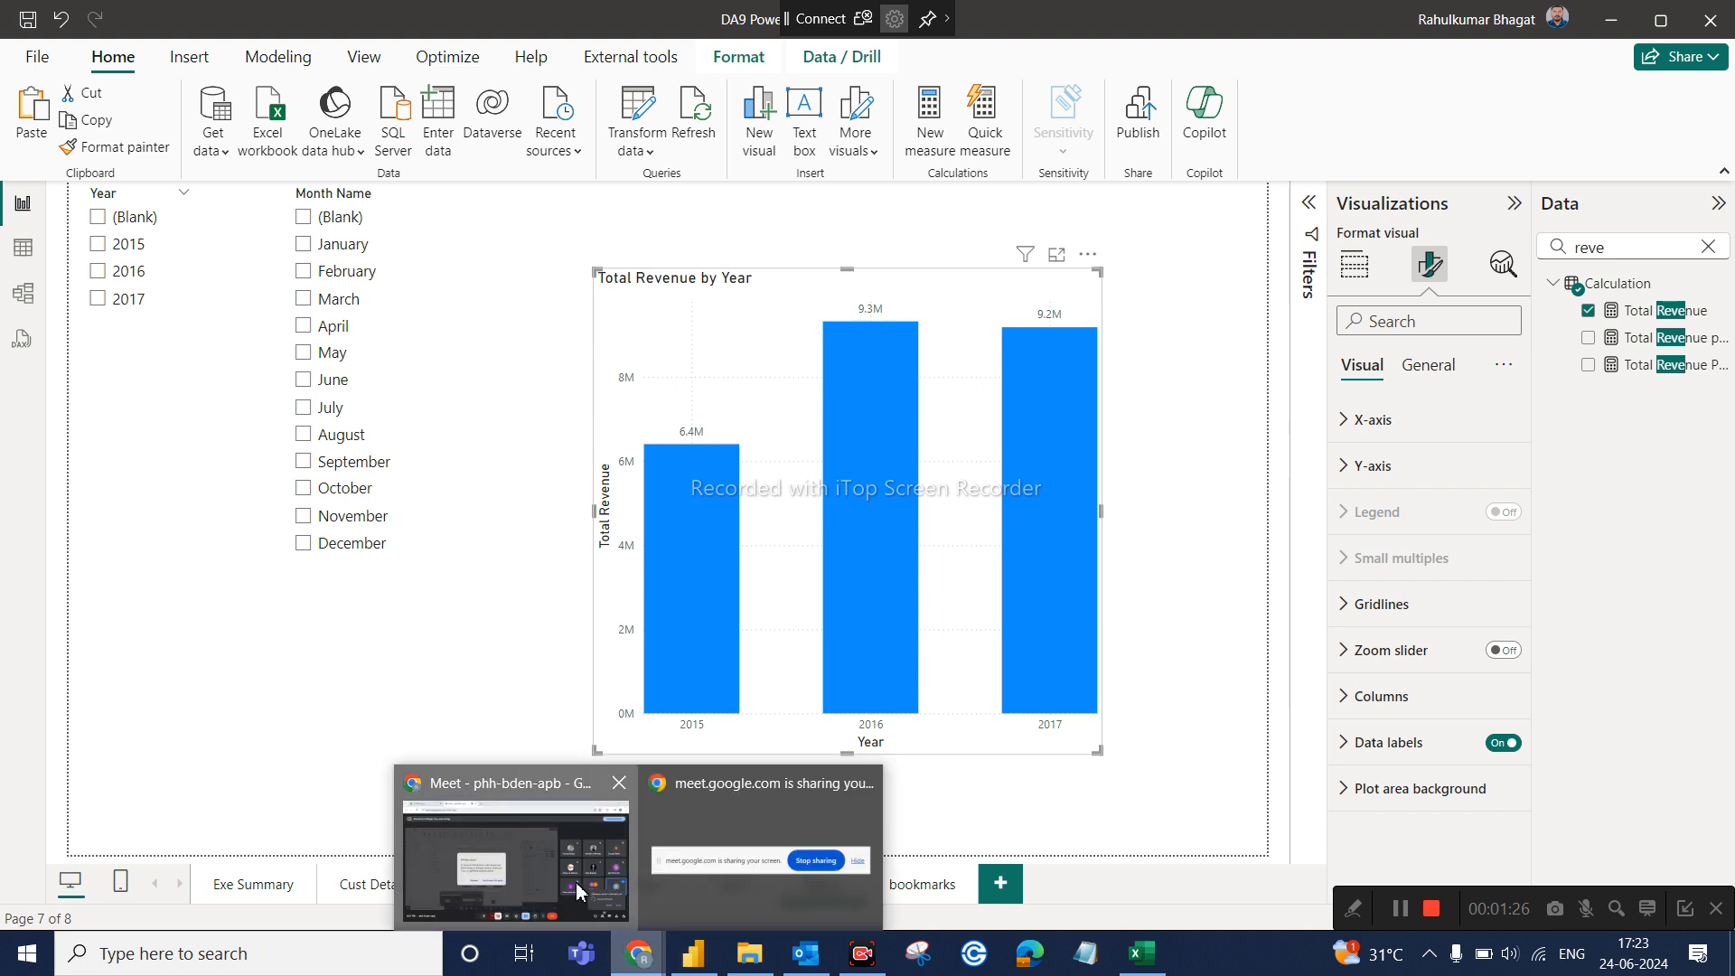
{"action": "left_click", "coordinate": [587, 881]}
{"action": "left_click", "coordinate": [1583, 804]}
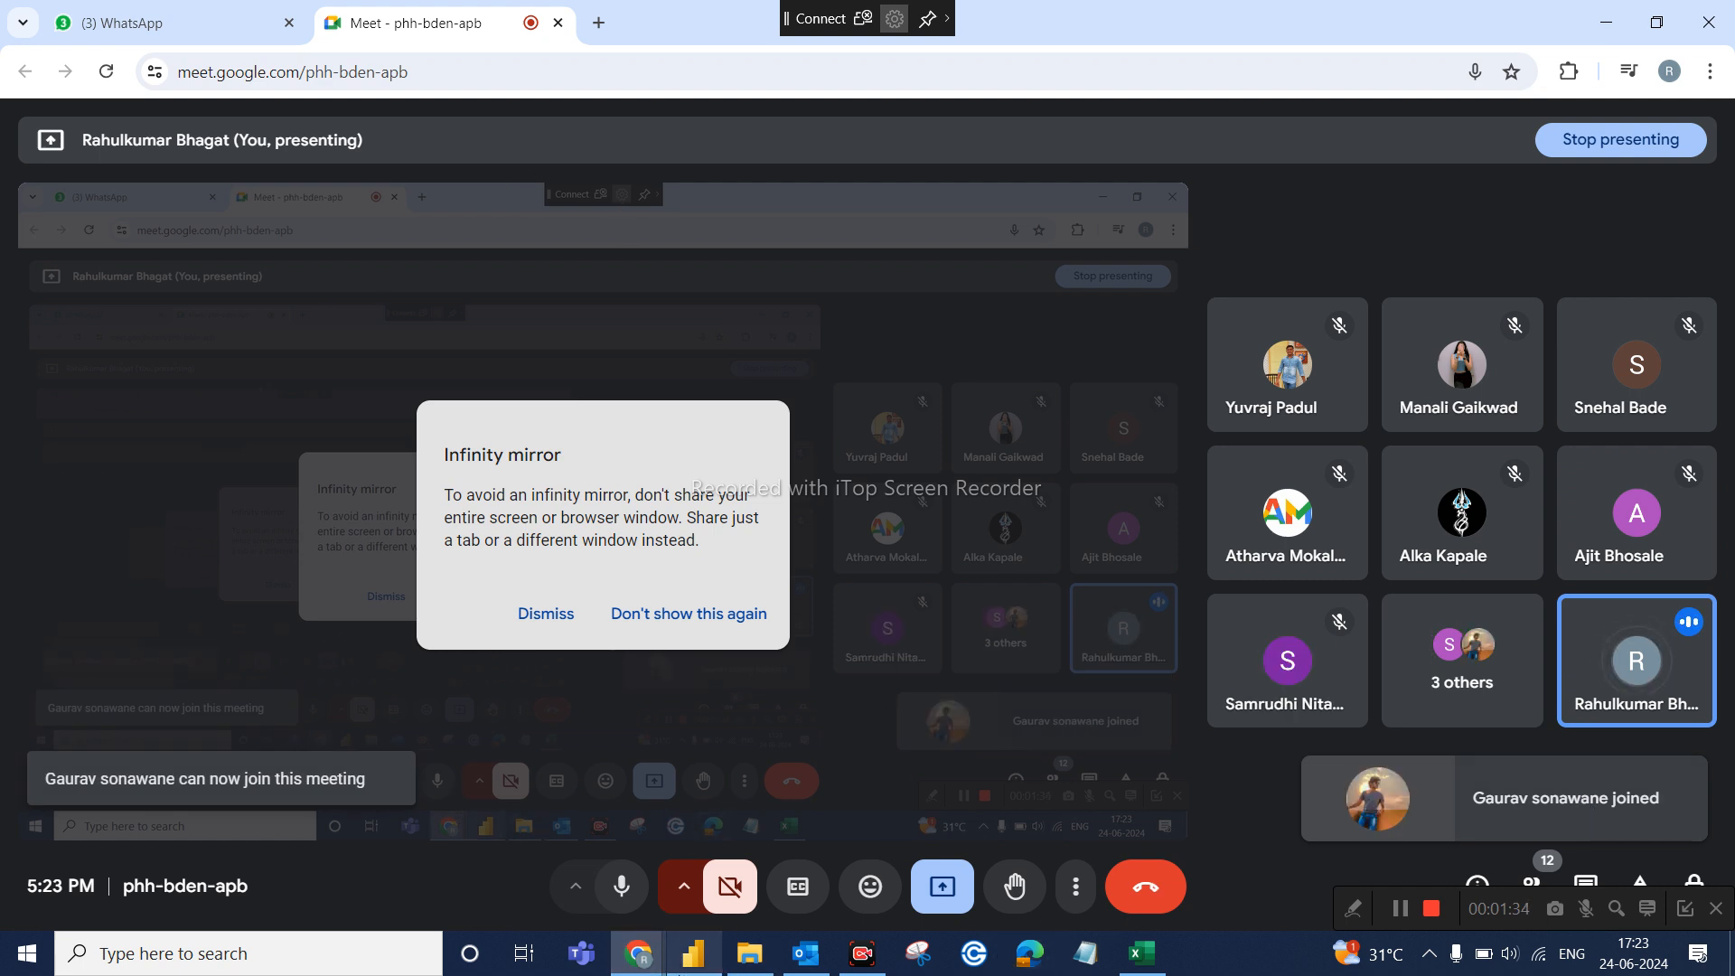
{"action": "left_click", "coordinate": [693, 952]}
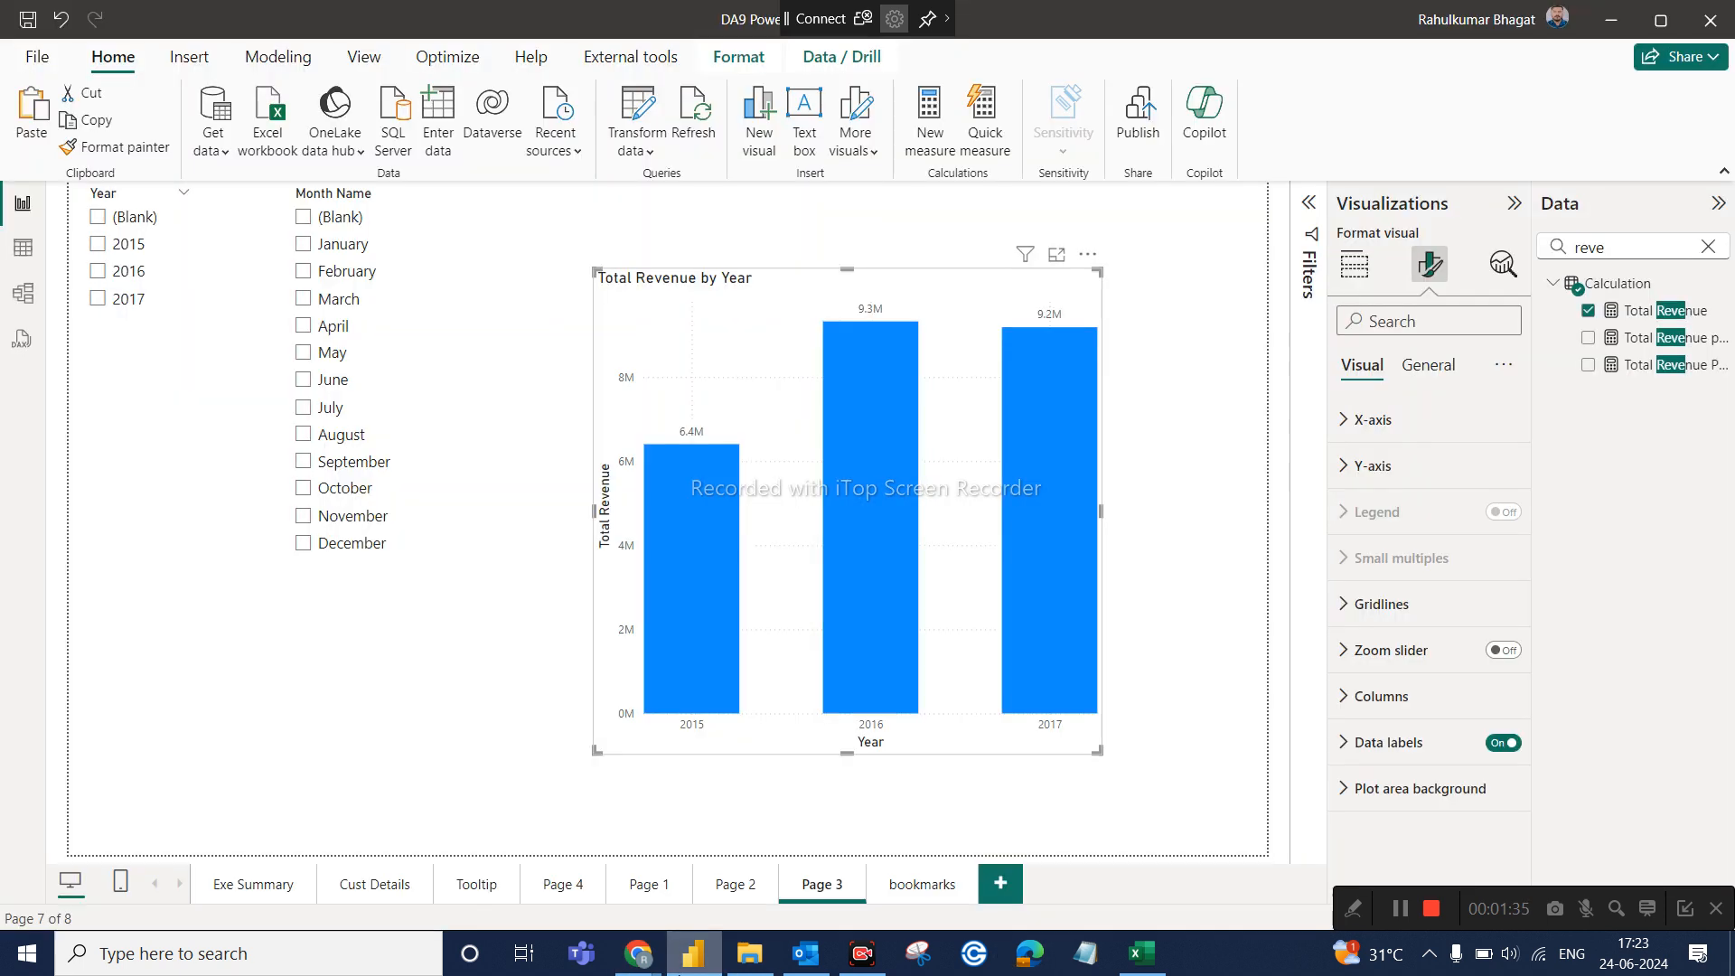
Try filtering the revenue chart by 2015 and March with the slicers, and clear both selections
{"action": "left_click", "coordinate": [495, 533]}
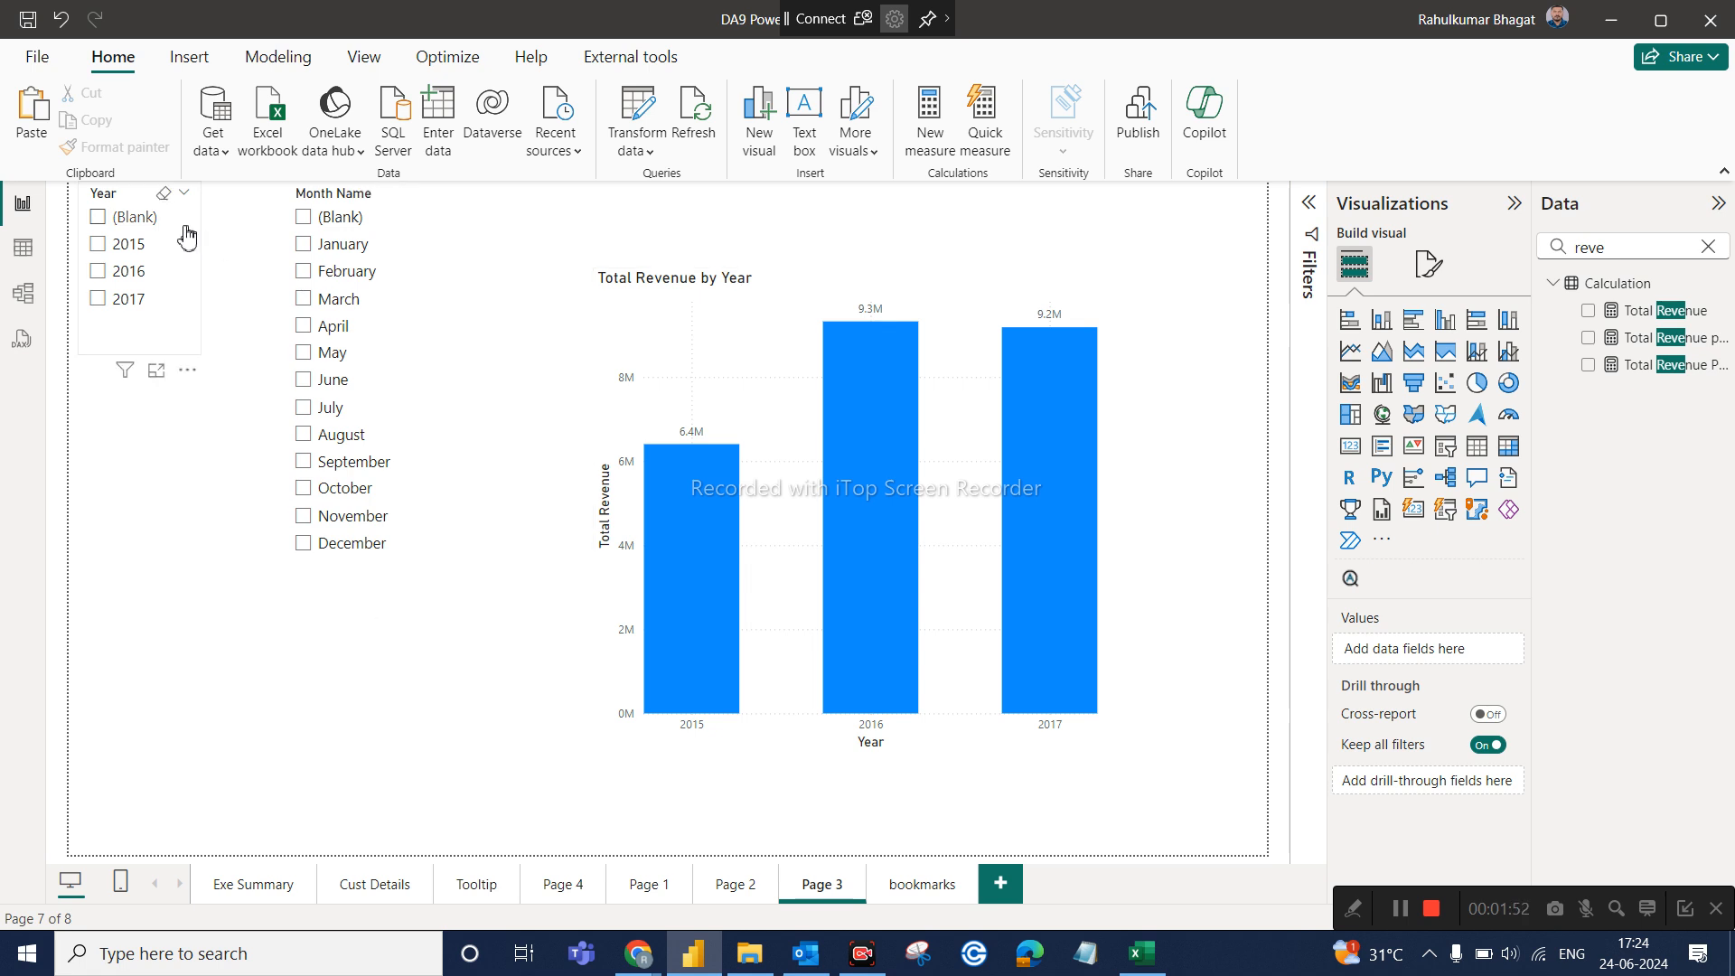
{"action": "left_click", "coordinate": [125, 259]}
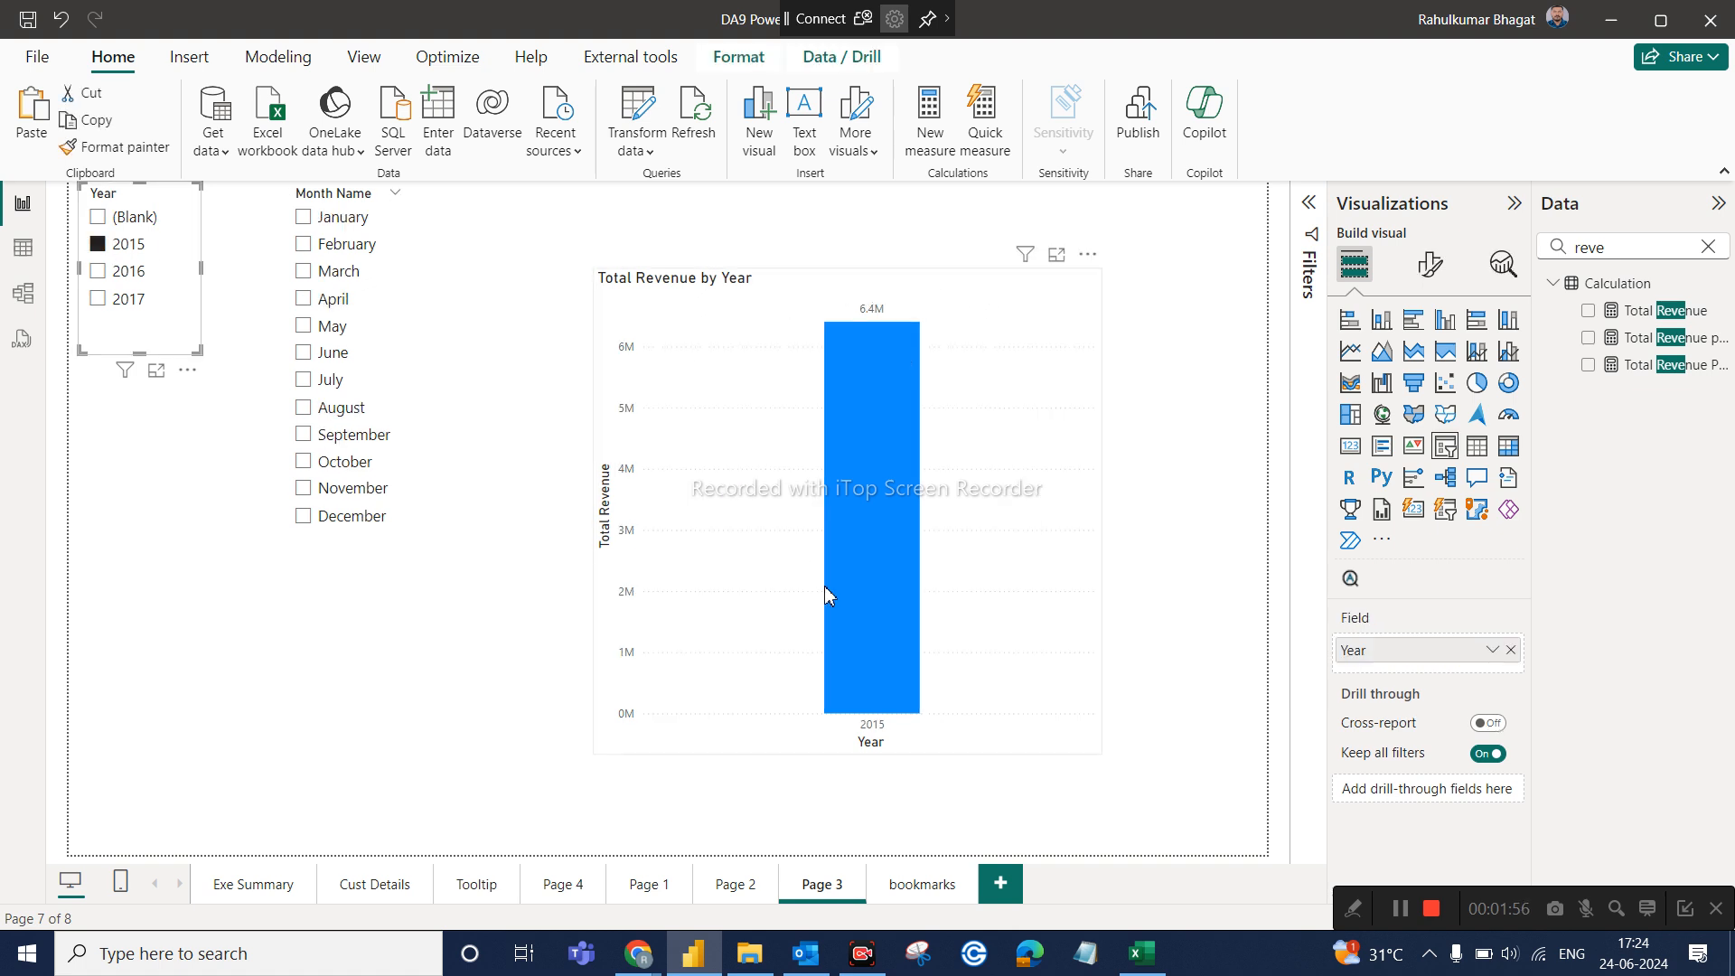
{"action": "left_click", "coordinate": [330, 275]}
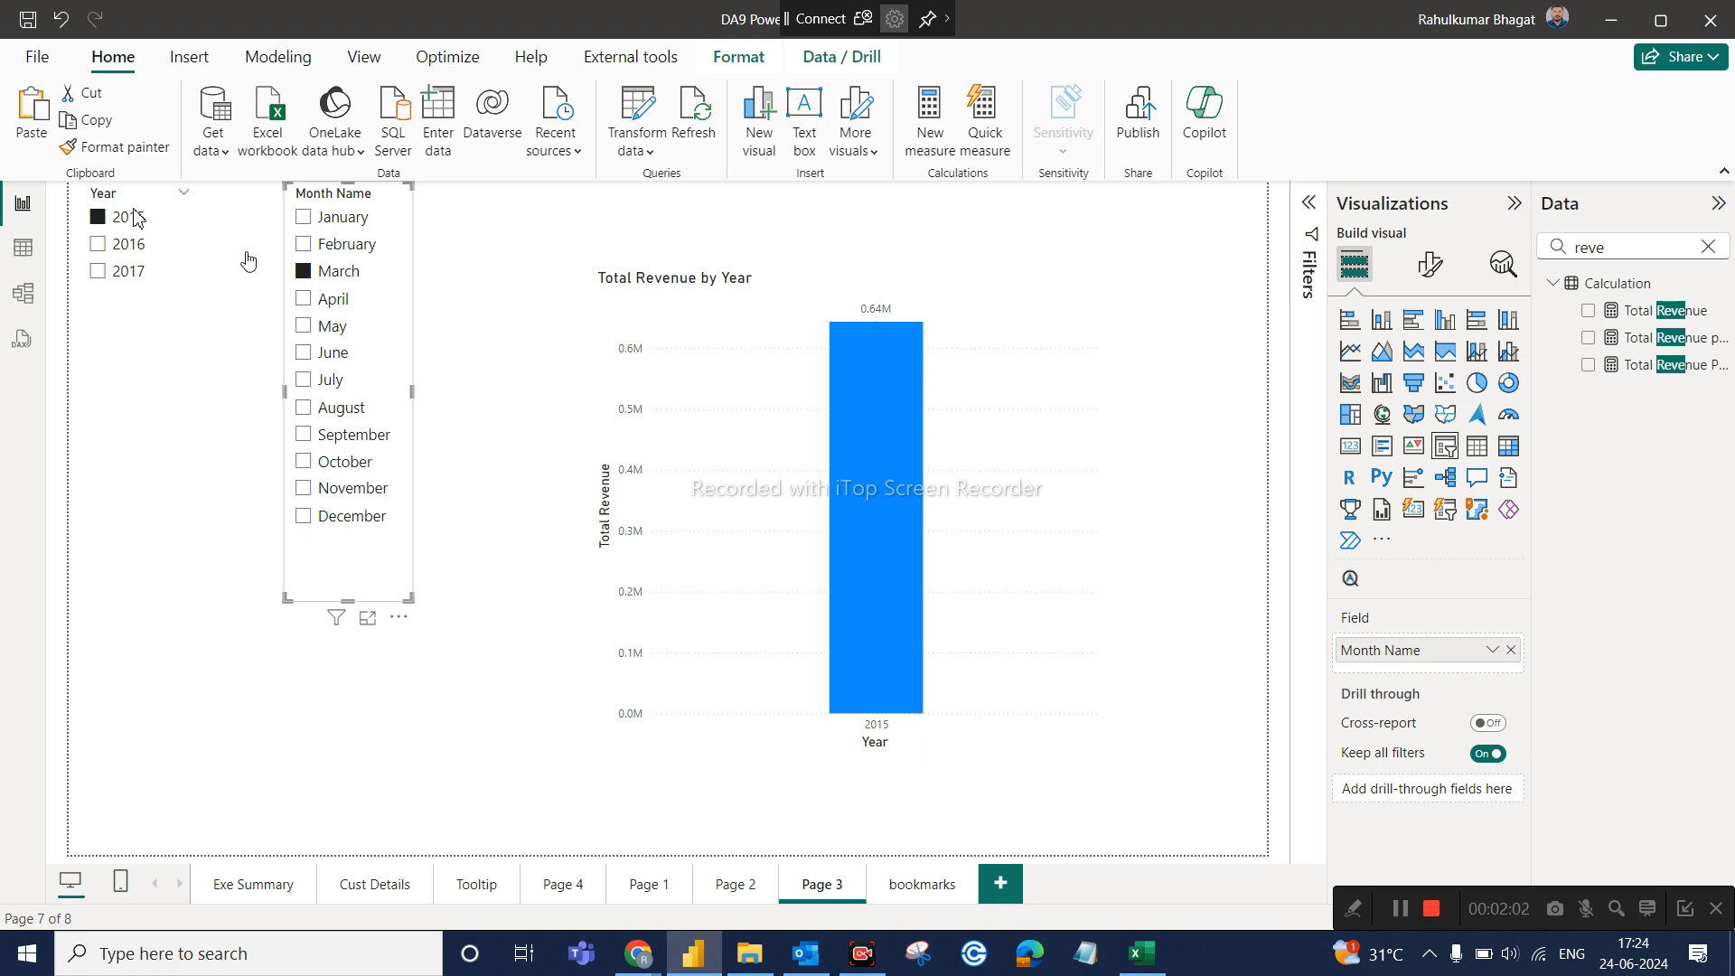
{"action": "left_click", "coordinate": [97, 217]}
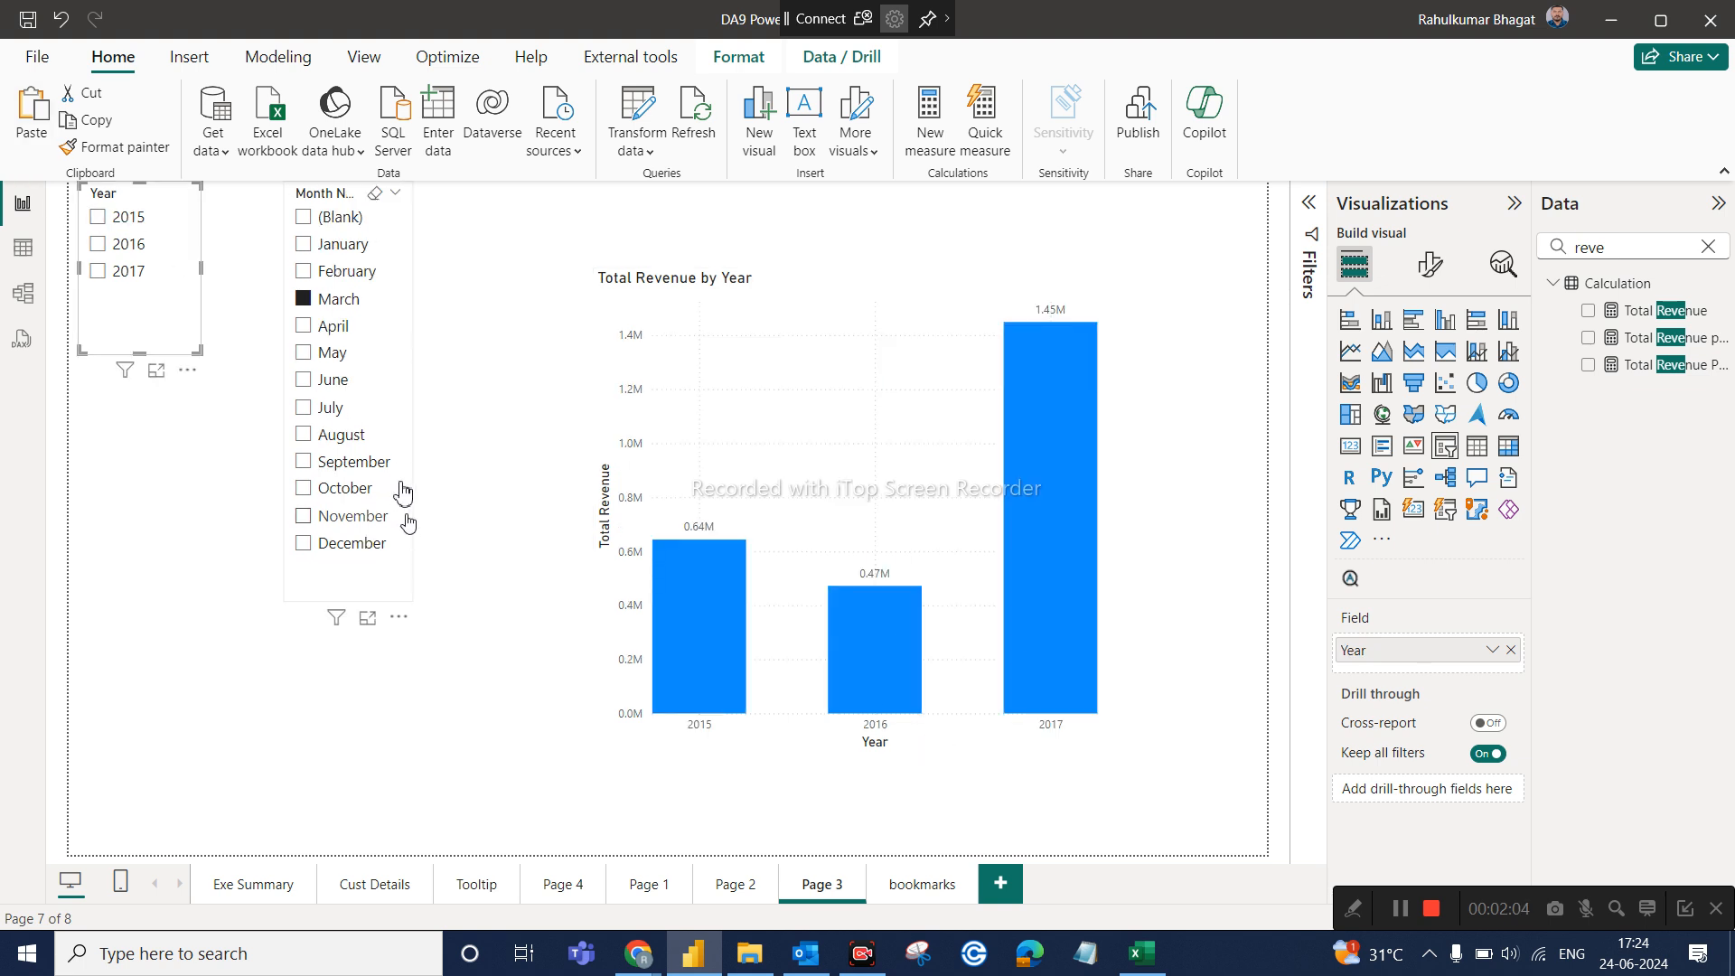
{"action": "left_click", "coordinate": [334, 303]}
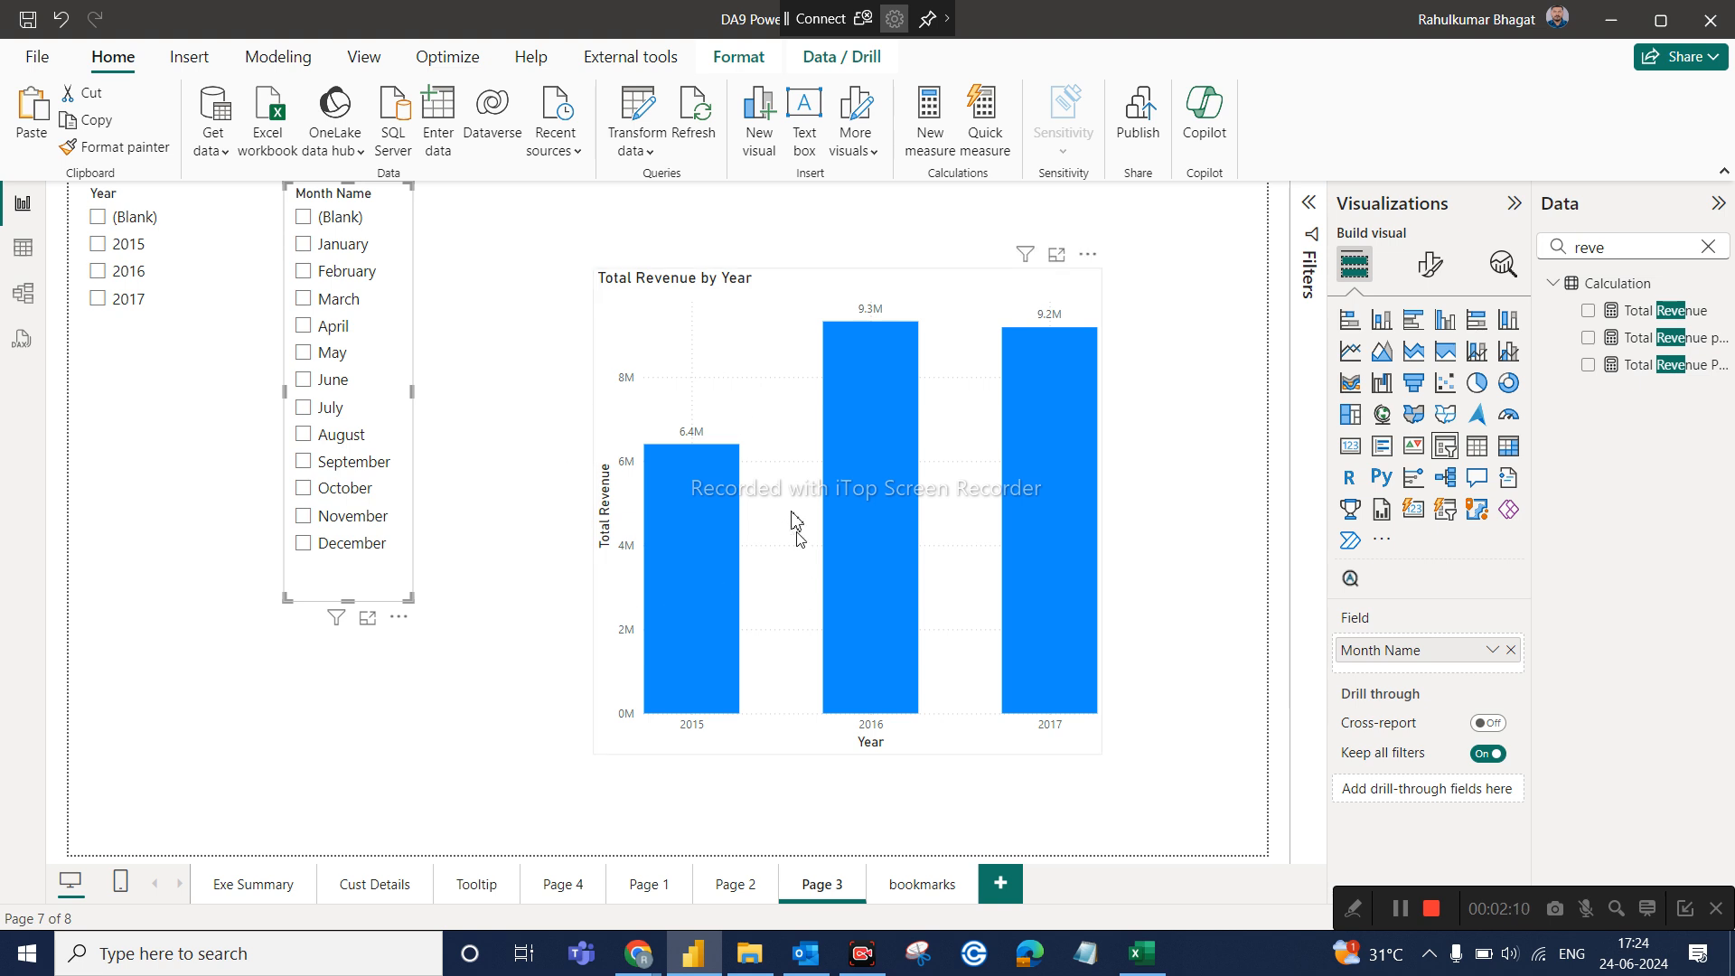
Shrink the Total Revenue by Year chart and place a duplicate of it directly above
{"action": "left_click", "coordinate": [736, 283]}
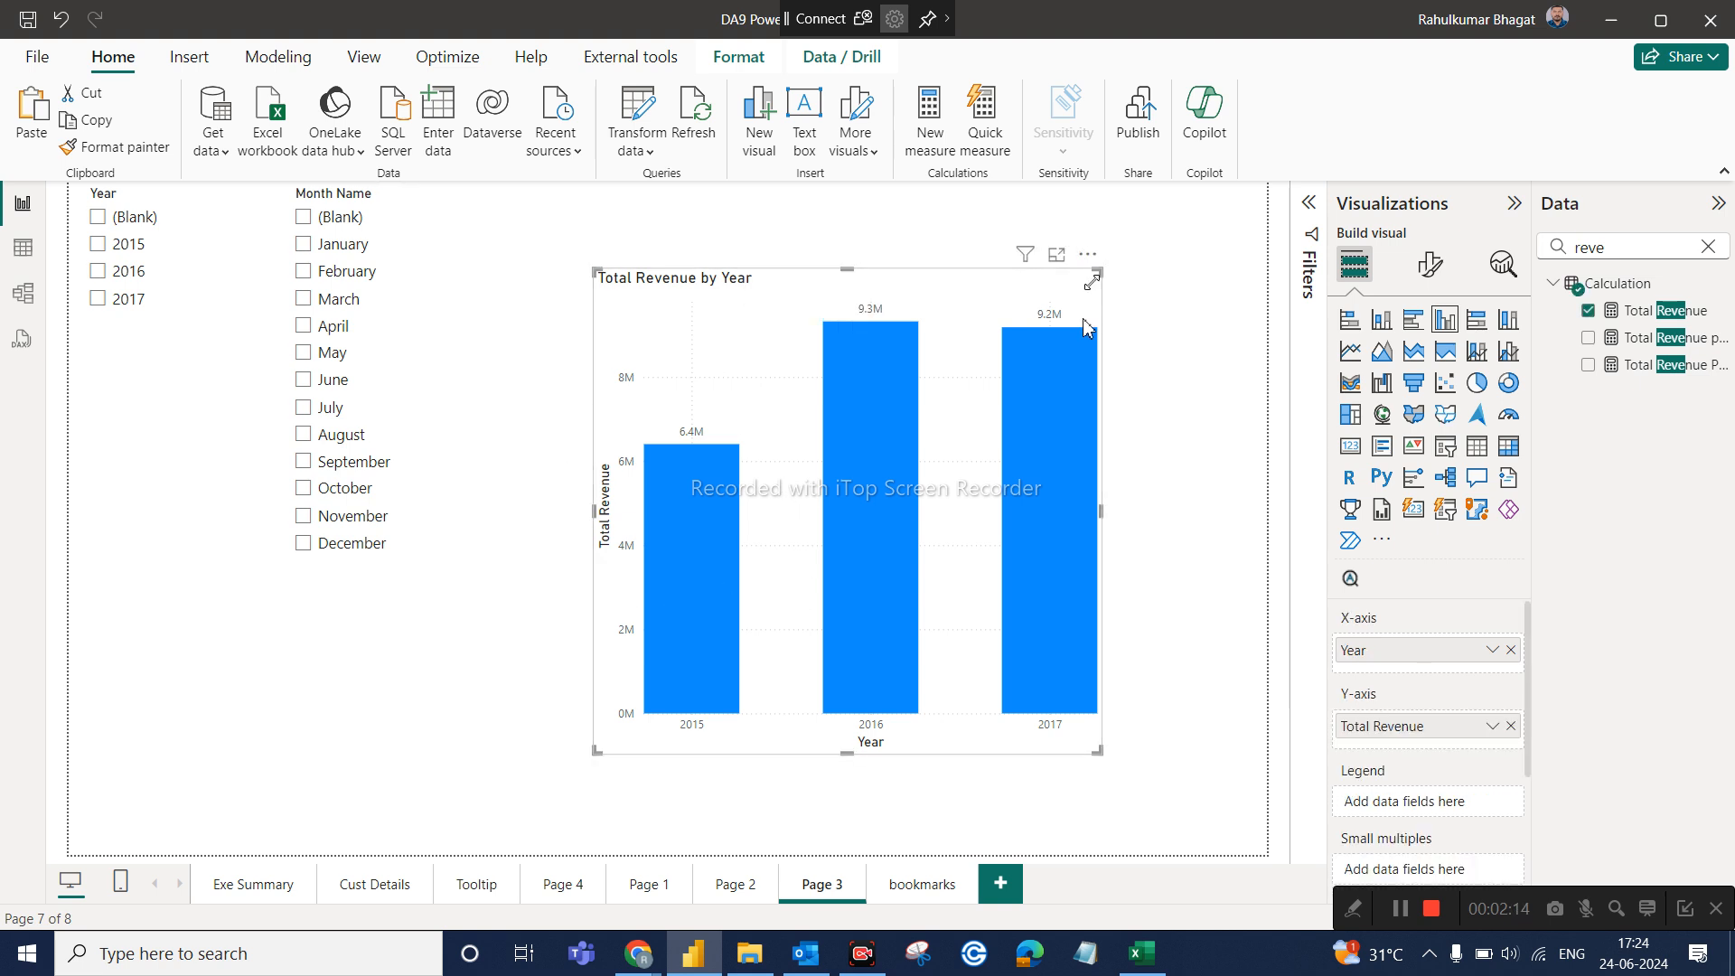
{"action": "left_click_drag", "start_coordinate": [1096, 272], "coordinate": [1021, 488]}
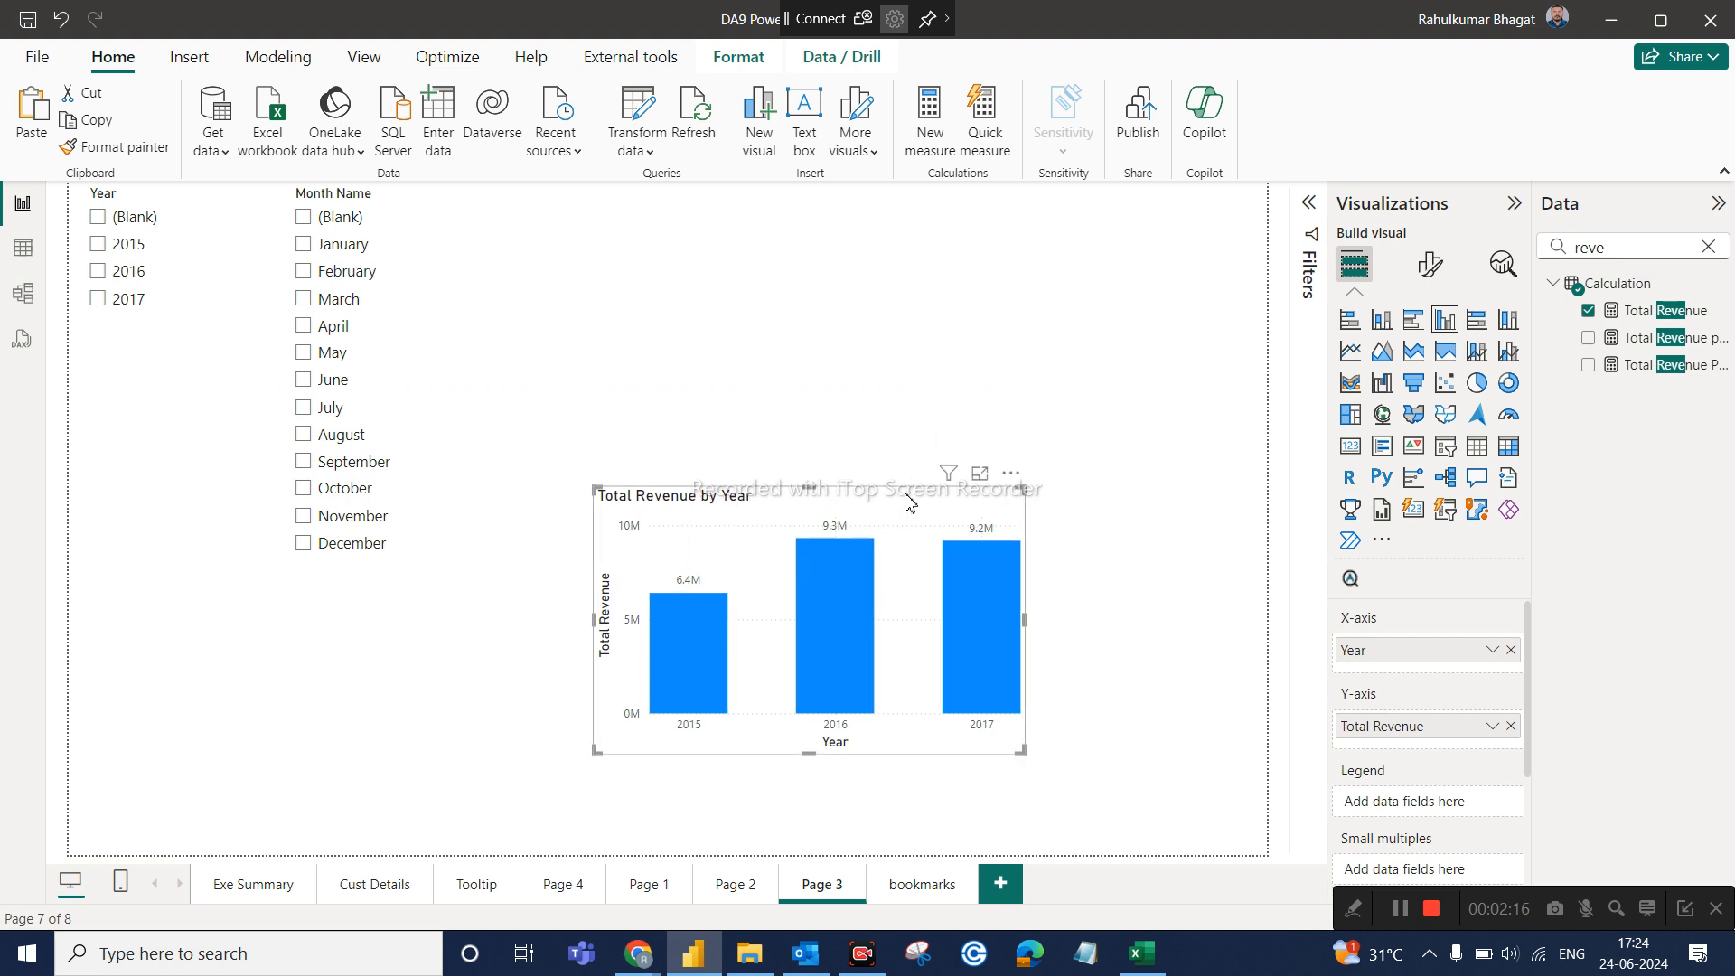
{"action": "key", "text": "ctrl+c"}
{"action": "key", "text": "ctrl+v"}
{"action": "left_click_drag", "start_coordinate": [906, 524], "coordinate": [901, 218]}
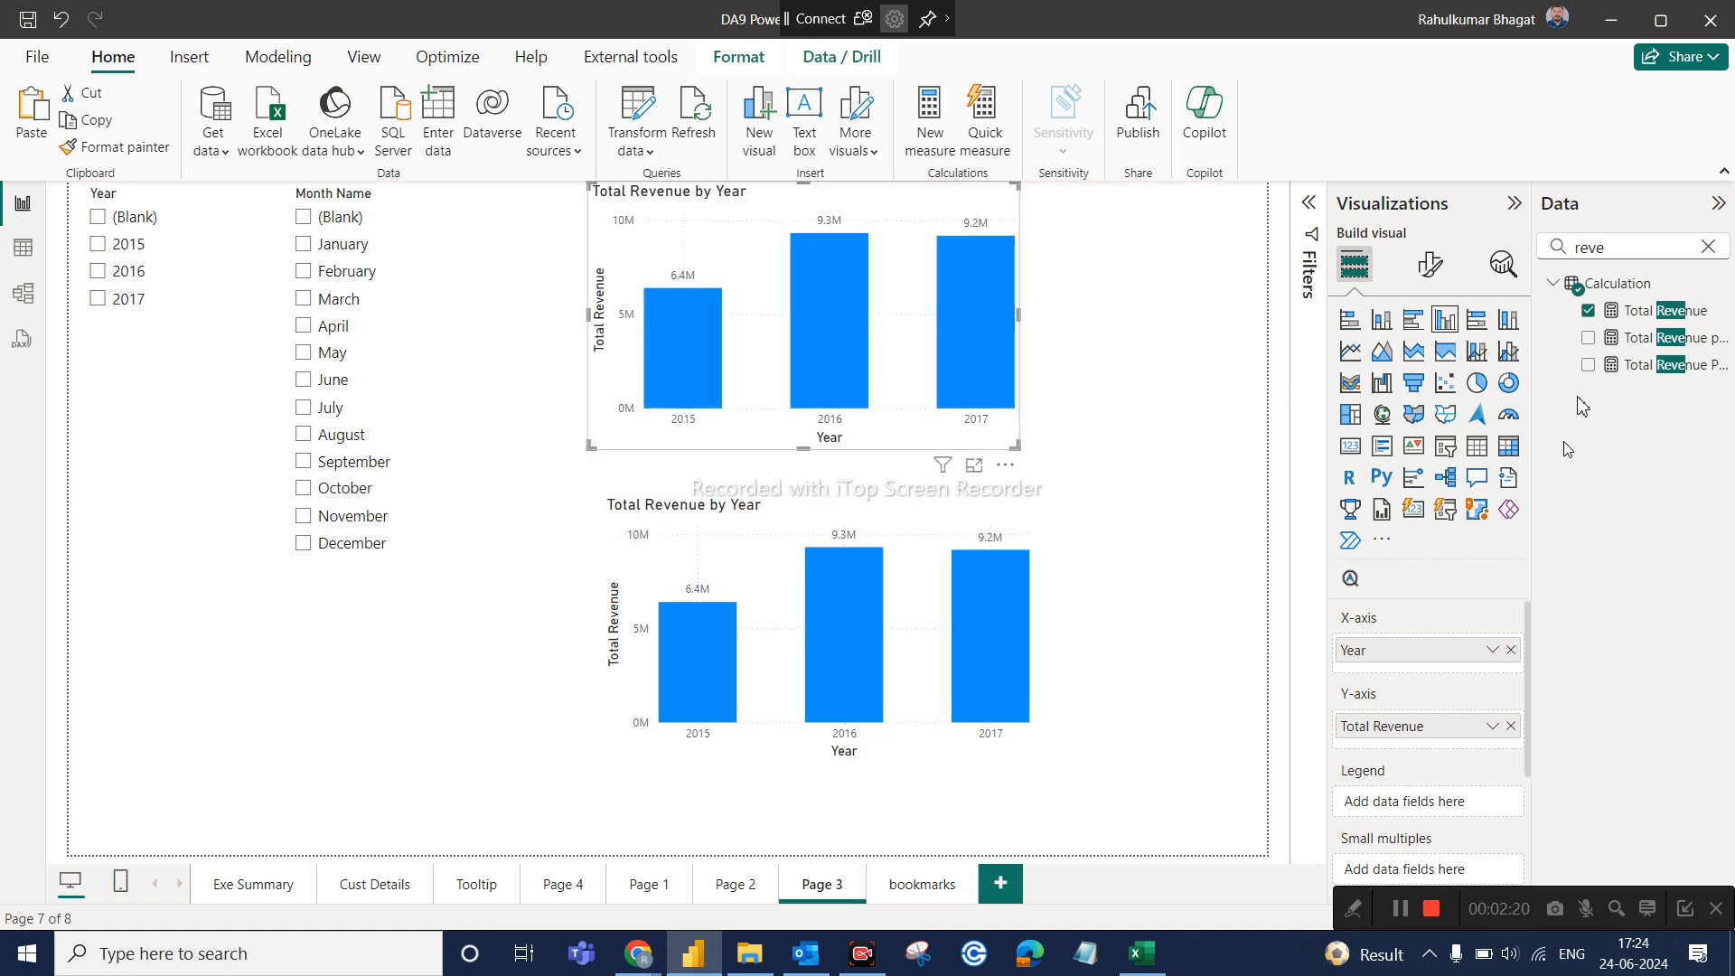
Replace Year with CategoryName on the X-axis of the upper chart
{"action": "double_click", "coordinate": [1643, 241]}
{"action": "type", "text": "cate"}
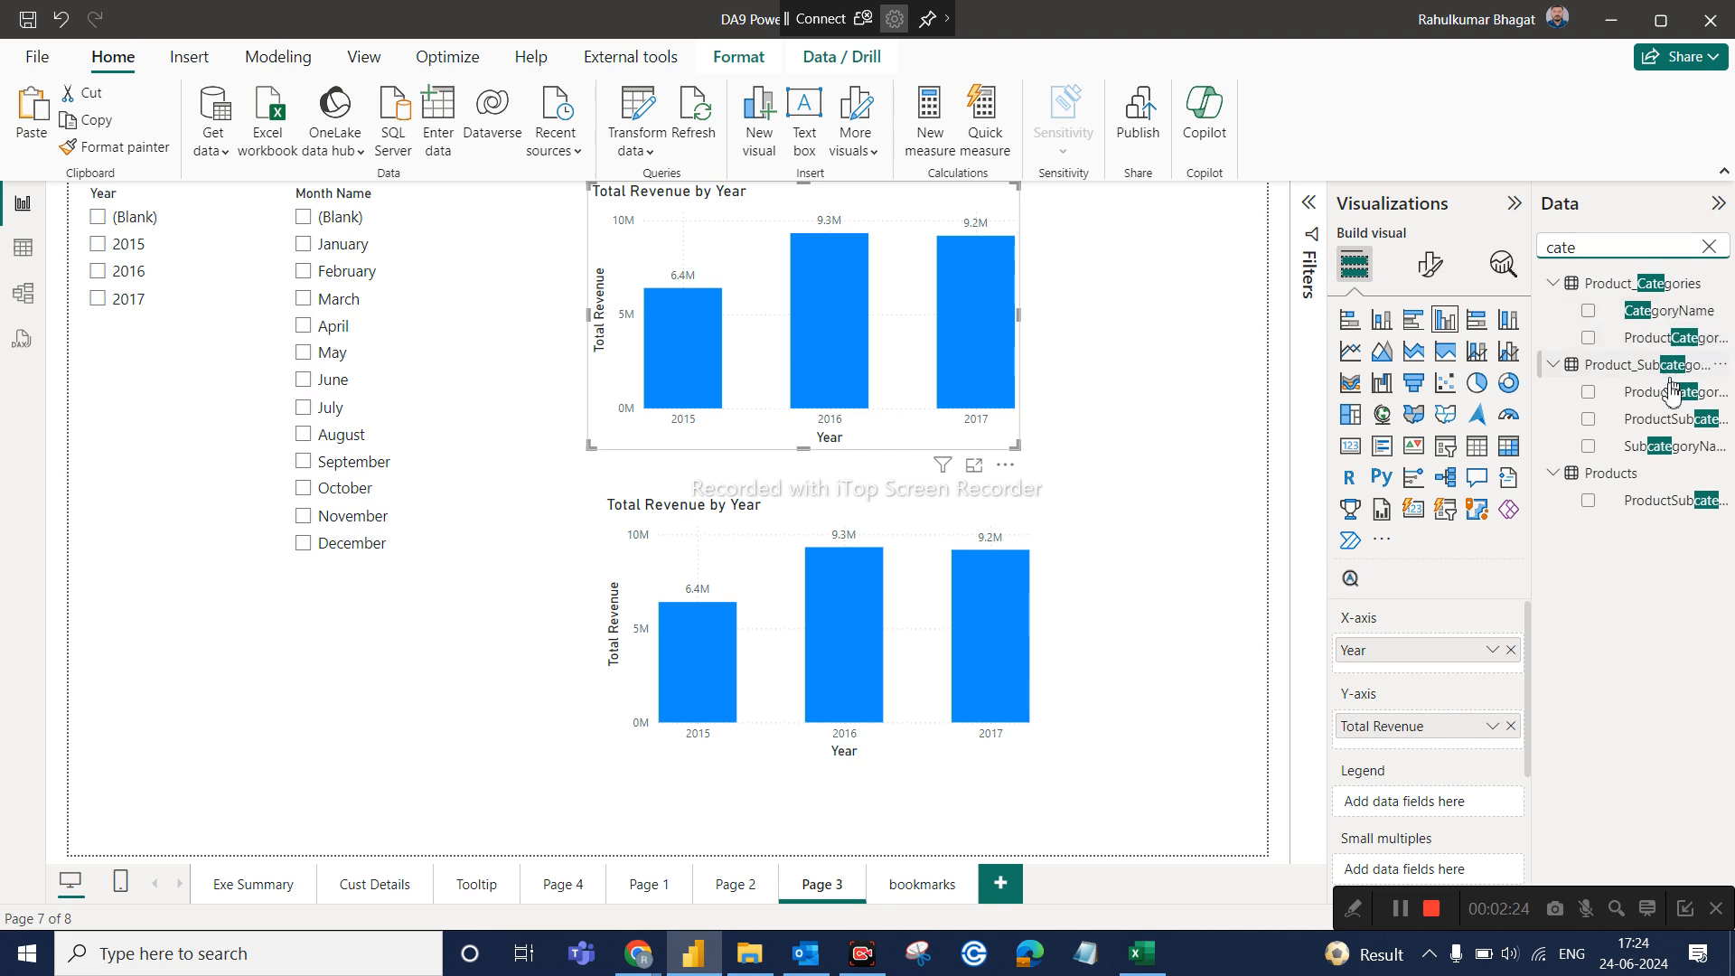
{"action": "left_click_drag", "start_coordinate": [1679, 326], "coordinate": [1506, 666]}
{"action": "left_click", "coordinate": [1512, 677]}
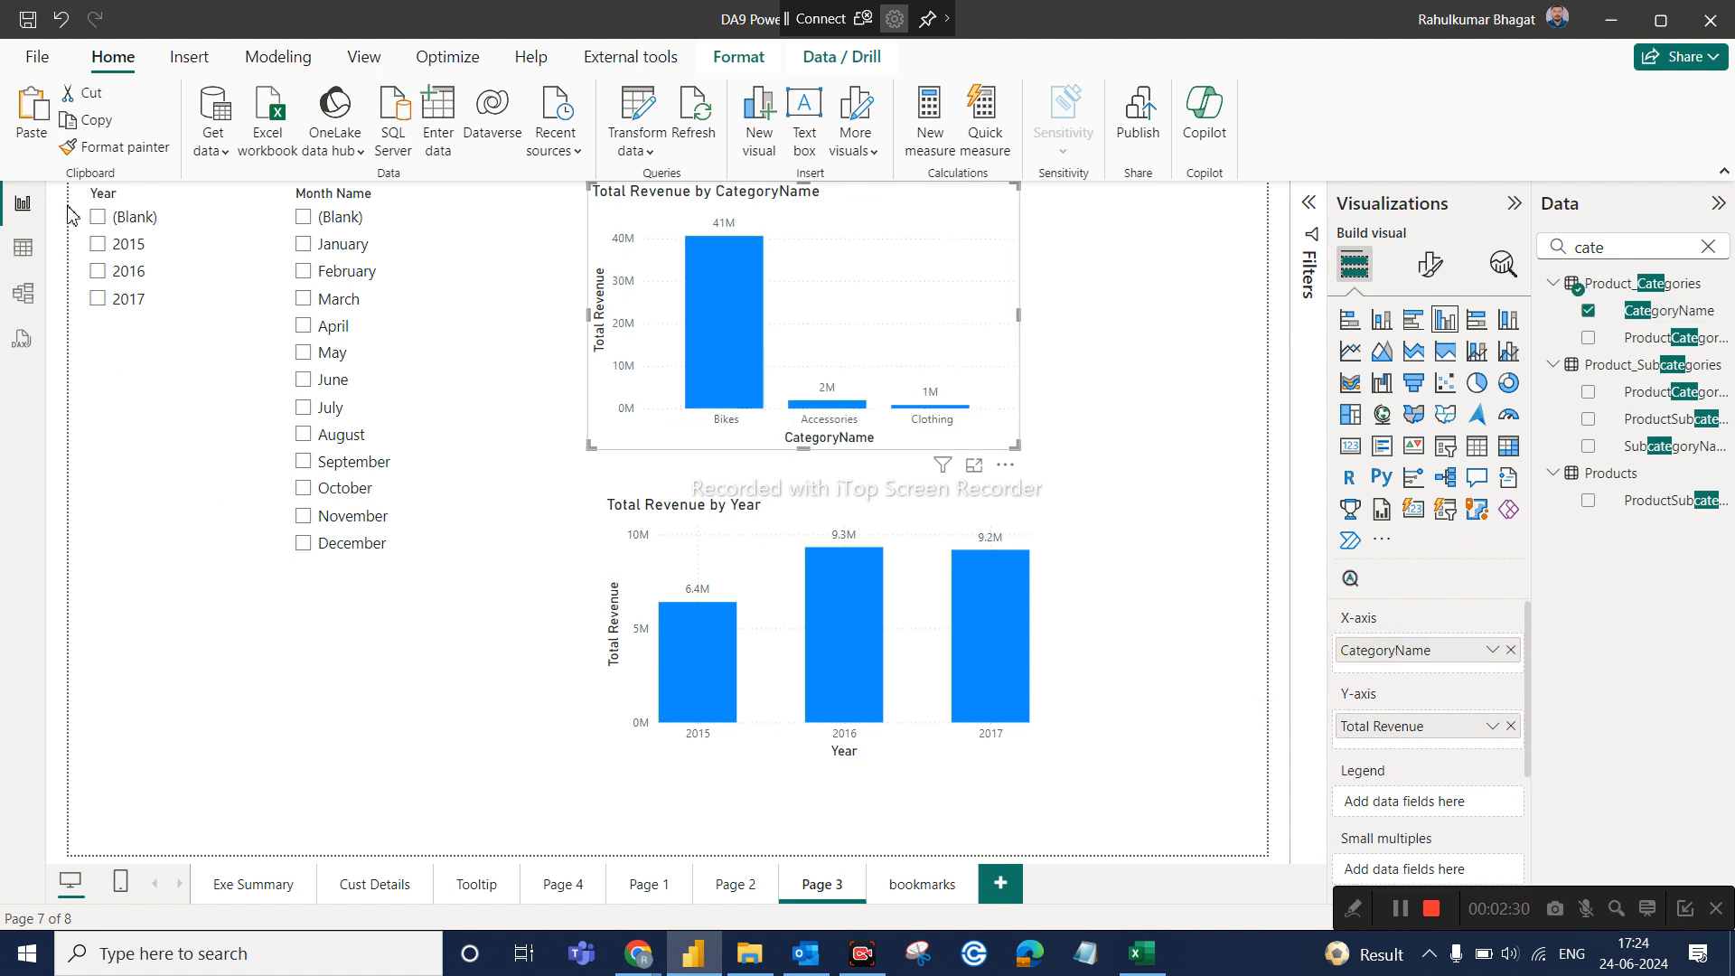
Filter both revenue charts to 2015 with the Year slicer and clear the selection
{"action": "left_click", "coordinate": [136, 253]}
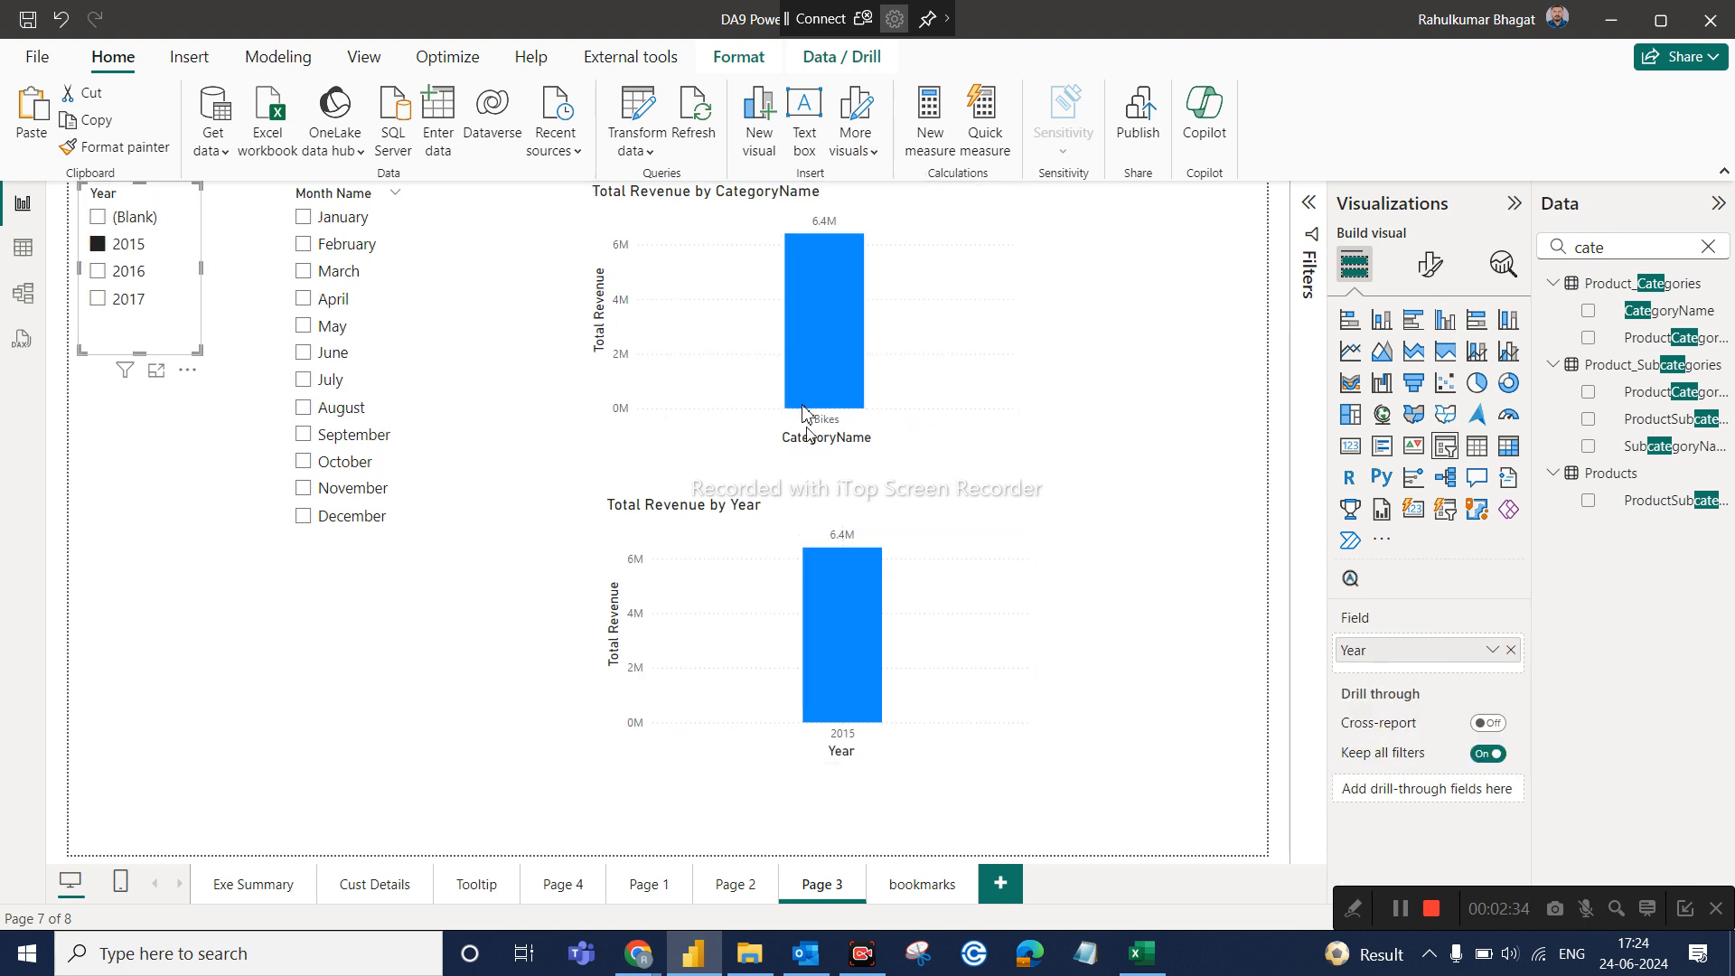
{"action": "left_click", "coordinate": [131, 259]}
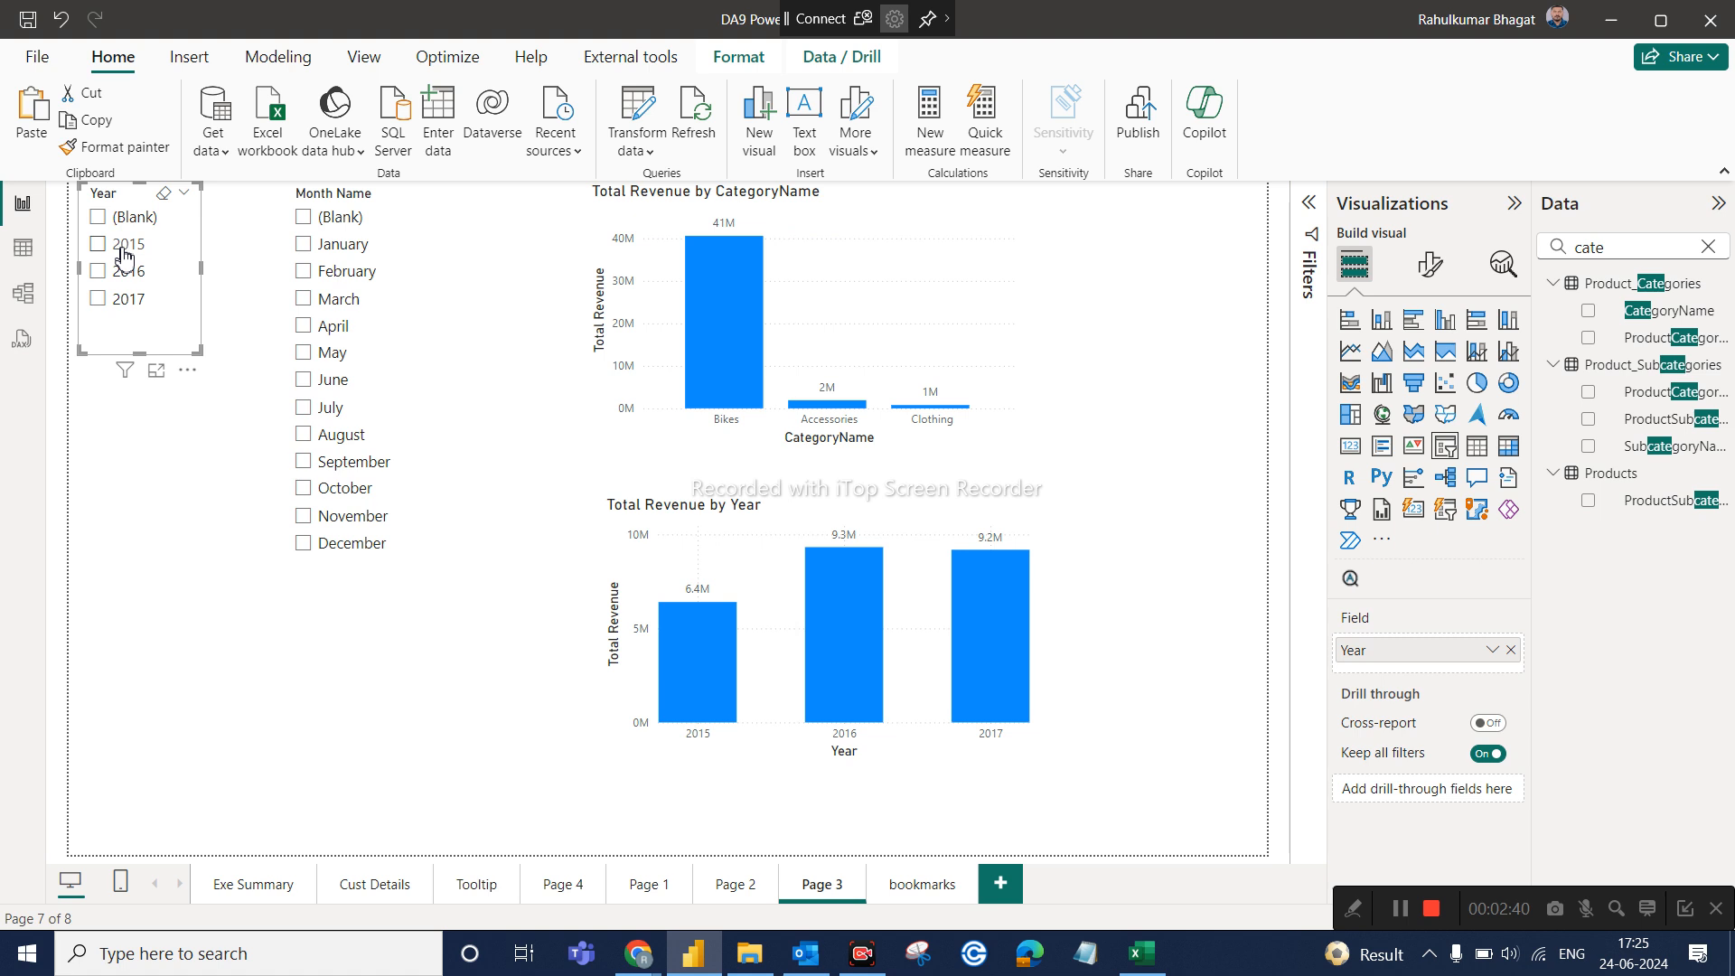
Toggle the 2015 selection in the Year slicer on and off repeatedly to compare both revenue charts, leaving it cleared
{"action": "left_click", "coordinate": [125, 258]}
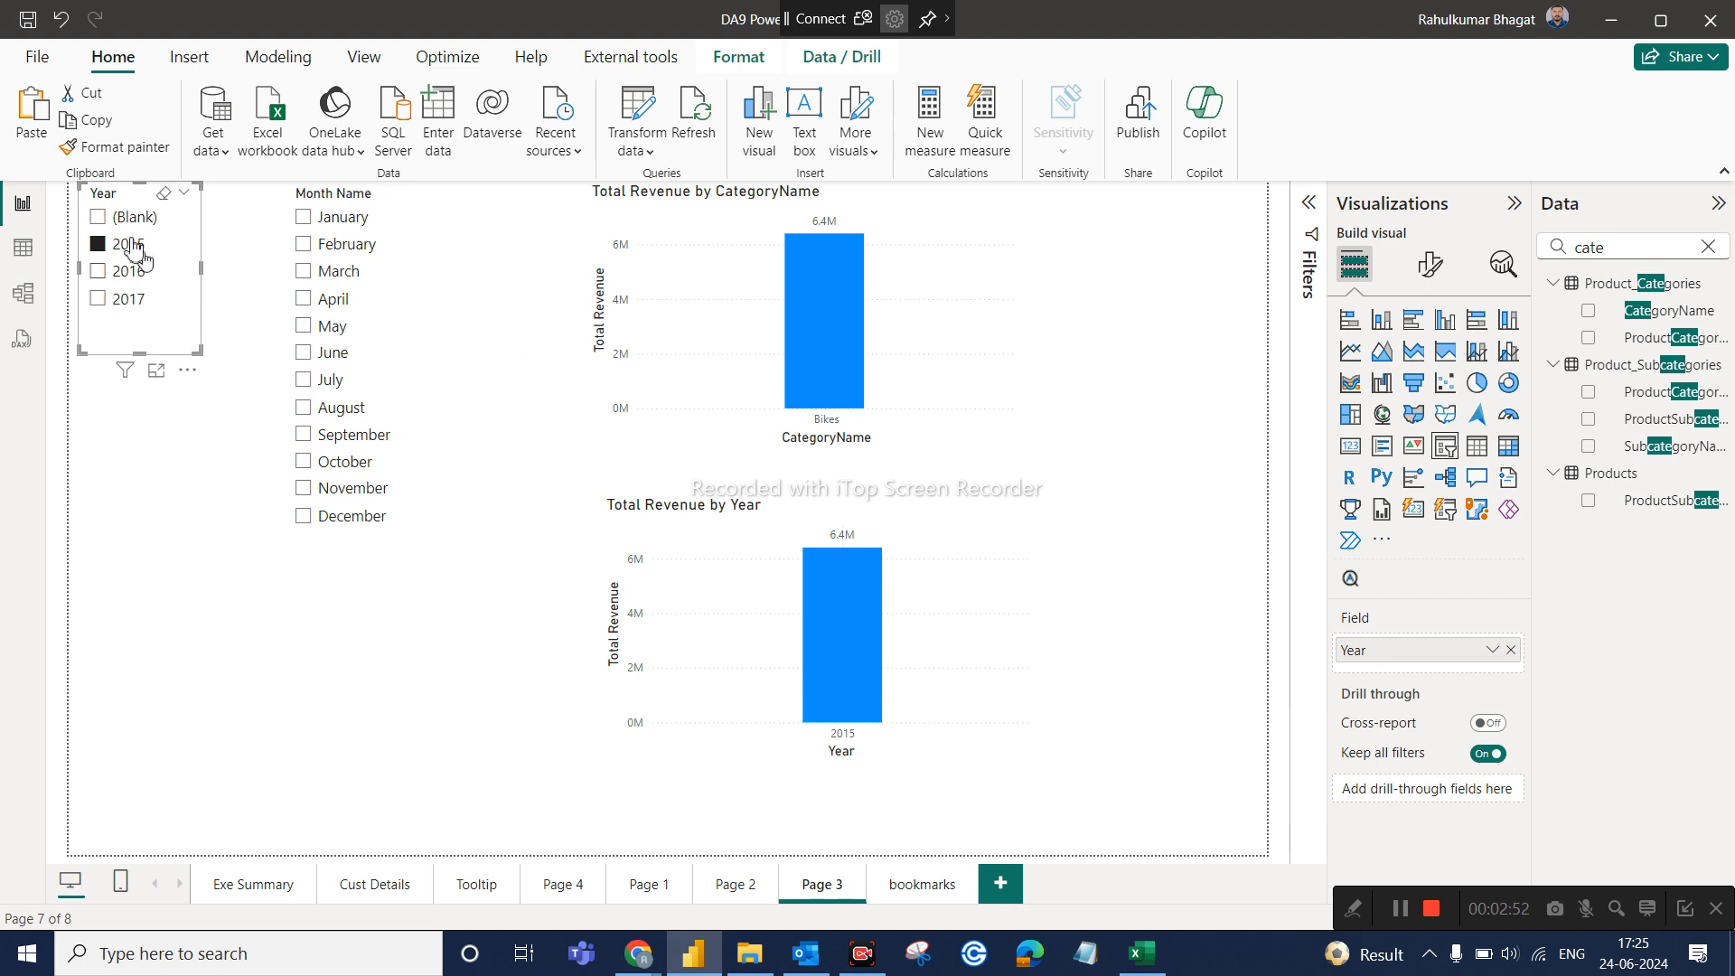
{"action": "left_click", "coordinate": [119, 254]}
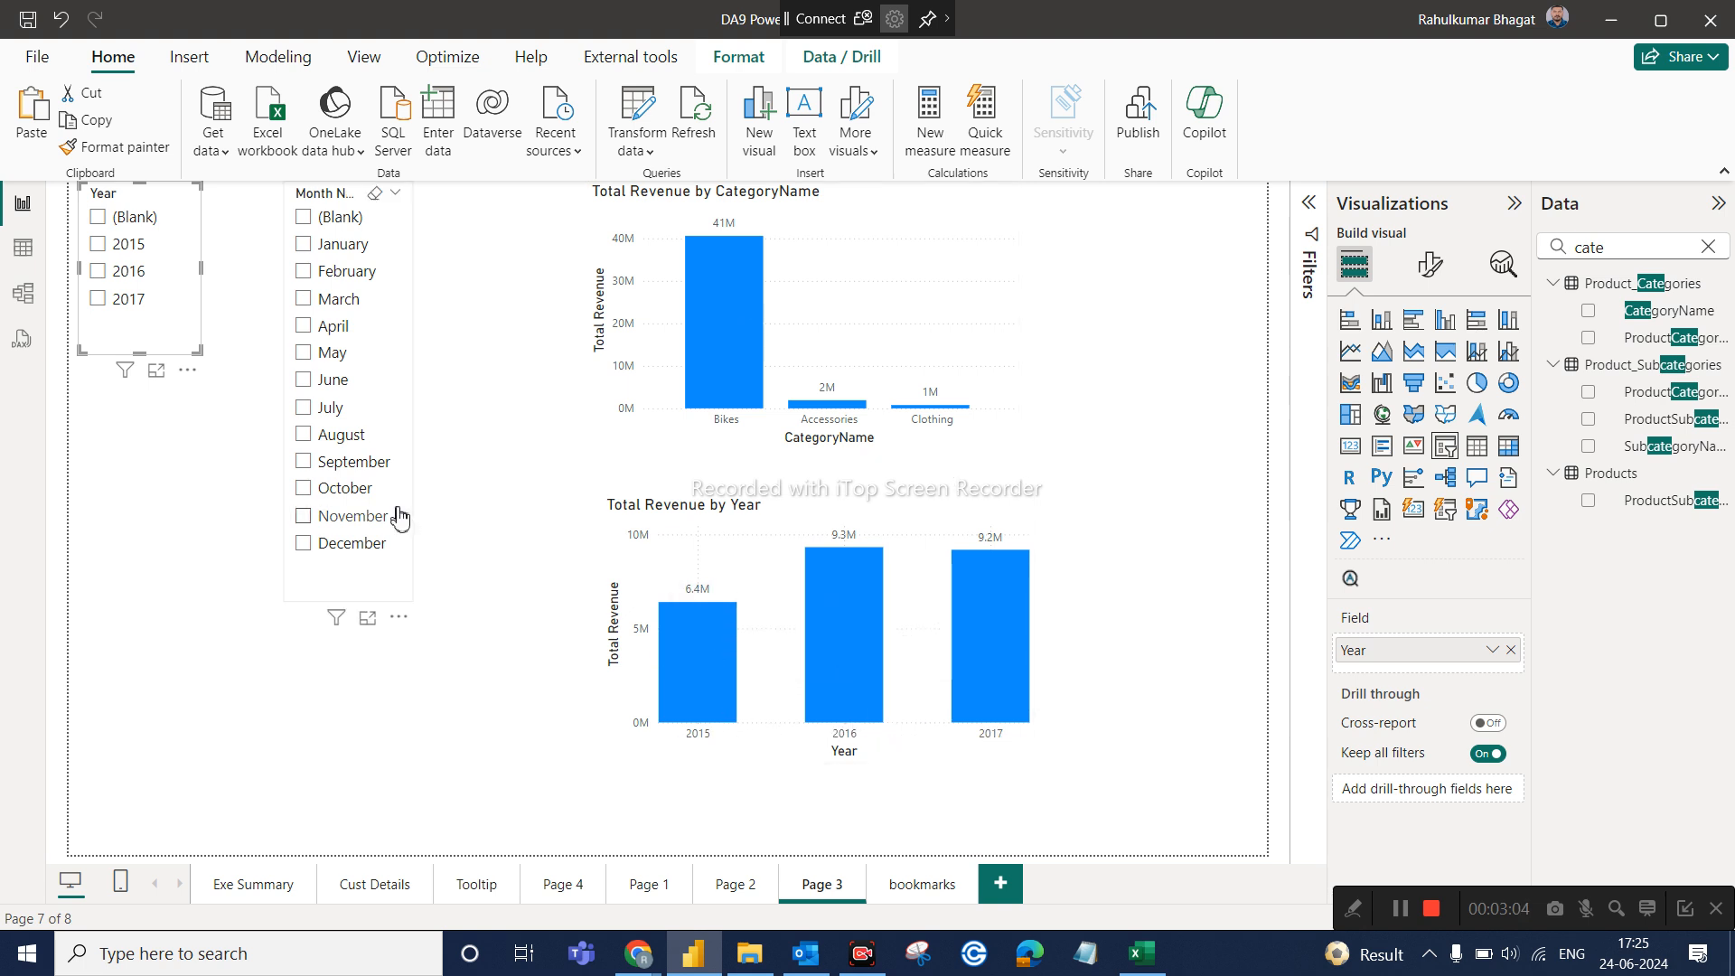
{"action": "left_click", "coordinate": [130, 249]}
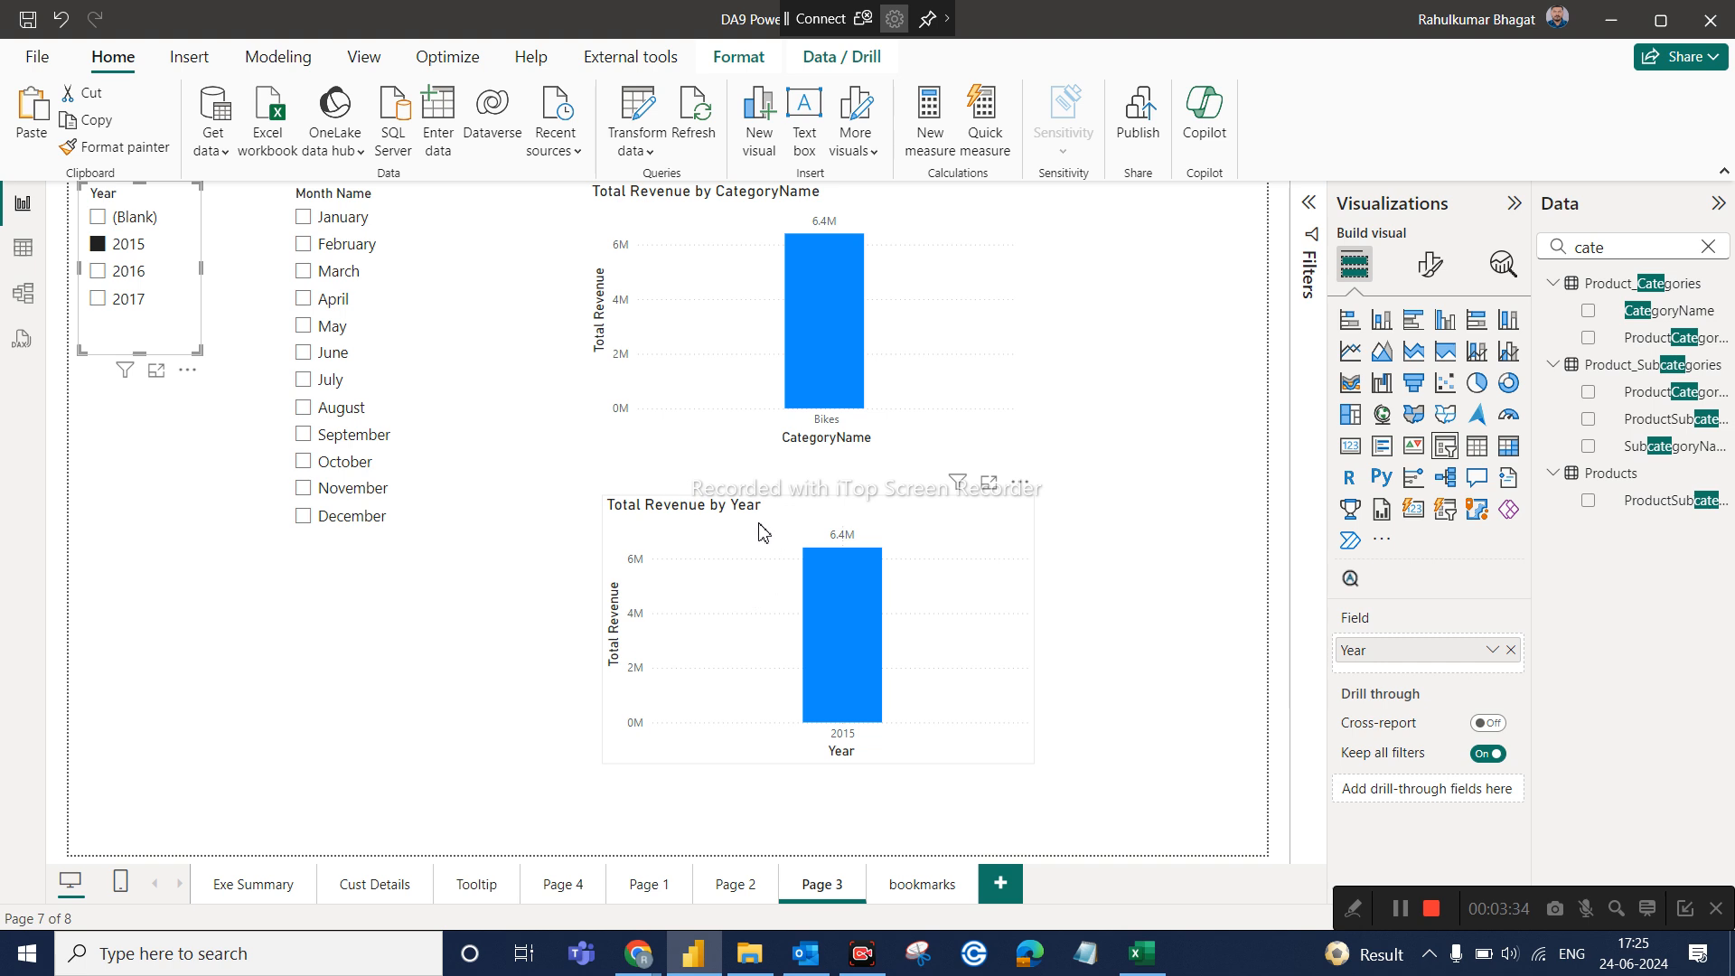
{"action": "left_click", "coordinate": [129, 248]}
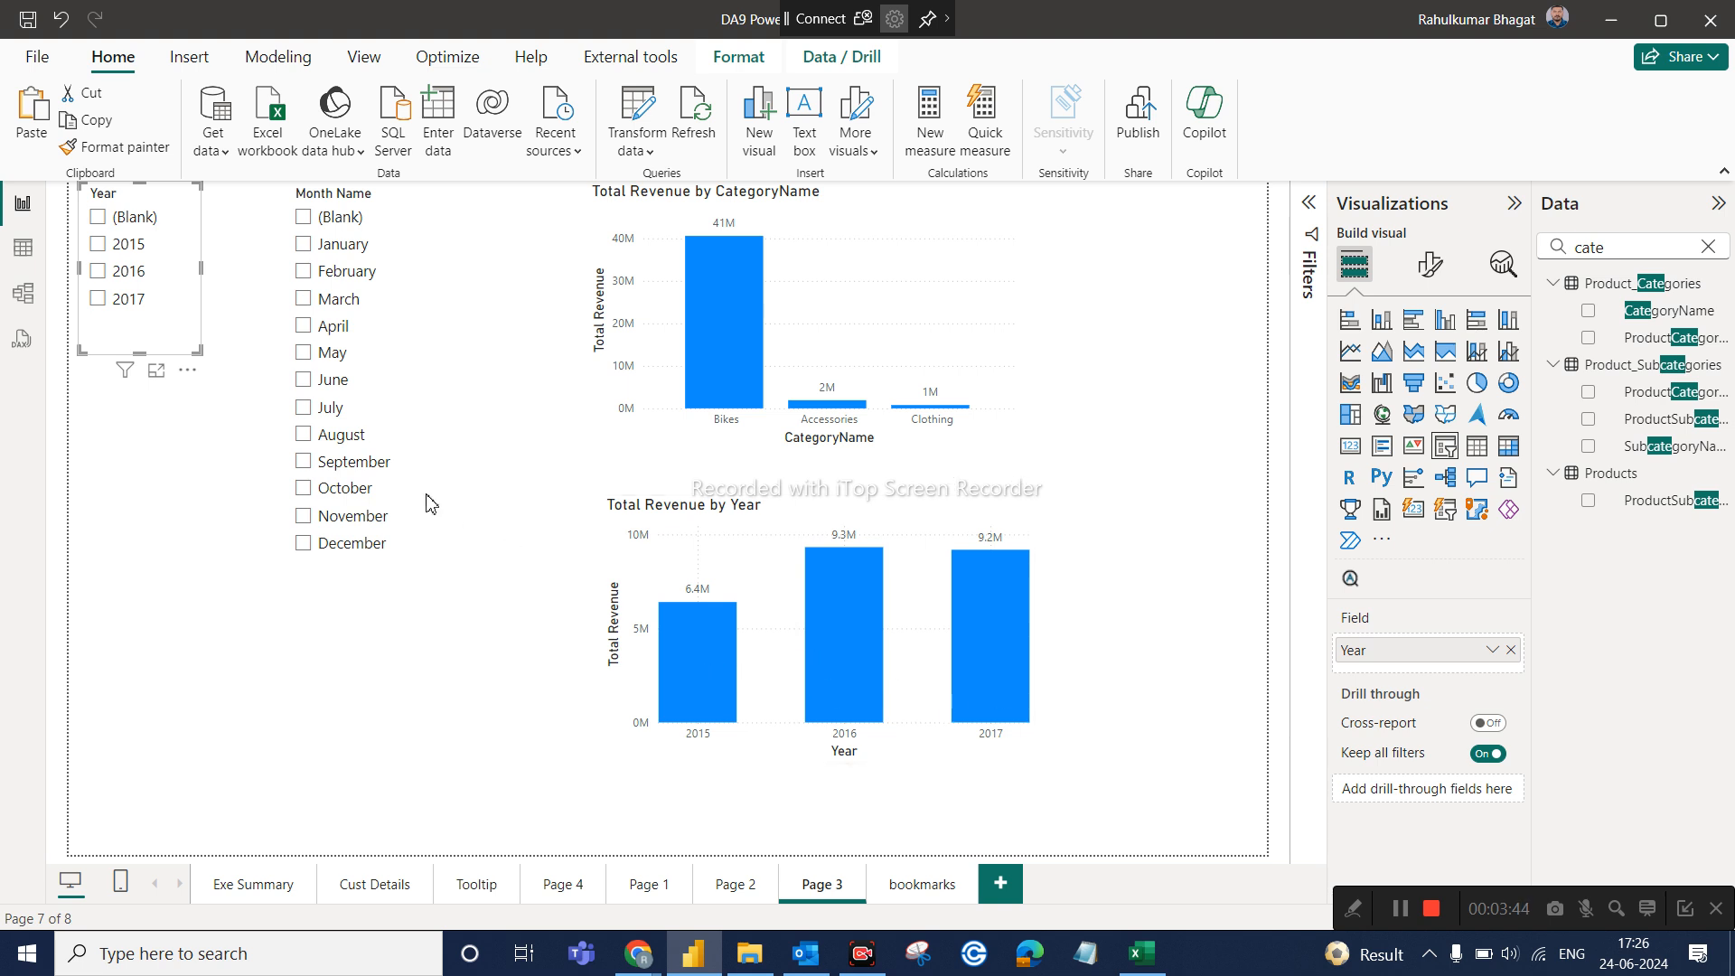
{"action": "left_click", "coordinate": [124, 252]}
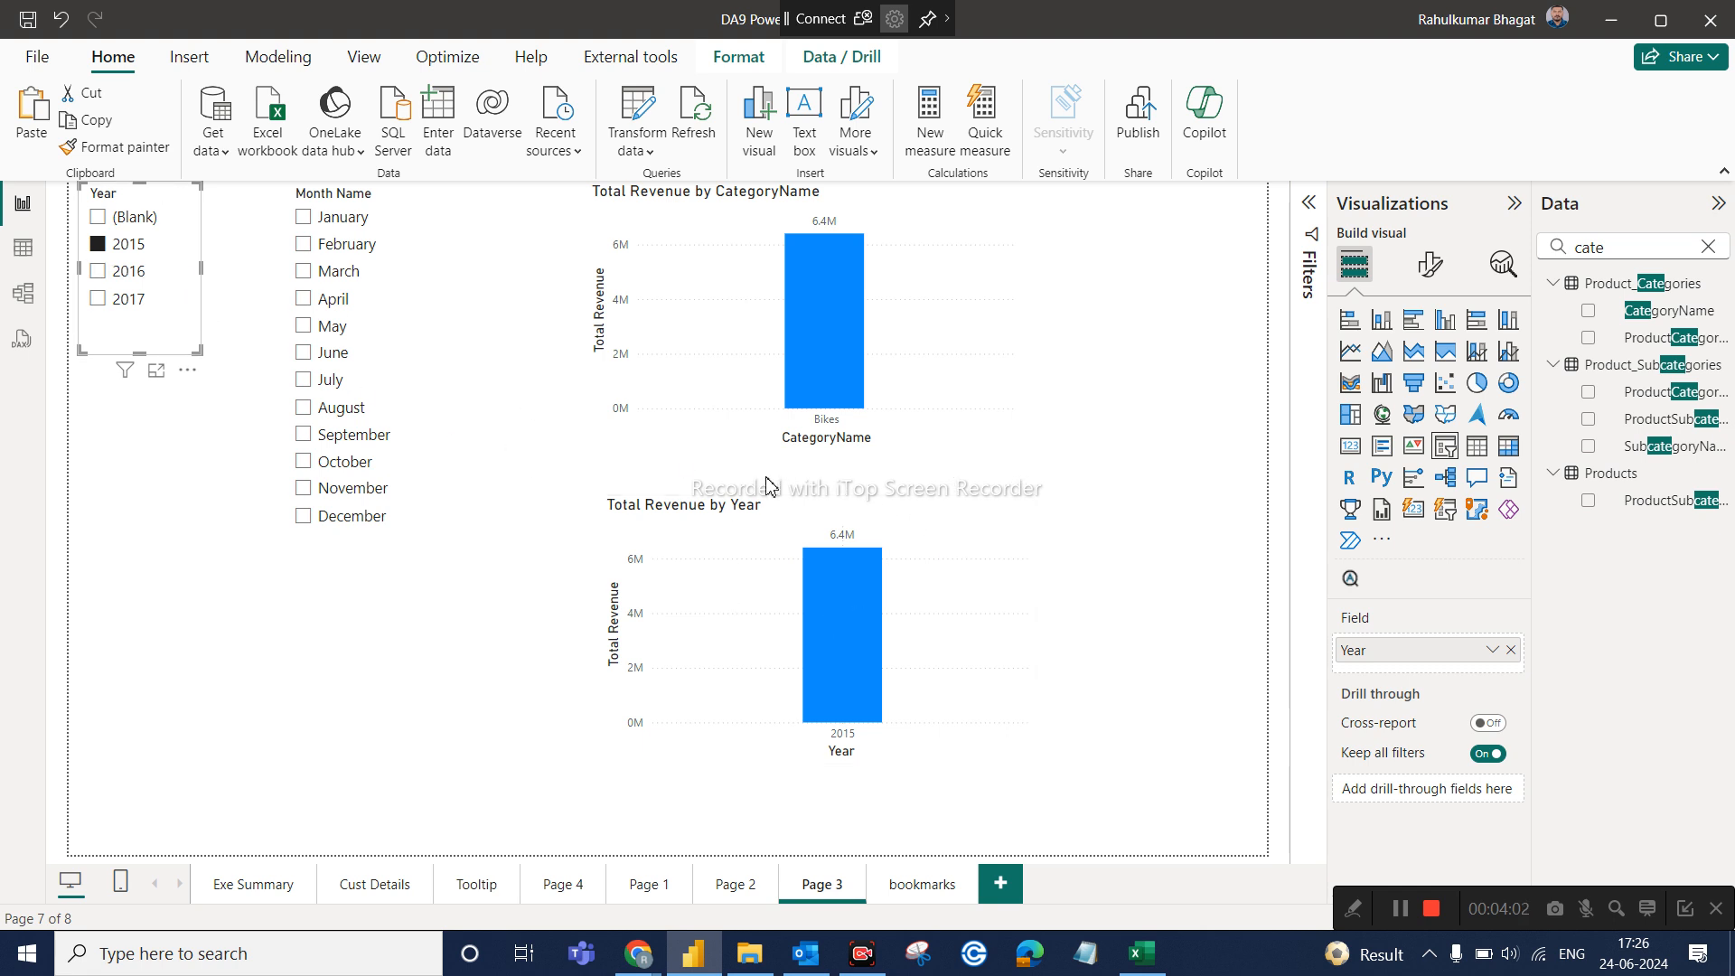
{"action": "left_click", "coordinate": [141, 253]}
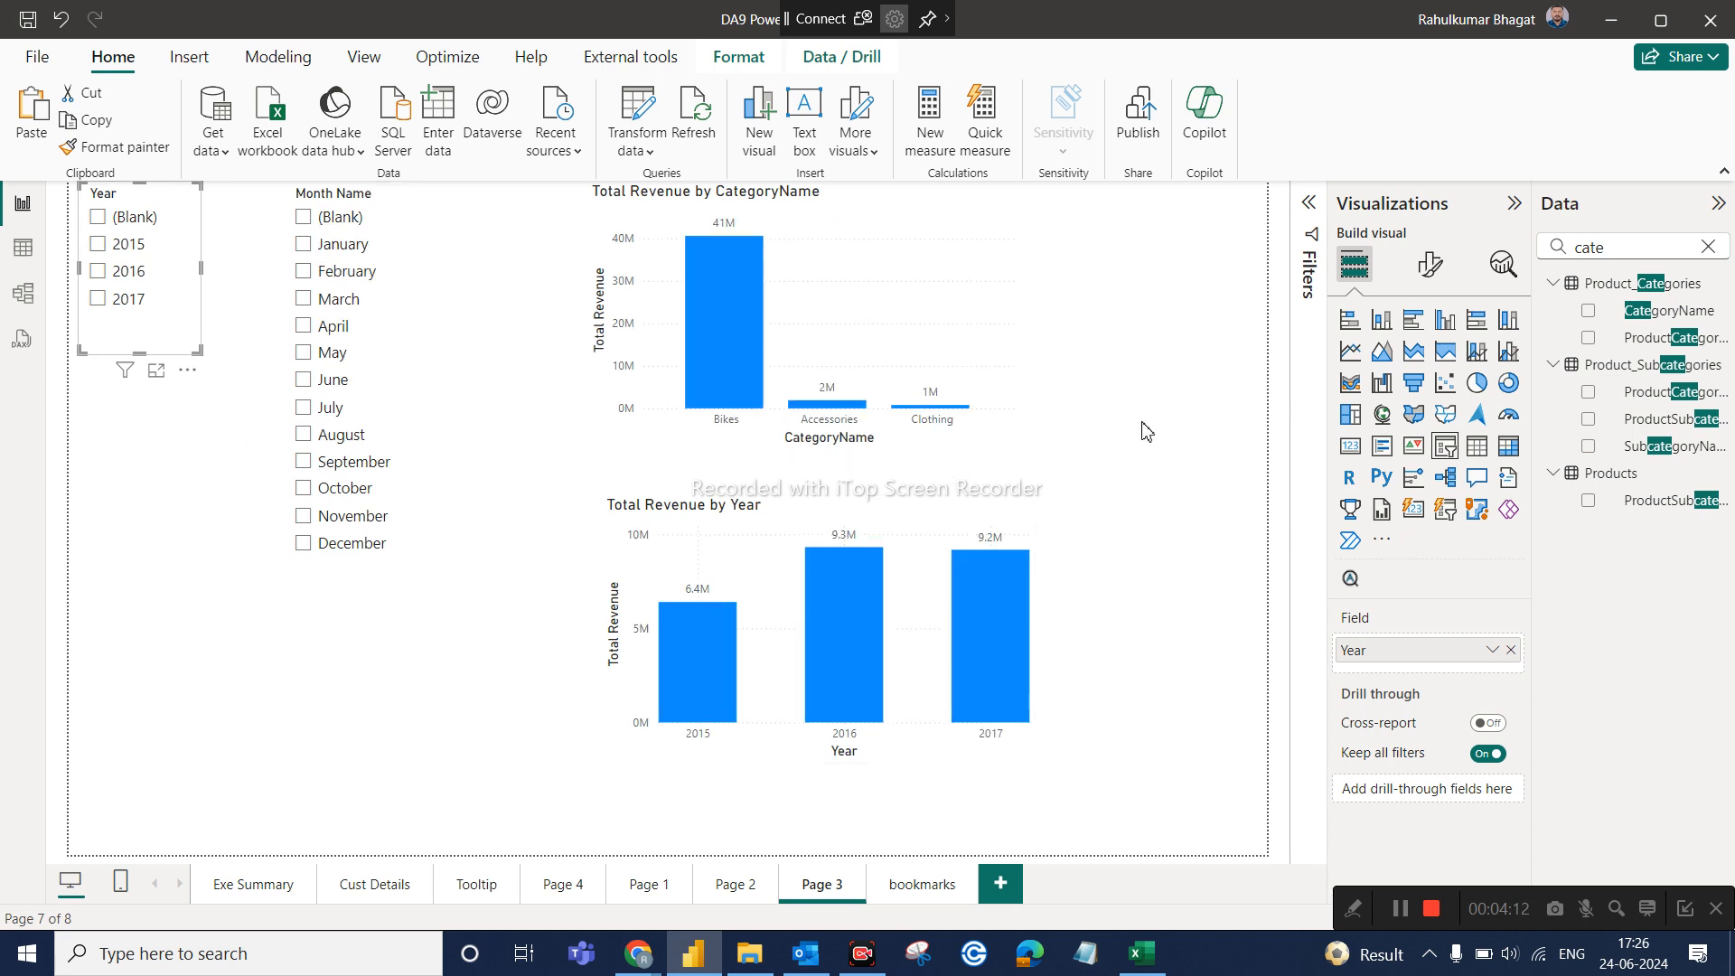
Move the Year slicer and the Total Revenue by Year chart down, and set the slicer's interaction with that chart to None
{"action": "left_click_drag", "start_coordinate": [124, 200], "coordinate": [125, 268]}
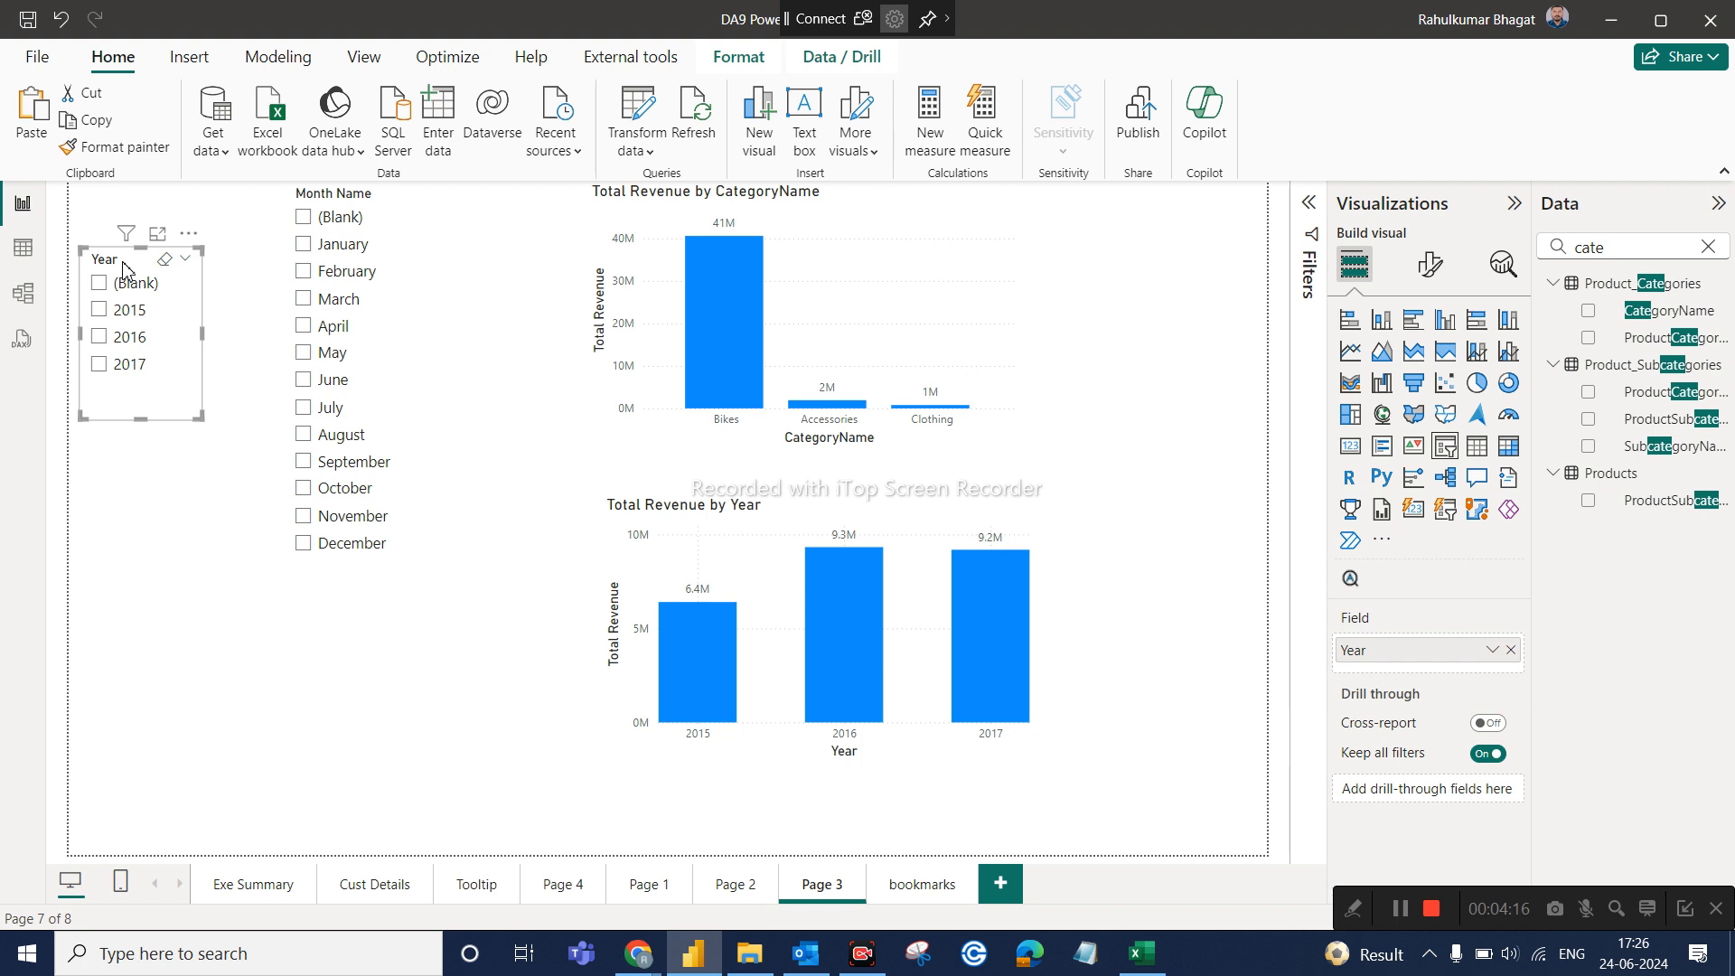
{"action": "left_click", "coordinate": [759, 57]}
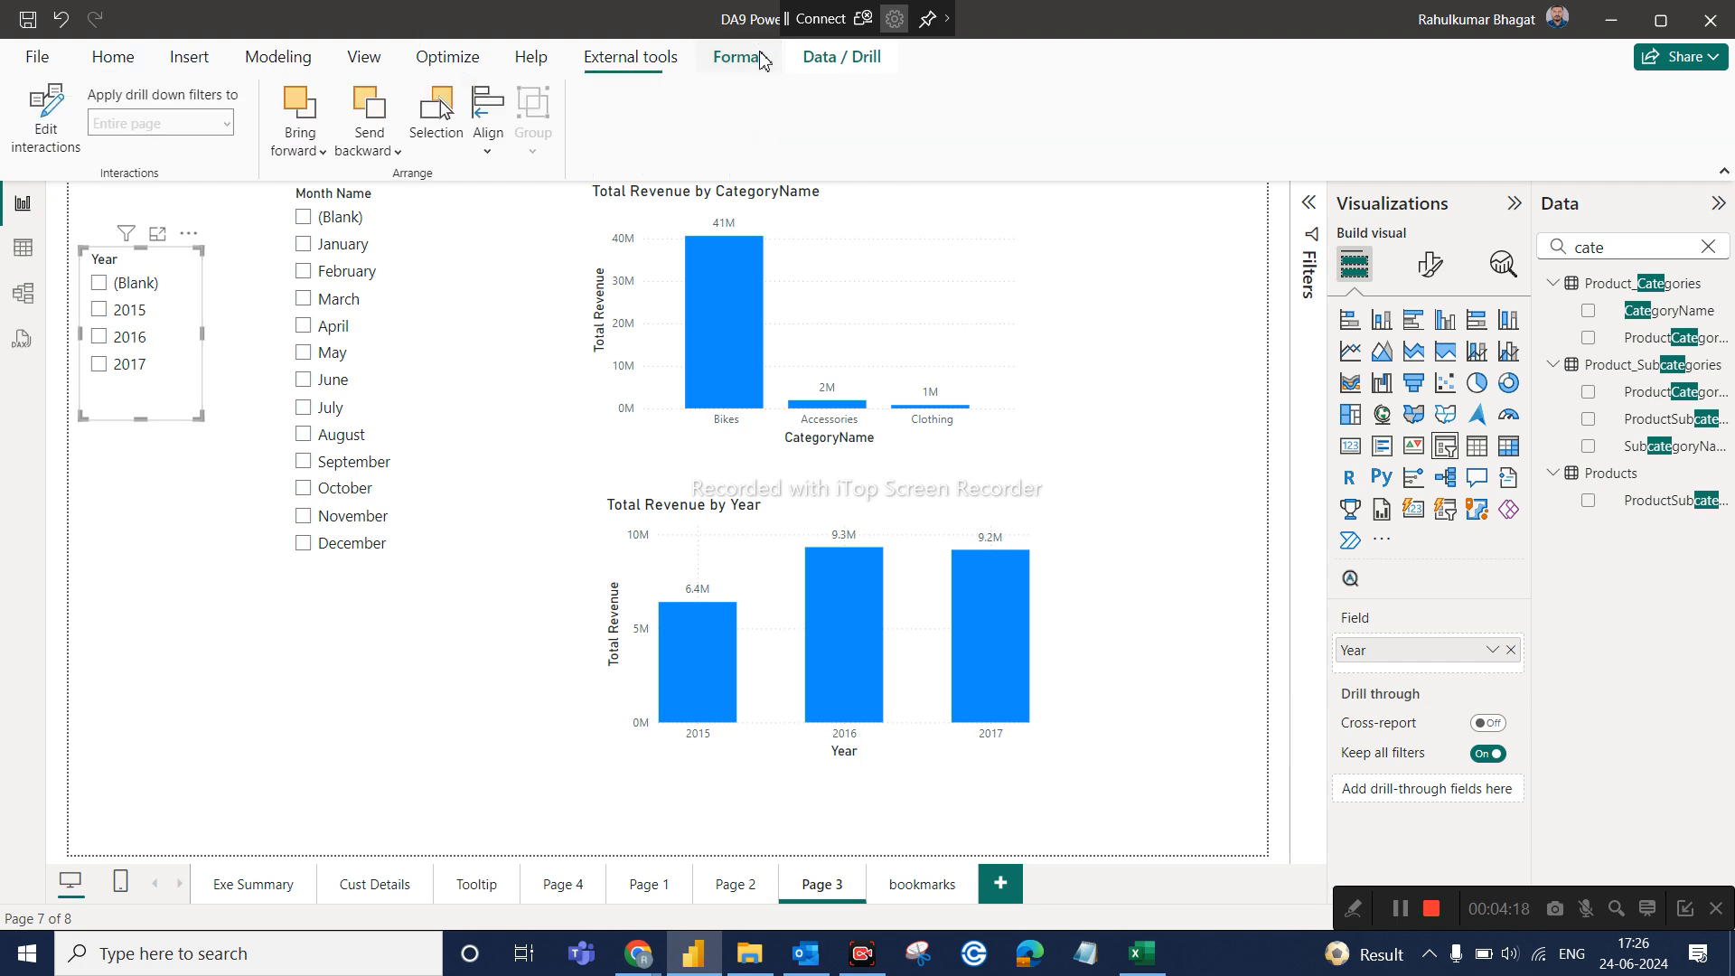
{"action": "left_click", "coordinate": [48, 131]}
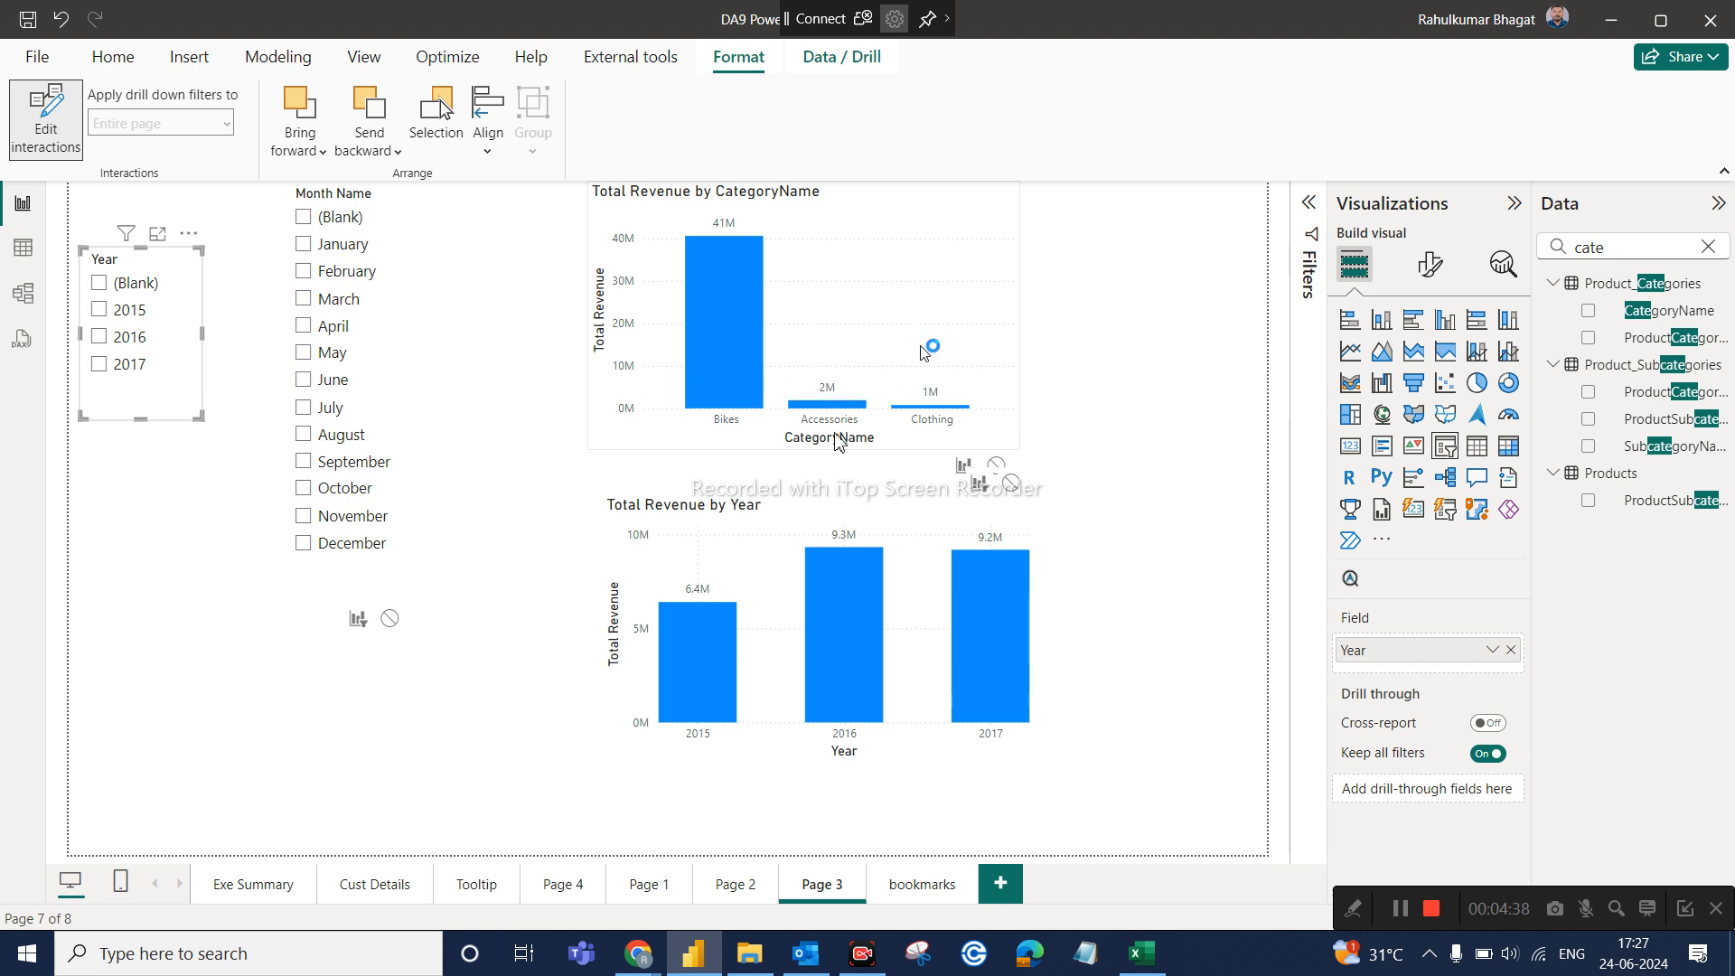
{"action": "left_click_drag", "start_coordinate": [743, 594], "coordinate": [718, 656]}
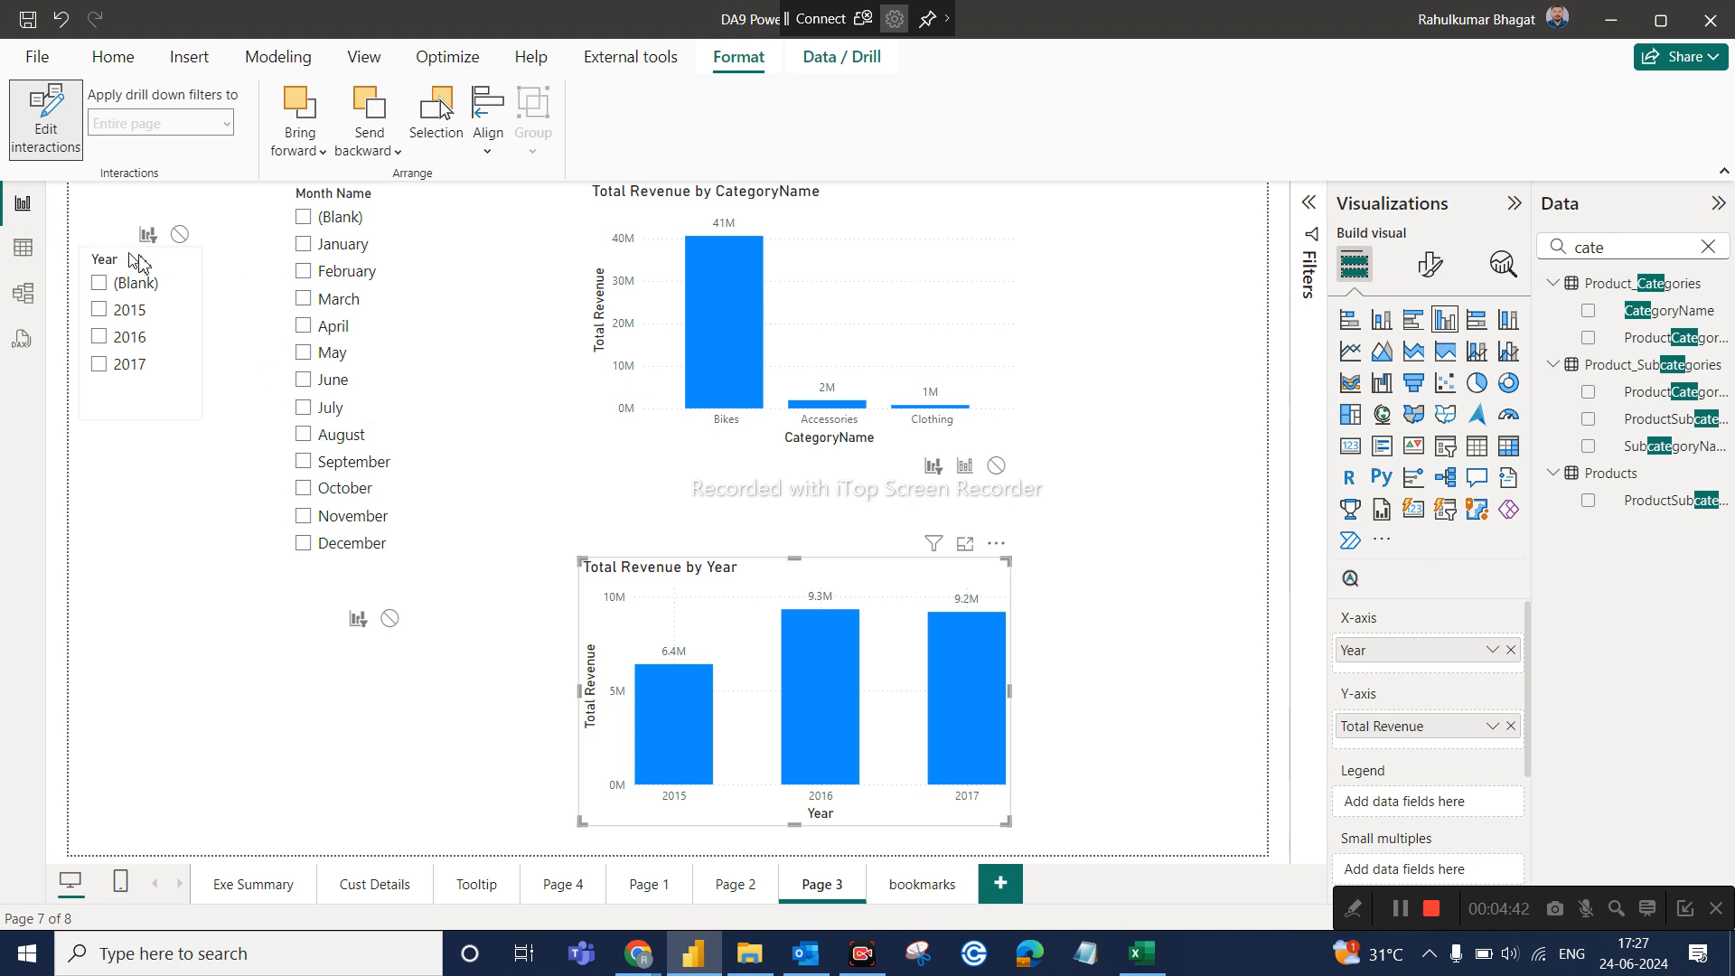
{"action": "left_click", "coordinate": [188, 413]}
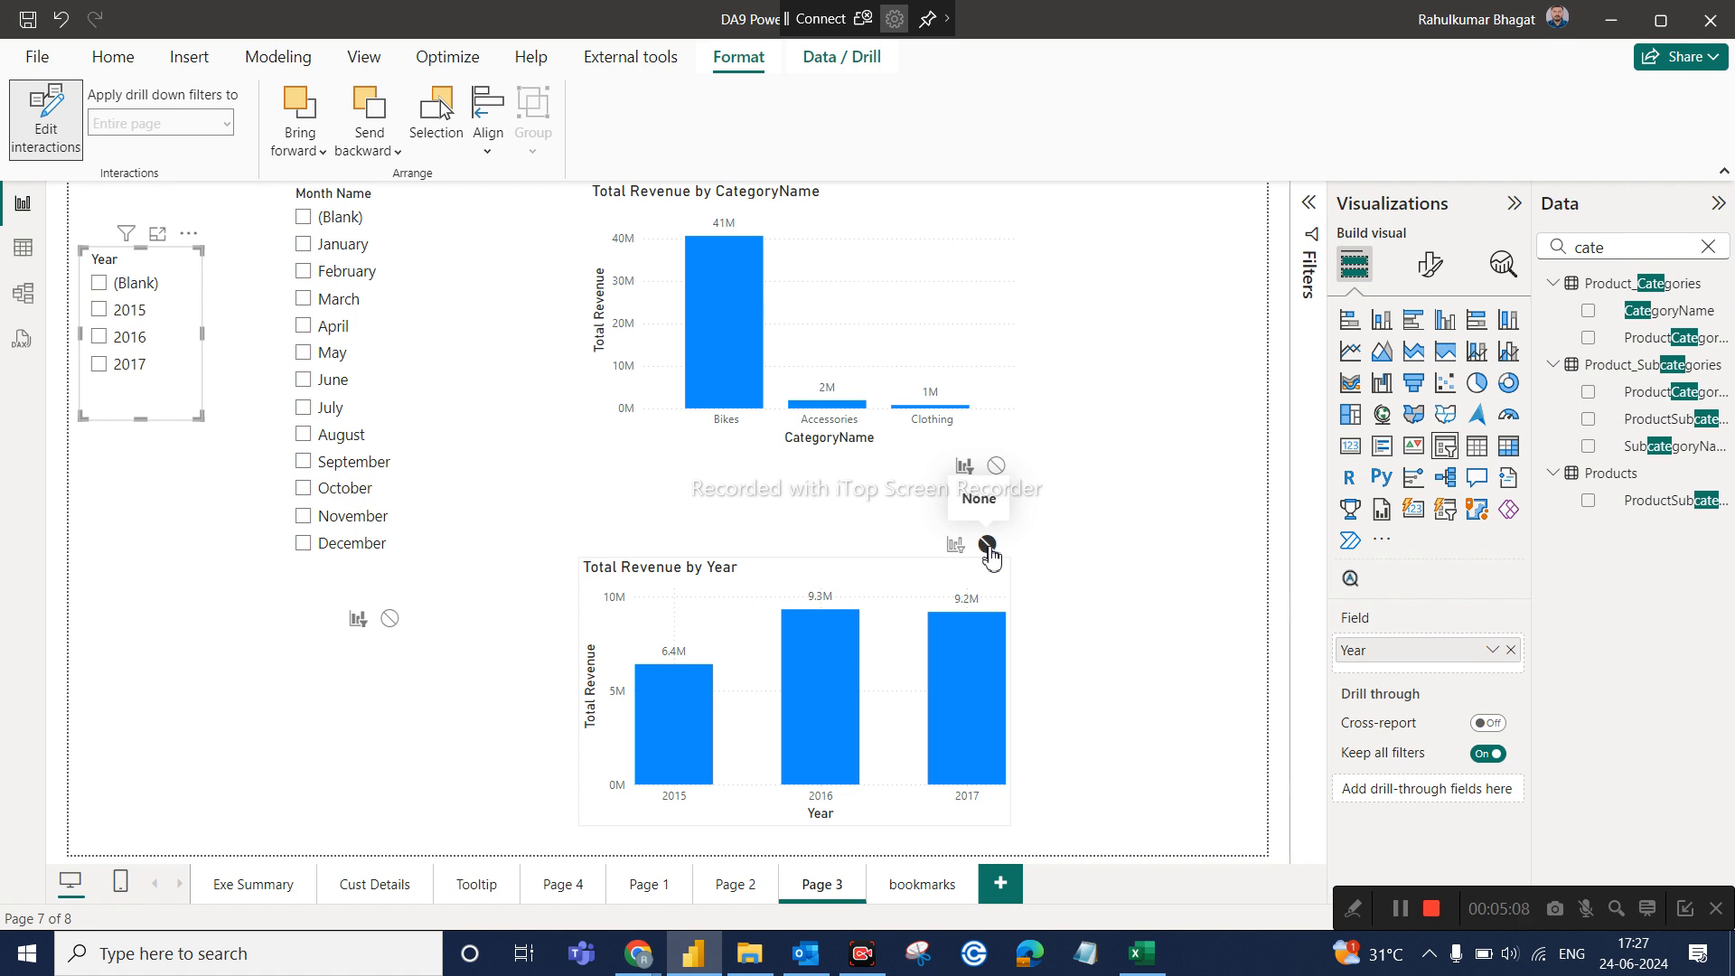
{"action": "left_click", "coordinate": [45, 145]}
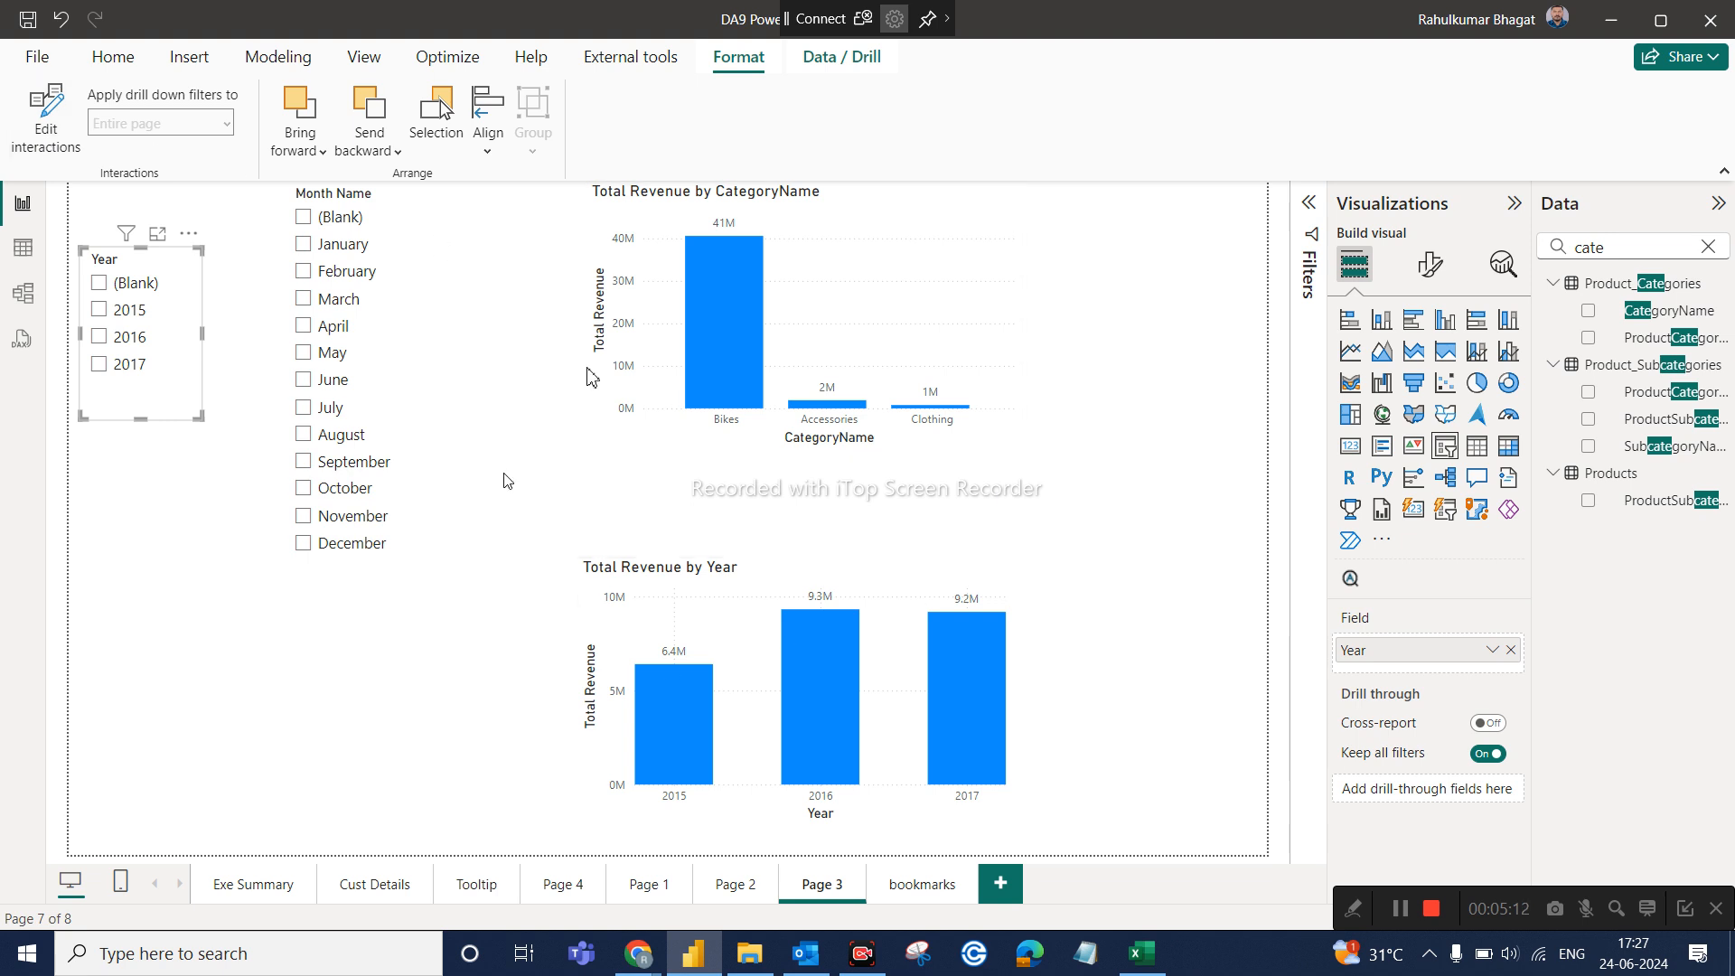
Select 2015 and then 2017 in the Year slicer to test how each revenue chart responds
{"action": "left_click", "coordinate": [119, 314]}
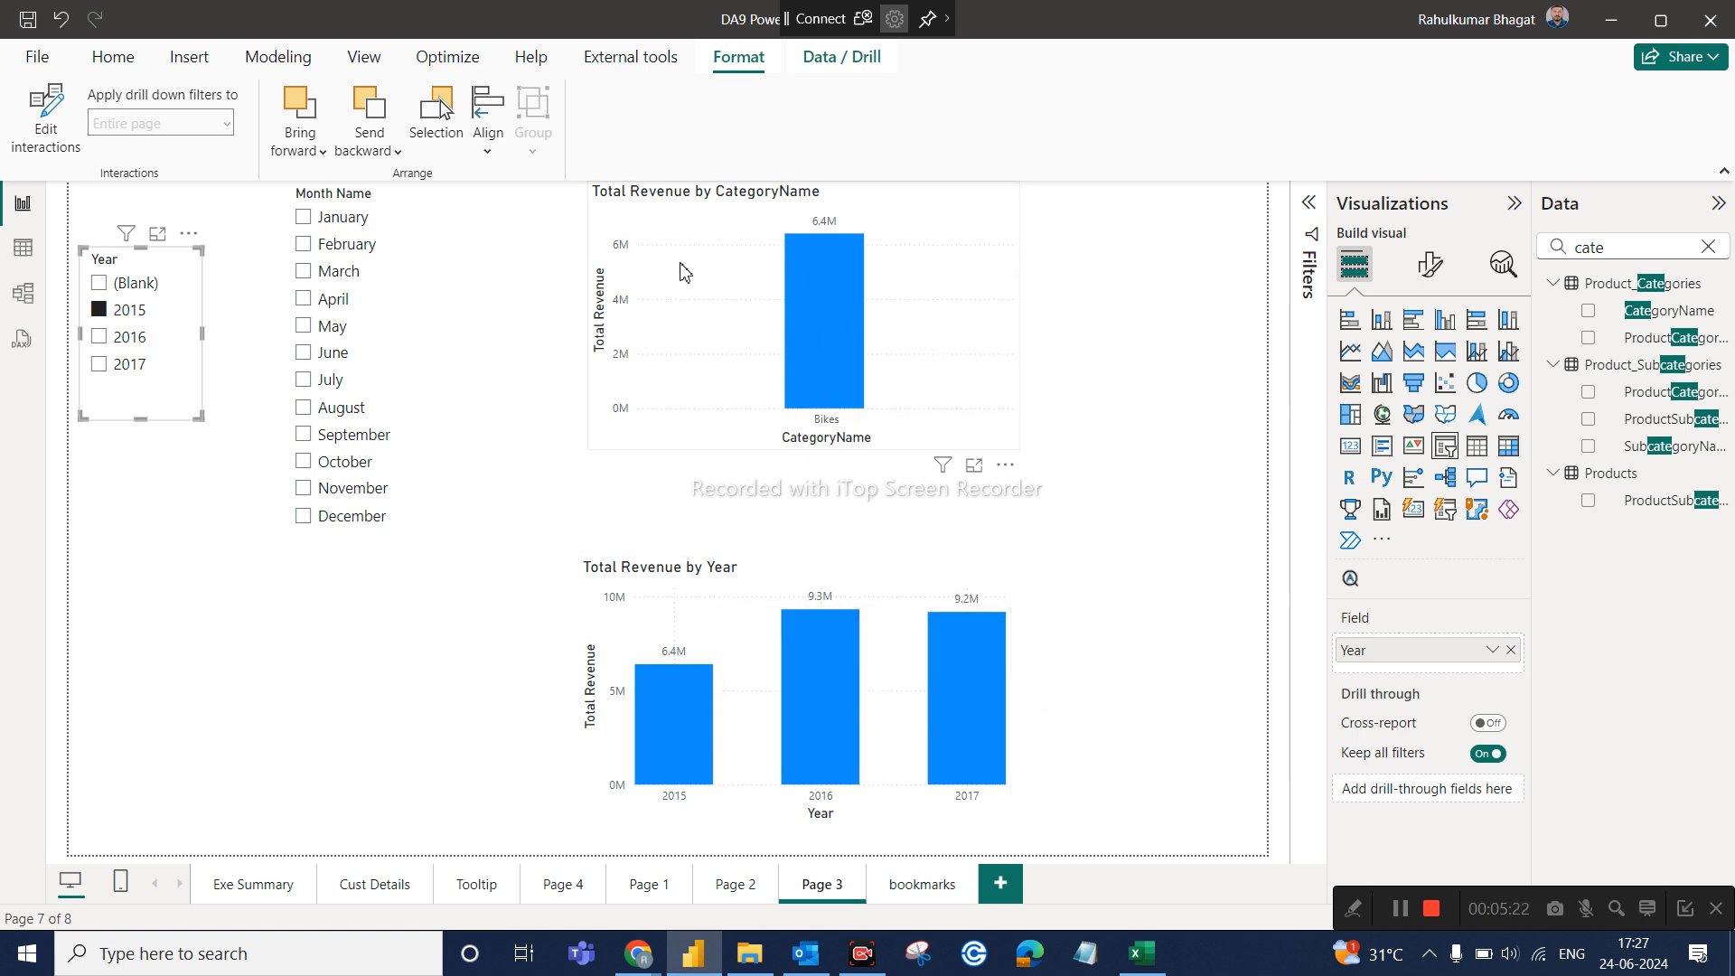
{"action": "left_click", "coordinate": [120, 351]}
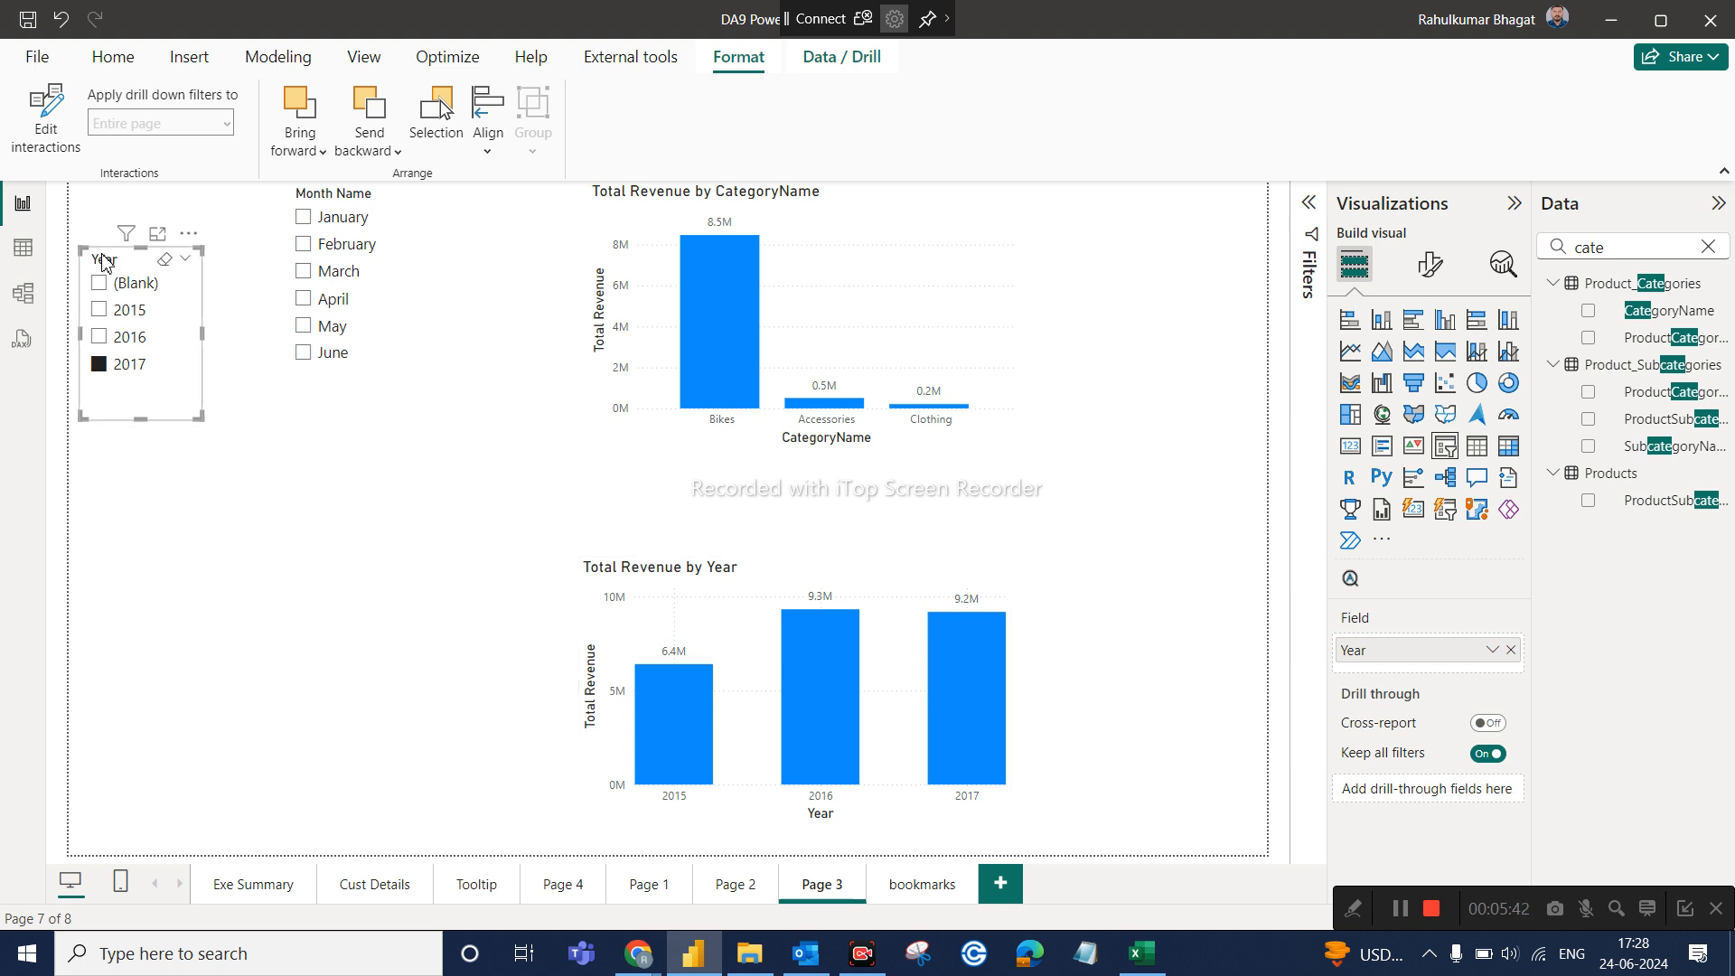
Set the Year slicer's interaction with the Total Revenue by Year chart back to Filter
{"action": "left_click", "coordinate": [56, 131]}
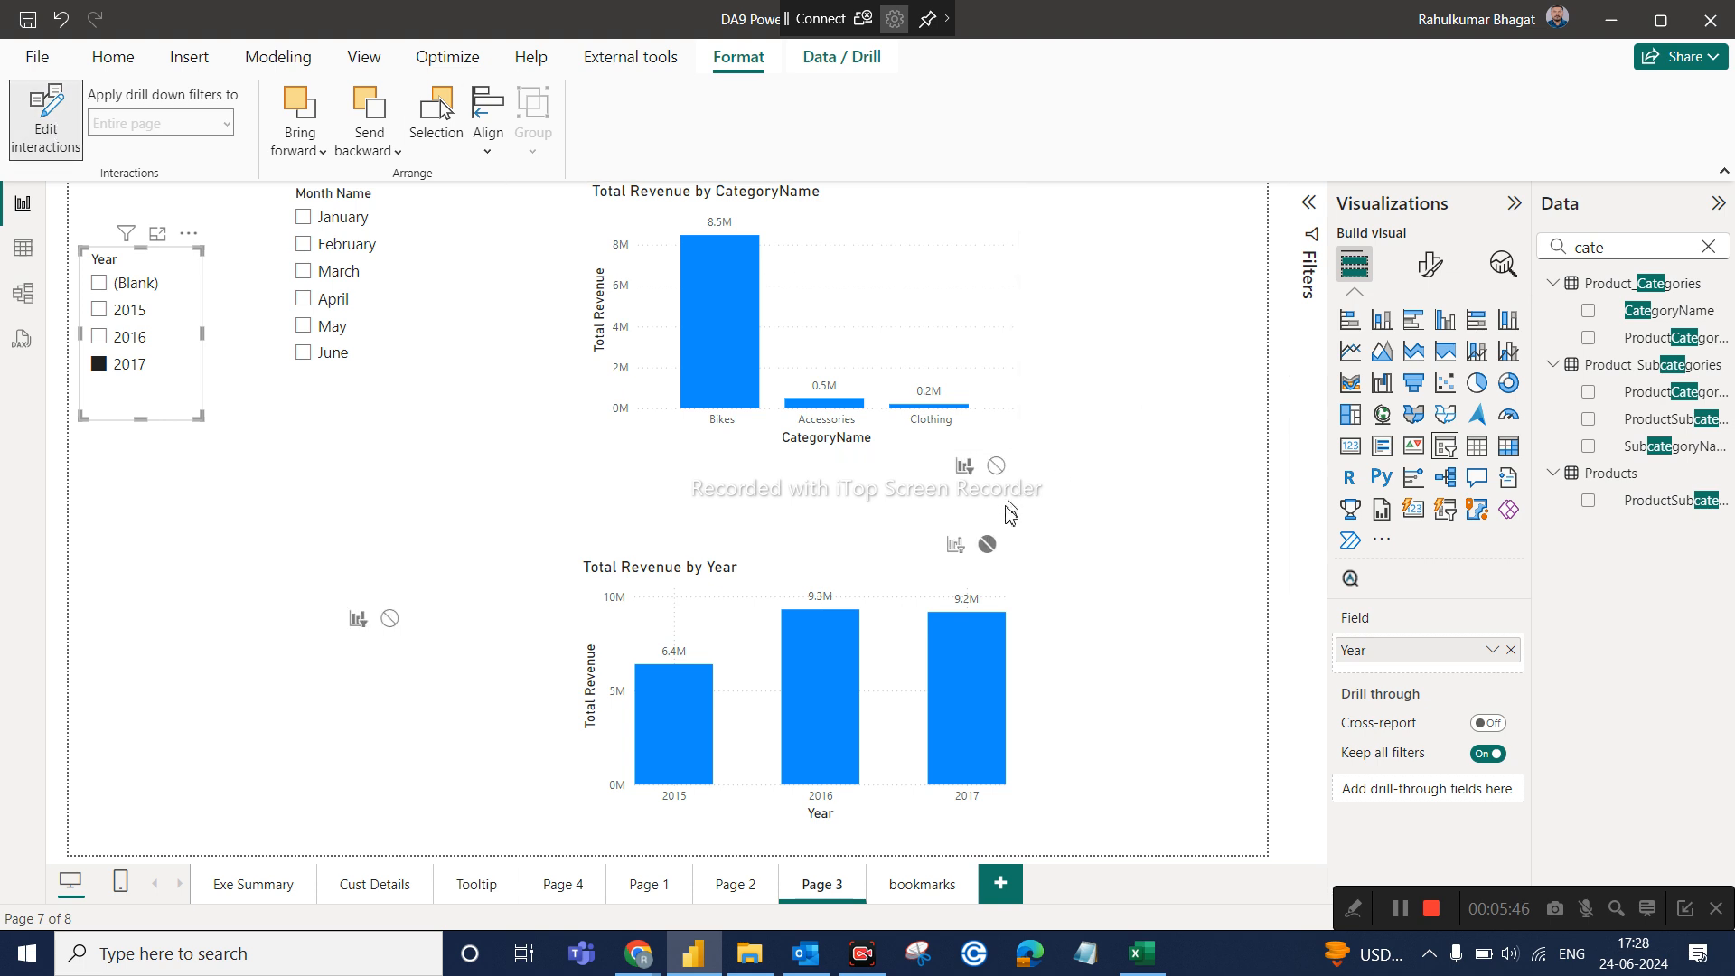
{"action": "left_click", "coordinate": [955, 548]}
{"action": "left_click", "coordinate": [1139, 543]}
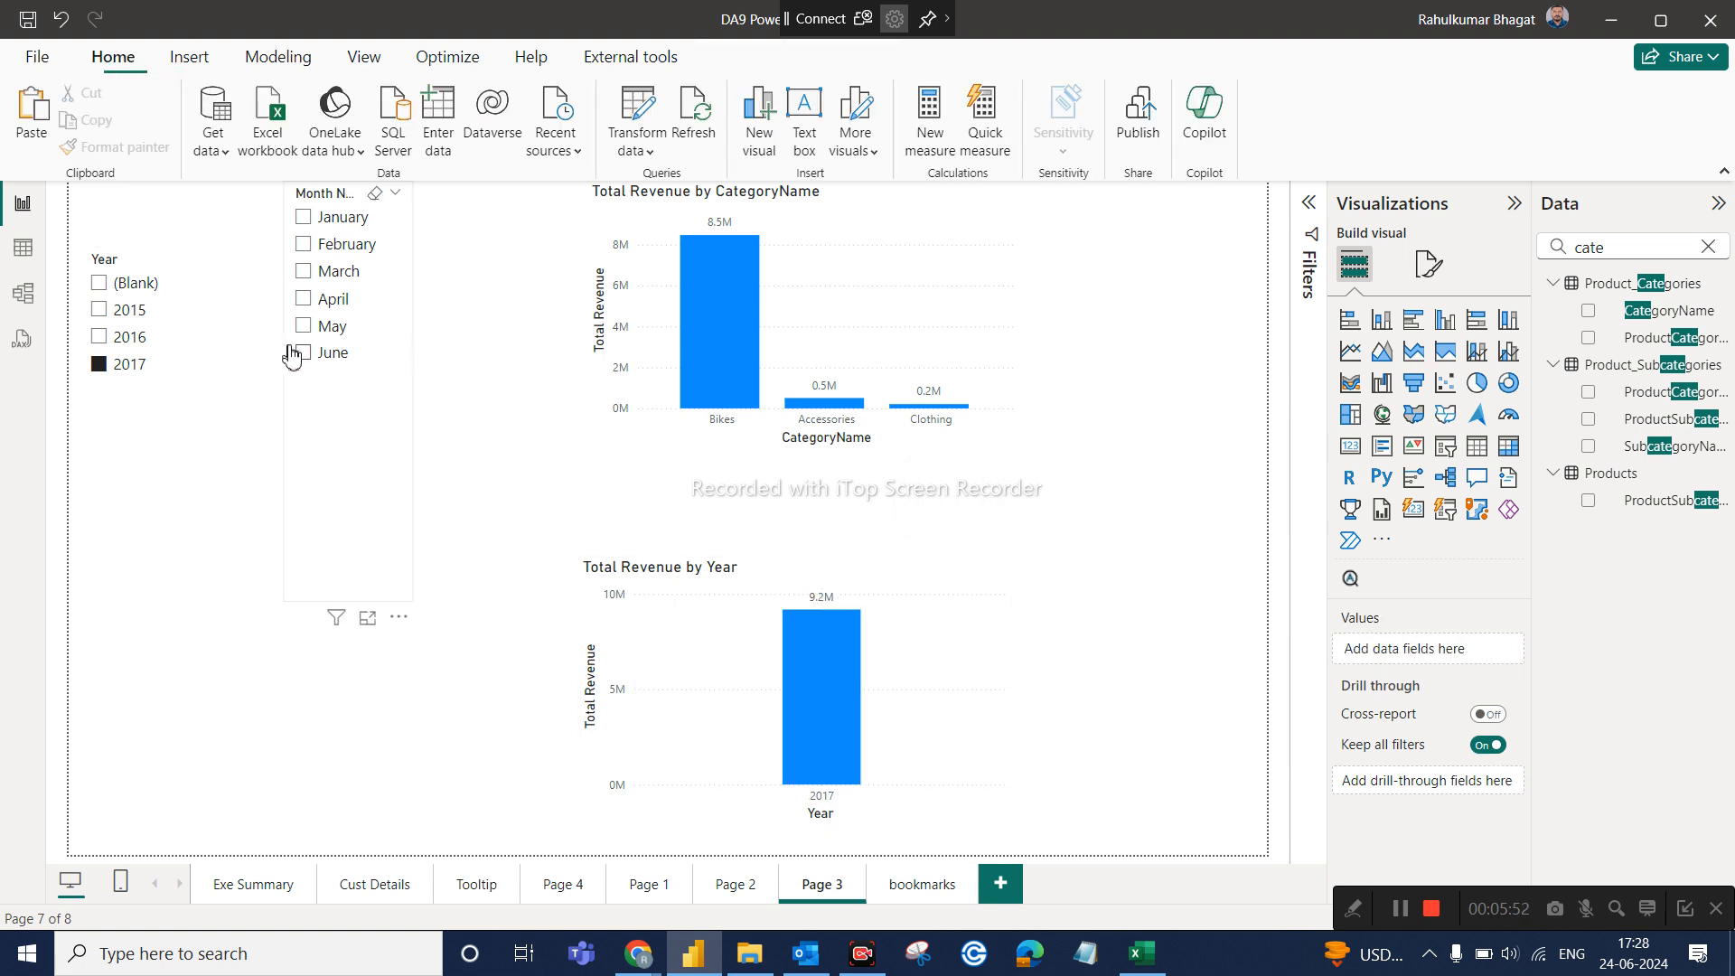
Inspect the 2017 column in the lower chart, and switch the Year slicer to 2016 and finally to 2015
{"action": "mouse_move", "coordinate": [853, 716]}
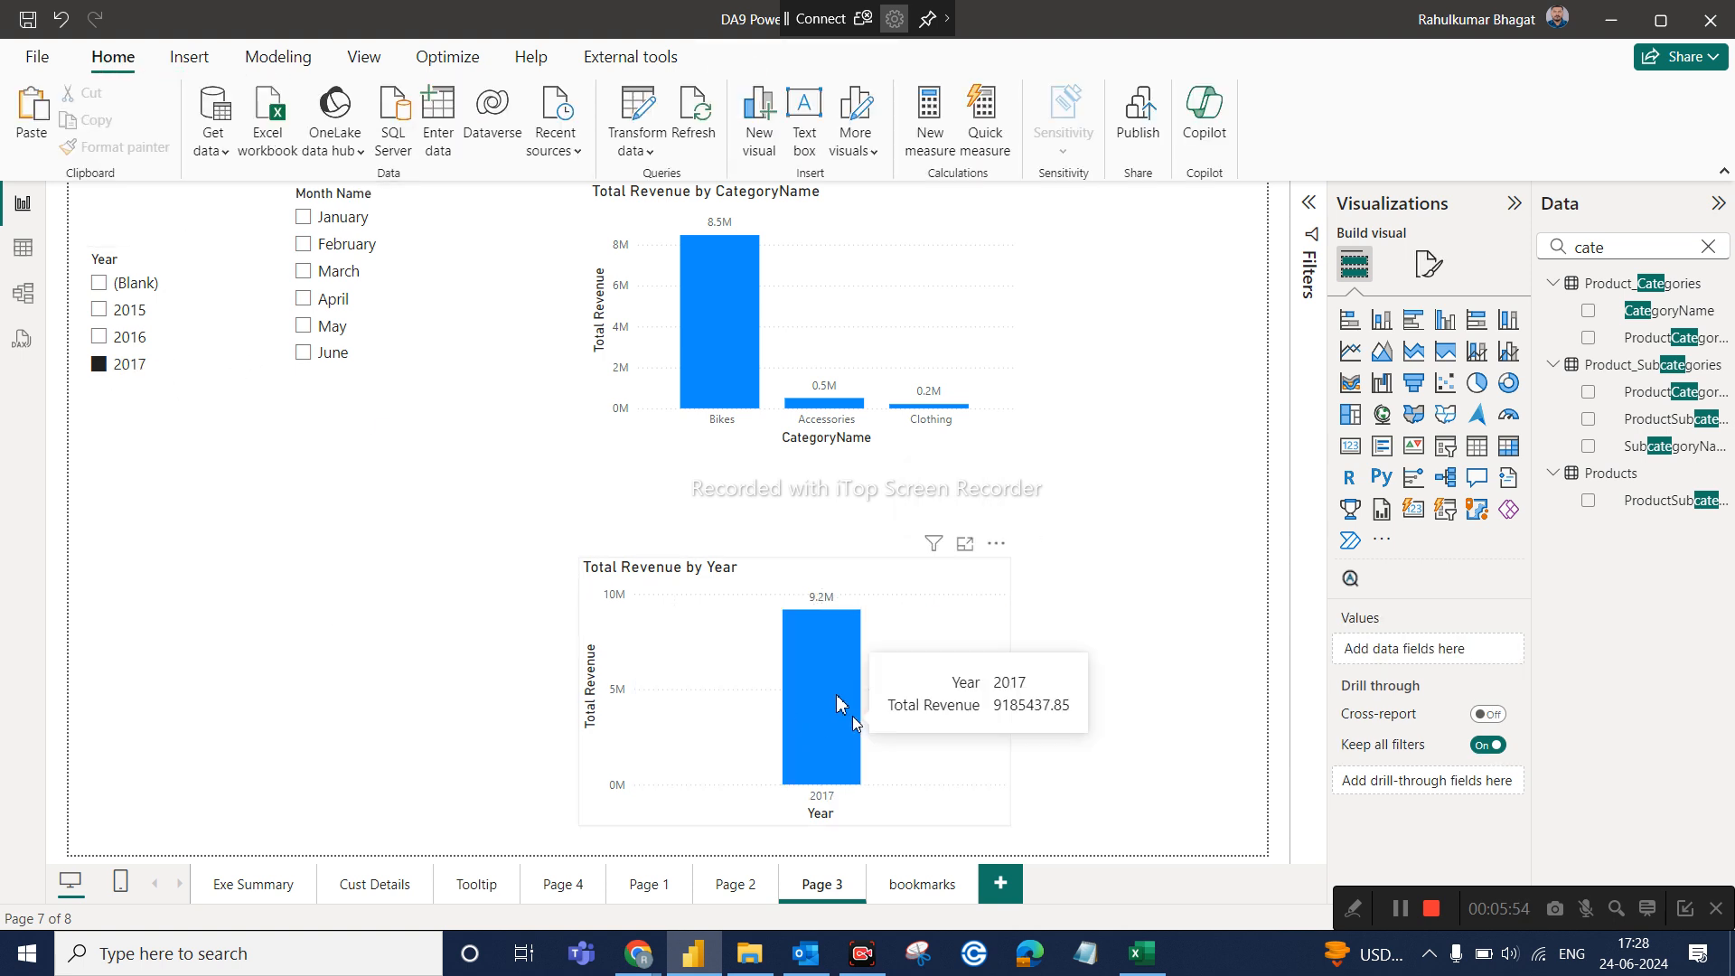
{"action": "left_click", "coordinate": [118, 338]}
{"action": "left_click", "coordinate": [128, 312]}
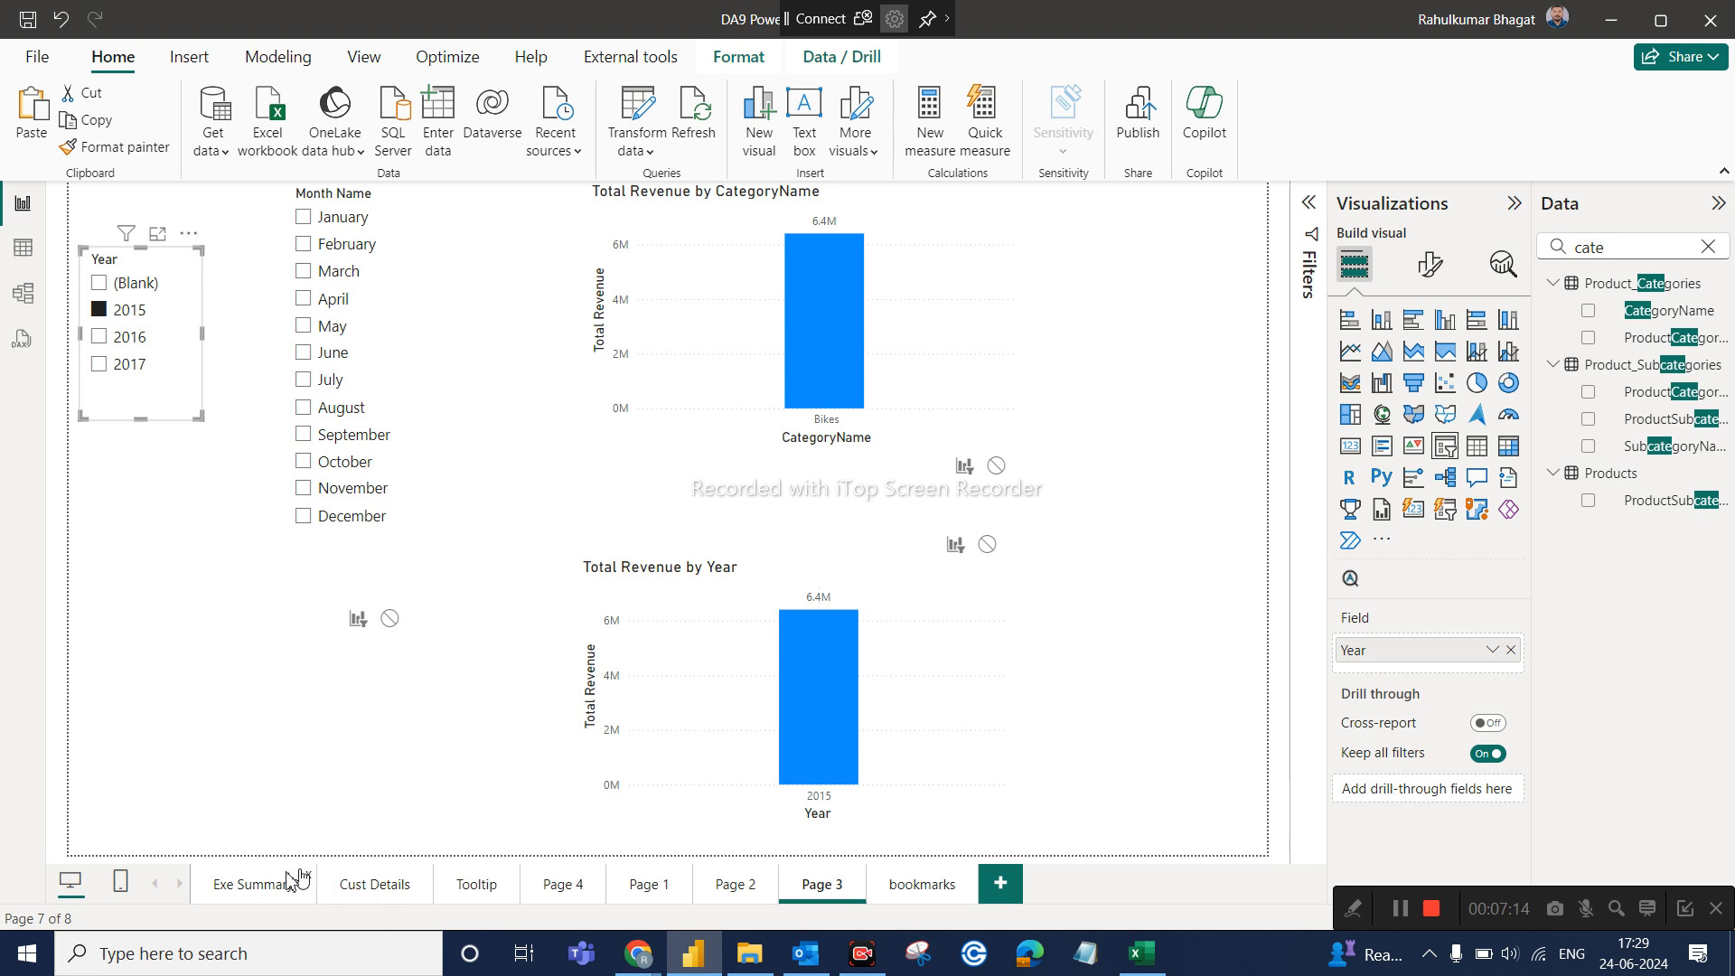
Hide the Tooltip, Page 4, Page 1, Page 2, Page 3 and bookmarks report pages
{"action": "right_click", "coordinate": [498, 890]}
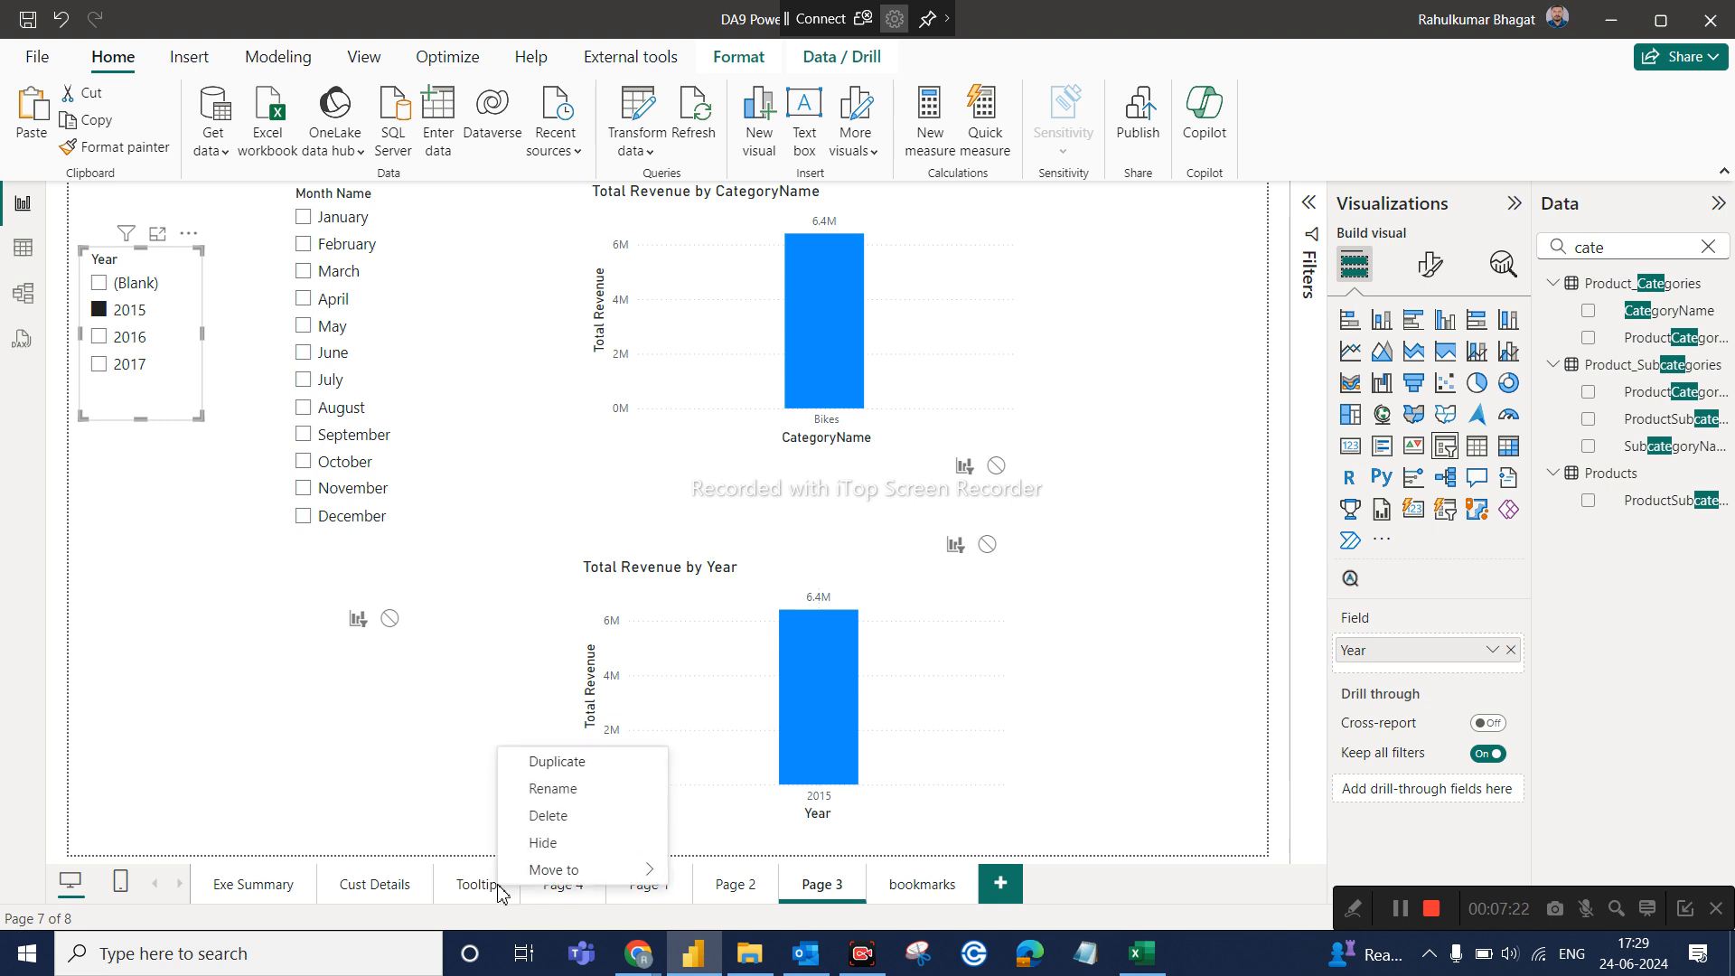
{"action": "left_click", "coordinate": [447, 801]}
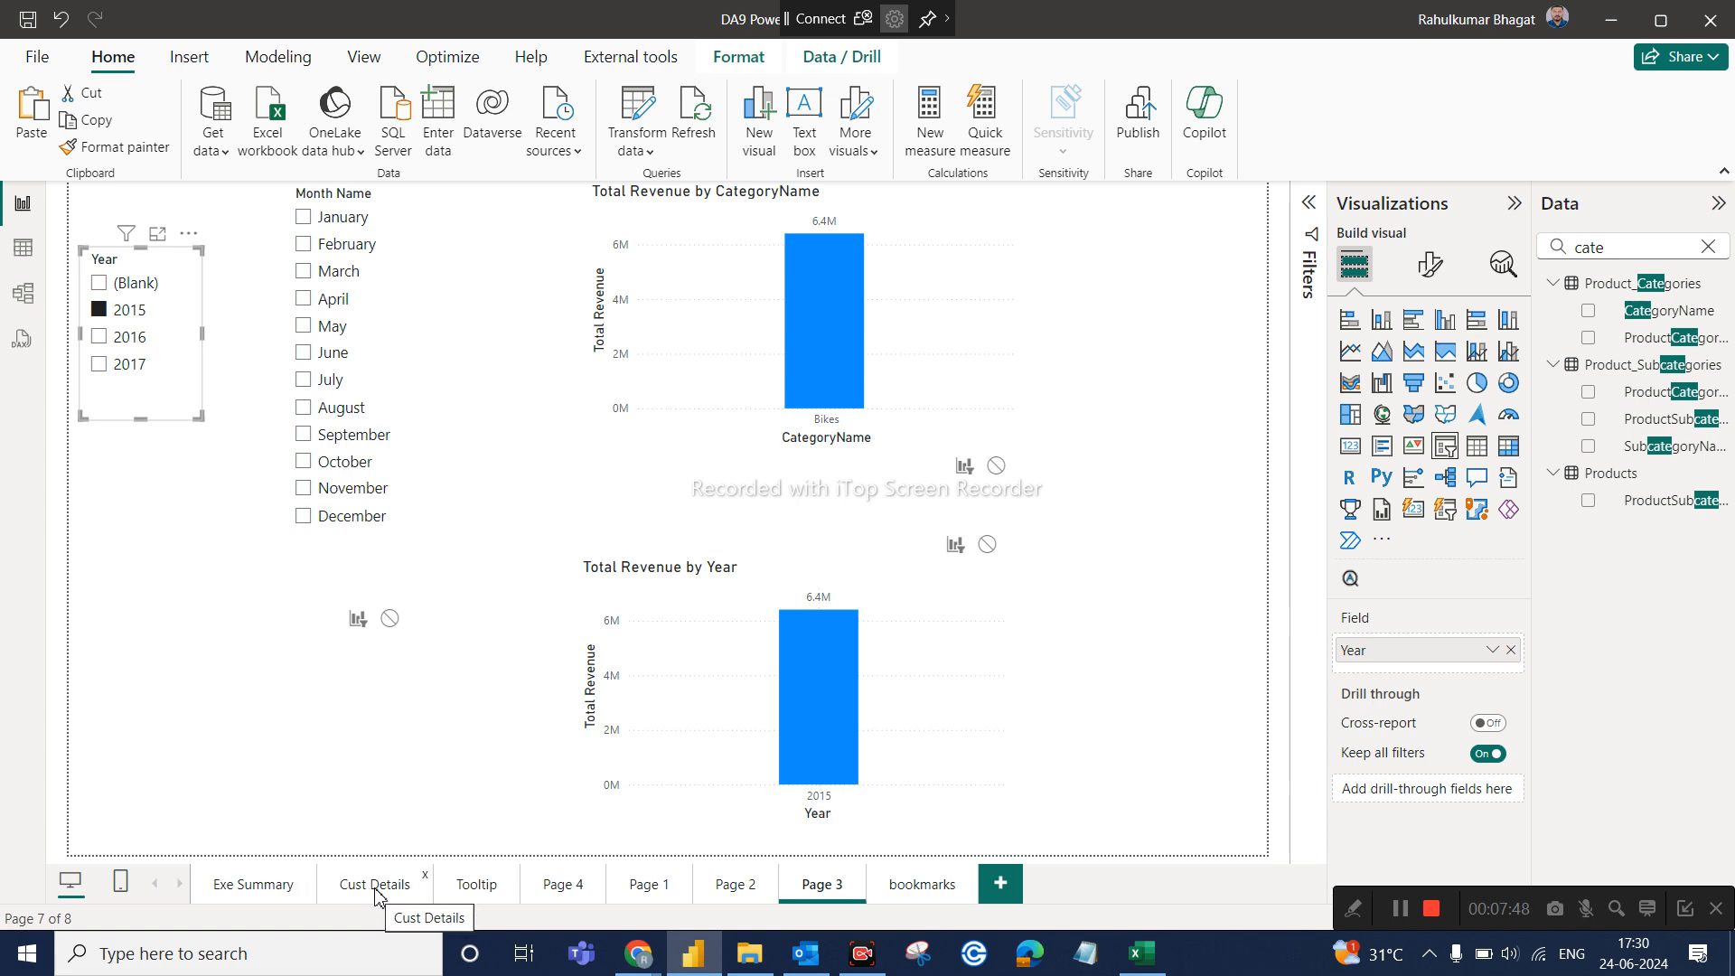
{"action": "right_click", "coordinate": [477, 890]}
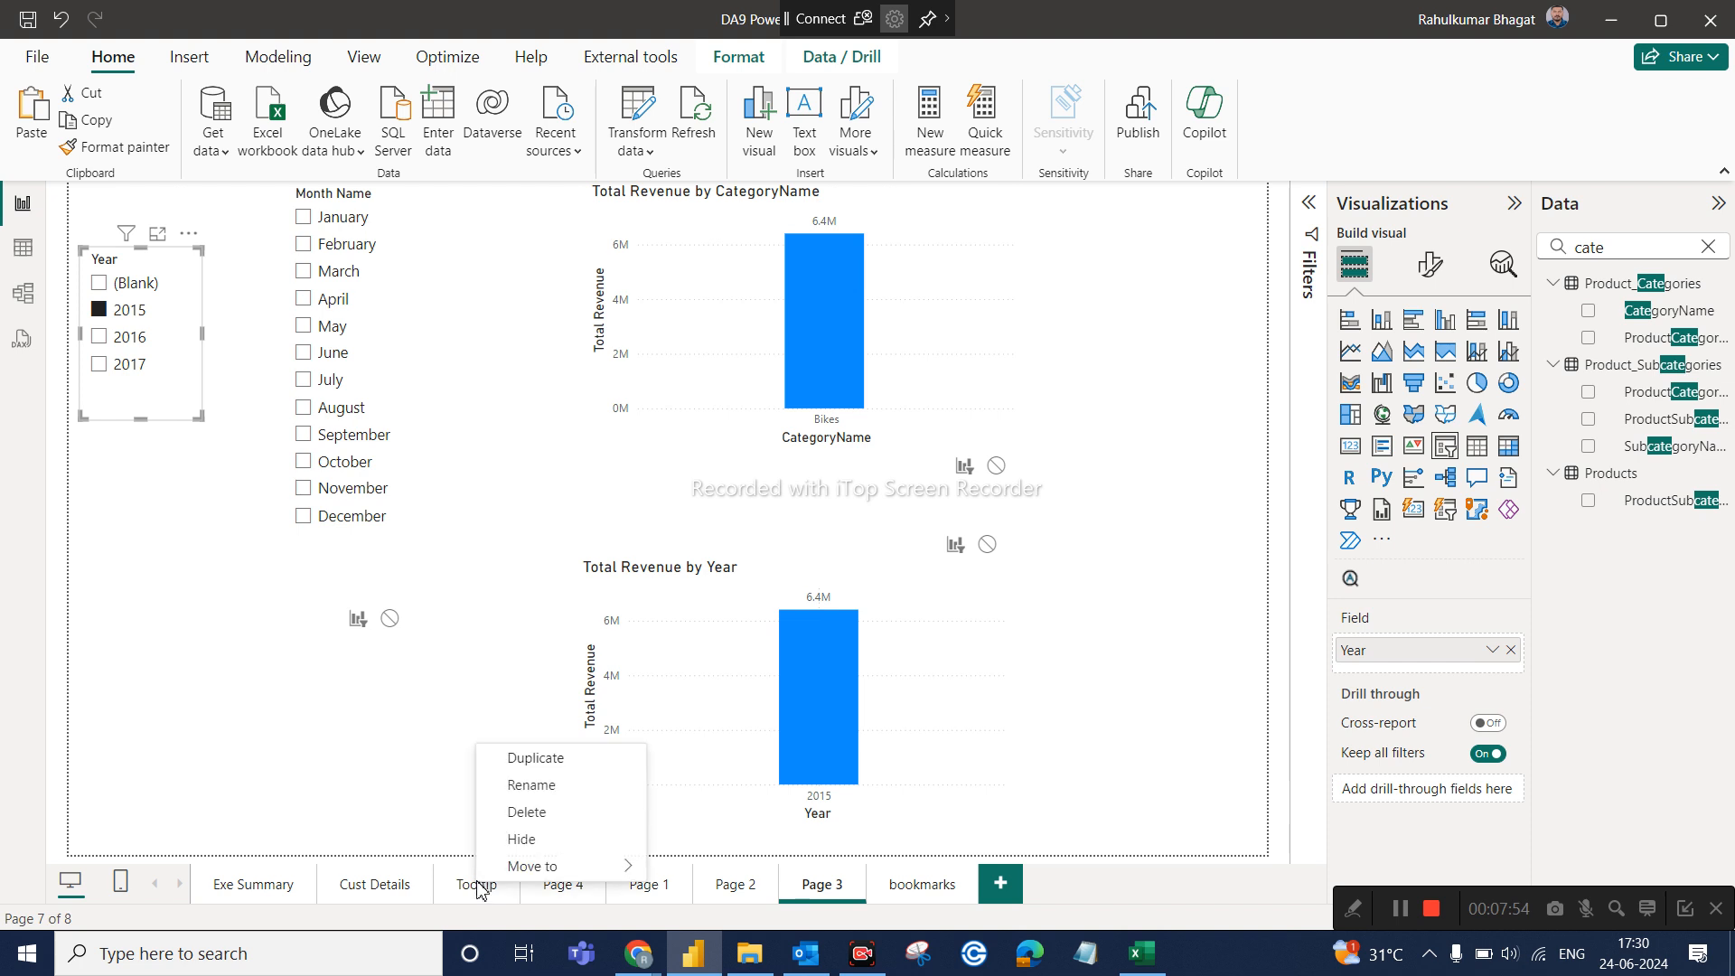
{"action": "left_click", "coordinate": [540, 840]}
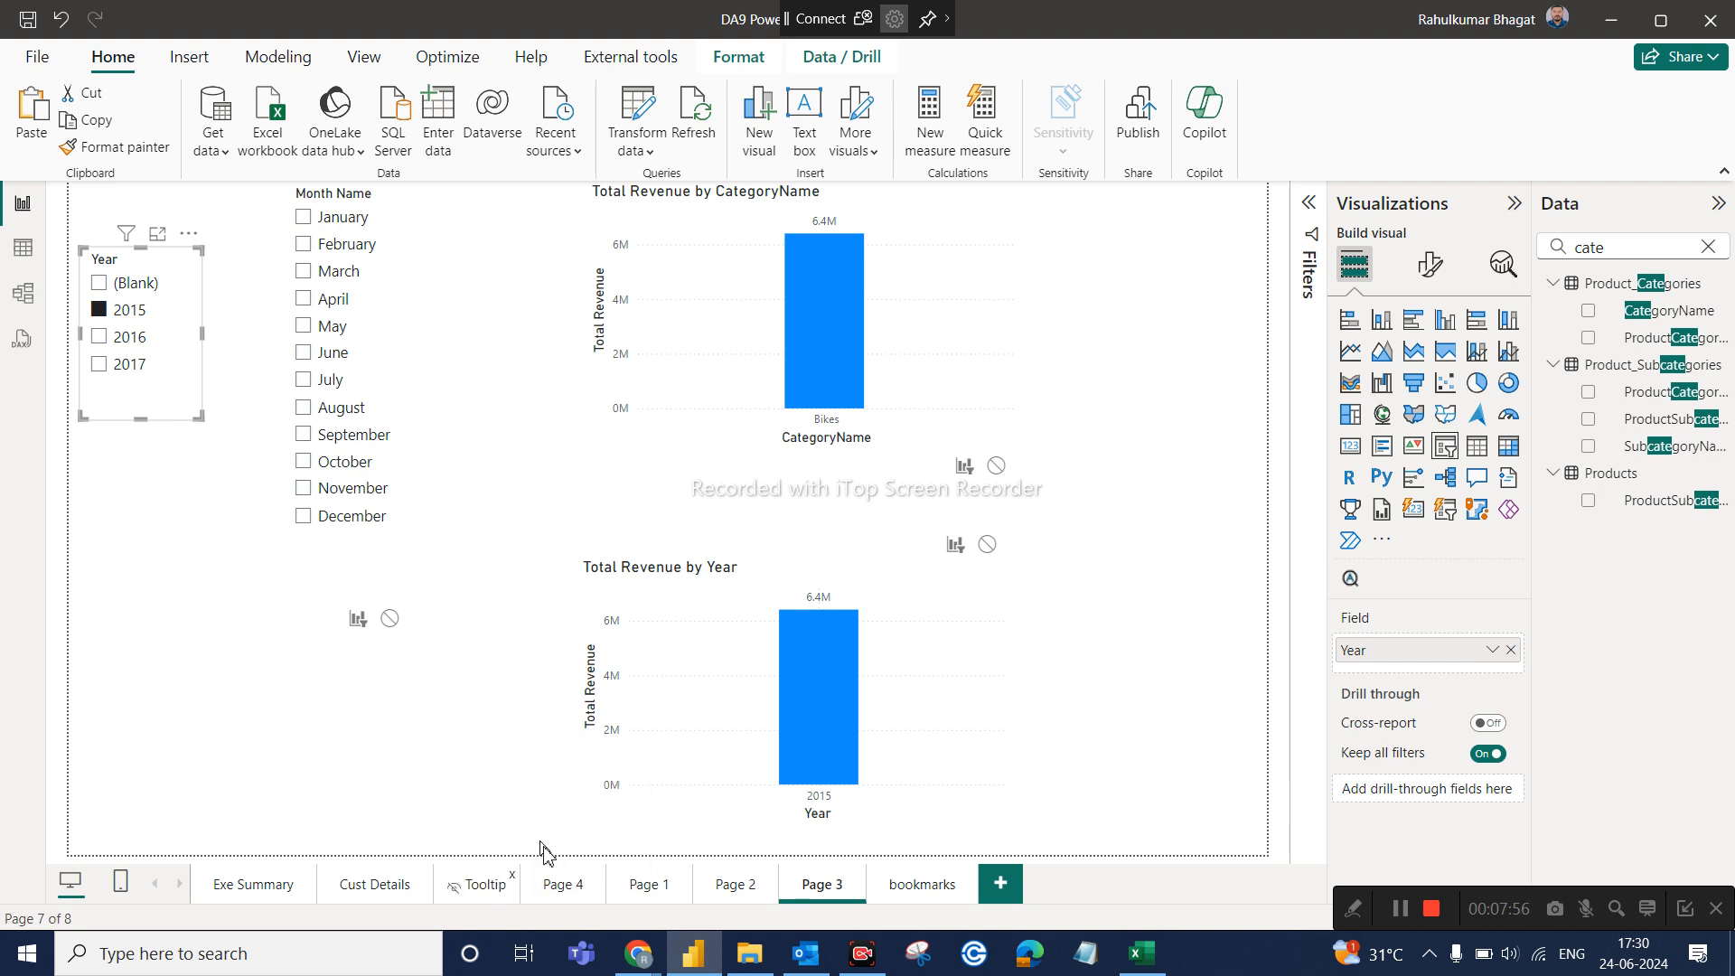
{"action": "right_click", "coordinate": [567, 895]}
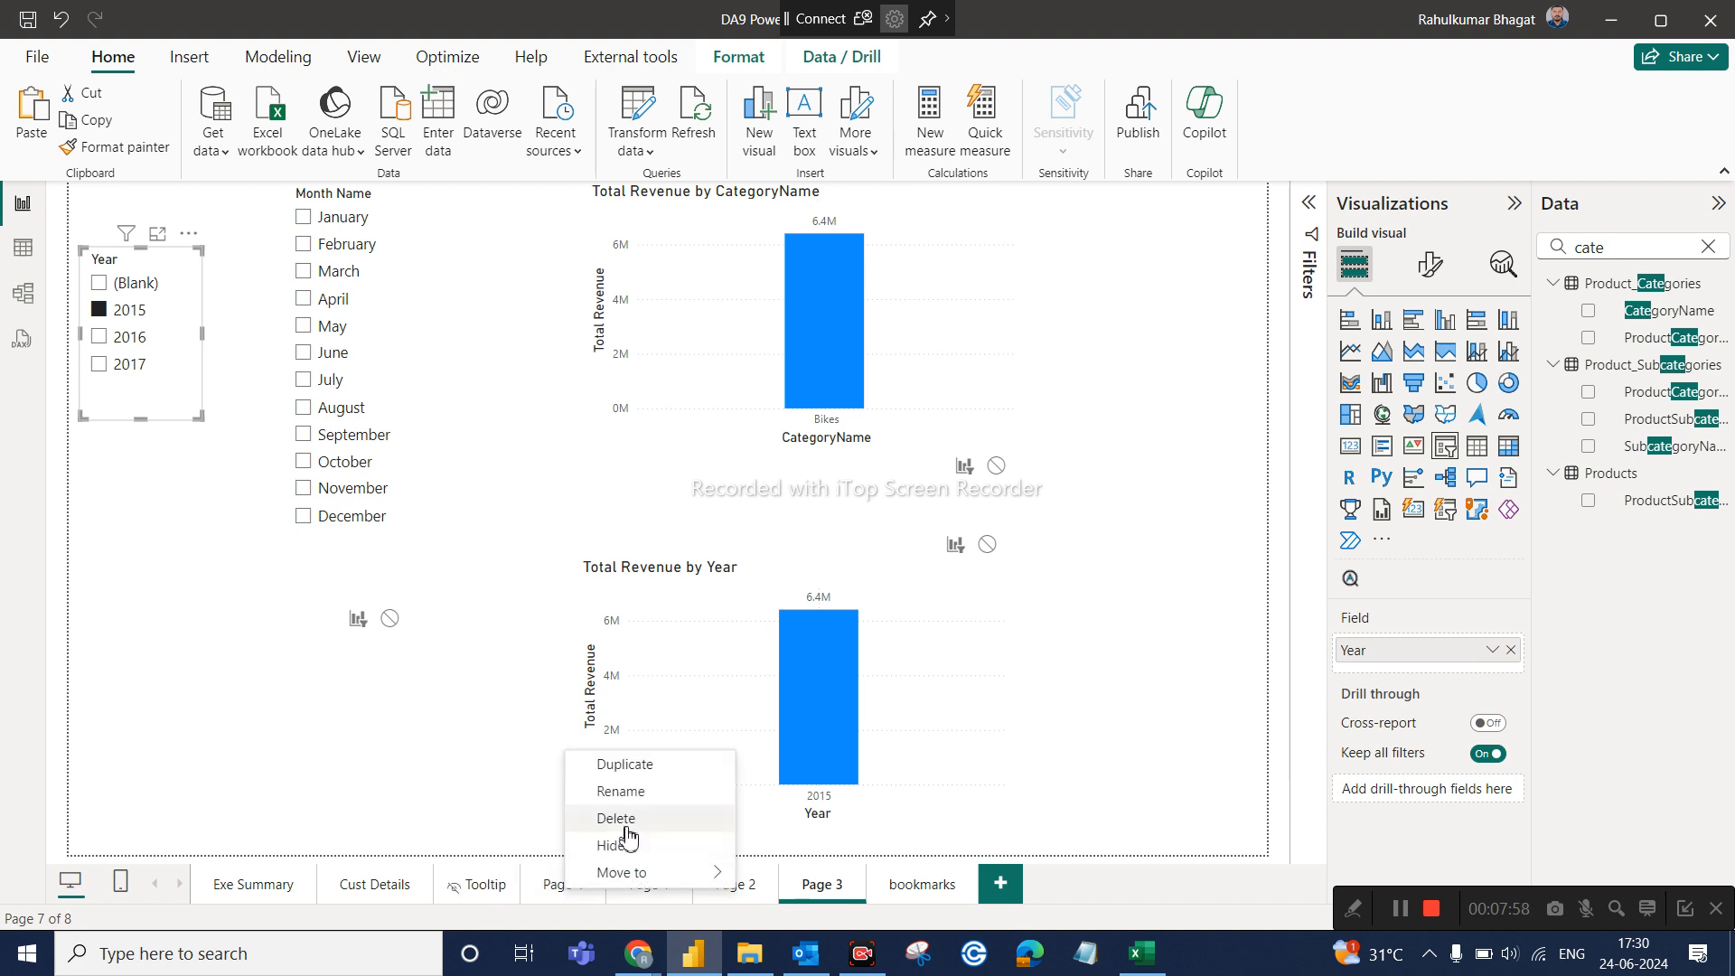
{"action": "left_click", "coordinate": [623, 843]}
{"action": "right_click", "coordinate": [667, 890]}
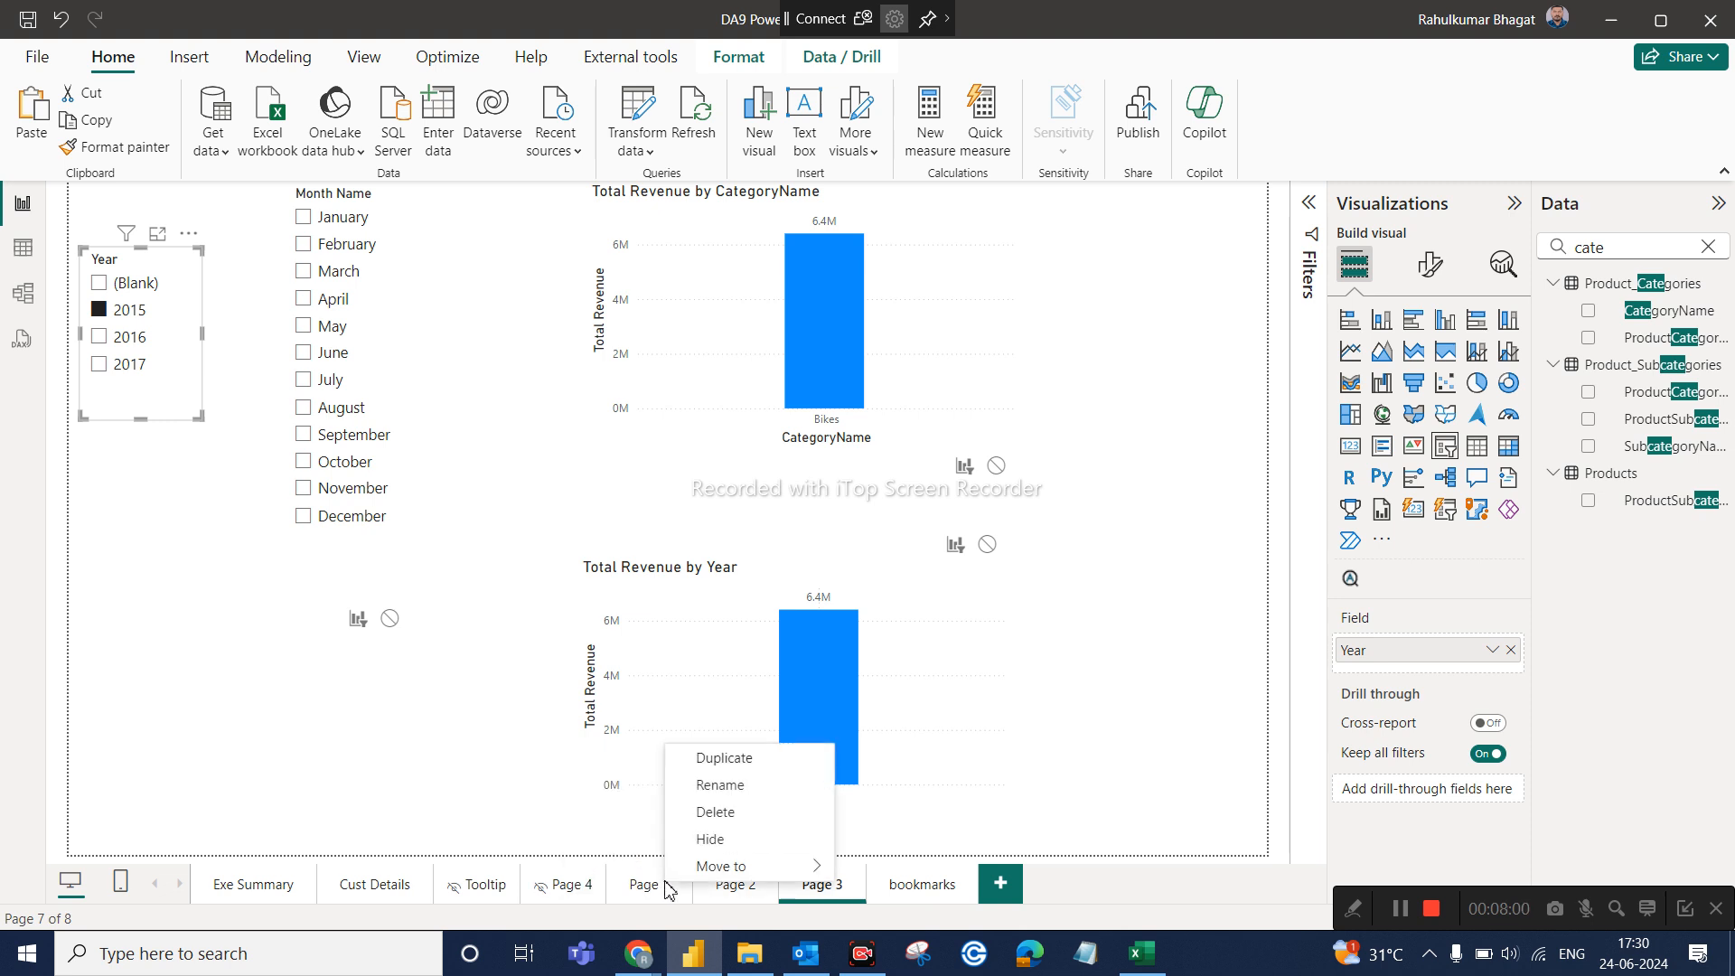
{"action": "left_click", "coordinate": [711, 840]}
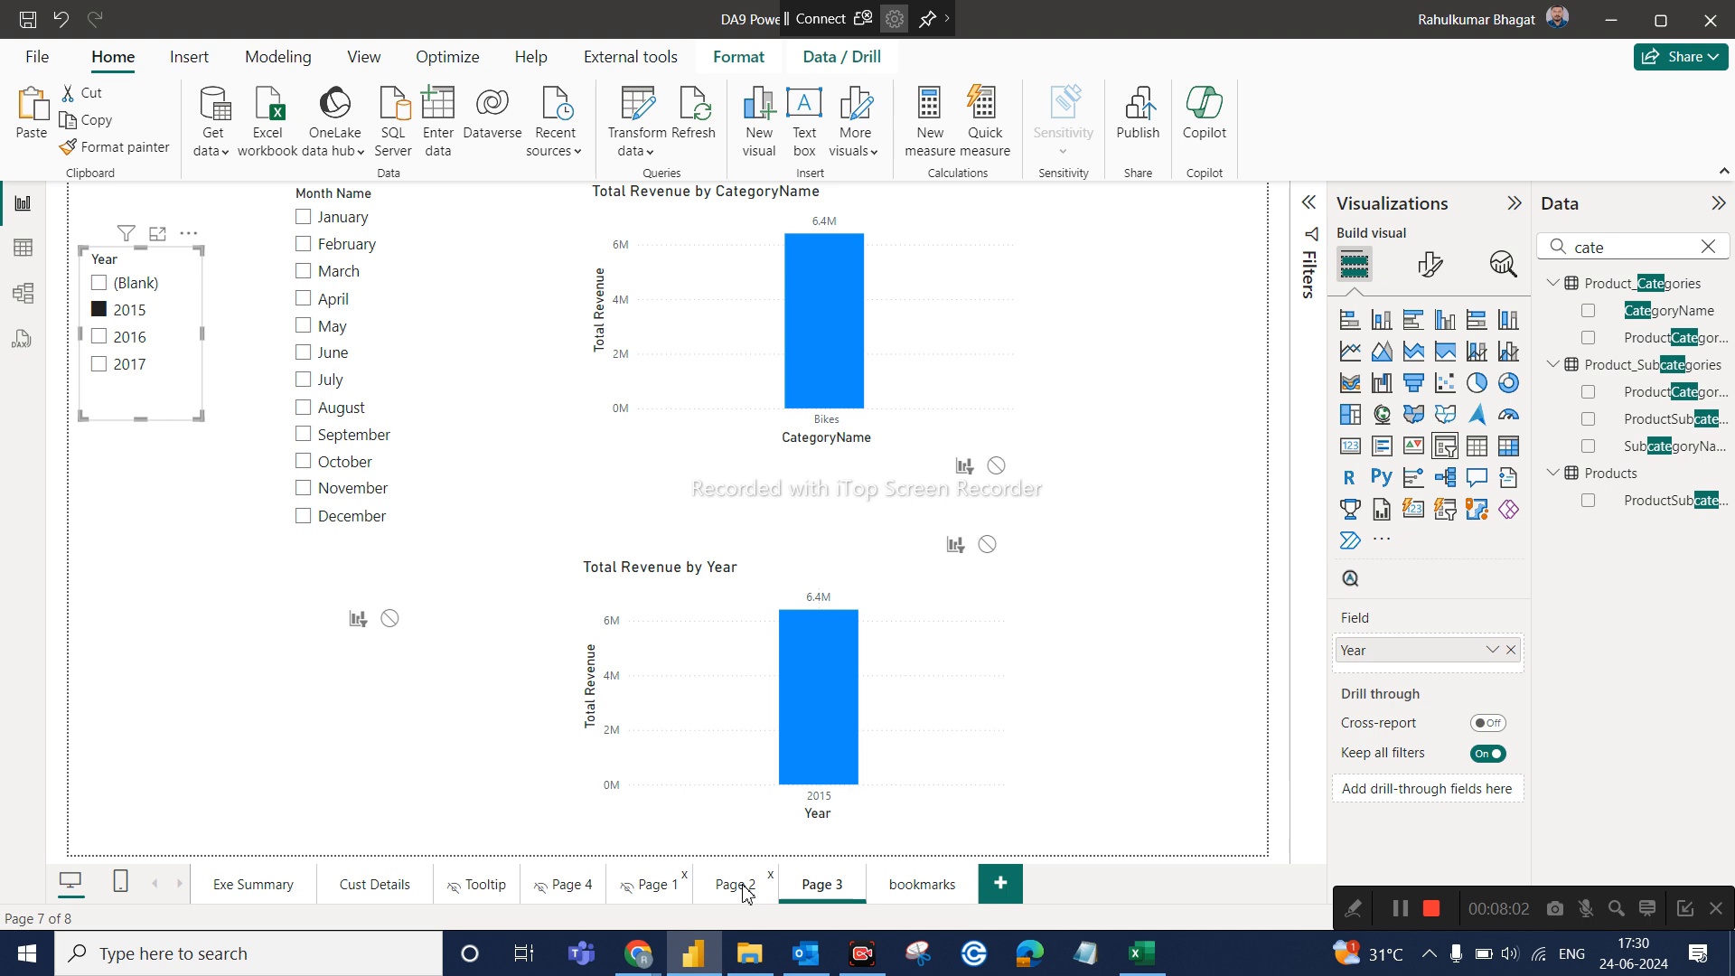
{"action": "right_click", "coordinate": [743, 892]}
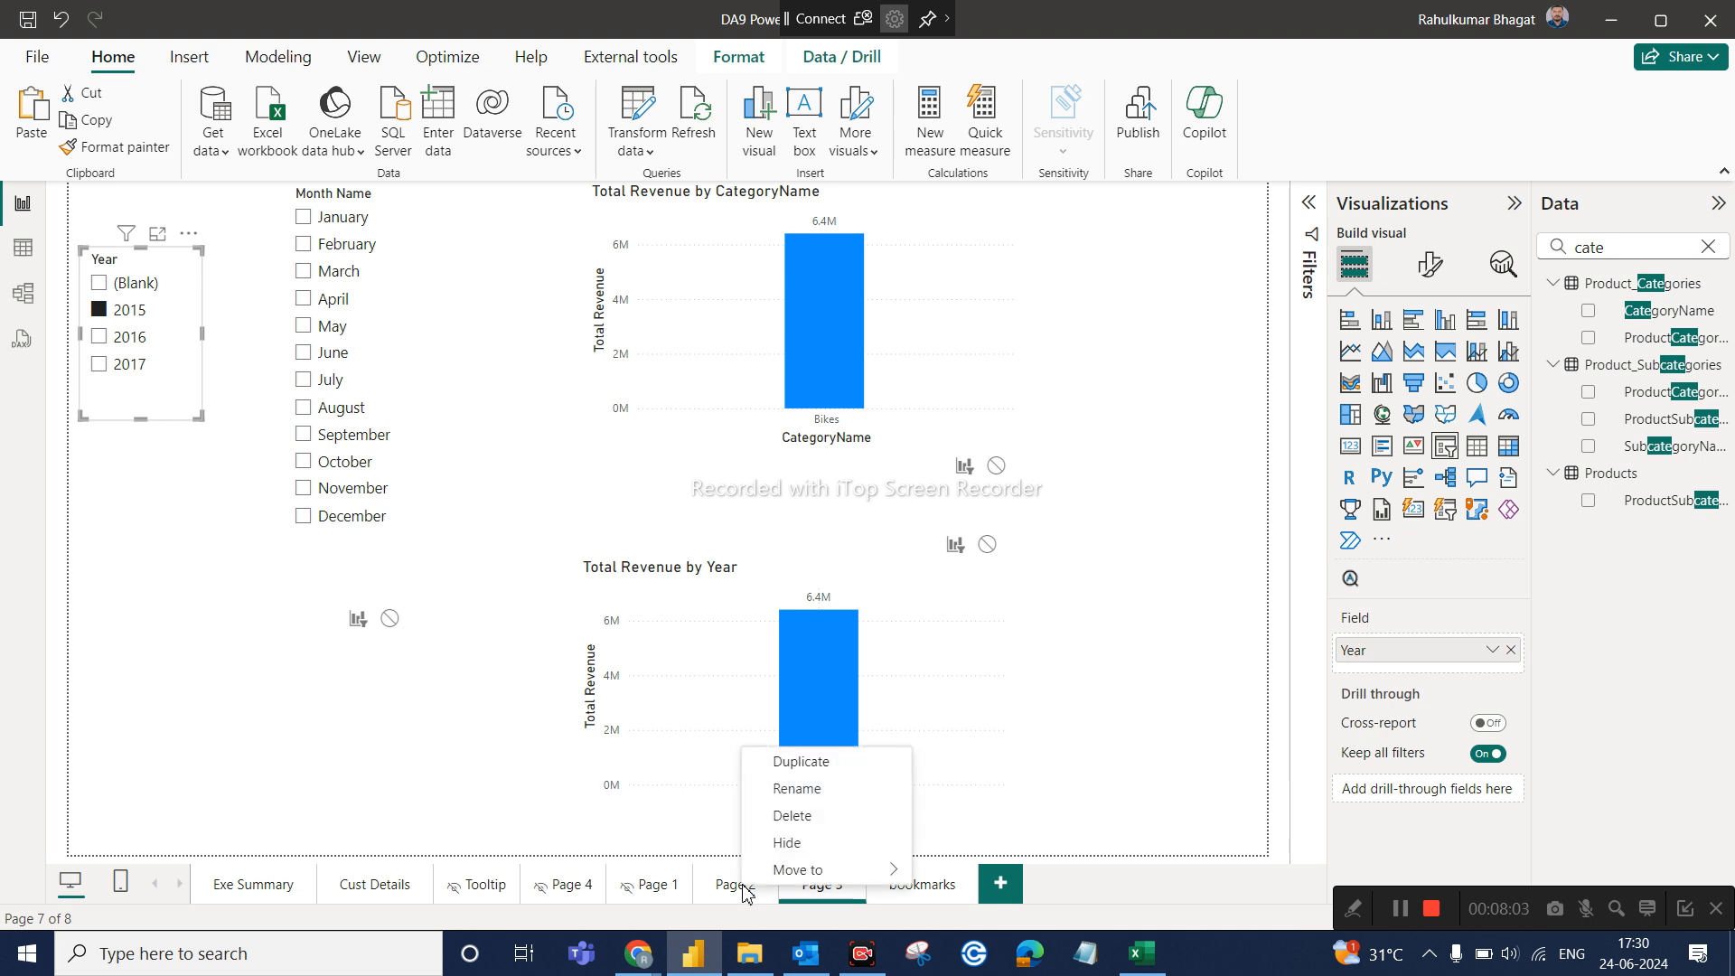
{"action": "left_click", "coordinate": [807, 843]}
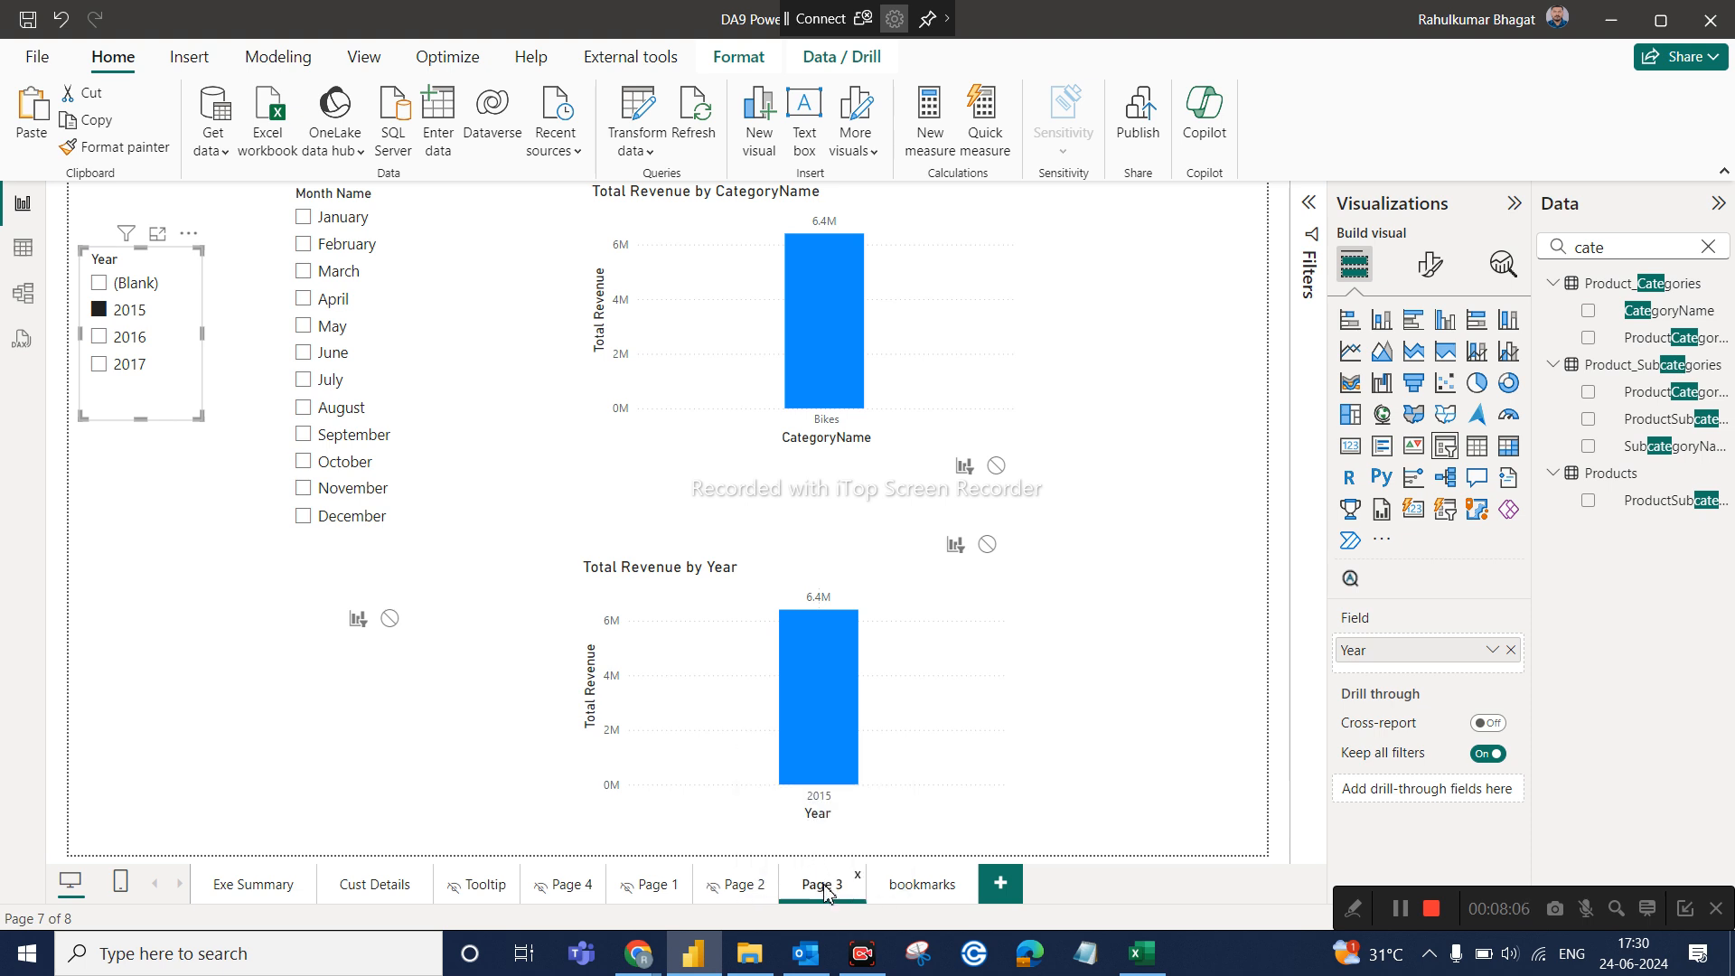
{"action": "right_click", "coordinate": [826, 892]}
{"action": "left_click", "coordinate": [874, 842]}
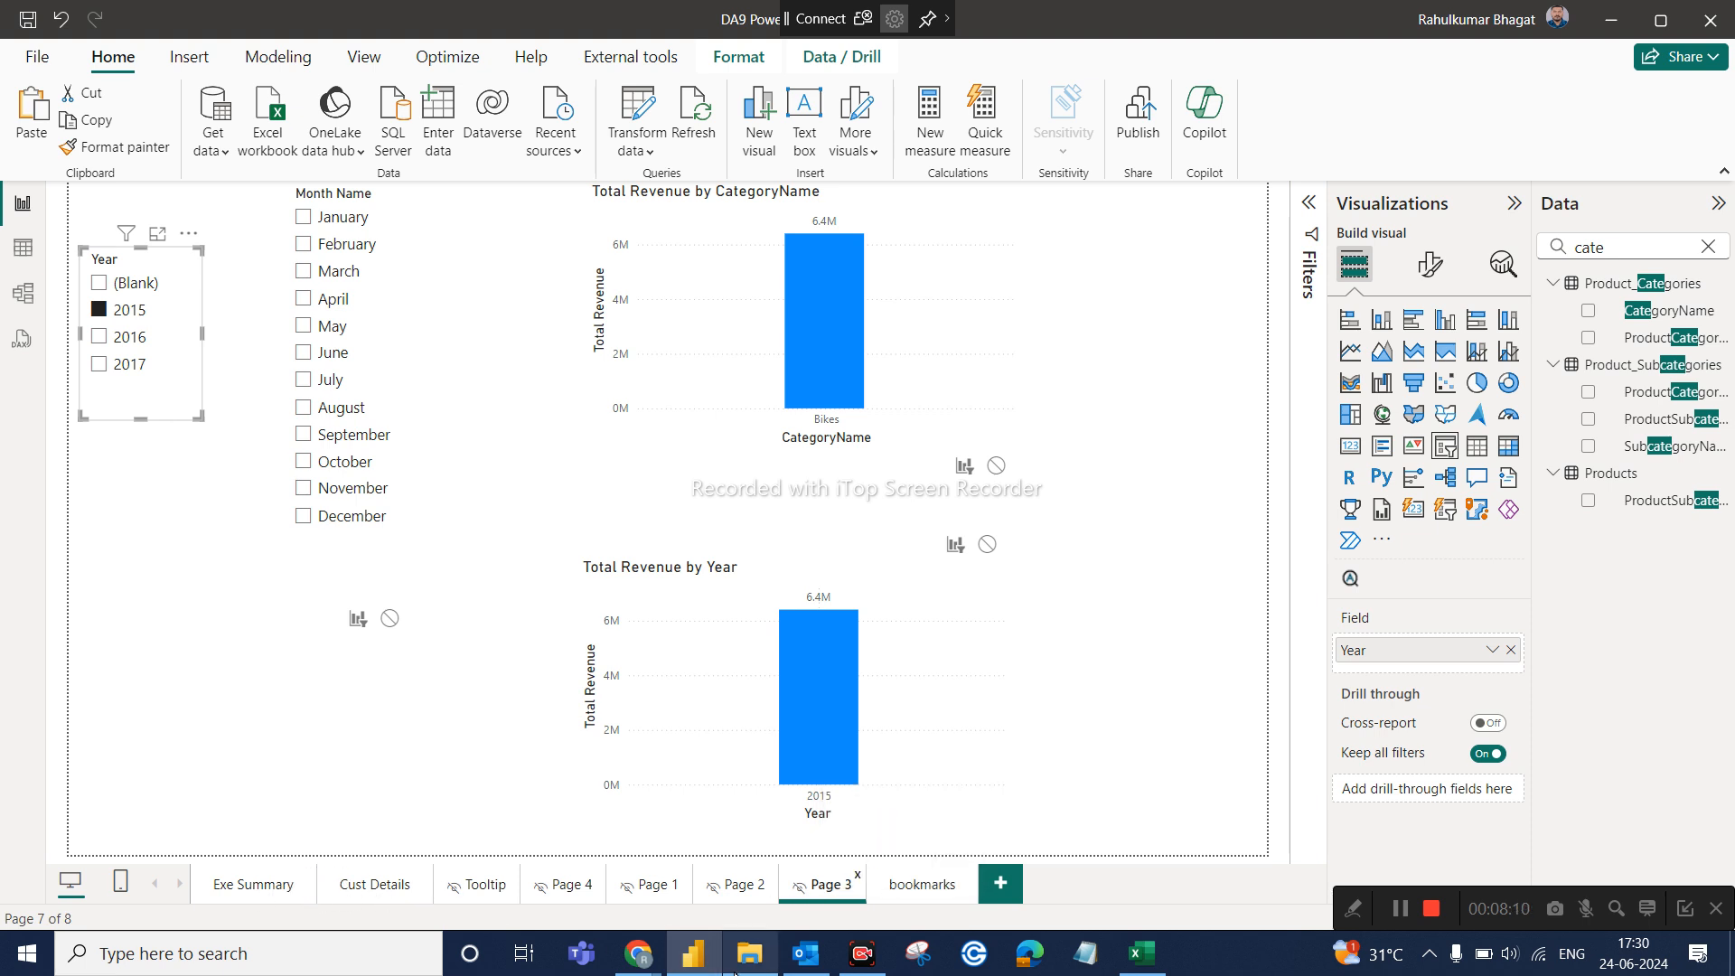
{"action": "right_click", "coordinate": [937, 892]}
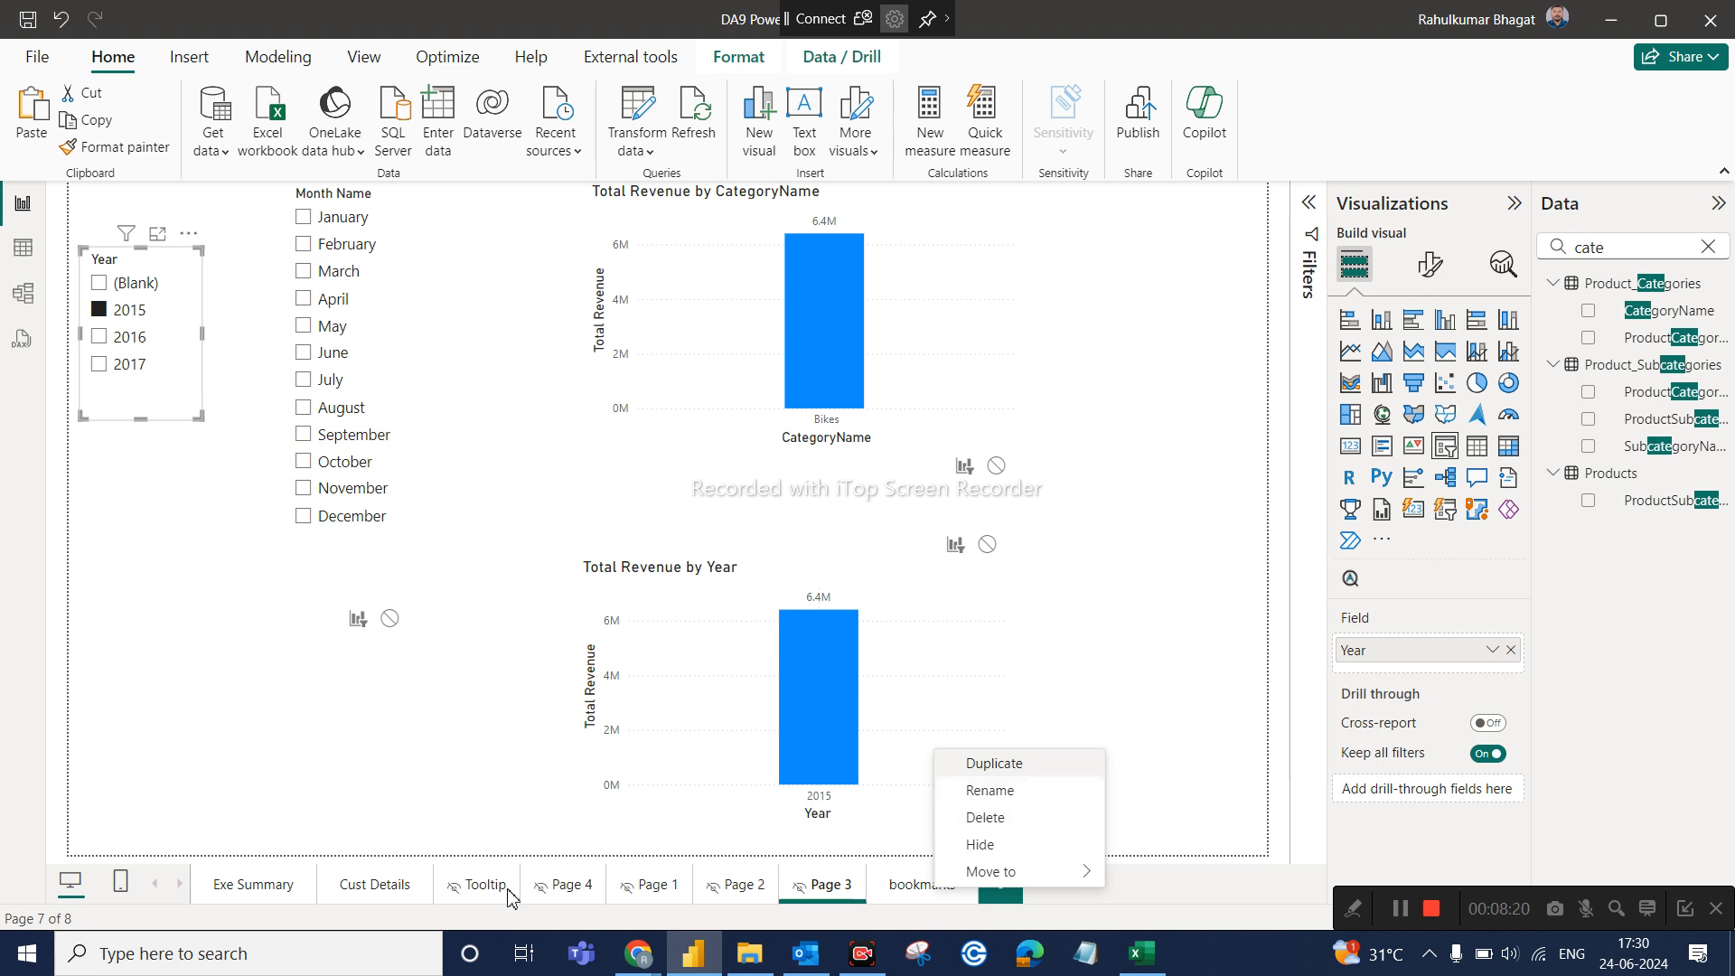
{"action": "left_click", "coordinate": [974, 847]}
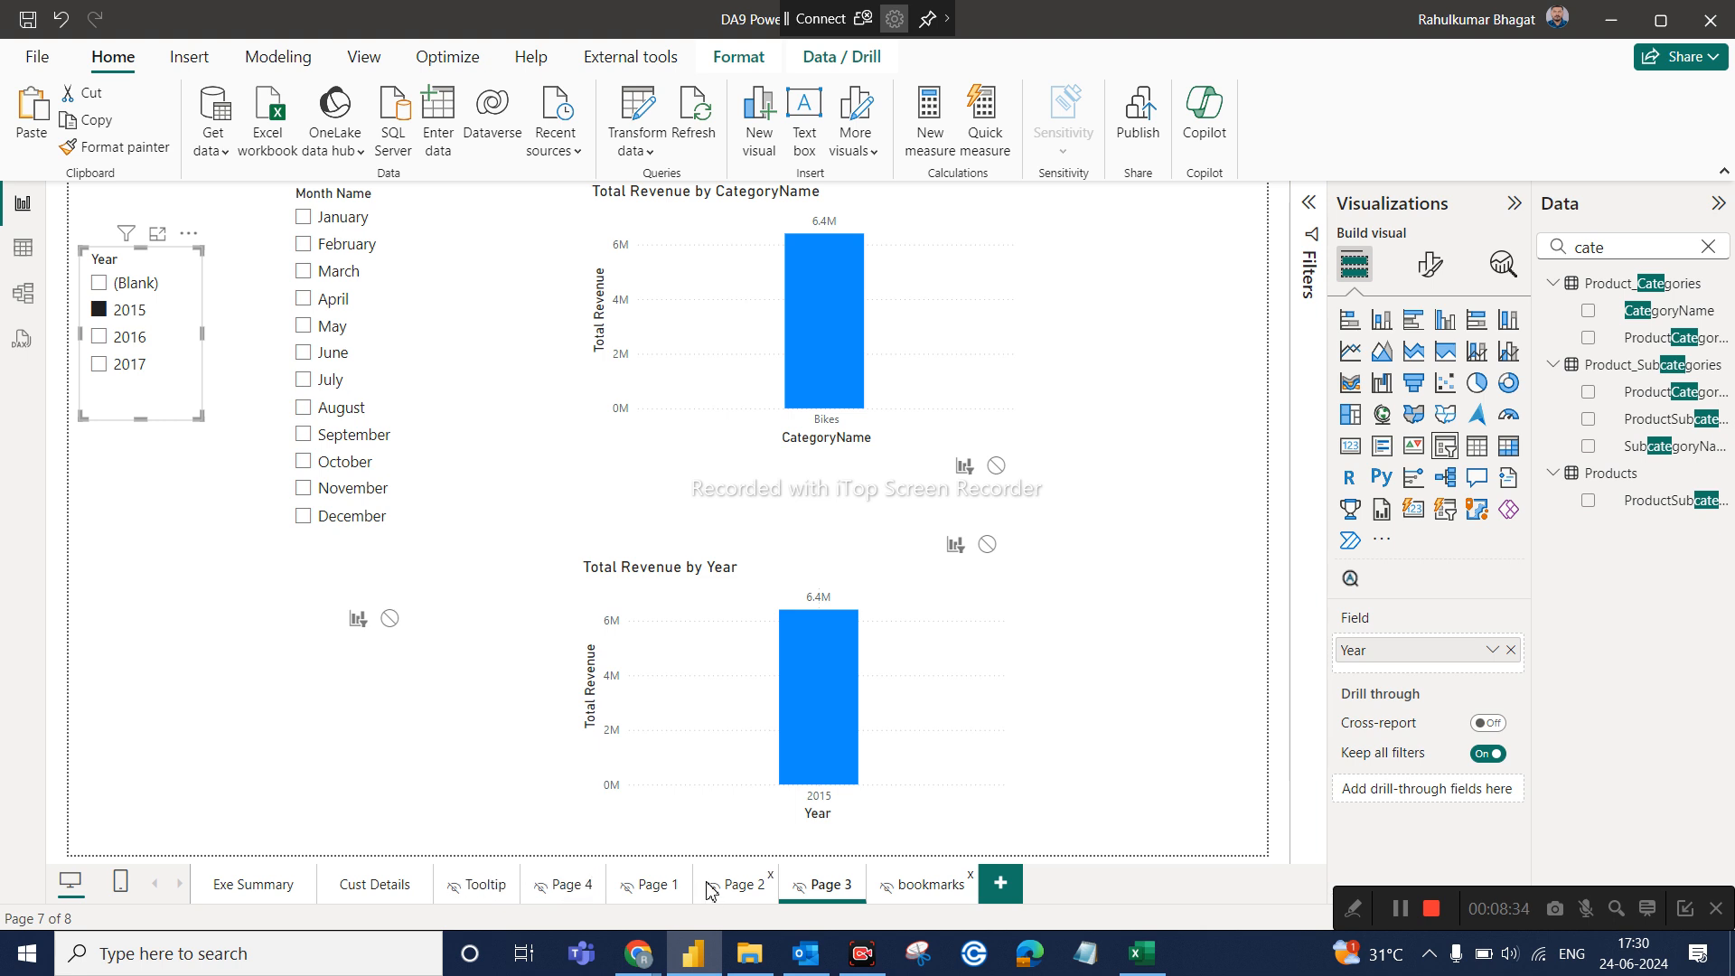
Add a new blank report page and examine the category matrix on the Exe Summary page
{"action": "left_click", "coordinate": [1017, 895]}
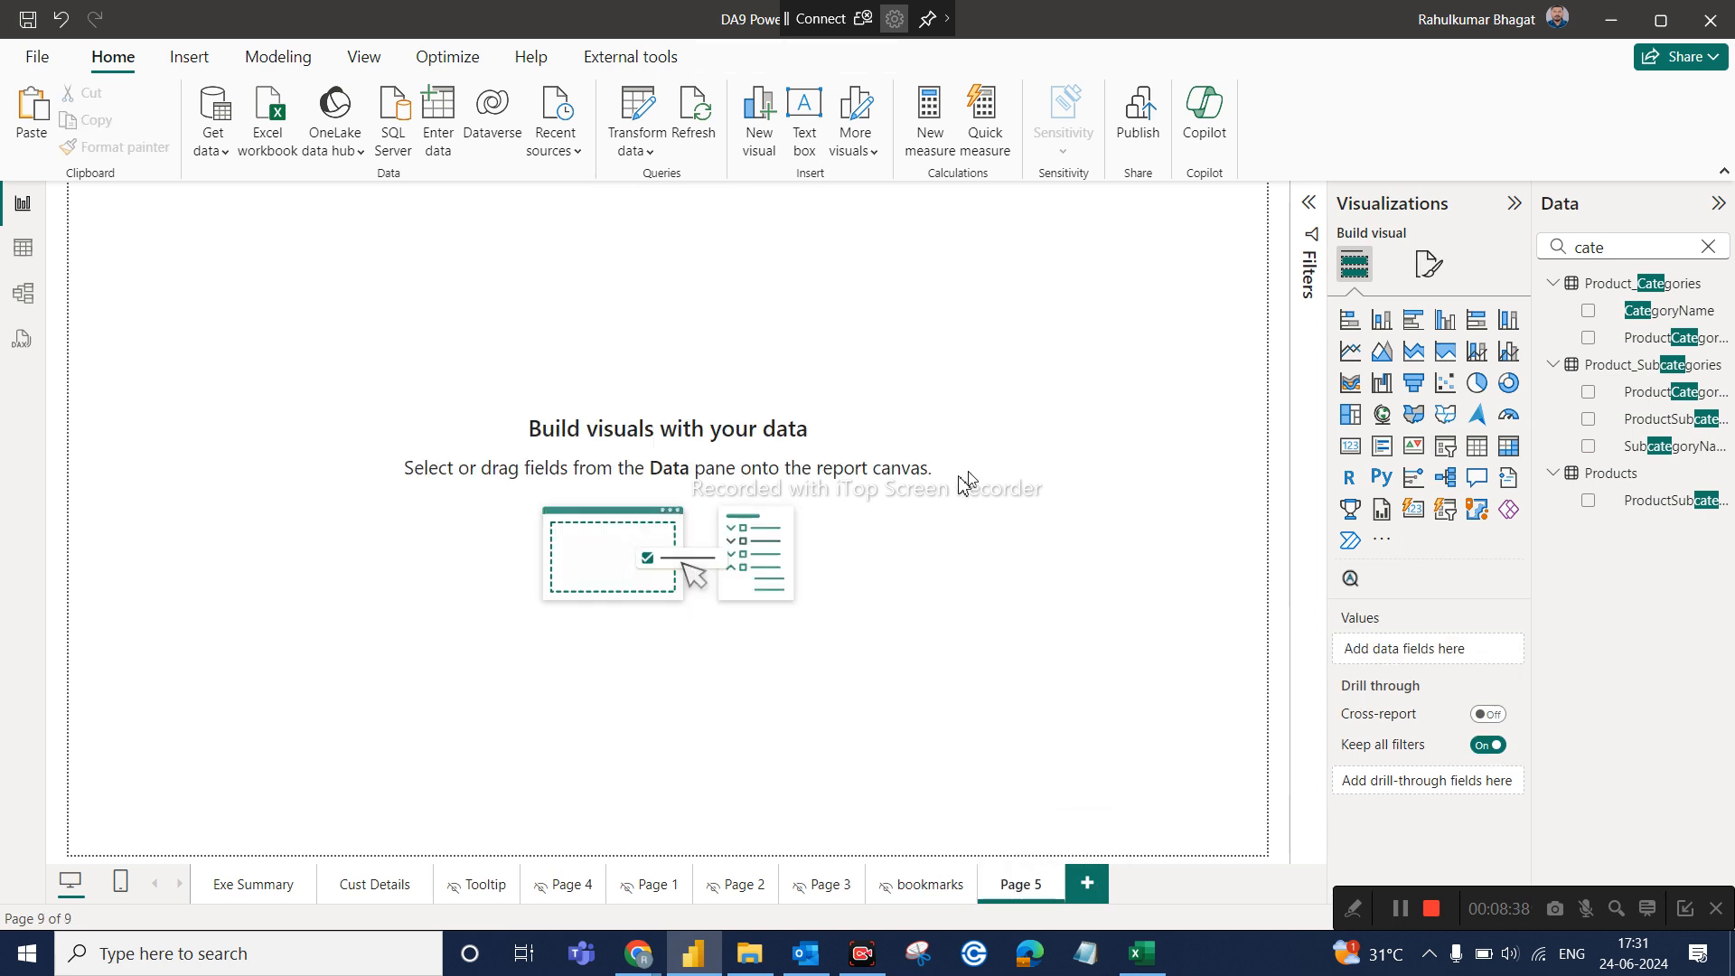
{"action": "left_click", "coordinate": [258, 895]}
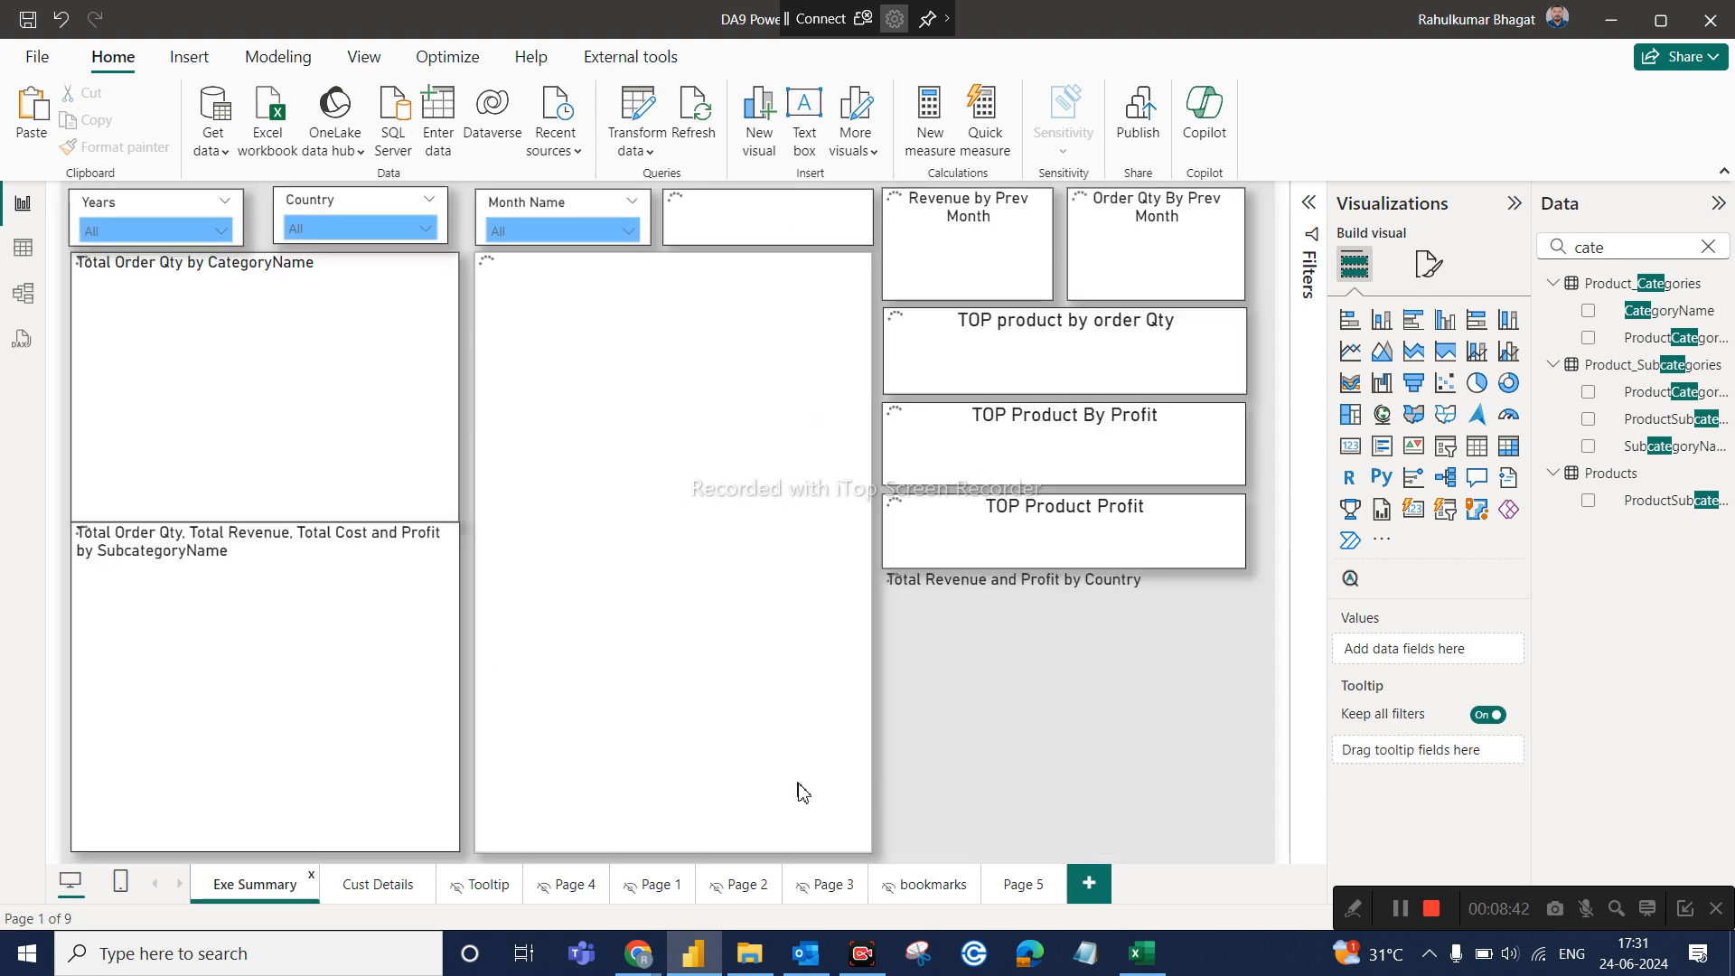
{"action": "left_click", "coordinate": [664, 338]}
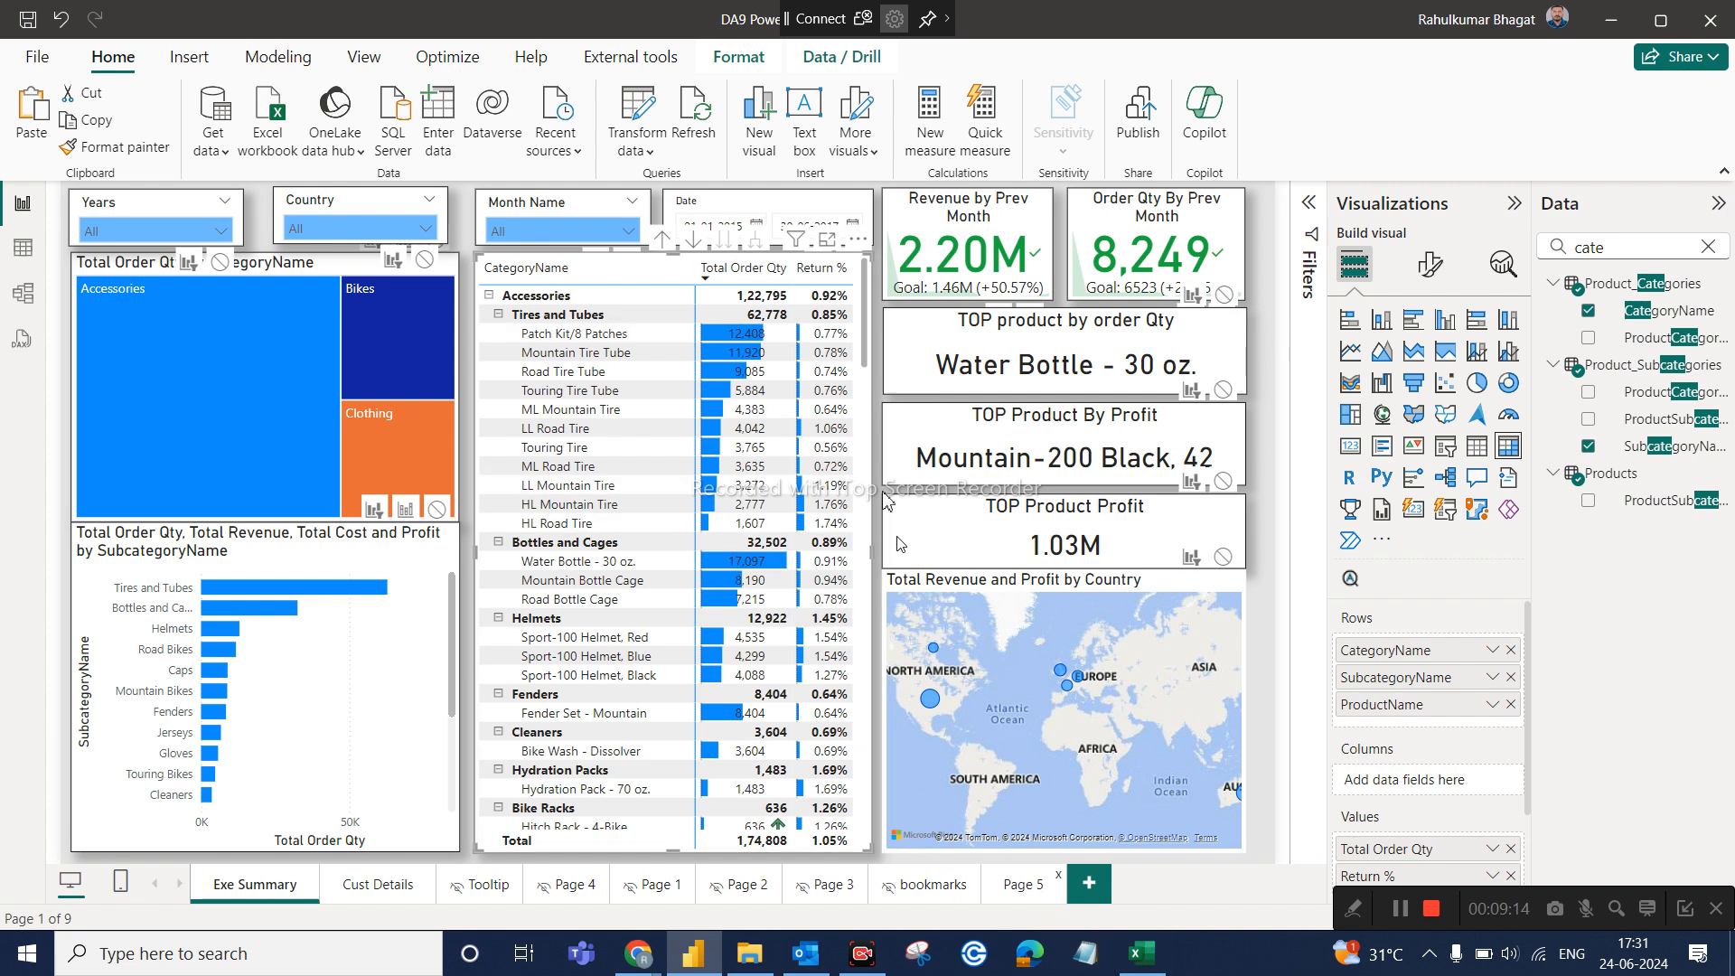
Insert a table visual on Page 5 and enlarge it to cover most of the page
{"action": "left_click", "coordinate": [1021, 883]}
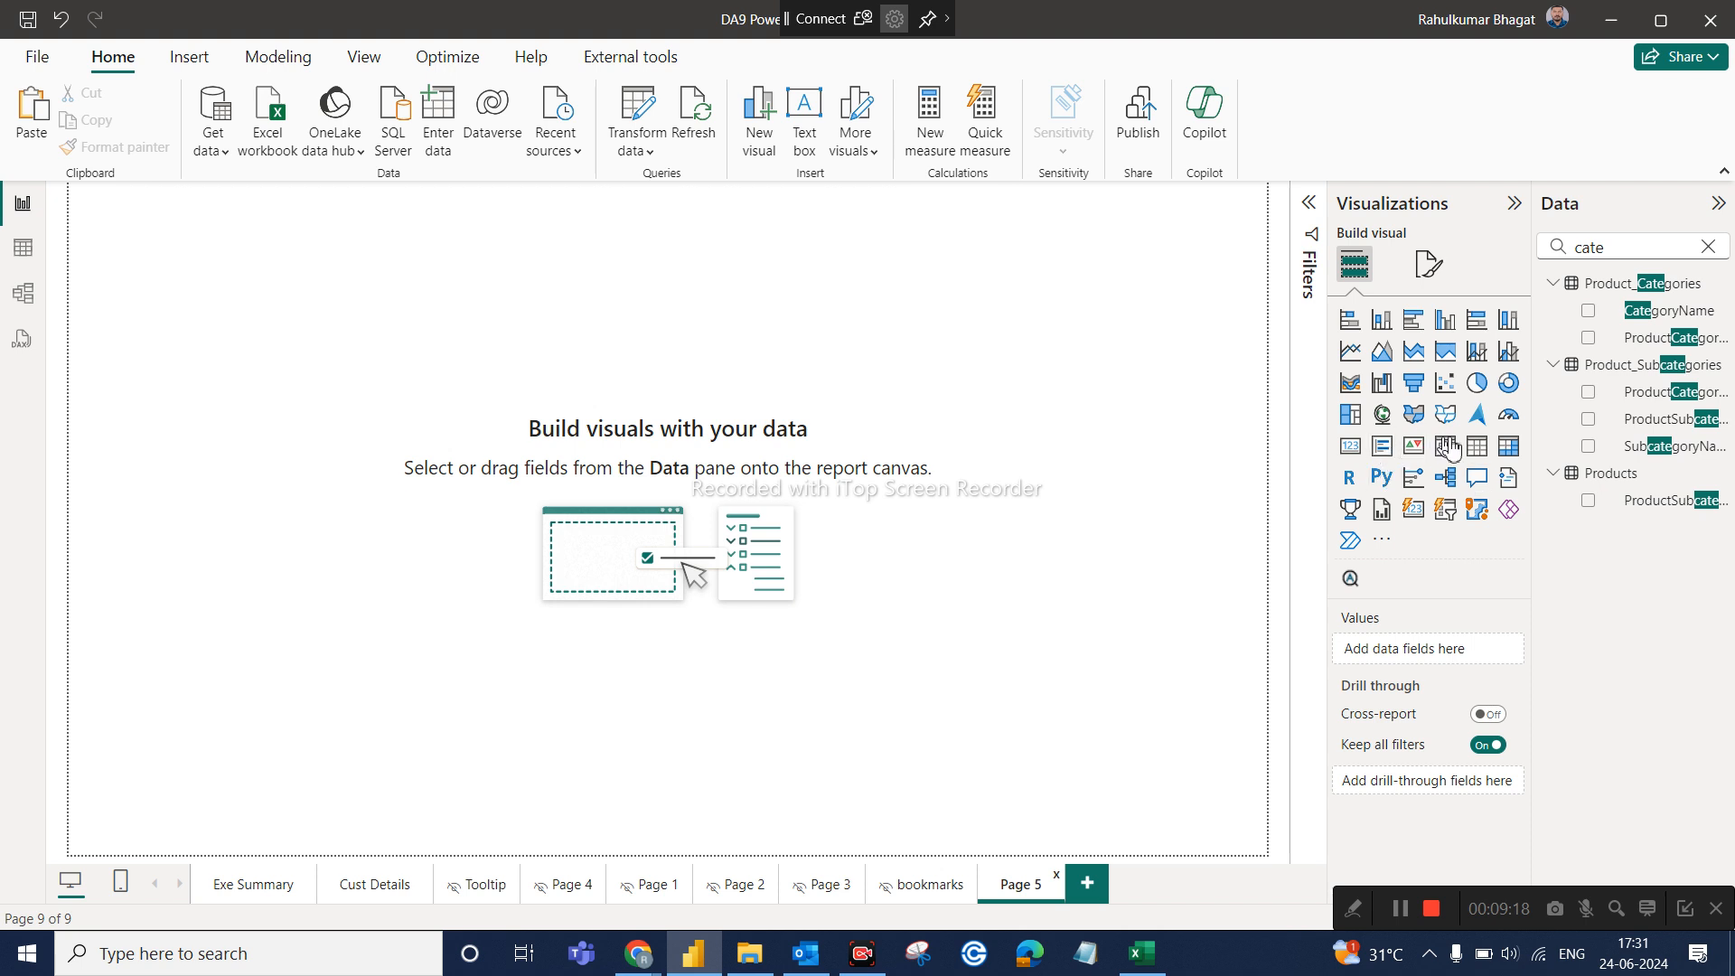
{"action": "left_click", "coordinate": [1504, 448]}
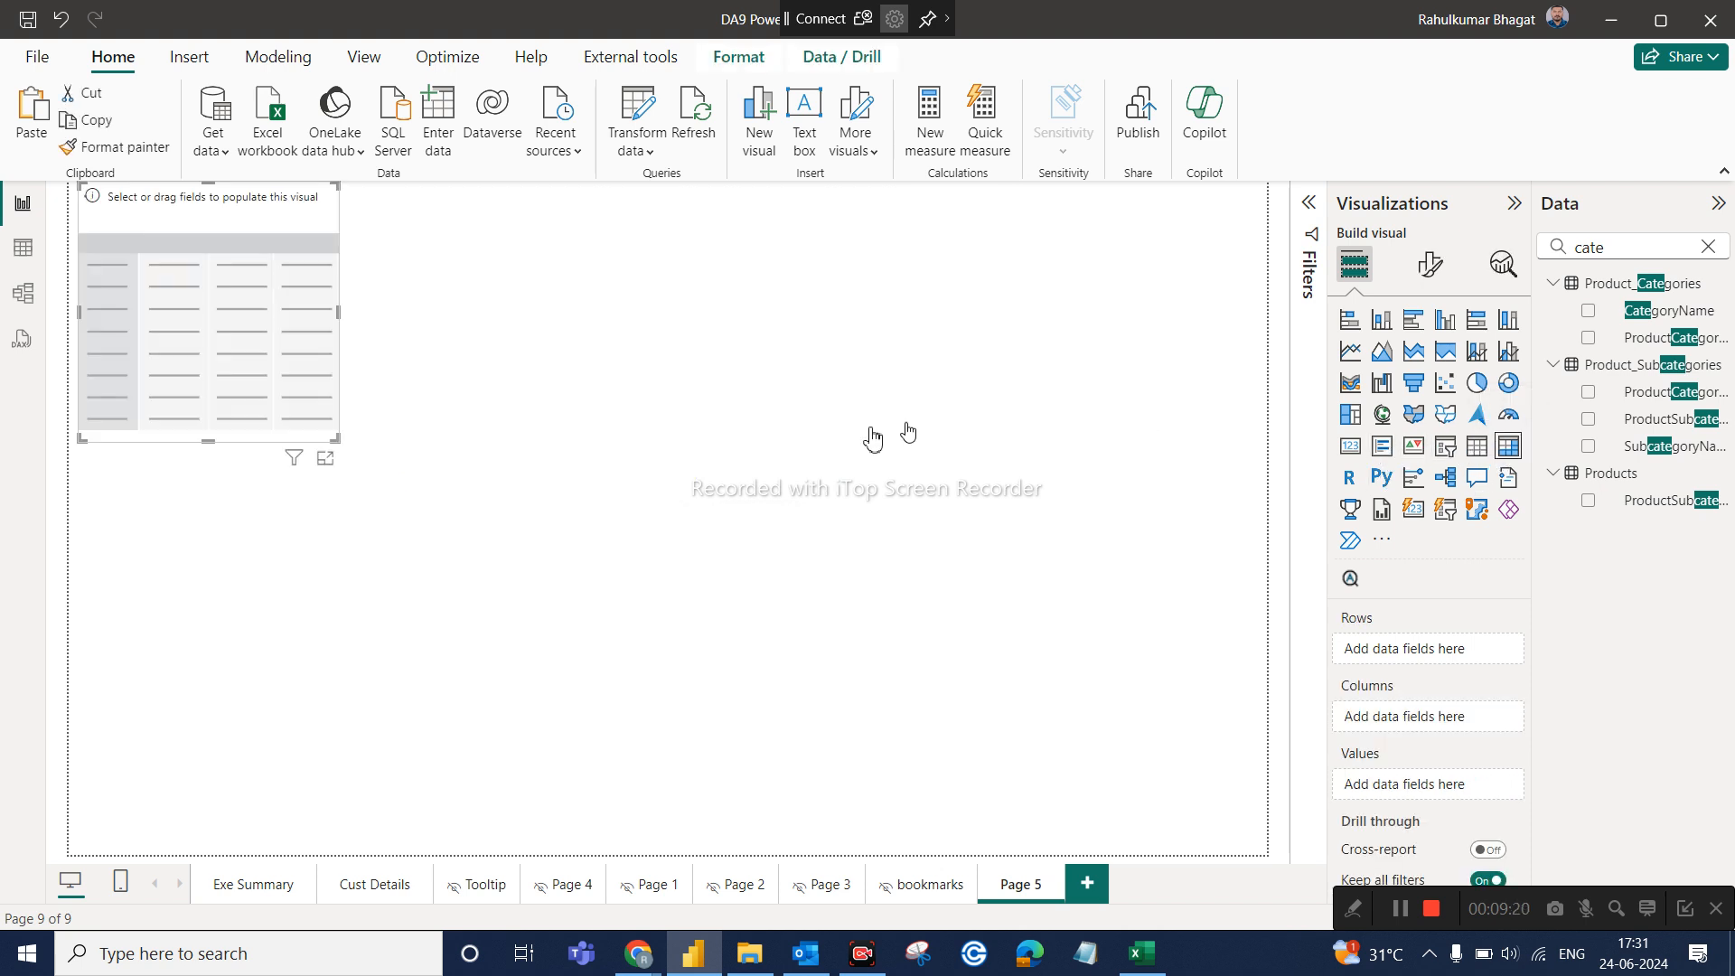
{"action": "left_click", "coordinate": [1476, 446]}
{"action": "left_click_drag", "start_coordinate": [338, 441], "coordinate": [1096, 753]}
Add the ProductName field and the Total Order Qty measure as columns of the new table
{"action": "double_click", "coordinate": [1631, 251]}
{"action": "type", "text": "prod"}
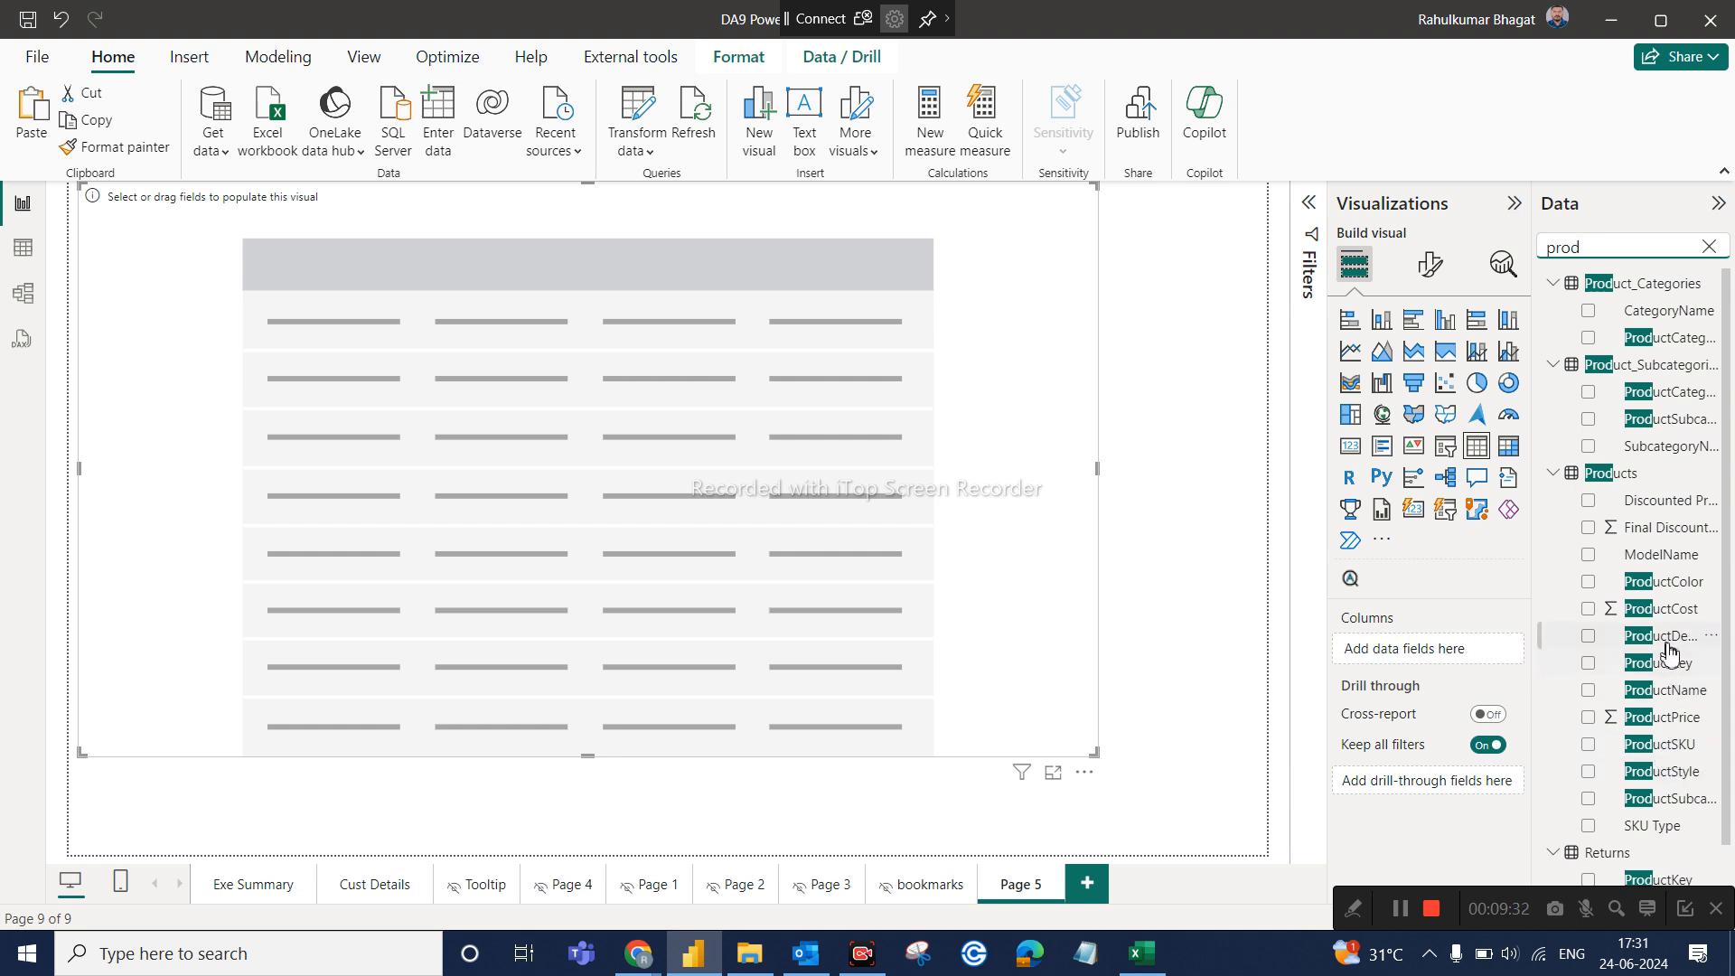
{"action": "left_click_drag", "start_coordinate": [1661, 703], "coordinate": [1393, 664]}
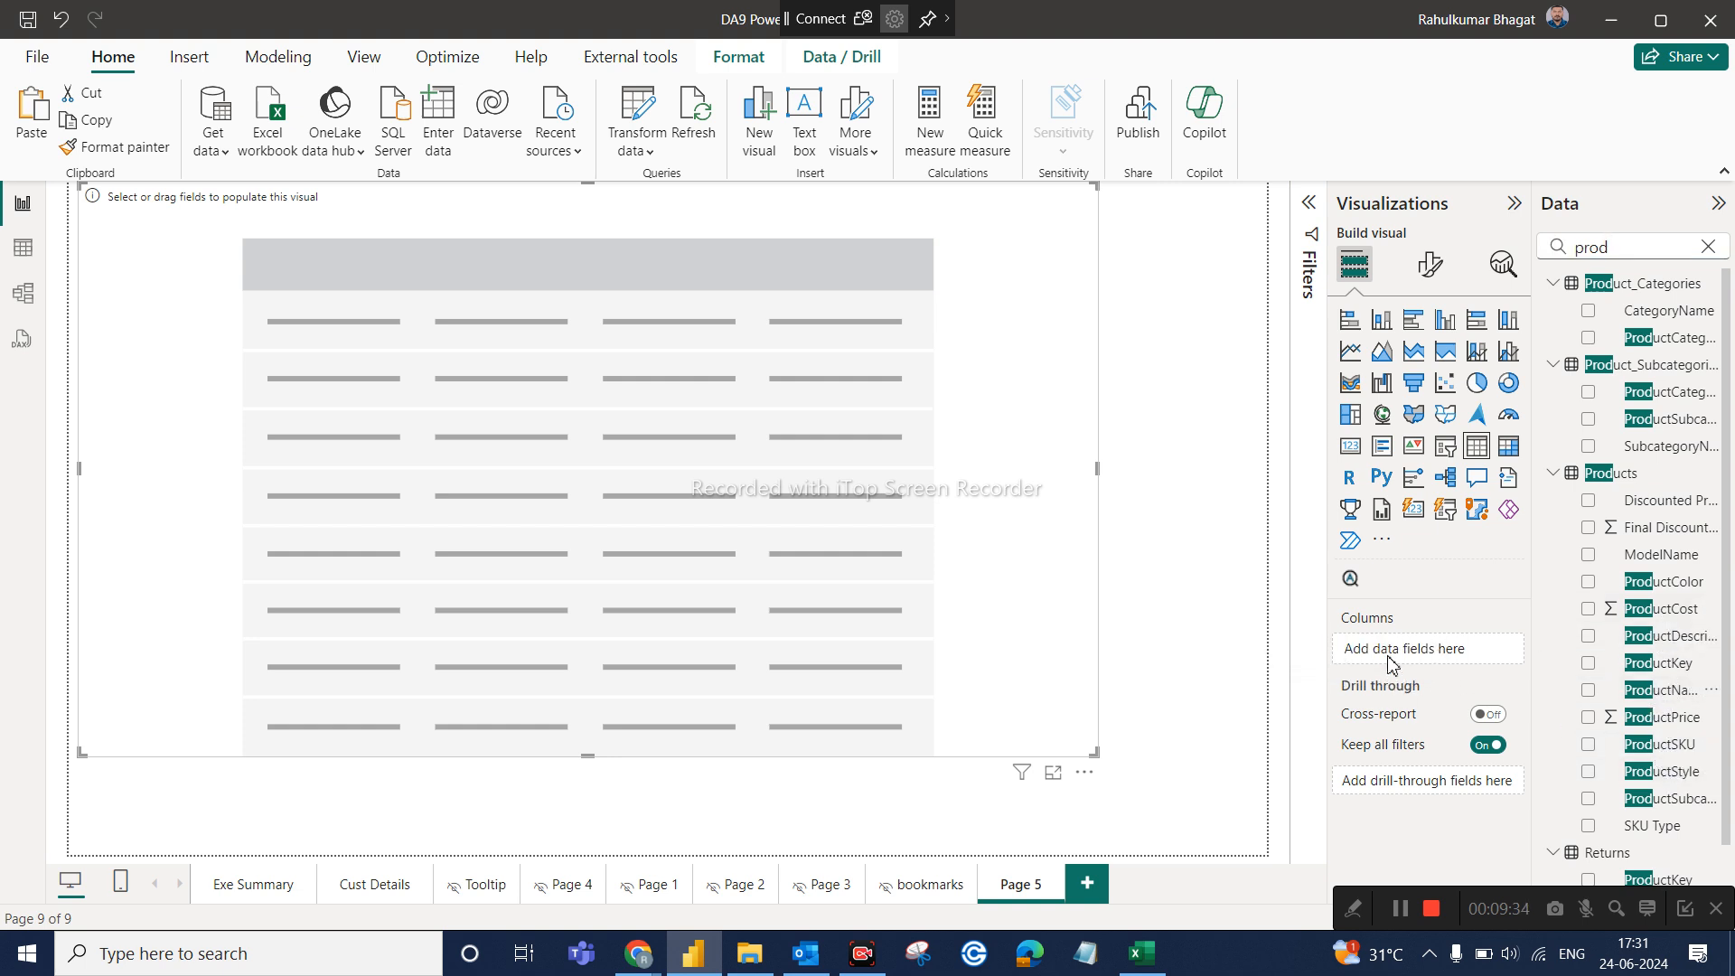
{"action": "double_click", "coordinate": [1611, 250]}
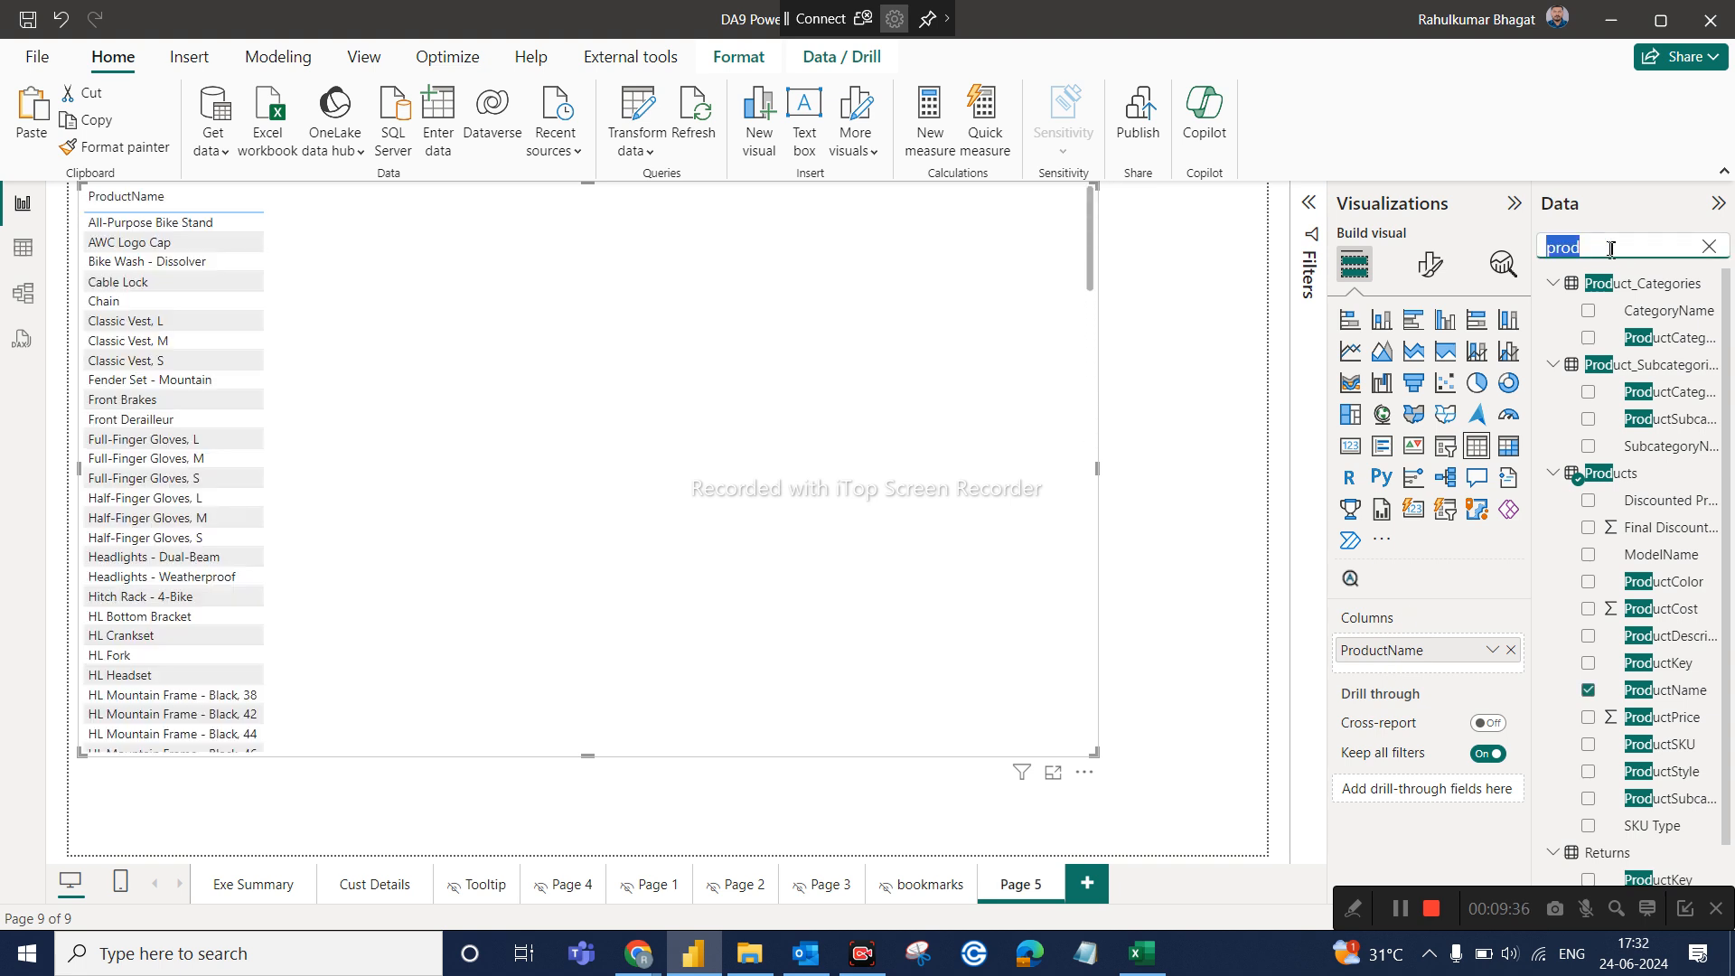
{"action": "type", "text": "order"}
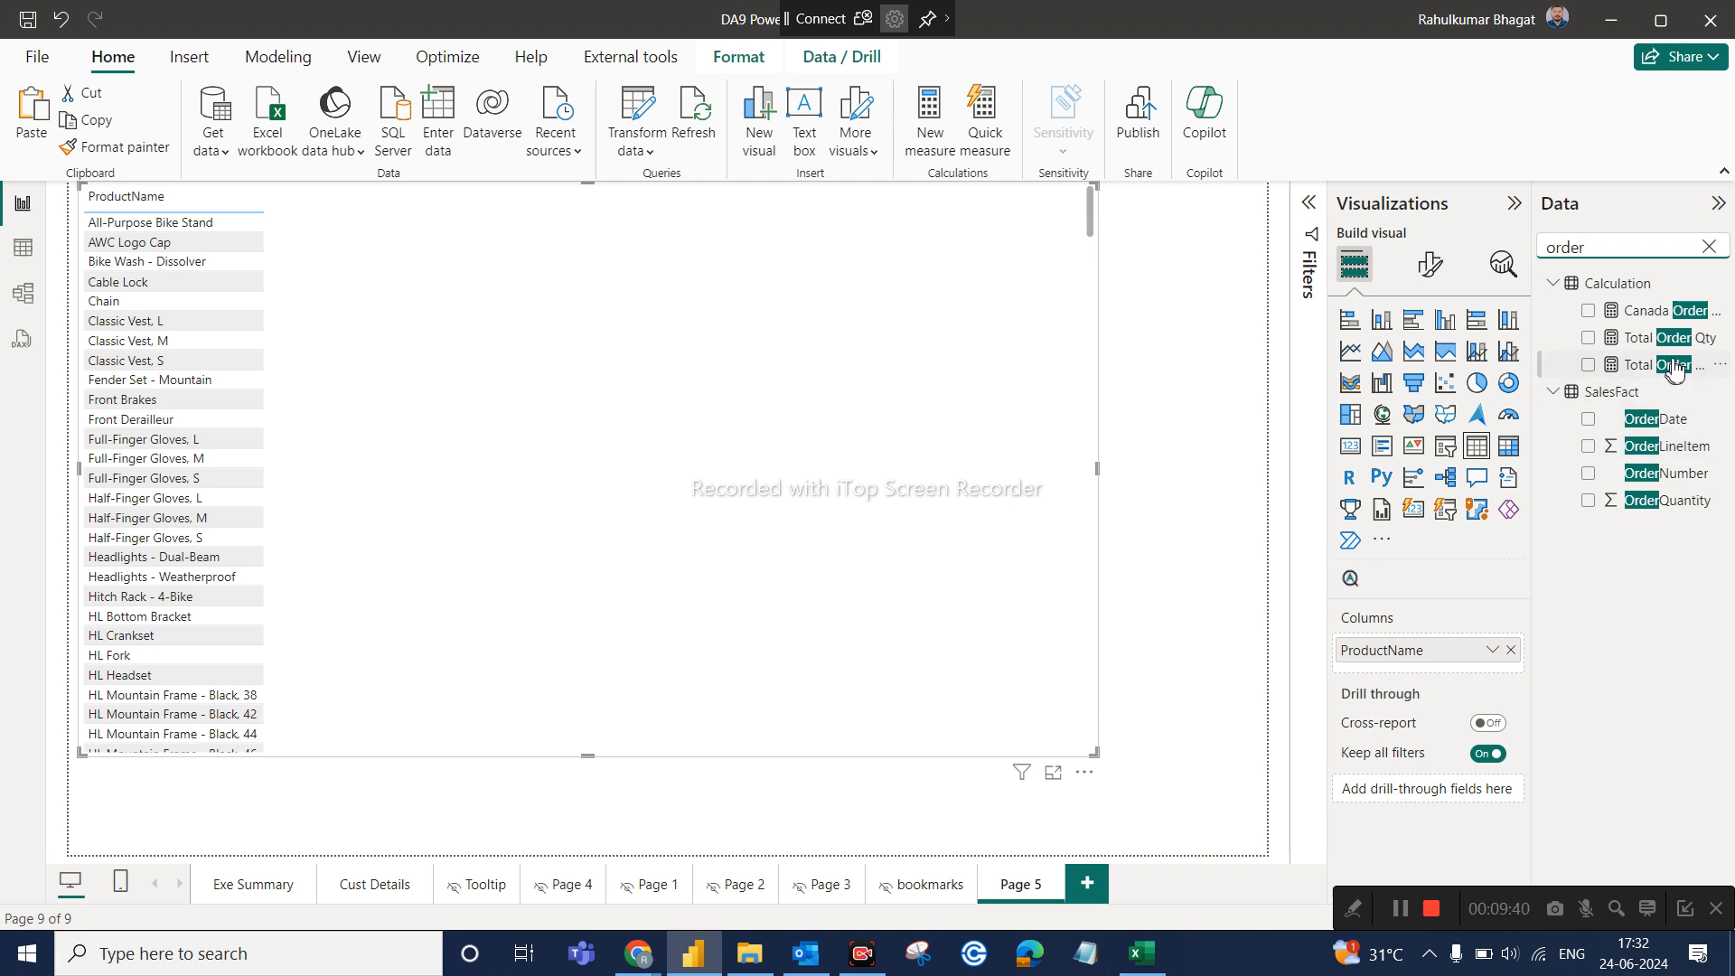
{"action": "left_click_drag", "start_coordinate": [1670, 338], "coordinate": [1455, 669]}
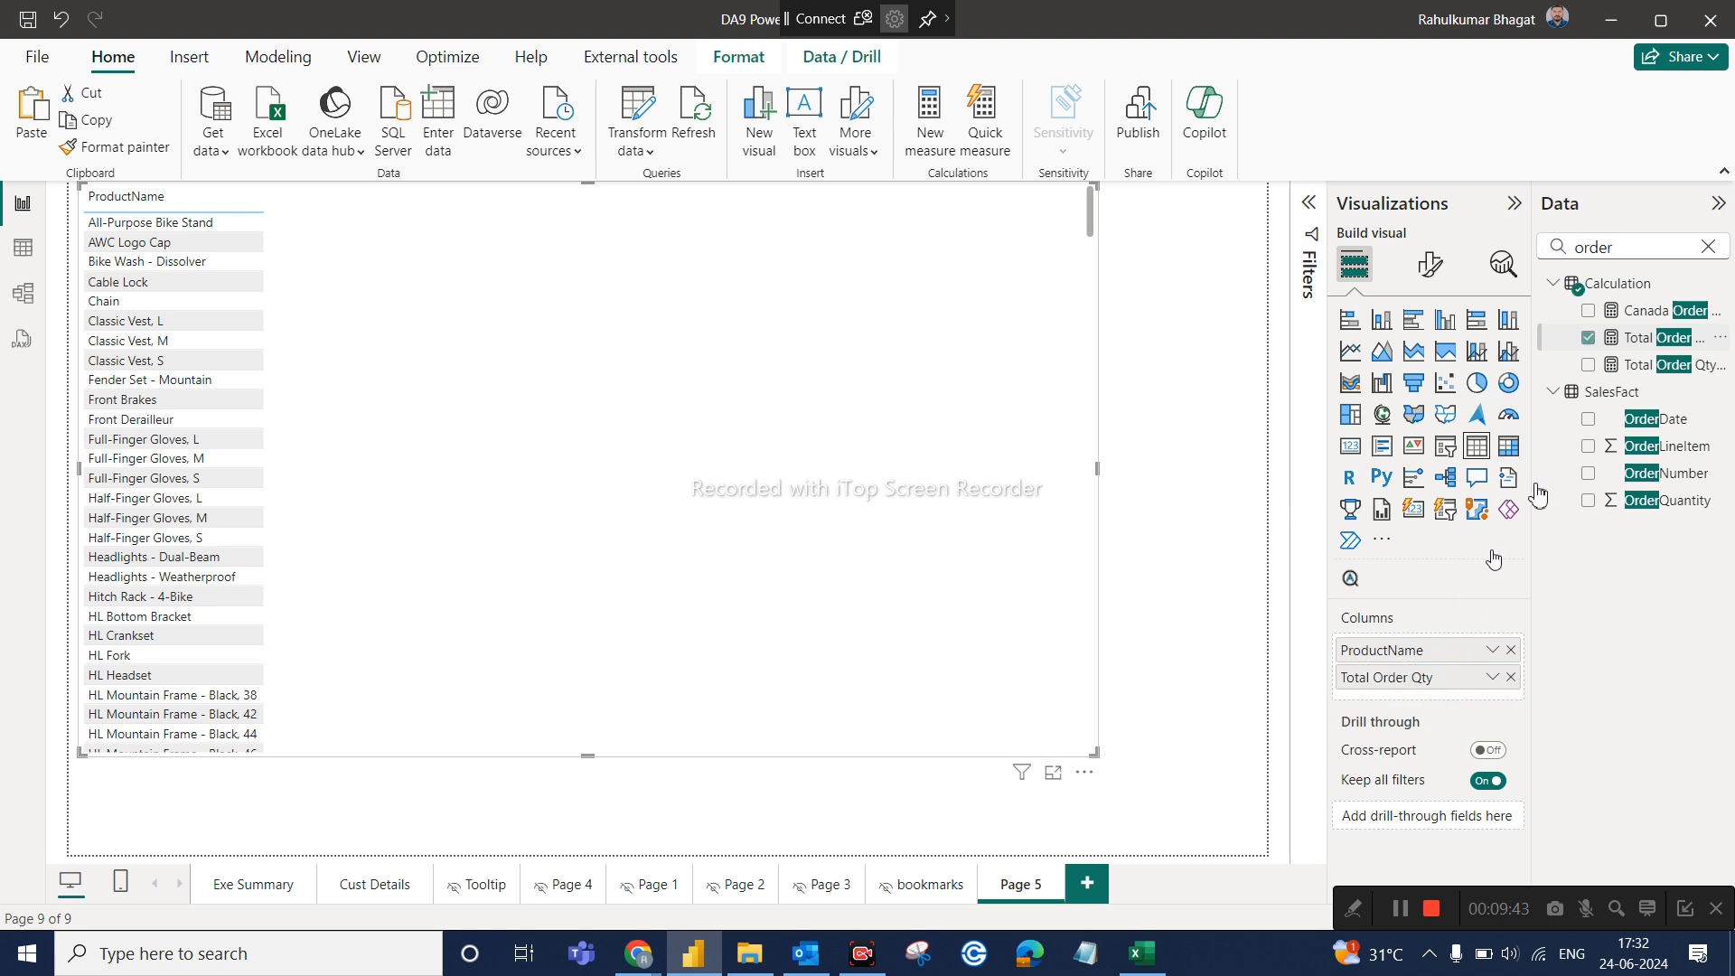
Add the Total Revenue and Total Cost measures as further columns of the product table
{"action": "double_click", "coordinate": [1622, 251]}
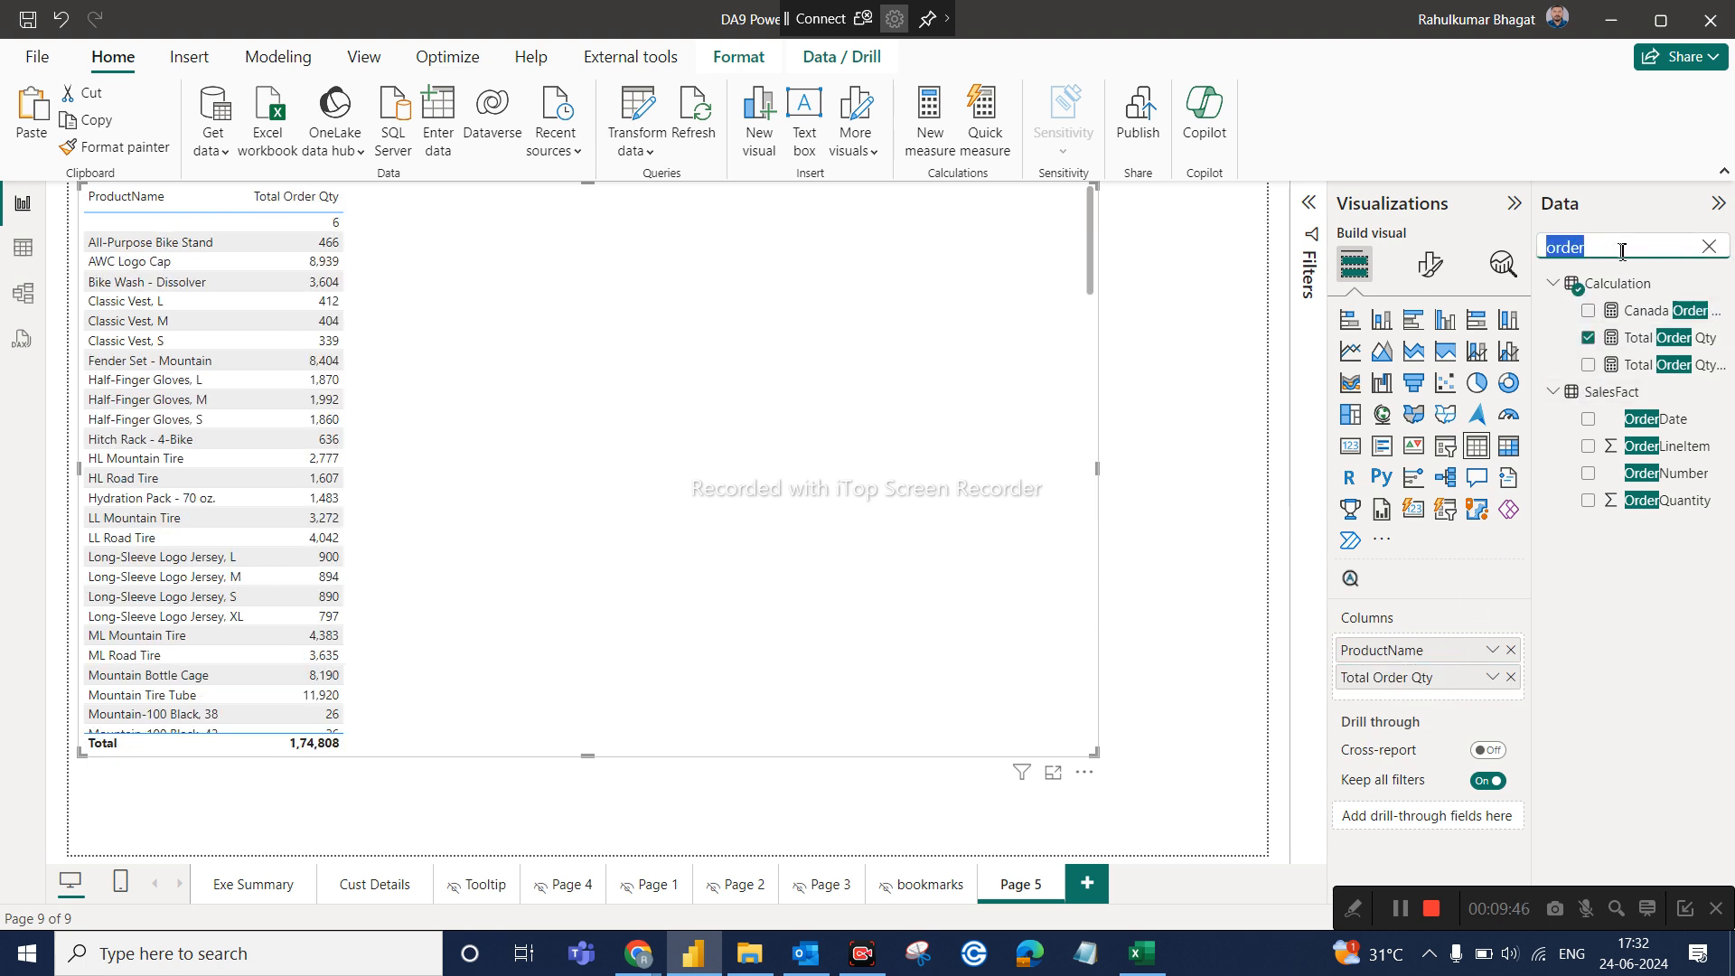
{"action": "type", "text": "rev"}
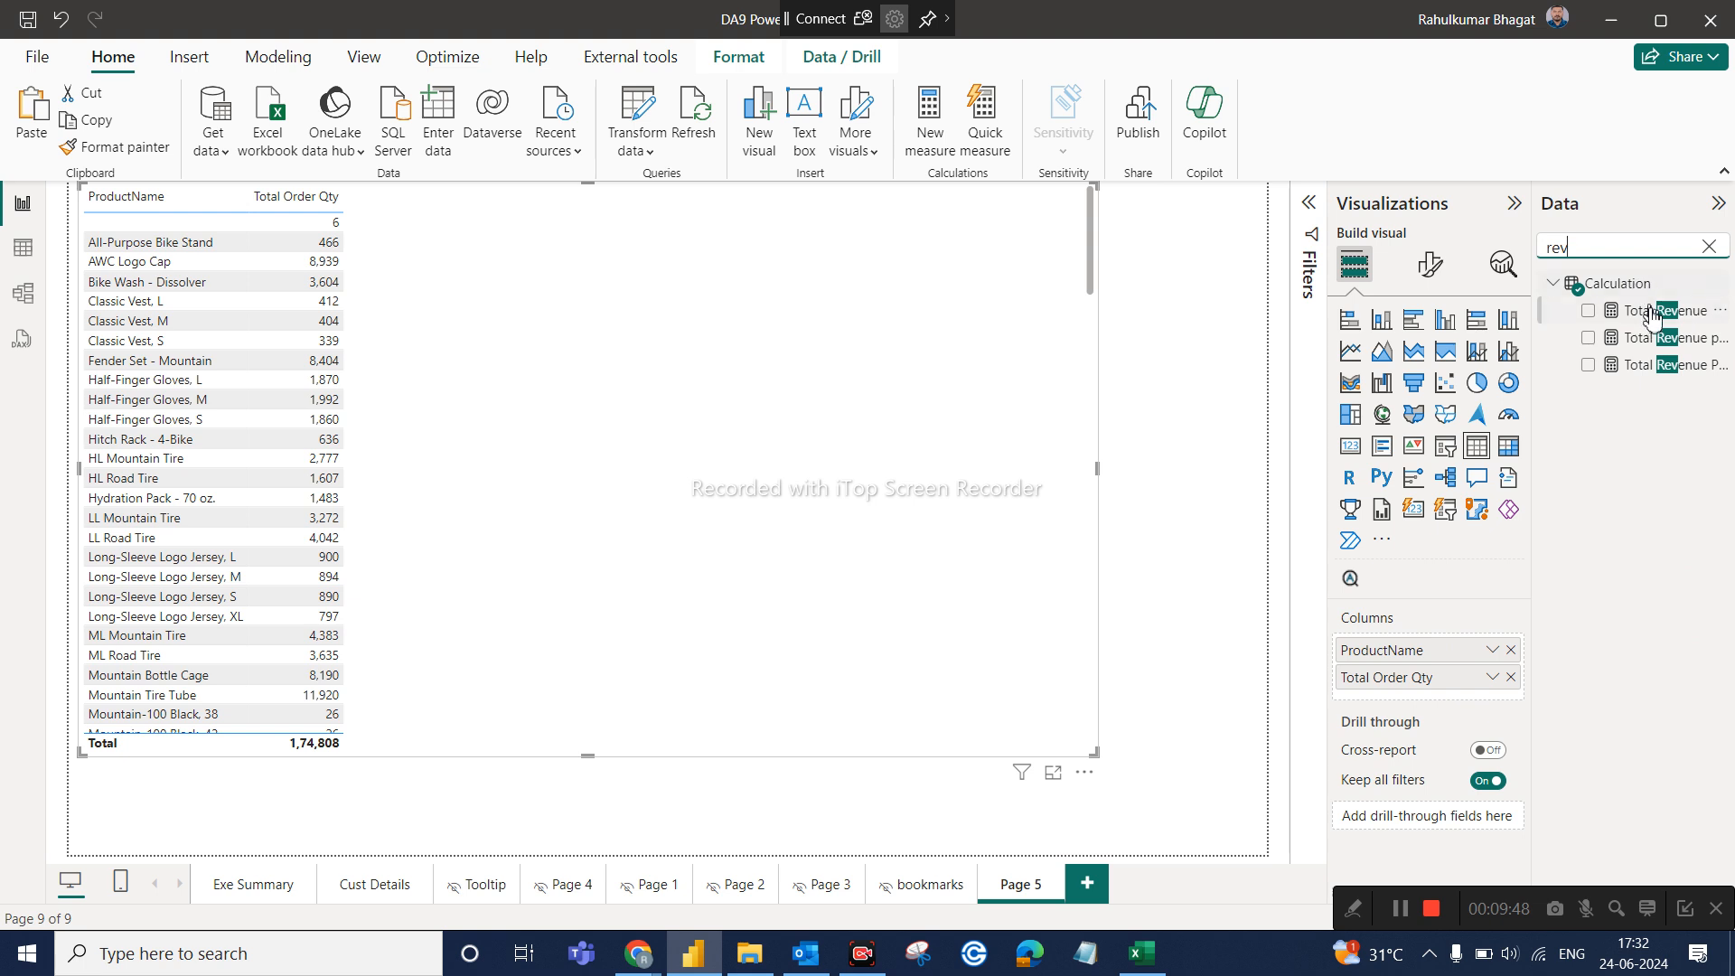
{"action": "left_click_drag", "start_coordinate": [1652, 312], "coordinate": [1464, 703]}
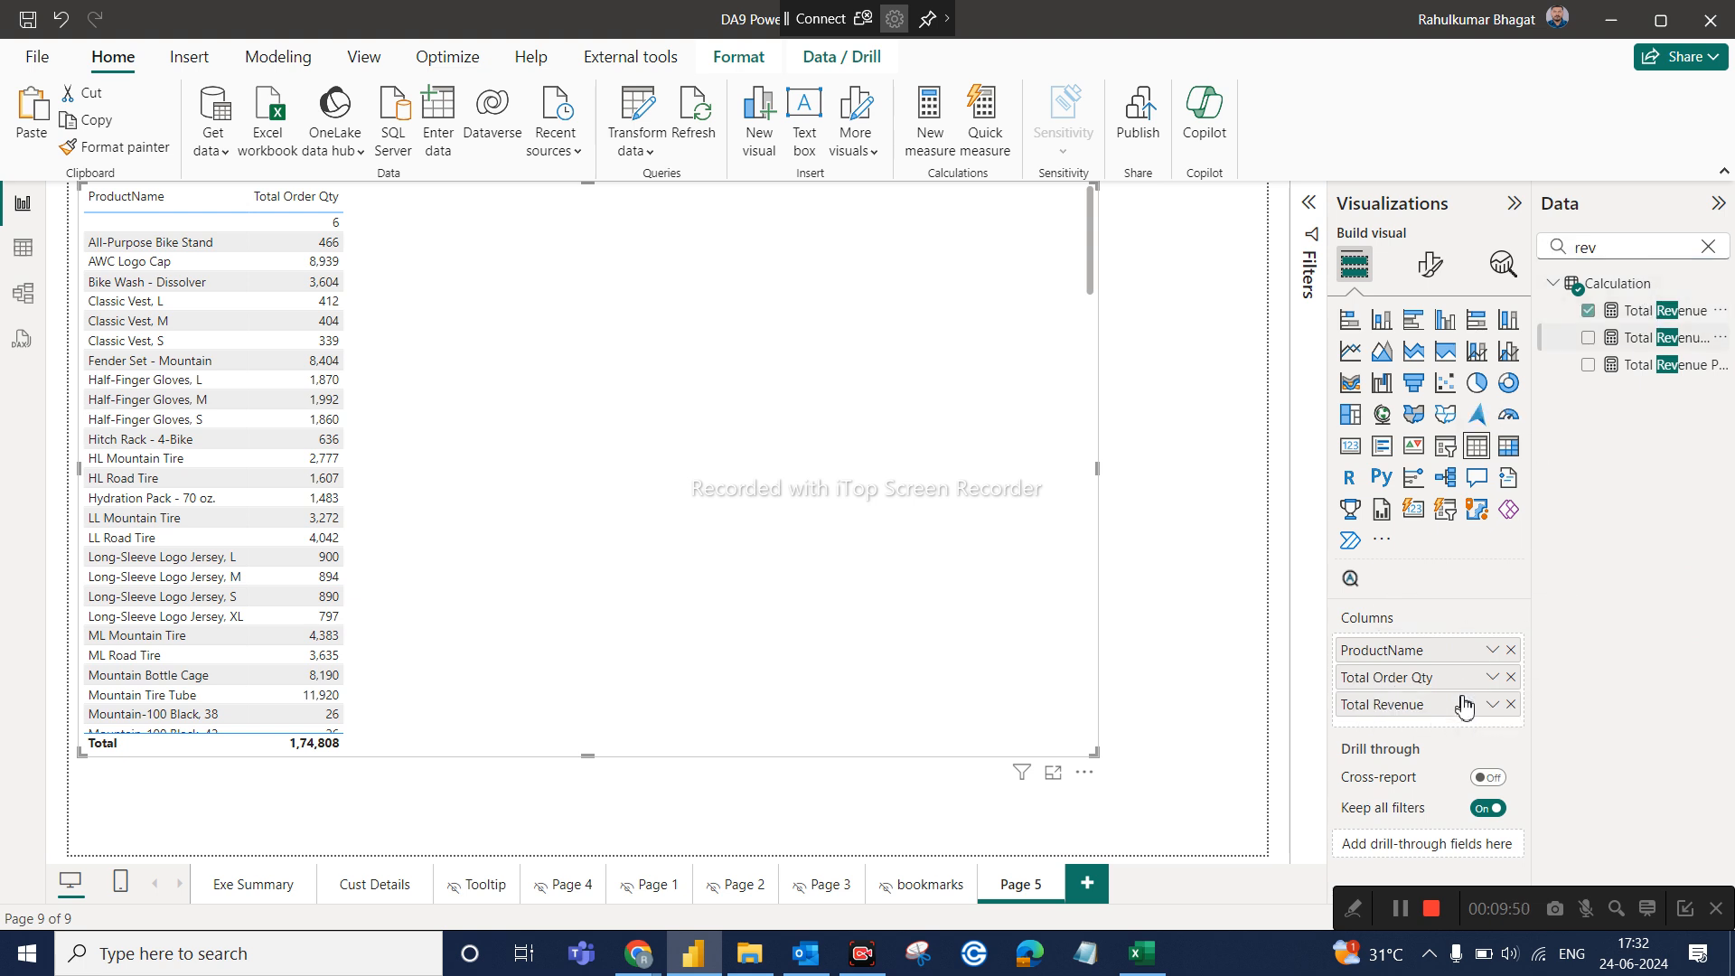
{"action": "double_click", "coordinate": [1619, 244]}
{"action": "type", "text": "cost"}
{"action": "left_click_drag", "start_coordinate": [1682, 317], "coordinate": [1493, 728]}
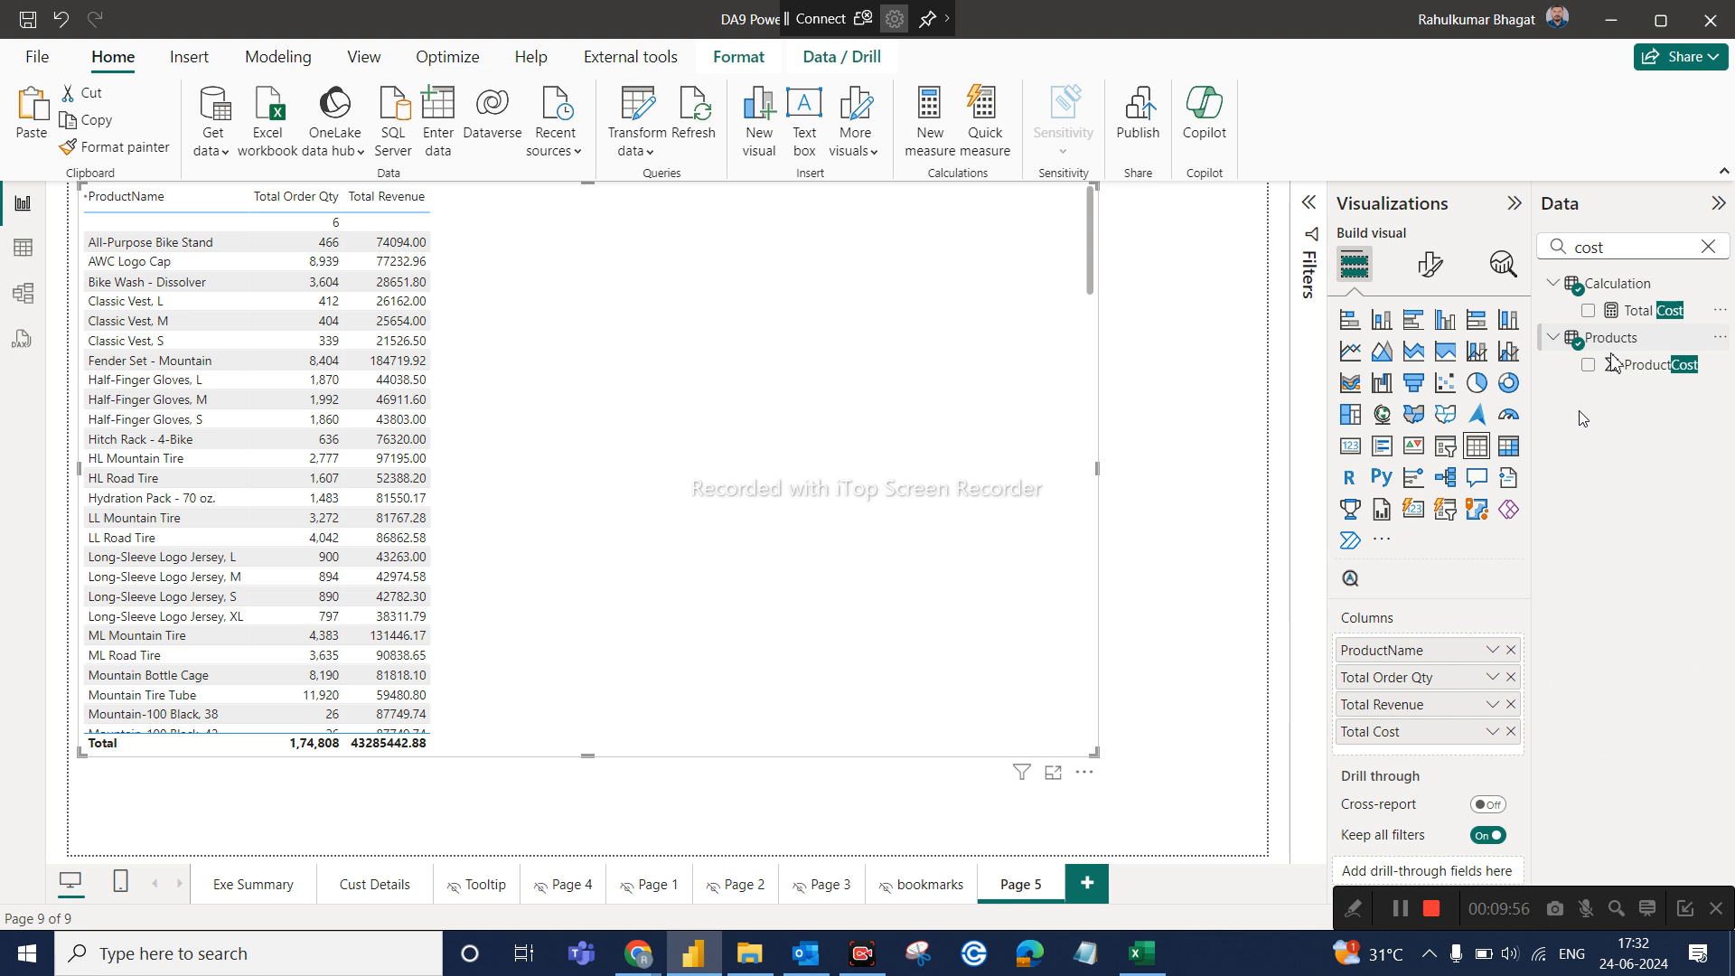
Find the Profit measure and add it as the last column of the product table
{"action": "double_click", "coordinate": [1639, 254]}
{"action": "type", "text": "profu"}
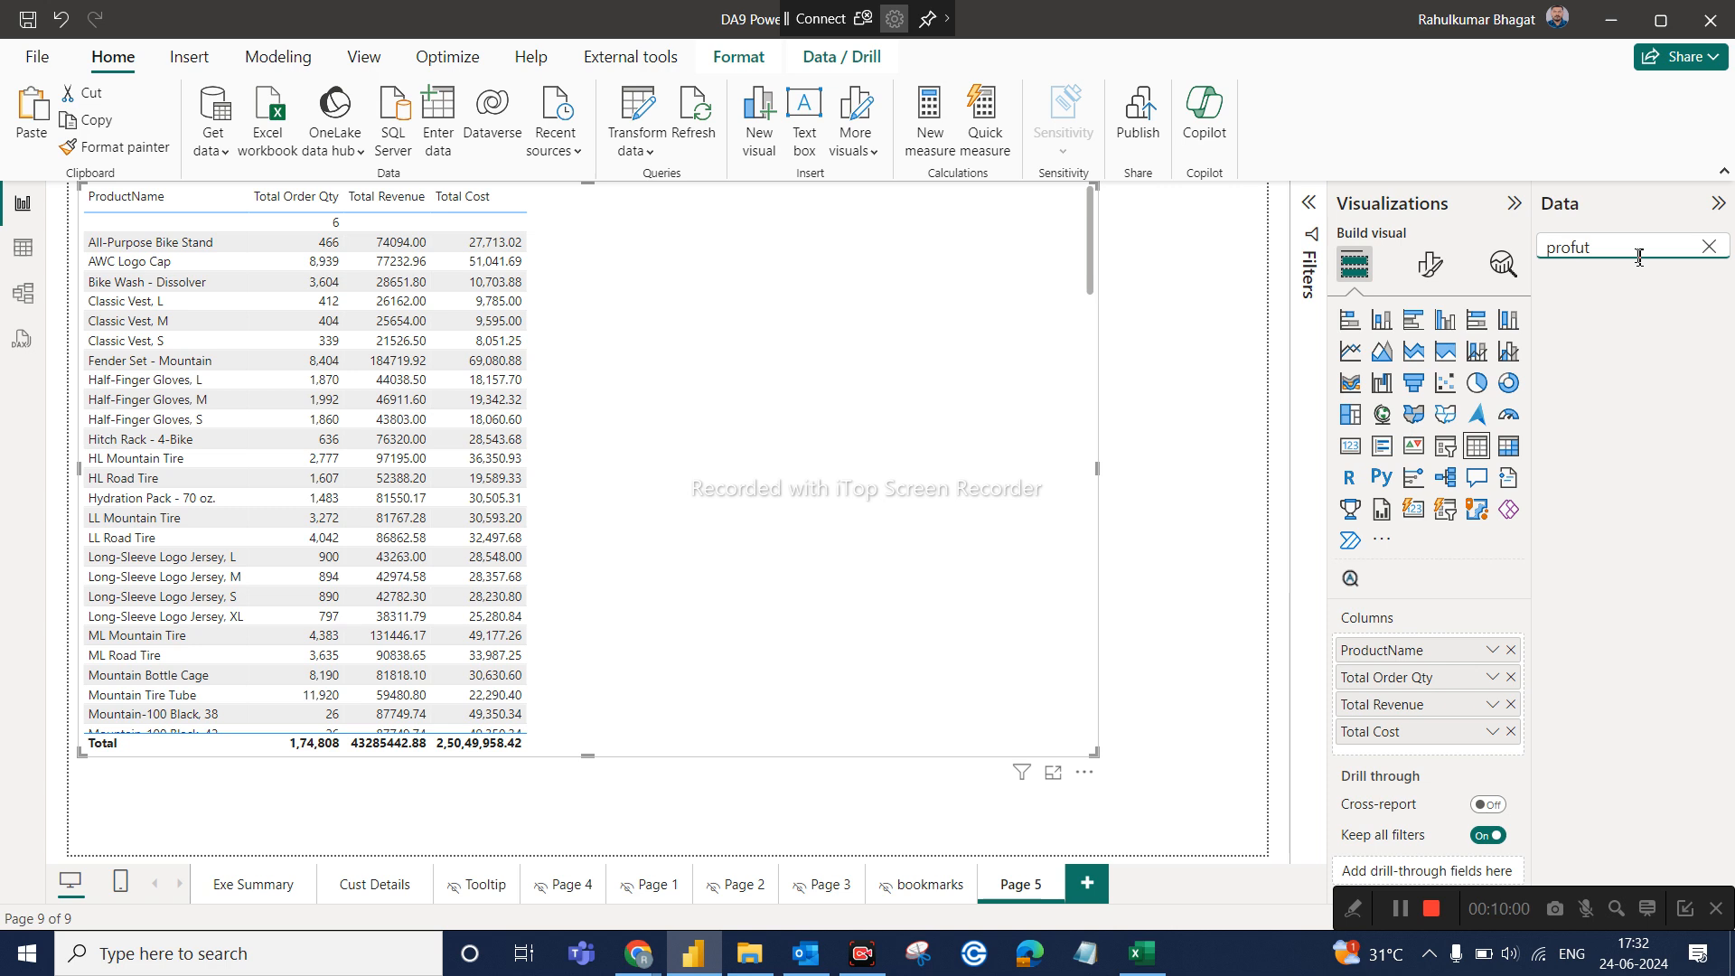
{"action": "key", "text": "BackSpace"}
{"action": "key", "text": "BackSpace"}
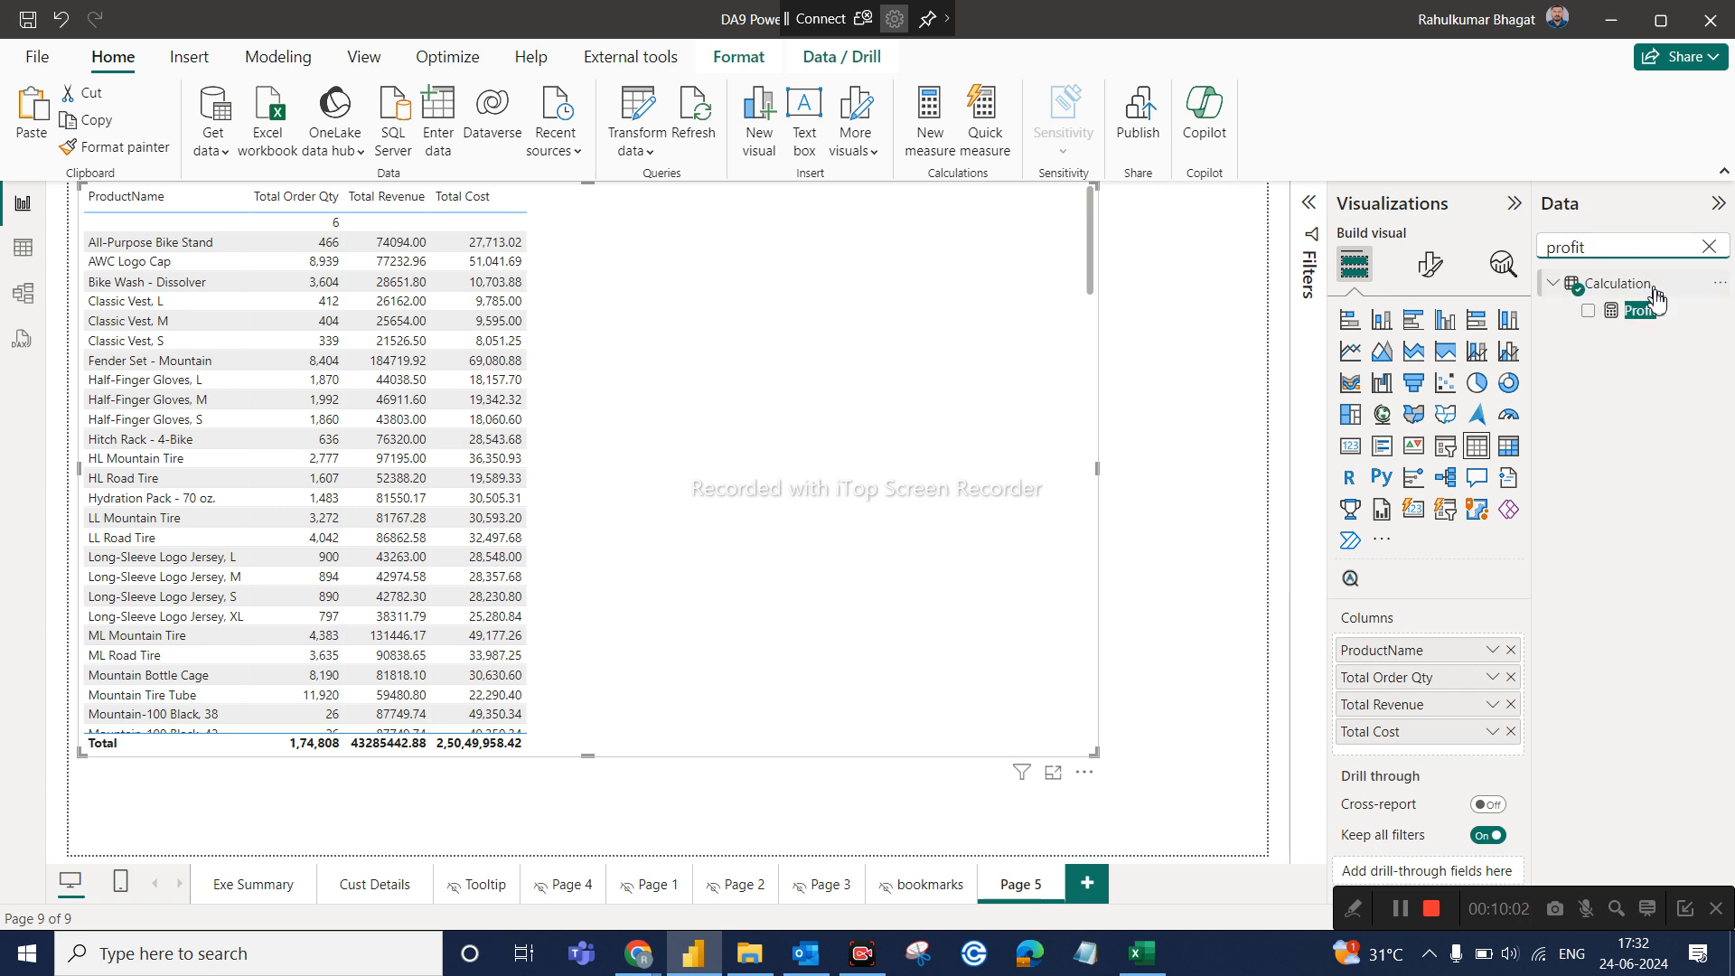
{"action": "left_click_drag", "start_coordinate": [1640, 310], "coordinate": [1440, 746]}
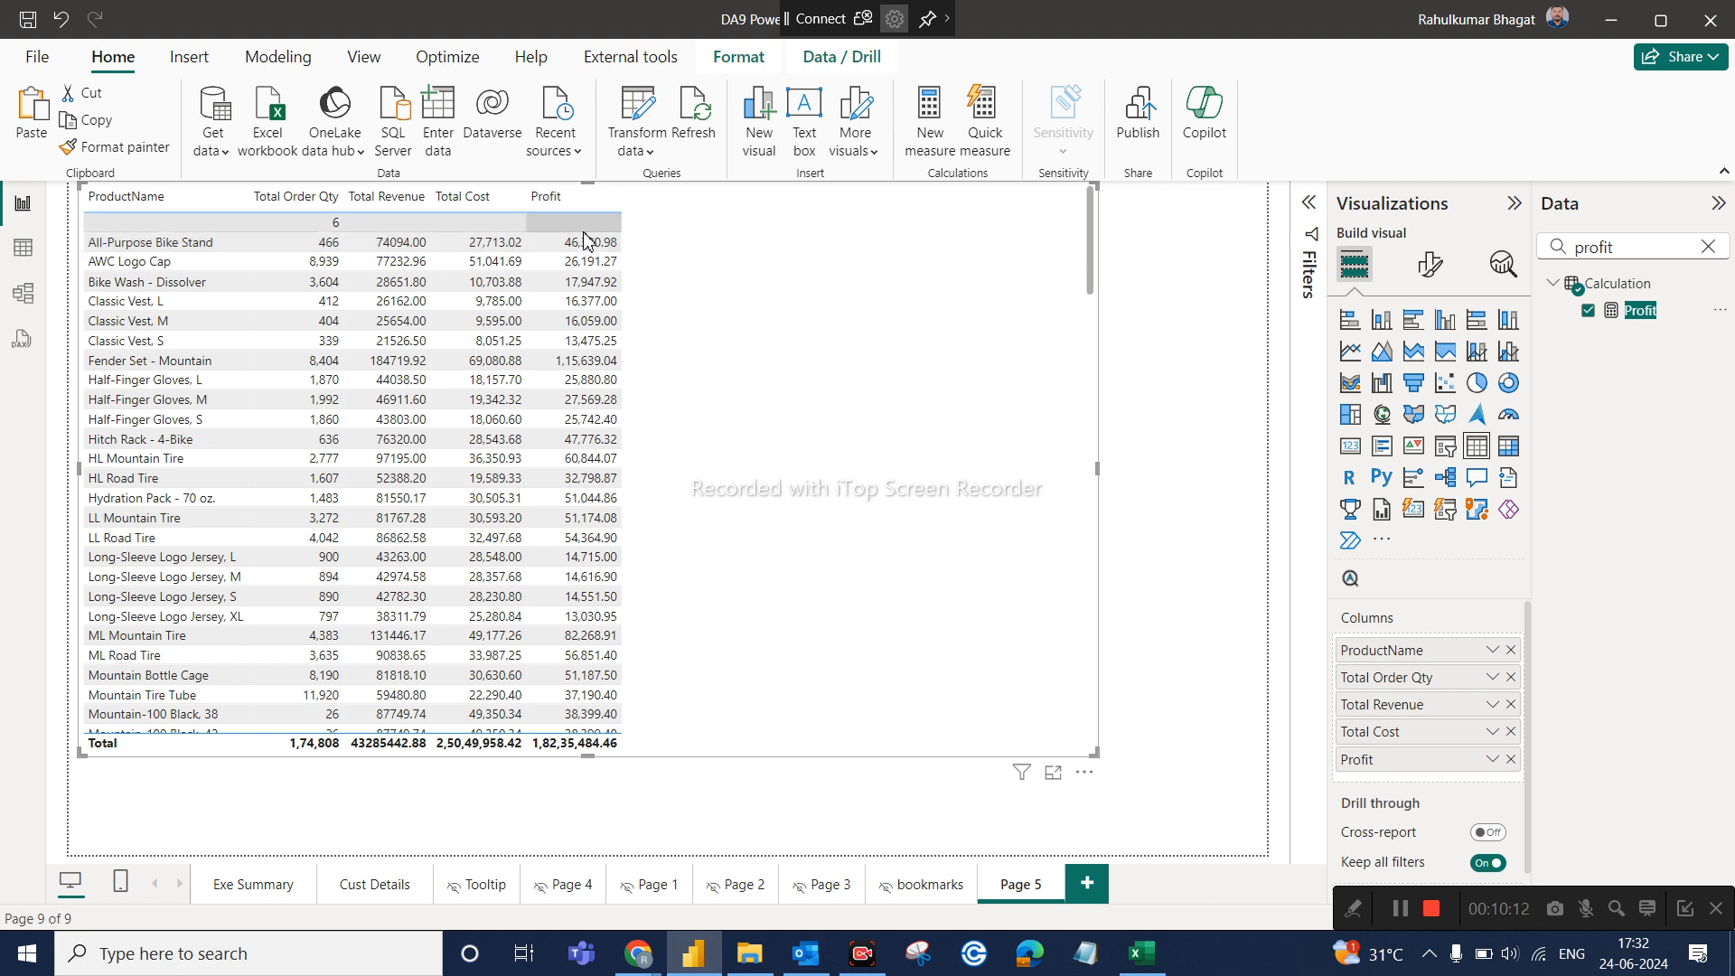
Compare the Exe Summary matrix with the product table on Page 5, and rename Page 5 as Drill Through
{"action": "left_click", "coordinate": [271, 890]}
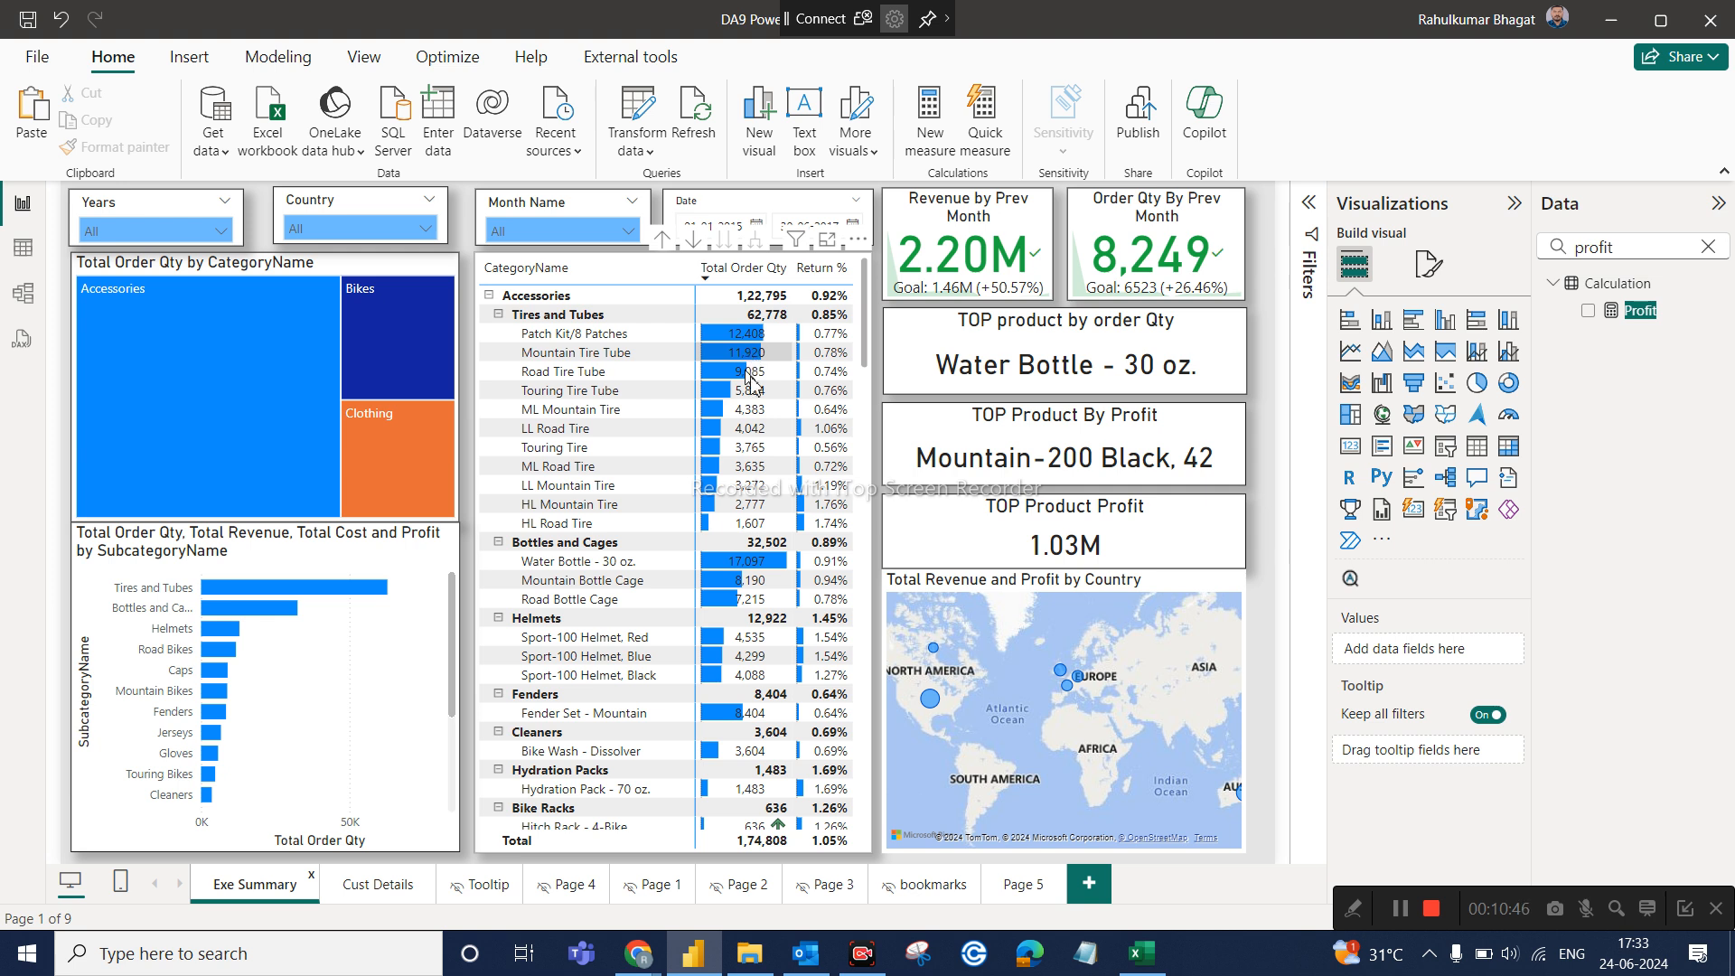
{"action": "left_click", "coordinate": [1026, 893]}
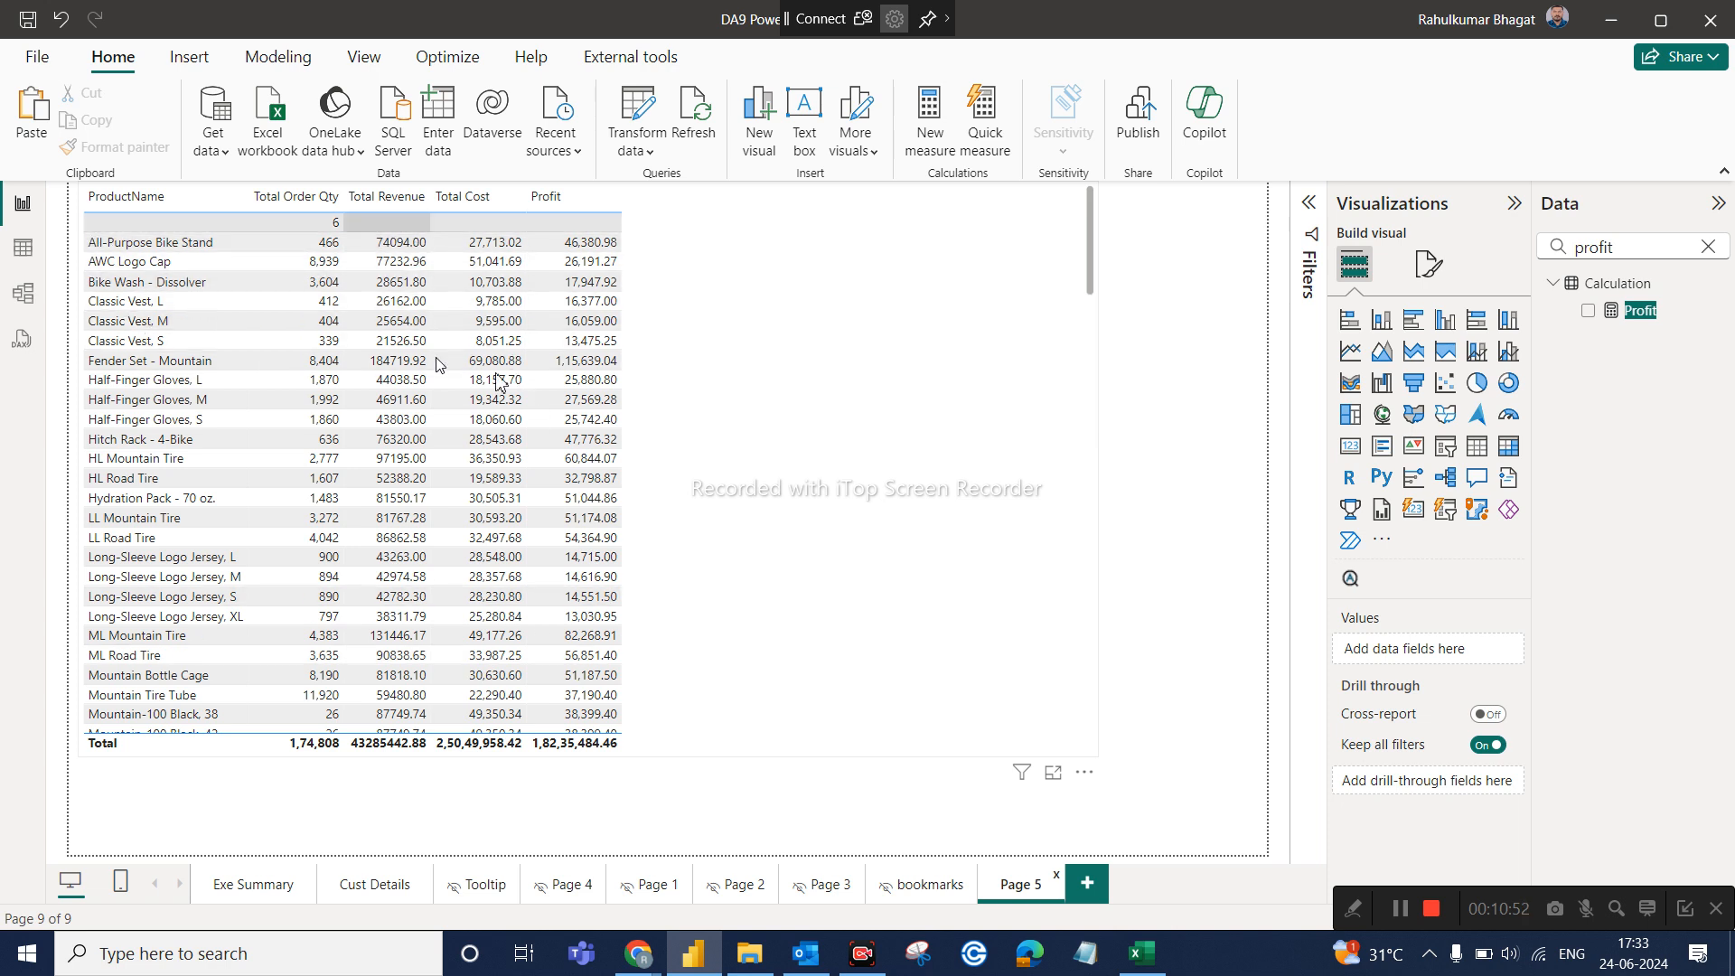
{"action": "left_click", "coordinate": [283, 886]}
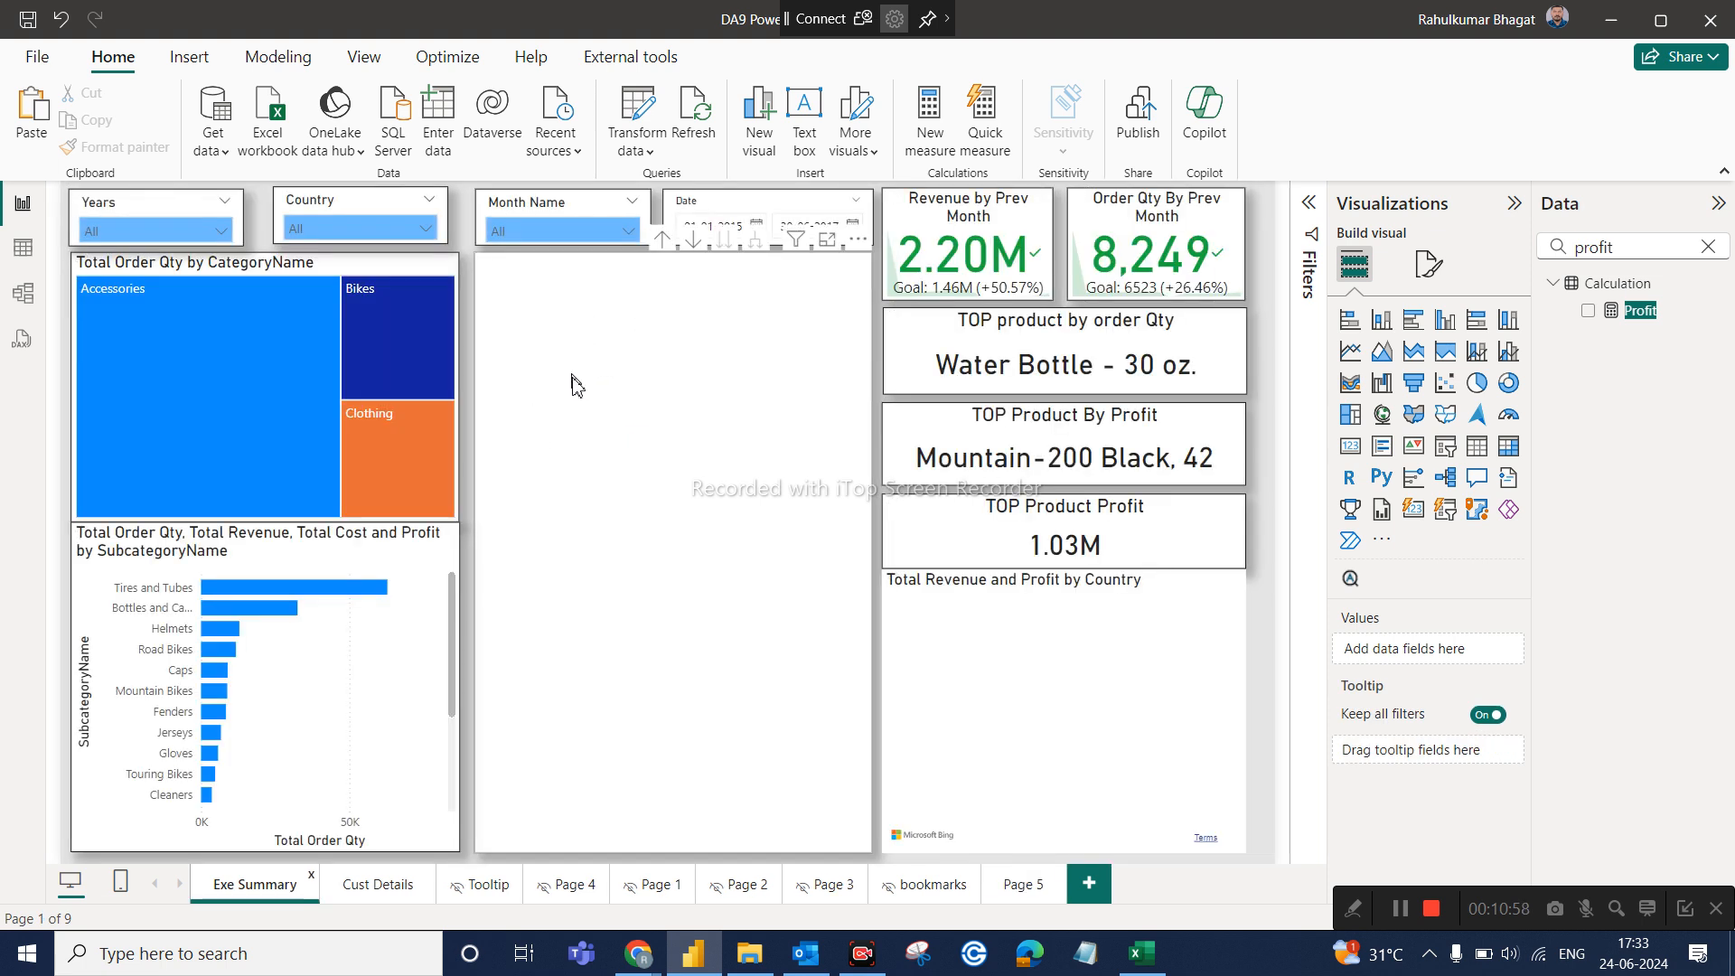
{"action": "left_click", "coordinate": [1025, 886]}
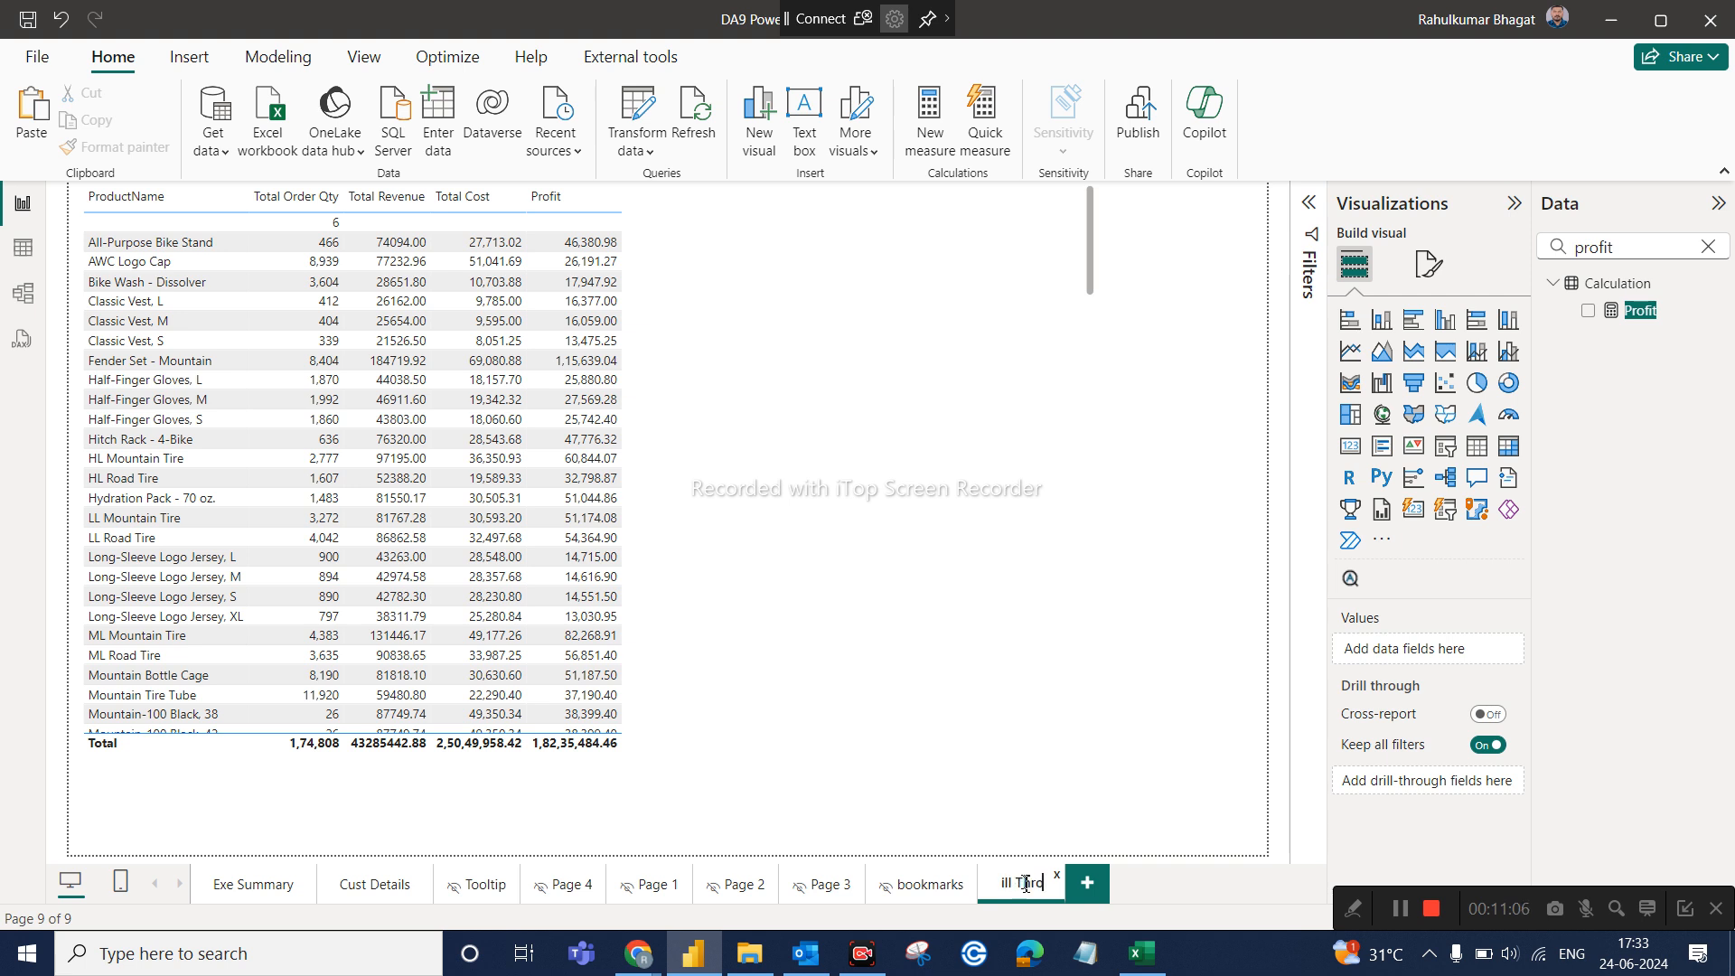
{"action": "key", "text": "Return"}
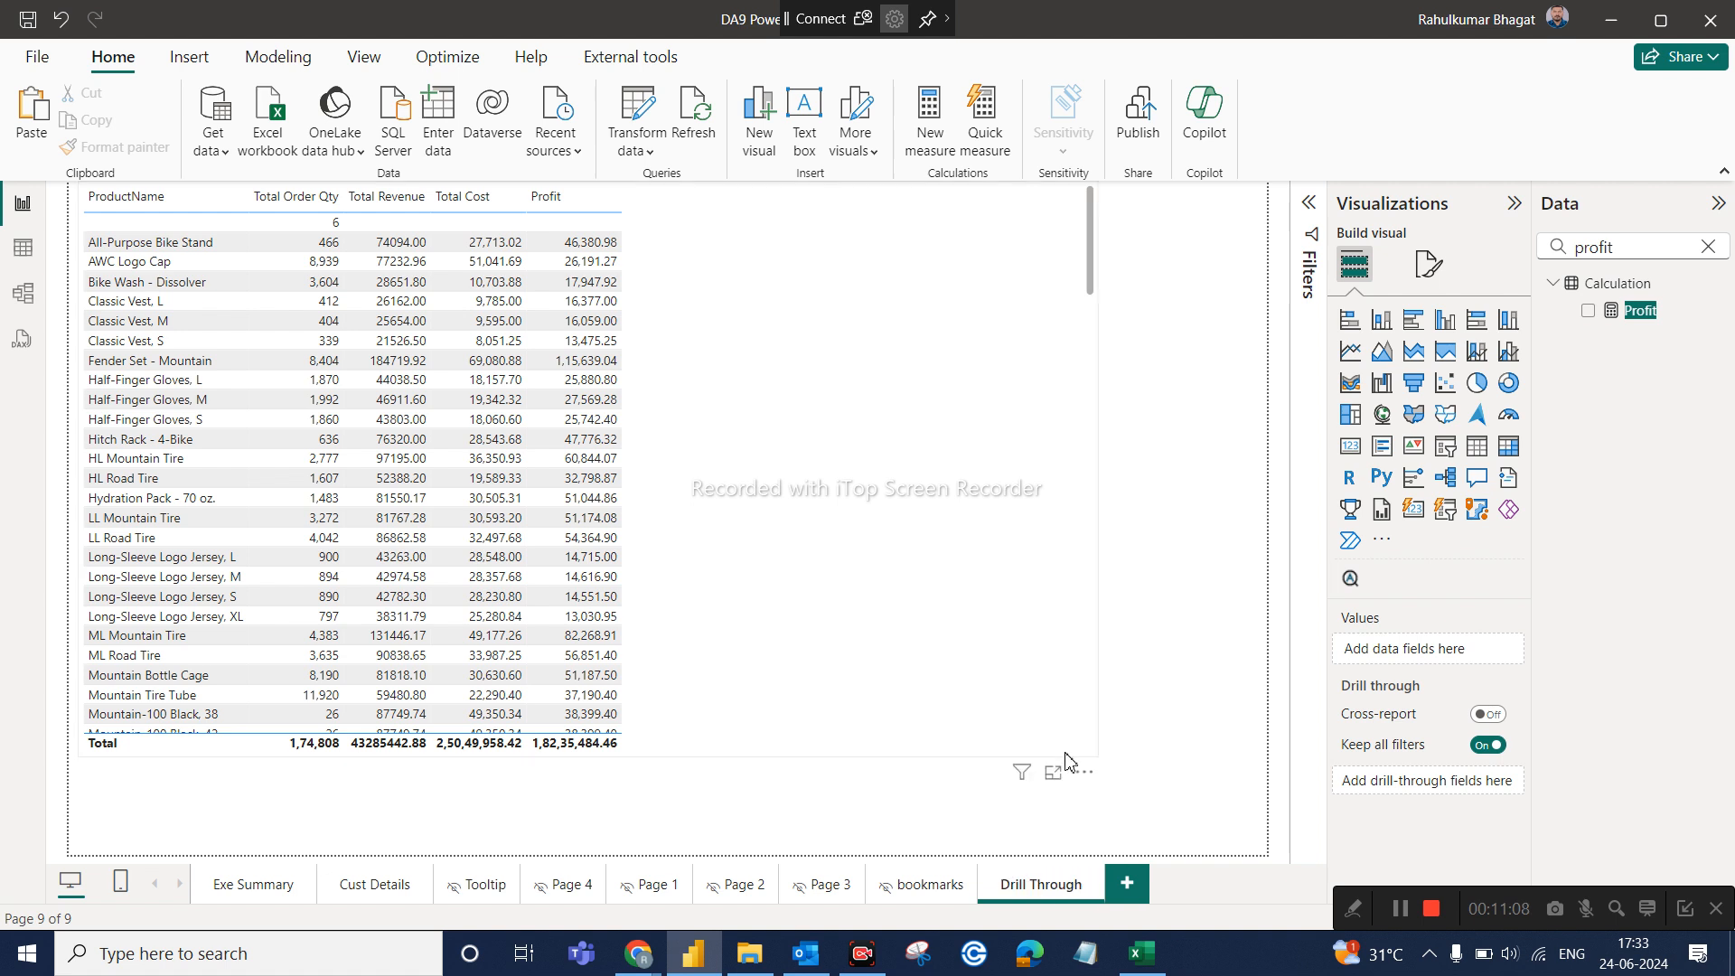
{"action": "left_click", "coordinate": [837, 768]}
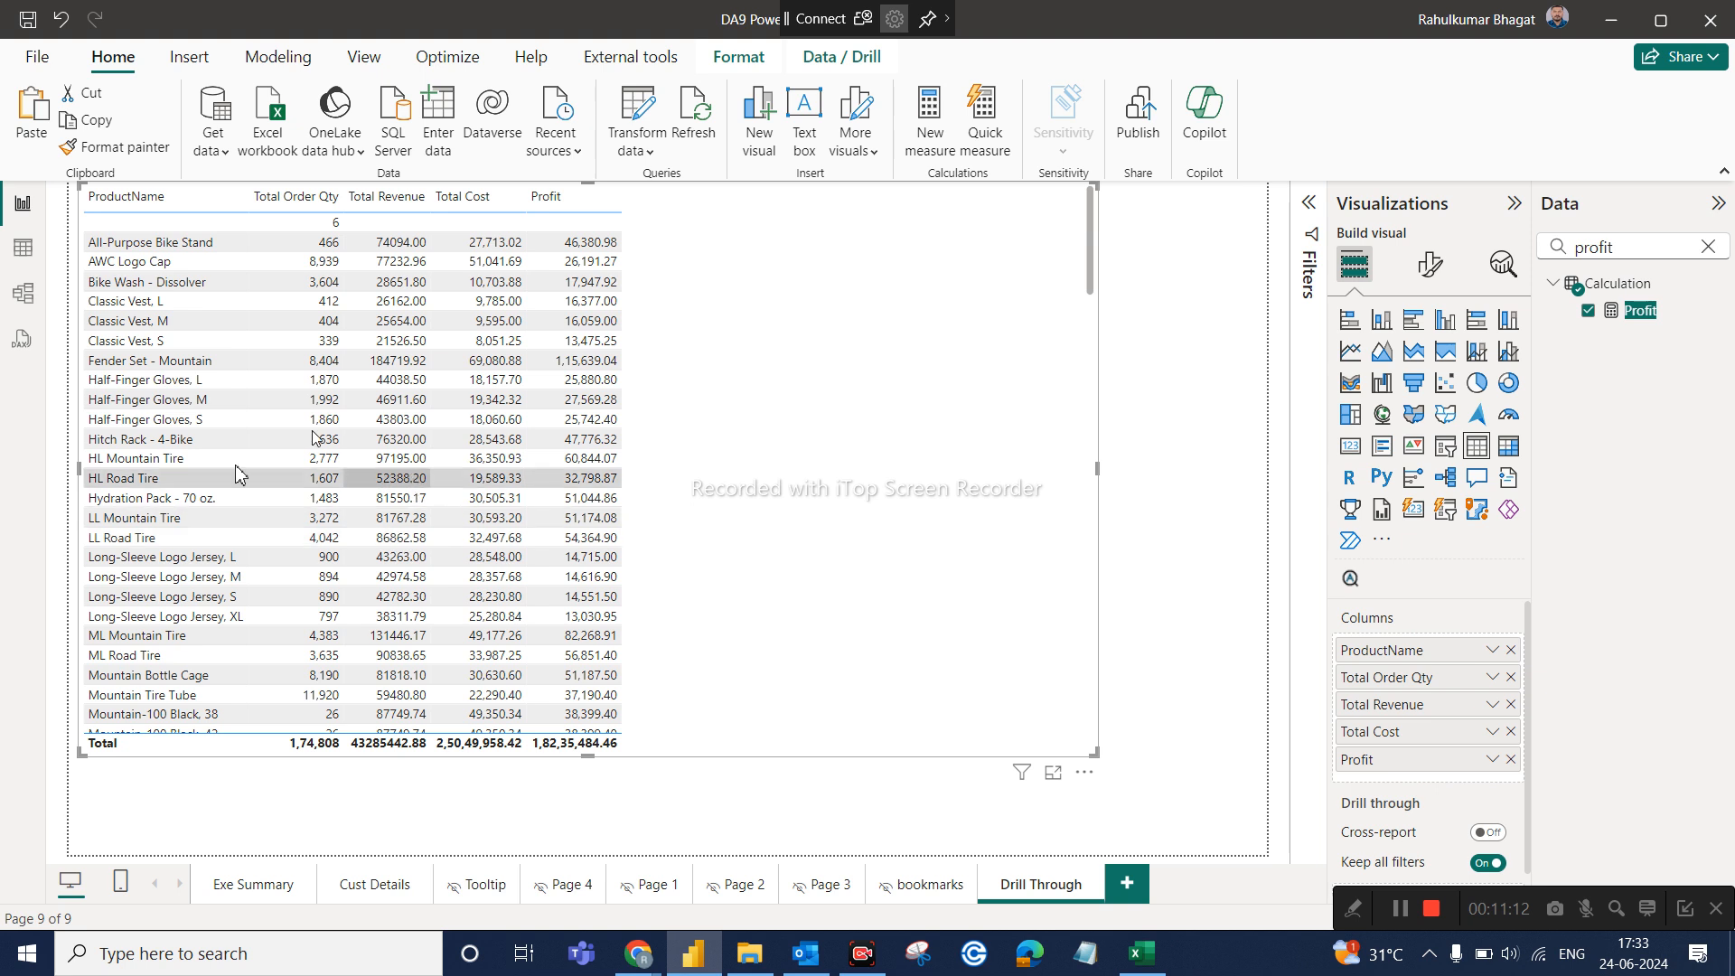
Set ProductName as the drill-through field of the Drill Through page
{"action": "left_click", "coordinate": [255, 890]}
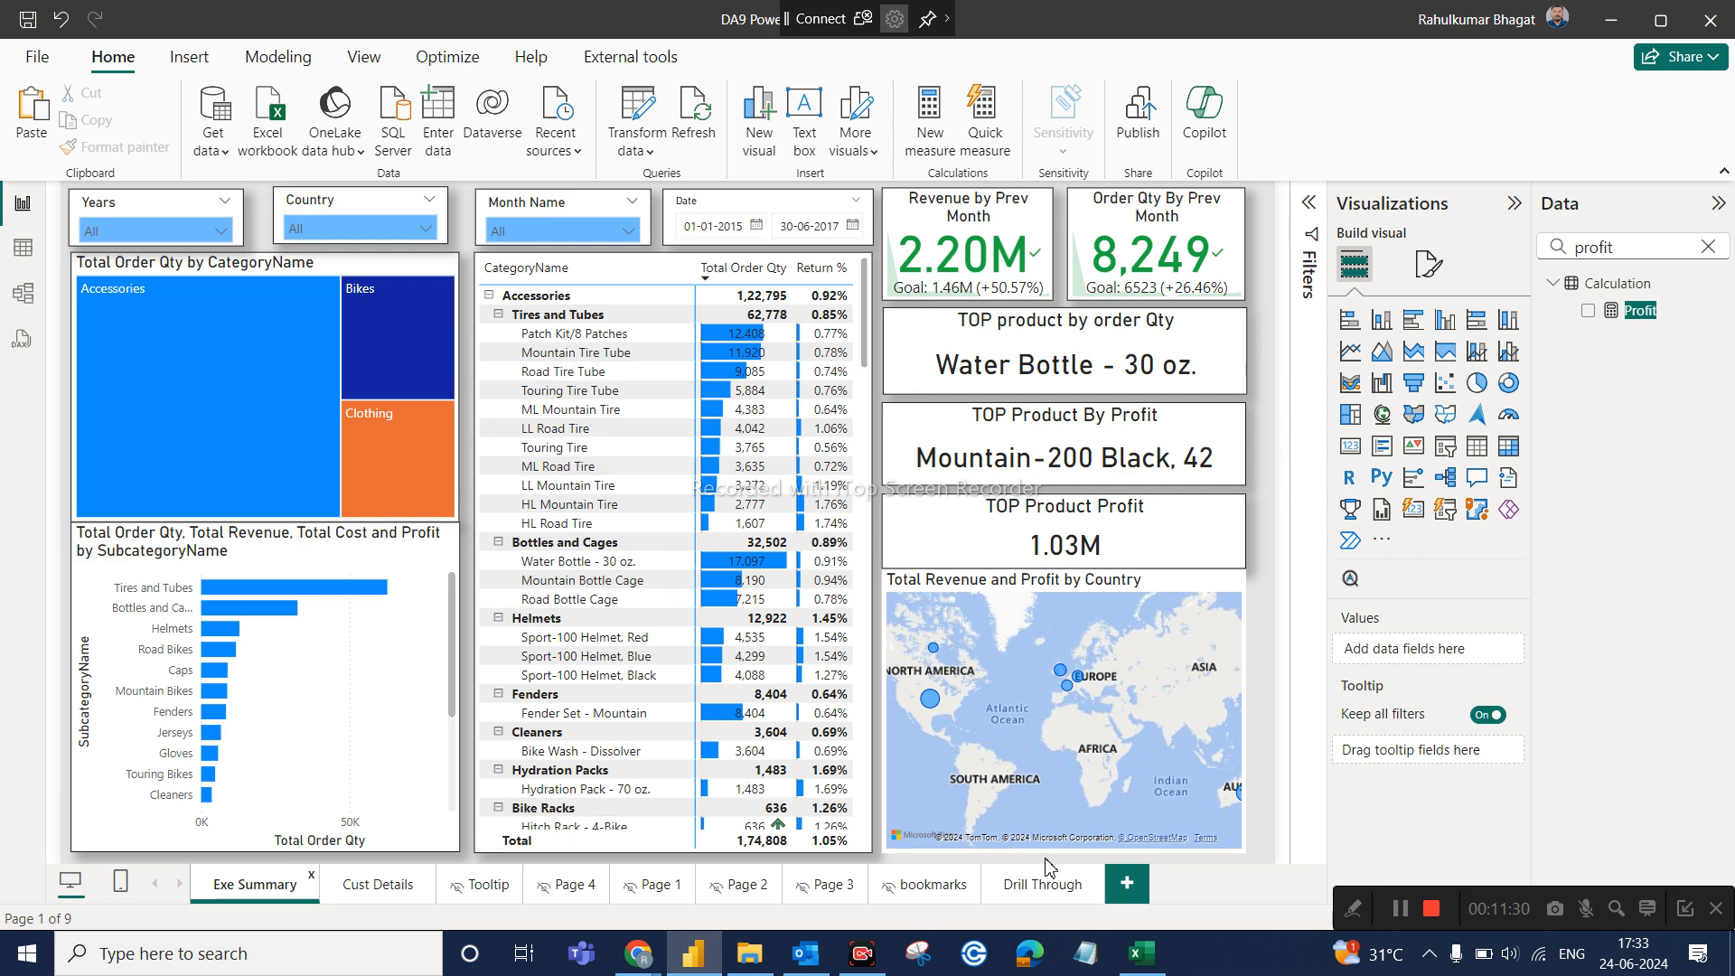
{"action": "left_click", "coordinate": [1039, 885]}
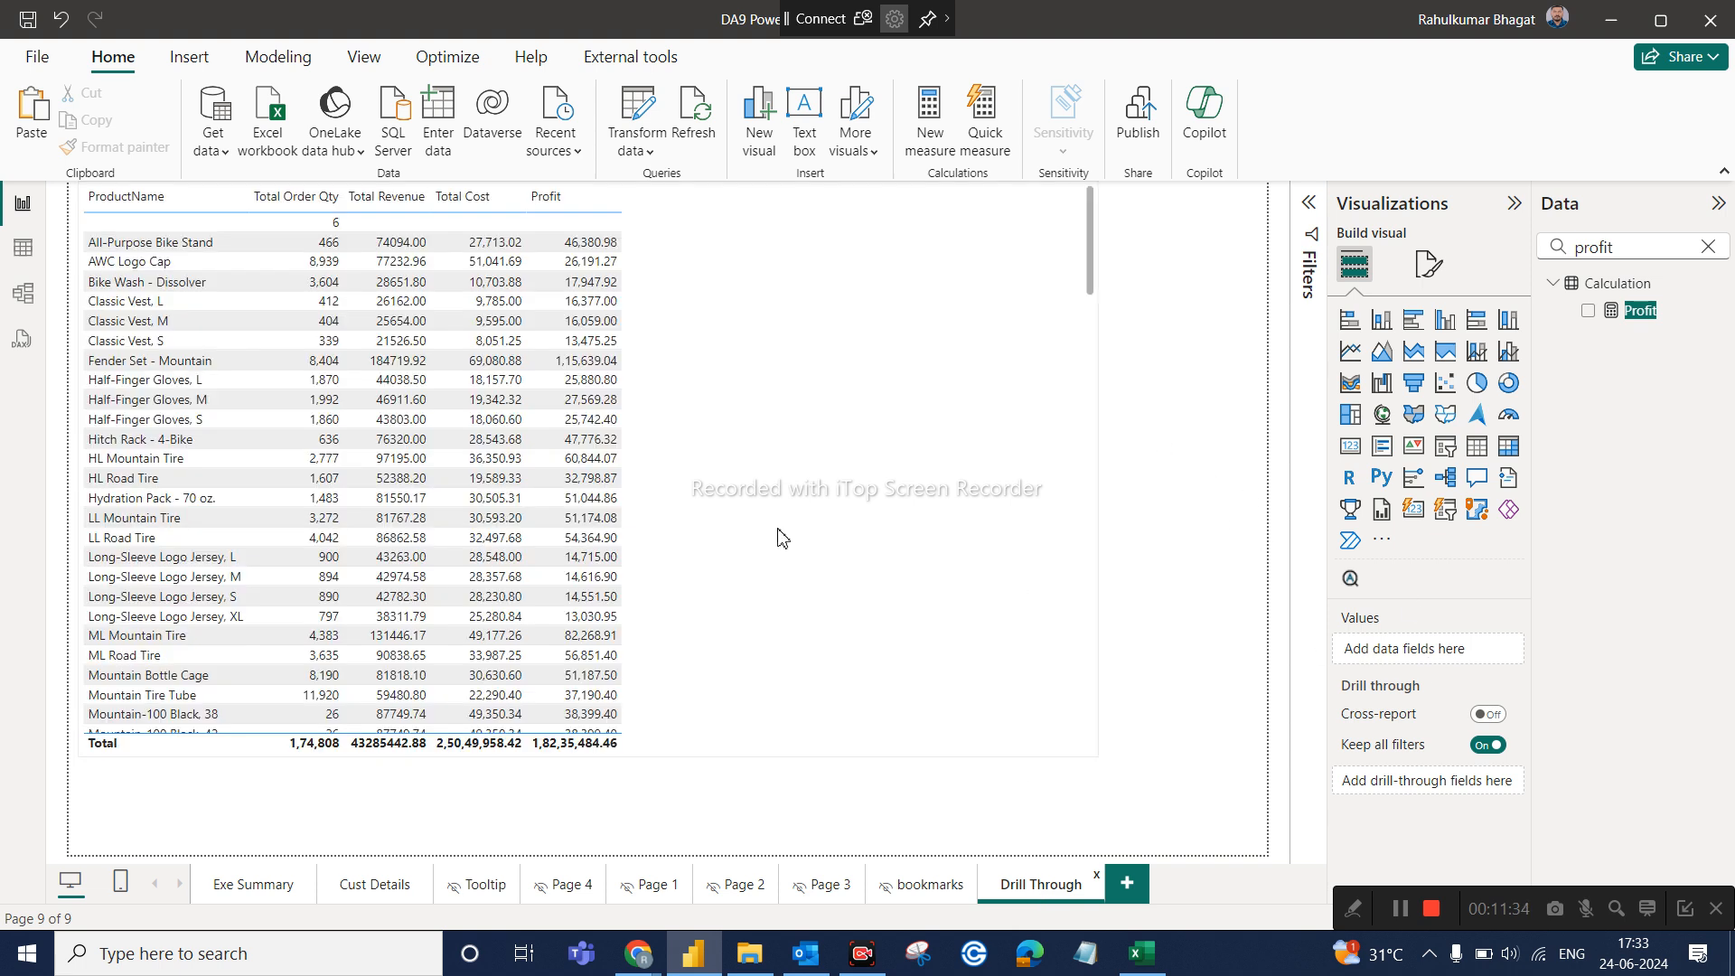
{"action": "left_click", "coordinate": [775, 384]}
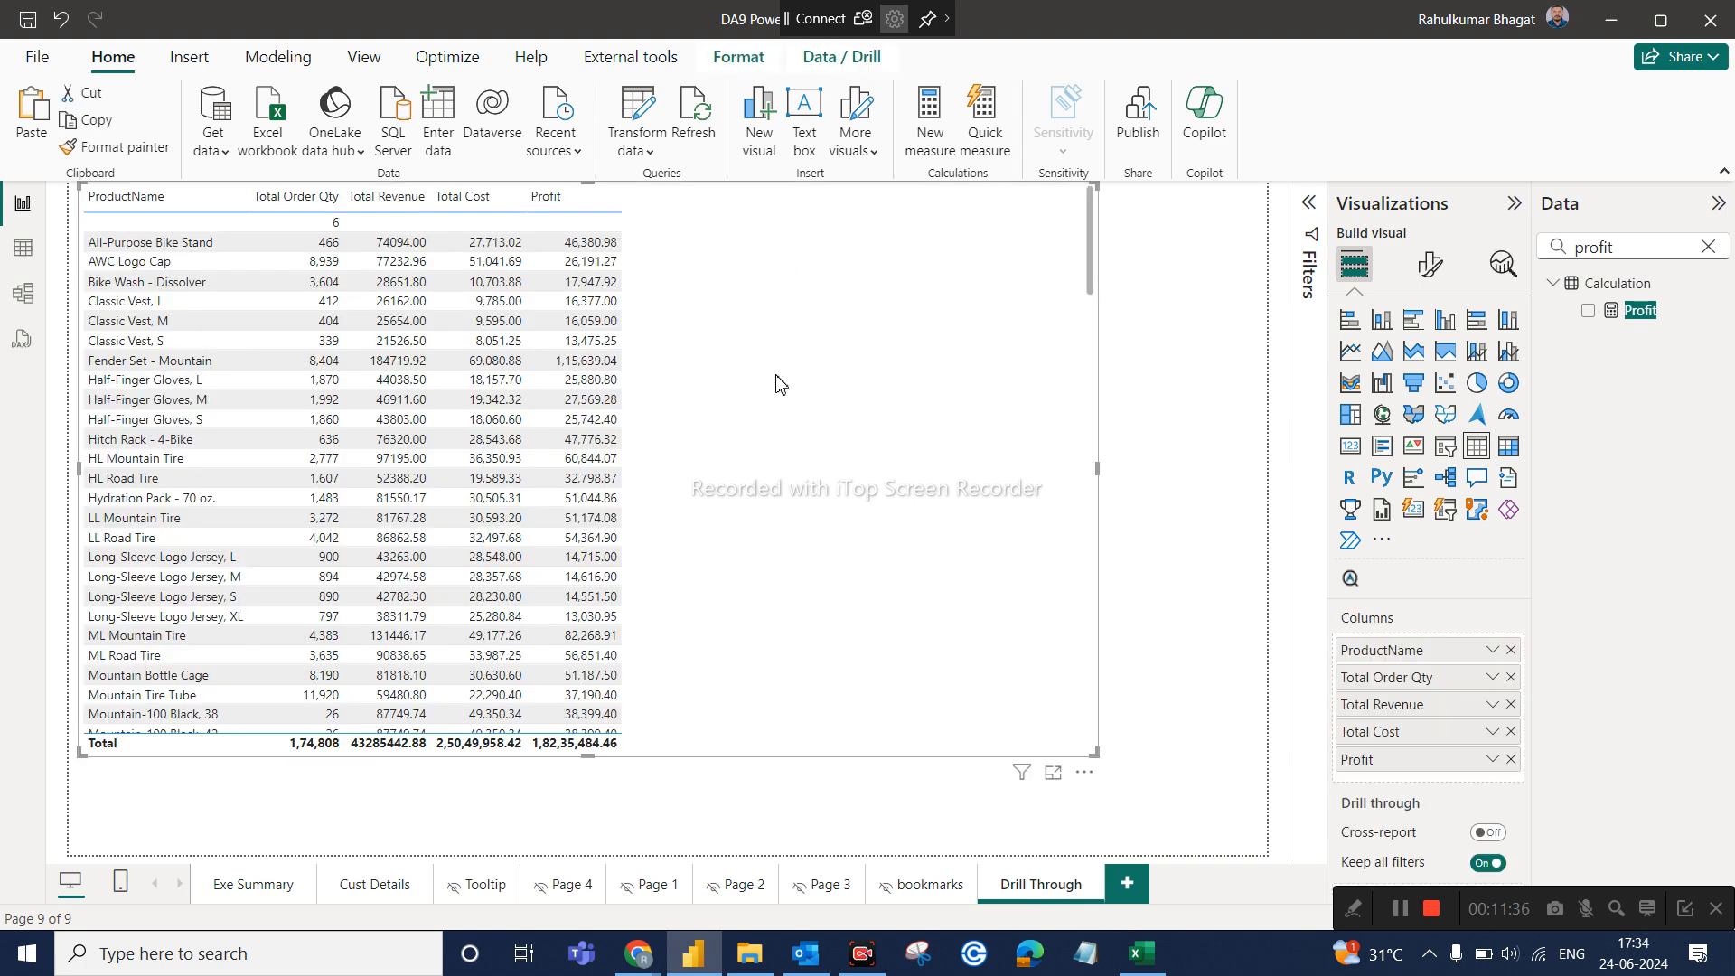
{"action": "left_click", "coordinate": [1129, 734]}
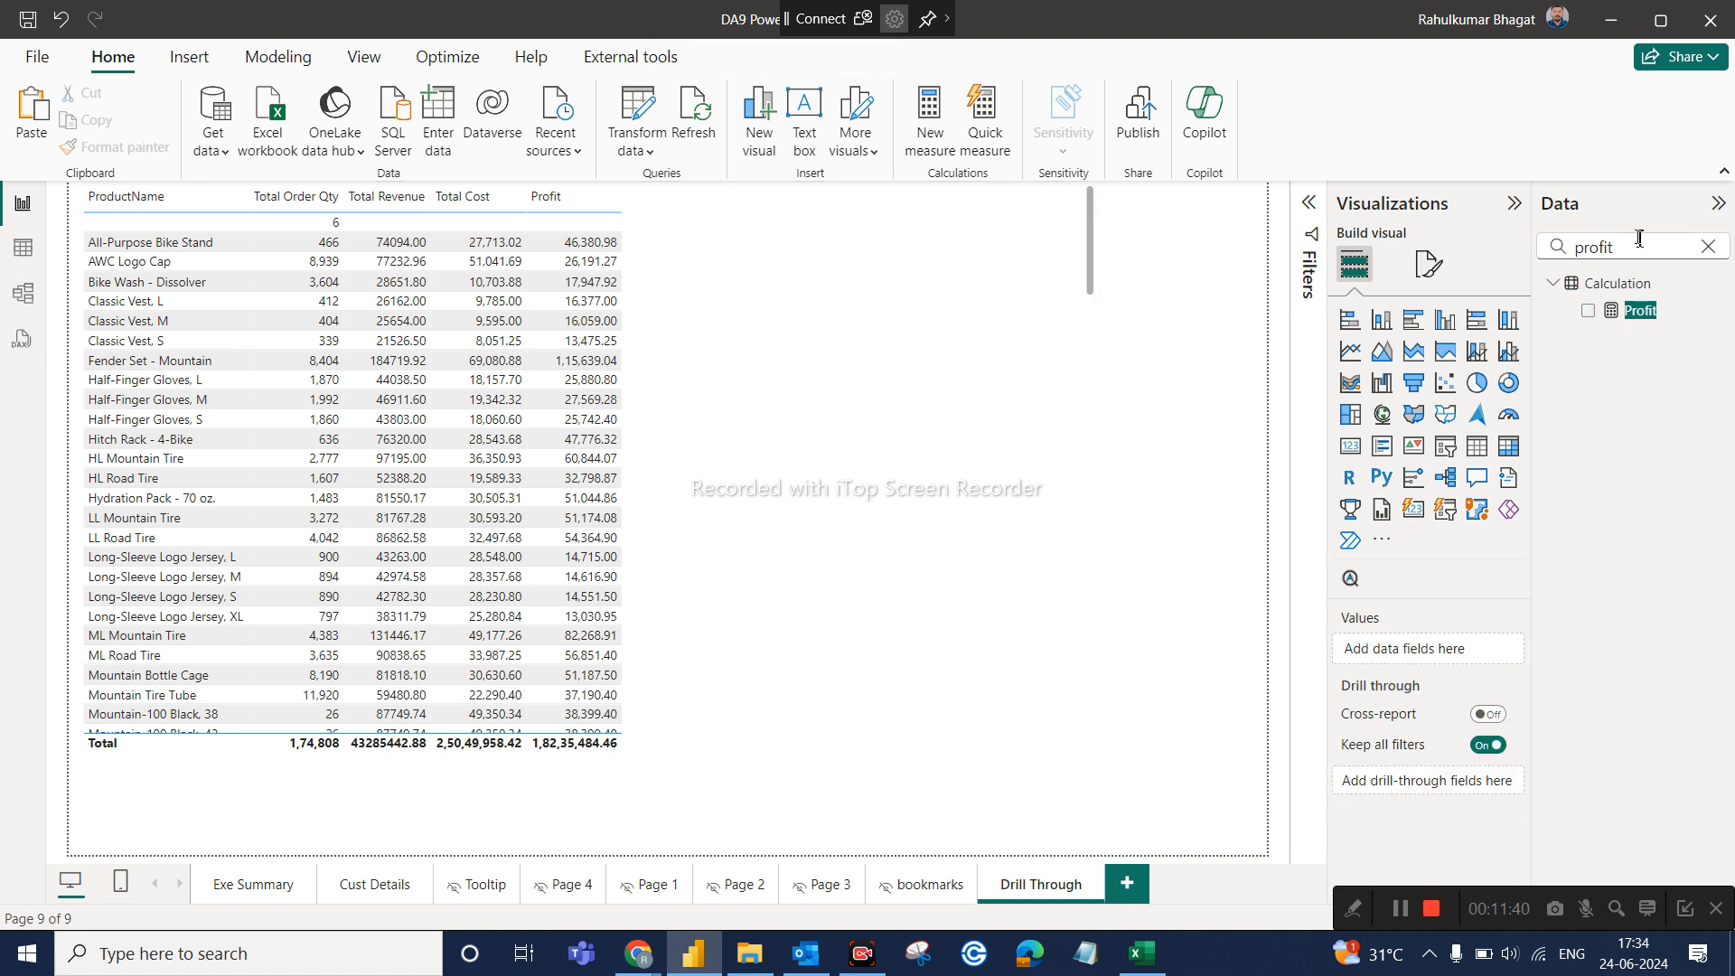
{"action": "double_click", "coordinate": [1604, 249]}
{"action": "type", "text": "prod"}
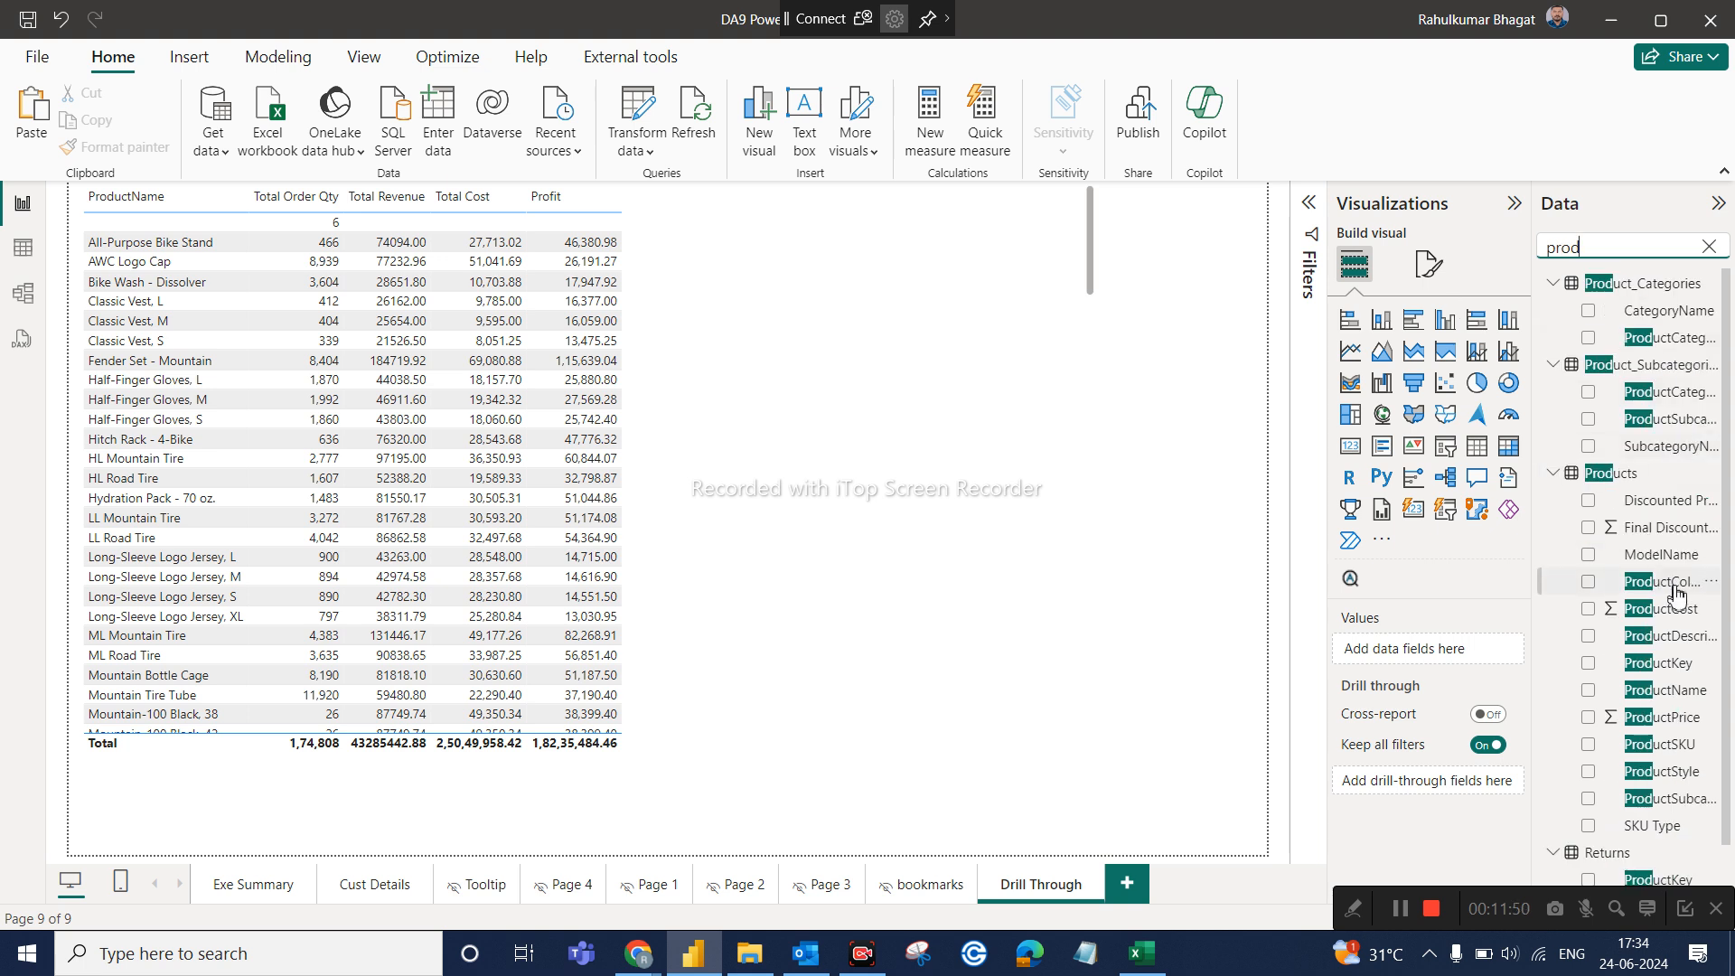
{"action": "left_click_drag", "start_coordinate": [1670, 697], "coordinate": [1476, 798]}
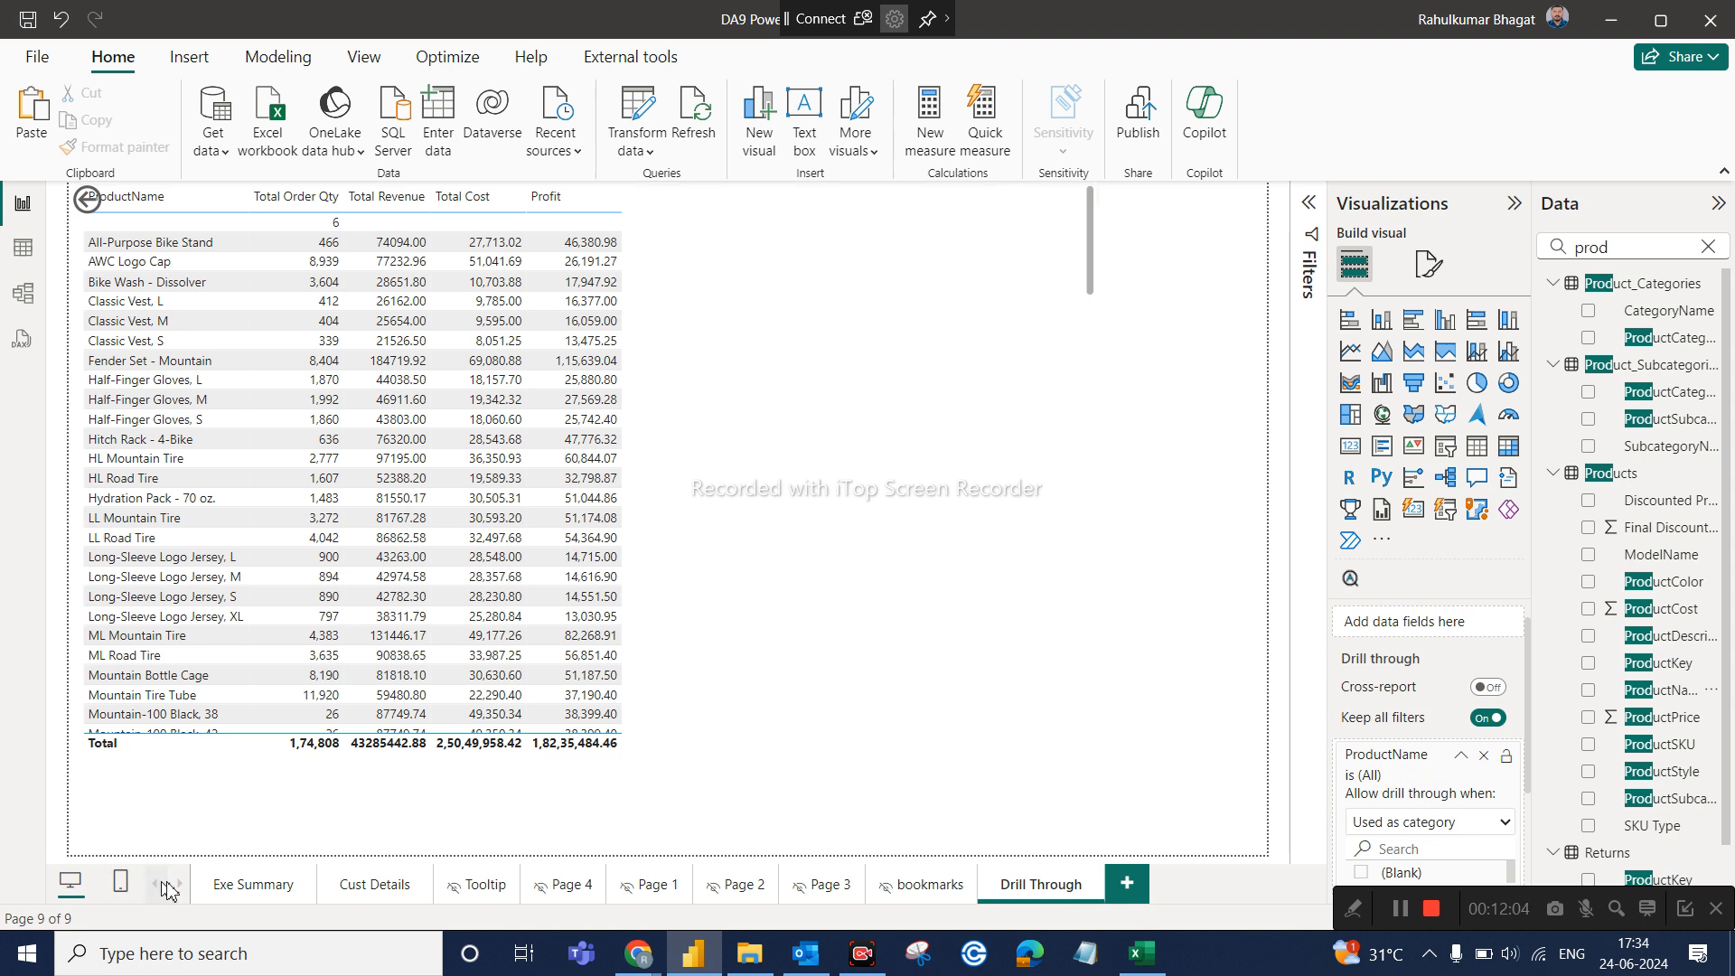
Check the drill-through target offered for the Patch Kit/8 Patches row in the Exe Summary matrix
{"action": "left_click", "coordinate": [237, 894]}
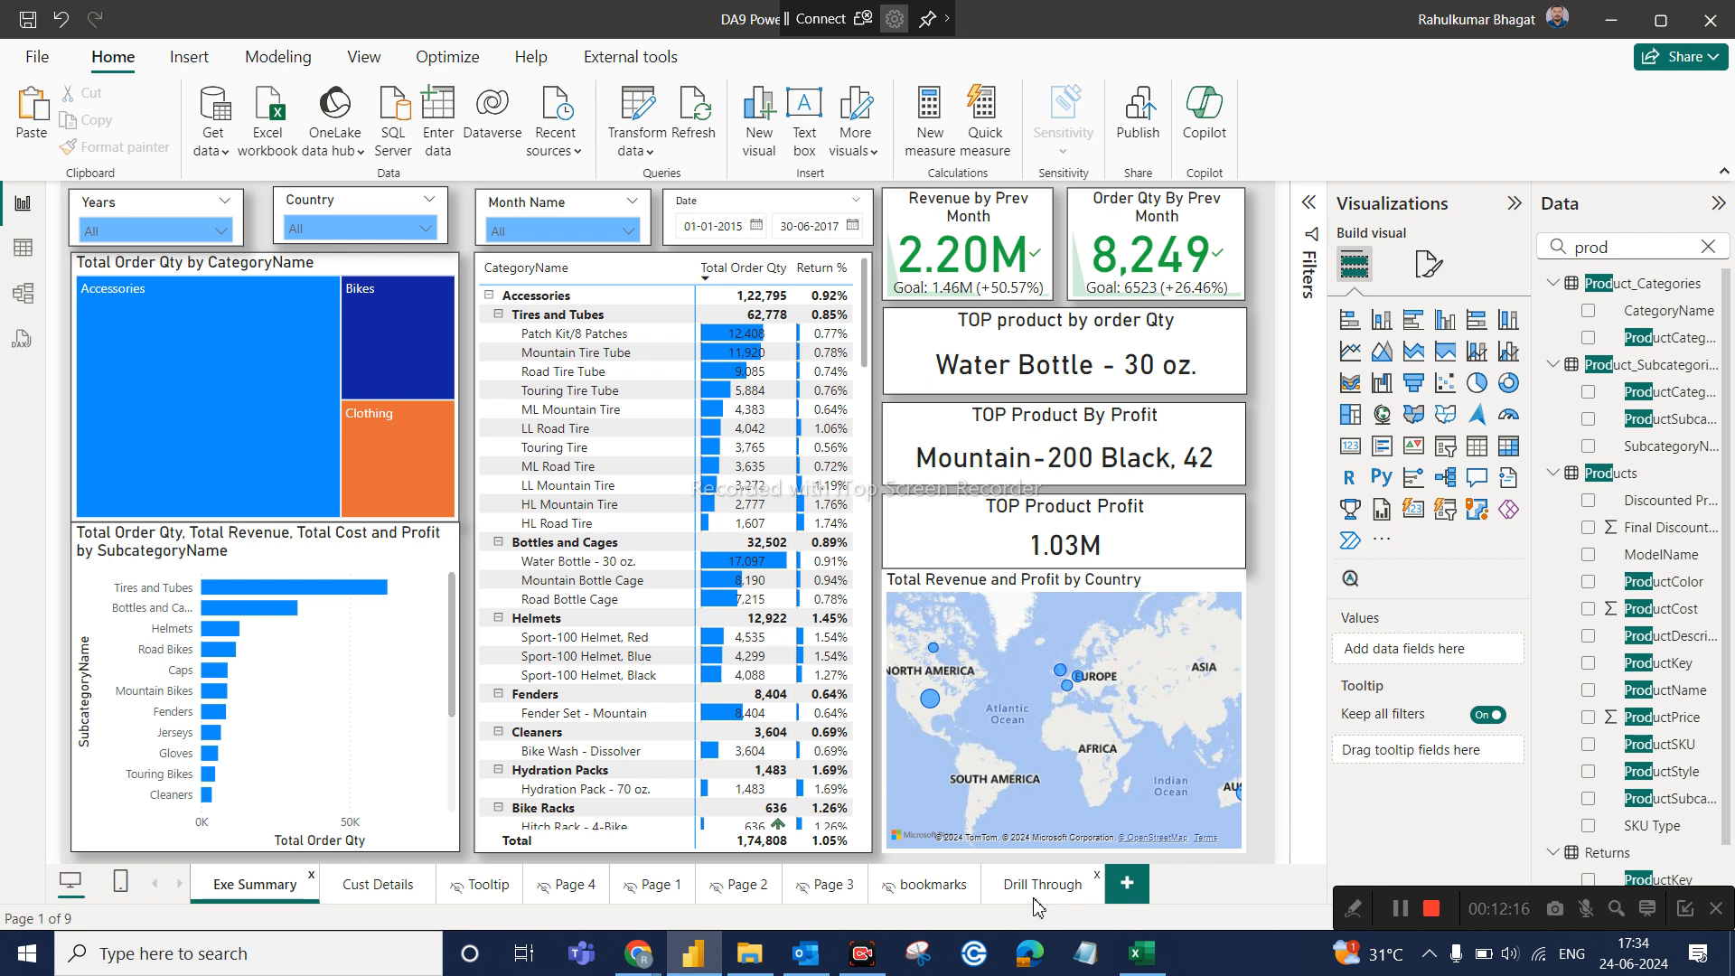
{"action": "right_click", "coordinate": [579, 339]}
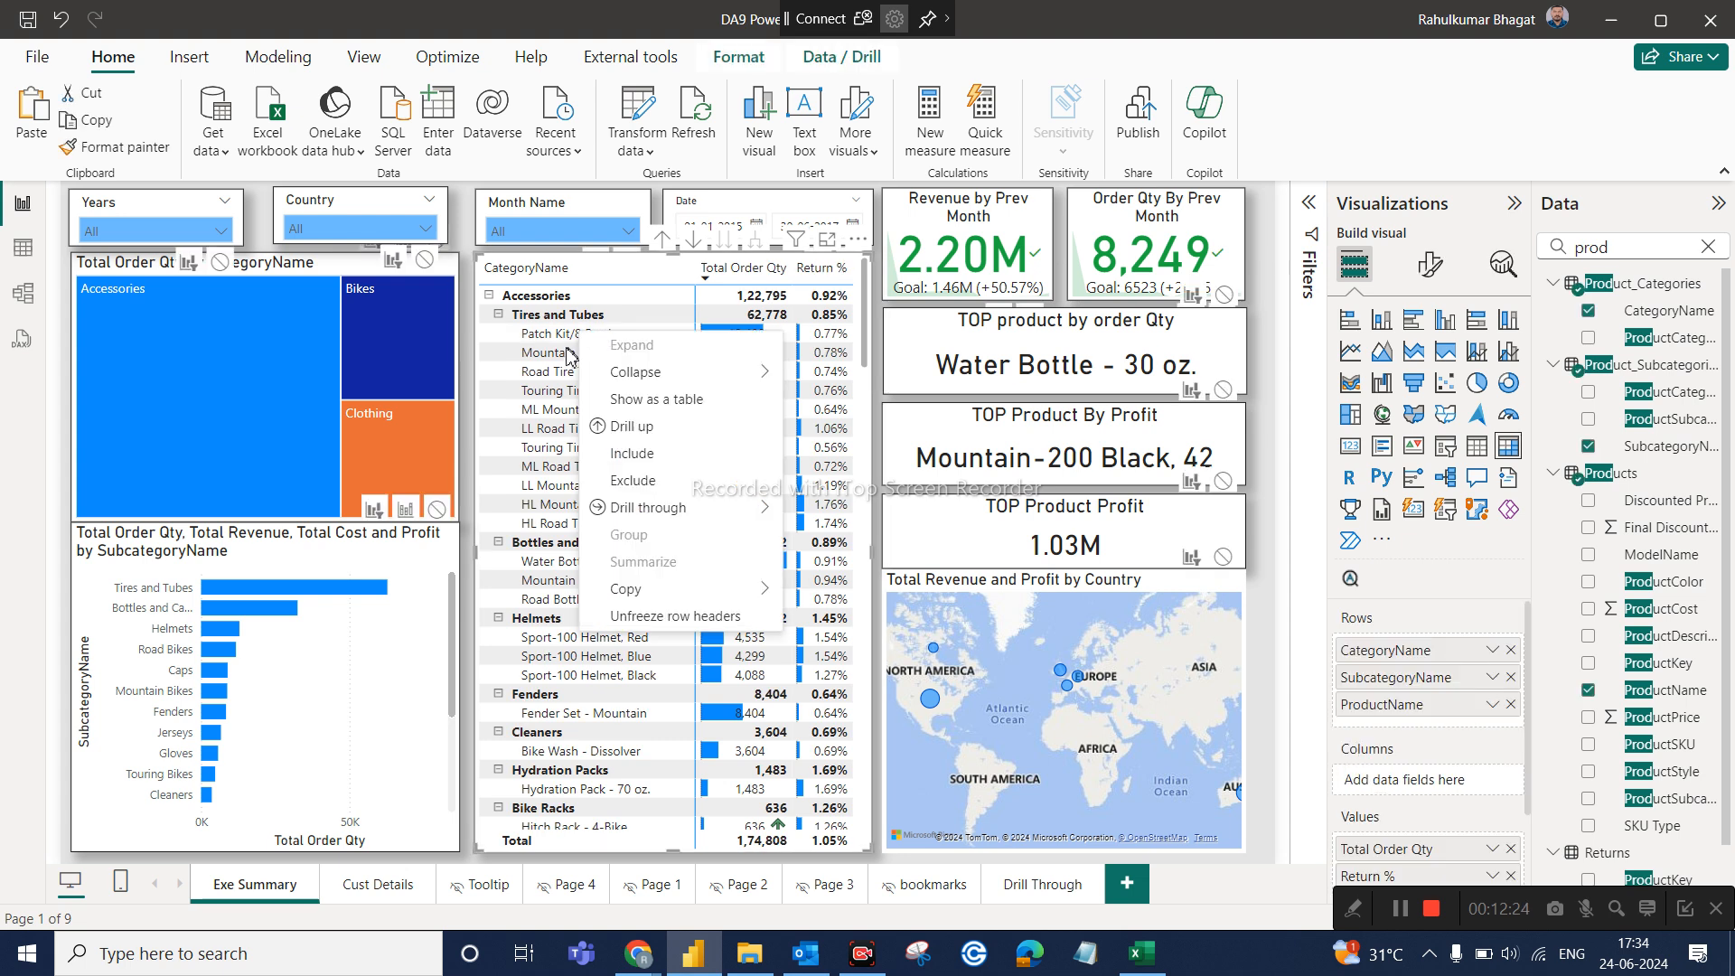
{"action": "mouse_move", "coordinate": [650, 512]}
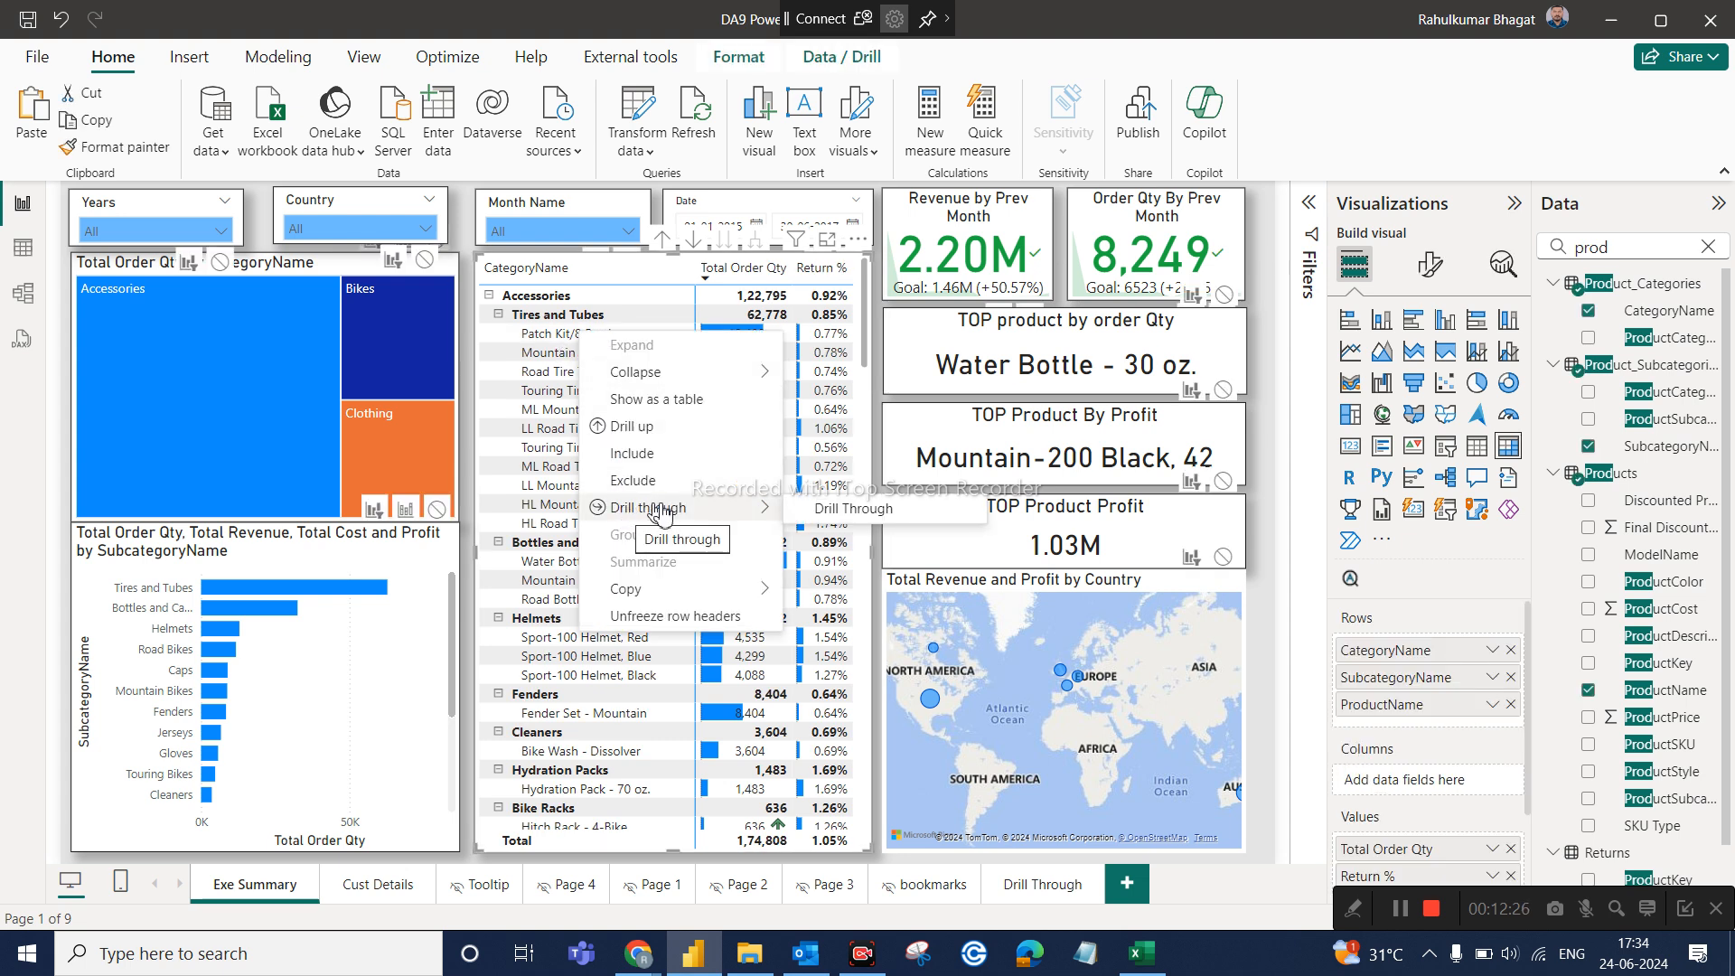
Remove ProductName from the Drill Through page's drill-through fields, and check the options offered for the Touring Tire Tube row on Exe Summary
{"action": "left_click", "coordinate": [1042, 886]}
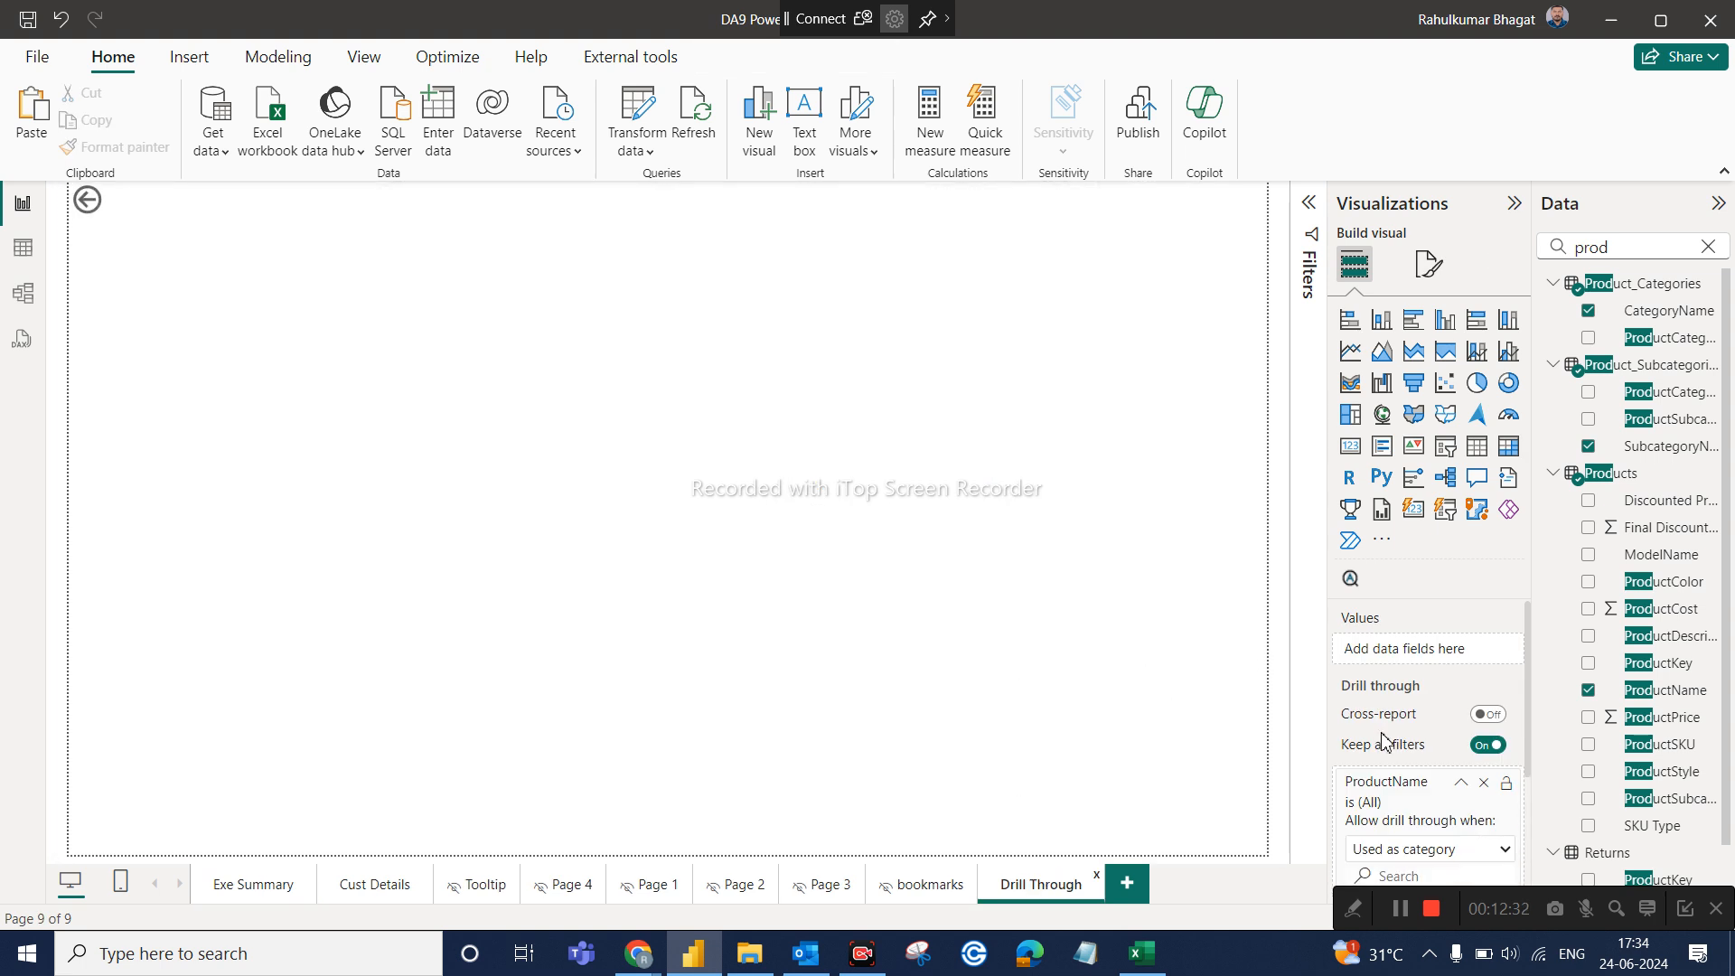
{"action": "left_click", "coordinate": [1486, 786]}
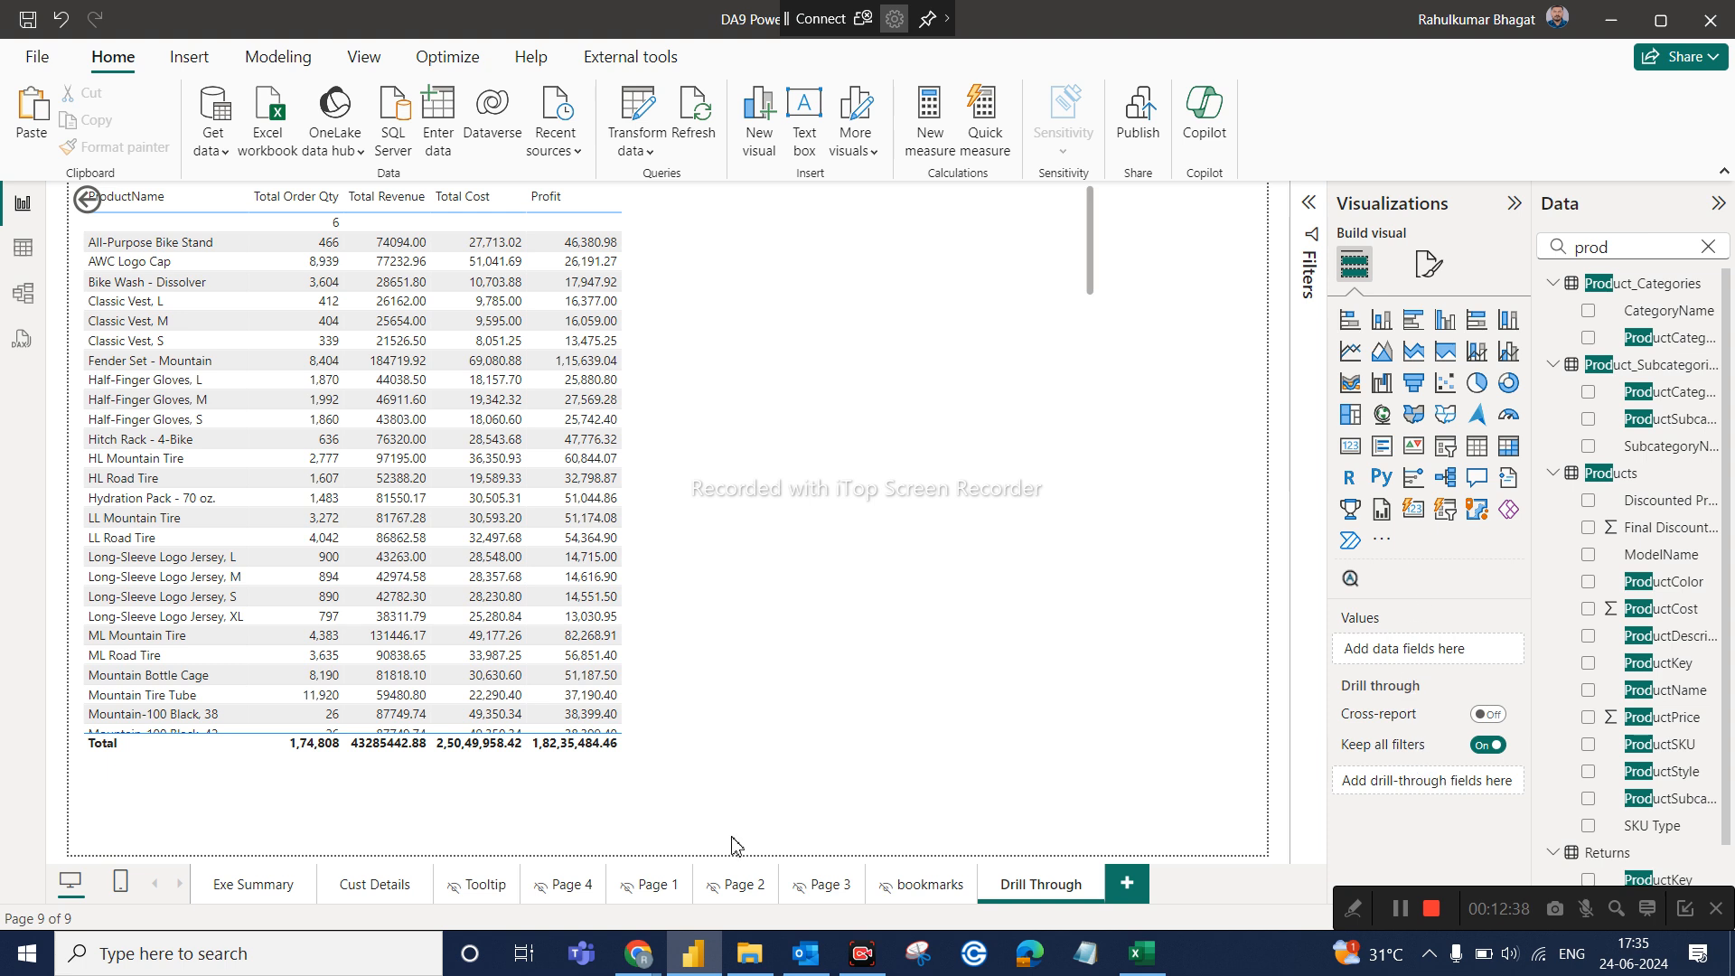
{"action": "left_click", "coordinate": [278, 895]}
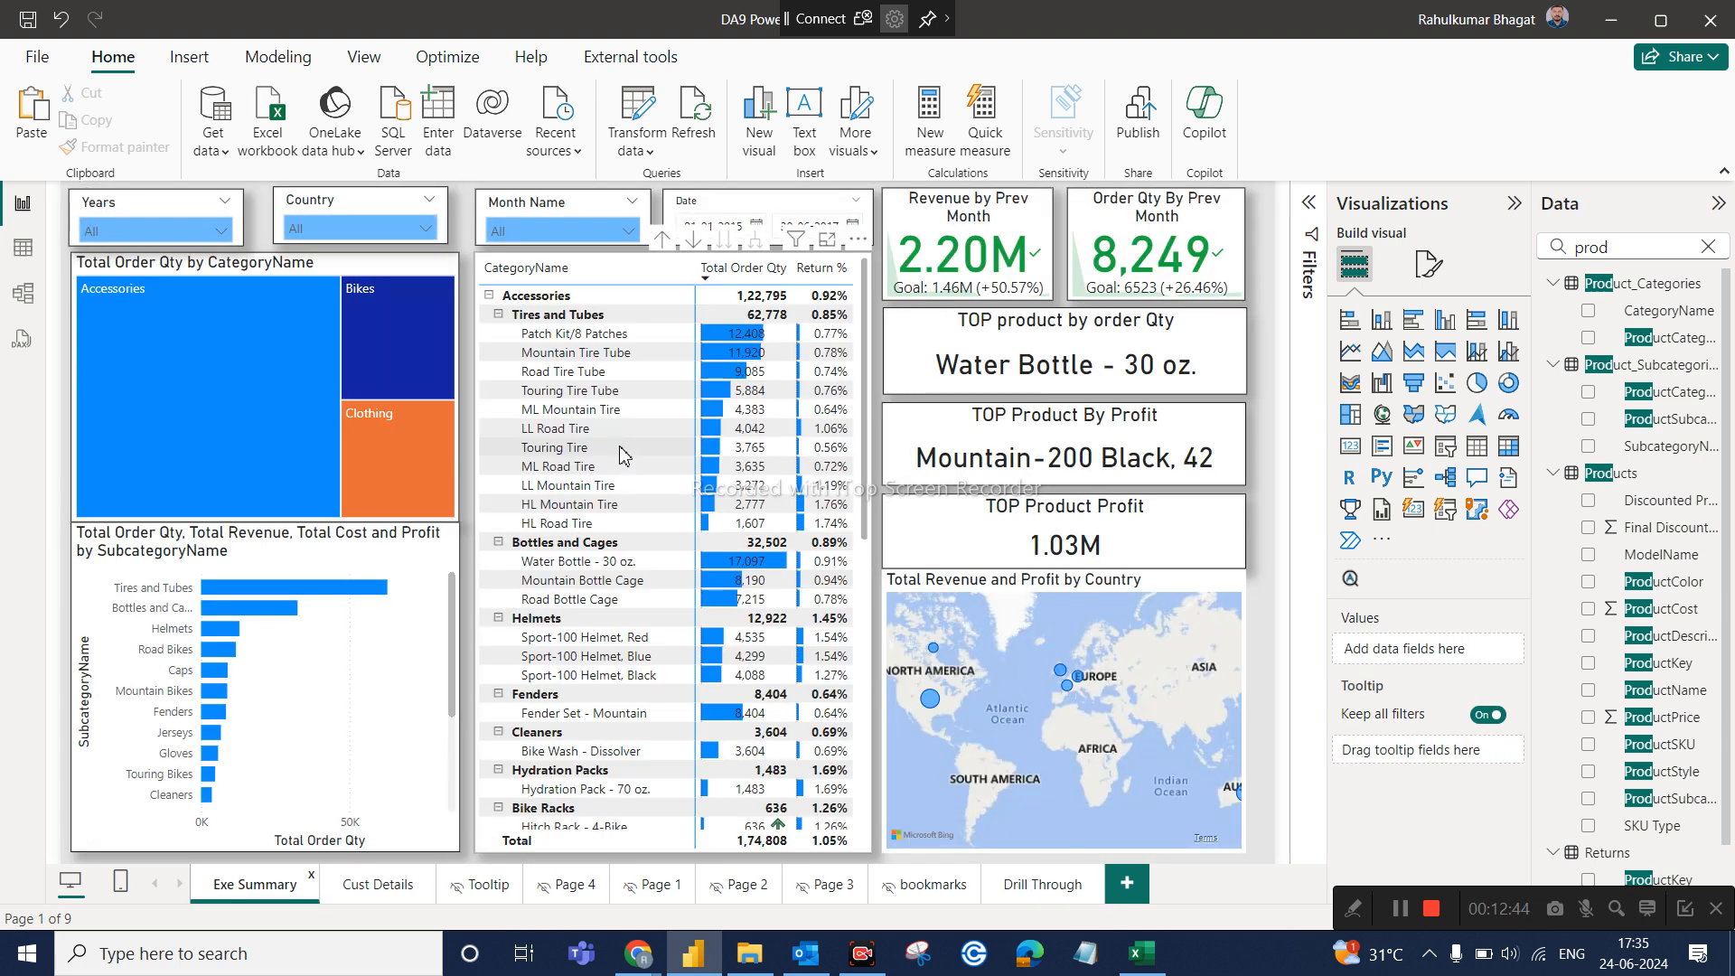
{"action": "right_click", "coordinate": [610, 395]}
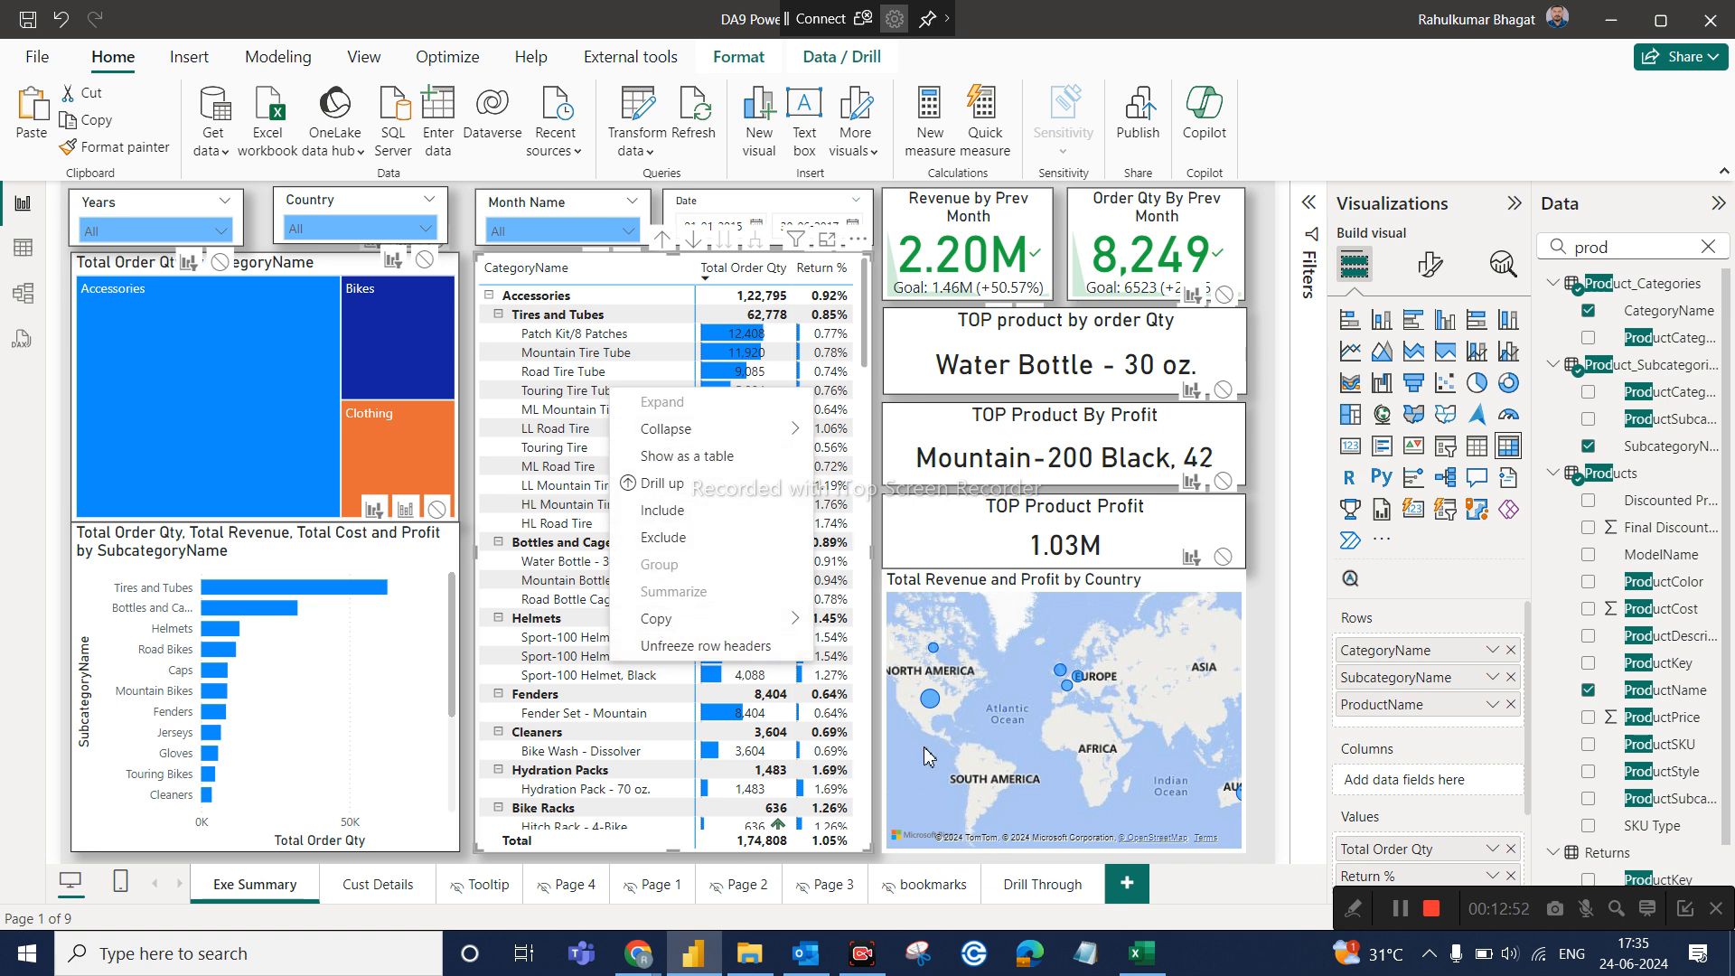
{"action": "mouse_move", "coordinate": [794, 620]}
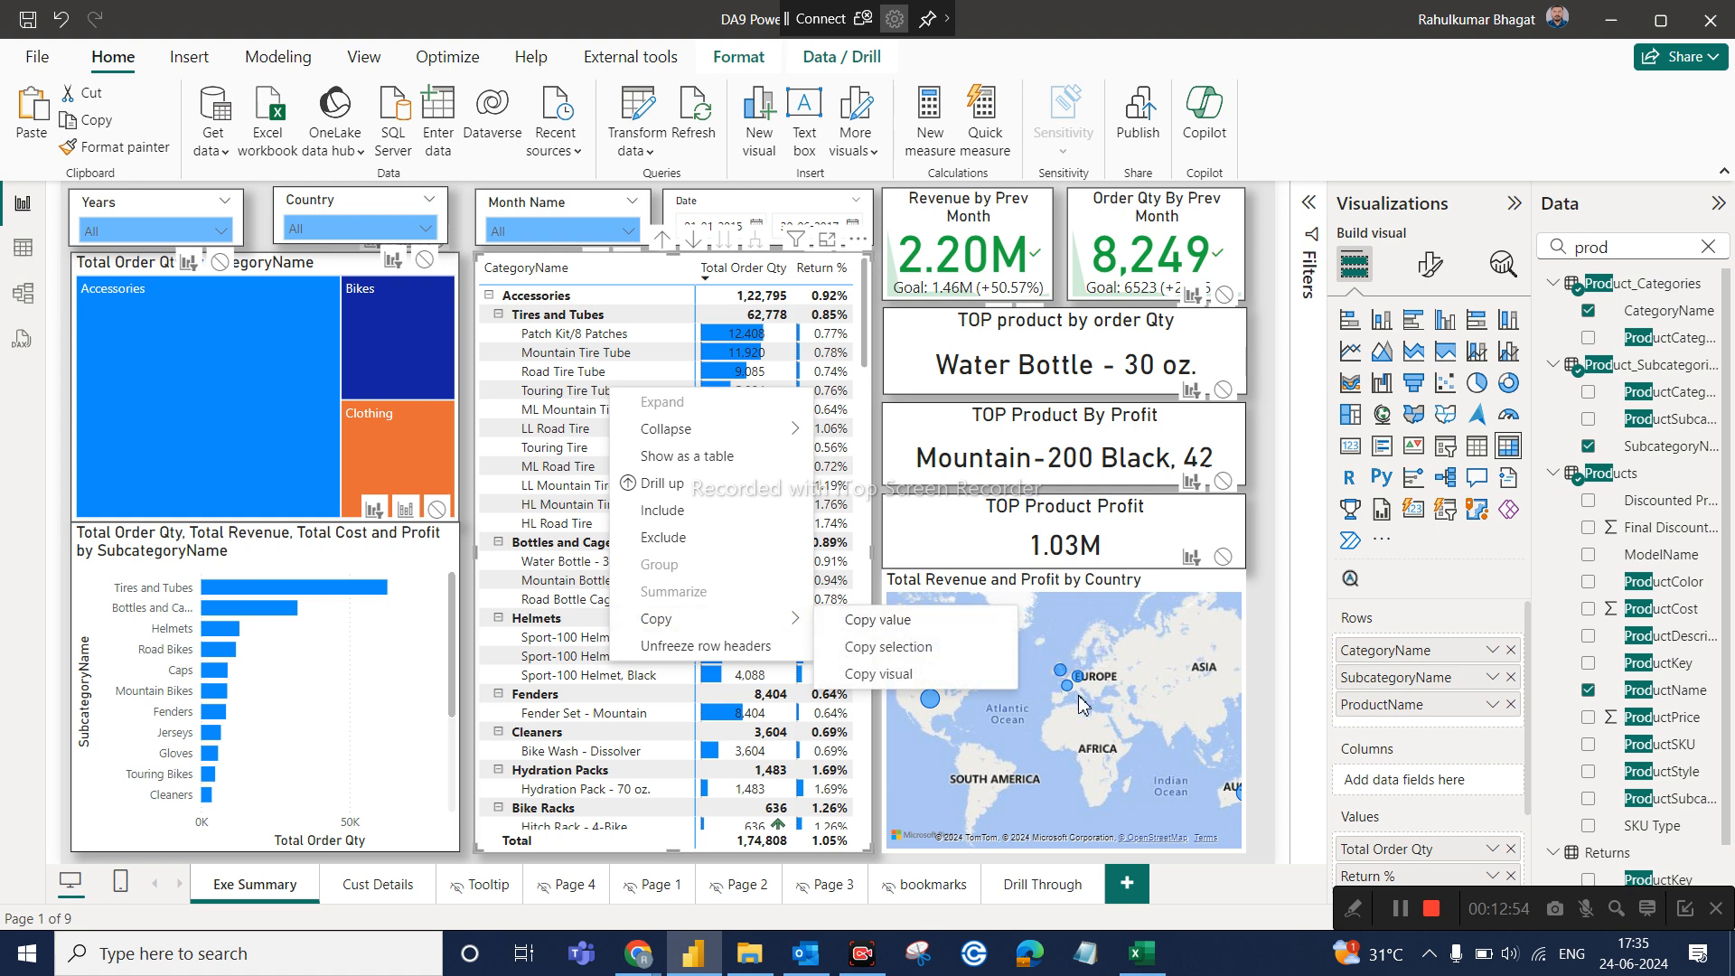
{"action": "left_click", "coordinate": [1041, 892]}
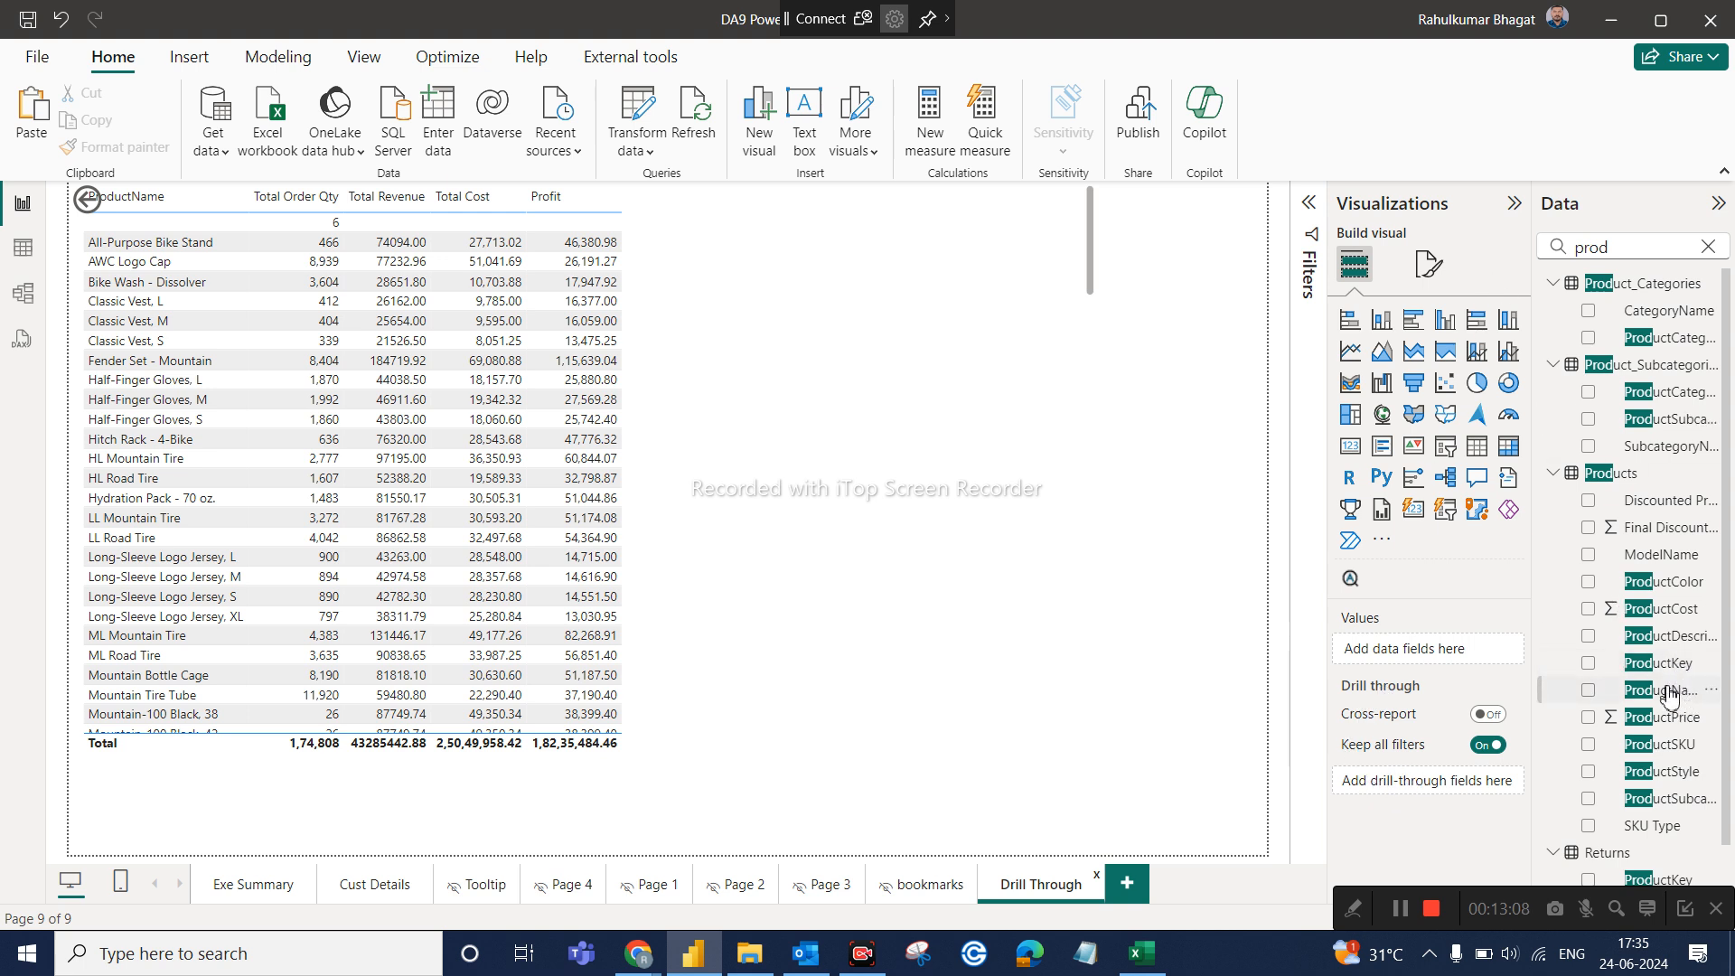
Add ProductName as the drill-through field of the Drill Through page, deleting the stray ProductName table placed on its canvas
{"action": "left_click_drag", "start_coordinate": [1667, 694], "coordinate": [1473, 655]}
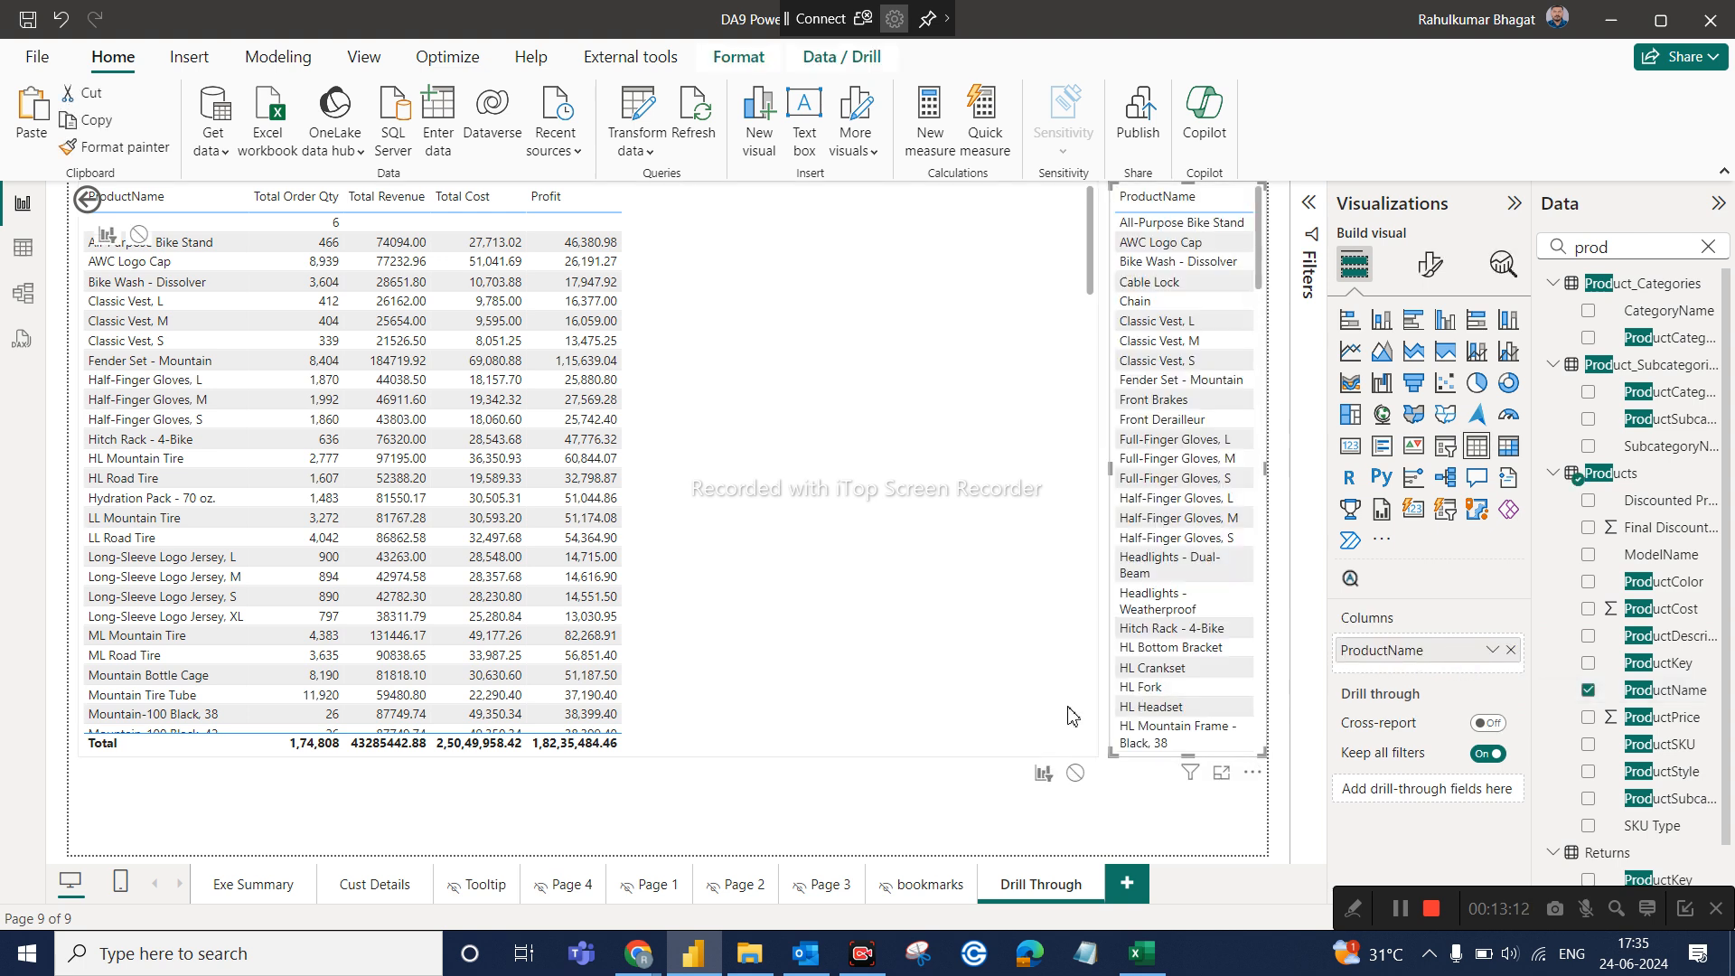
{"action": "key", "text": "Delete"}
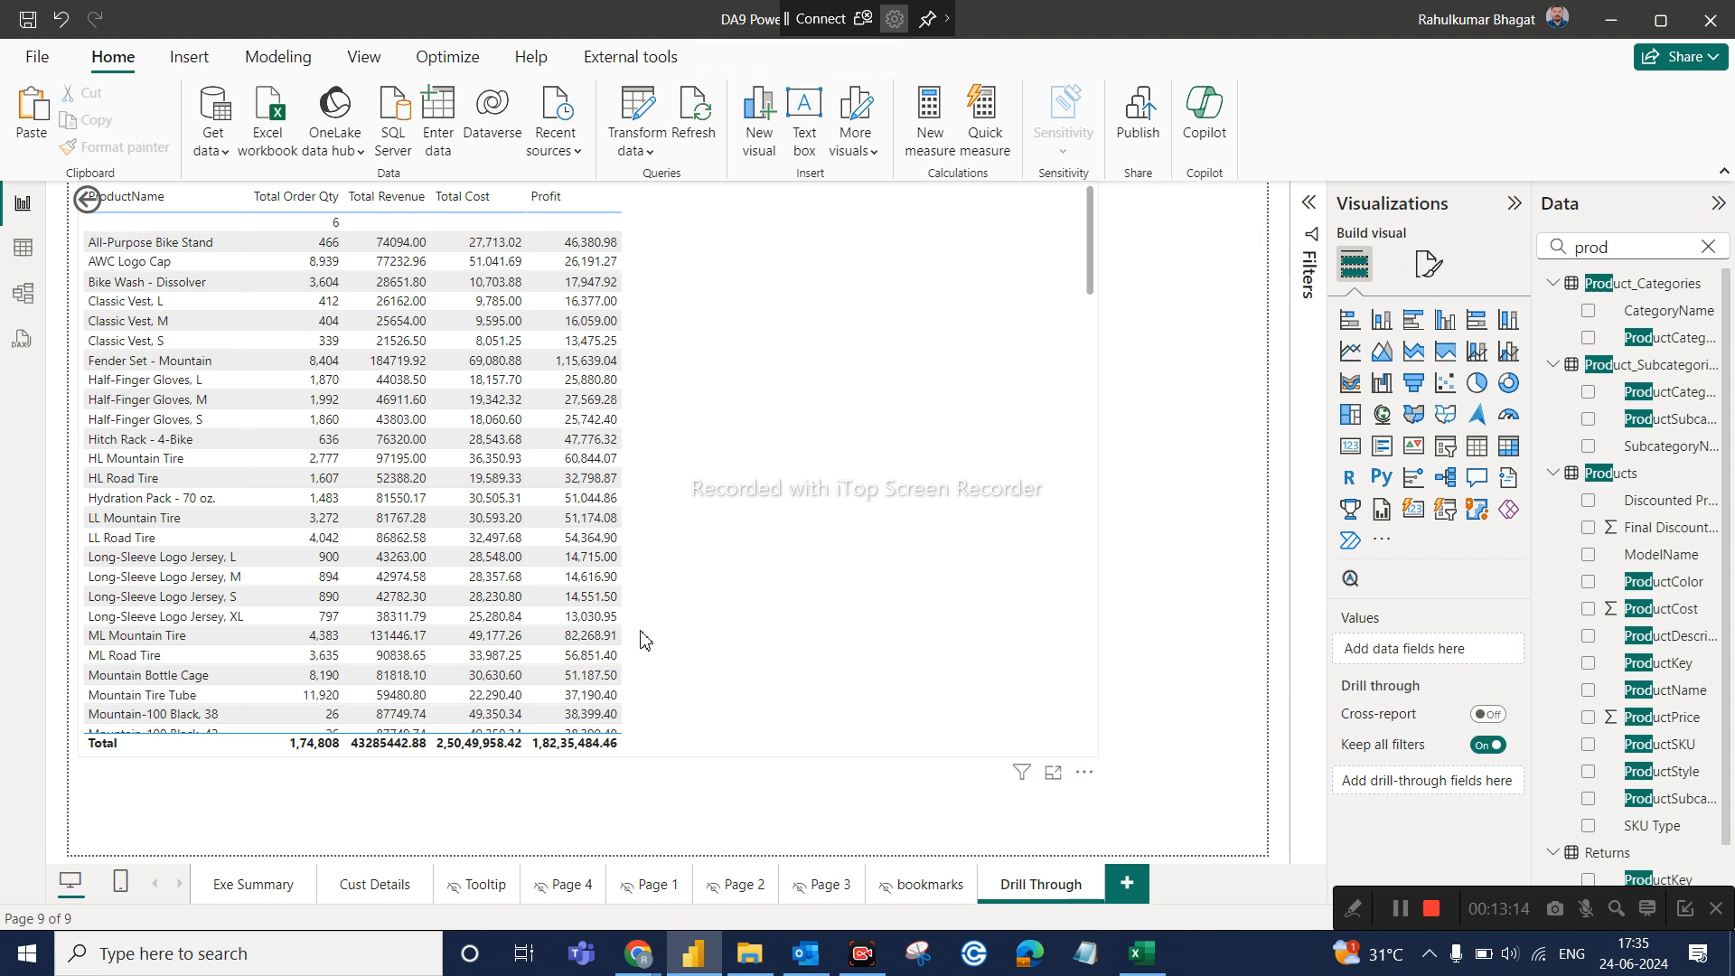
{"action": "left_click", "coordinate": [1202, 651]}
{"action": "left_click_drag", "start_coordinate": [1661, 690], "coordinate": [1432, 782]}
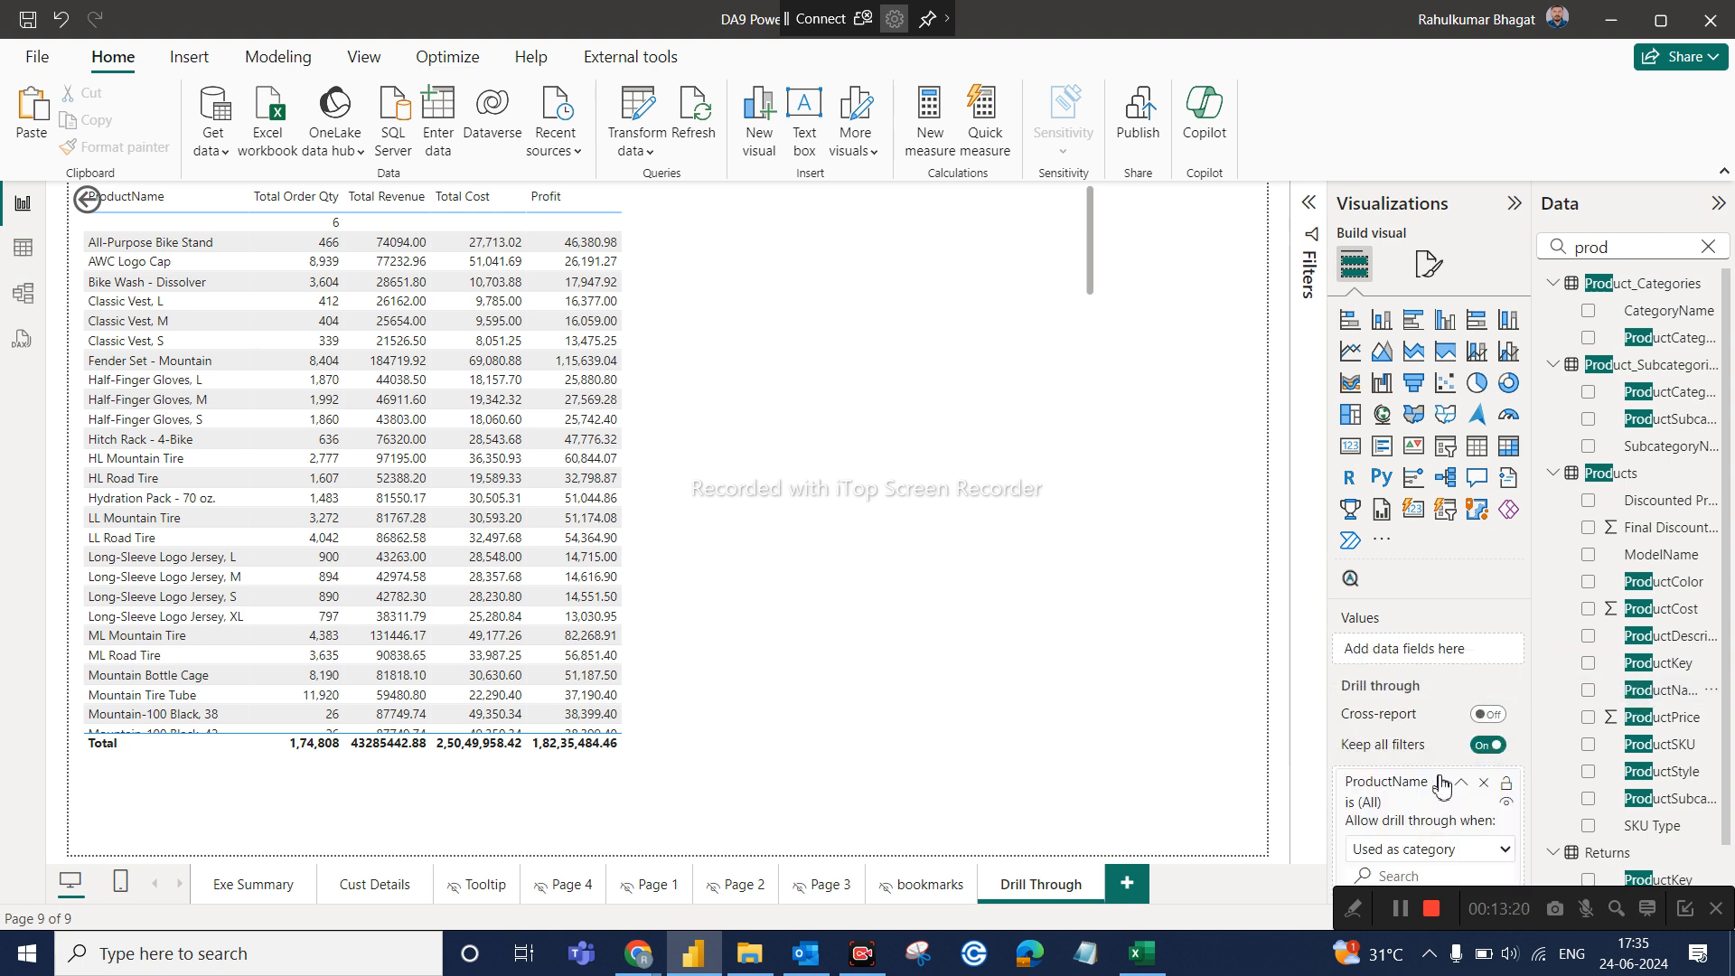
Drill through from the Mountain Tire Tube row of the Exe Summary matrix to the Drill Through page, and return to Exe Summary
{"action": "left_click", "coordinate": [260, 890]}
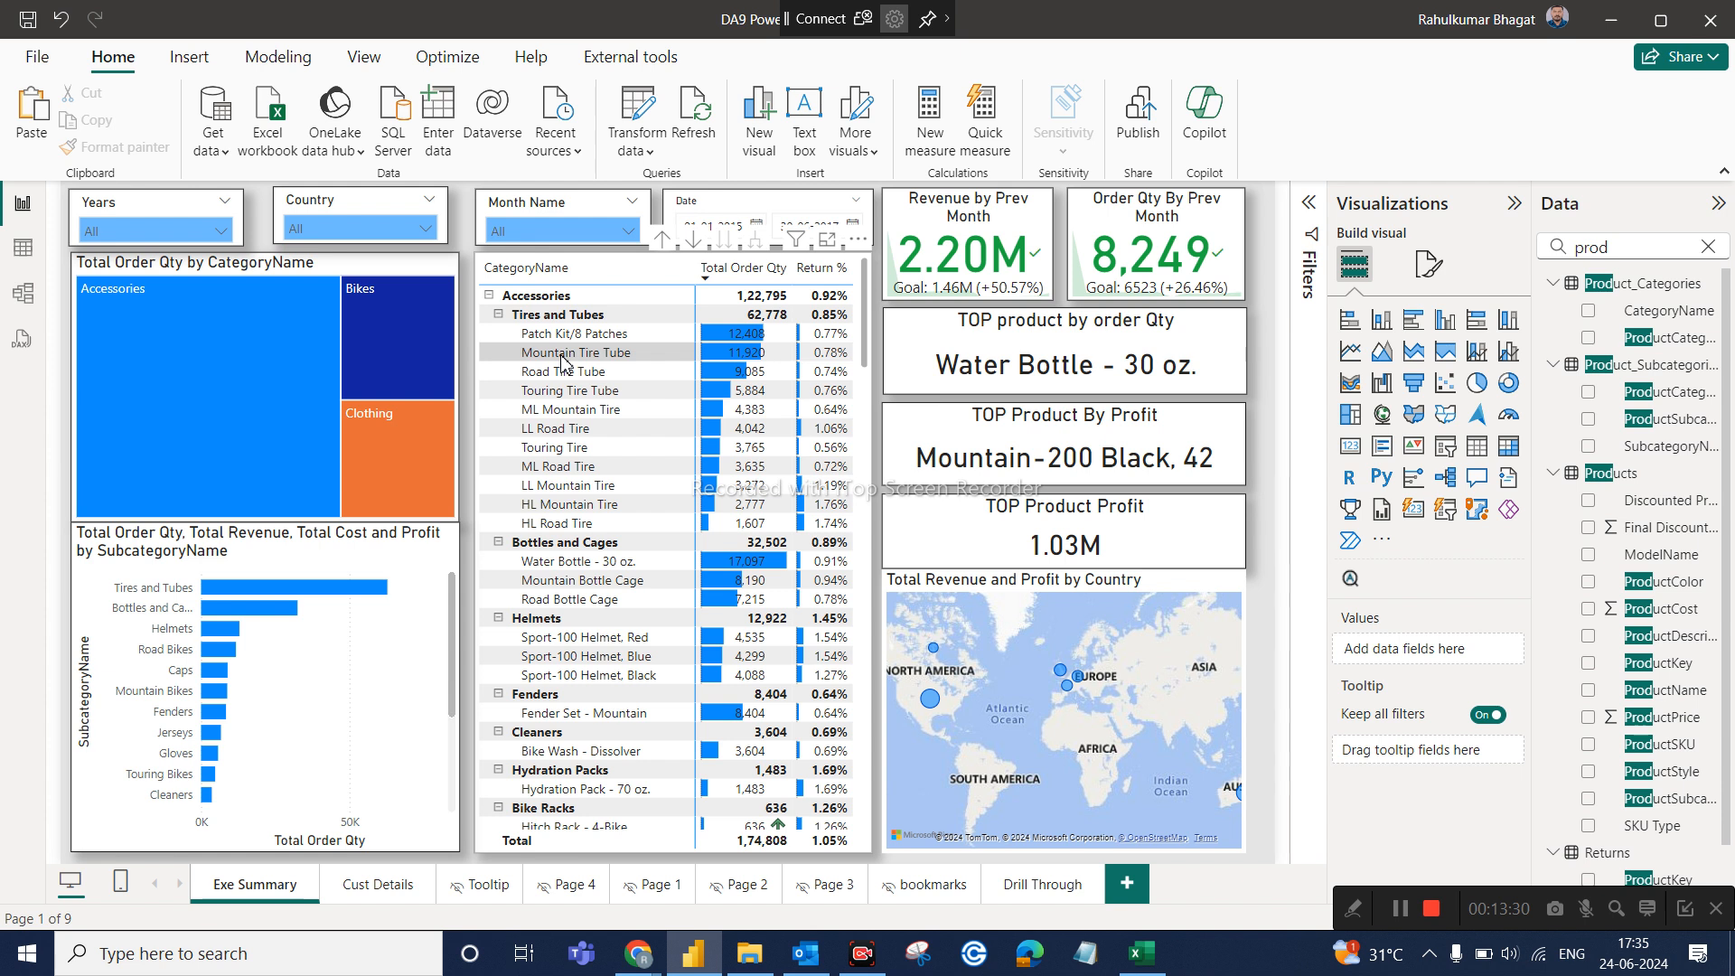
{"action": "right_click", "coordinate": [563, 362]}
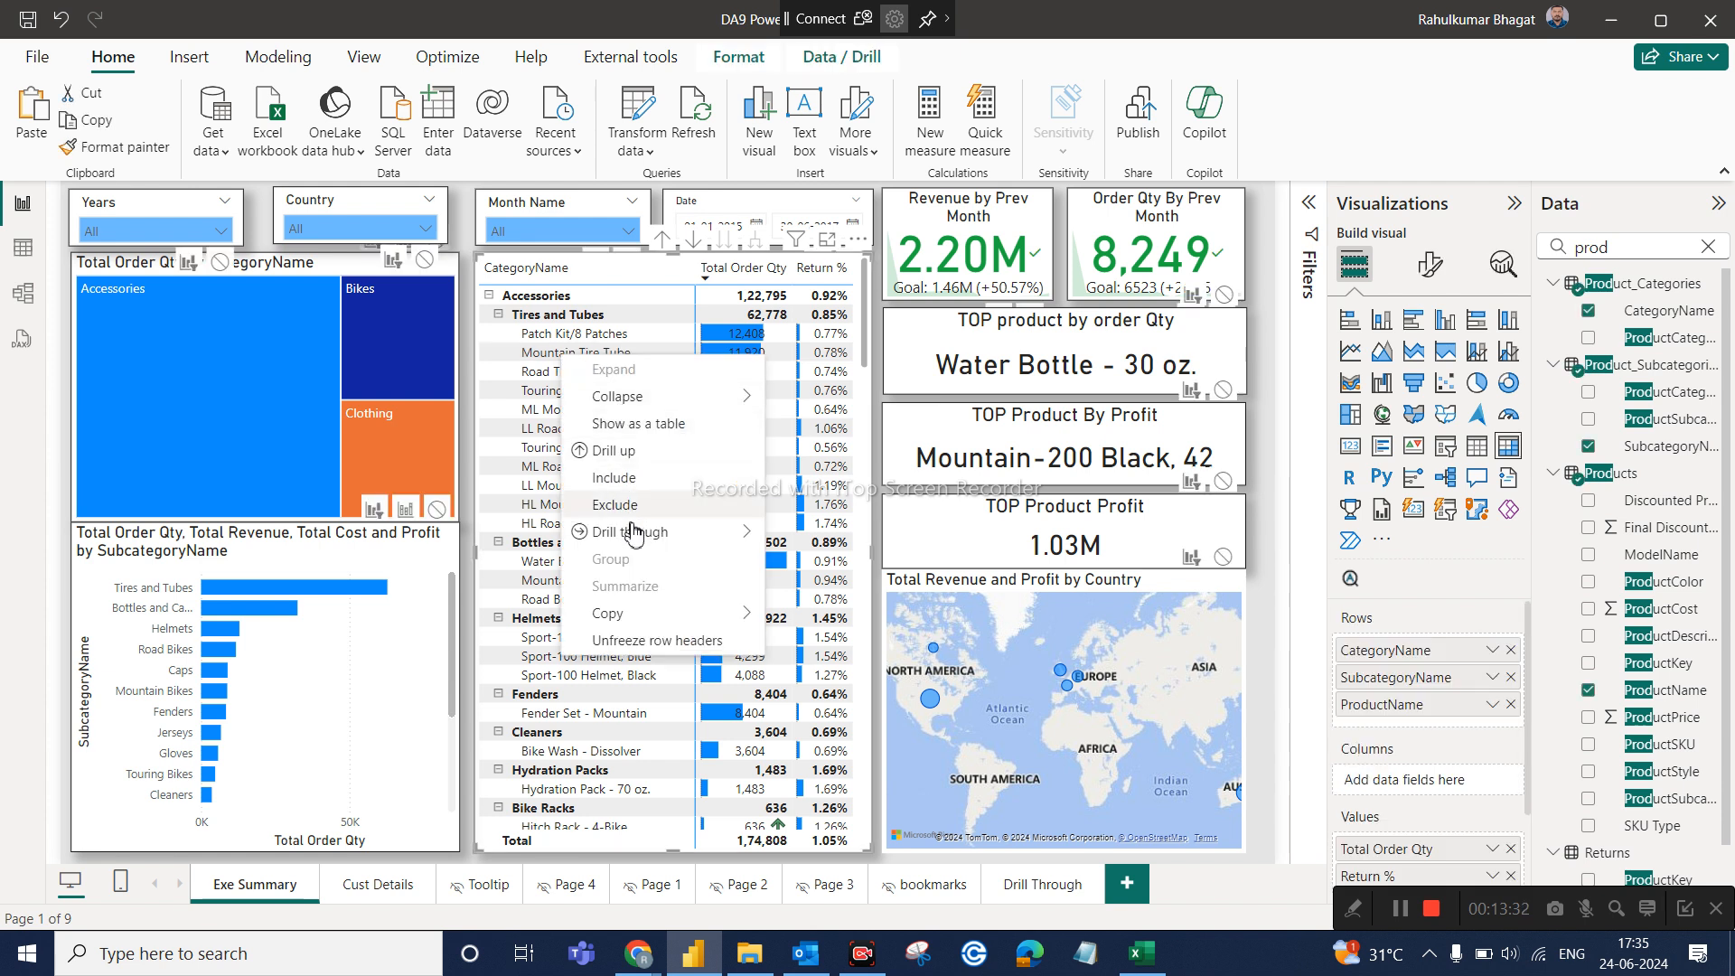
{"action": "mouse_move", "coordinate": [634, 532]}
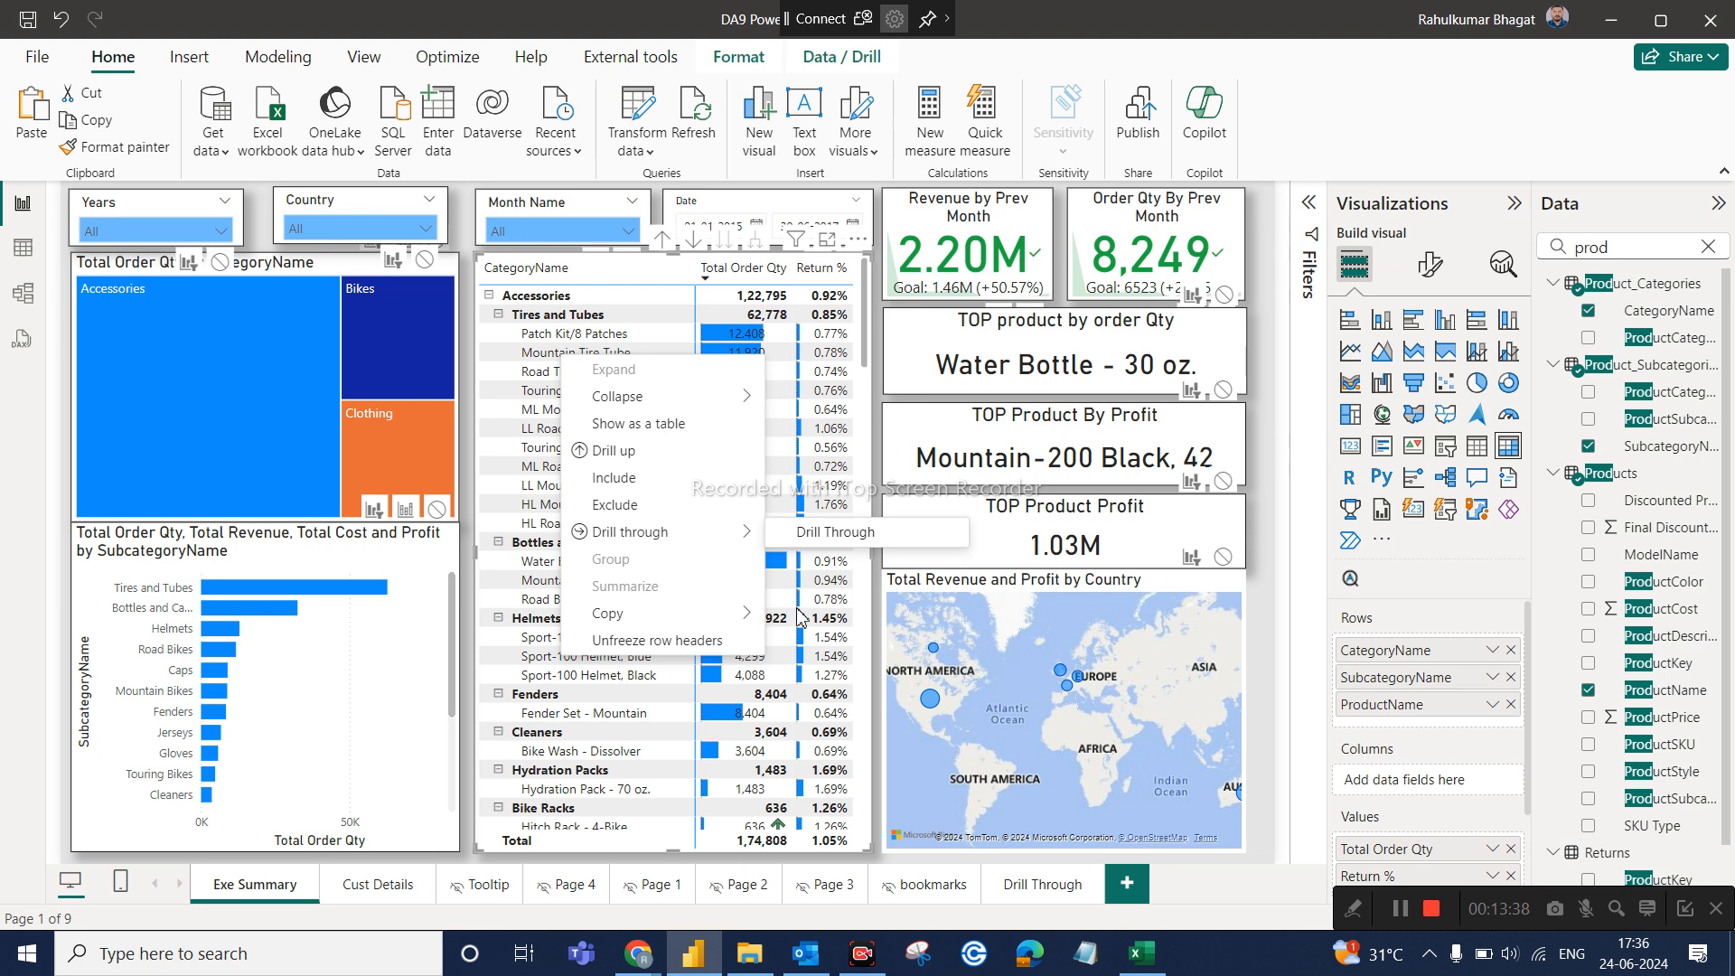
{"action": "left_click", "coordinate": [817, 537]}
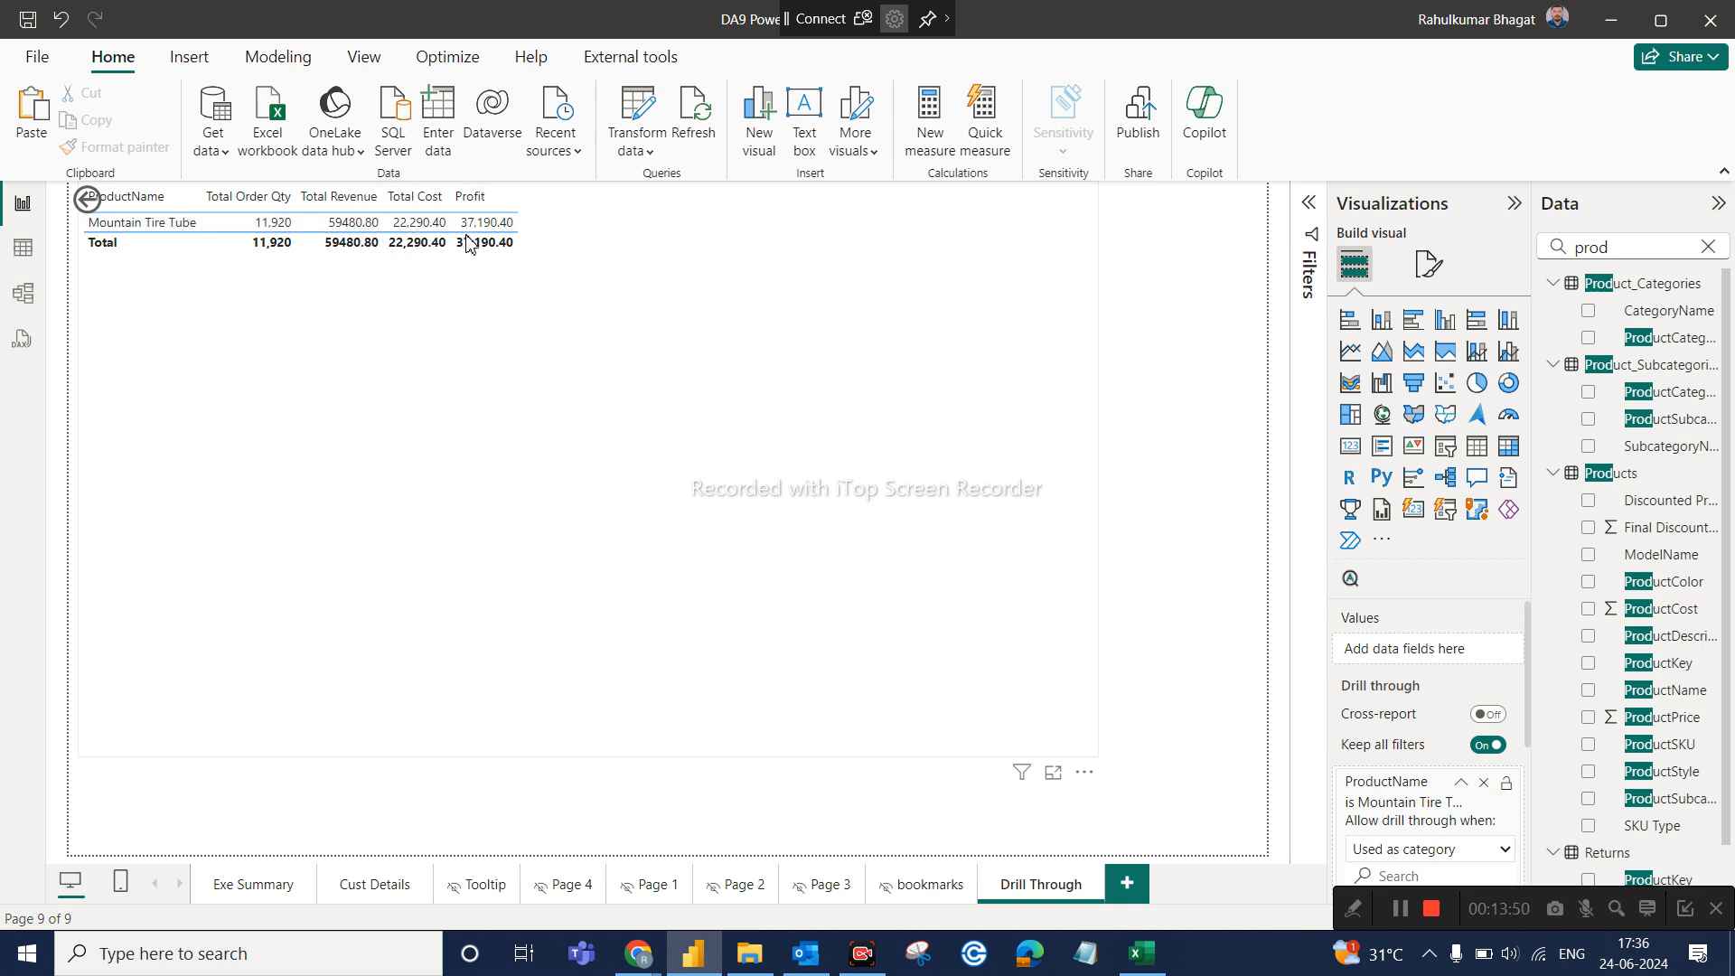
{"action": "left_click", "coordinate": [89, 203], "text": "ctrl"}
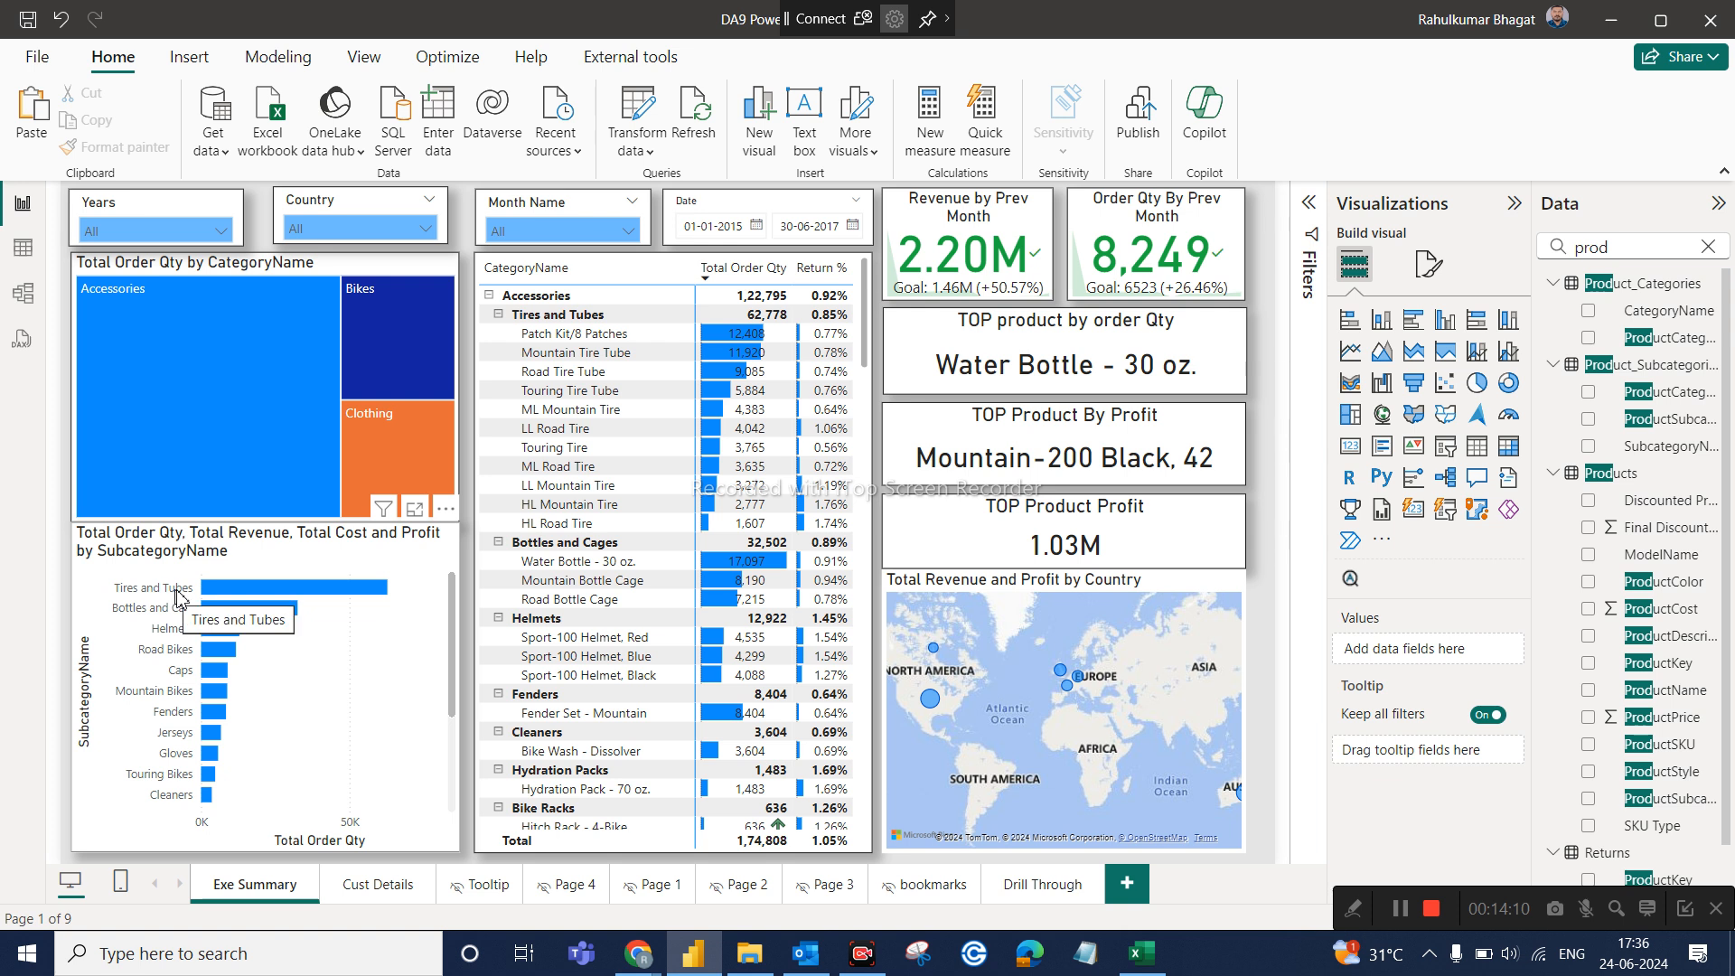
Check whether drill-through is offered for the Tires and Tubes bar in the Exe Summary subcategory chart
{"action": "right_click", "coordinate": [233, 584]}
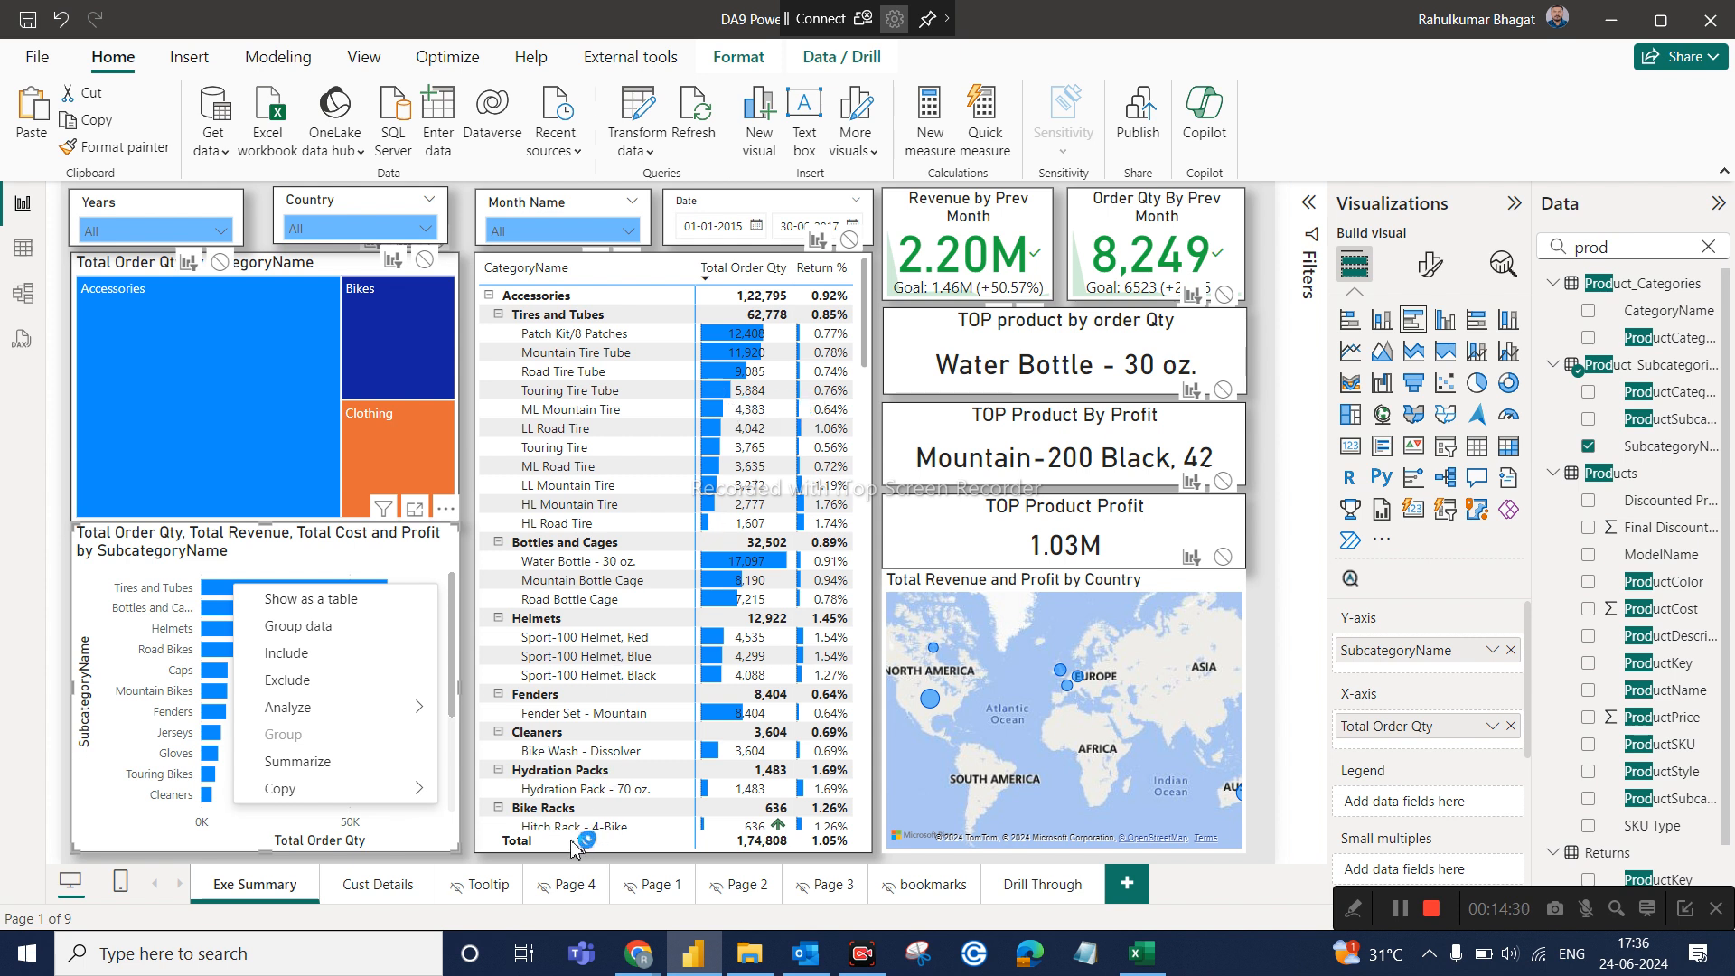
{"action": "left_click", "coordinate": [474, 856]}
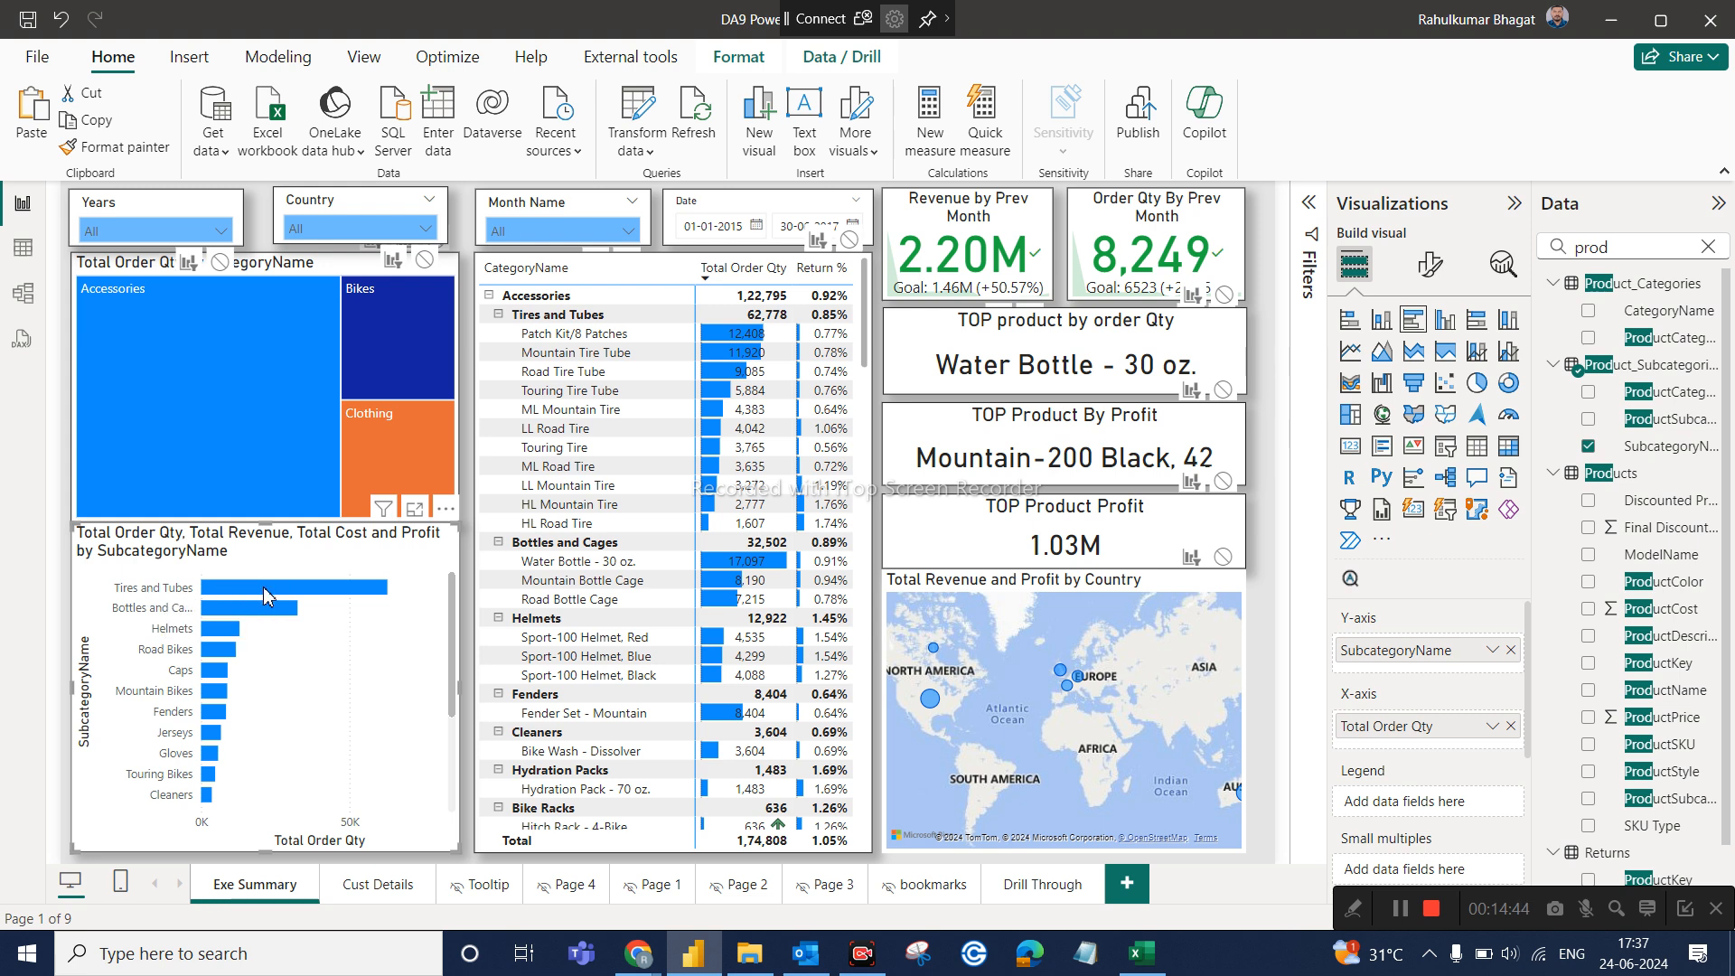
{"action": "mouse_move", "coordinate": [250, 599]}
{"action": "mouse_move", "coordinate": [385, 596]}
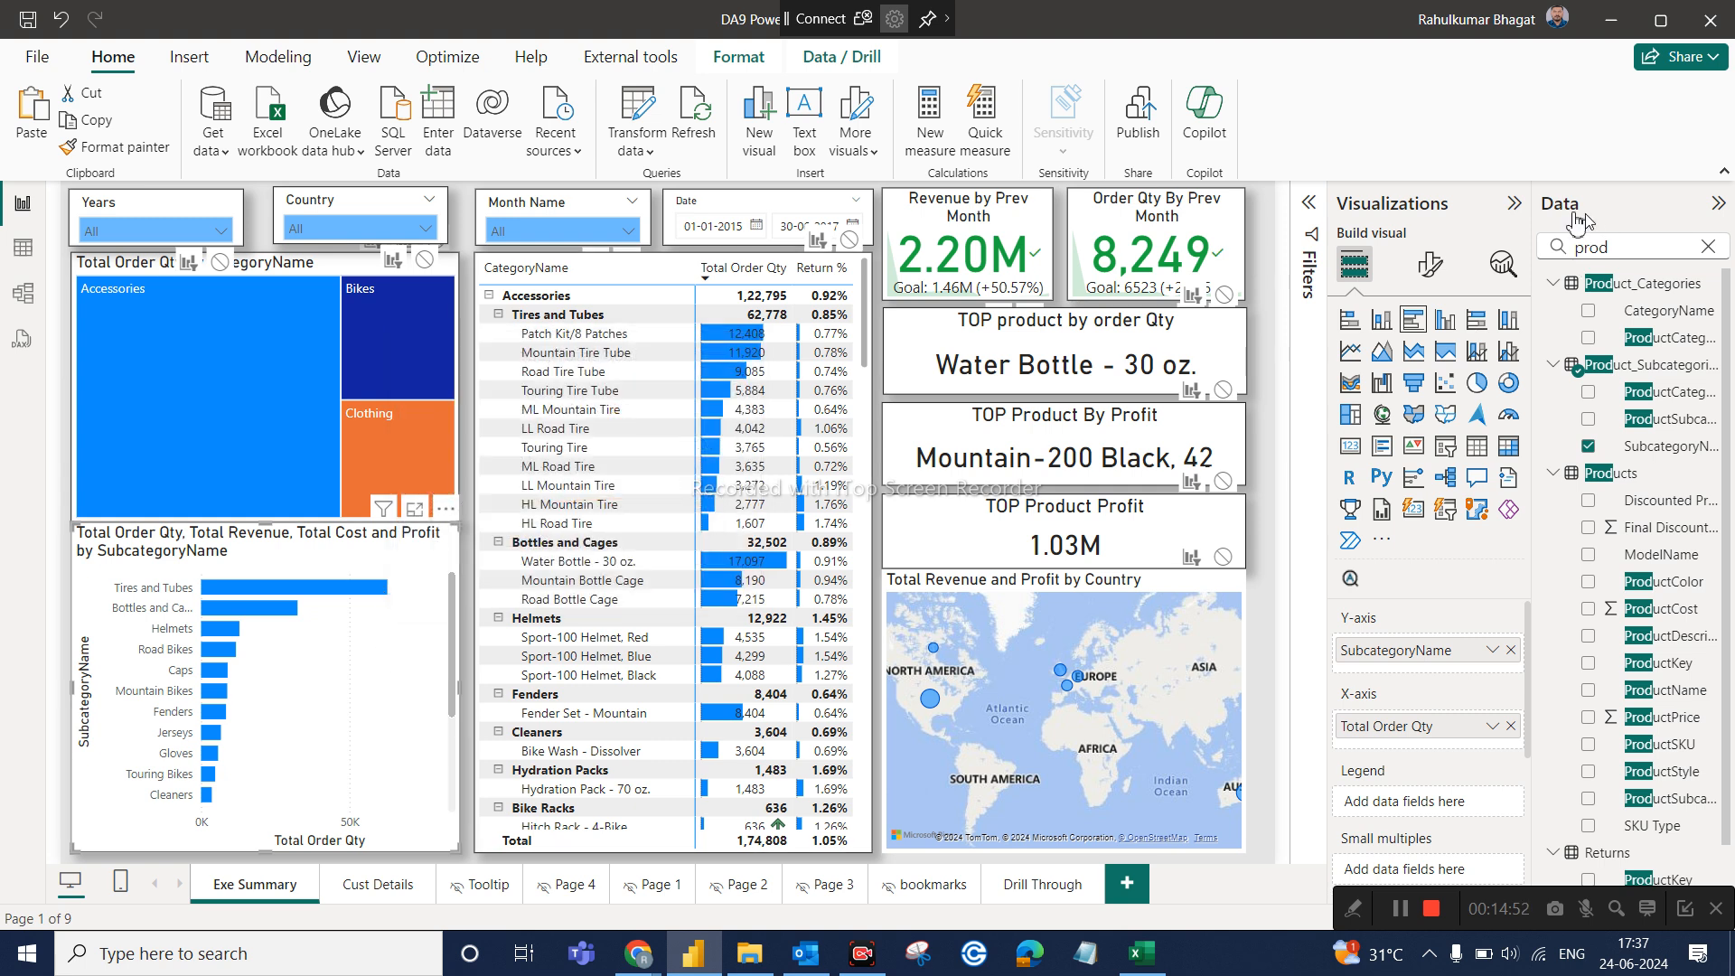
Turn on data labels for the subcategory bar chart and set their value display units to None
{"action": "left_click", "coordinate": [1429, 264]}
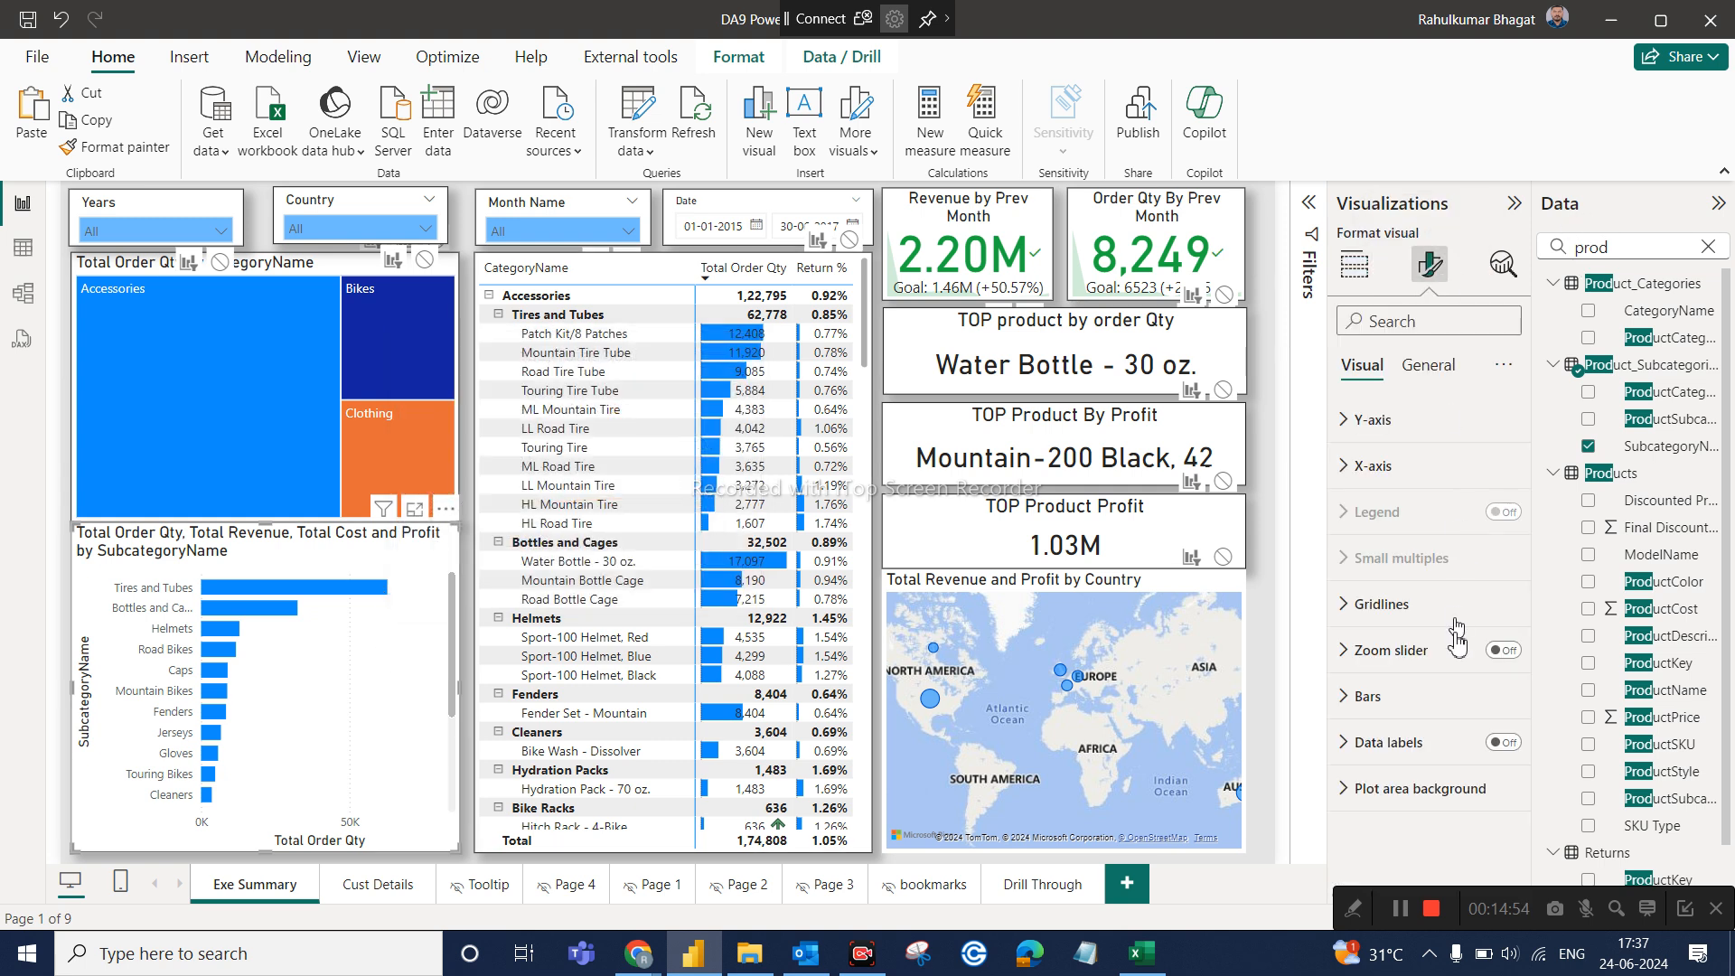
{"action": "left_click", "coordinate": [1504, 743]}
{"action": "left_click", "coordinate": [1370, 759]}
{"action": "scroll", "coordinate": [1374, 791], "scroll_direction": "down", "scroll_amount": 4}
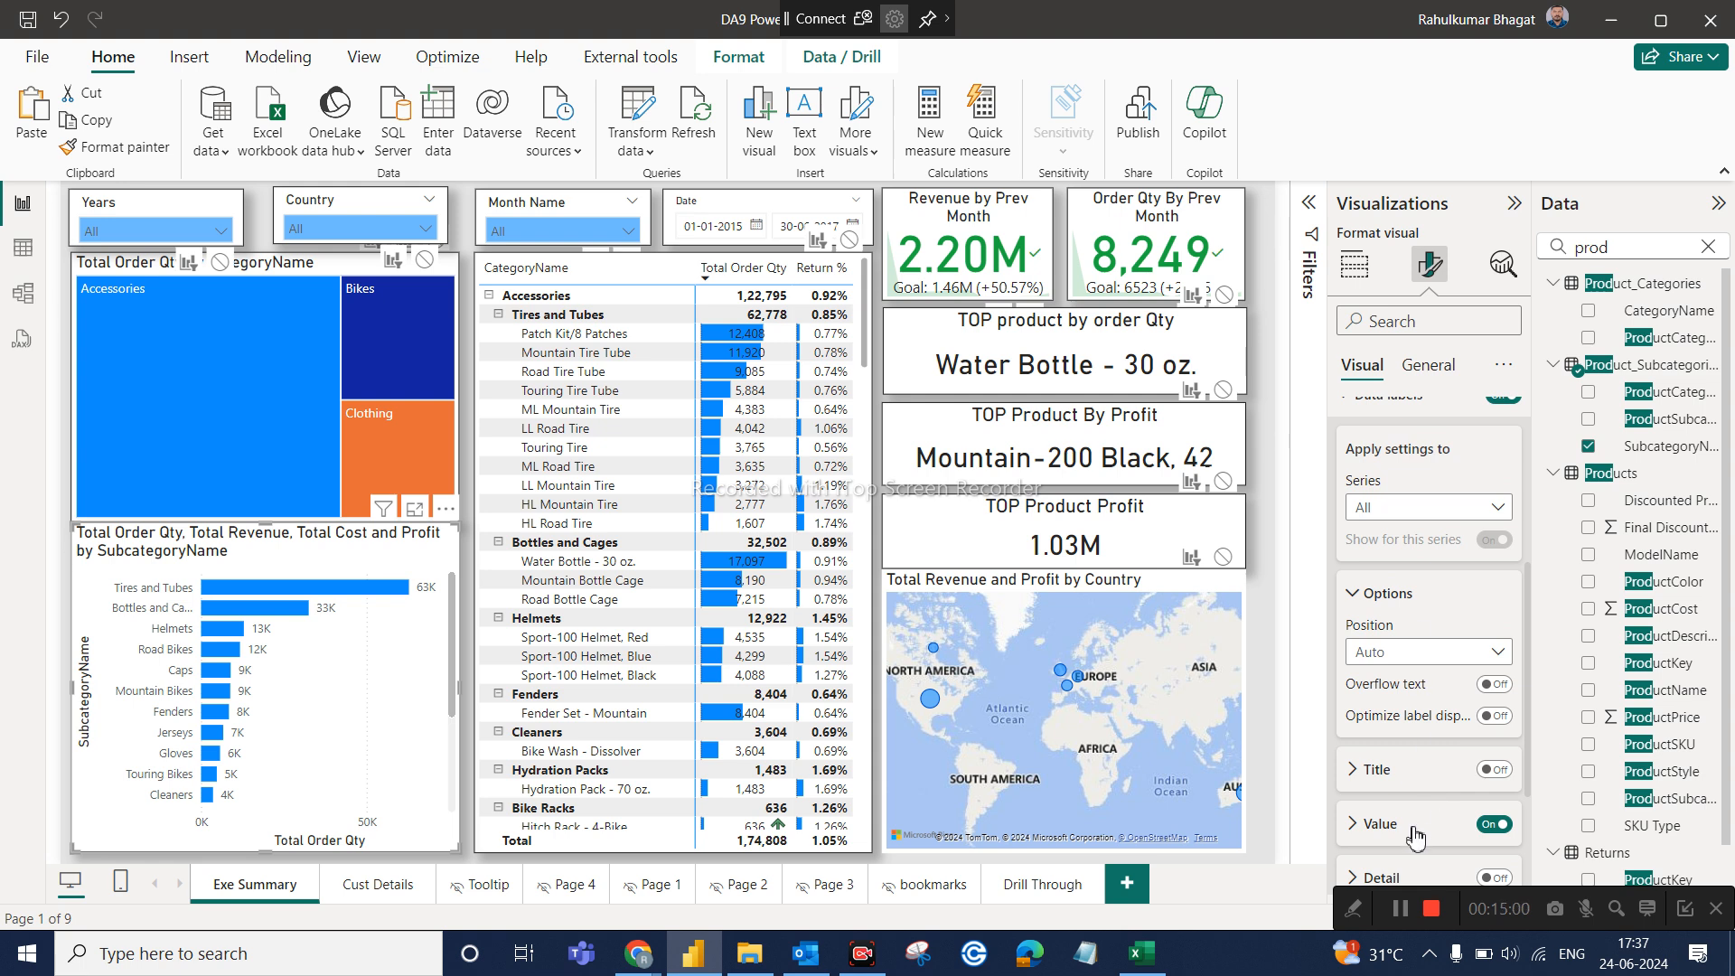
{"action": "left_click", "coordinate": [1380, 823]}
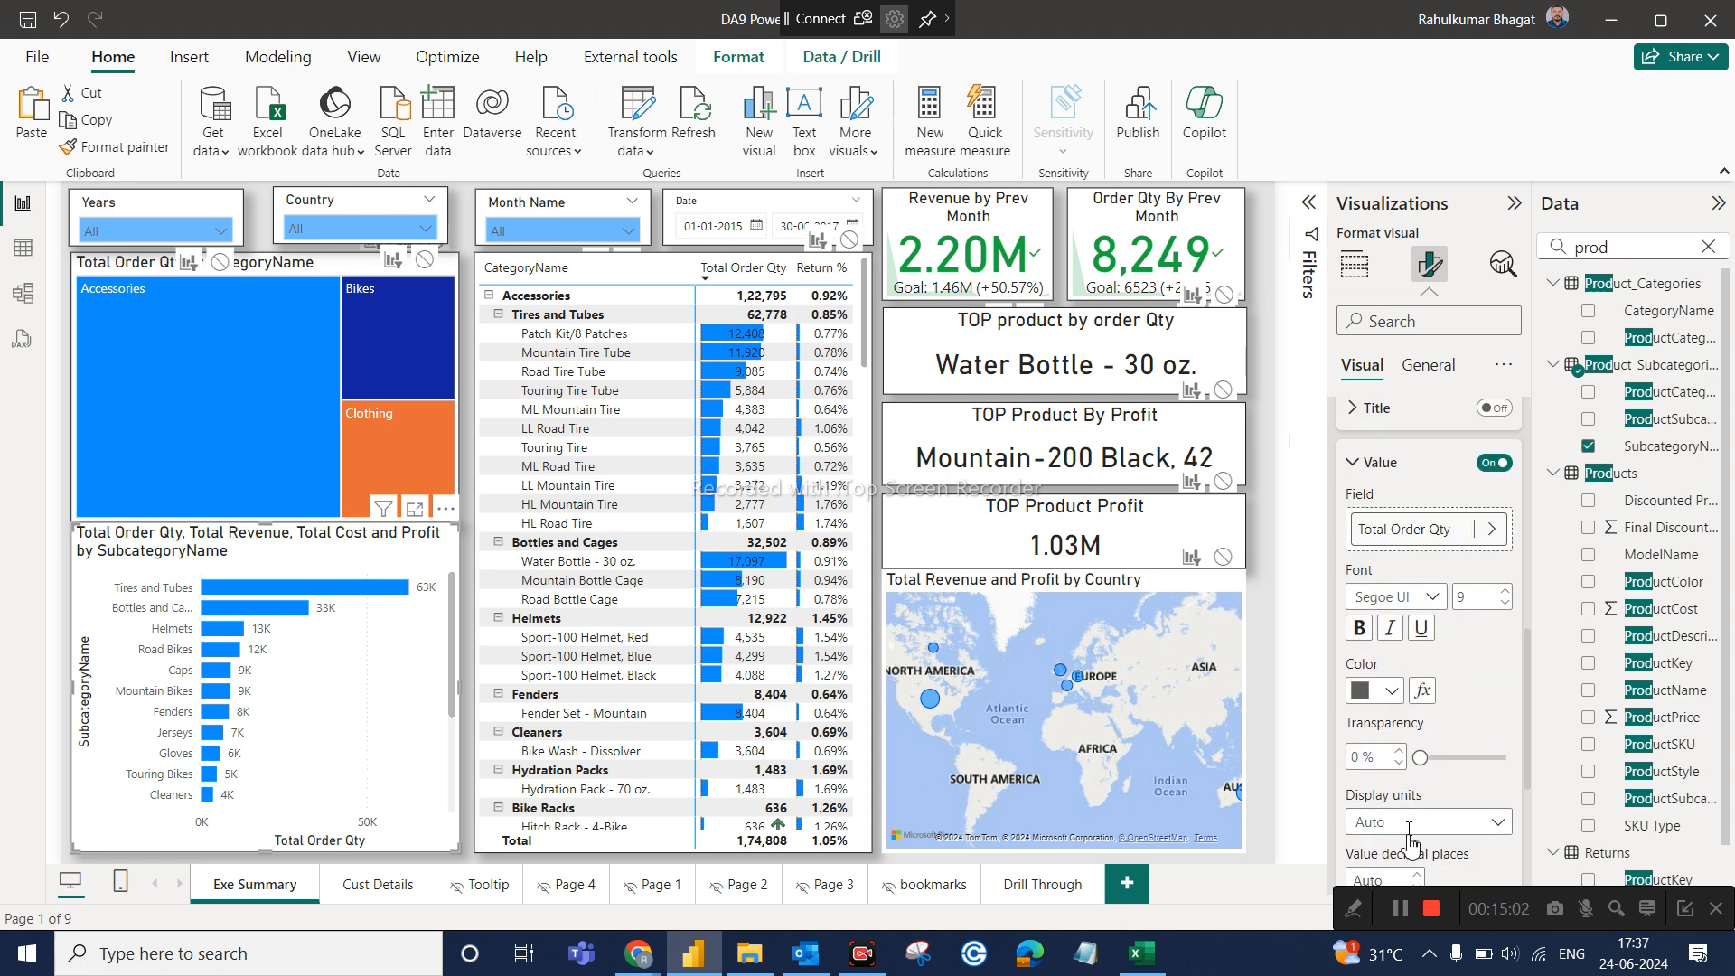
{"action": "left_click", "coordinate": [1409, 824]}
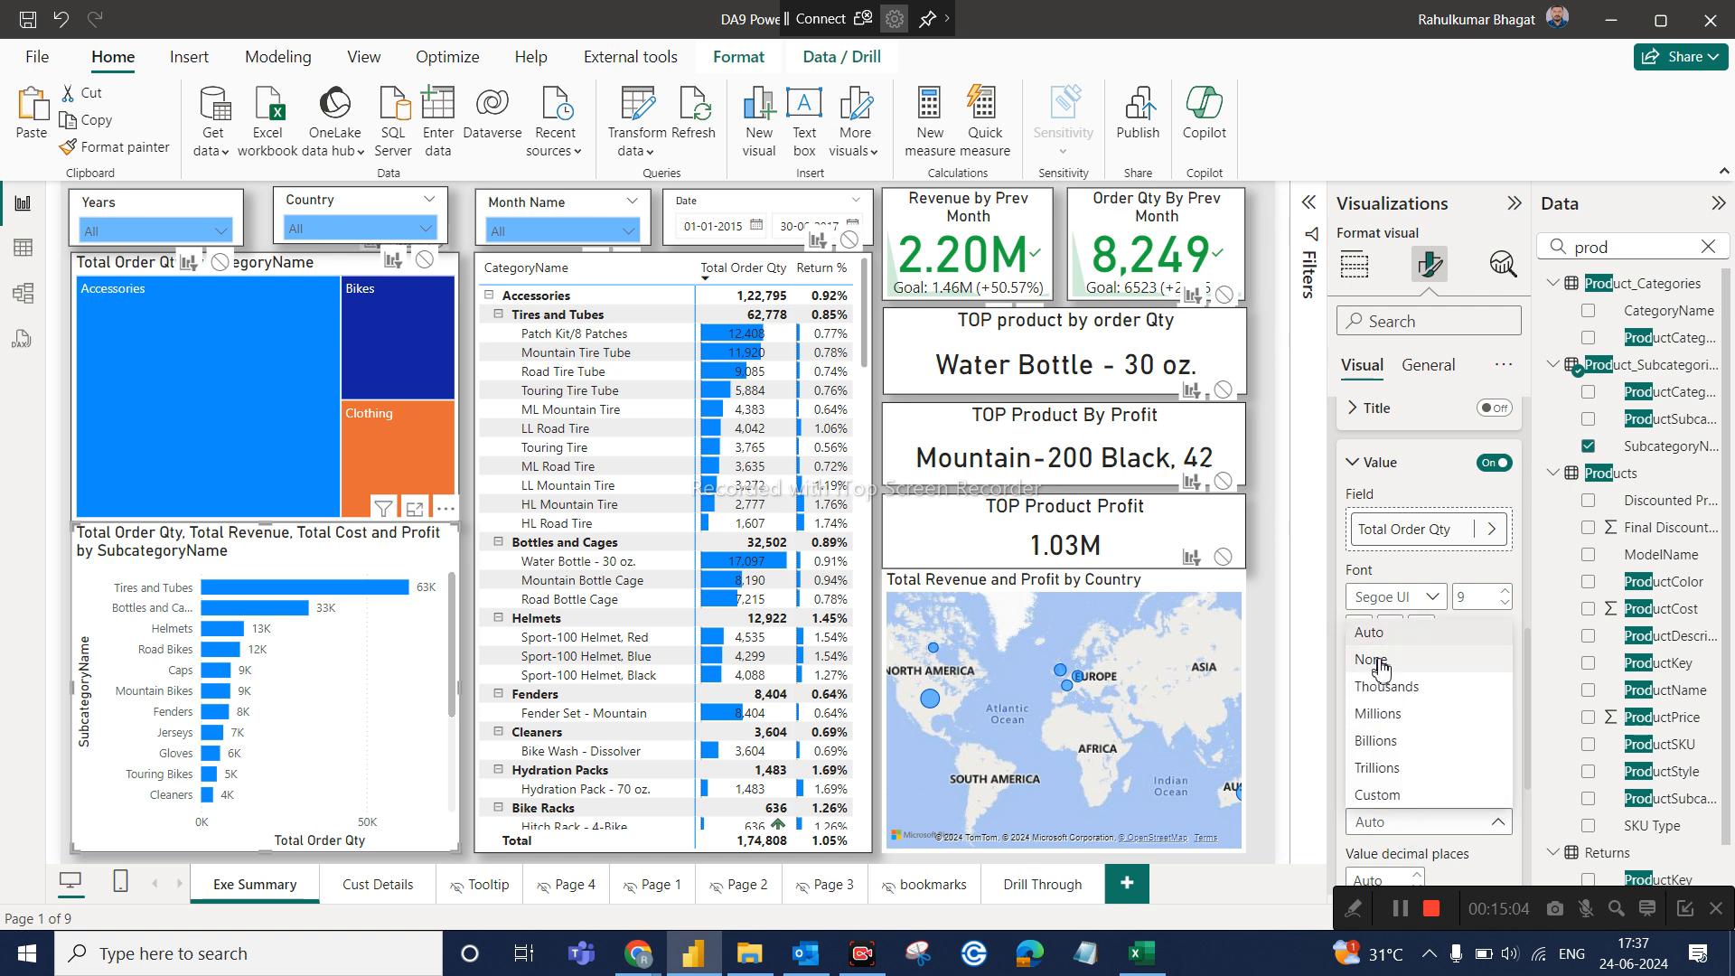
{"action": "left_click", "coordinate": [1380, 664]}
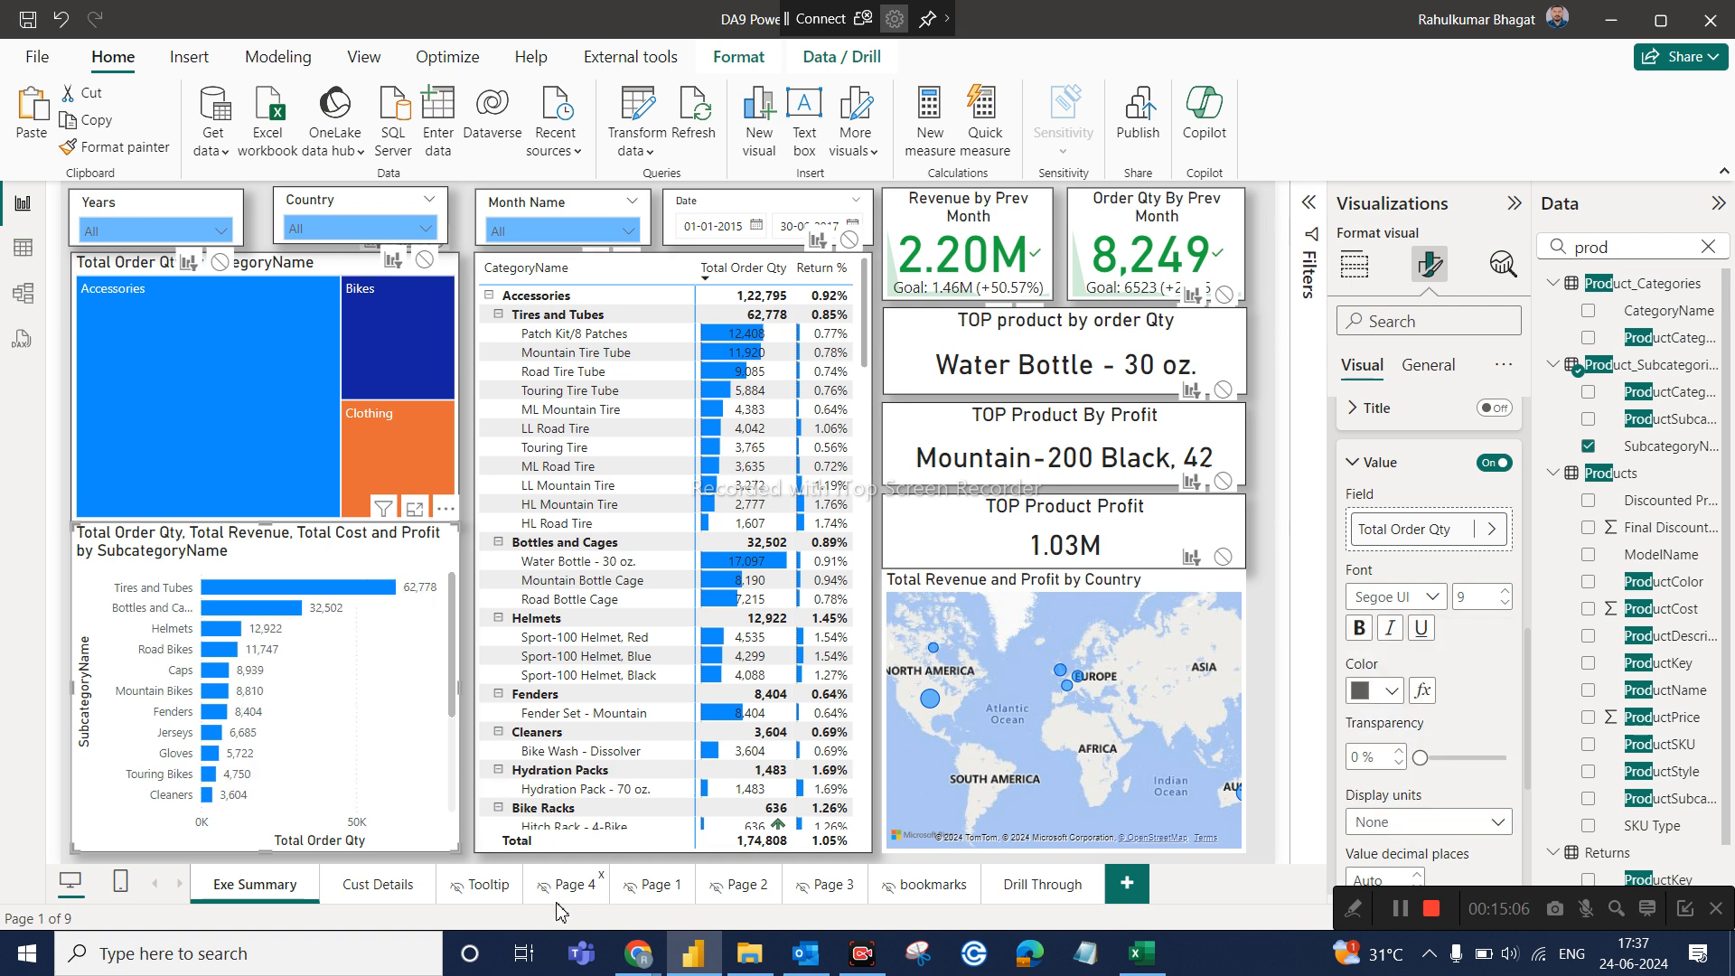
Switch to the Google Meet call in Chrome, admit the waiting participant, and return to the Power BI report
{"action": "mouse_move", "coordinate": [633, 965]}
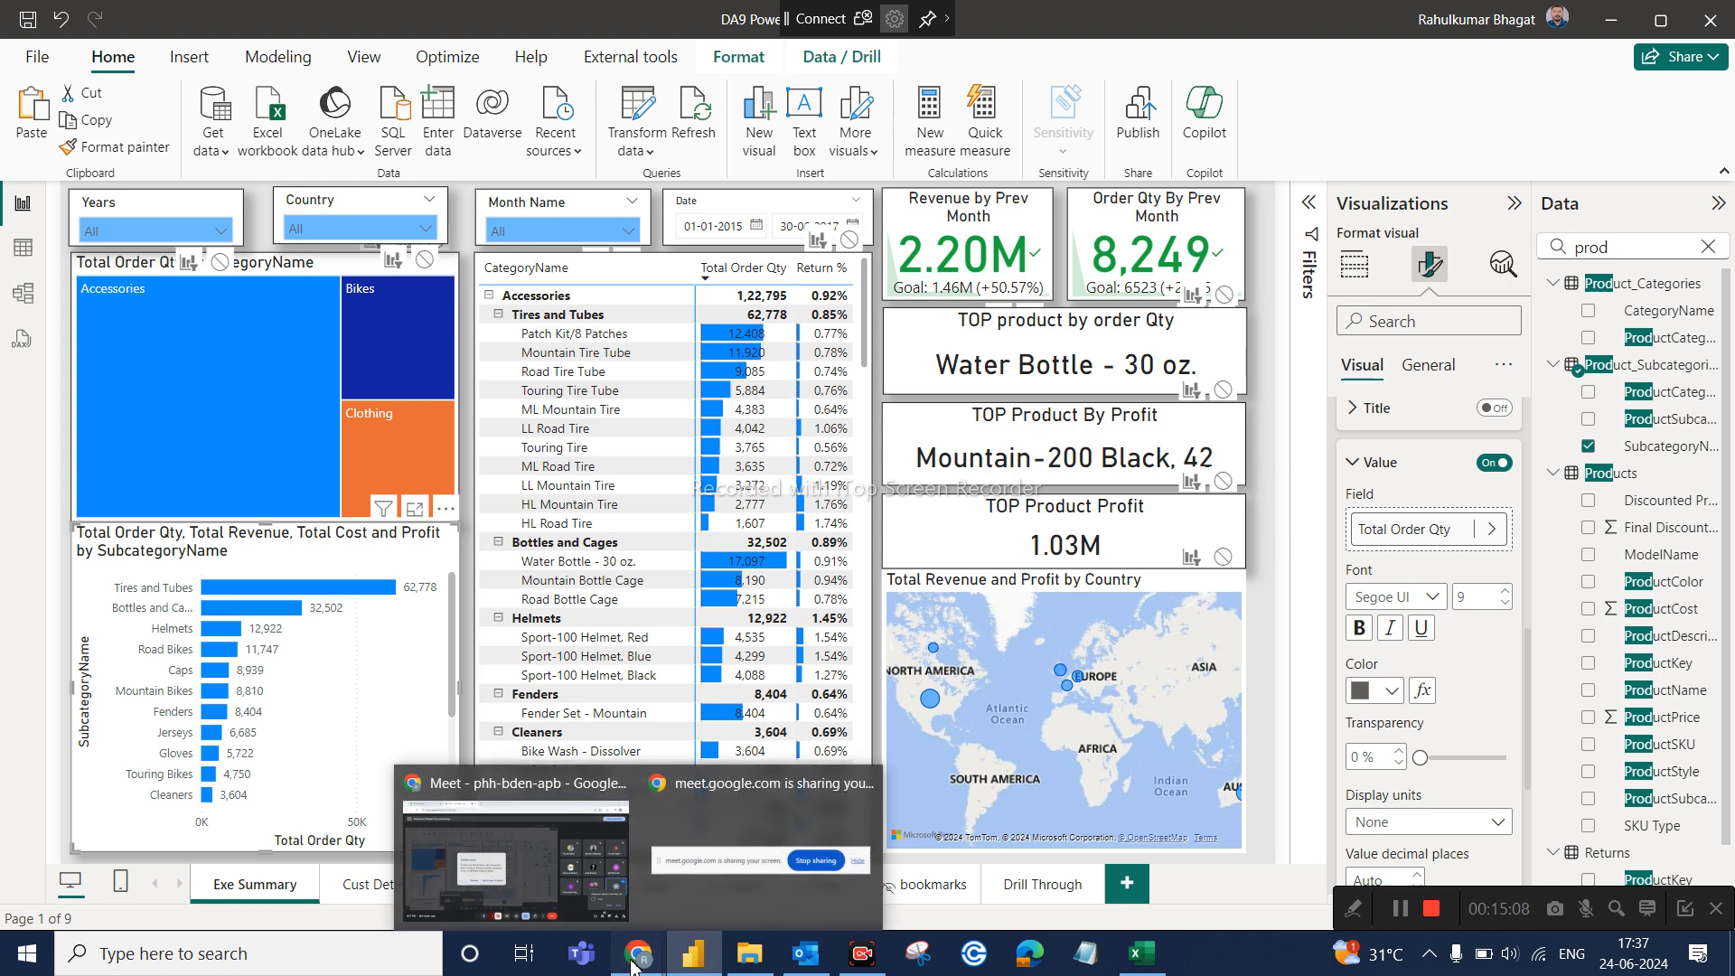
{"action": "left_click", "coordinate": [555, 836]}
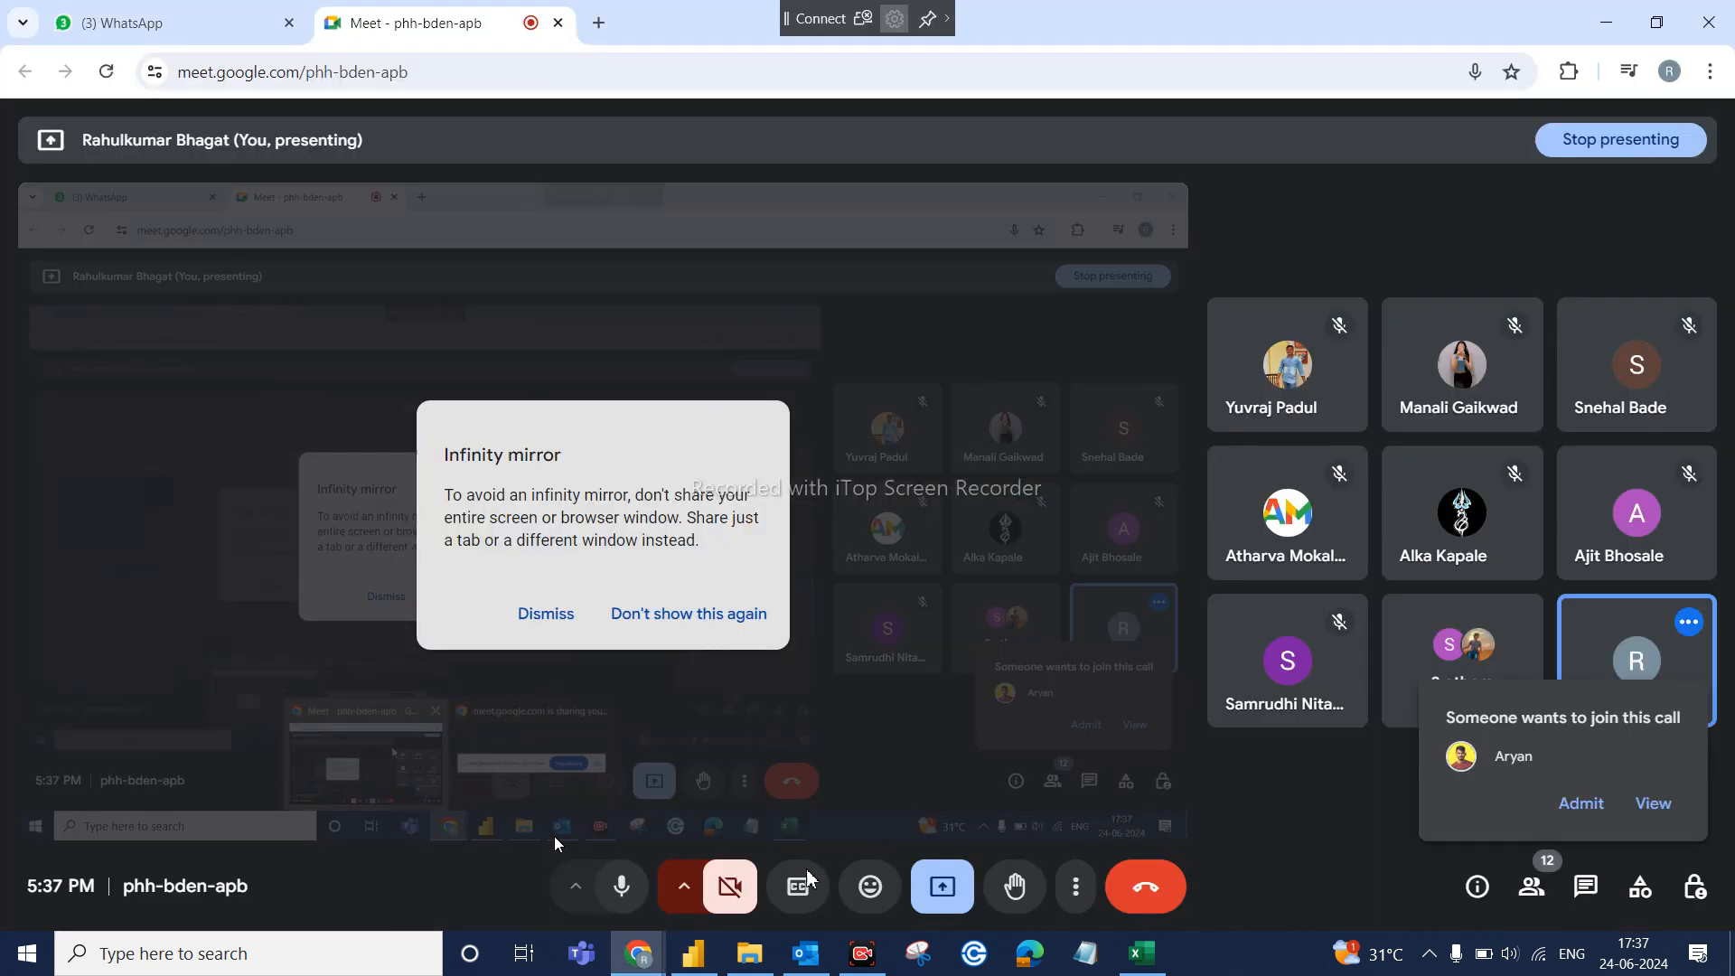
{"action": "left_click", "coordinate": [1581, 803]}
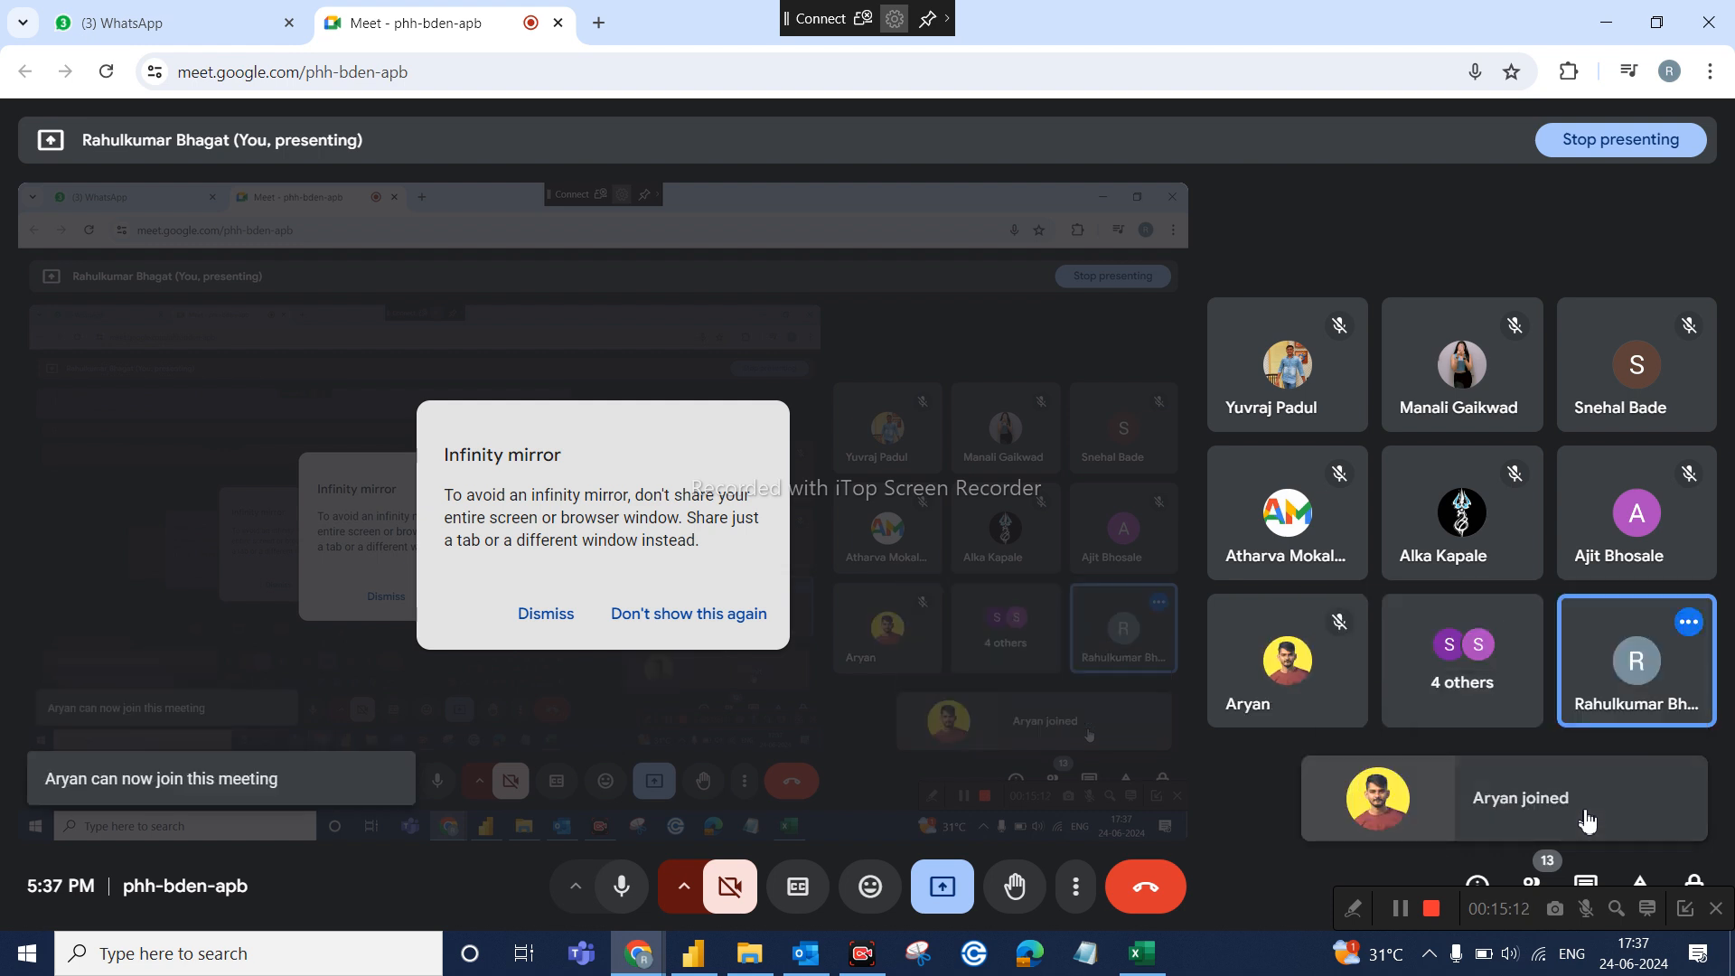
{"action": "left_click", "coordinate": [693, 953]}
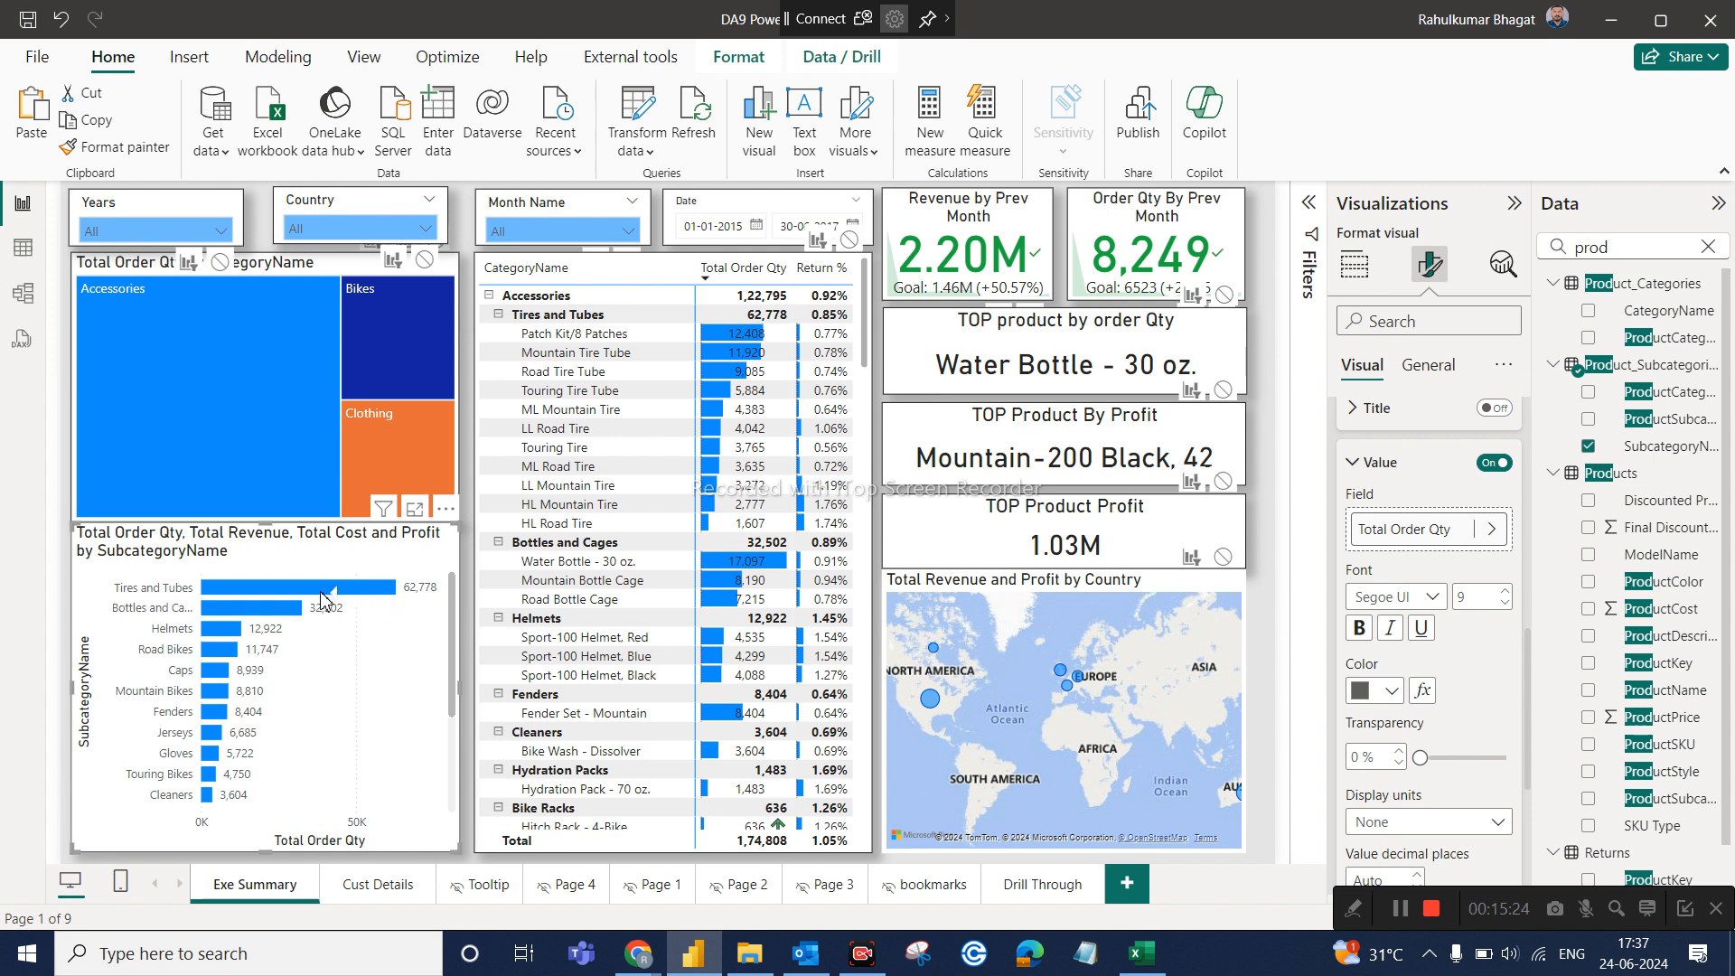
Add SubcategoryName as a second drill-through field on the Drill Through page, alongside ProductName
{"action": "mouse_move", "coordinate": [321, 593]}
{"action": "mouse_move", "coordinate": [376, 593]}
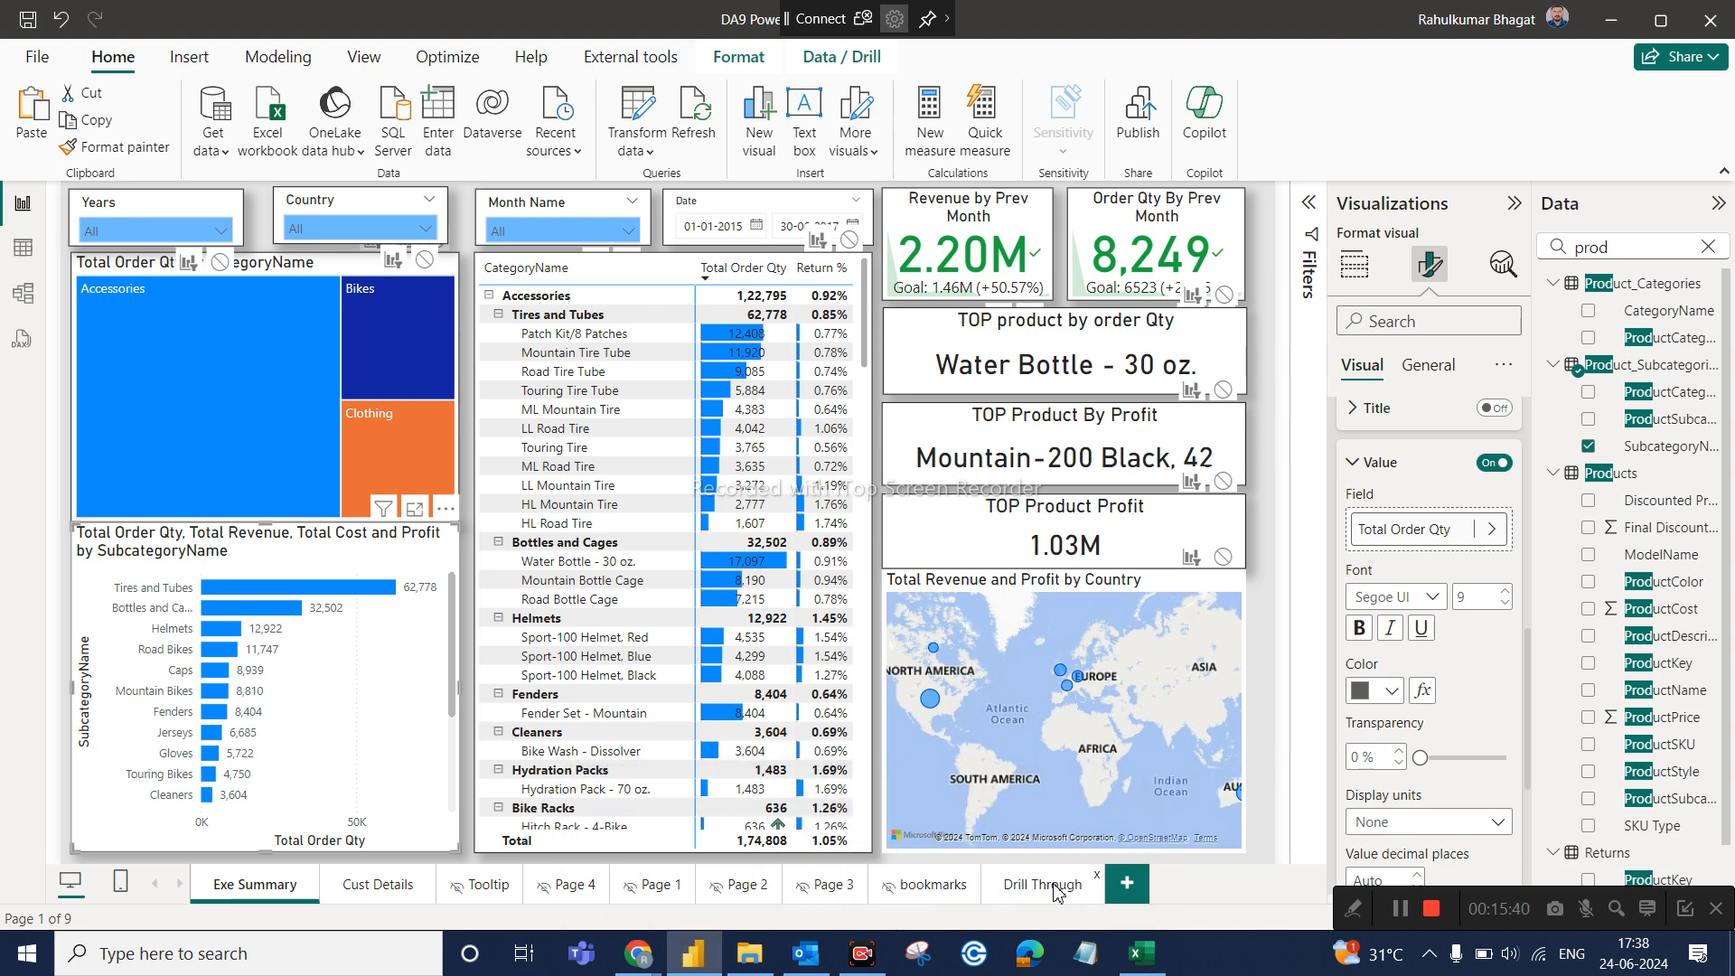
{"action": "left_click", "coordinate": [1049, 885]}
{"action": "scroll", "coordinate": [1654, 650], "scroll_direction": "down", "scroll_amount": 1}
{"action": "scroll", "coordinate": [1654, 649], "scroll_direction": "down", "scroll_amount": 1}
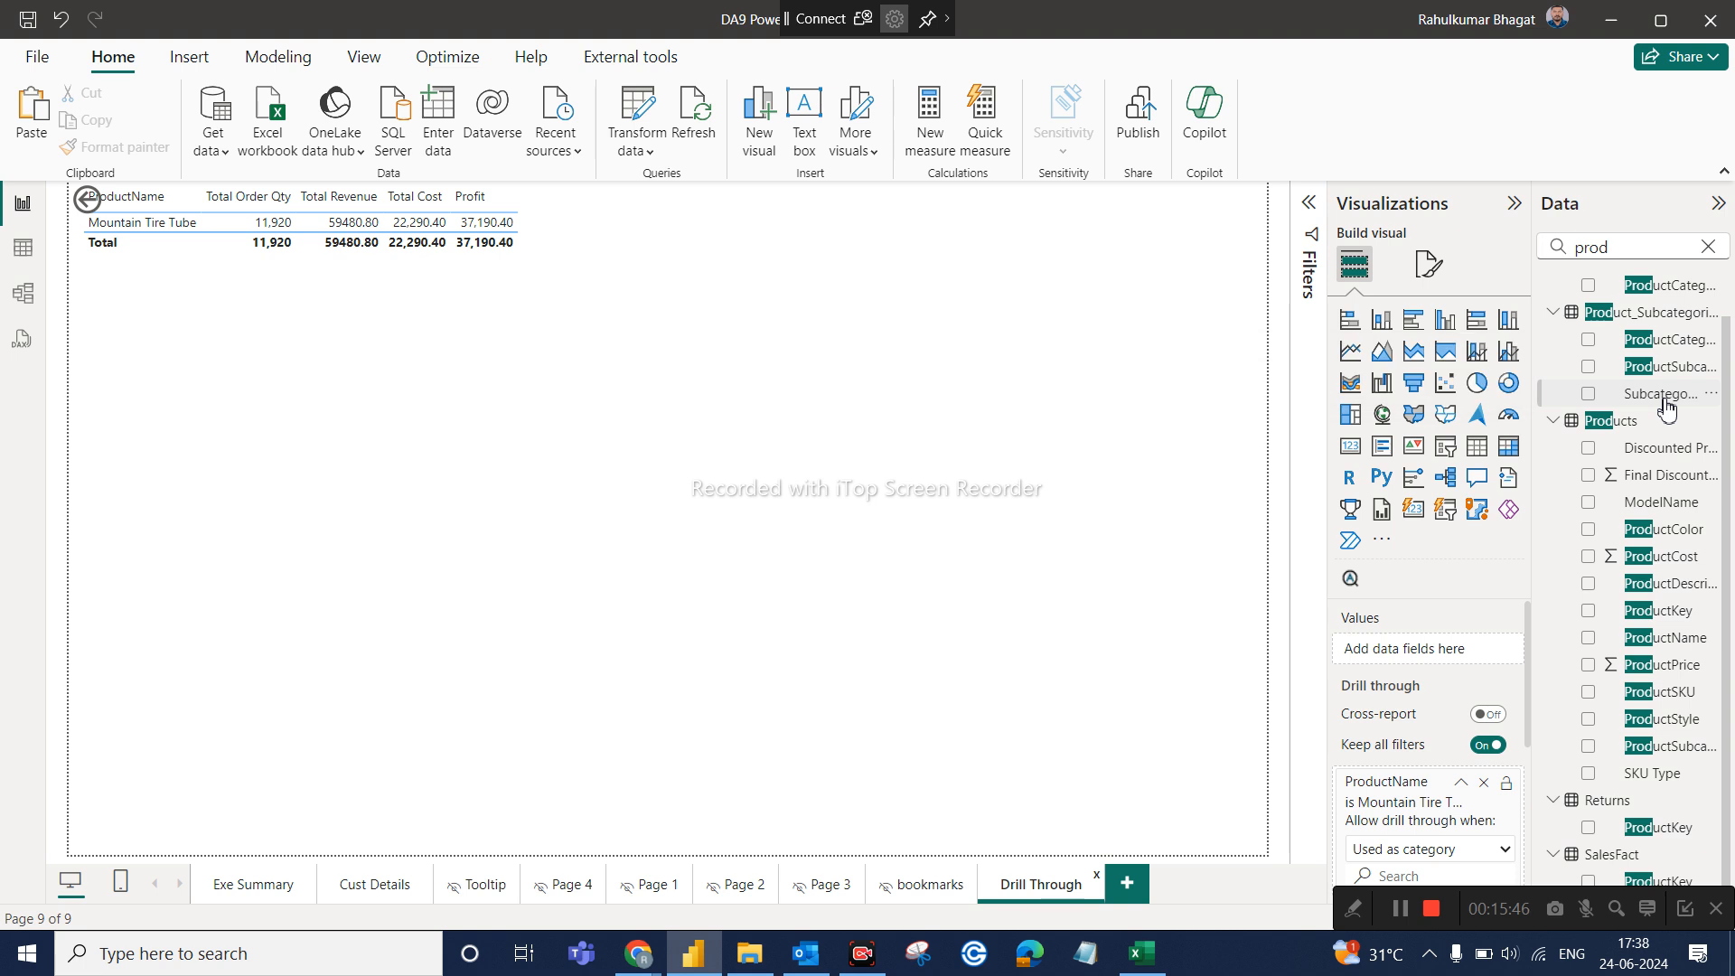
{"action": "left_click_drag", "start_coordinate": [1665, 408], "coordinate": [1471, 794]}
{"action": "left_click", "coordinate": [1461, 784]}
{"action": "scroll", "coordinate": [1414, 857], "scroll_direction": "down", "scroll_amount": 4}
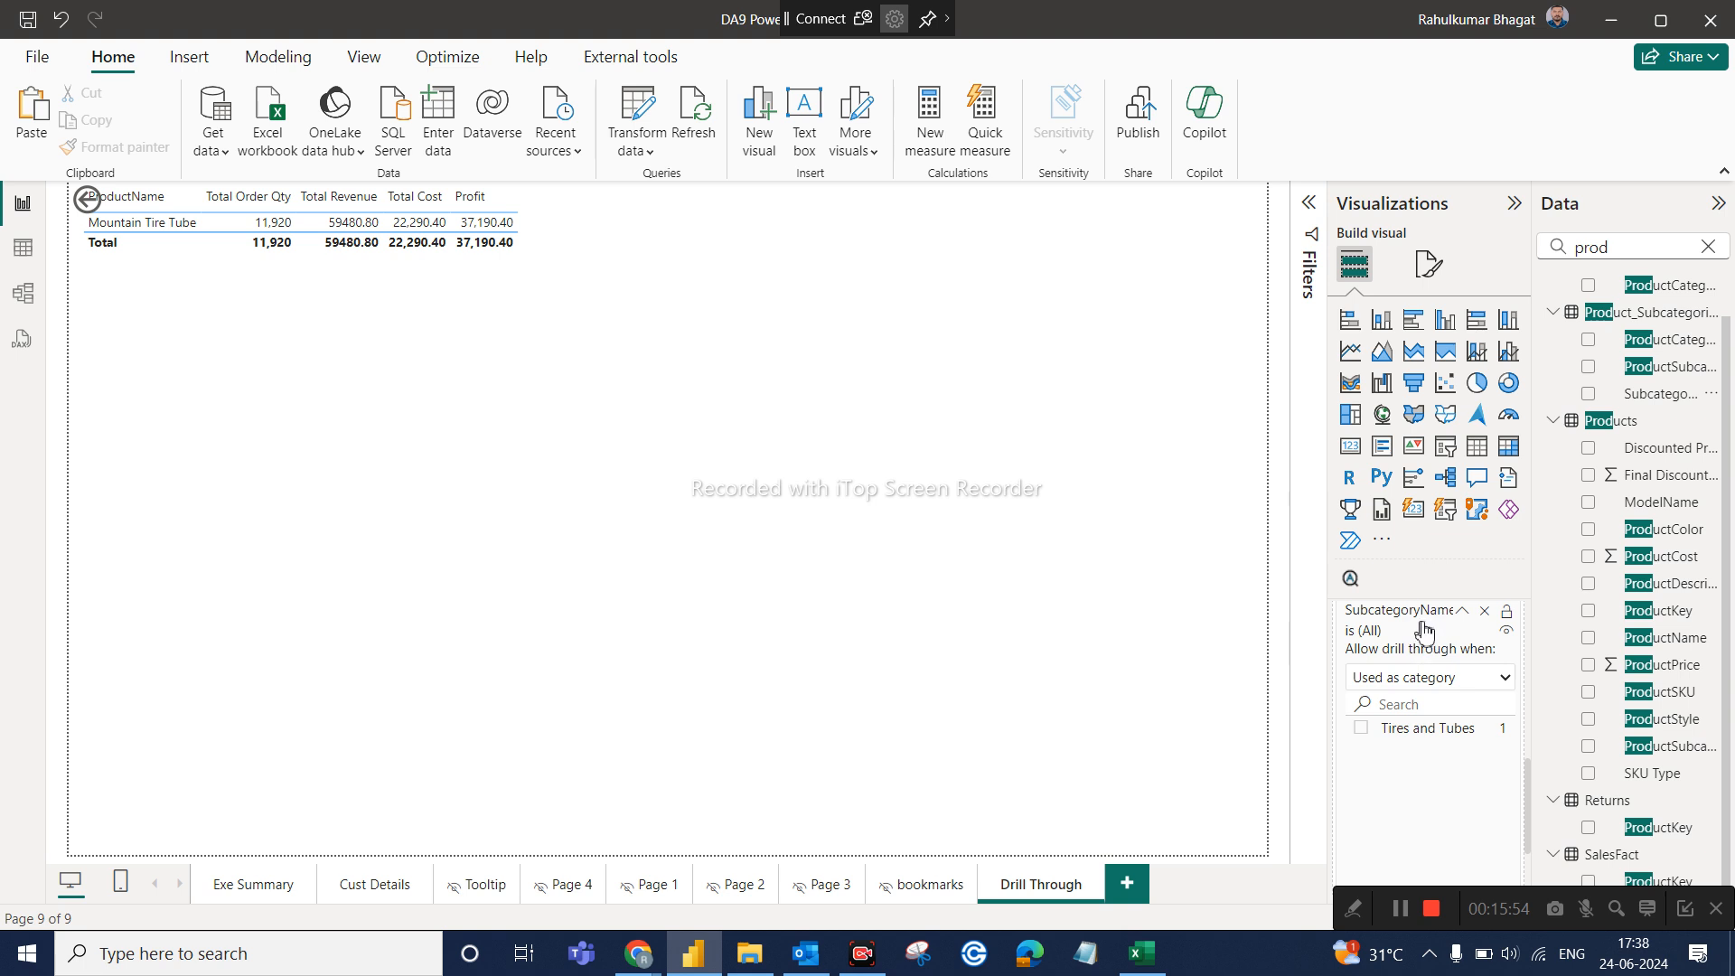
{"action": "scroll", "coordinate": [1424, 630], "scroll_direction": "up", "scroll_amount": 3}
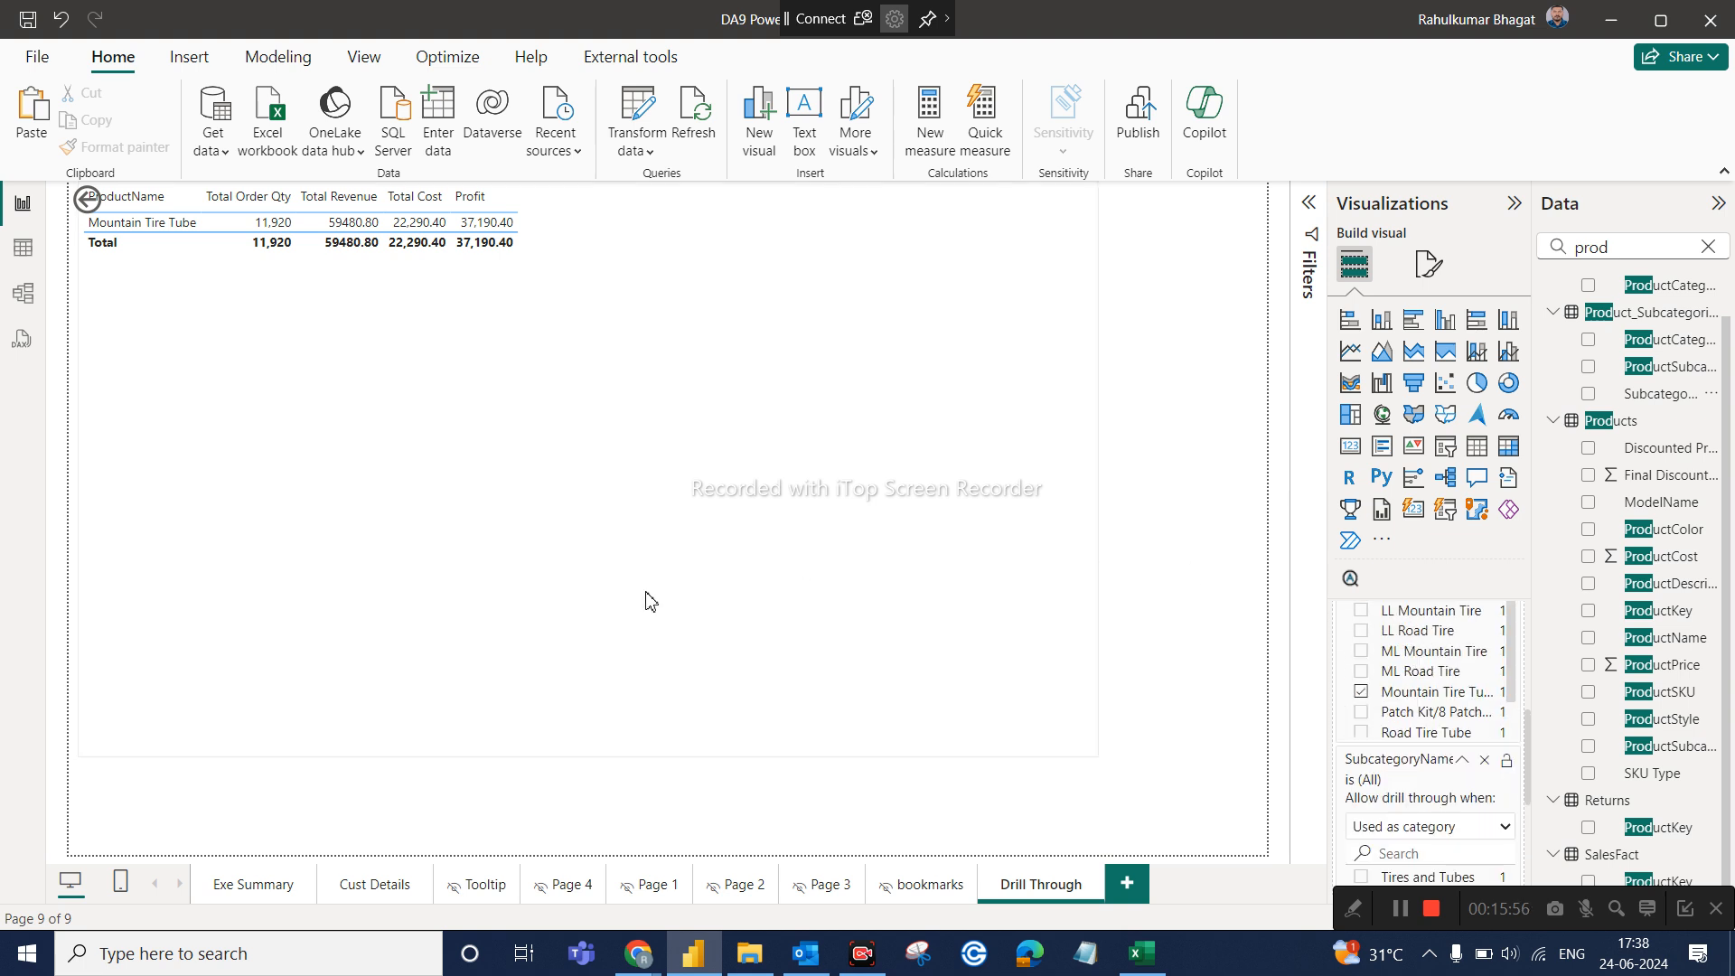
Drill through from the Tires and Tubes bar on Exe Summary to the Drill Through page, and return to Exe Summary
{"action": "left_click", "coordinate": [253, 886]}
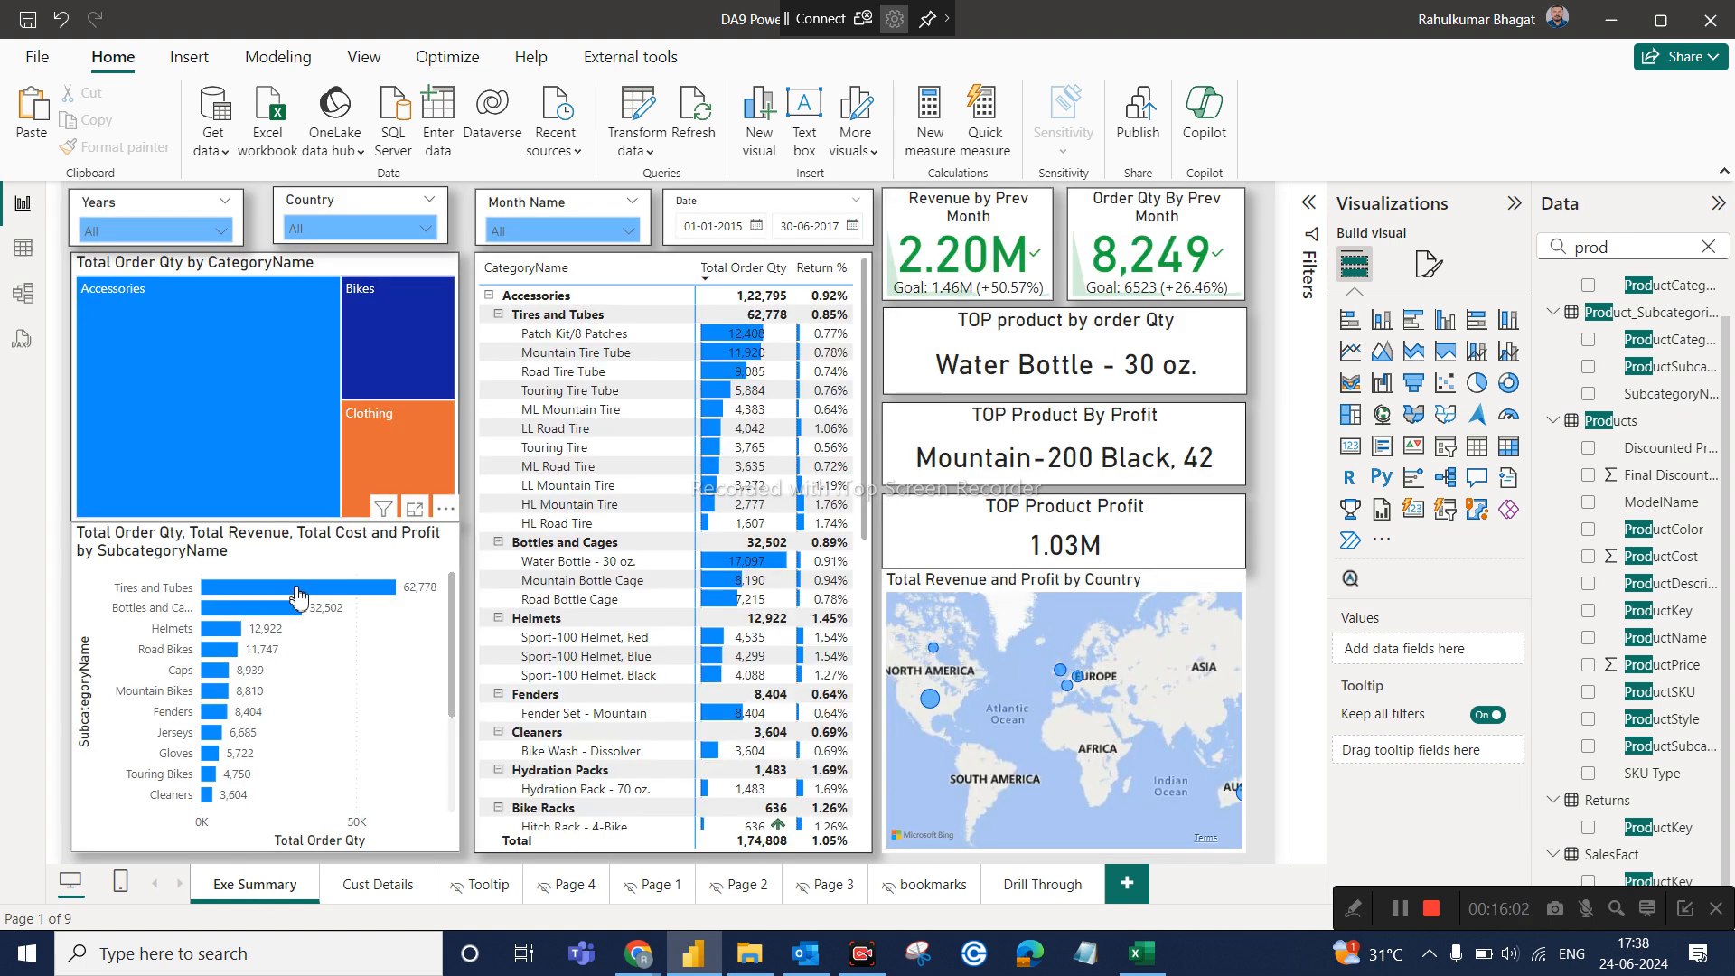
{"action": "right_click", "coordinate": [299, 597]}
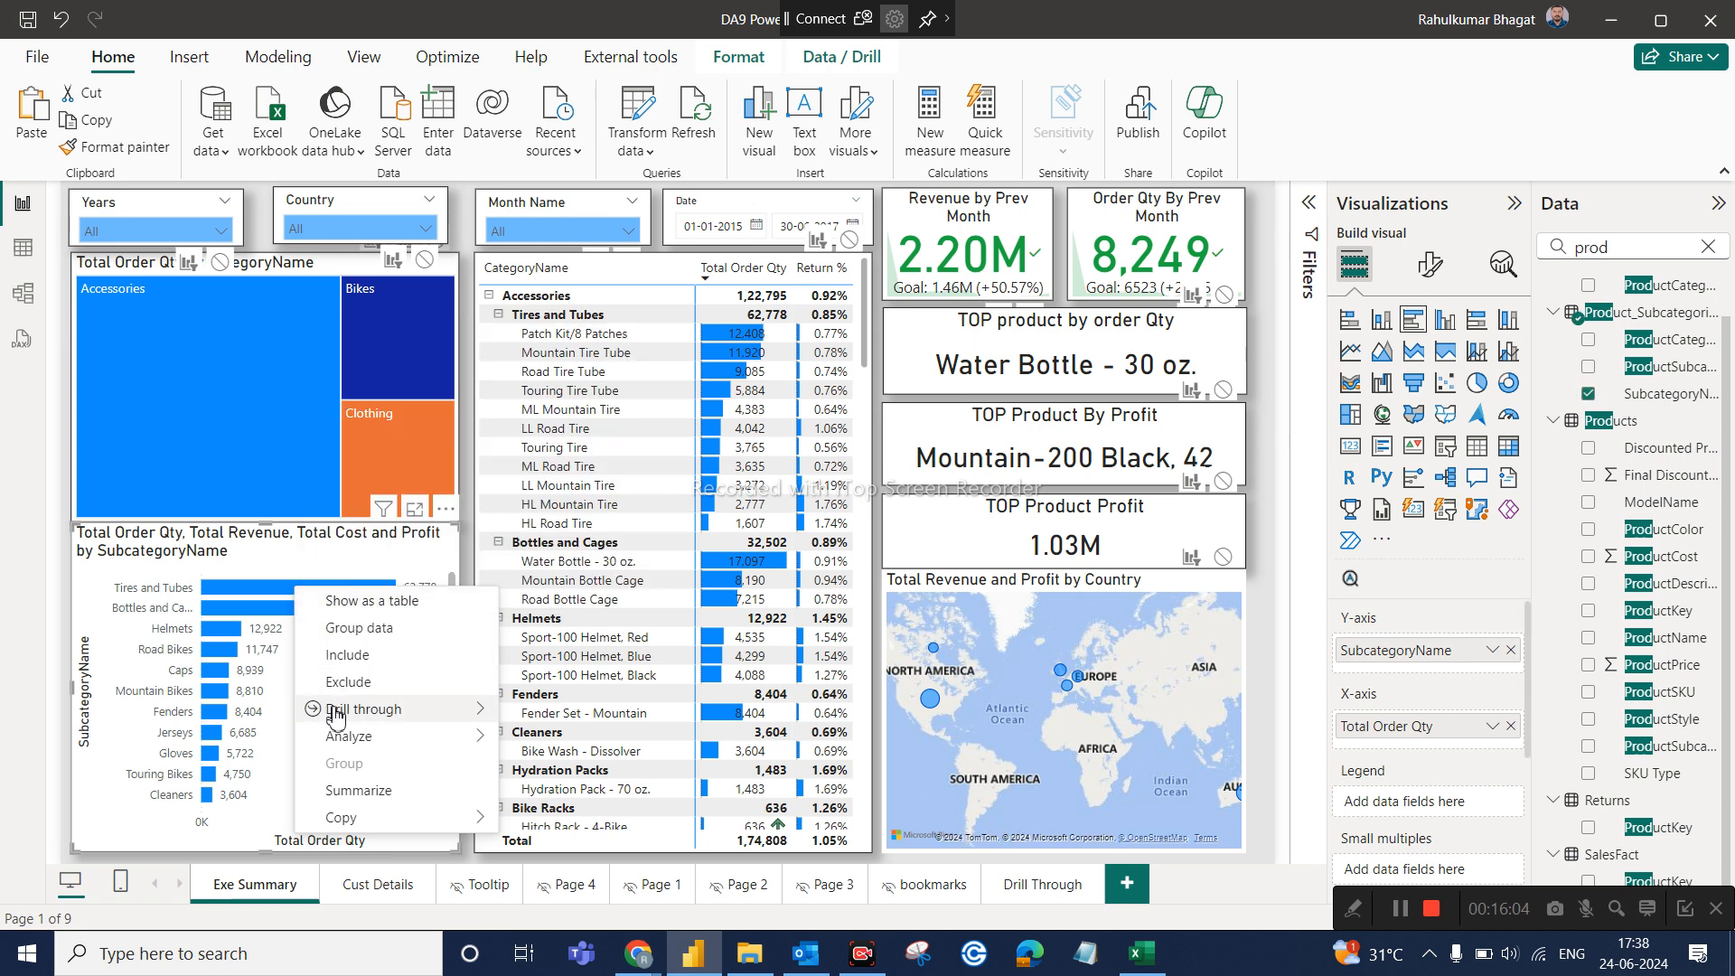
{"action": "mouse_move", "coordinate": [479, 710]}
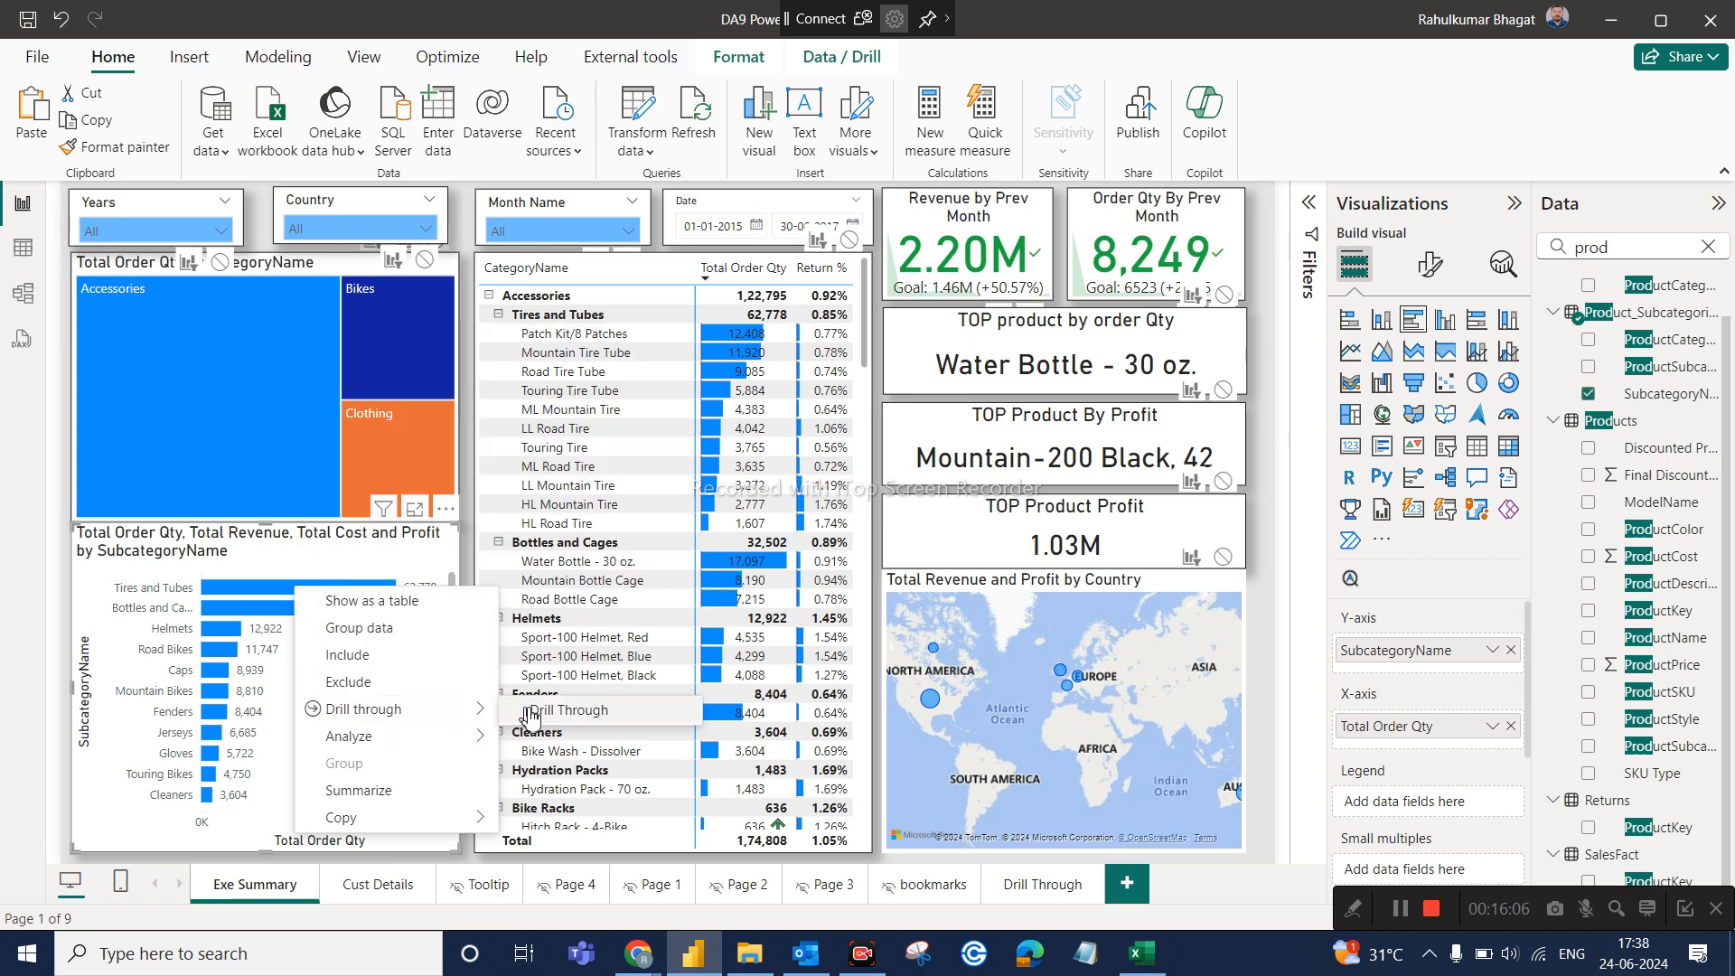
{"action": "left_click", "coordinate": [539, 718]}
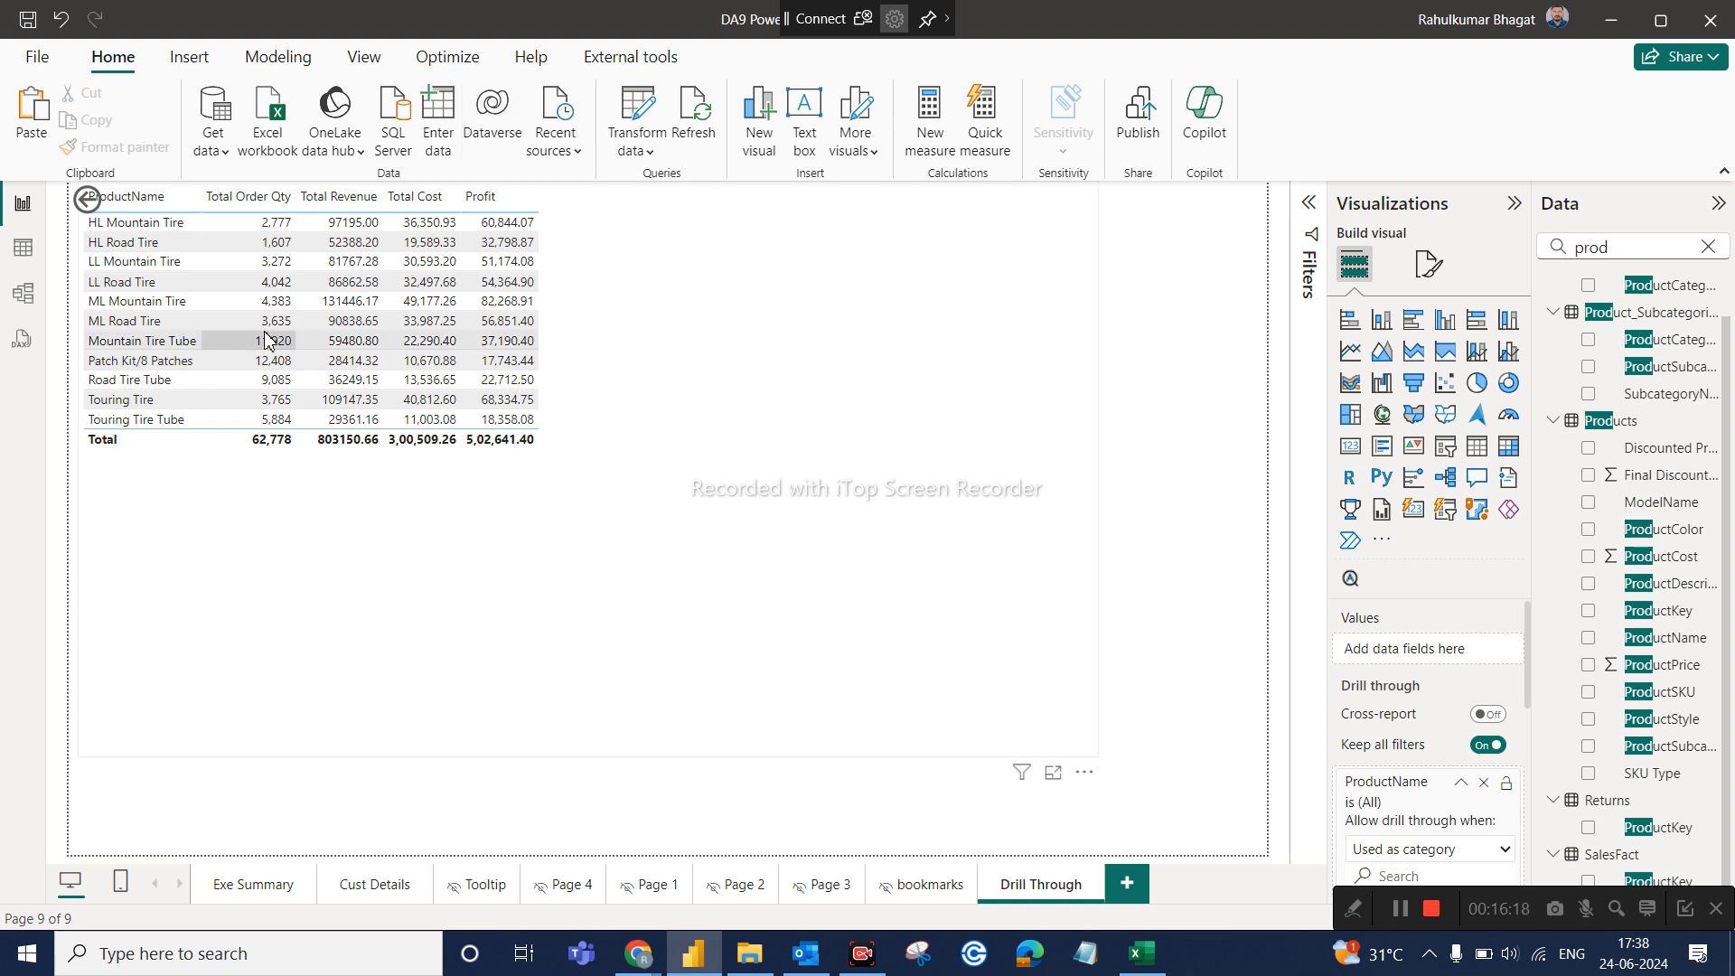
{"action": "left_click", "coordinate": [90, 202], "text": "ctrl"}
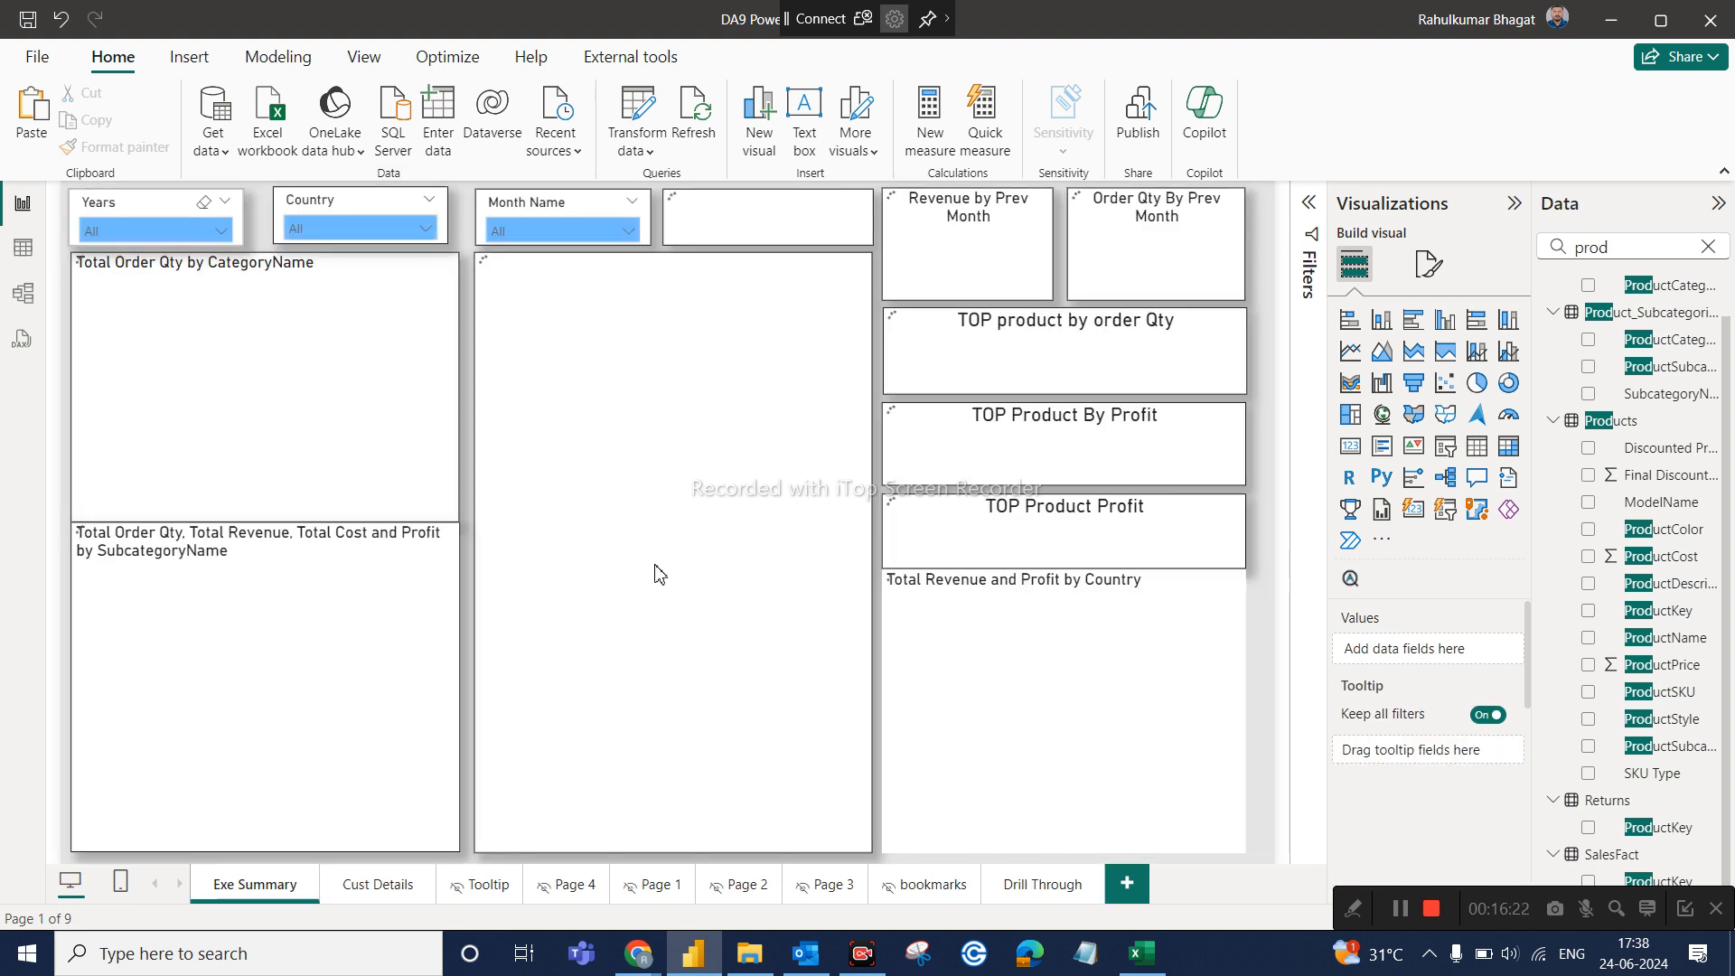
Compare the drill-through settings of the Drill Through page with the page settings of Exe Summary
{"action": "left_click", "coordinate": [1034, 882]}
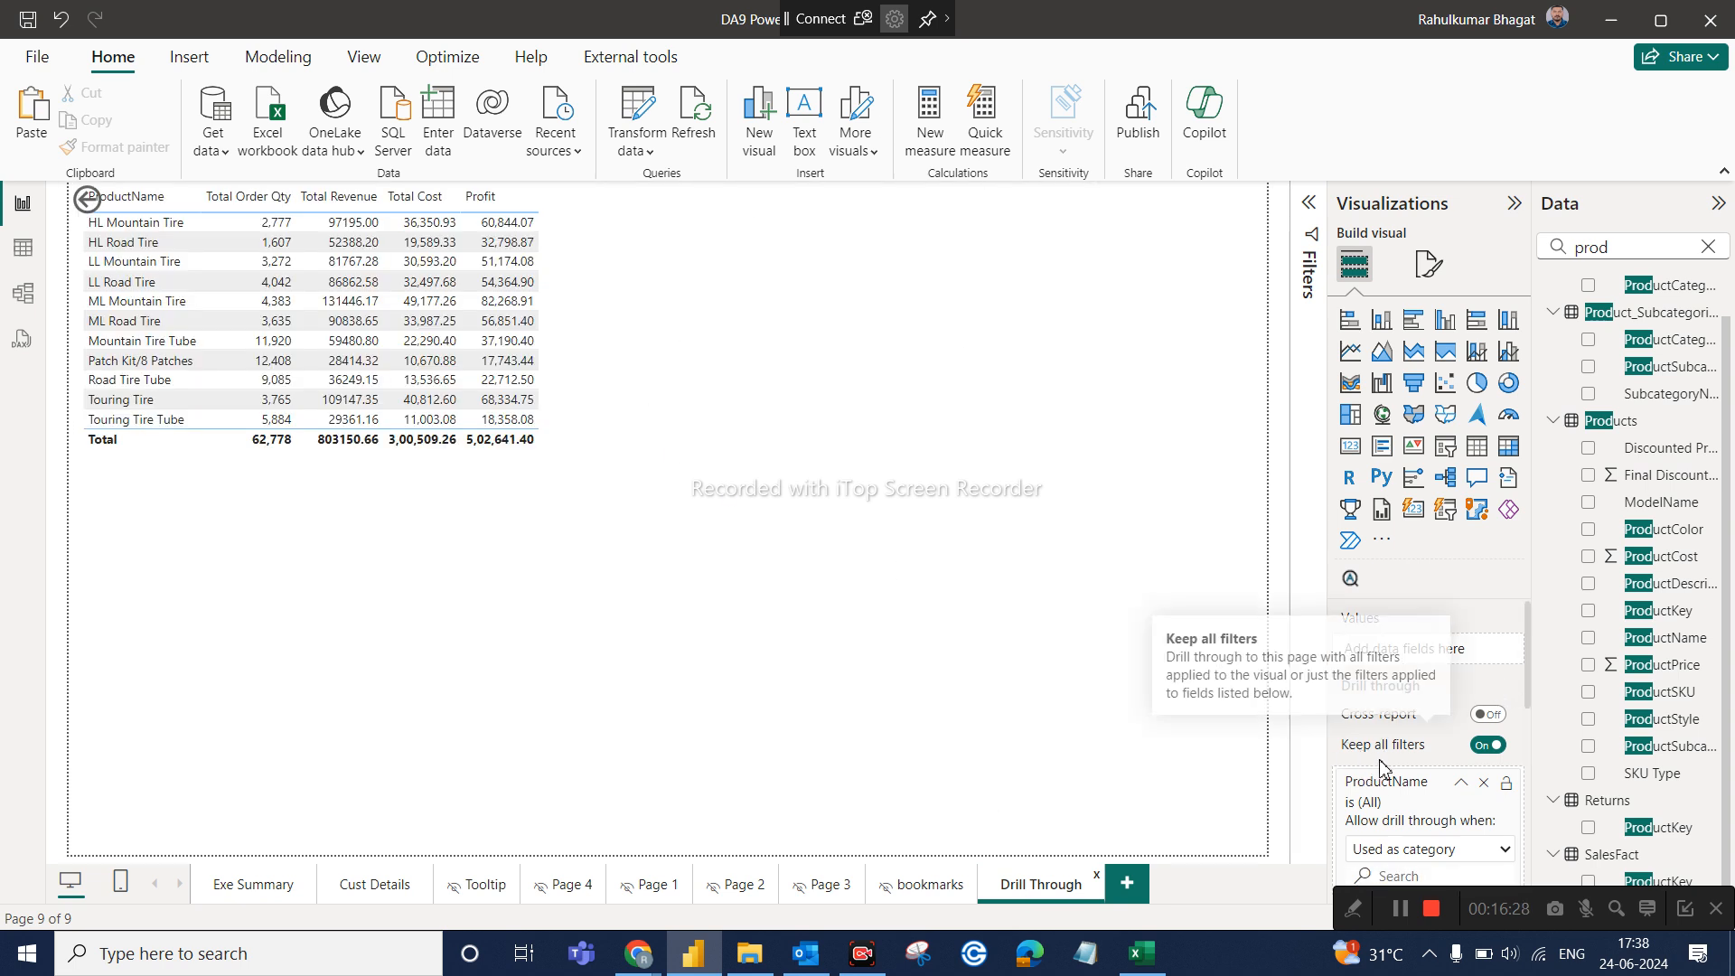
{"action": "left_click", "coordinate": [256, 897]}
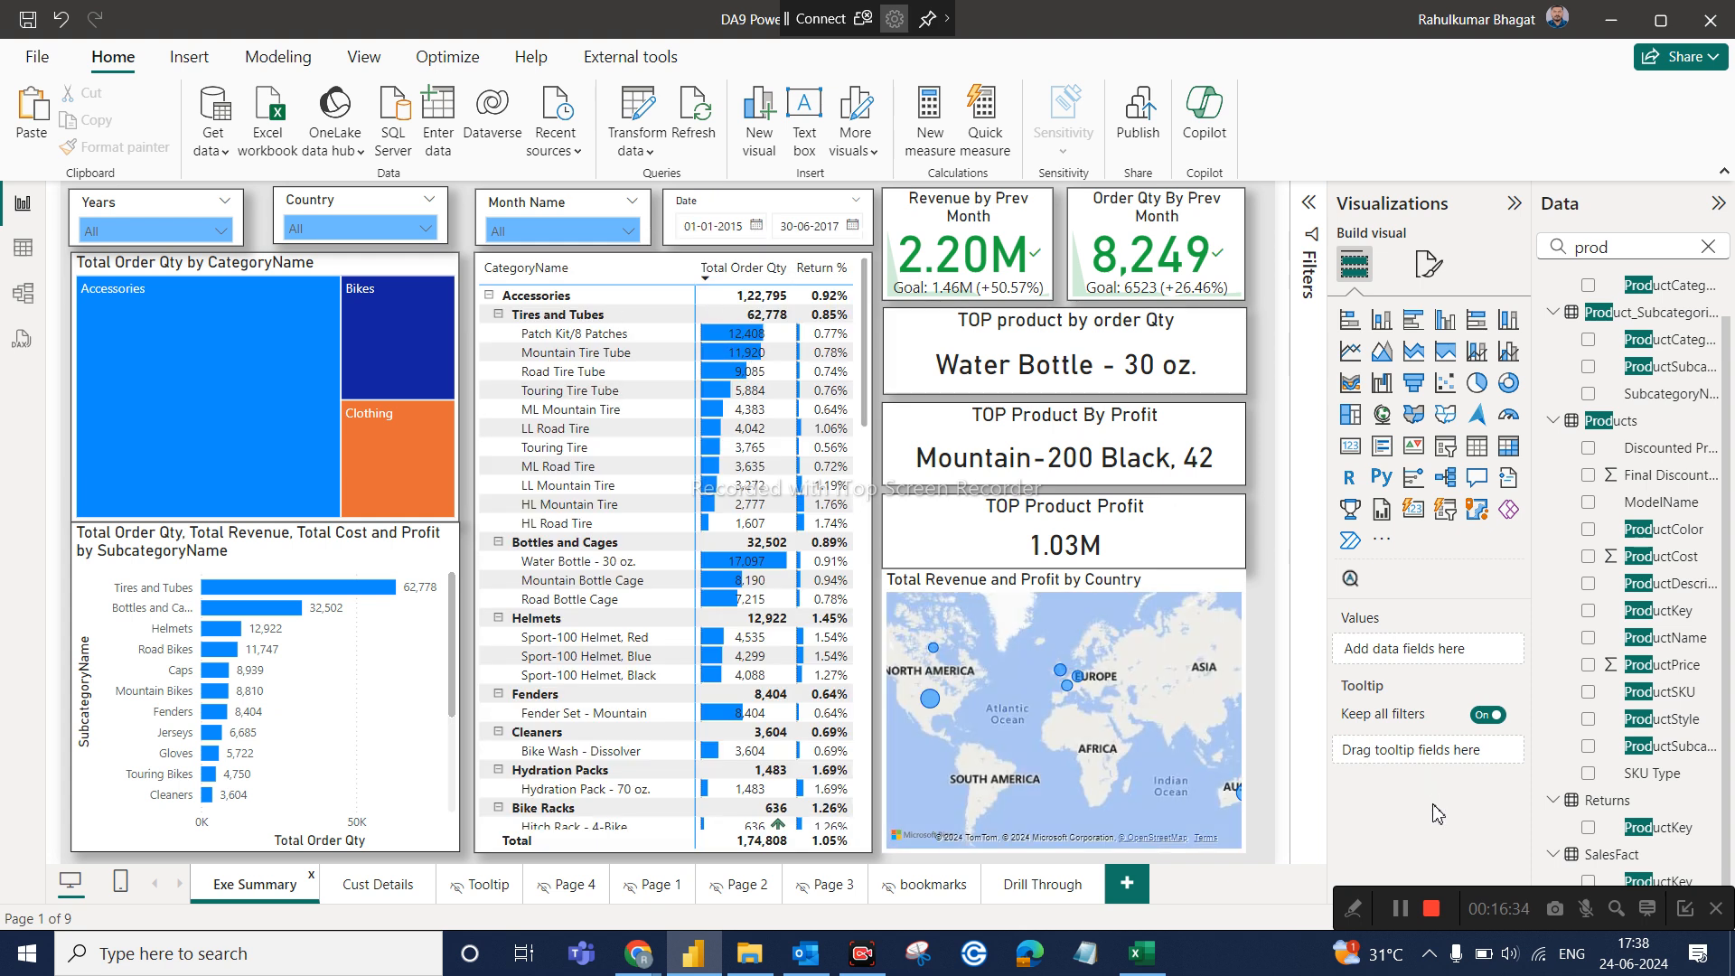
{"action": "left_click", "coordinate": [1024, 893]}
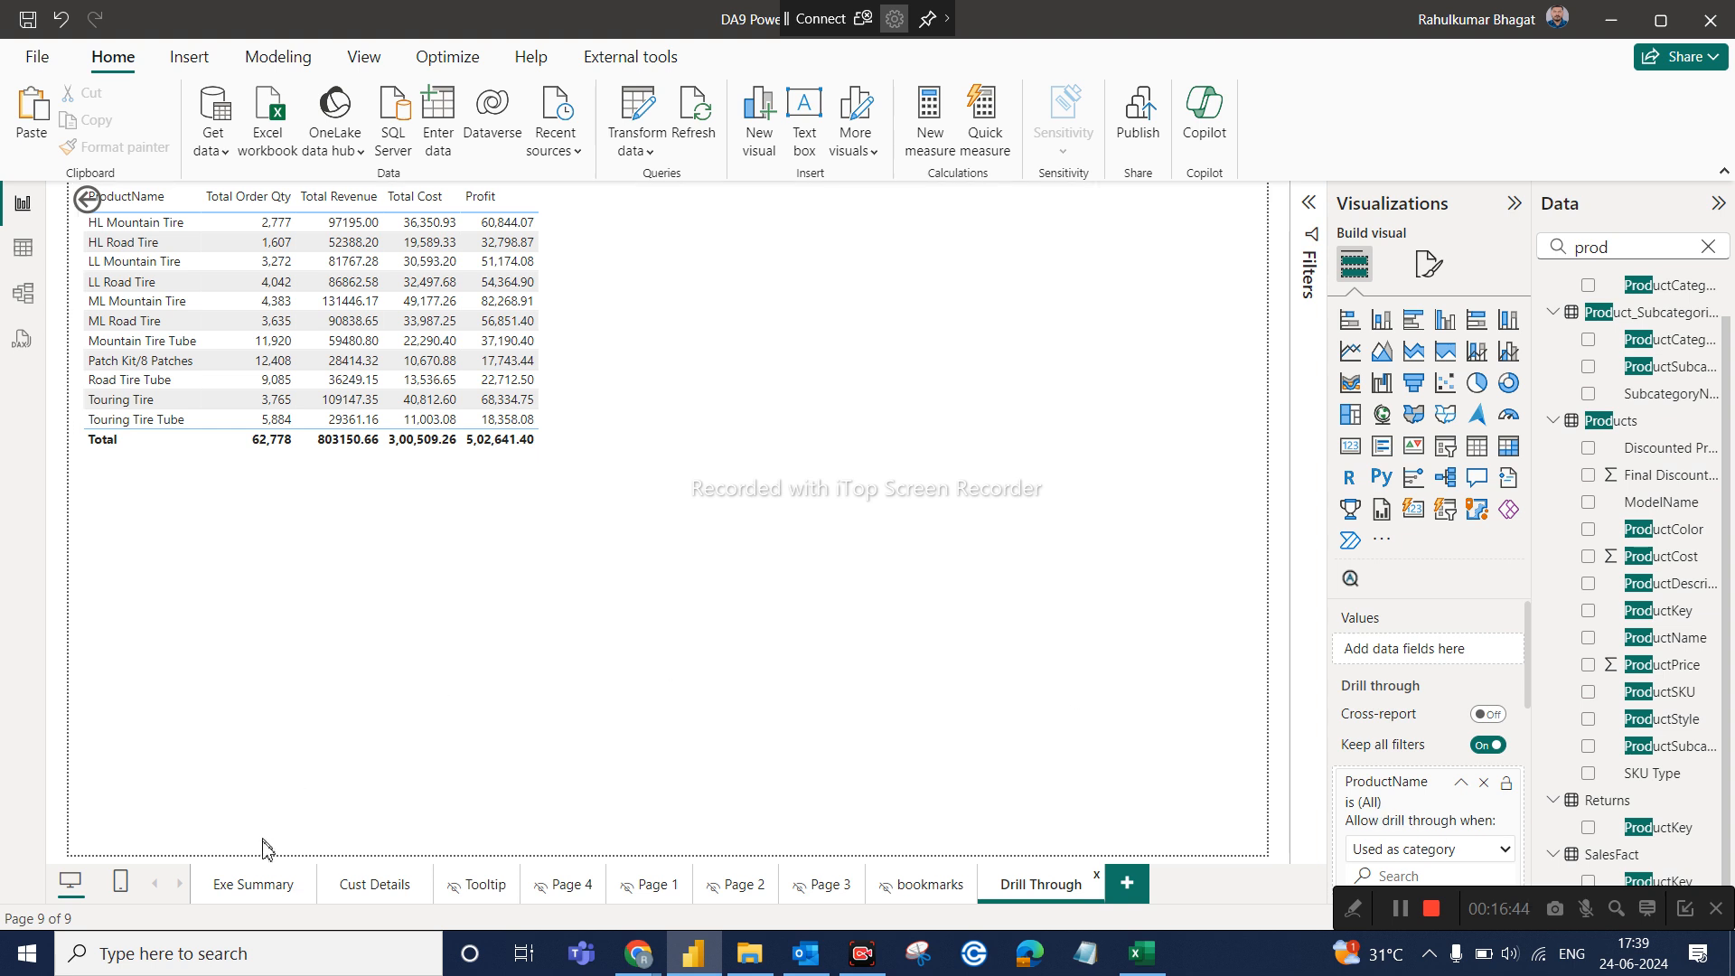
{"action": "left_click", "coordinate": [262, 892]}
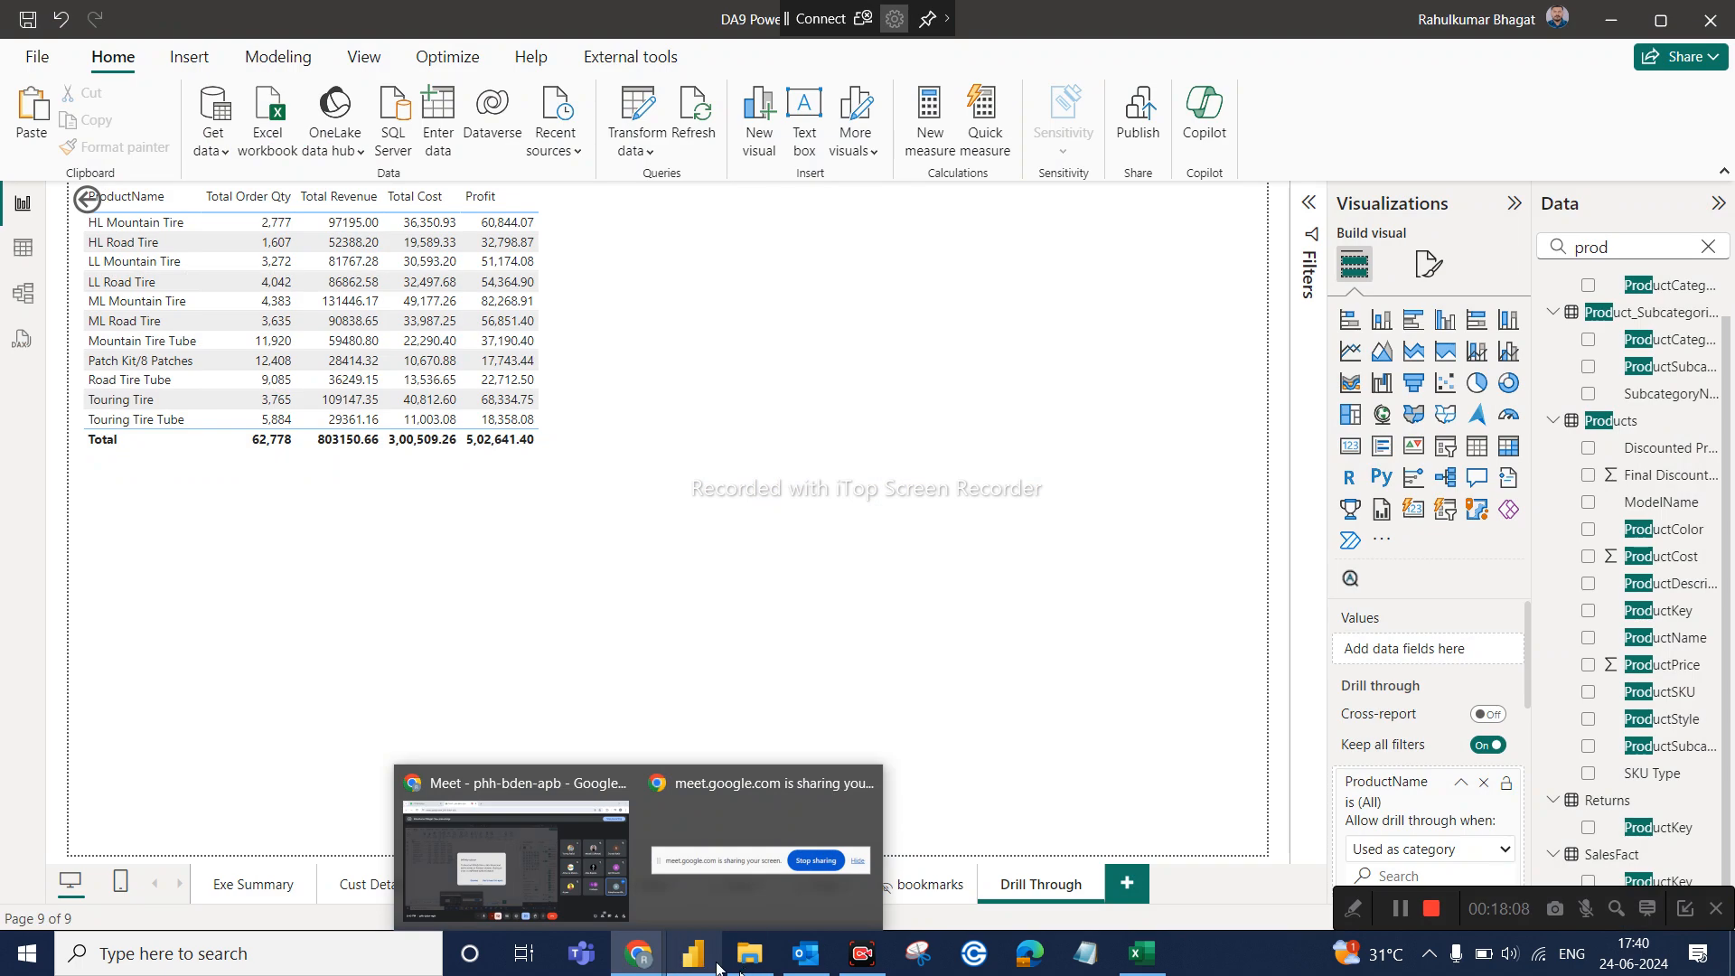
Open AIMS Dashboard 2.0 (10) 1.pbix from the Downloads folder in File Explorer and go to its Landing Page
{"action": "left_click", "coordinate": [749, 953]}
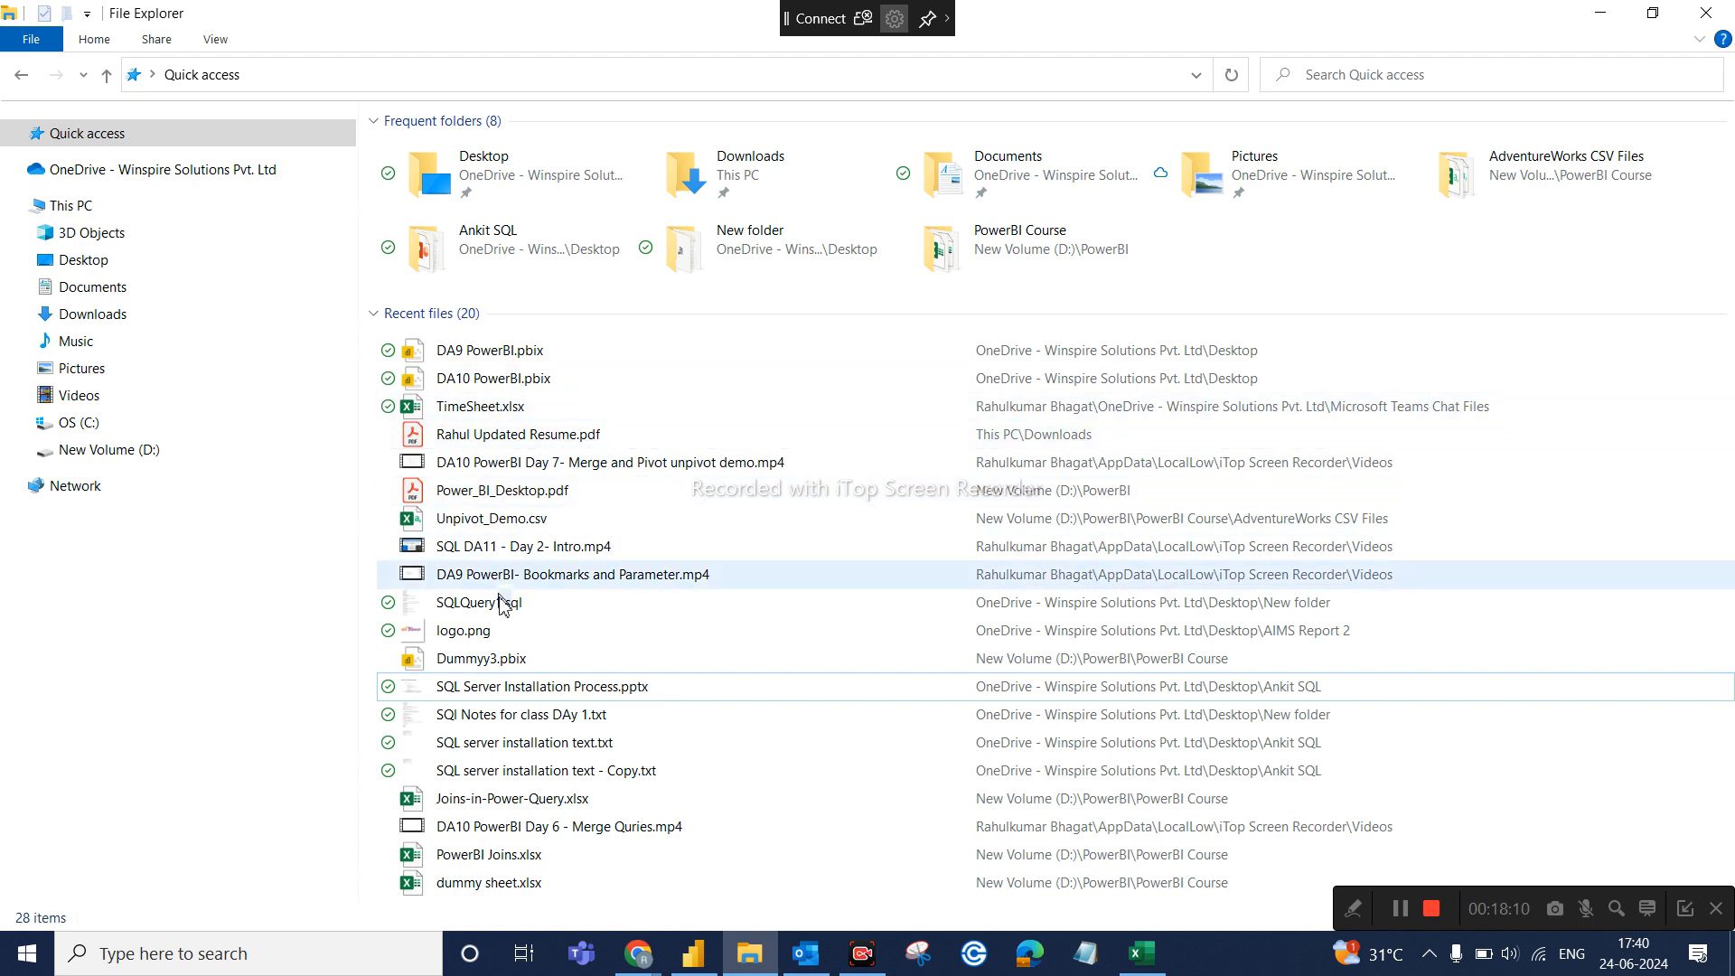
{"action": "left_click", "coordinate": [150, 314]}
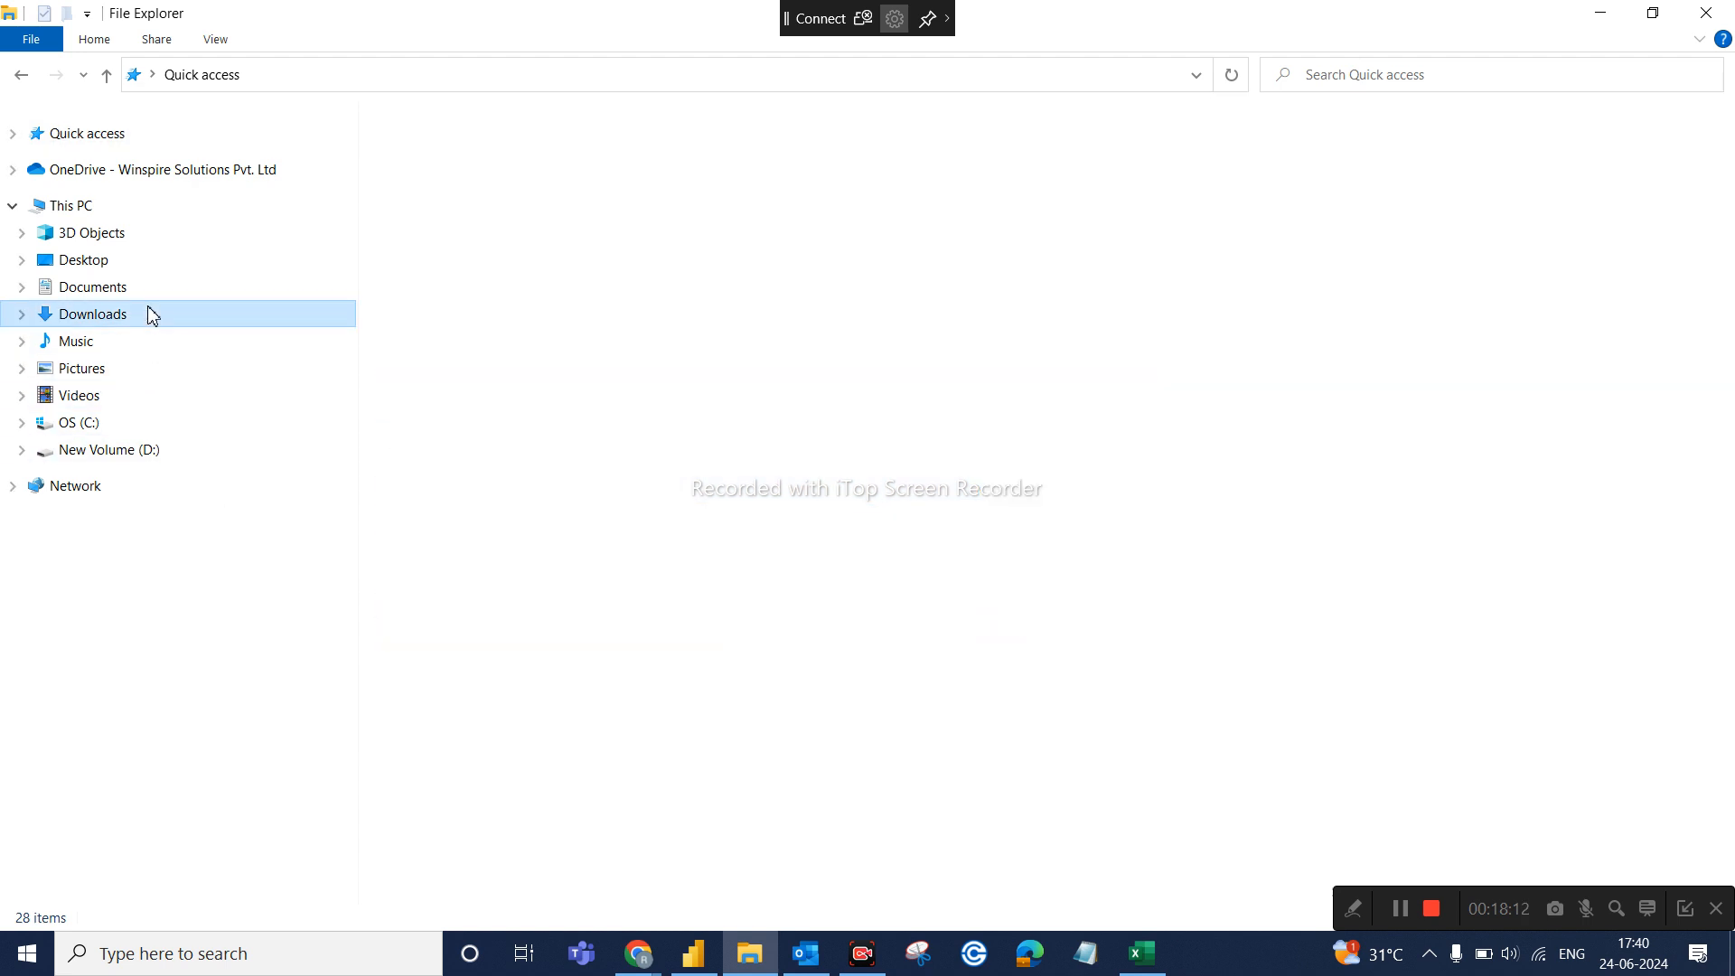
{"action": "double_click", "coordinate": [532, 152]}
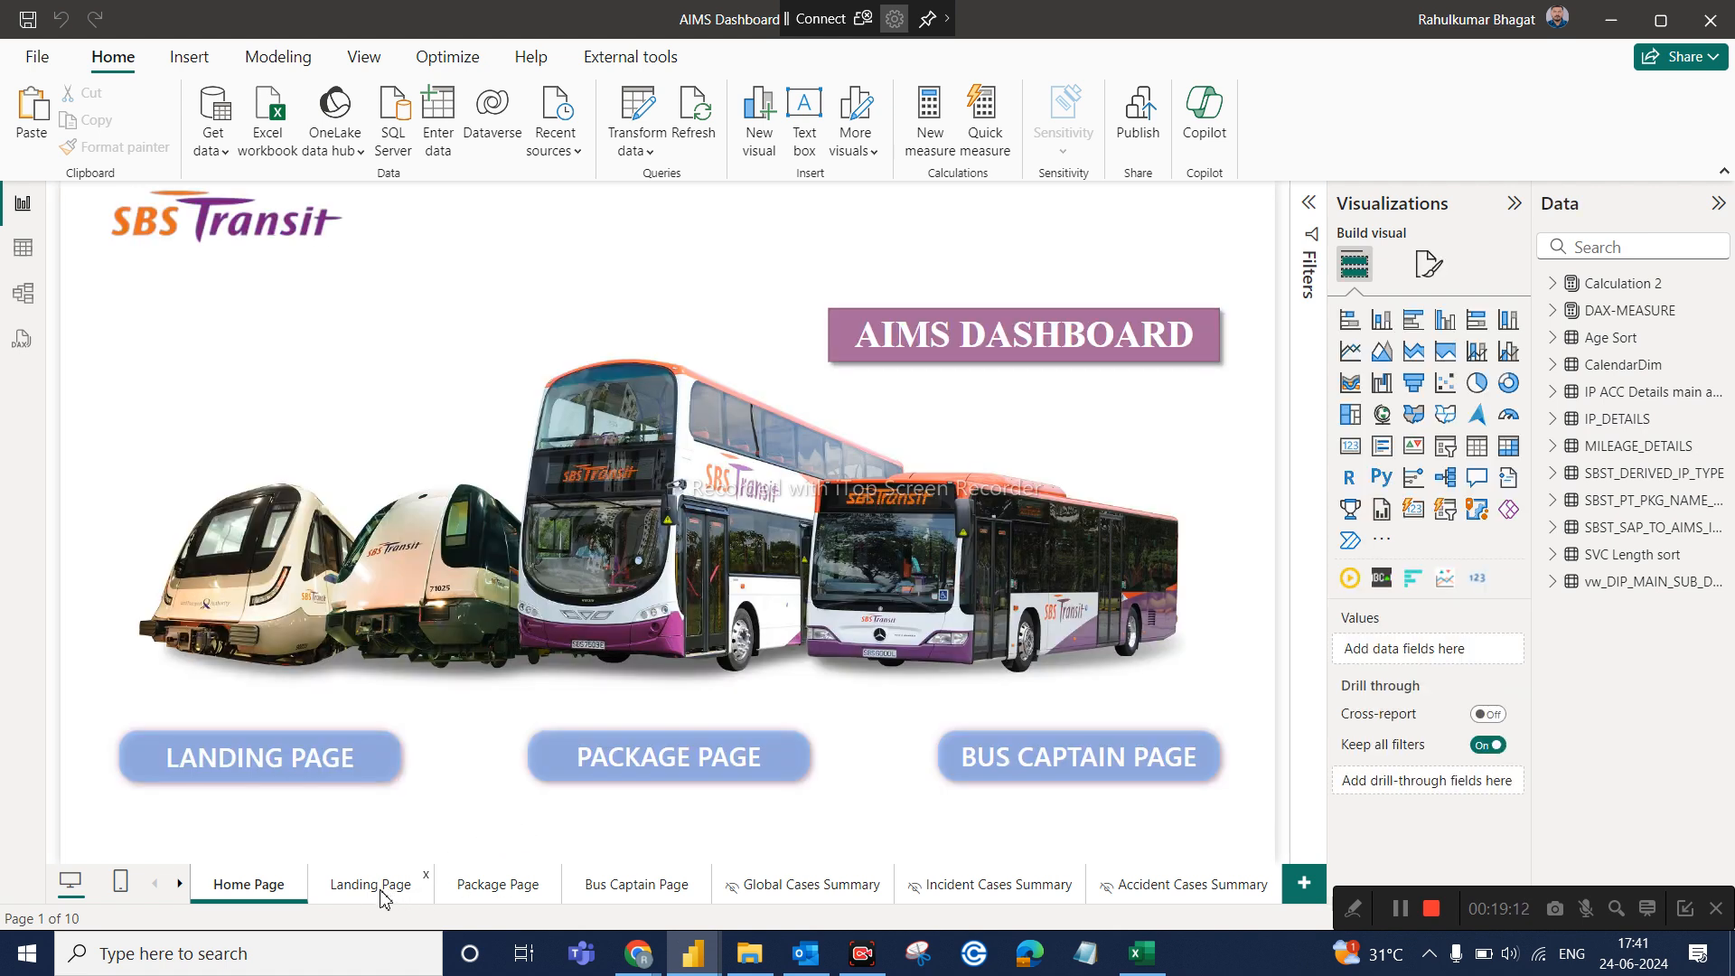
{"action": "left_click", "coordinate": [380, 898]}
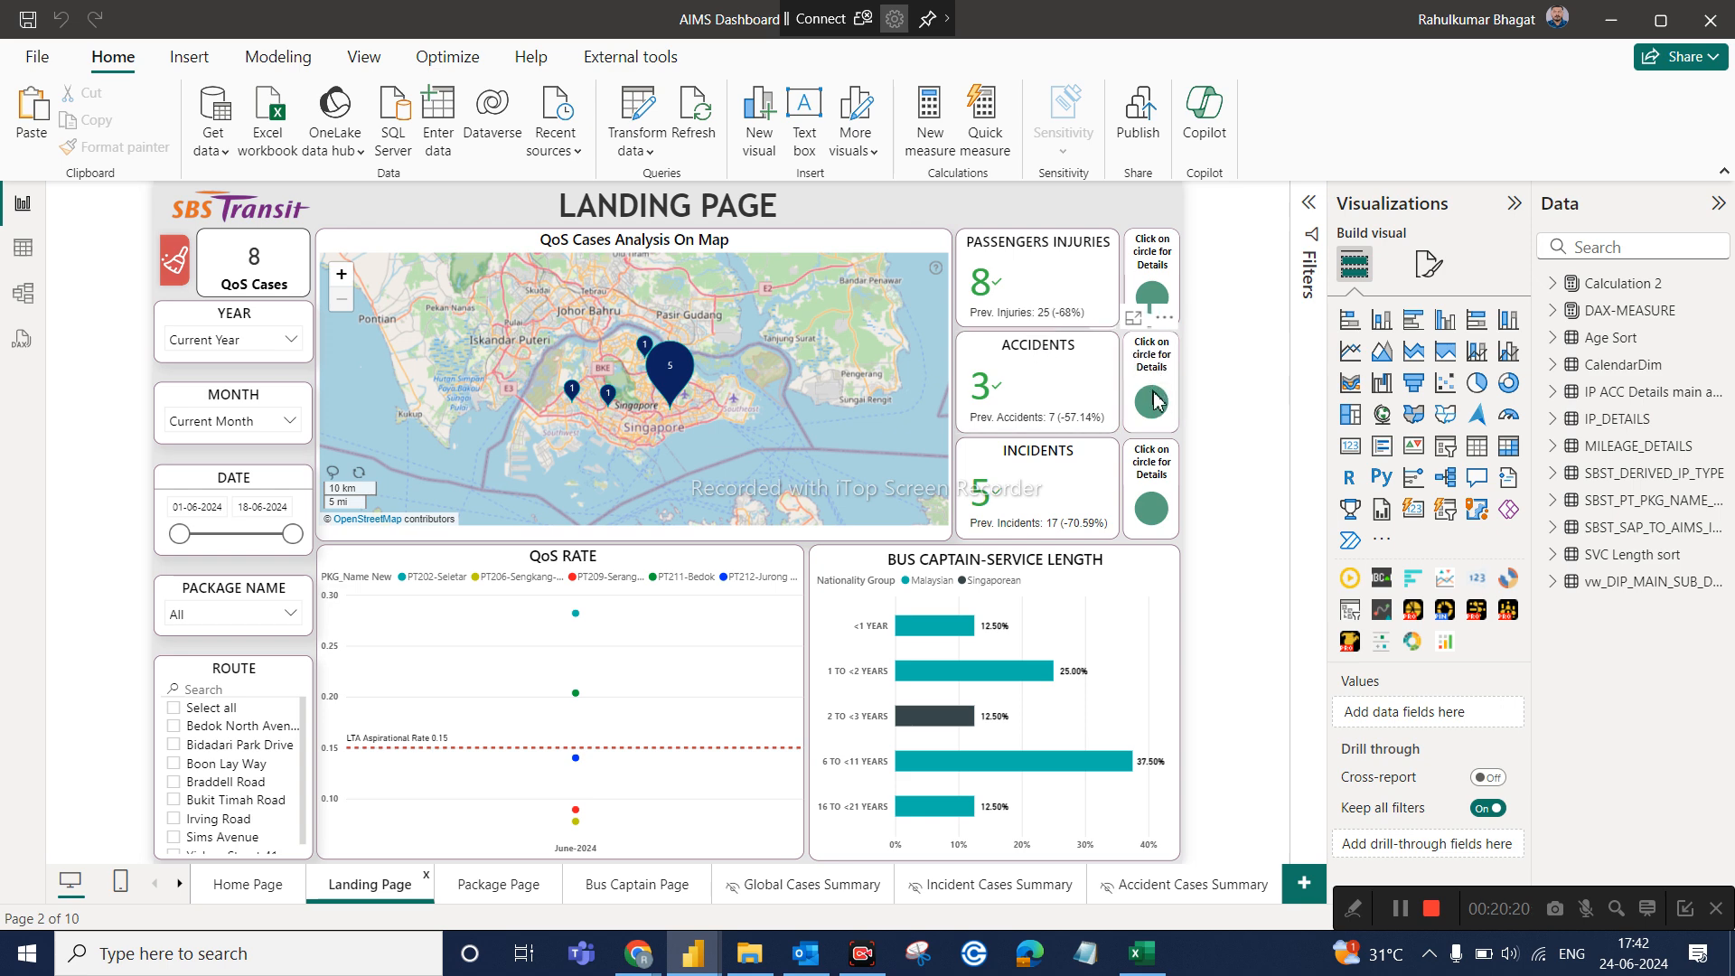
Drill through from the Accidents details circle to Accident Cases Summary and view the case table through its last columns
{"action": "mouse_move", "coordinate": [1154, 405]}
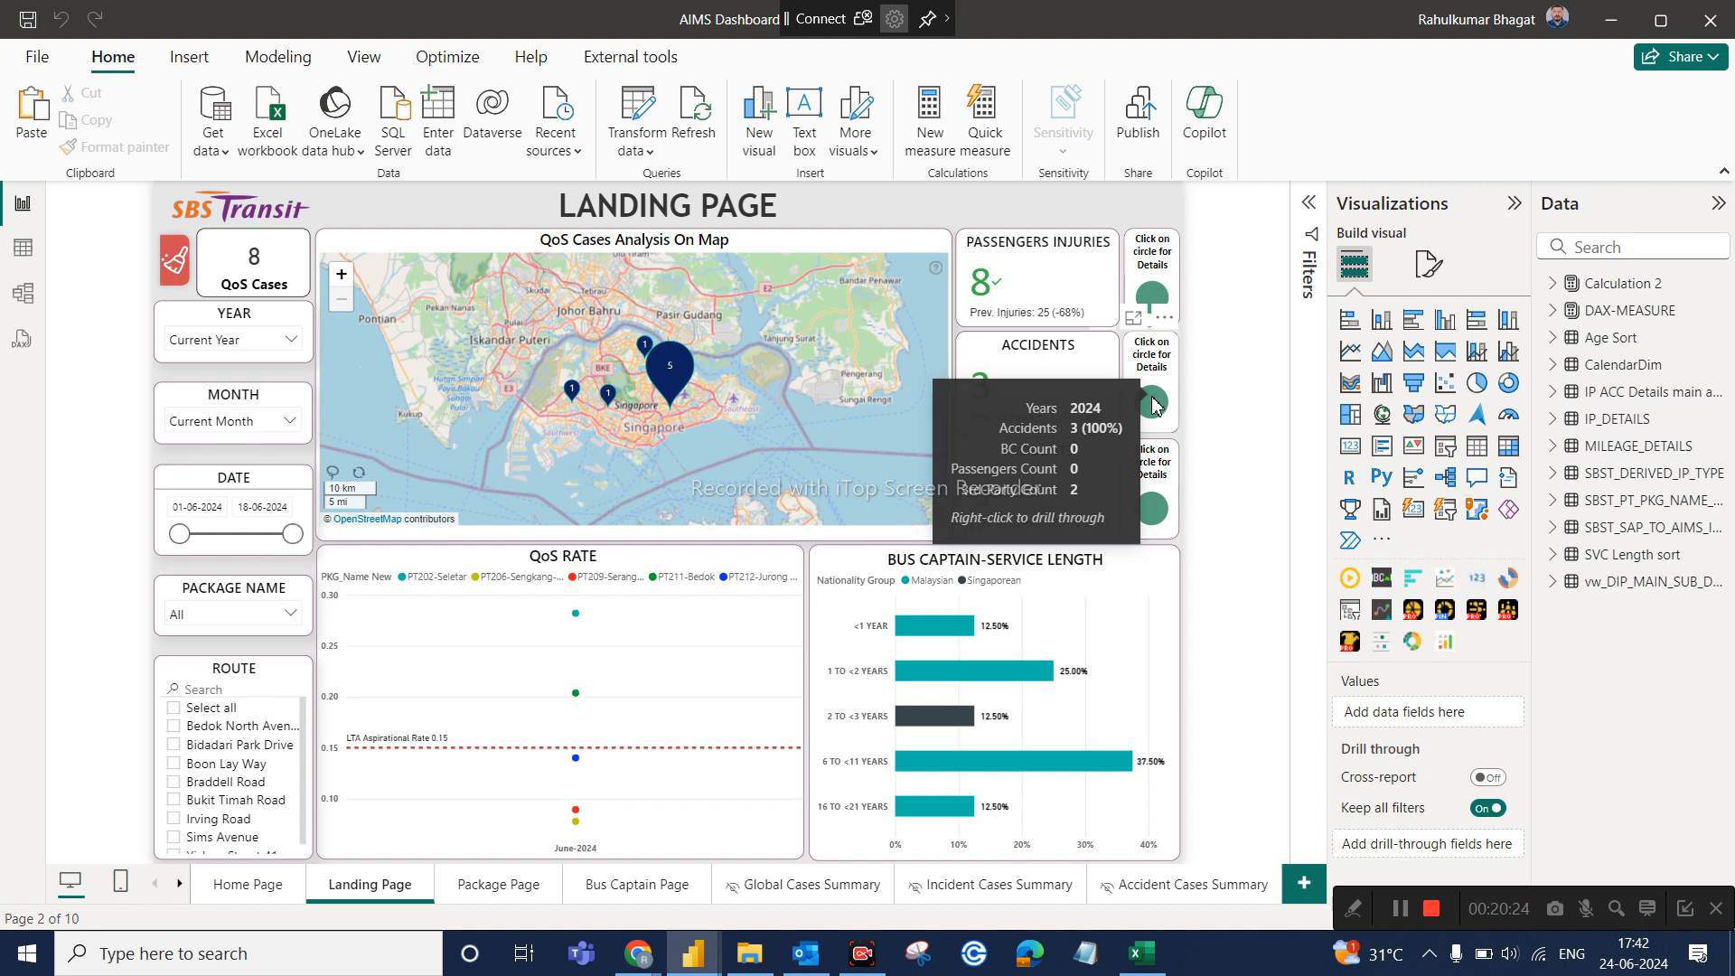
{"action": "left_click", "coordinate": [1154, 405]}
{"action": "right_click", "coordinate": [1155, 405]}
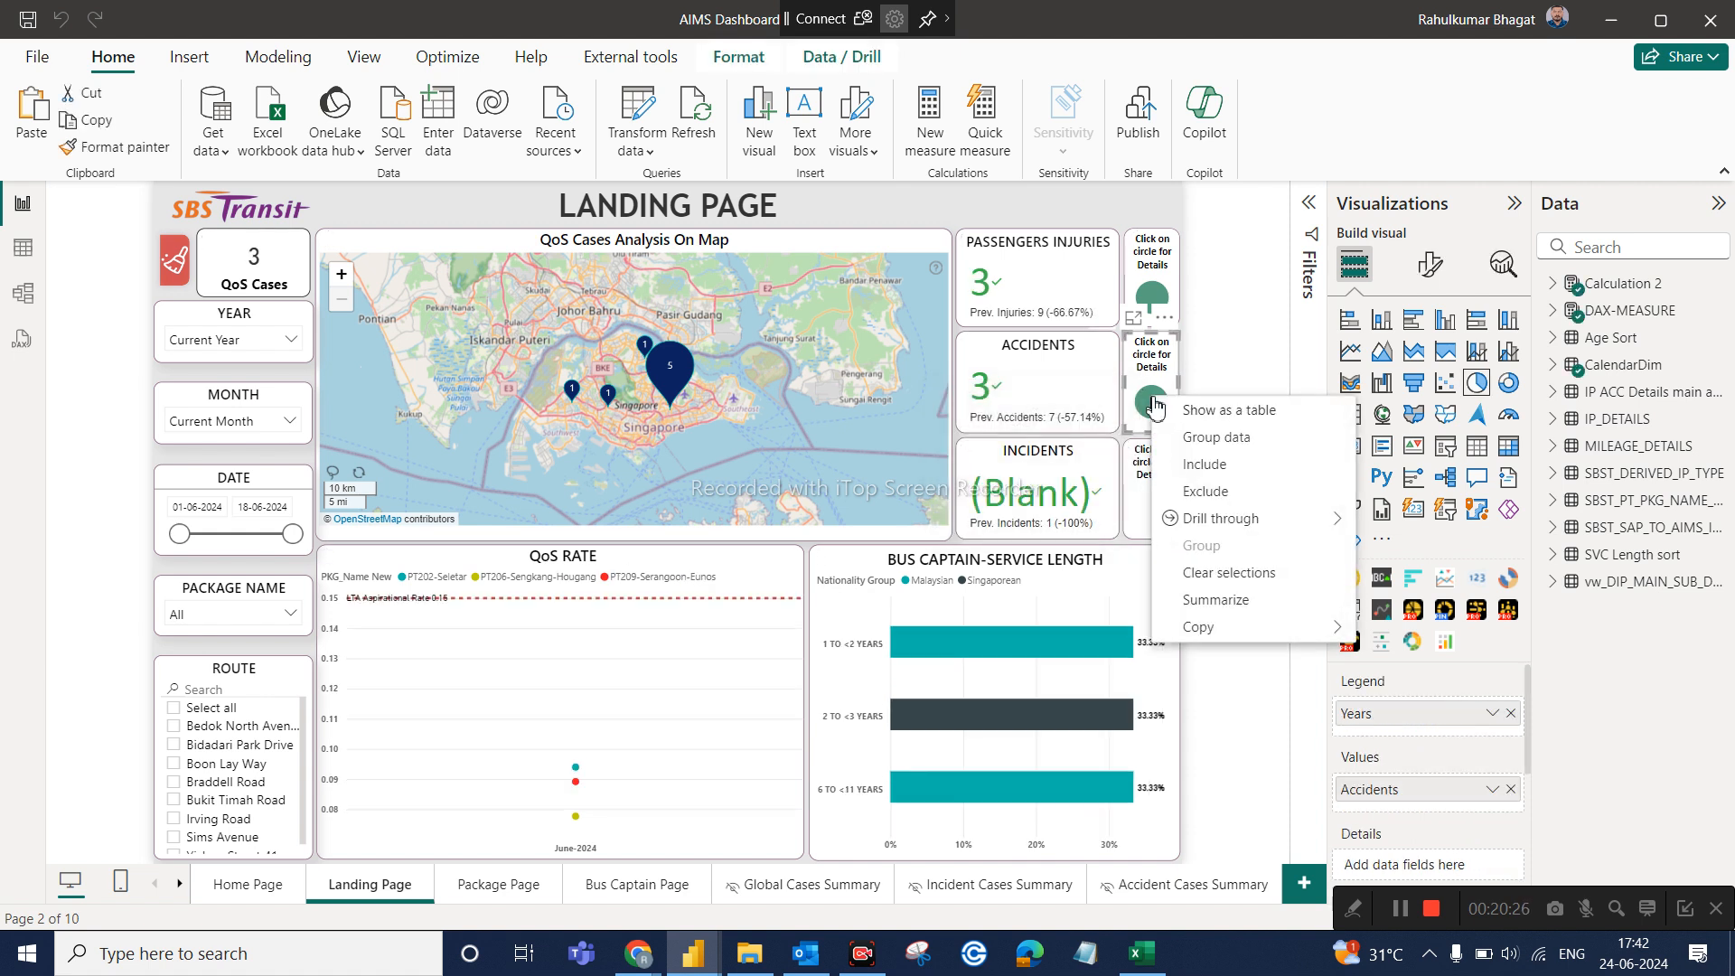
{"action": "mouse_move", "coordinate": [1247, 517]}
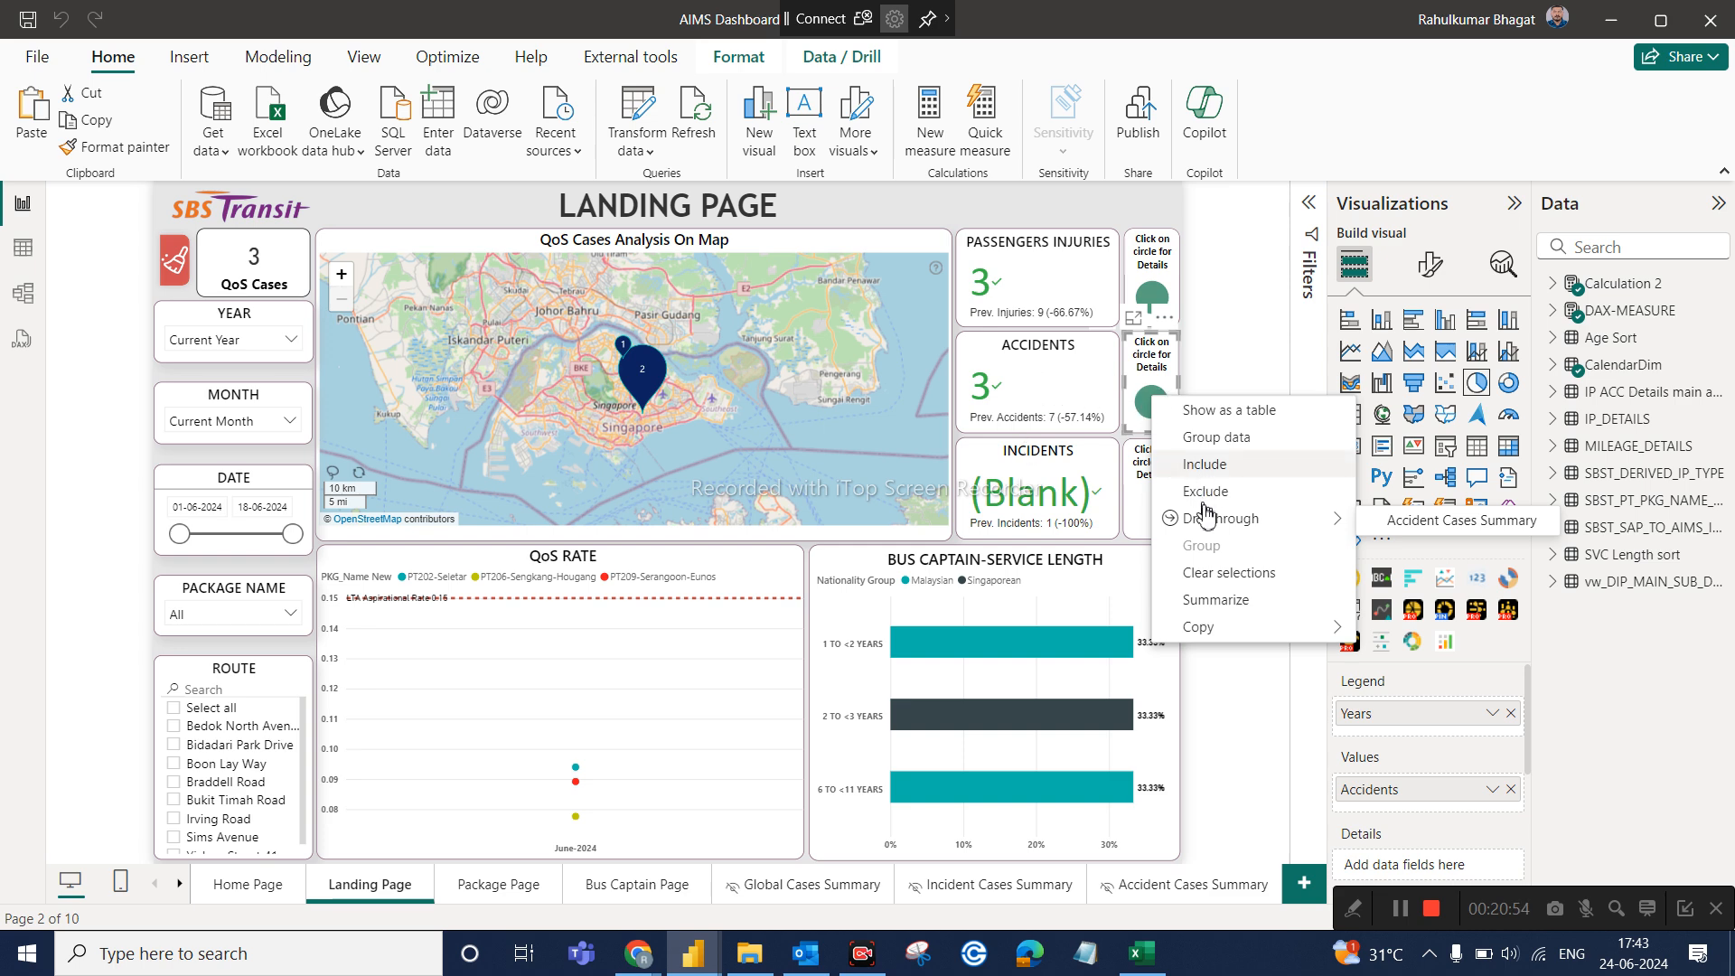
{"action": "left_click", "coordinate": [1425, 524]}
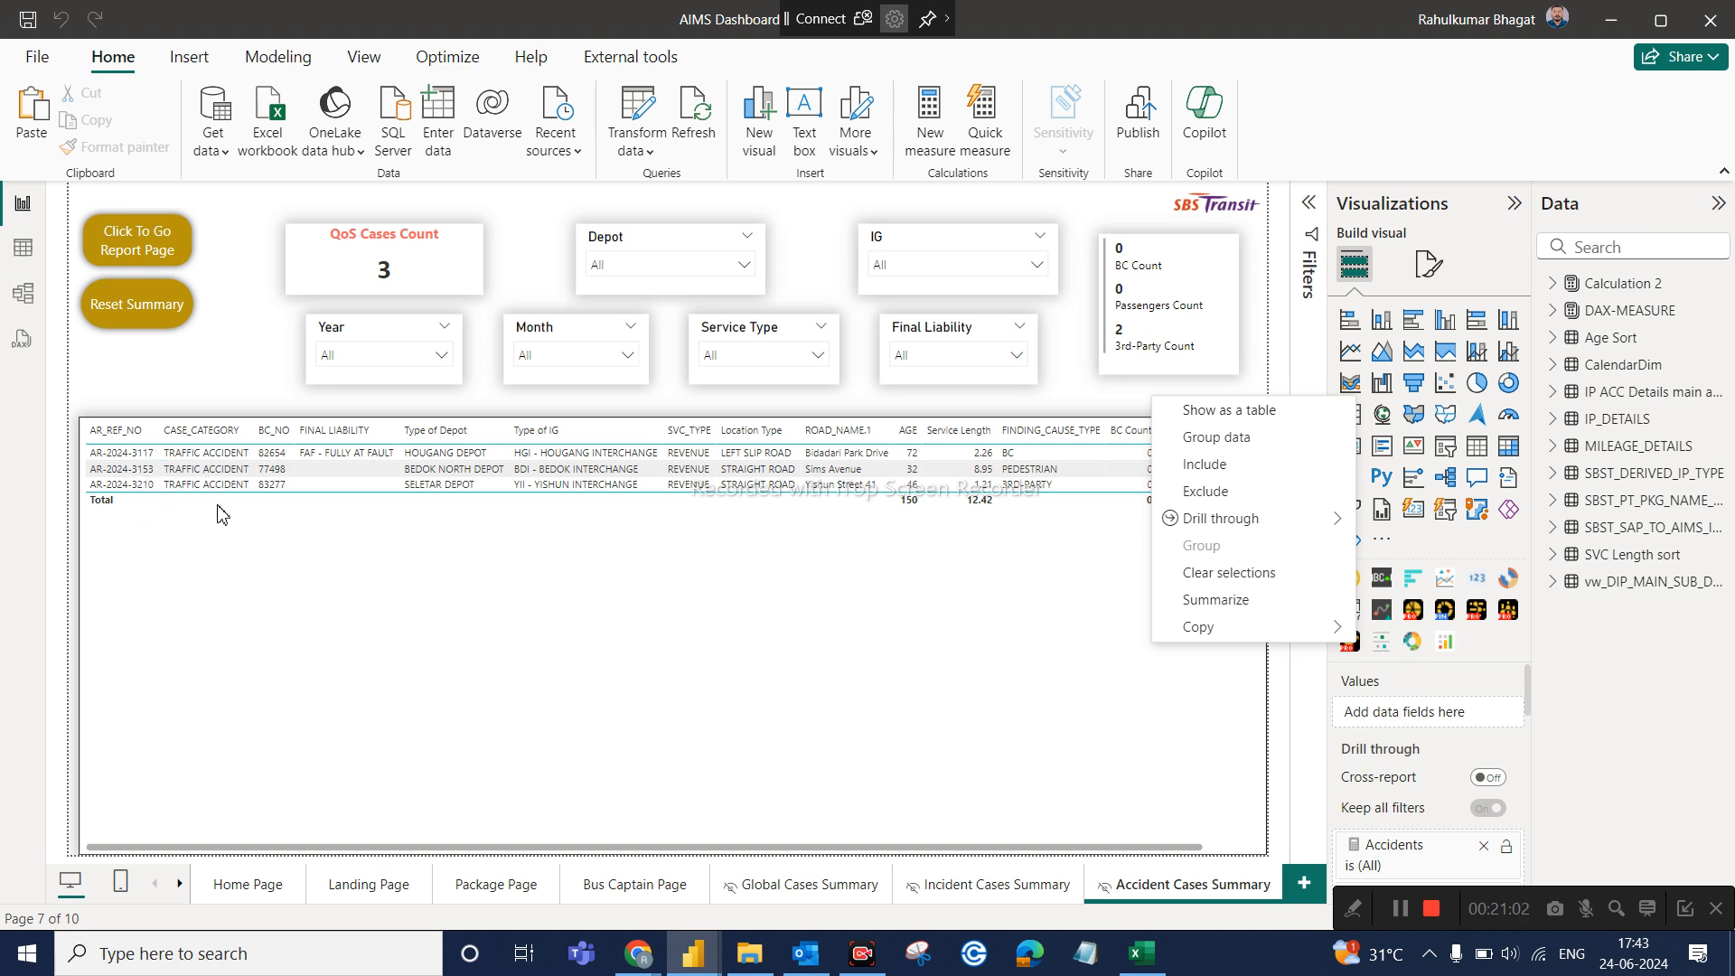
{"action": "left_click", "coordinate": [623, 538]}
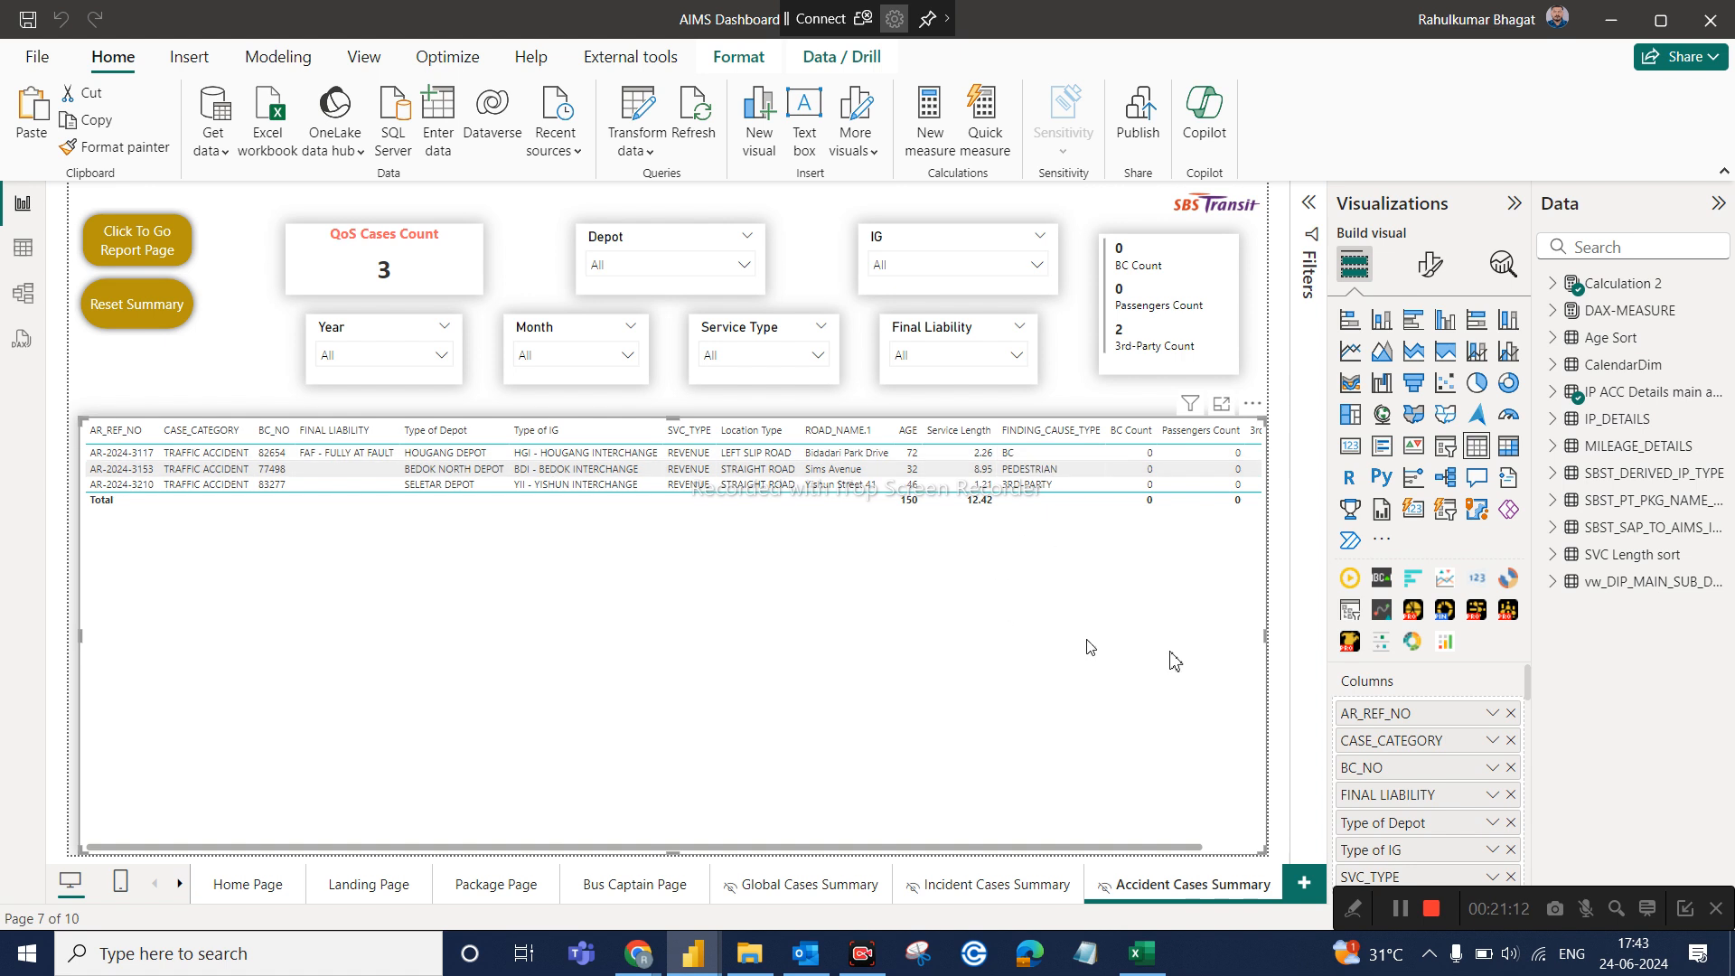
{"action": "left_click", "coordinate": [1243, 847]}
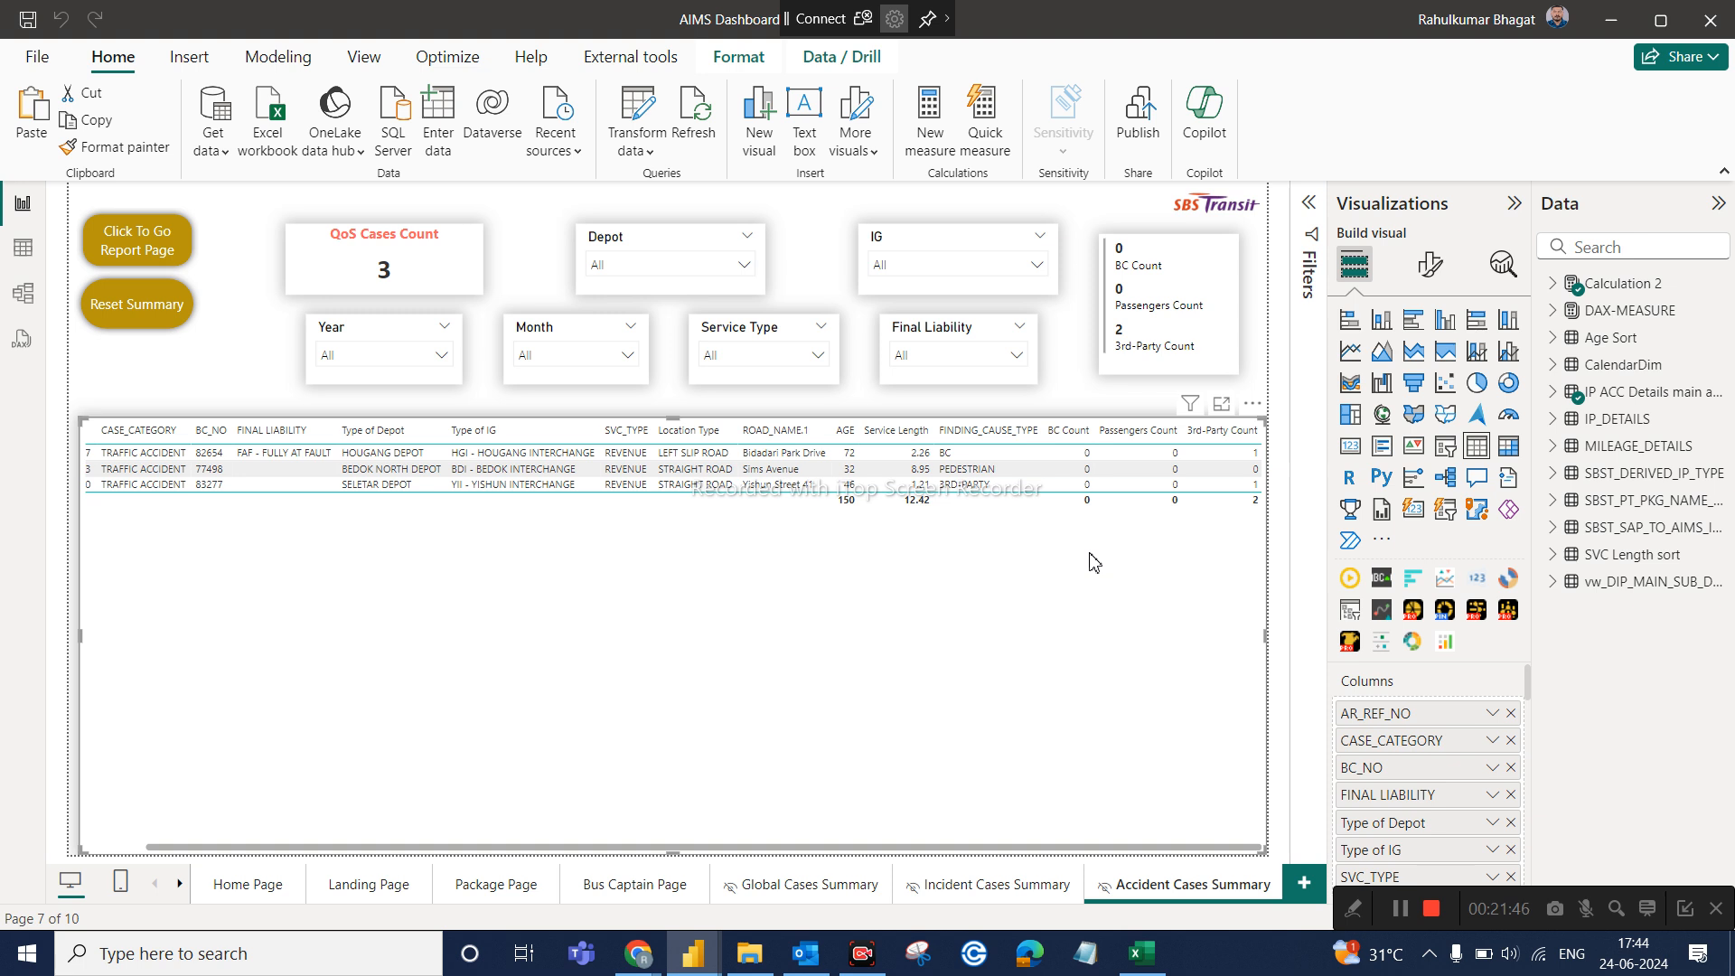
Find the BC Count measure among the fields of the Calculation 2 table and open its DAX formula
{"action": "left_click", "coordinate": [1558, 285]}
{"action": "scroll", "coordinate": [1681, 624], "scroll_direction": "down", "scroll_amount": 10}
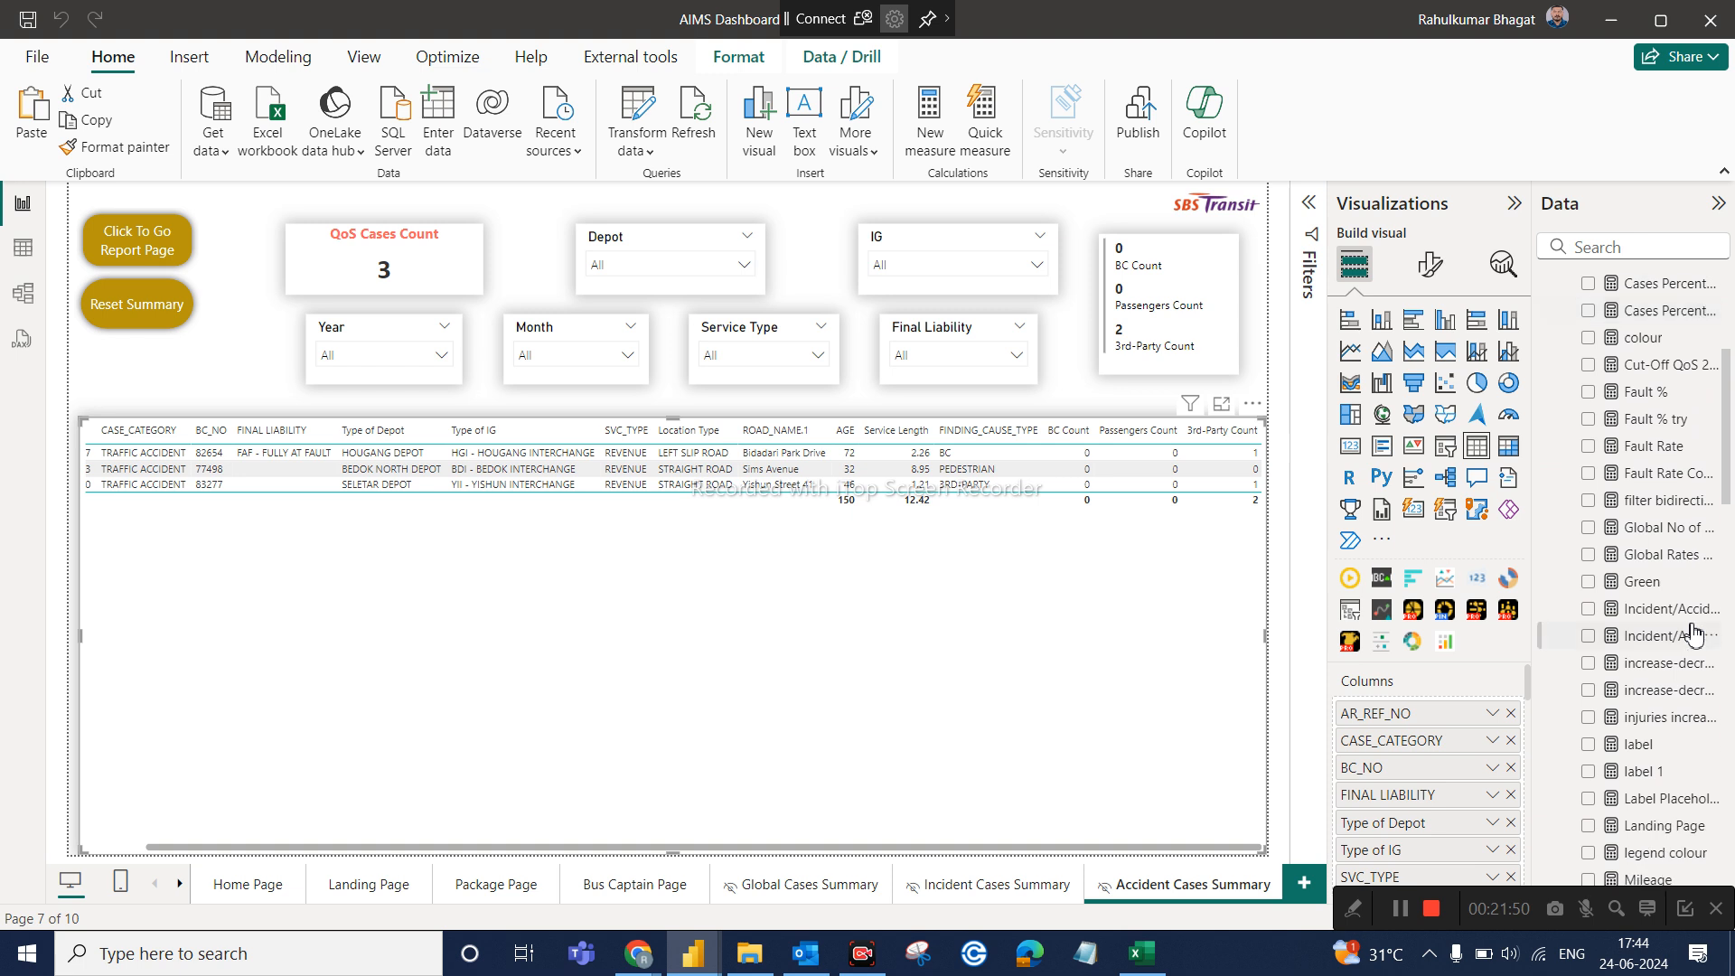
{"action": "scroll", "coordinate": [1693, 633], "scroll_direction": "down", "scroll_amount": 10}
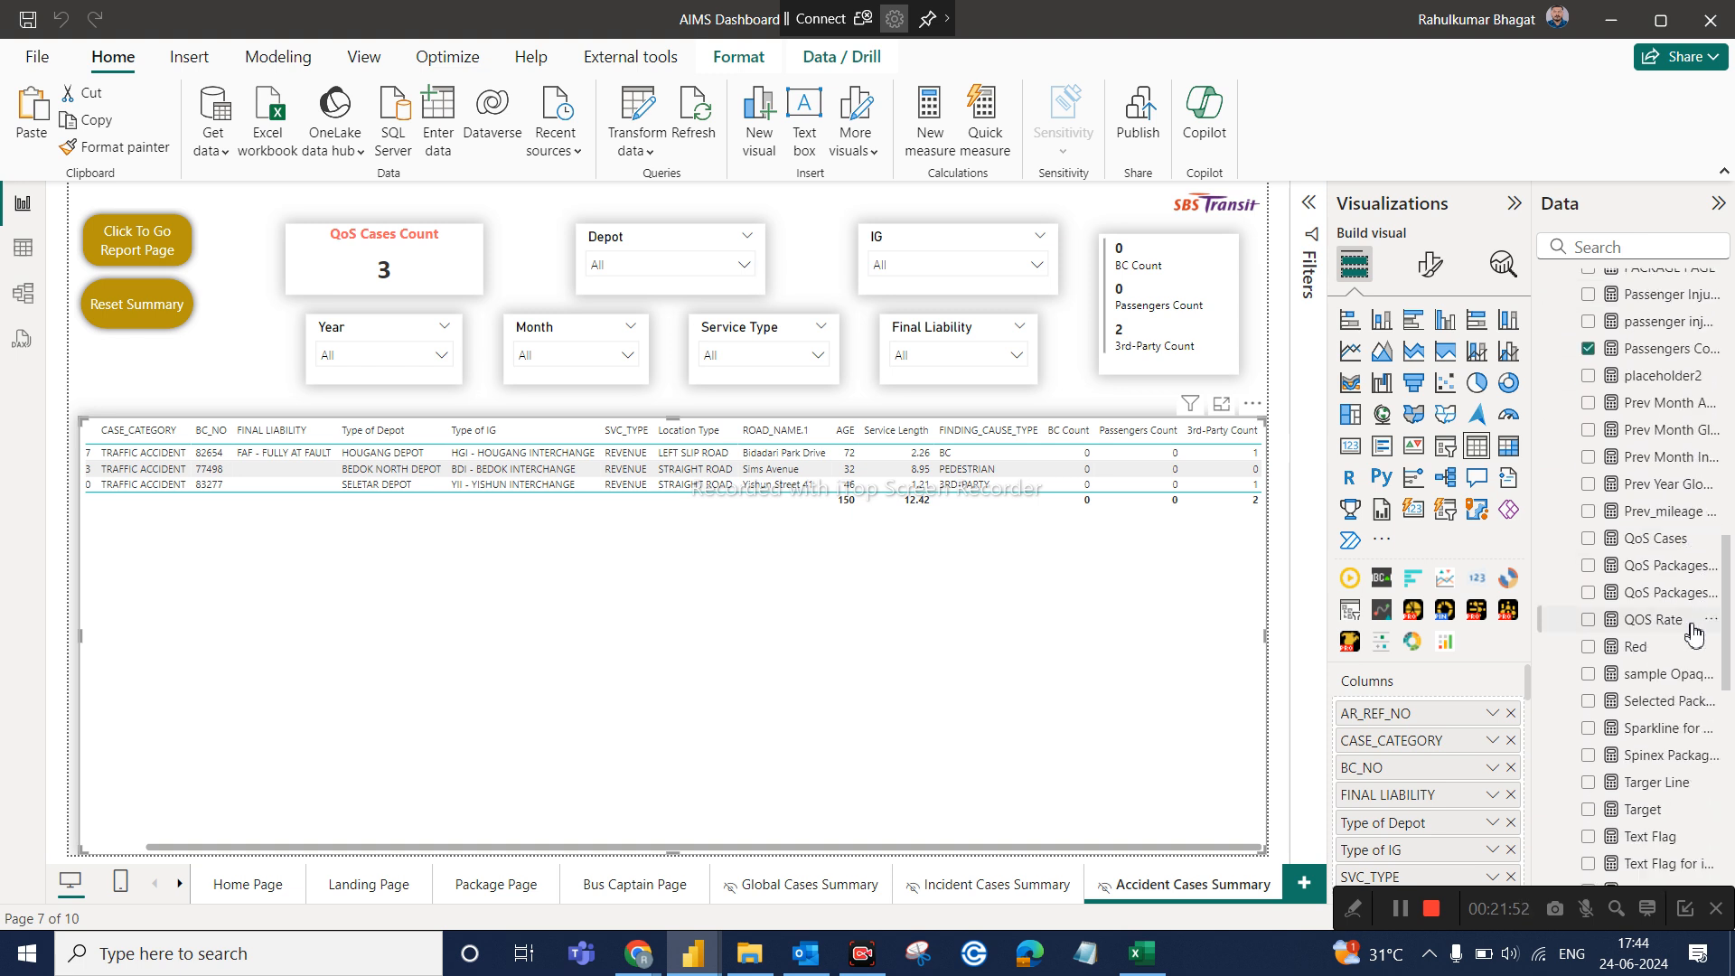
{"action": "scroll", "coordinate": [1693, 633], "scroll_direction": "down", "scroll_amount": 10}
{"action": "scroll", "coordinate": [1692, 634], "scroll_direction": "up", "scroll_amount": 8}
{"action": "scroll", "coordinate": [1692, 633], "scroll_direction": "down", "scroll_amount": 1}
{"action": "scroll", "coordinate": [1692, 634], "scroll_direction": "up", "scroll_amount": 12}
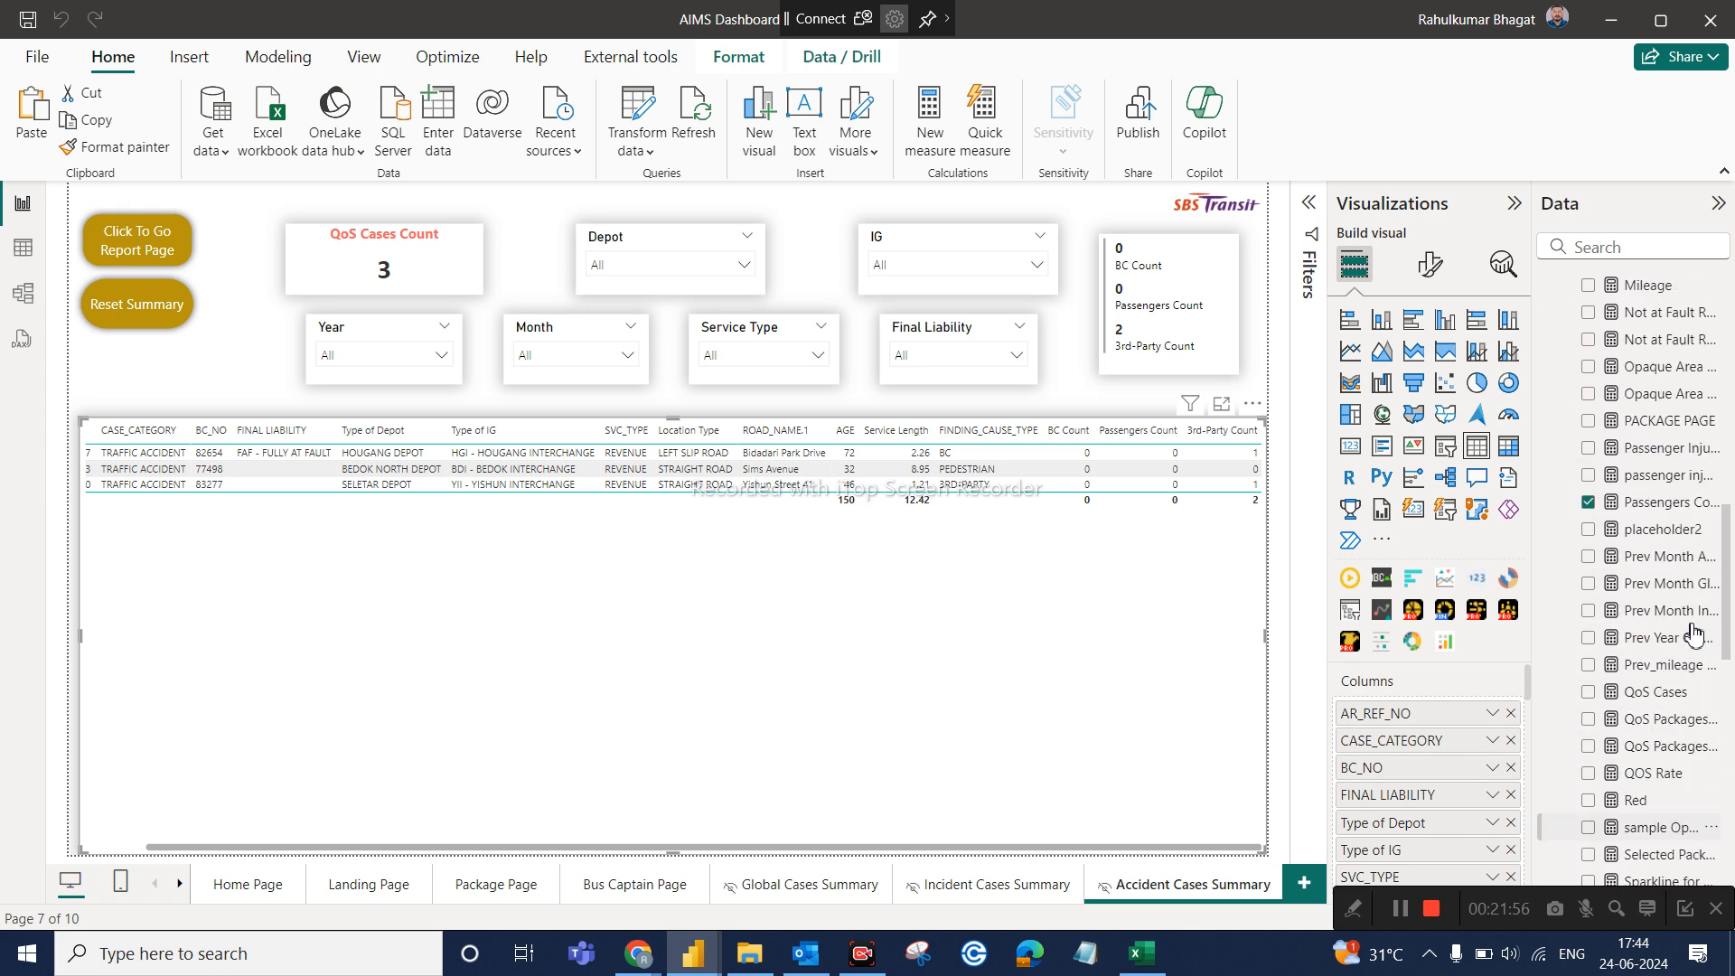
{"action": "scroll", "coordinate": [1692, 634], "scroll_direction": "up", "scroll_amount": 6}
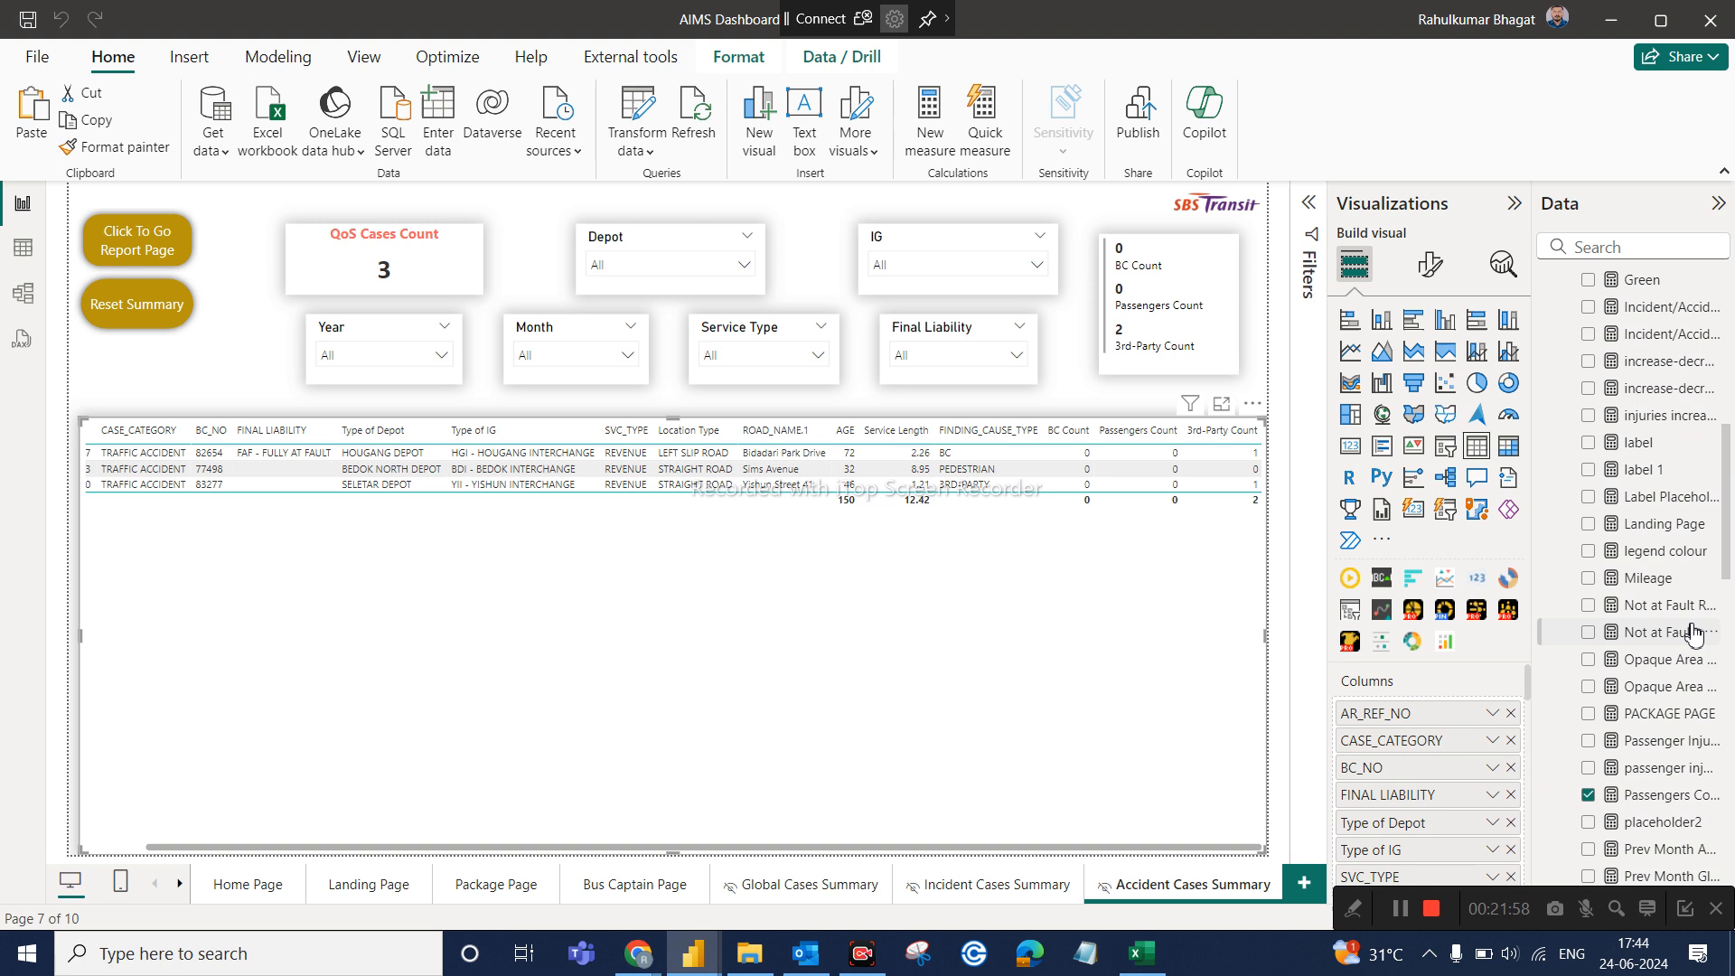
{"action": "scroll", "coordinate": [1693, 633], "scroll_direction": "up", "scroll_amount": 6}
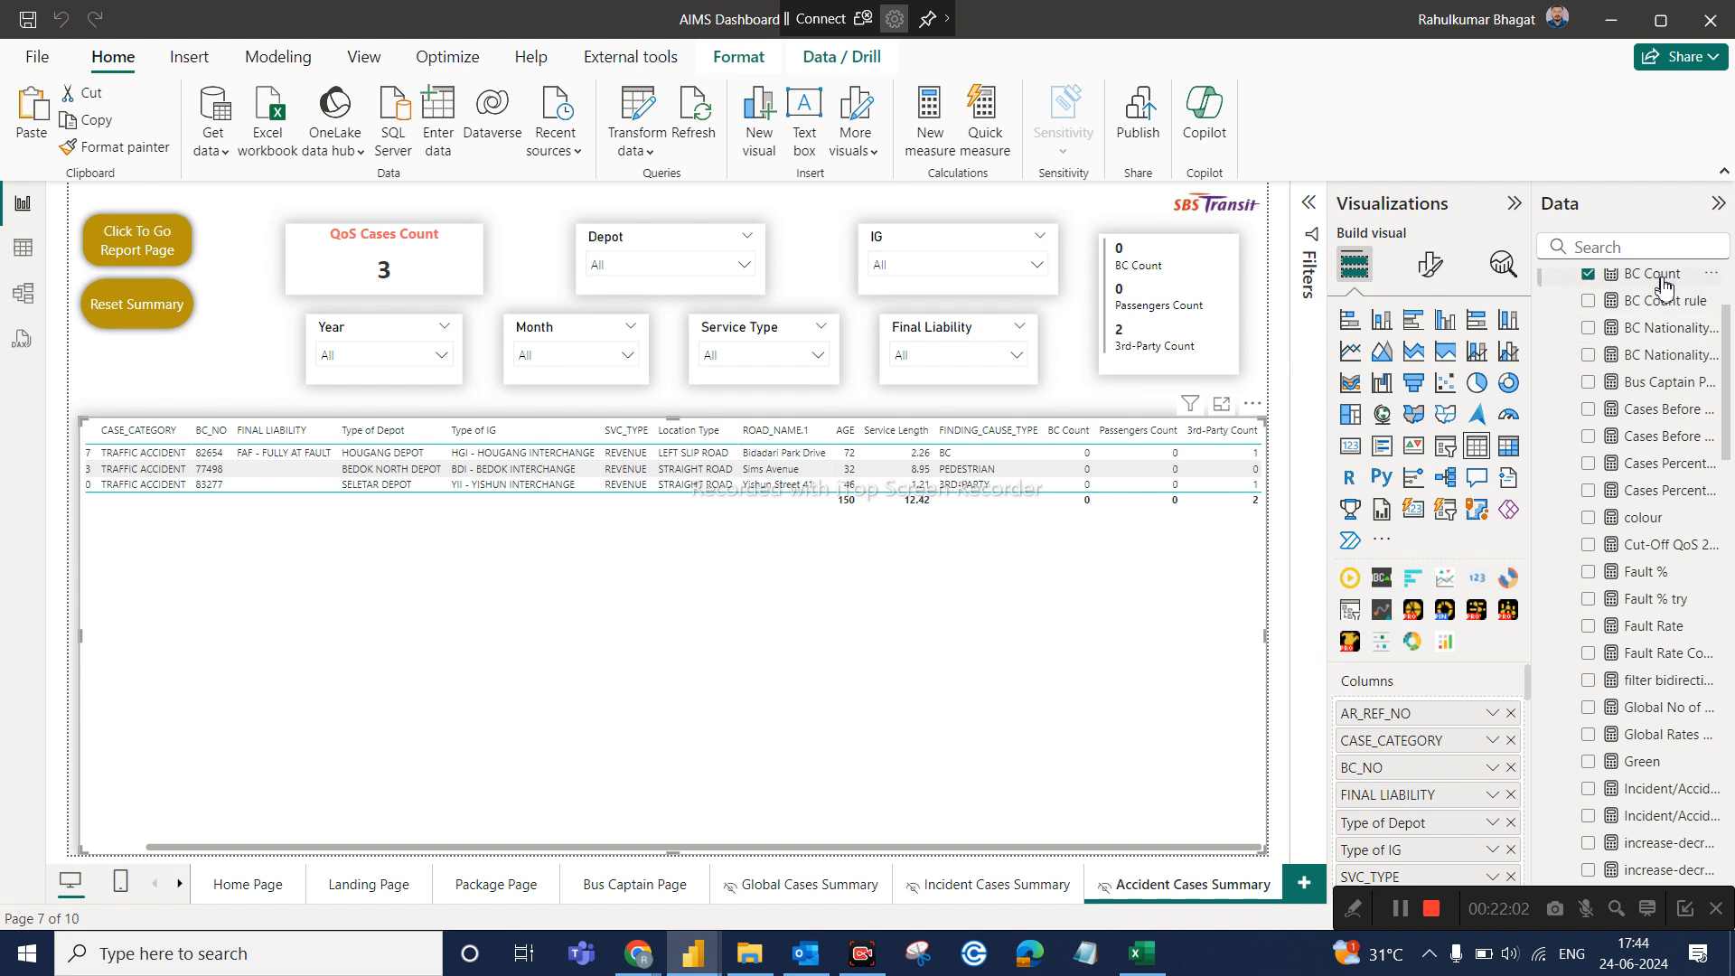
{"action": "left_click", "coordinate": [1664, 282]}
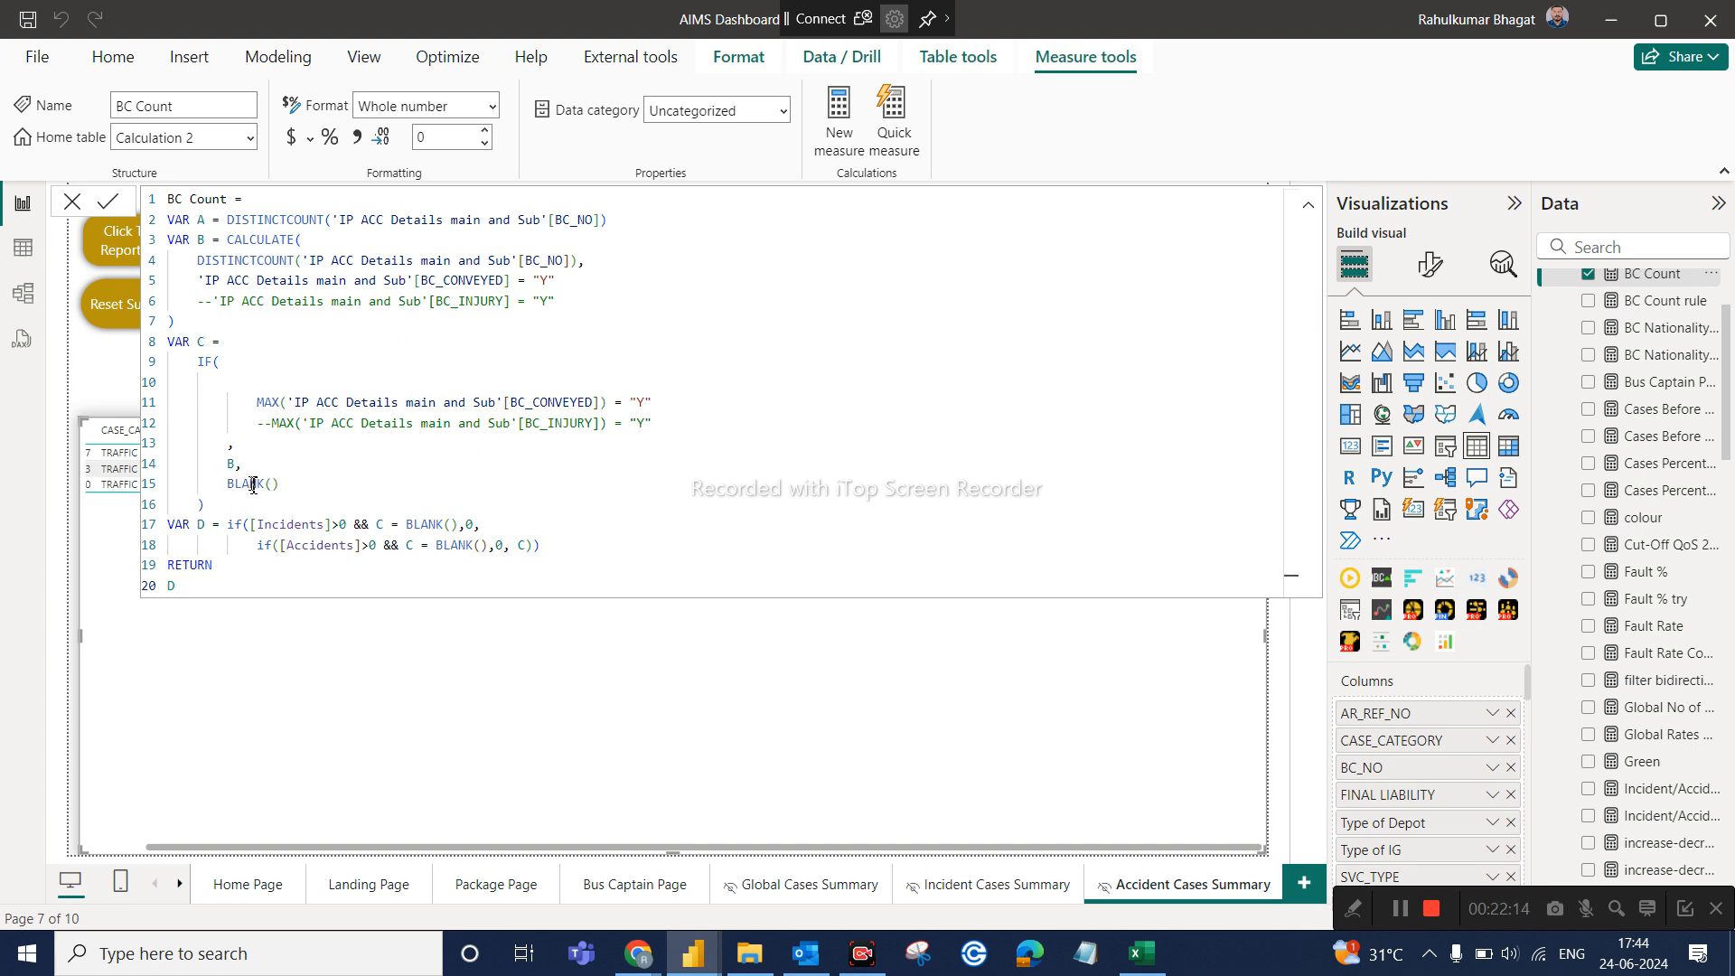
Examine the BC Count formula through its RETURN line and leave the formula editor without saving changes
{"action": "left_click", "coordinate": [203, 507]}
{"action": "type", "text": ")"}
{"action": "left_click", "coordinate": [228, 575]}
{"action": "left_click", "coordinate": [73, 202]}
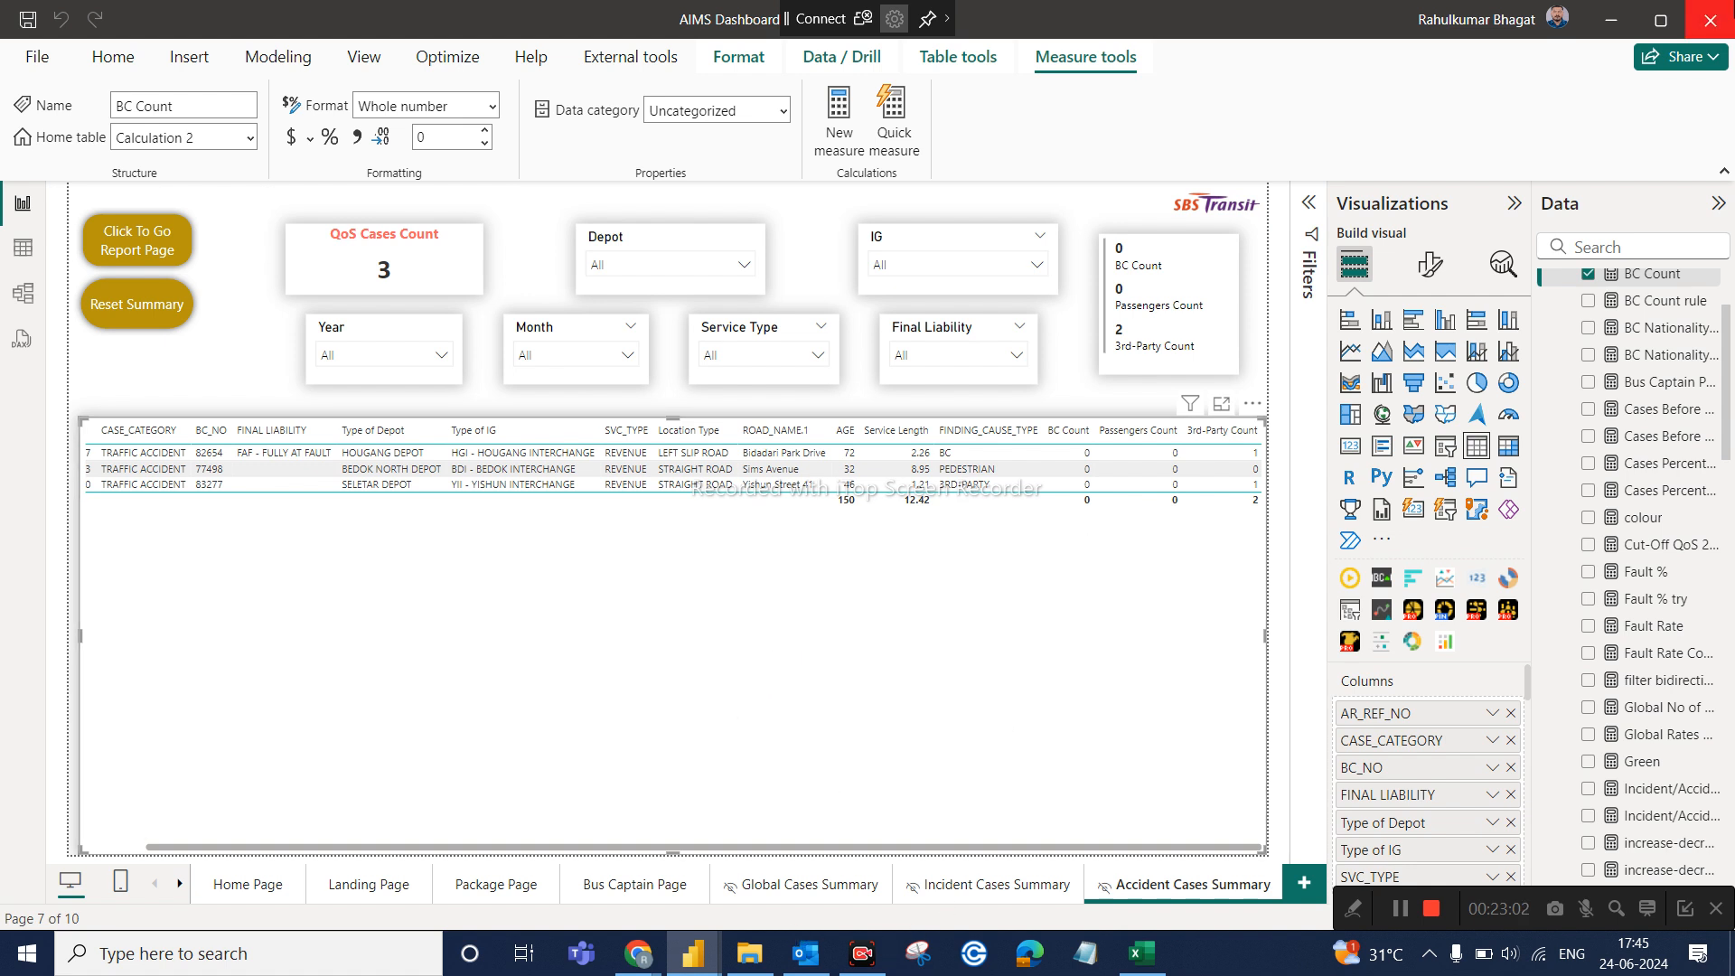
Close the AIMS Dashboard report, switch back to the DA9 PowerBI report, and show the Exe Summary page
{"action": "left_click", "coordinate": [1714, 27]}
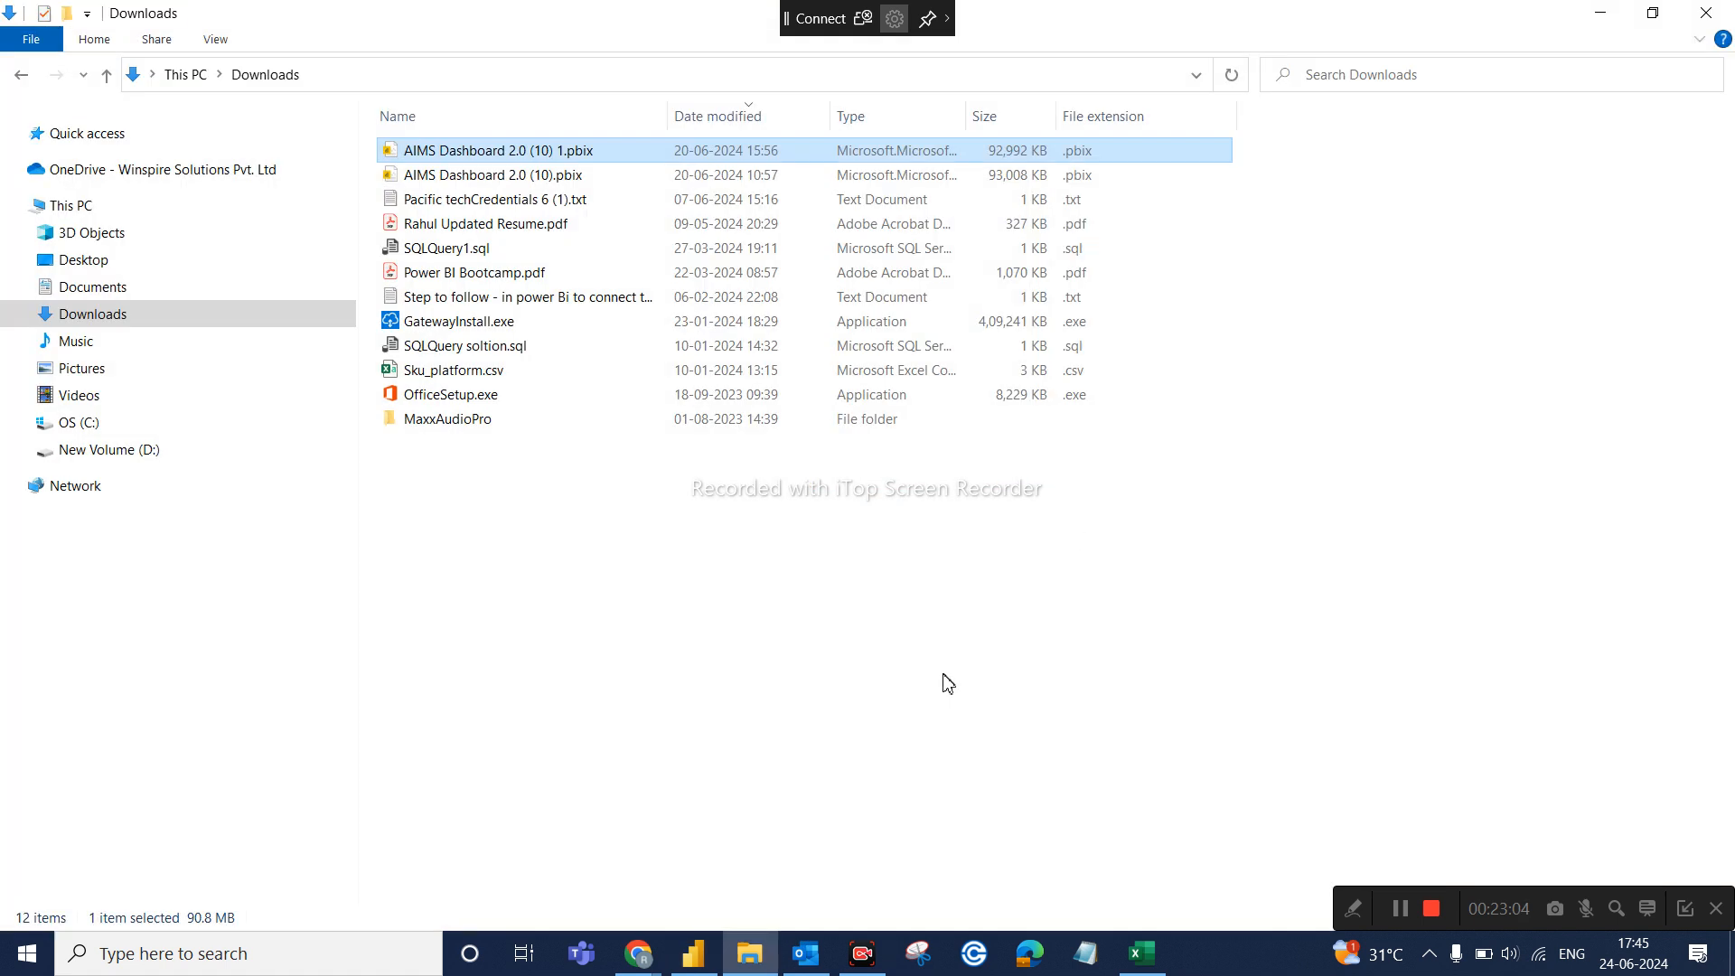
{"action": "mouse_move", "coordinate": [693, 954]}
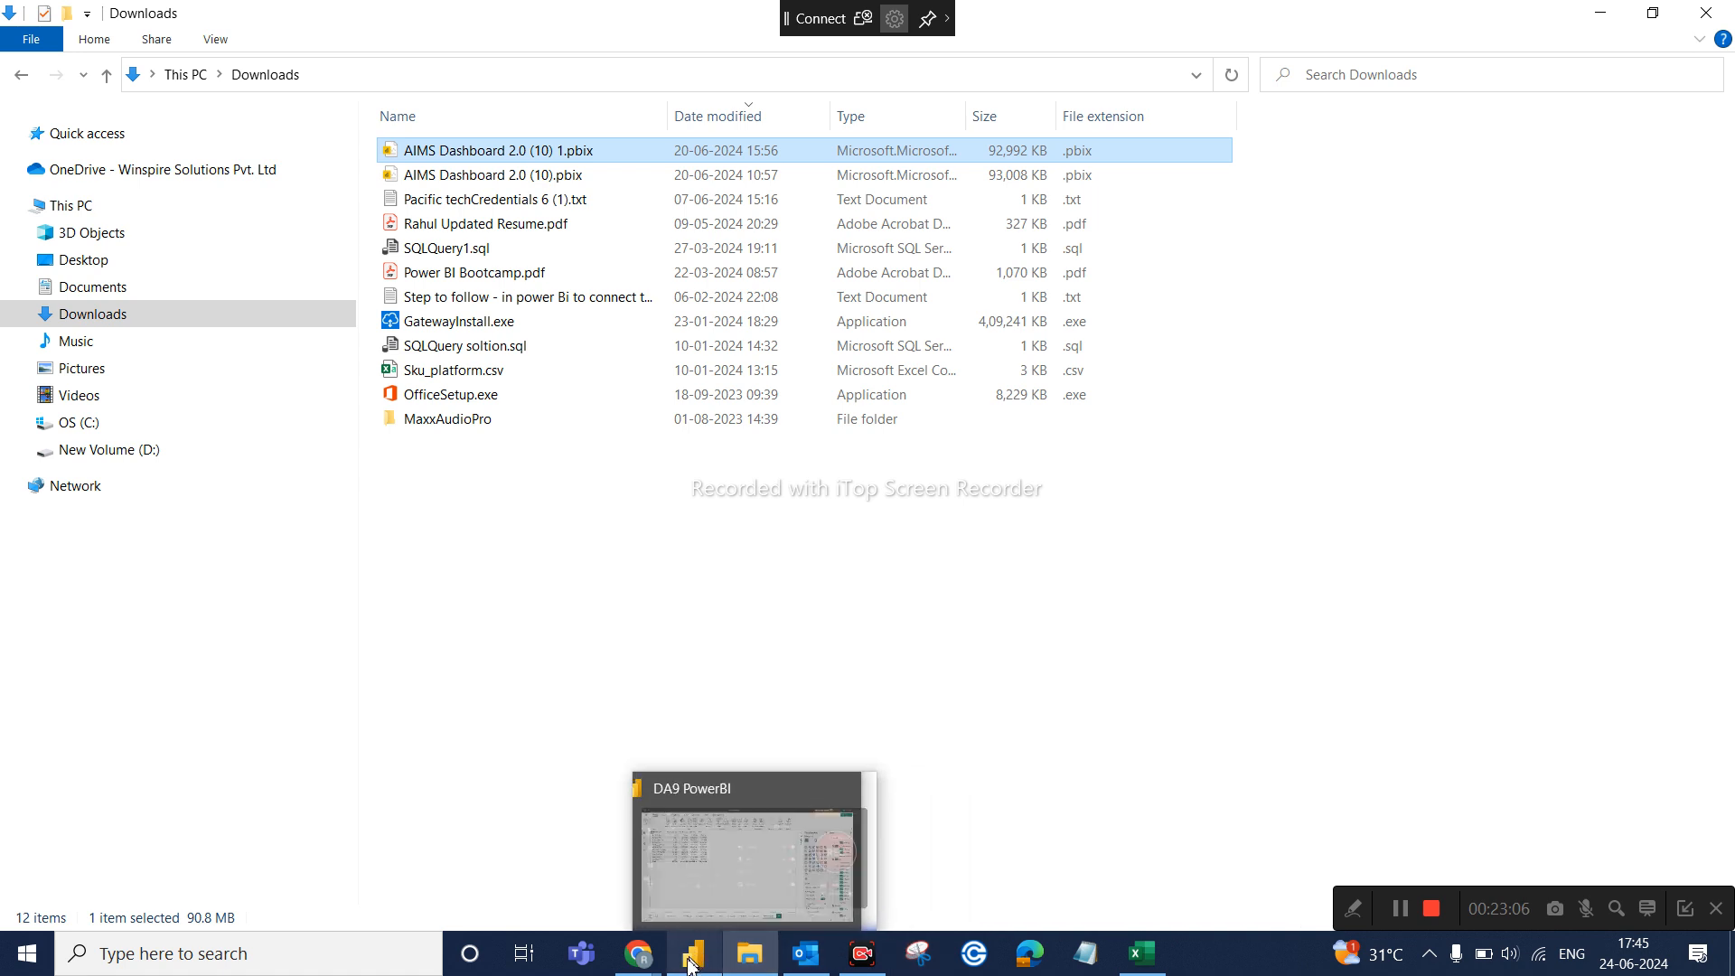
{"action": "left_click", "coordinate": [678, 853]}
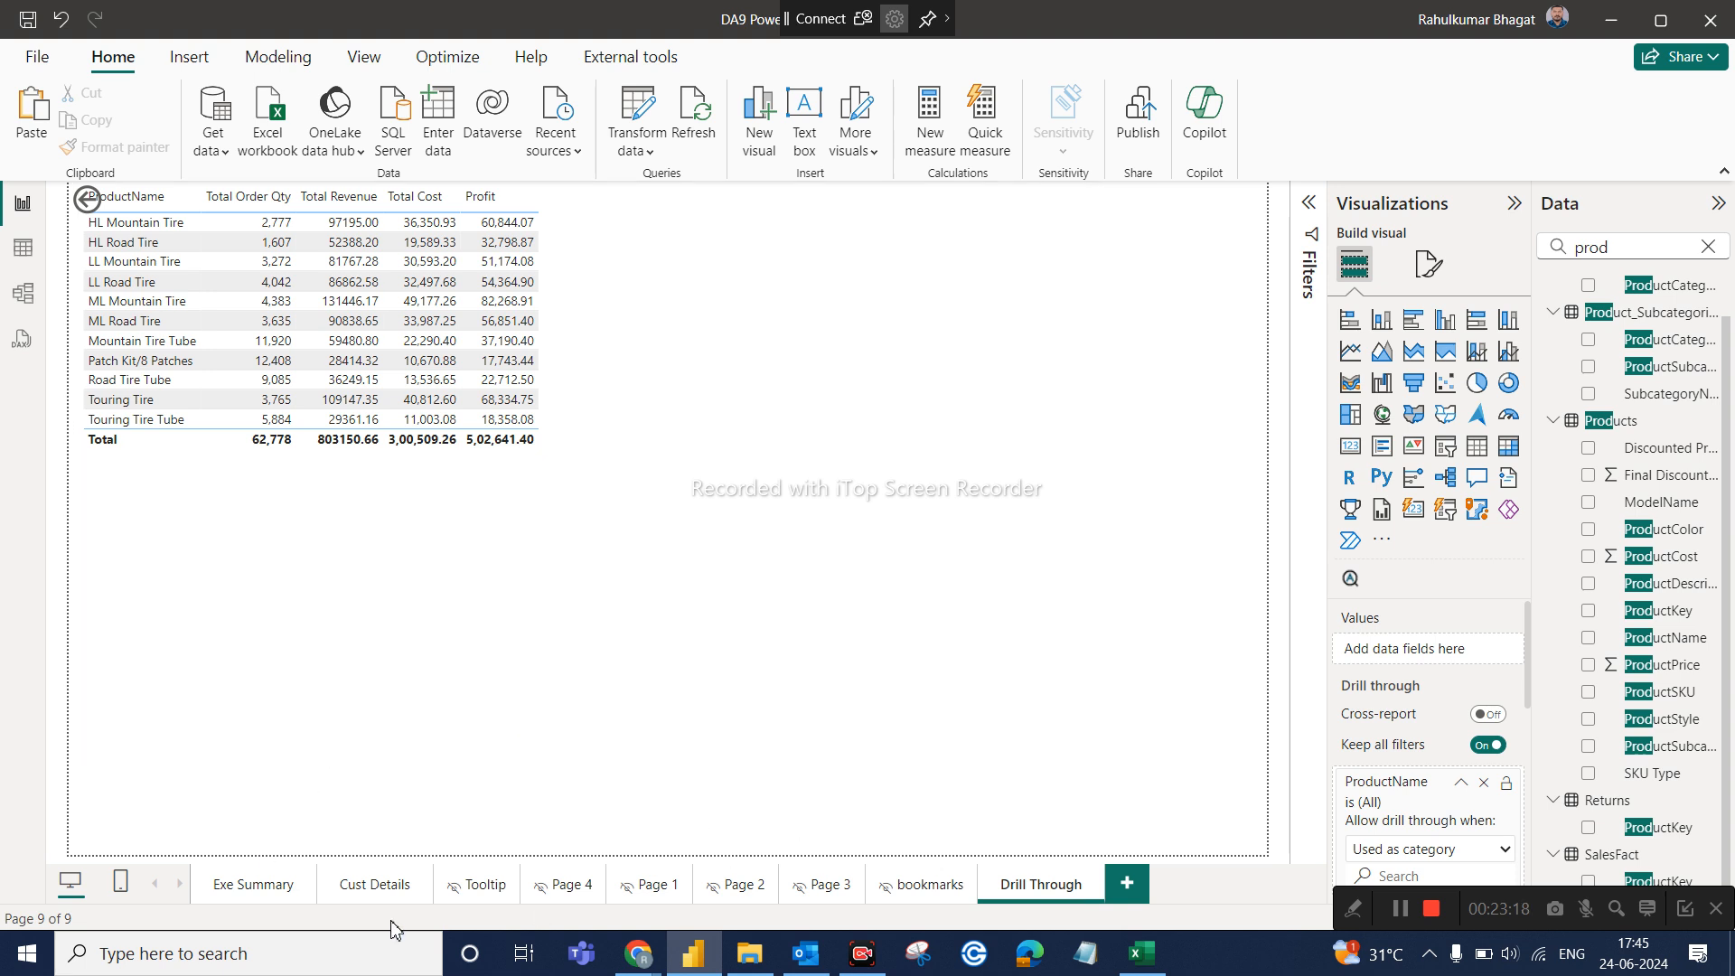
{"action": "left_click", "coordinate": [268, 893]}
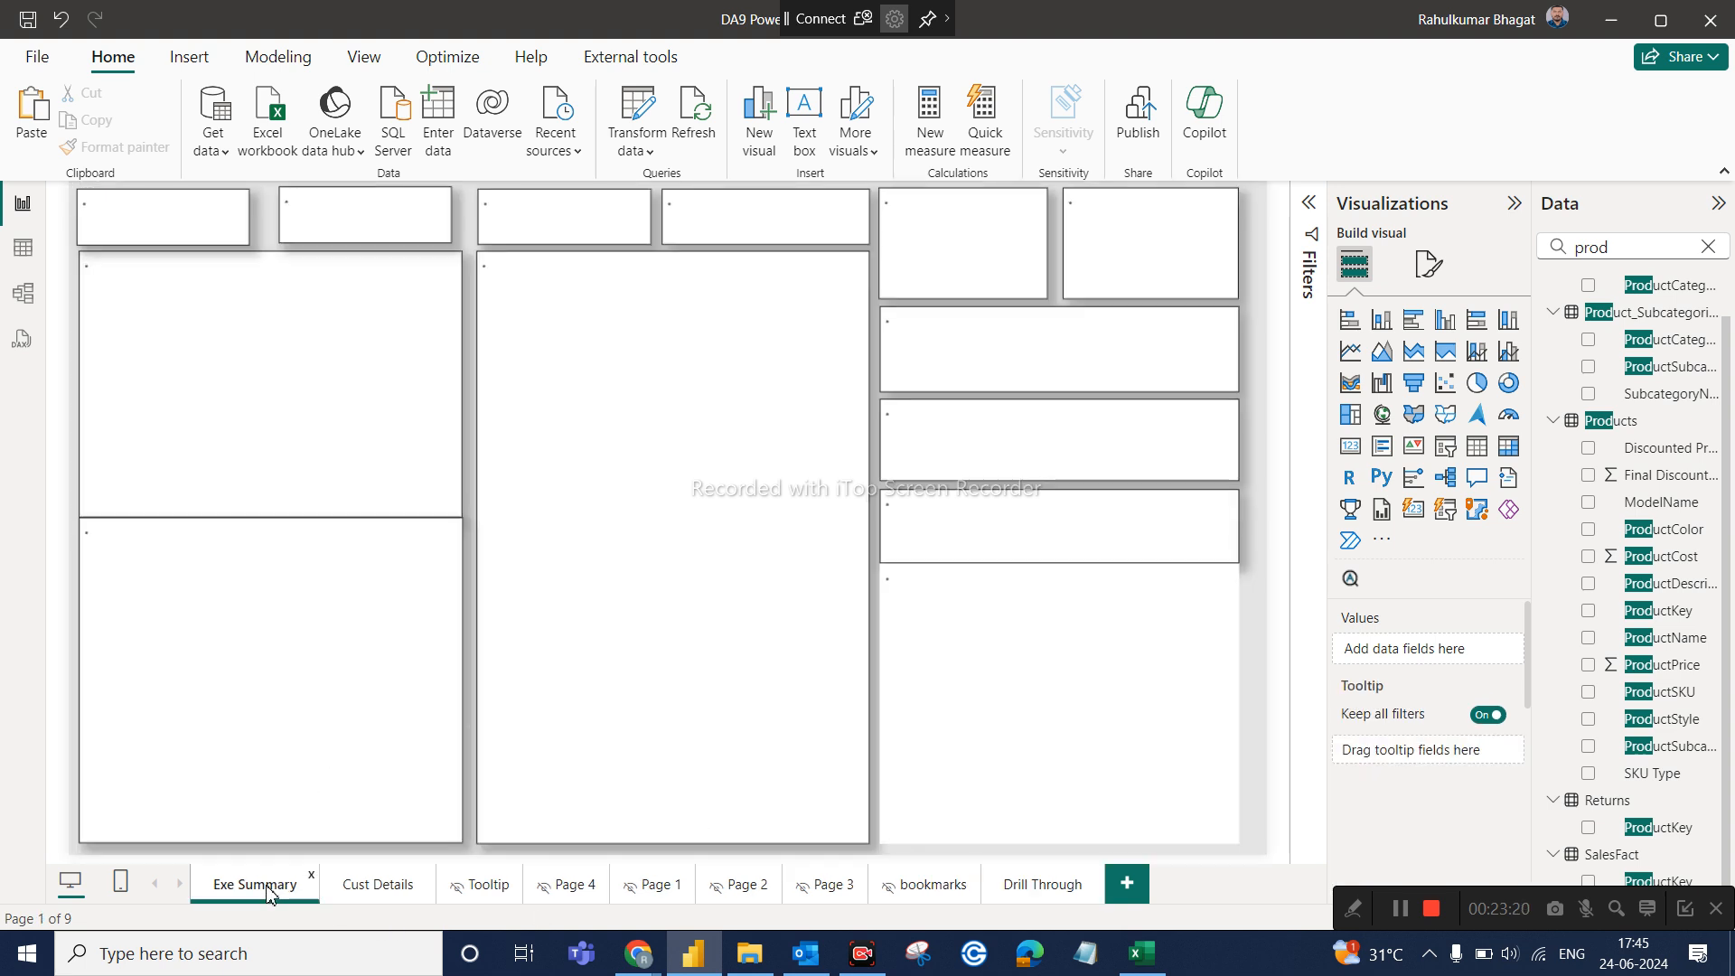
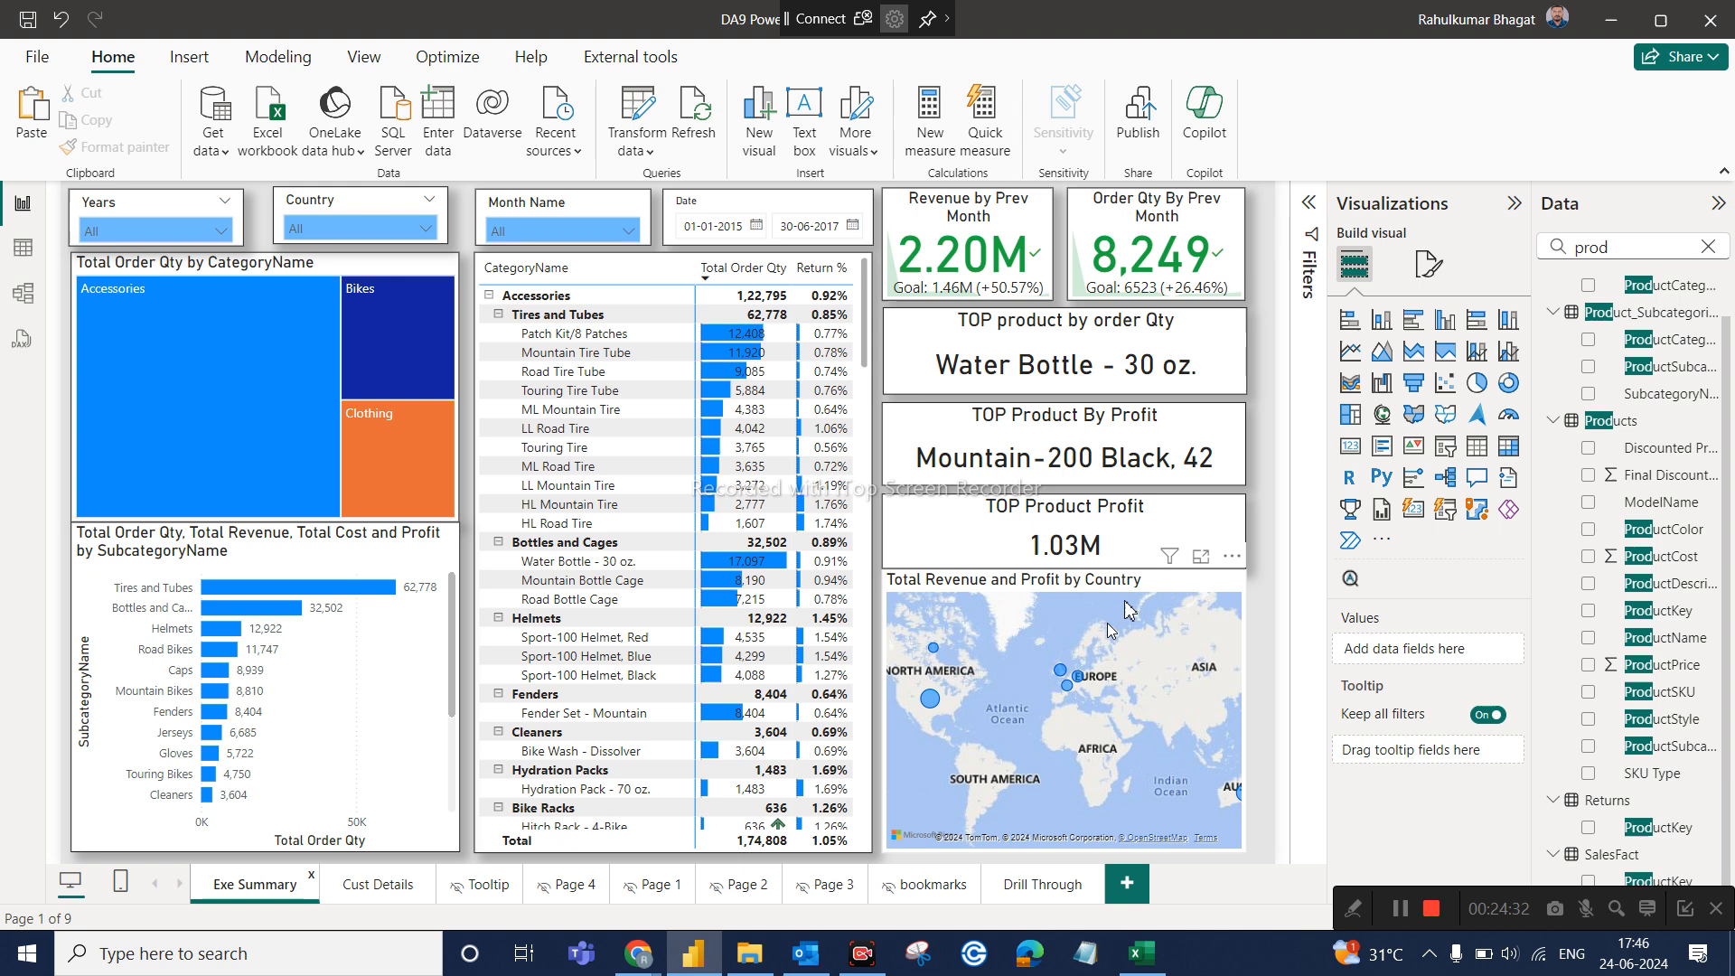
Add a new blank page after Drill Through and review the data sources used in the current file
{"action": "left_click", "coordinate": [1041, 886]}
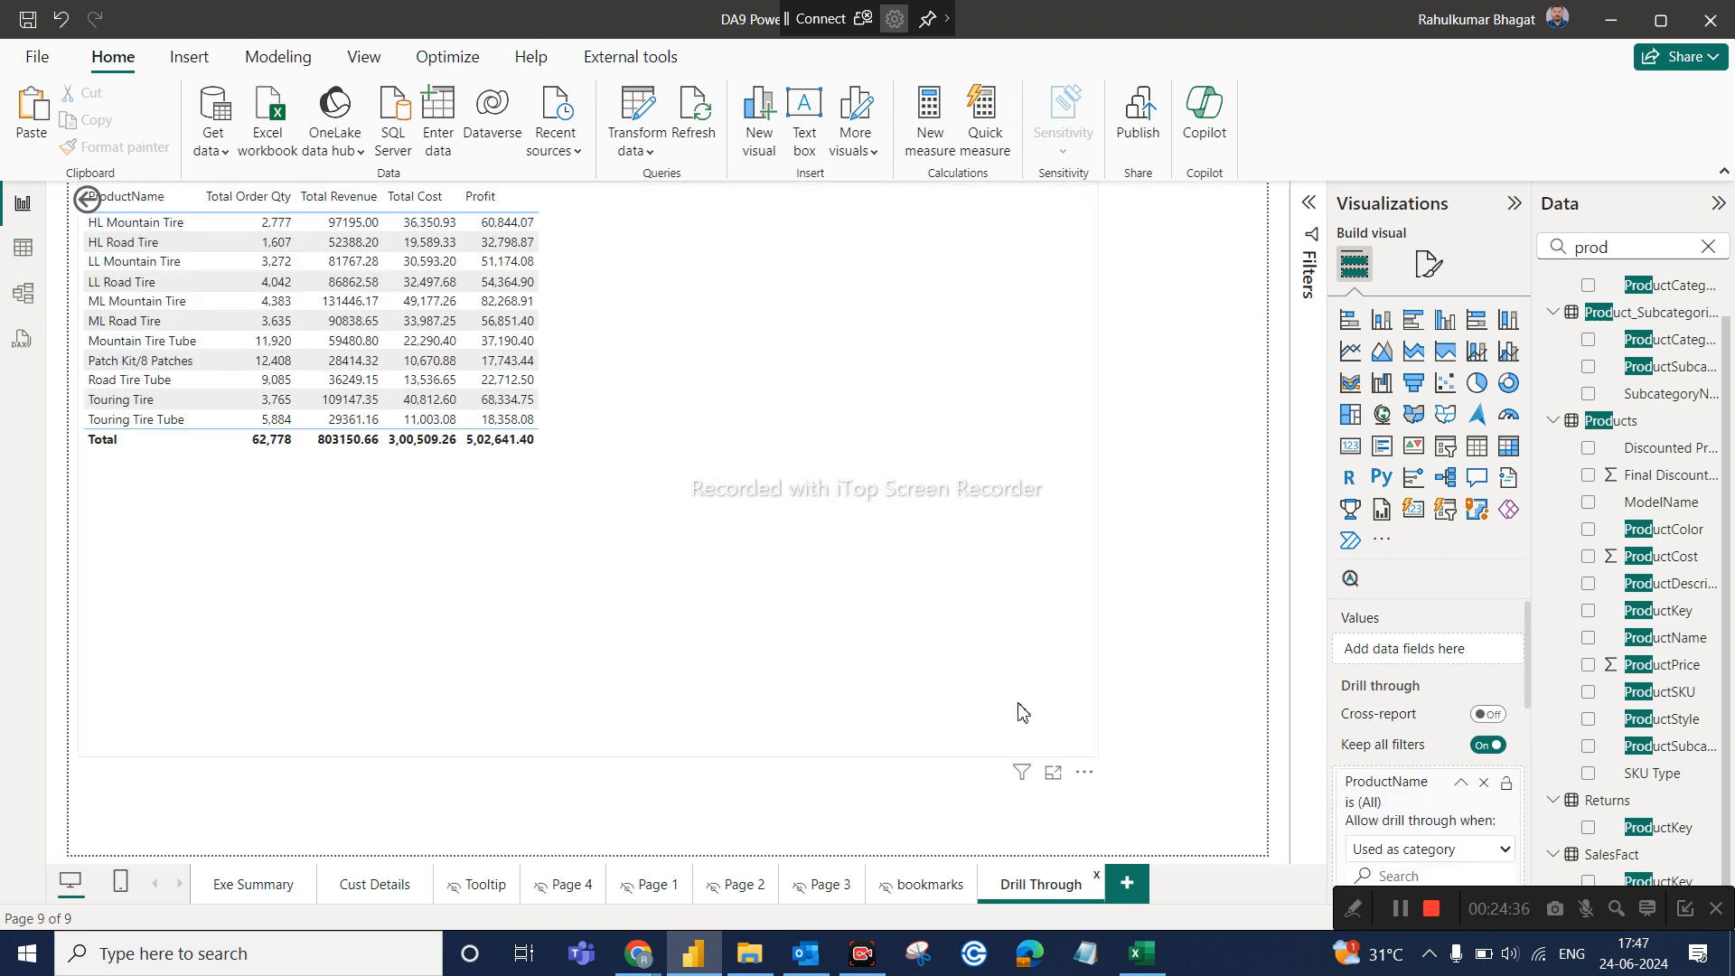
{"action": "left_click", "coordinate": [1126, 884]}
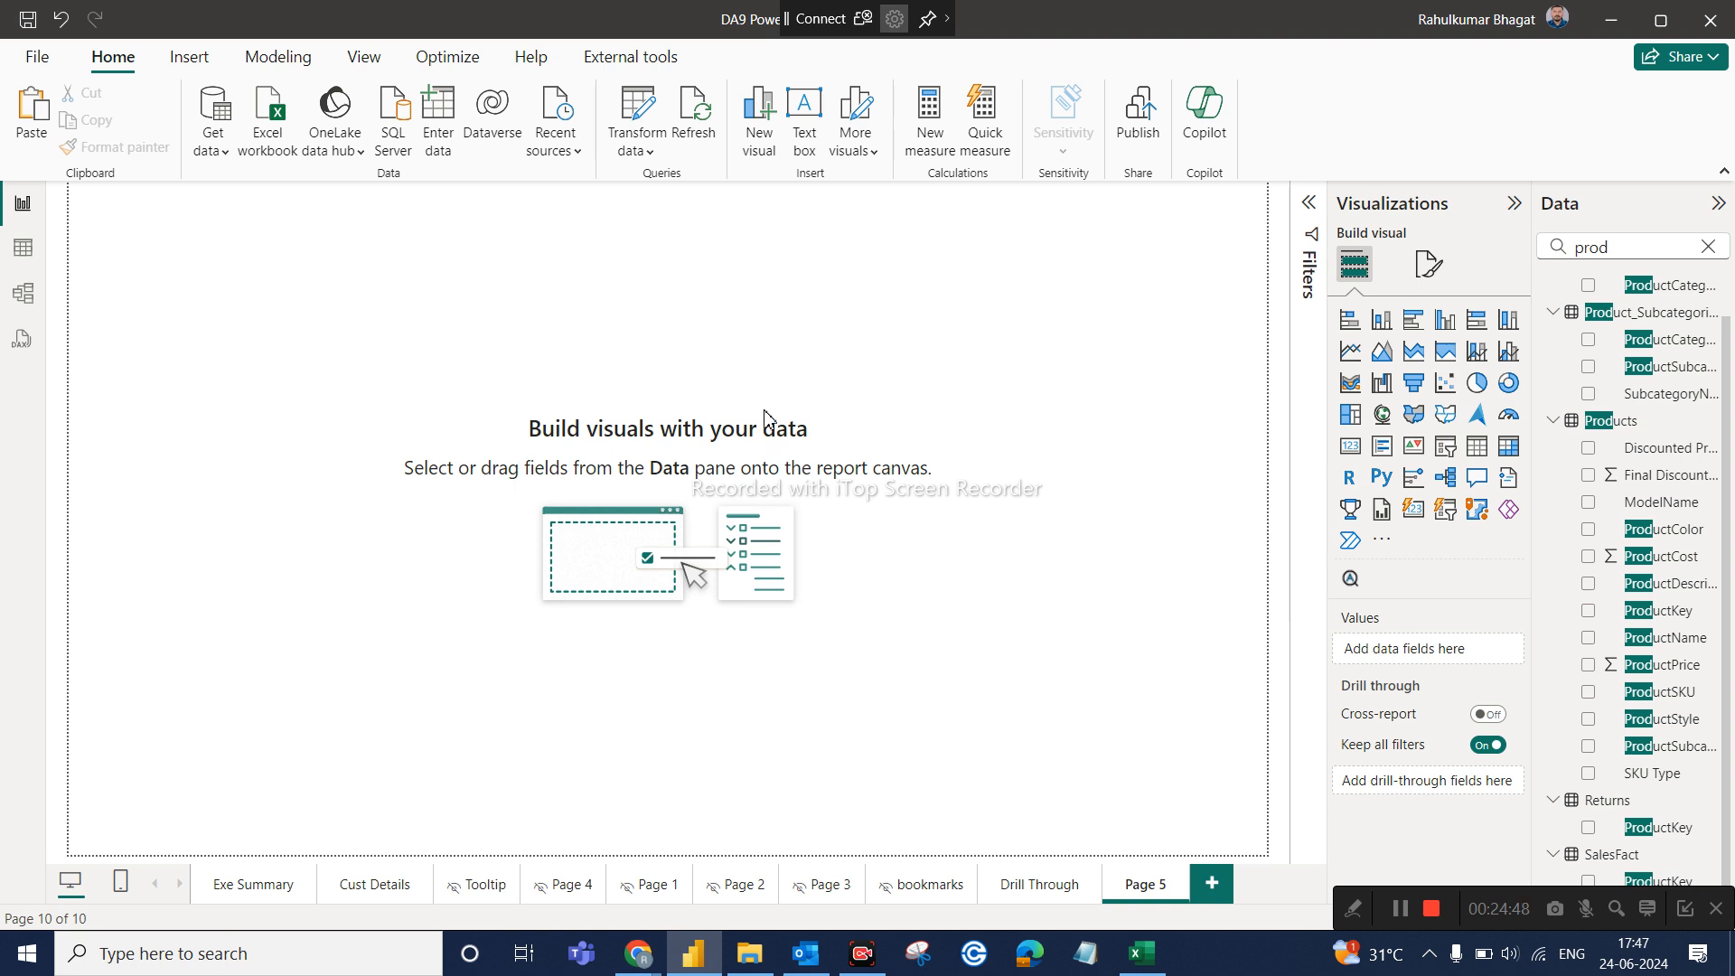
{"action": "left_click", "coordinate": [643, 156]}
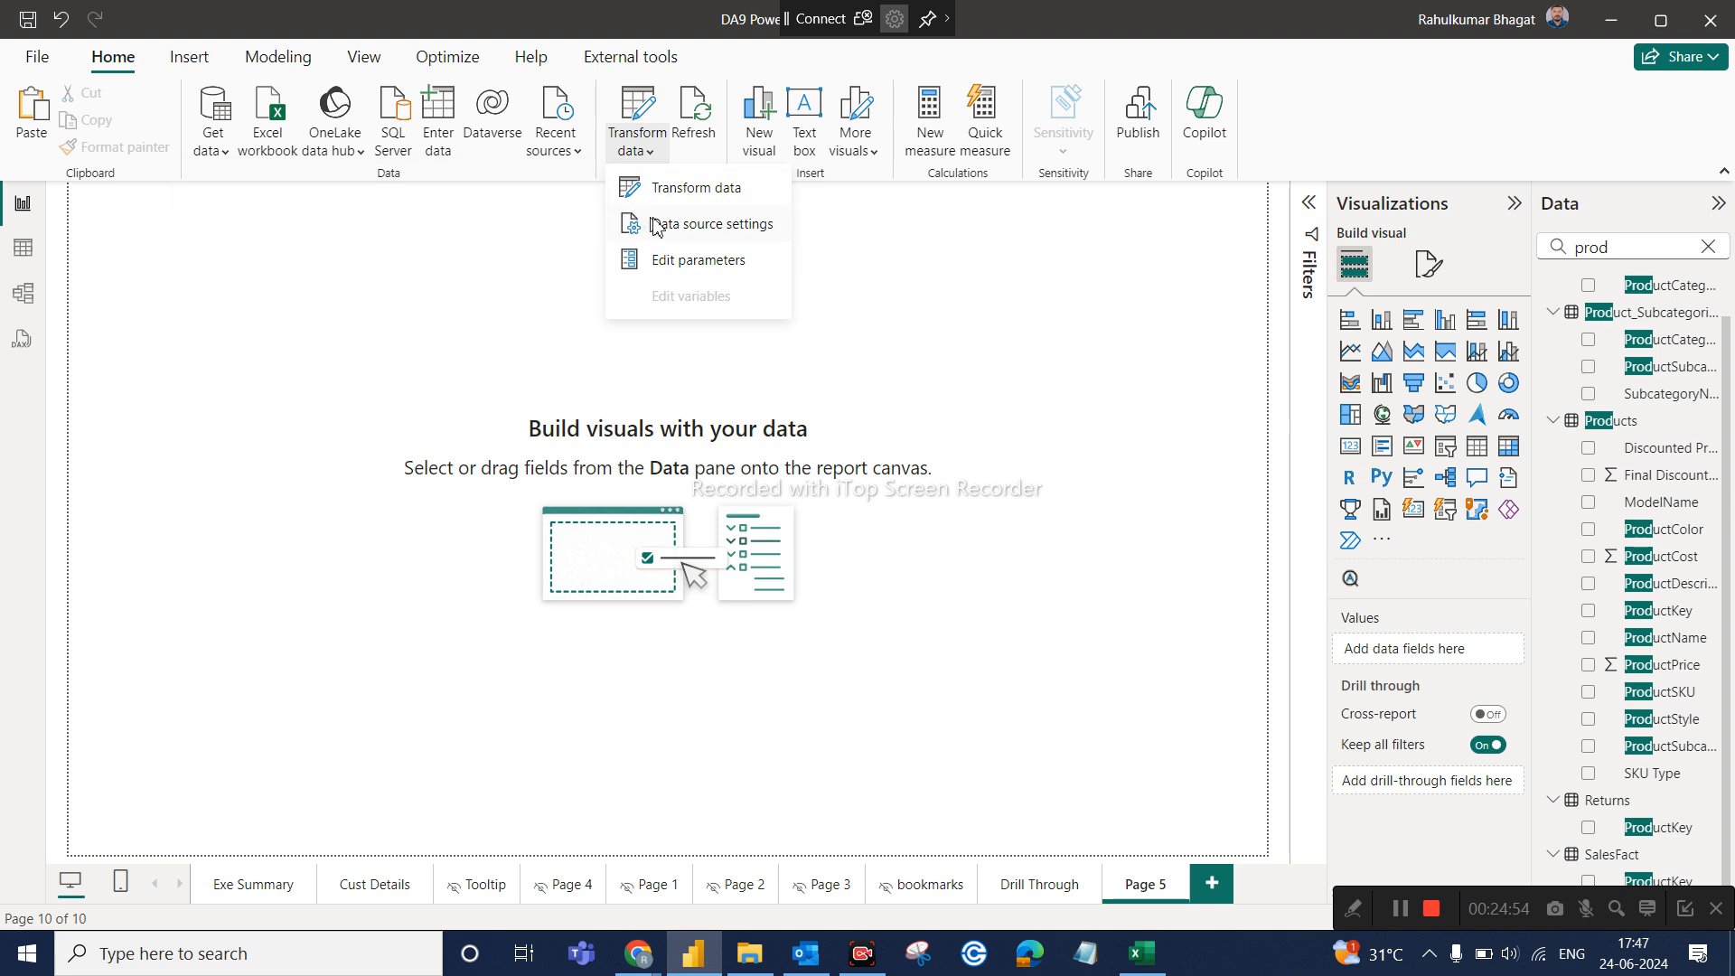
{"action": "left_click", "coordinate": [732, 237]}
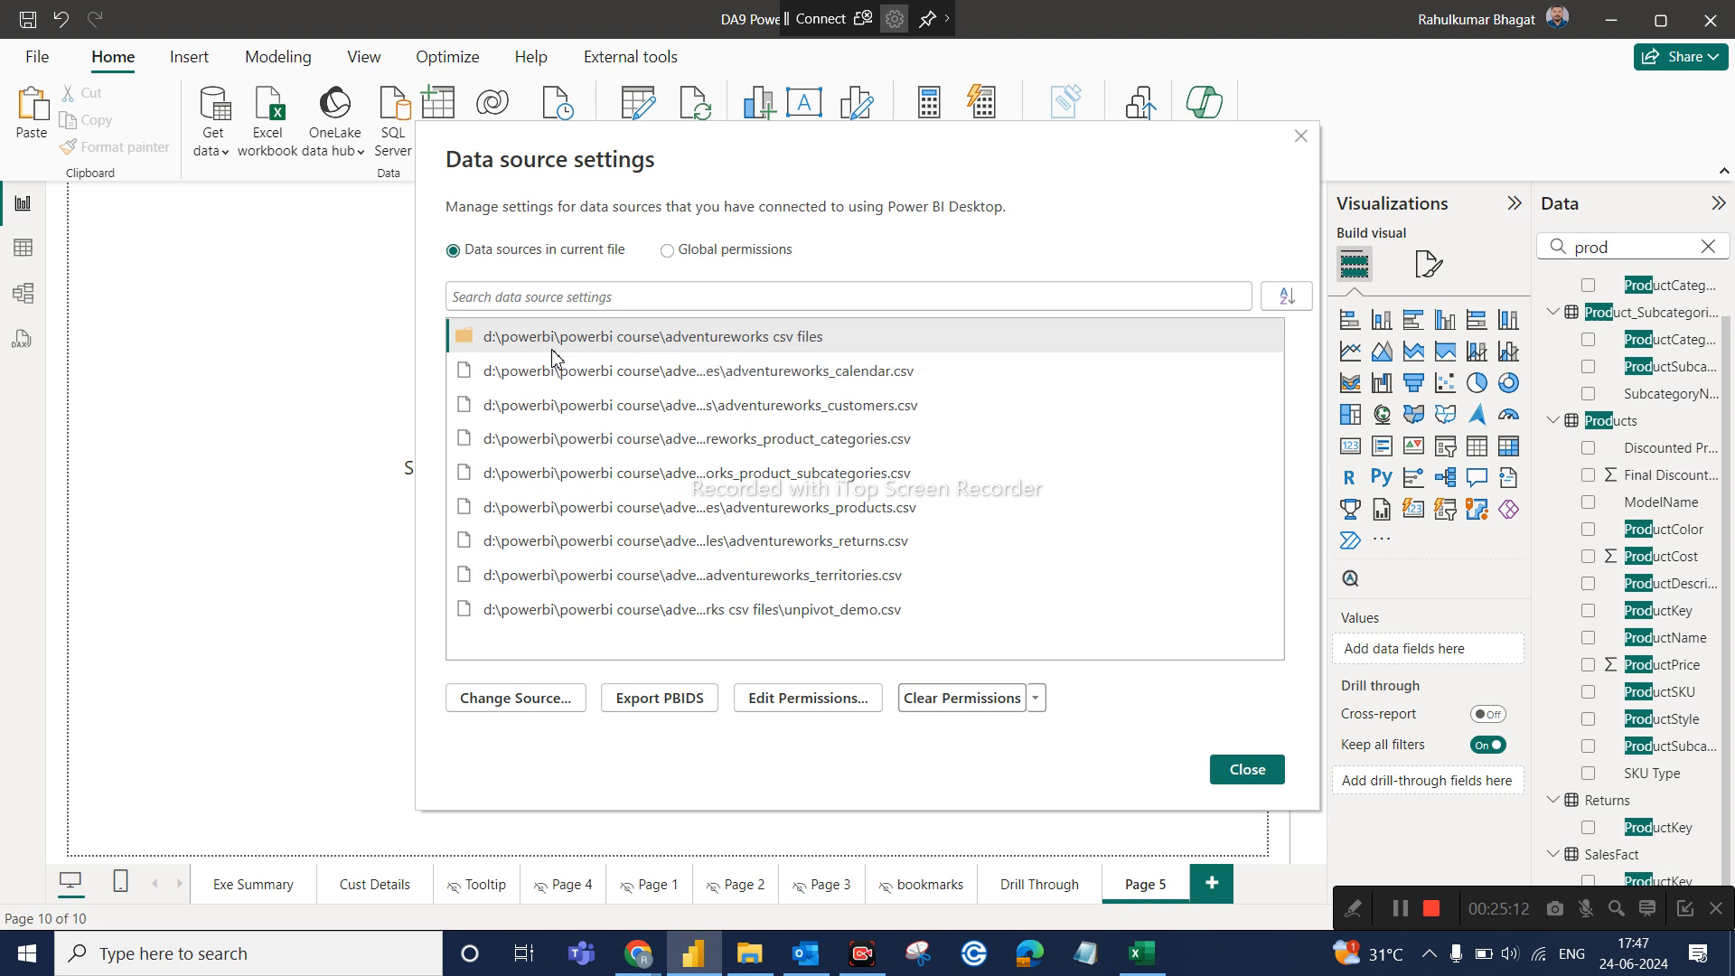
{"action": "left_click", "coordinate": [578, 348]}
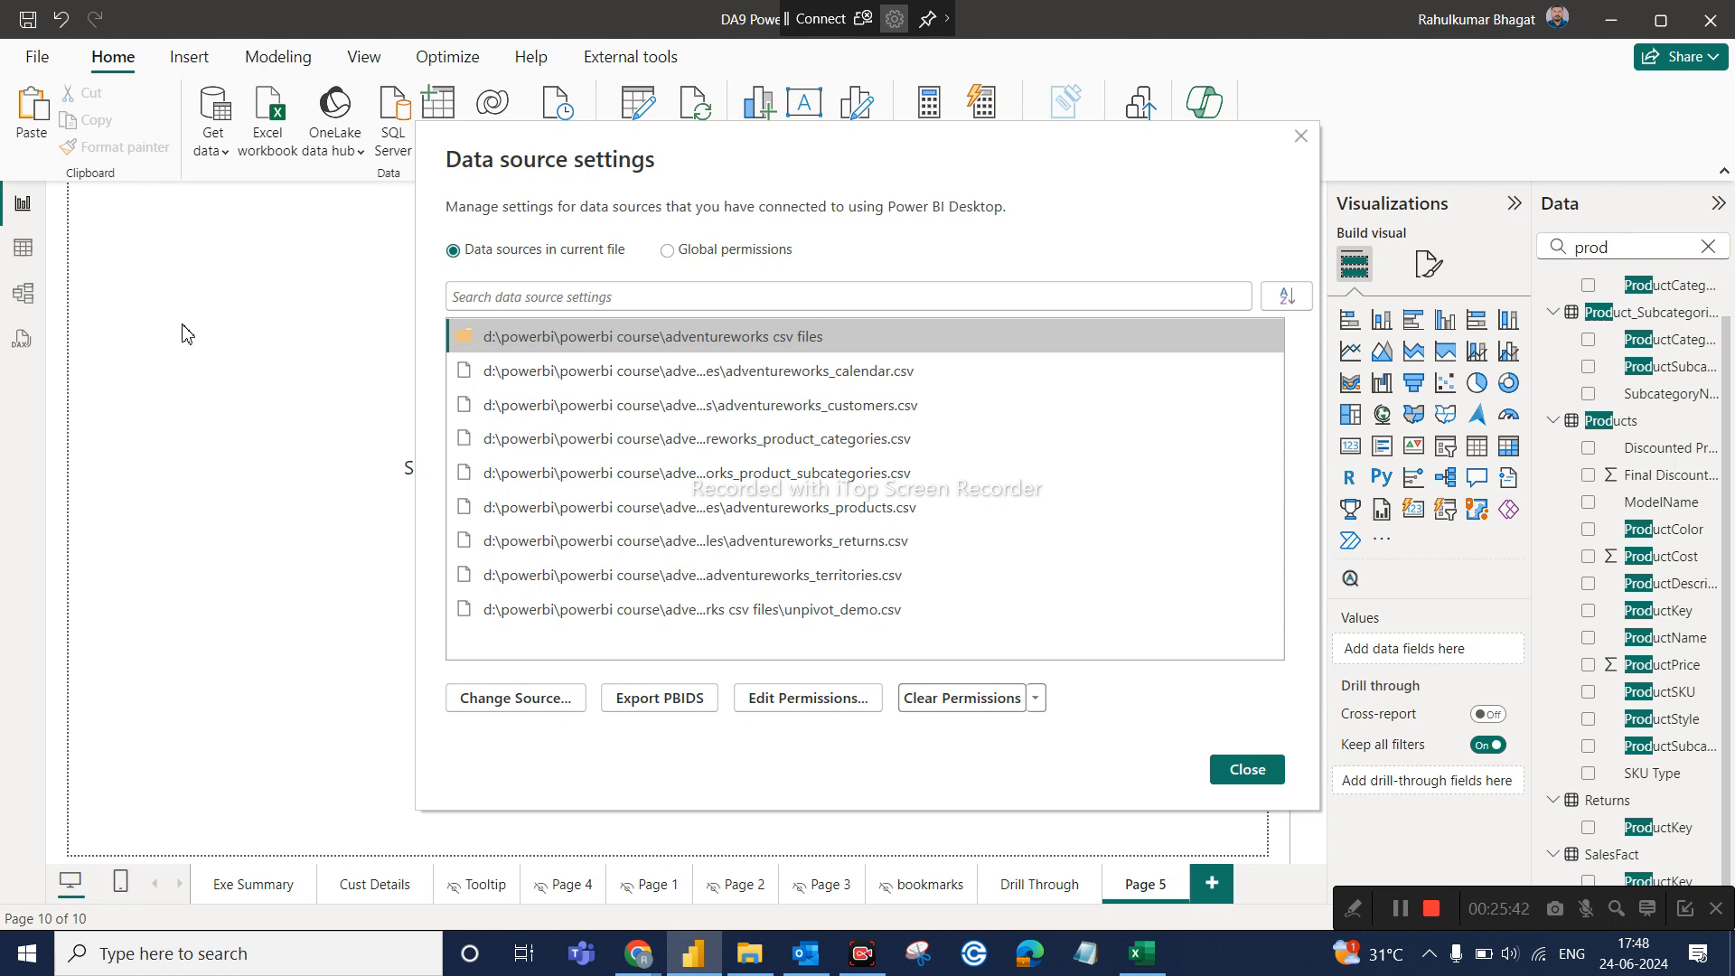
{"action": "left_click", "coordinate": [1252, 775]}
Open the Power Query Editor and review its data source settings, selecting the adventureworks_calendar.csv source
{"action": "left_click", "coordinate": [646, 107]}
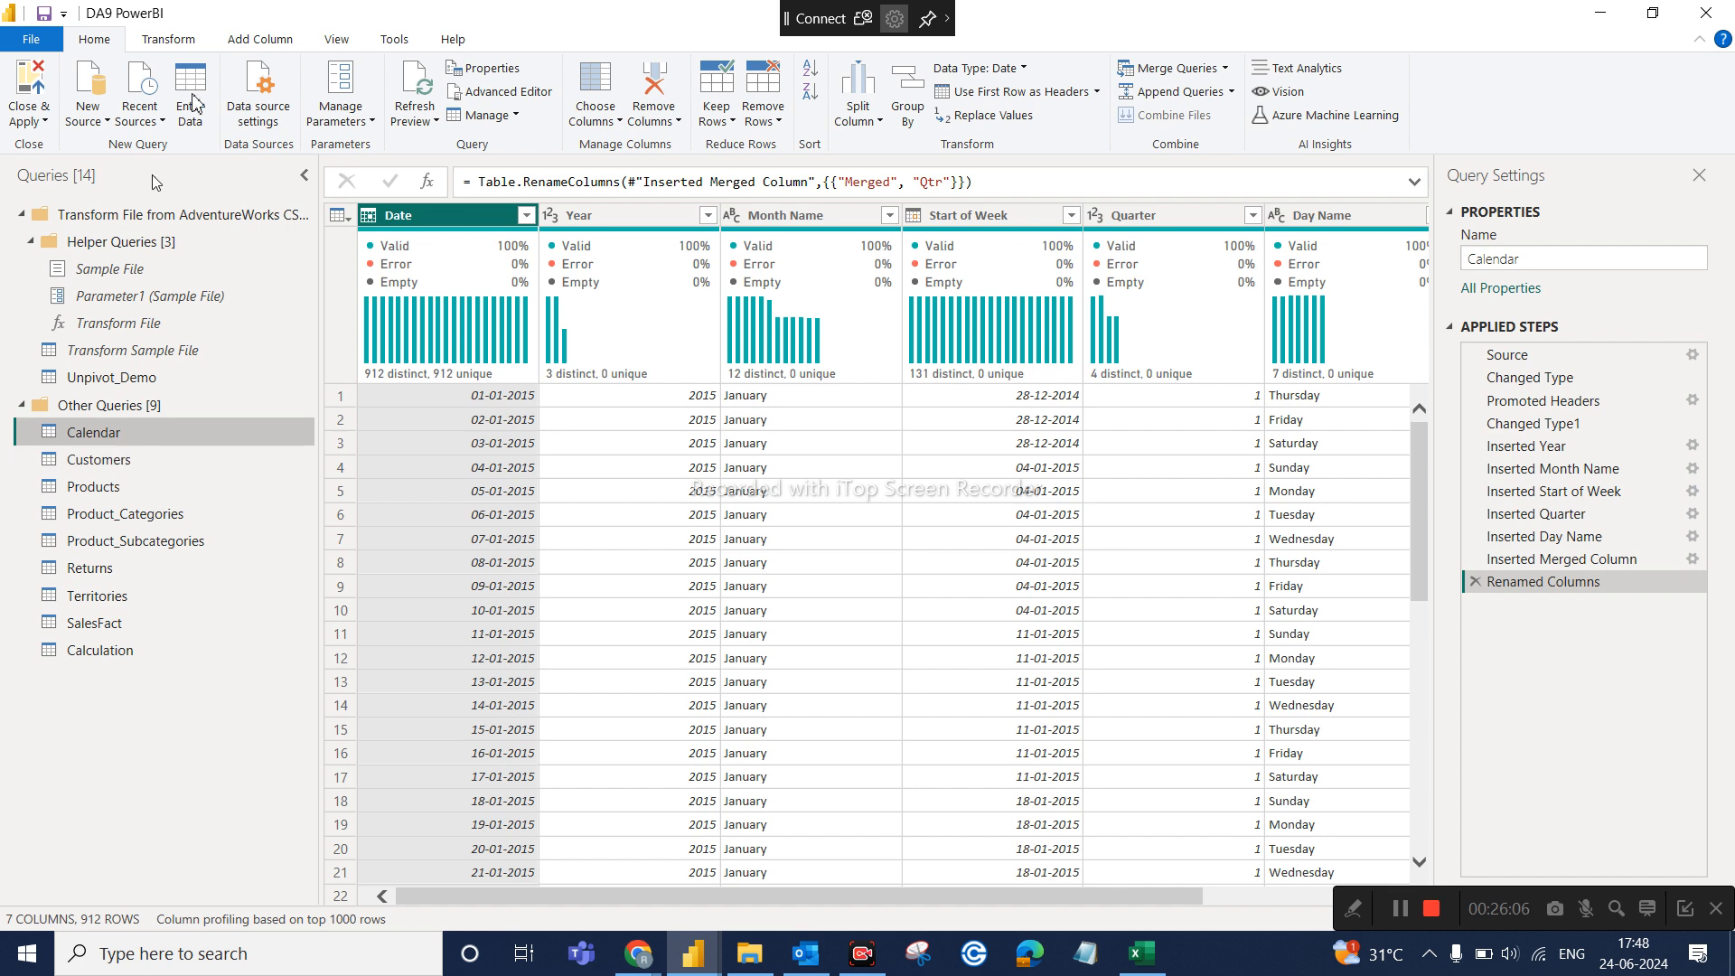
{"action": "left_click", "coordinate": [267, 99]}
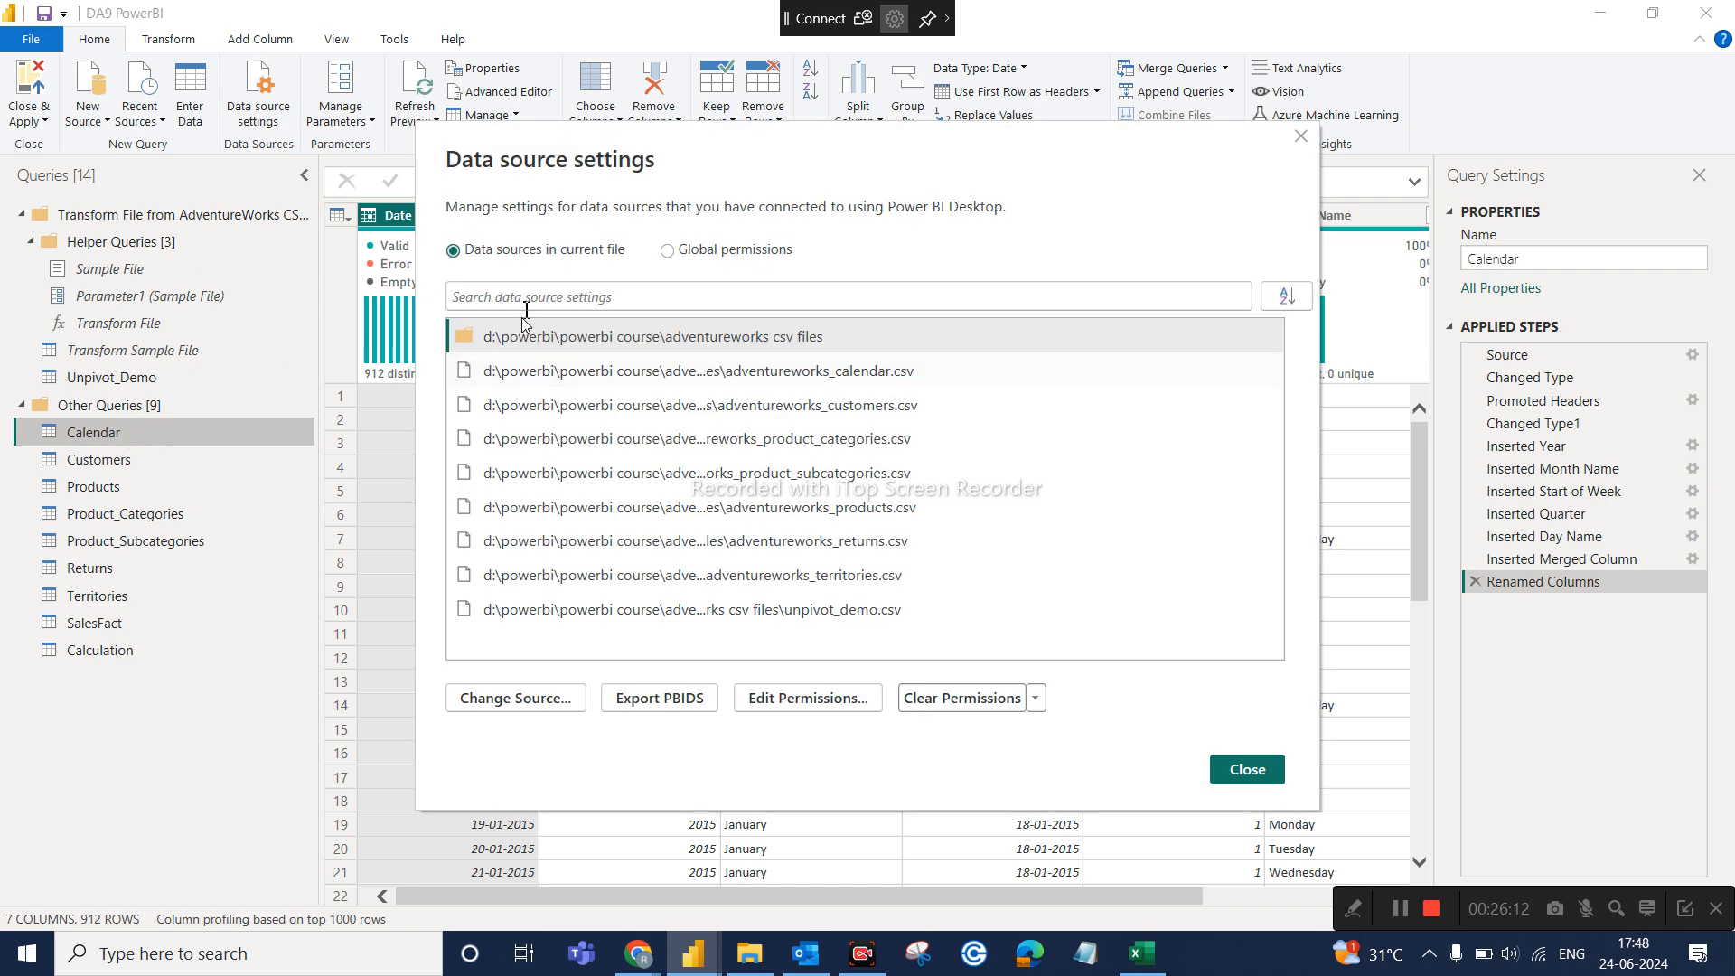
{"action": "left_click", "coordinate": [843, 374]}
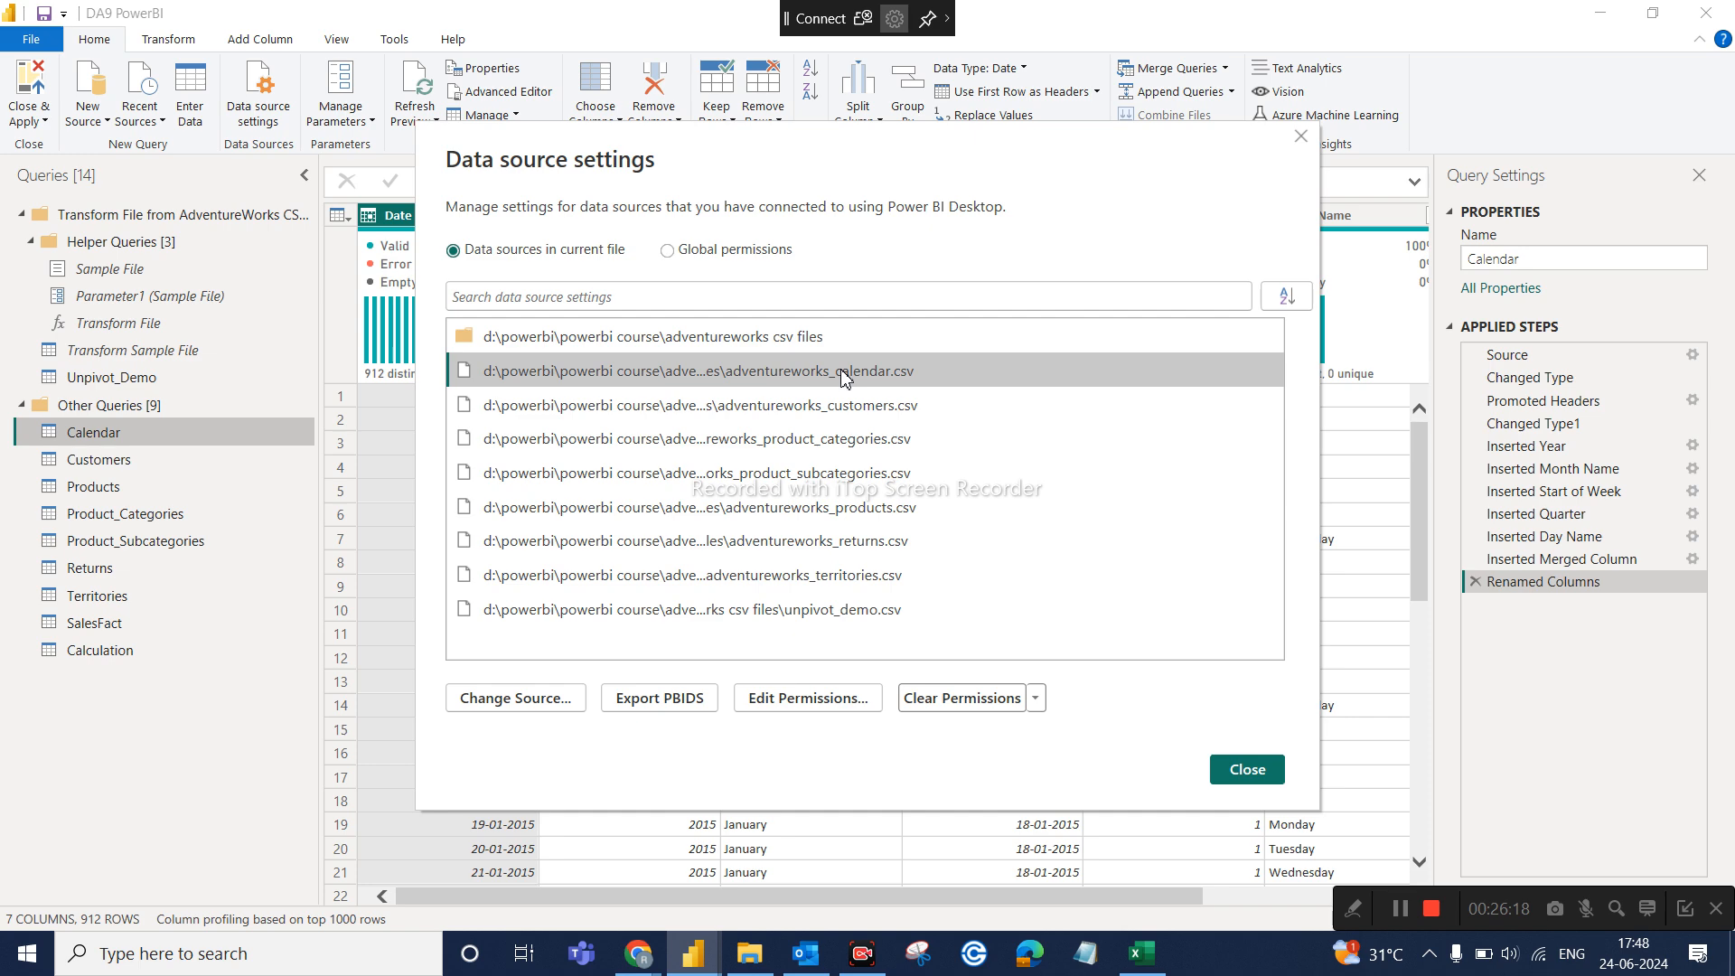
{"action": "left_click", "coordinate": [1249, 770]}
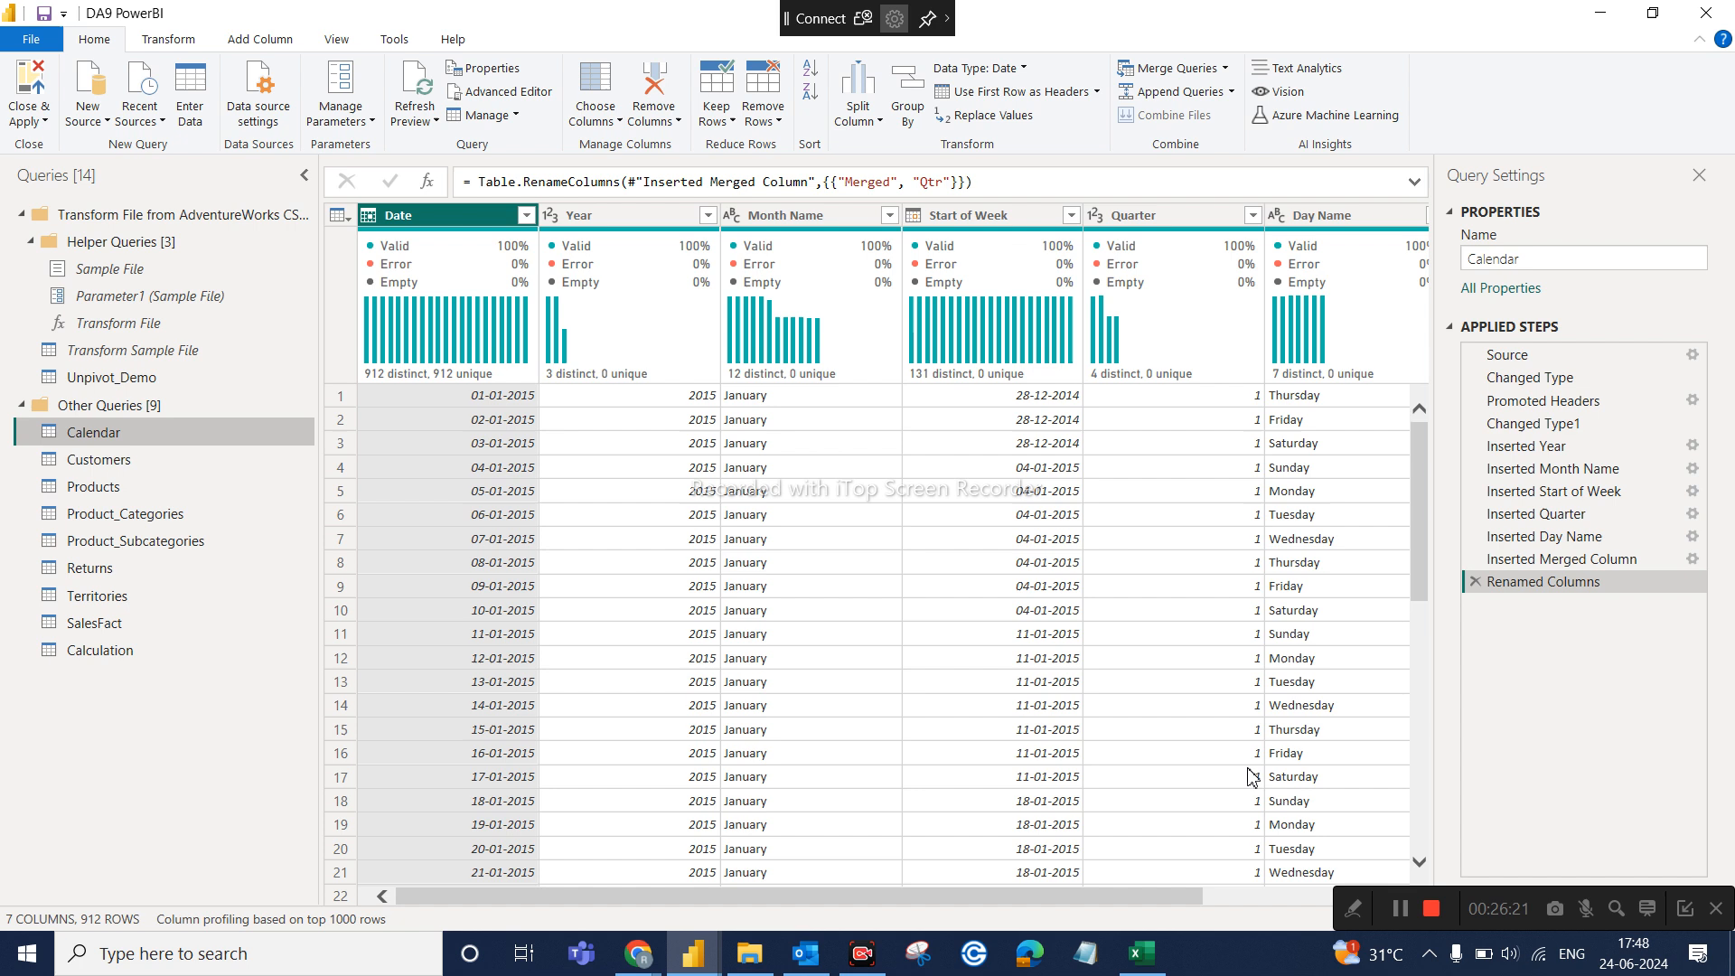
Refresh all query previews in the Power Query Editor, and refresh the report's data back in the report view
{"action": "left_click", "coordinate": [430, 107]}
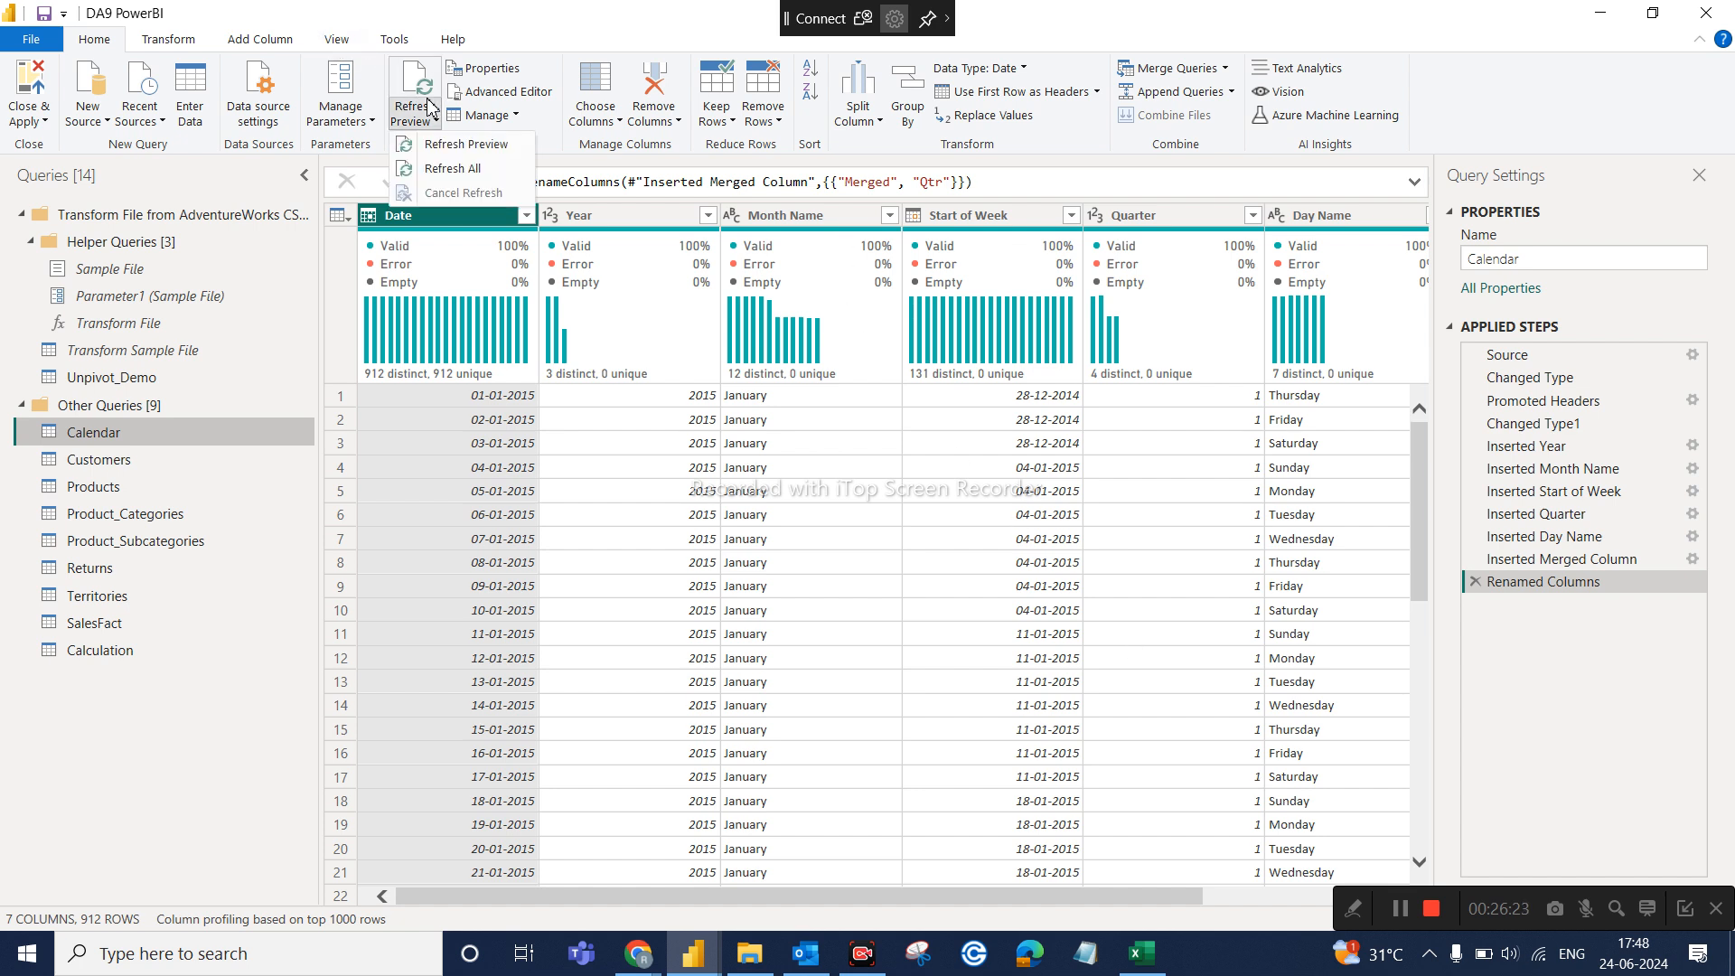
{"action": "left_click", "coordinate": [459, 170]}
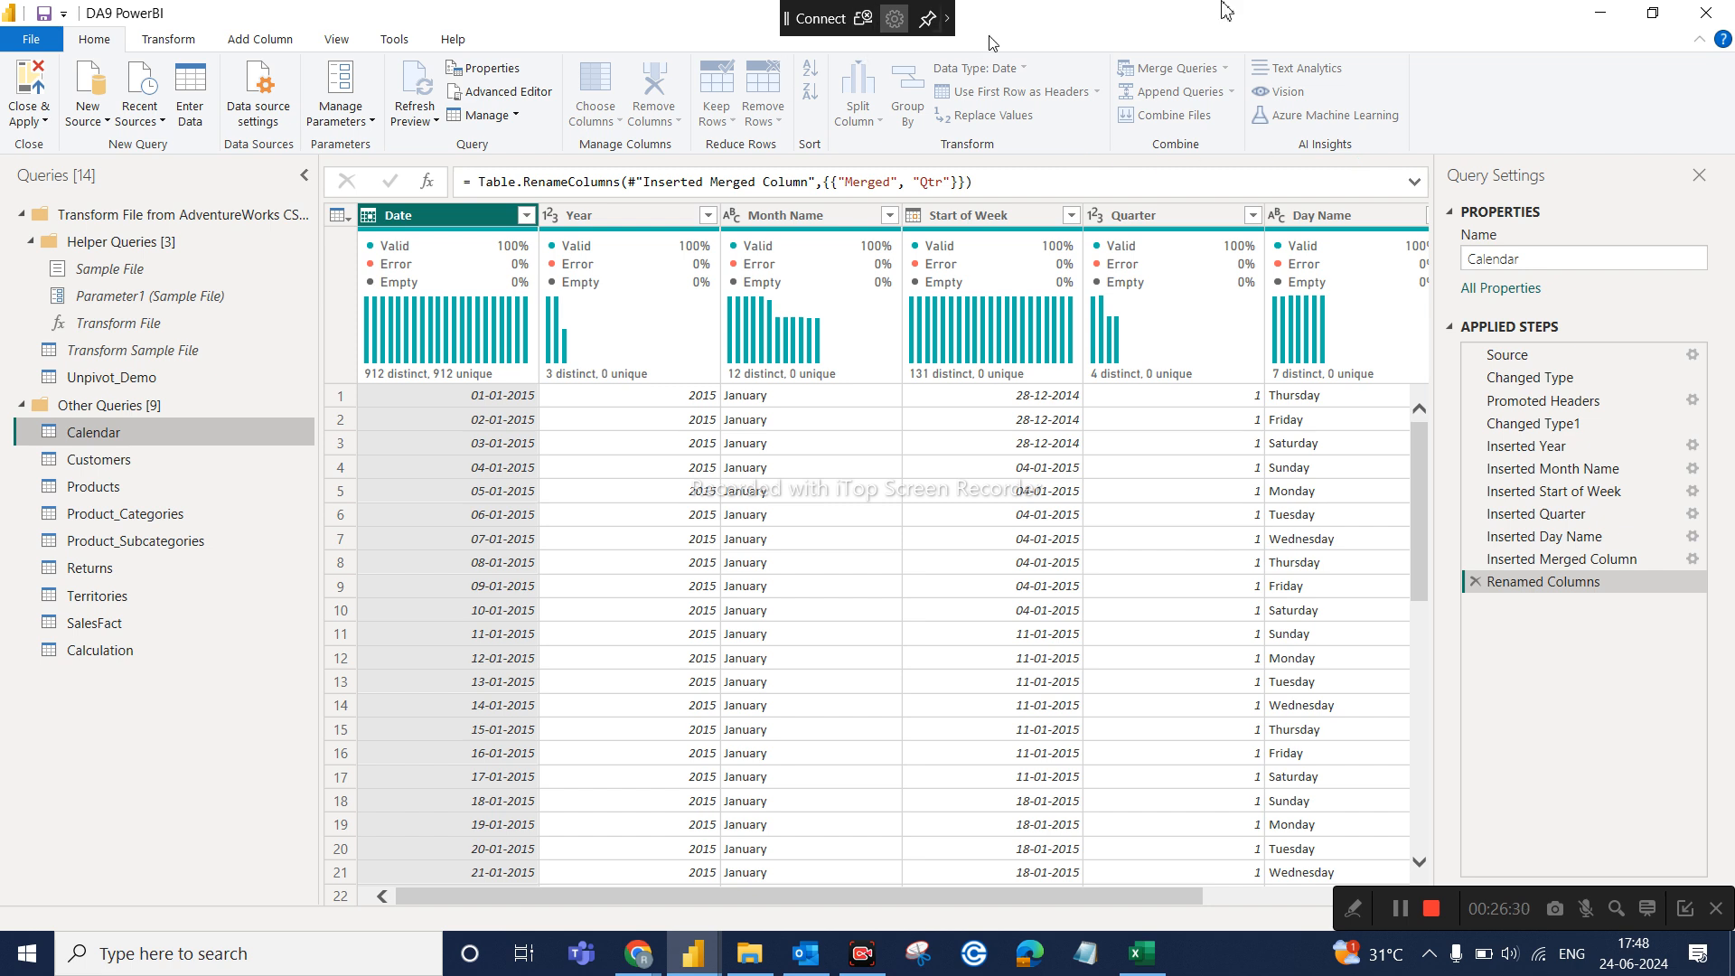
{"action": "left_click", "coordinate": [1716, 13]}
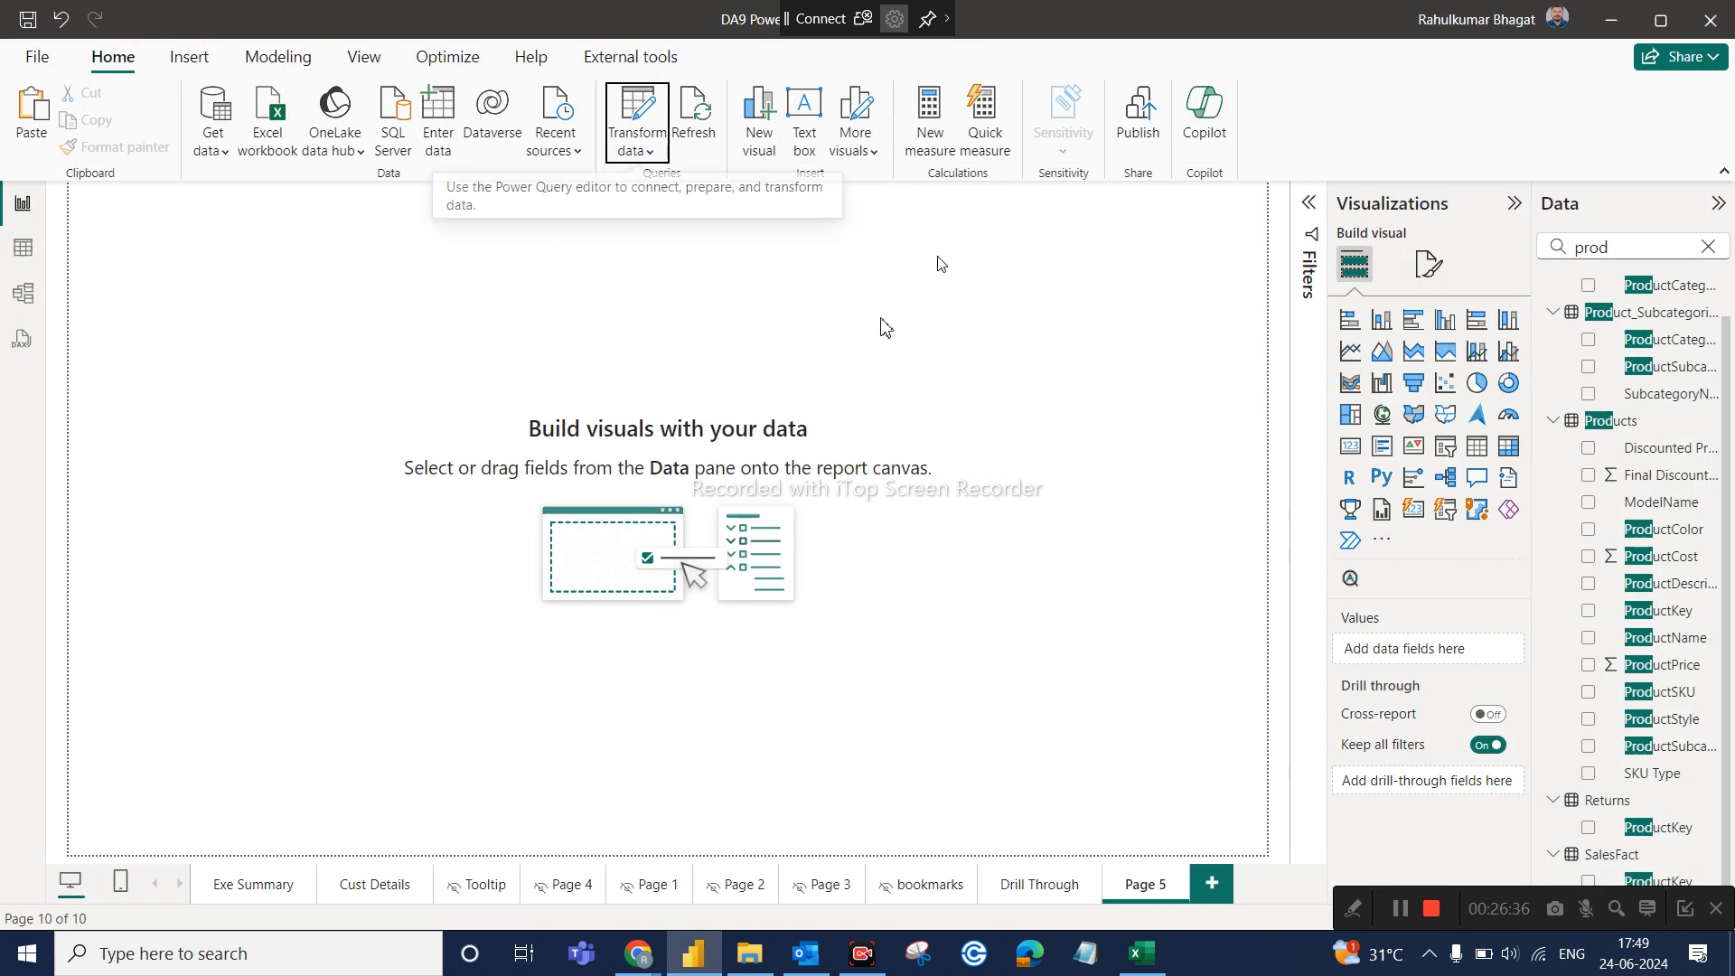
{"action": "left_click", "coordinate": [711, 132]}
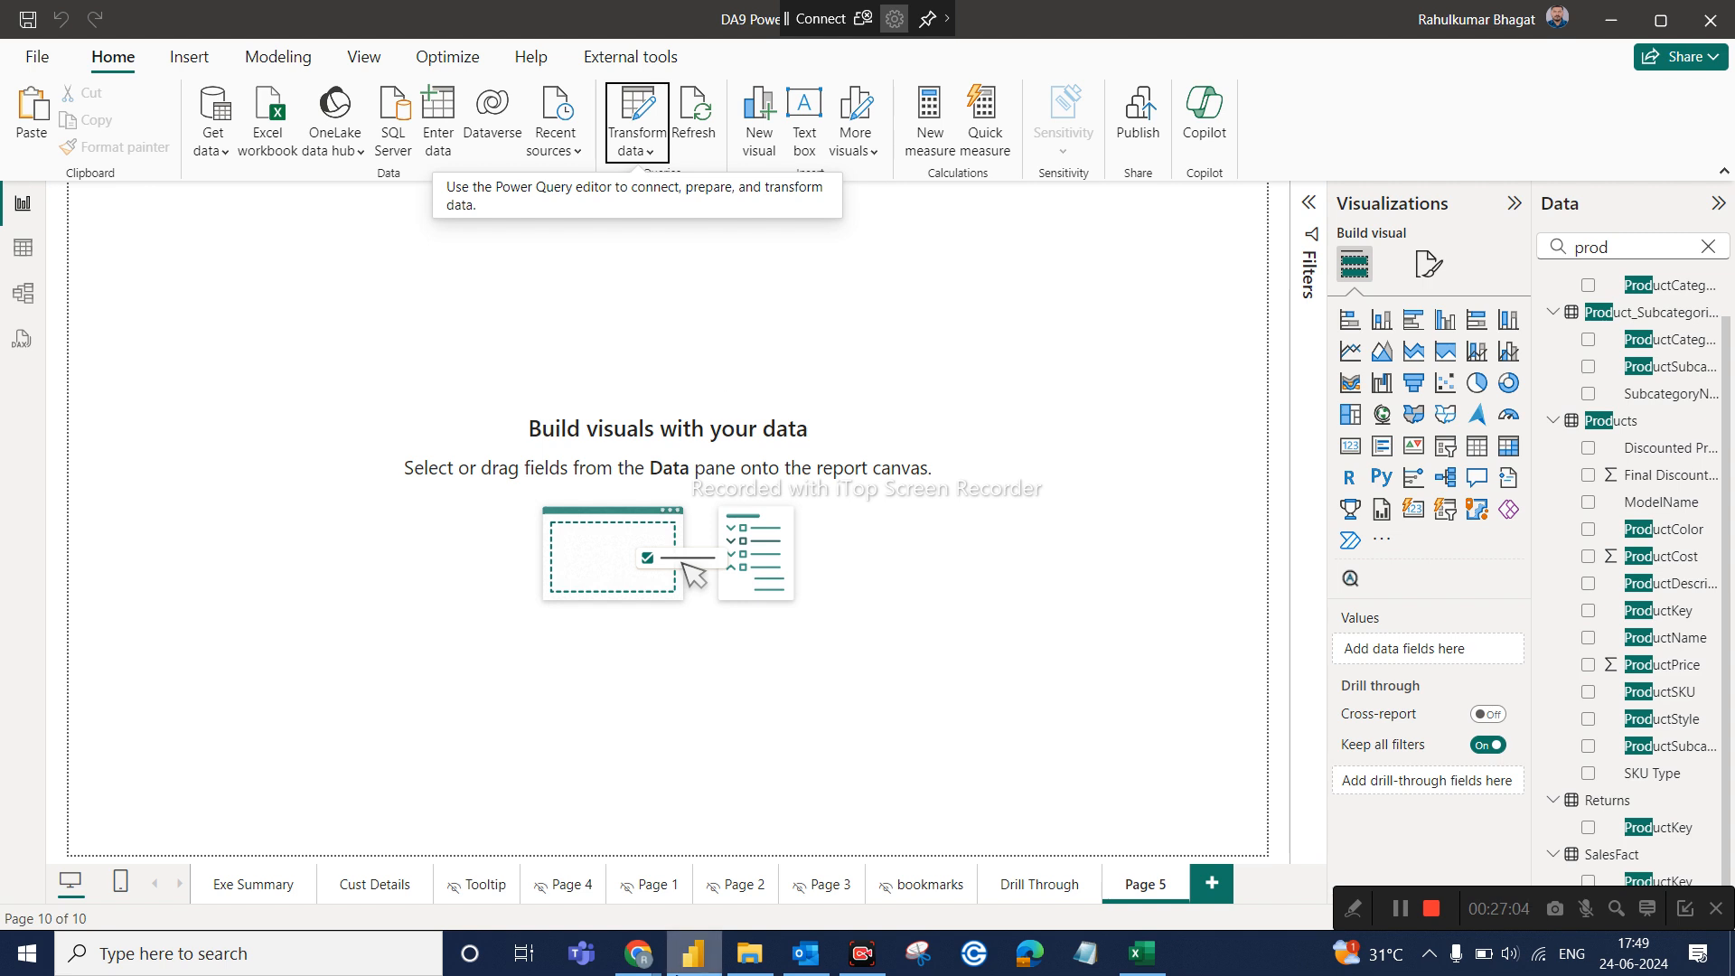
Switch to File Explorer and open the AdventureWorks CSV Files folder under D:\PowerBI\PowerBI Course
{"action": "left_click", "coordinate": [750, 955]}
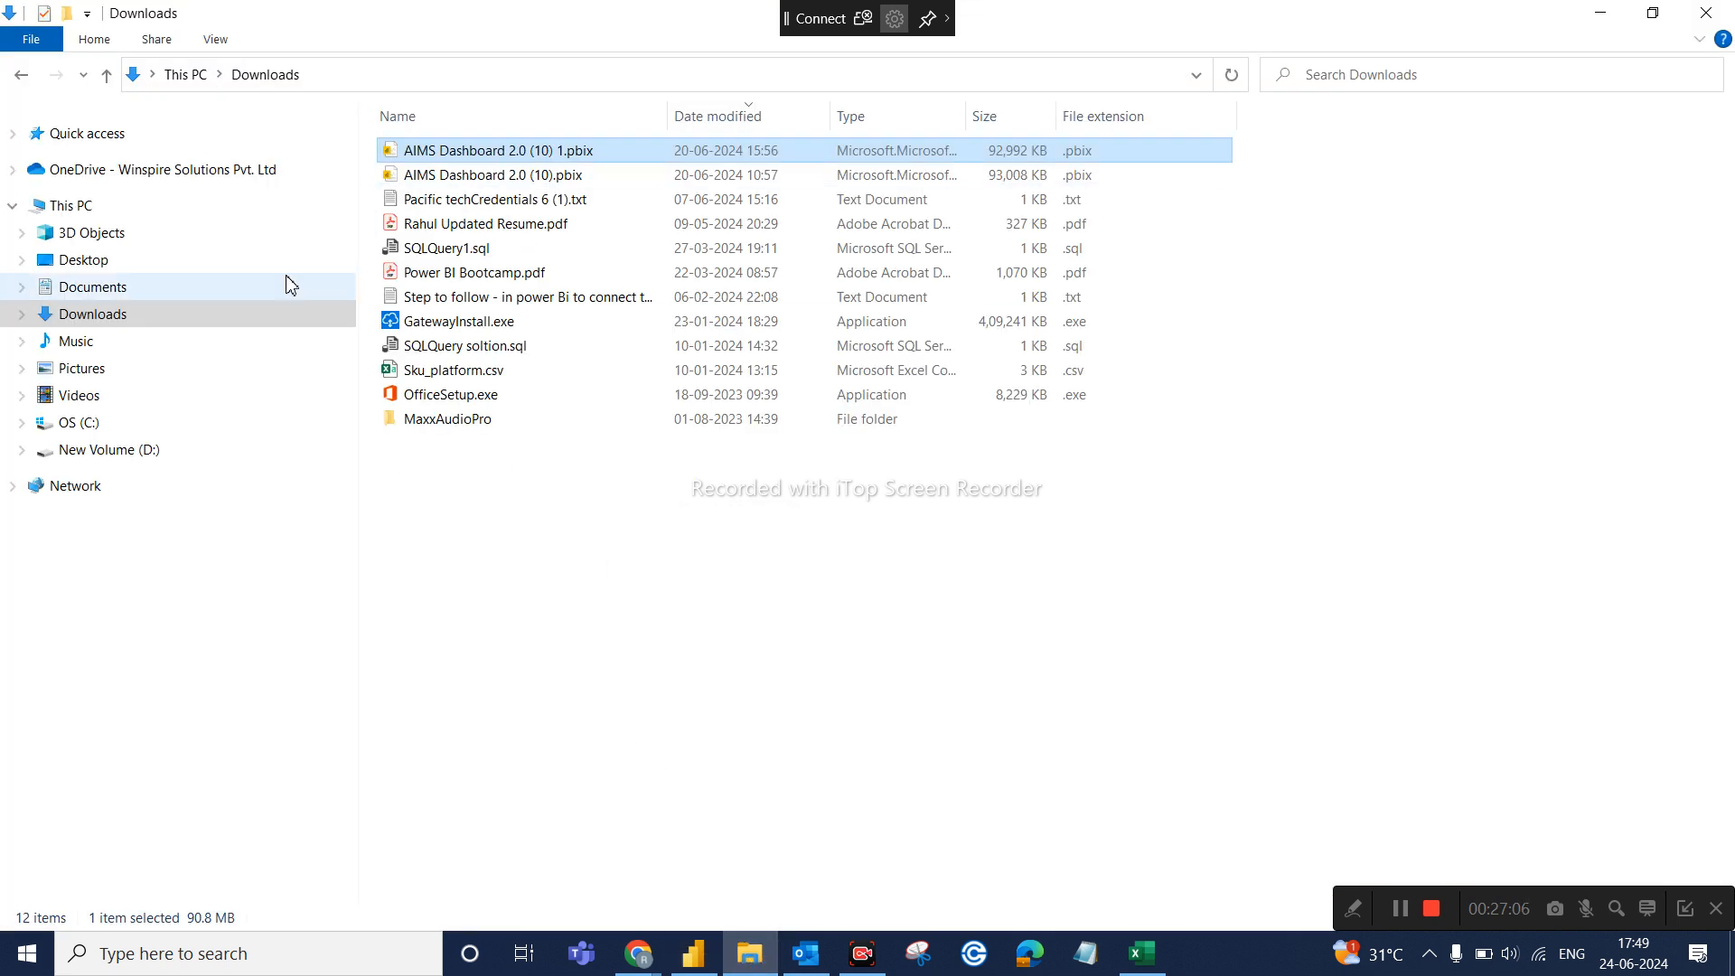
{"action": "left_click", "coordinate": [136, 461]}
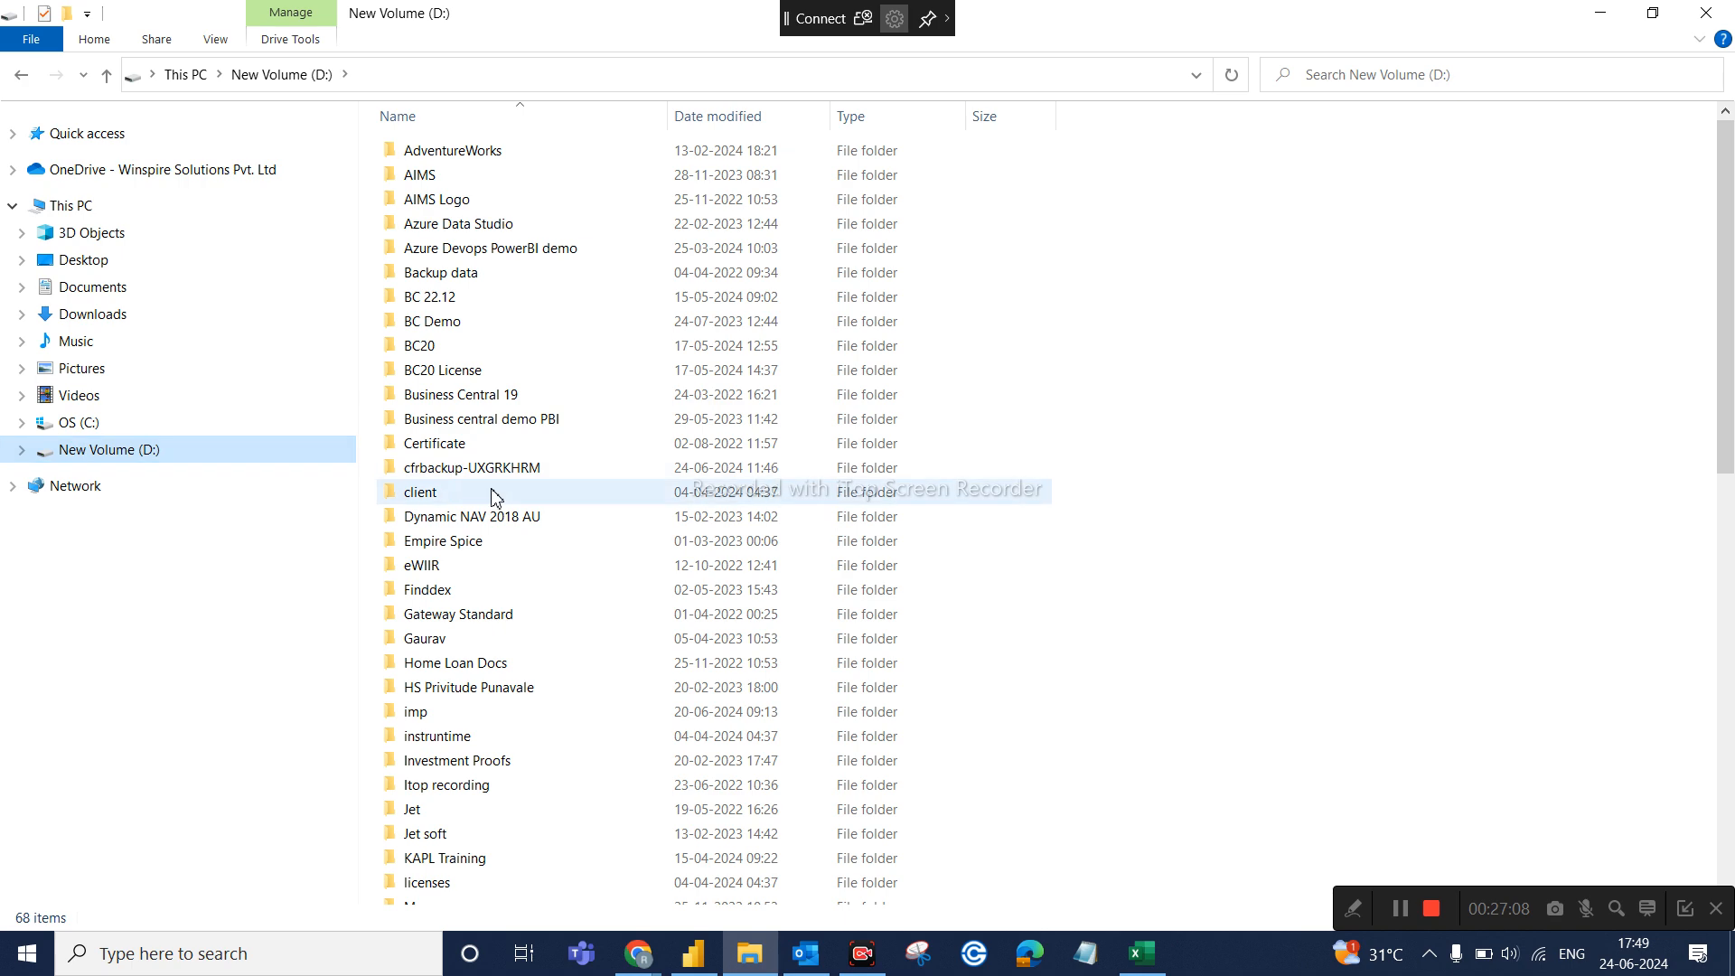
{"action": "scroll", "coordinate": [496, 497], "scroll_direction": "down", "scroll_amount": 6}
{"action": "scroll", "coordinate": [495, 497], "scroll_direction": "down", "scroll_amount": 6}
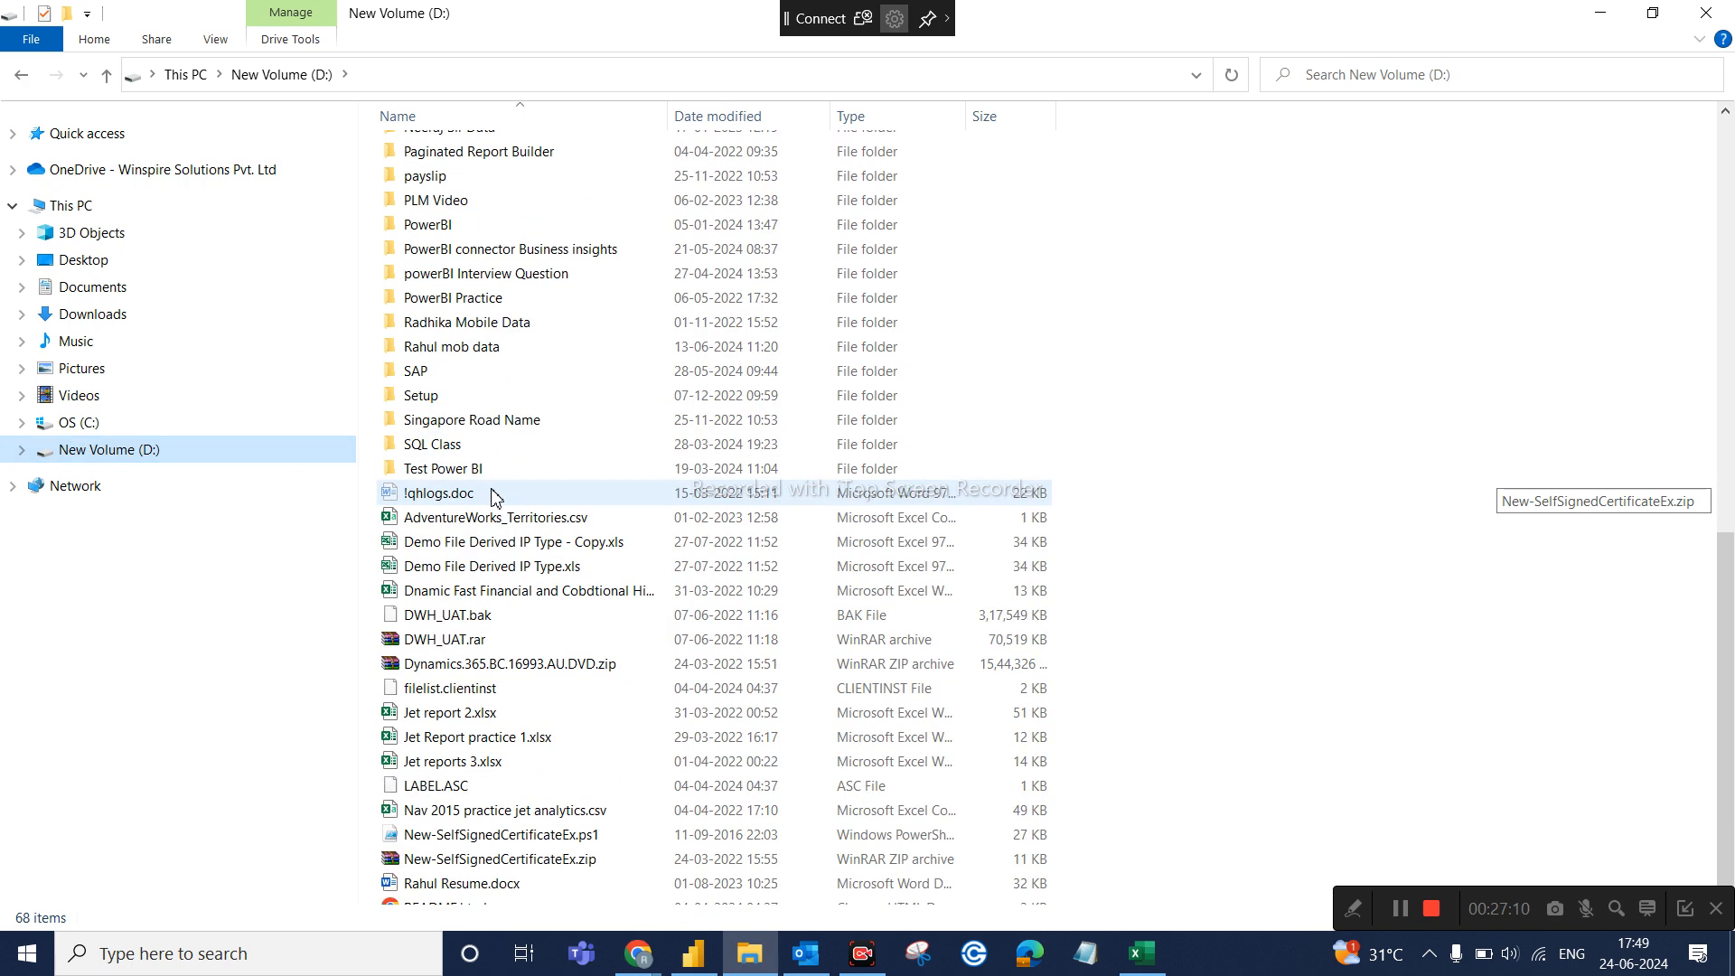
{"action": "scroll", "coordinate": [488, 470], "scroll_direction": "down", "scroll_amount": 1}
{"action": "scroll", "coordinate": [475, 388], "scroll_direction": "up", "scroll_amount": 2}
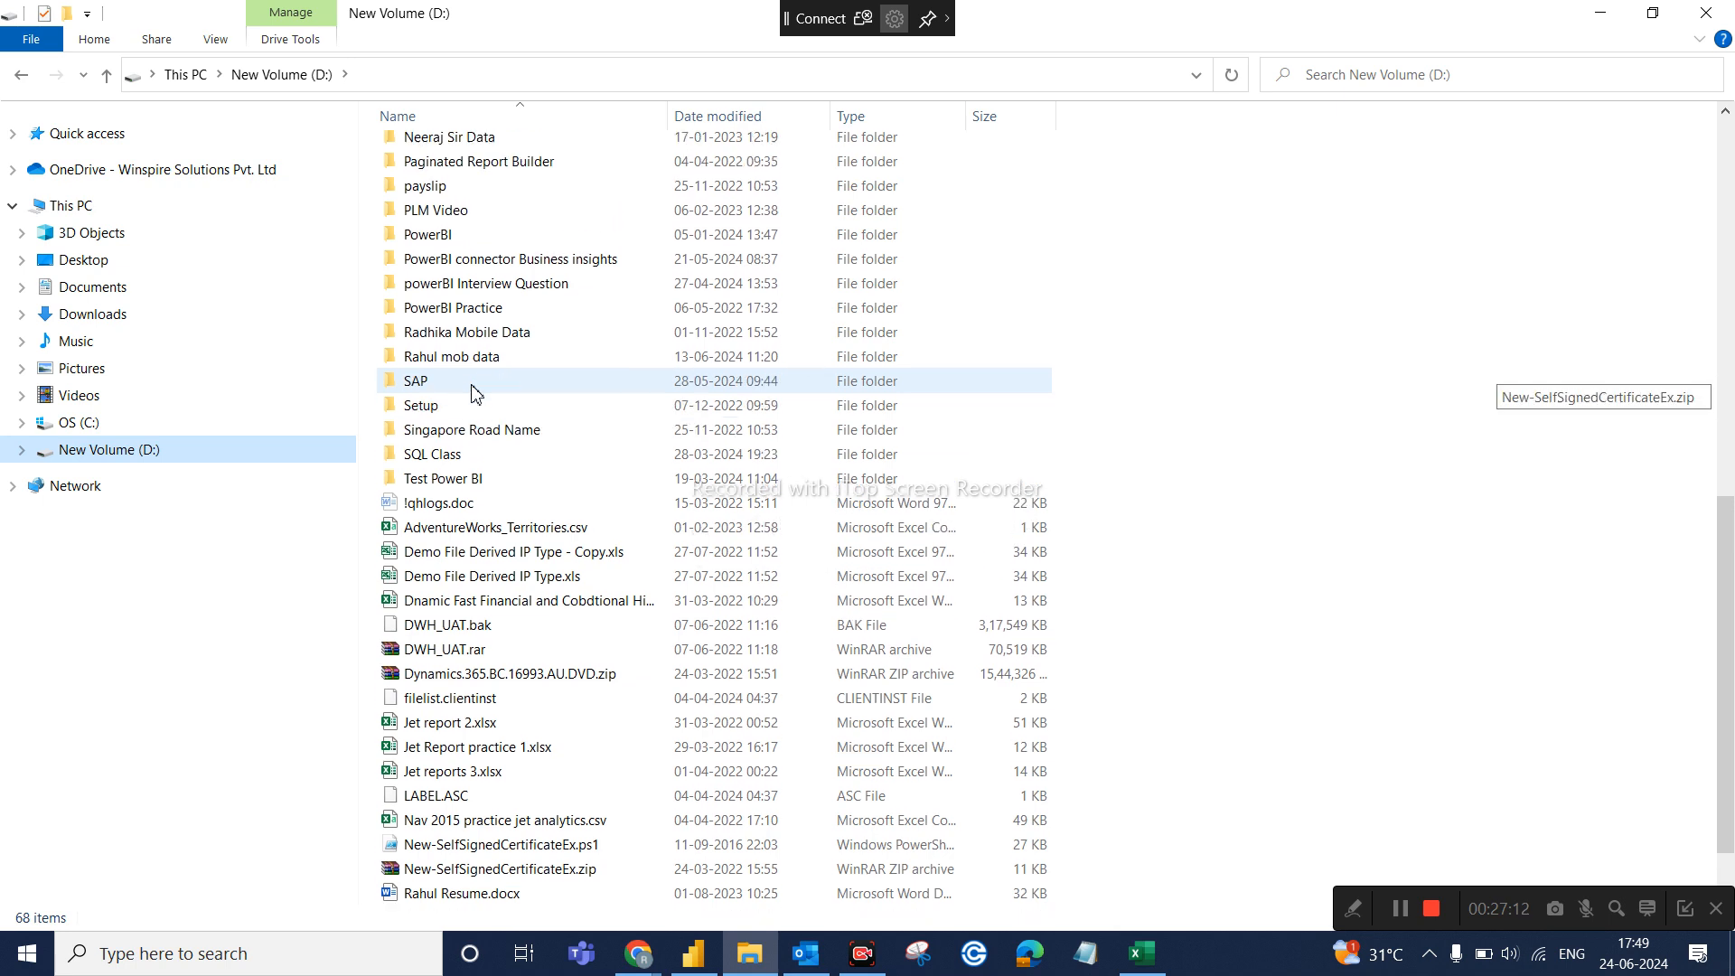
{"action": "double_click", "coordinate": [459, 292]}
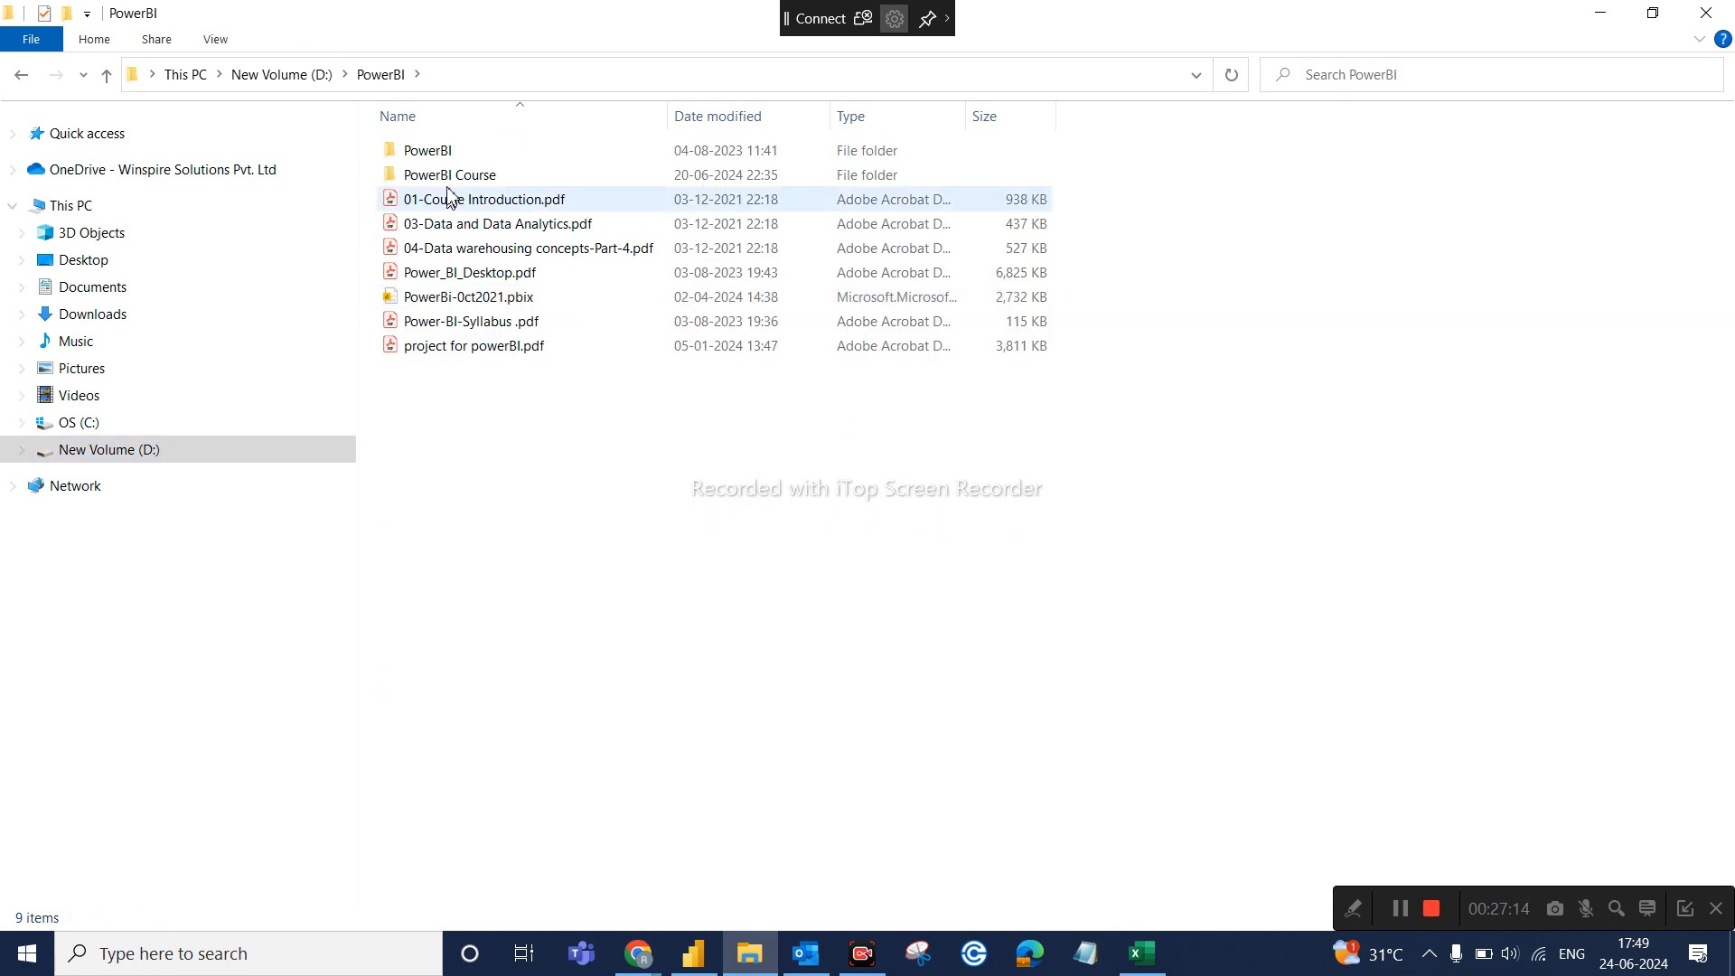
{"action": "double_click", "coordinate": [448, 175]}
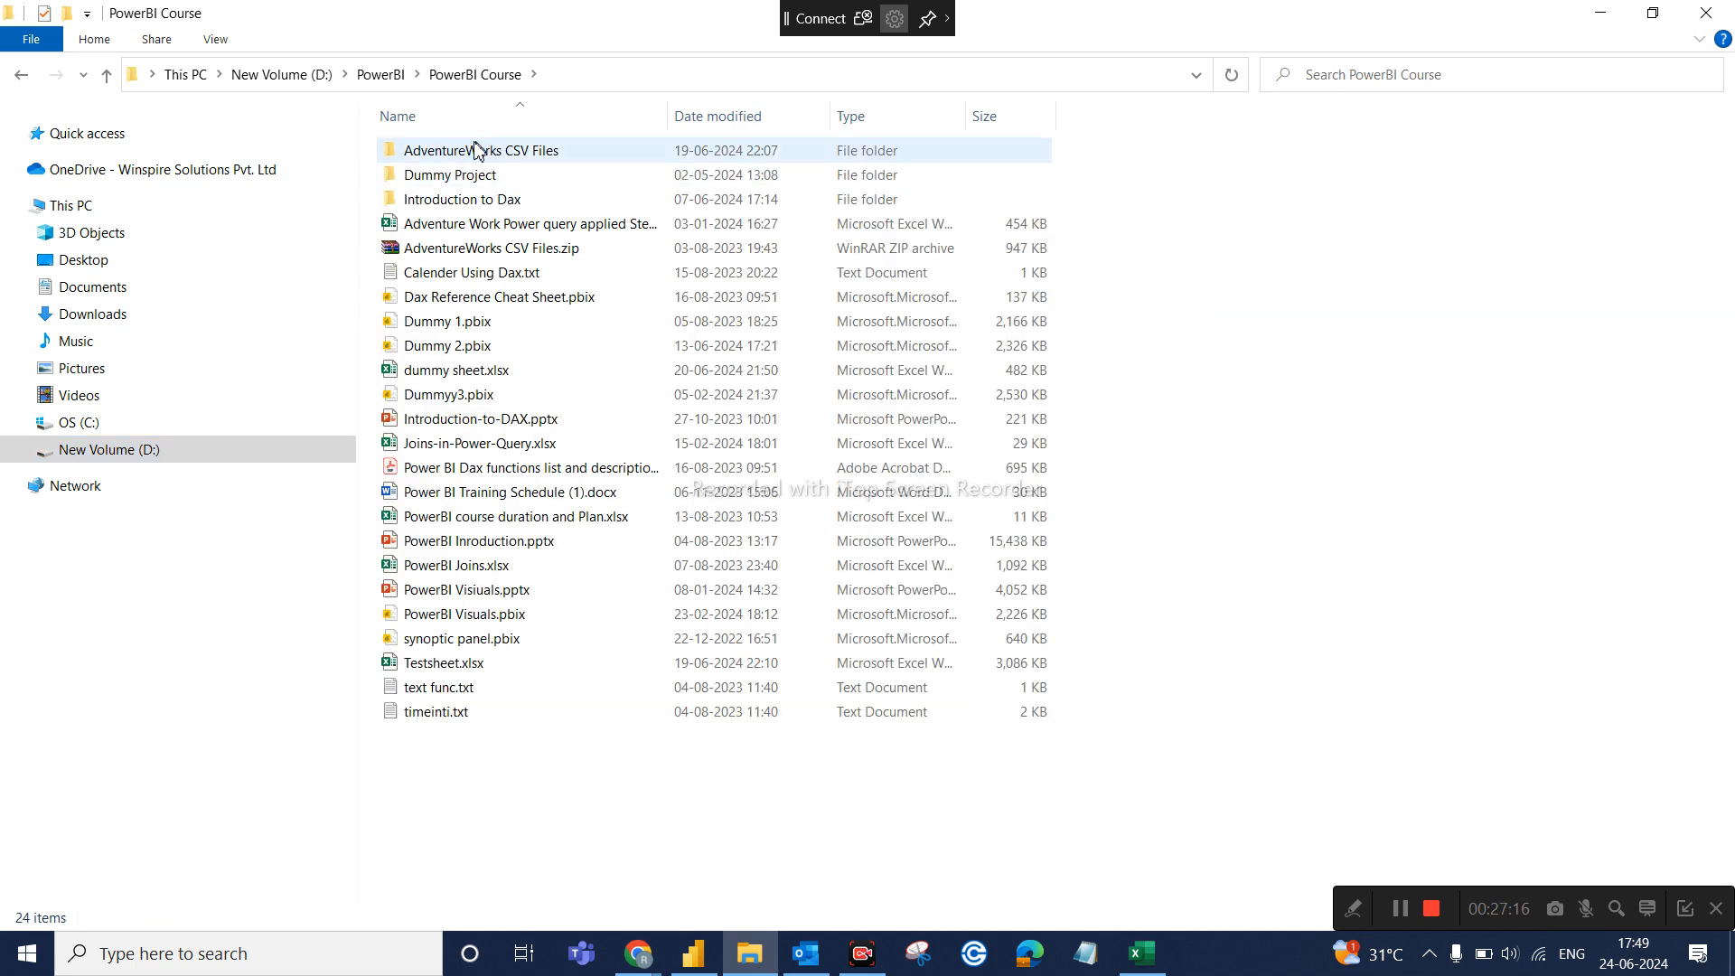
{"action": "double_click", "coordinate": [530, 150]}
Move AdventureWorks_Calendar.csv out of AdventureWorks CSV Files into the parent PowerBI Course folder, and check the original folder
{"action": "left_click", "coordinate": [530, 151]}
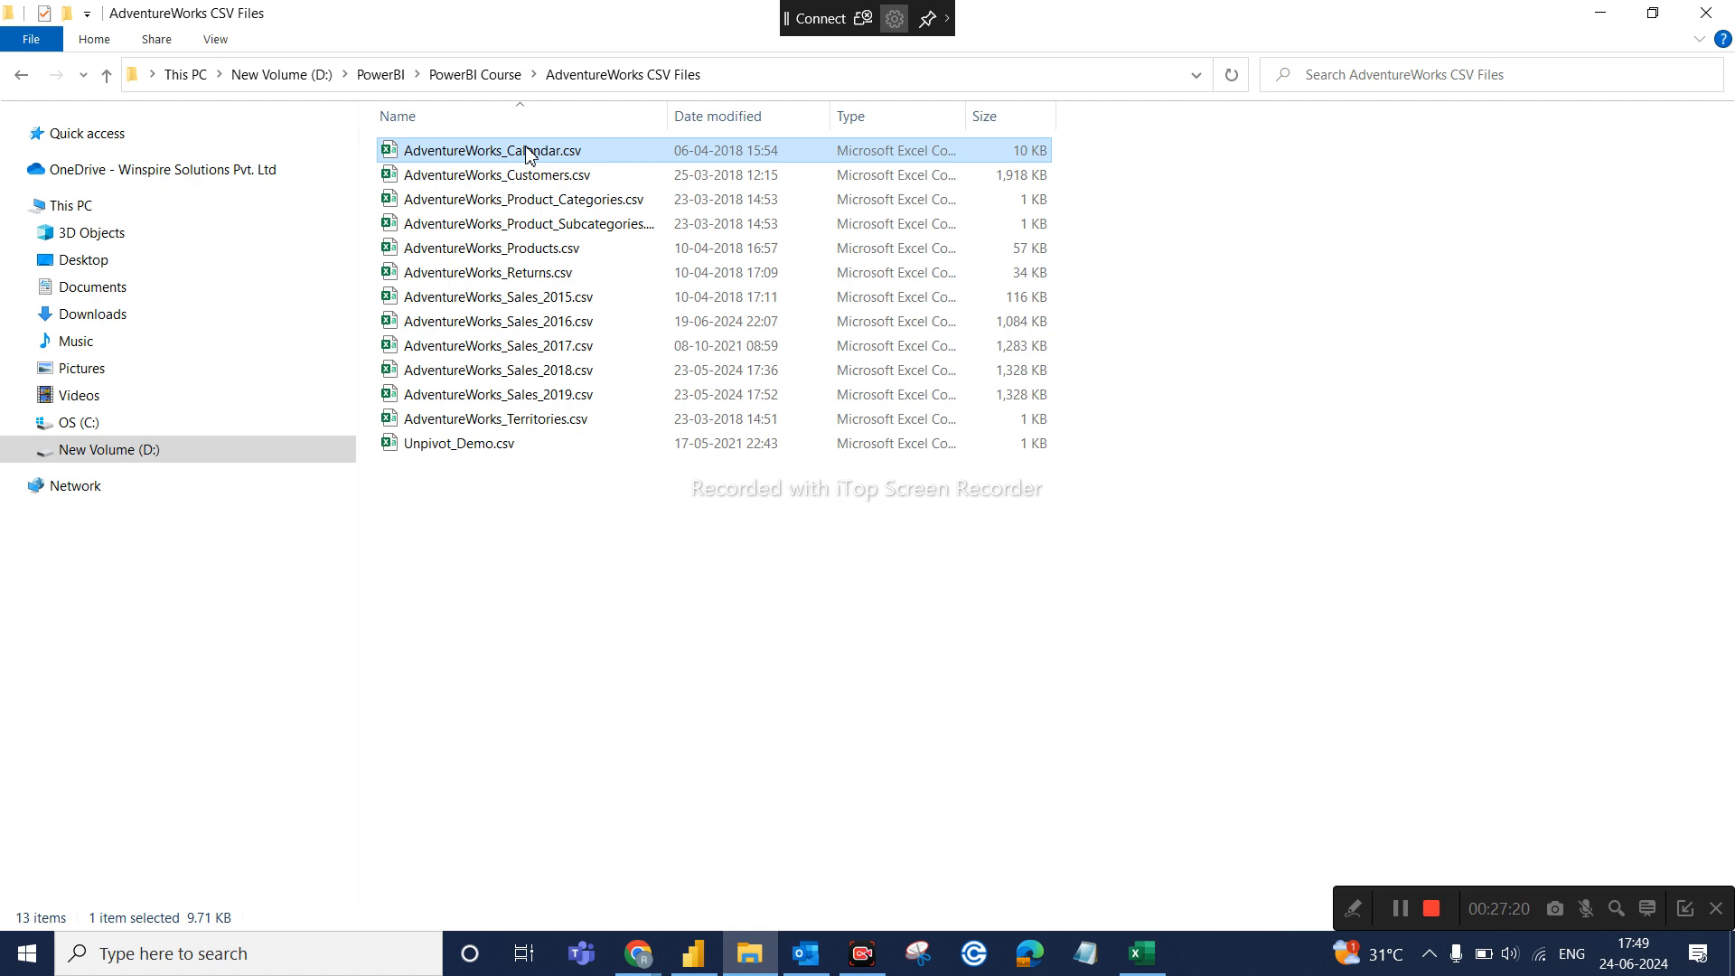
{"action": "left_click", "coordinate": [530, 151]}
{"action": "left_click", "coordinate": [652, 155]}
{"action": "left_click", "coordinate": [20, 76]}
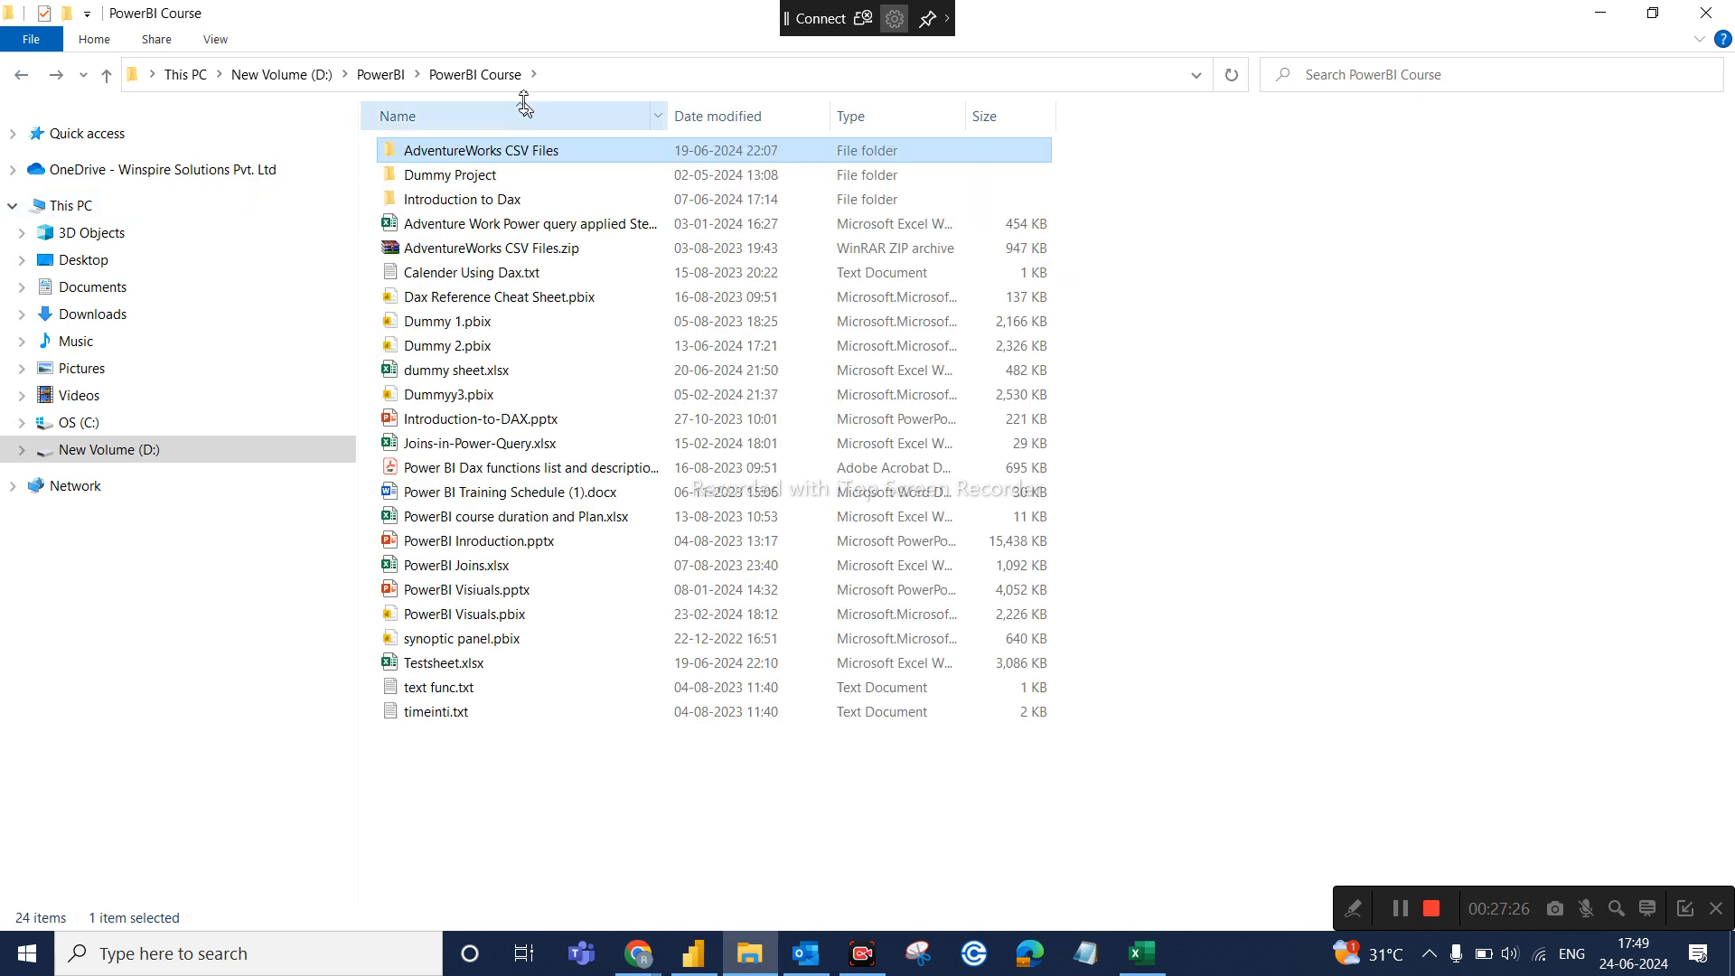
{"action": "left_click", "coordinate": [599, 810]}
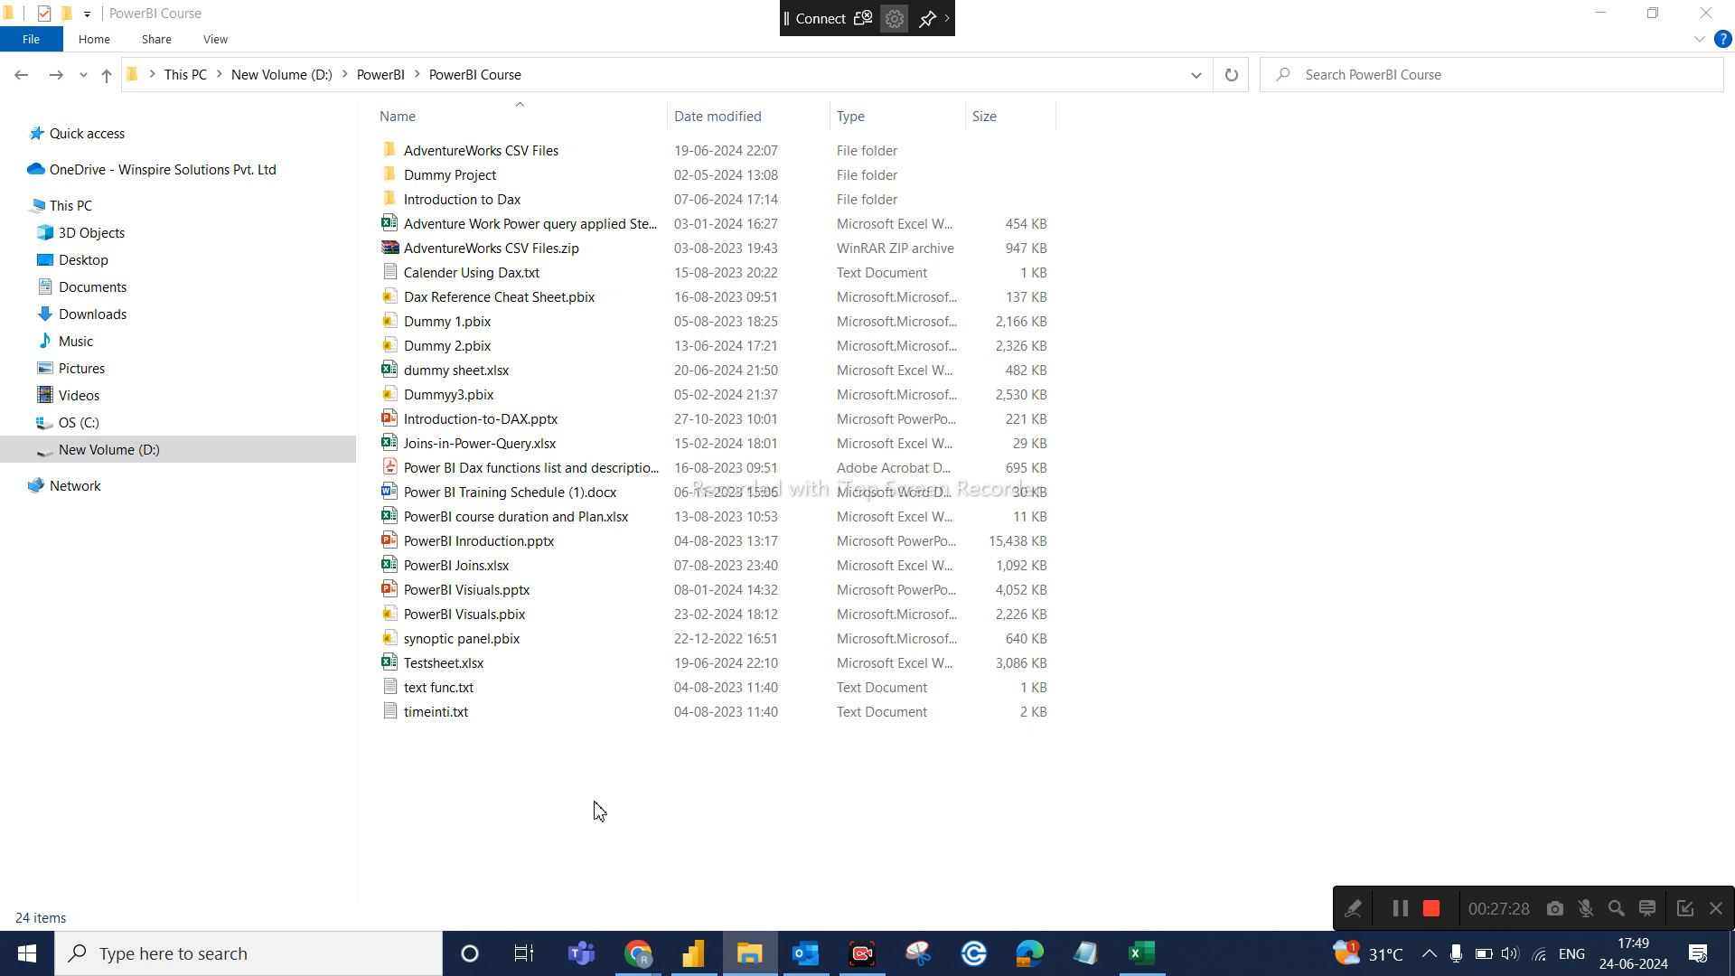
{"action": "key", "text": "ctrl+v"}
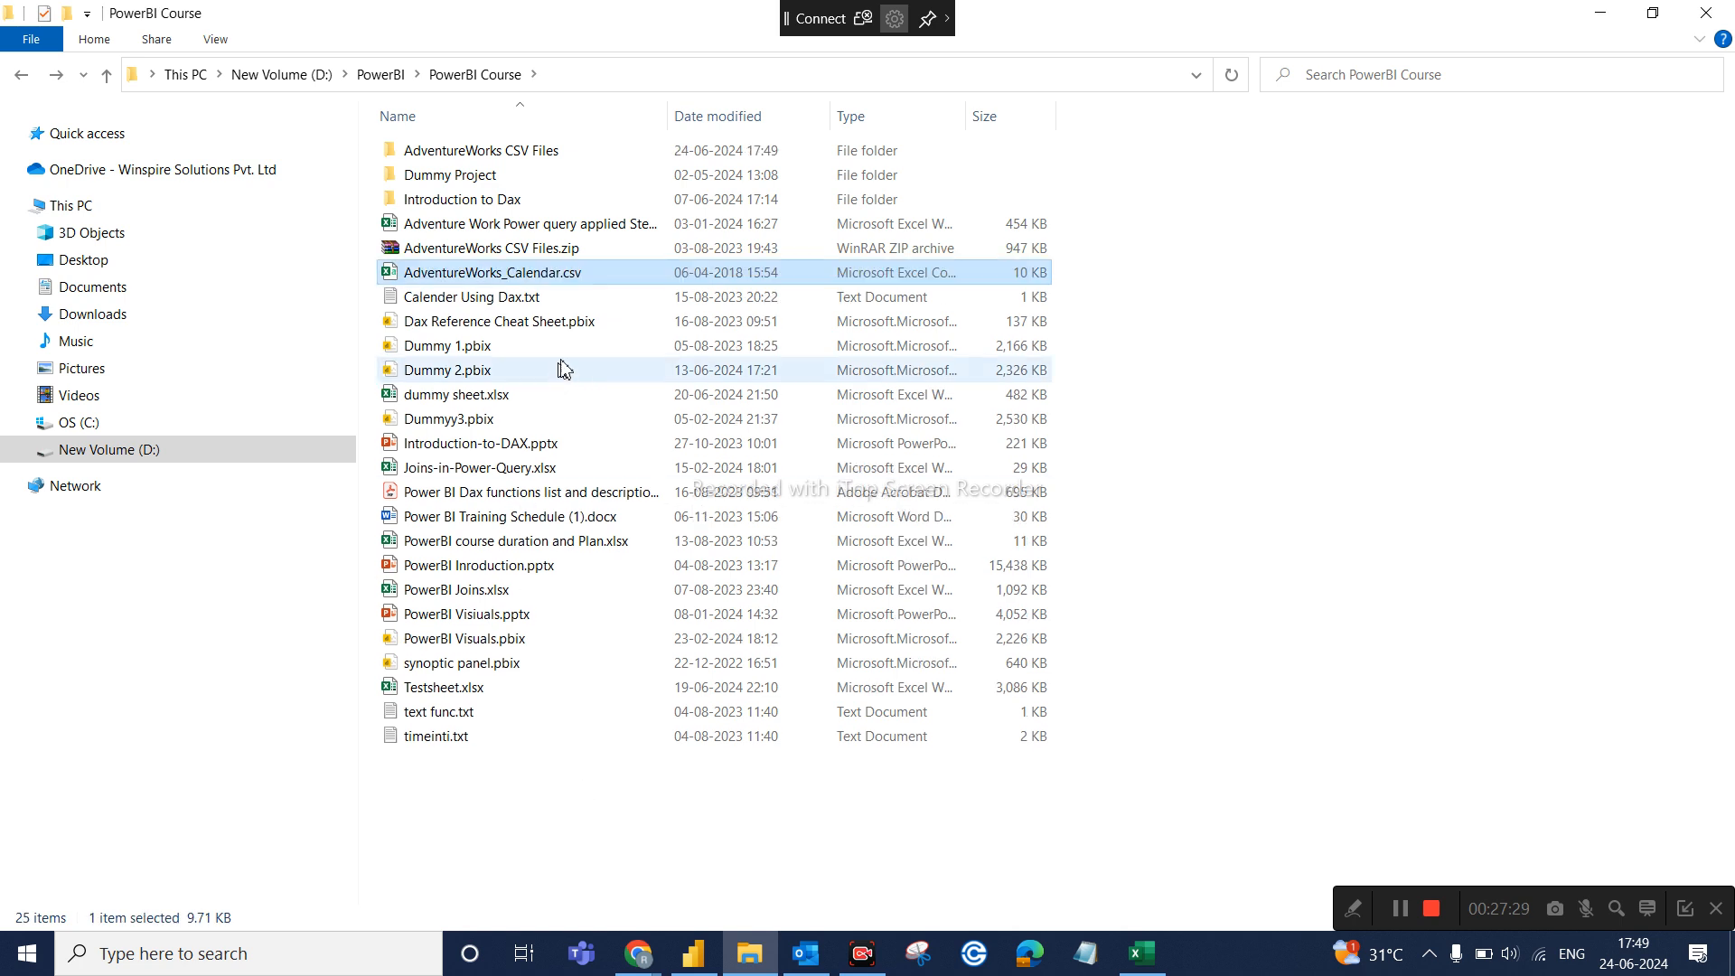
{"action": "double_click", "coordinate": [543, 152]}
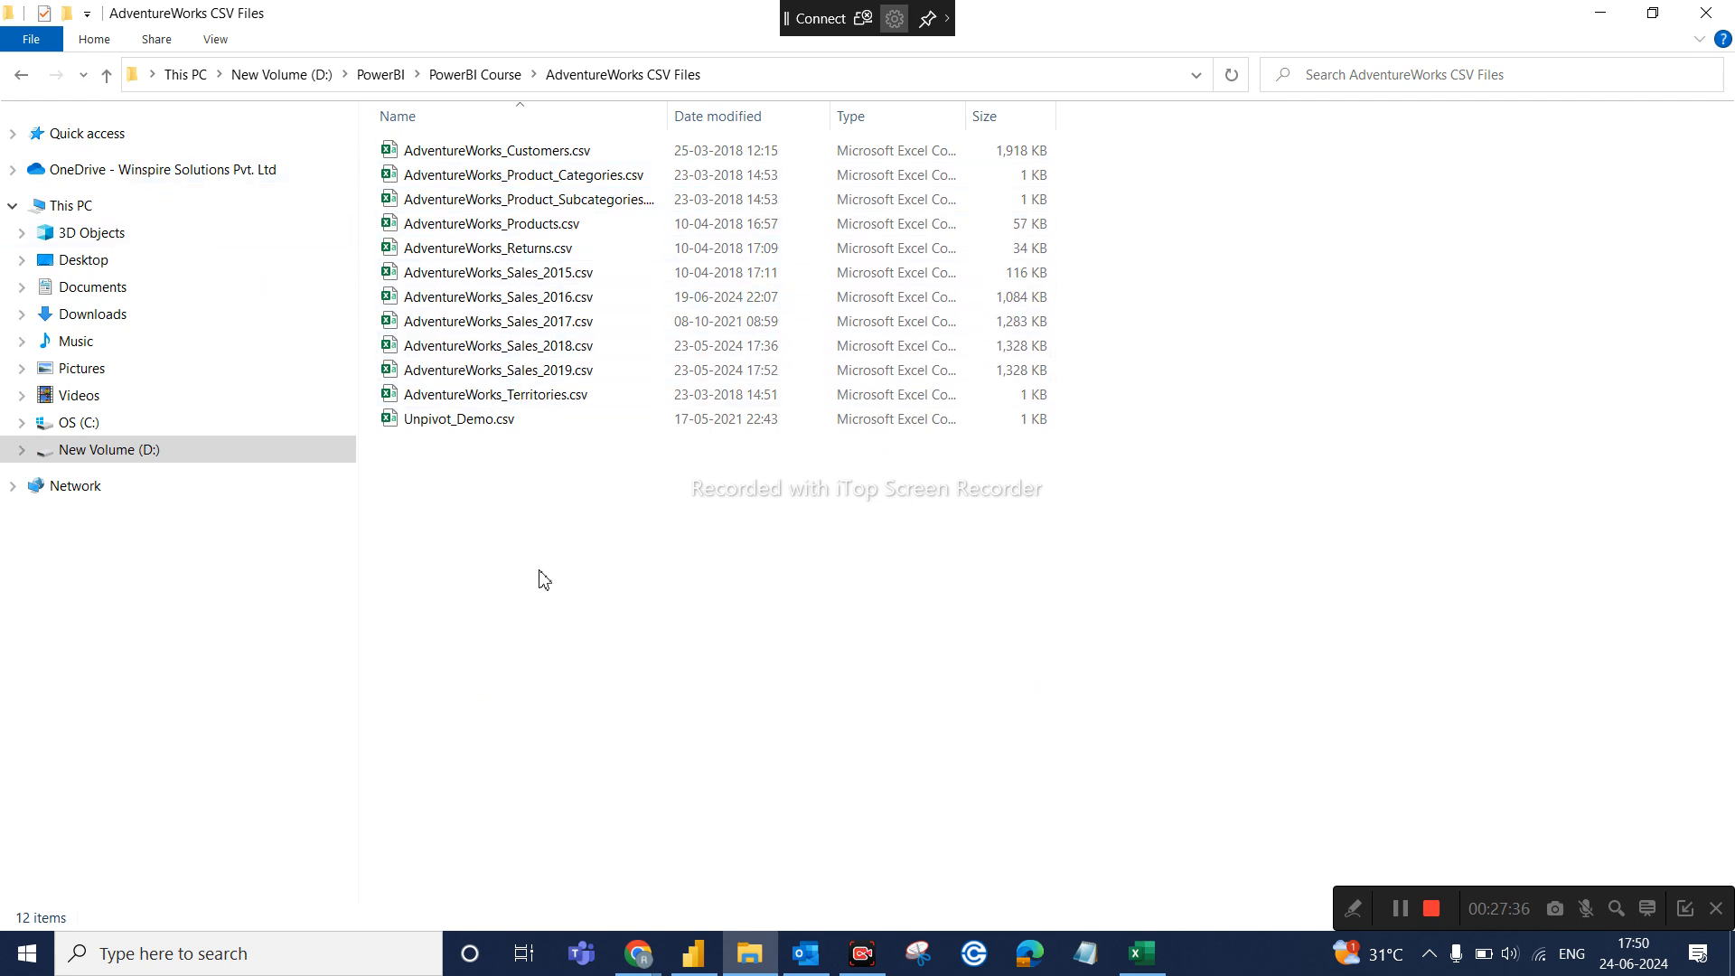
Switch back to Power BI Desktop, try to refresh the report's data, and dismiss the refresh dialog
{"action": "left_click", "coordinate": [704, 969]}
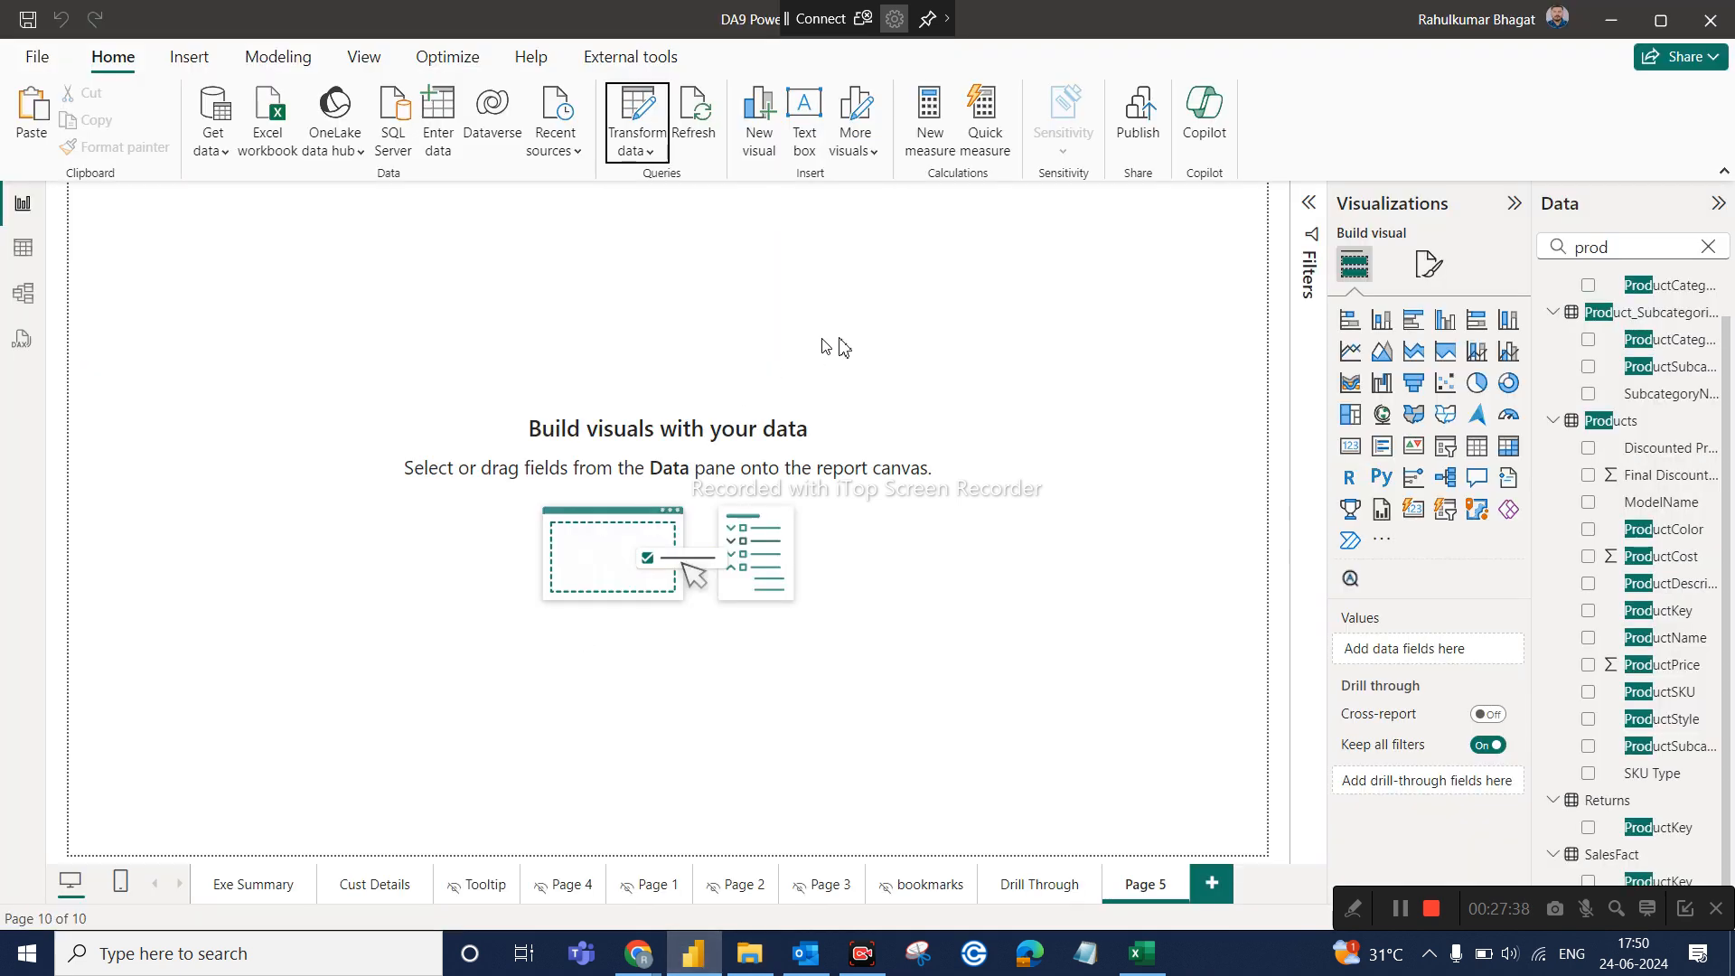
{"action": "left_click", "coordinate": [698, 113]}
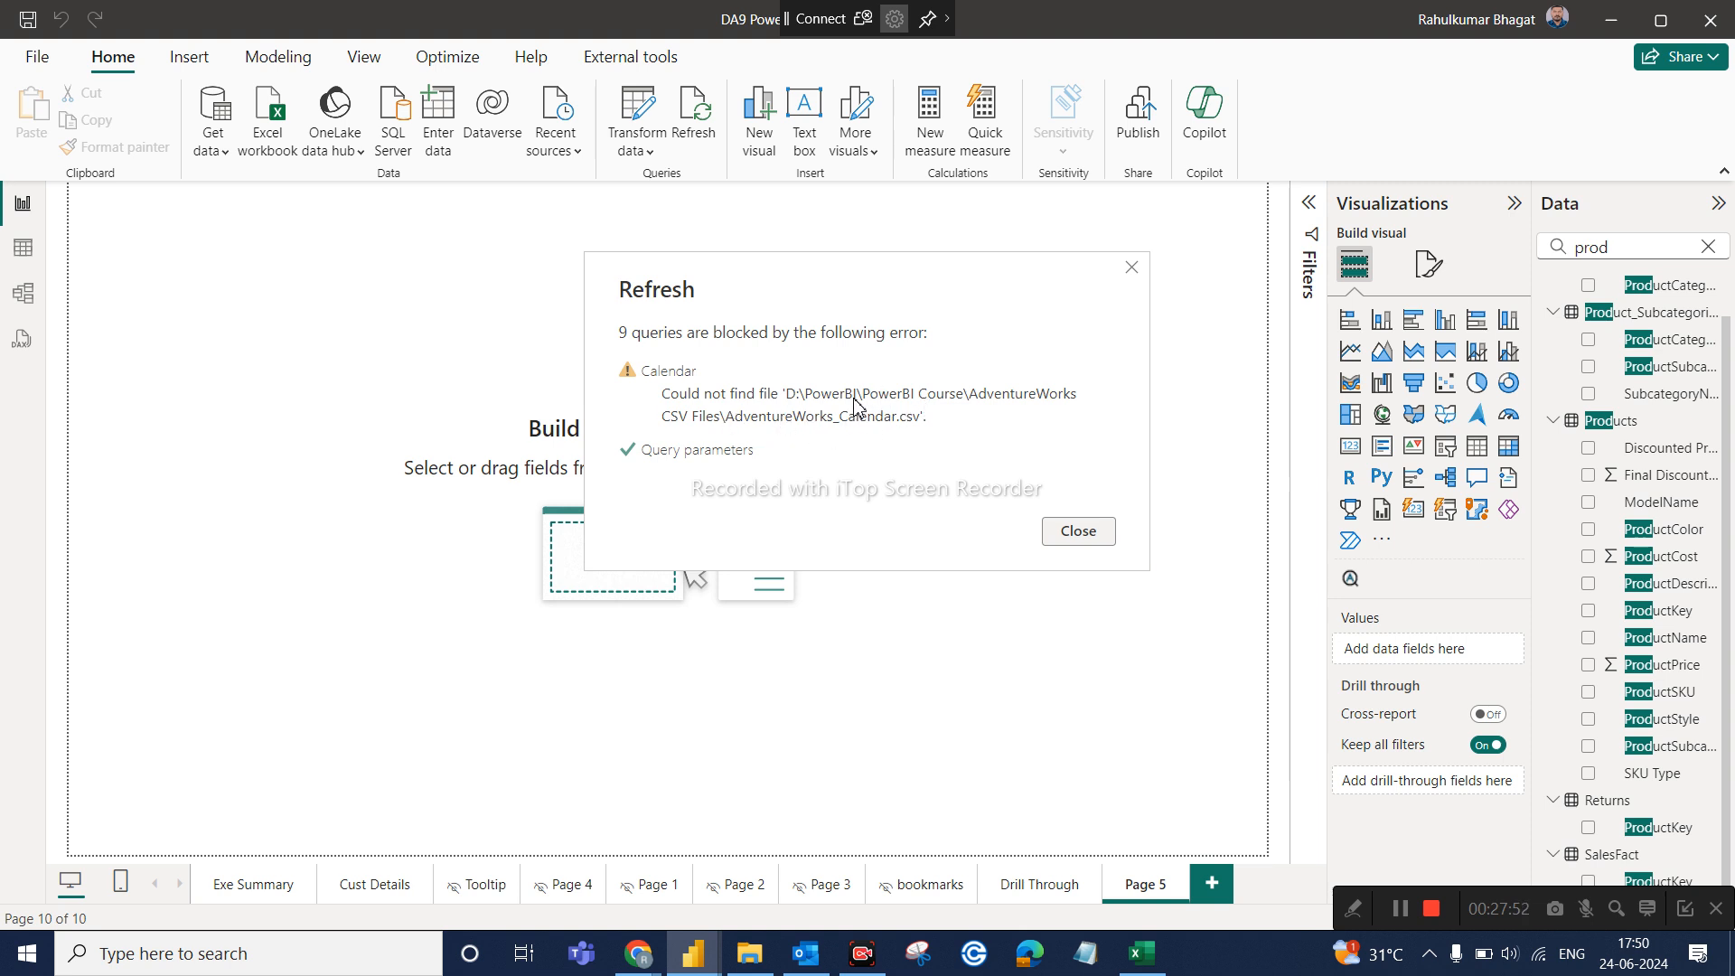
{"action": "left_click", "coordinate": [1076, 533]}
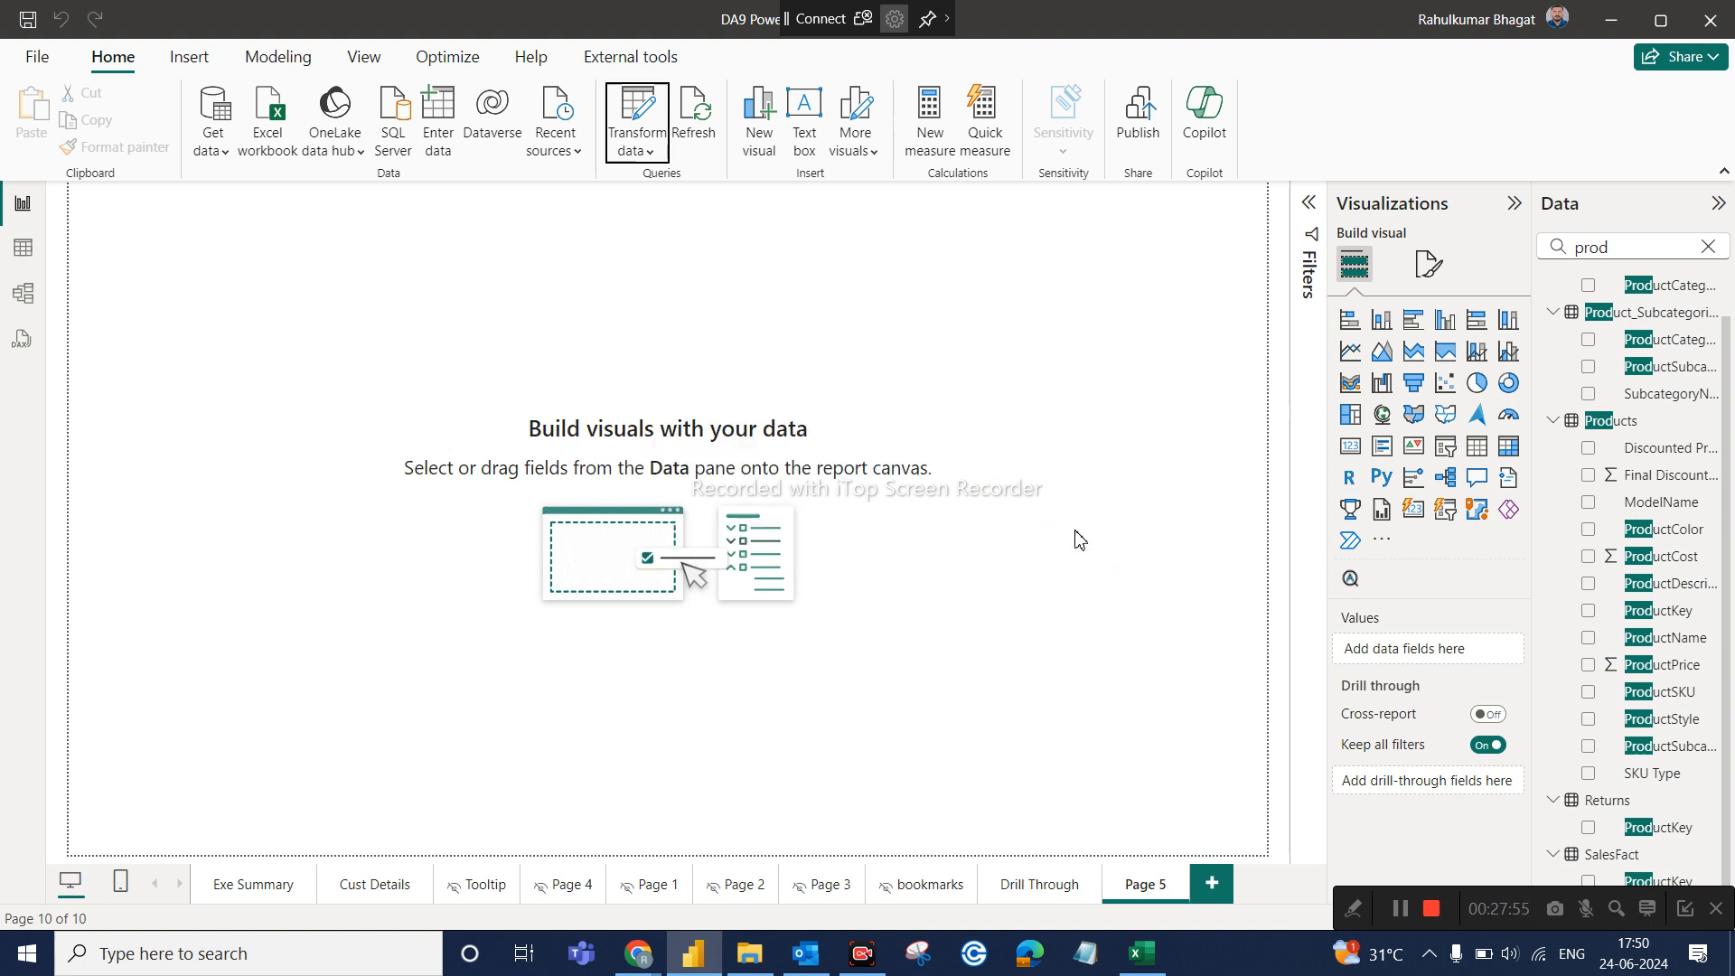
In the data source settings, start changing the source of adventureworks_calendar.csv and browse for a replacement file
{"action": "left_click", "coordinate": [647, 153]}
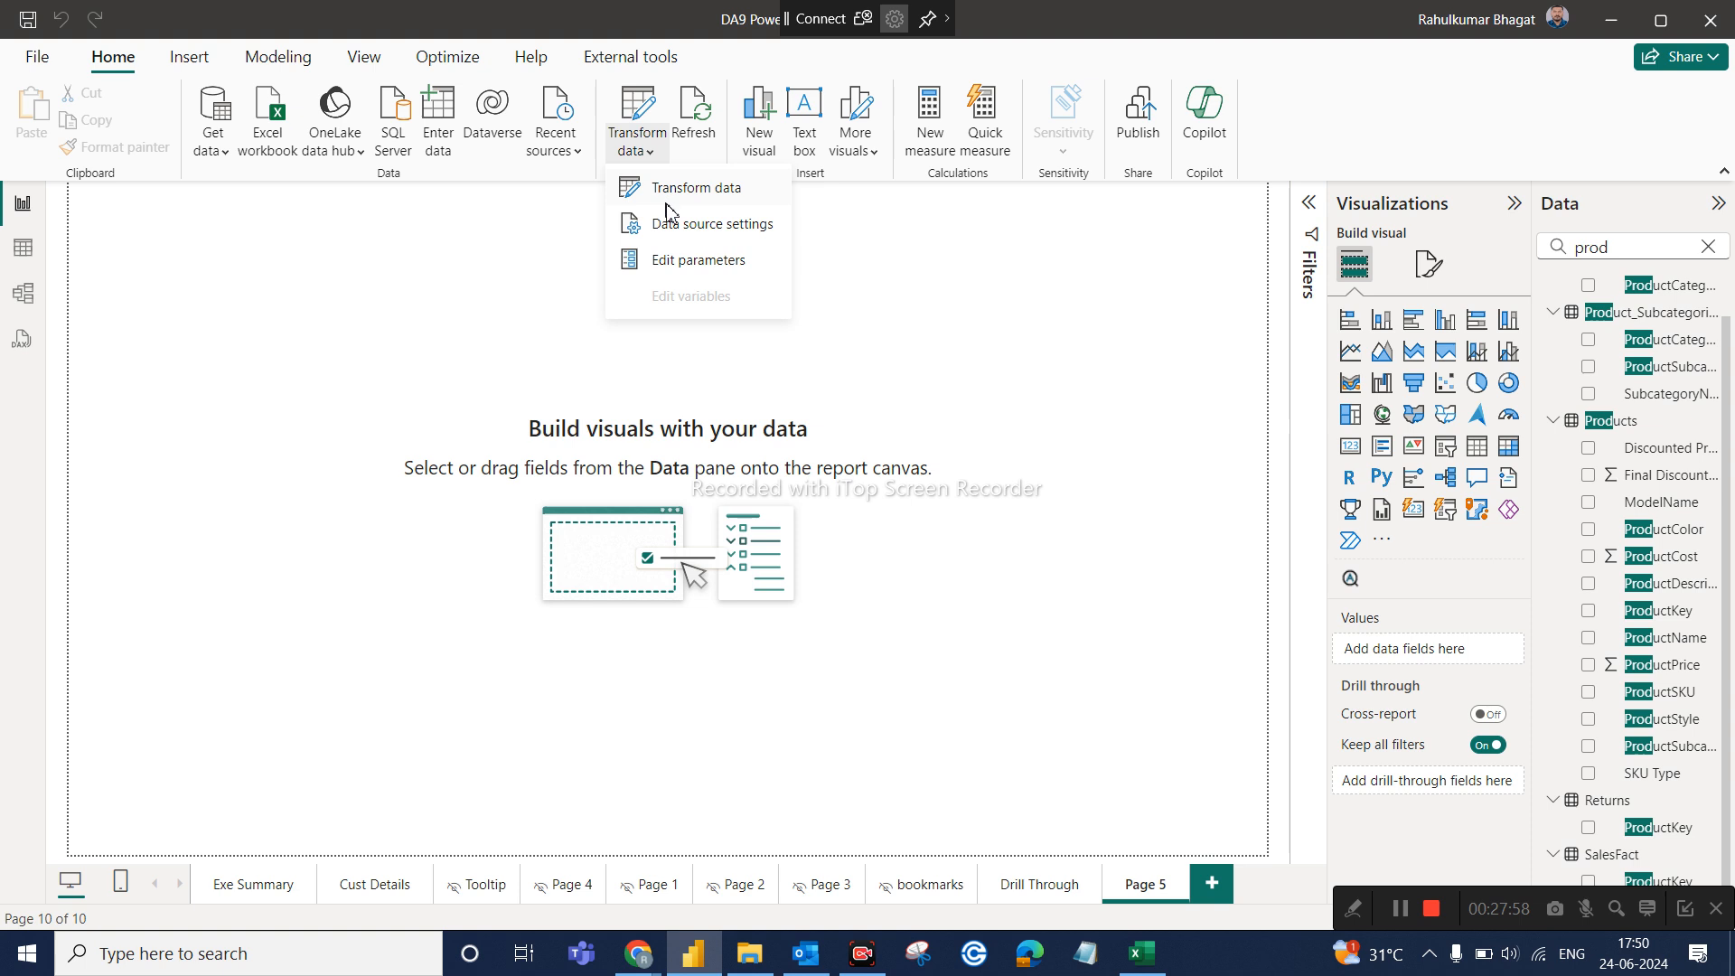
{"action": "left_click", "coordinate": [682, 226]}
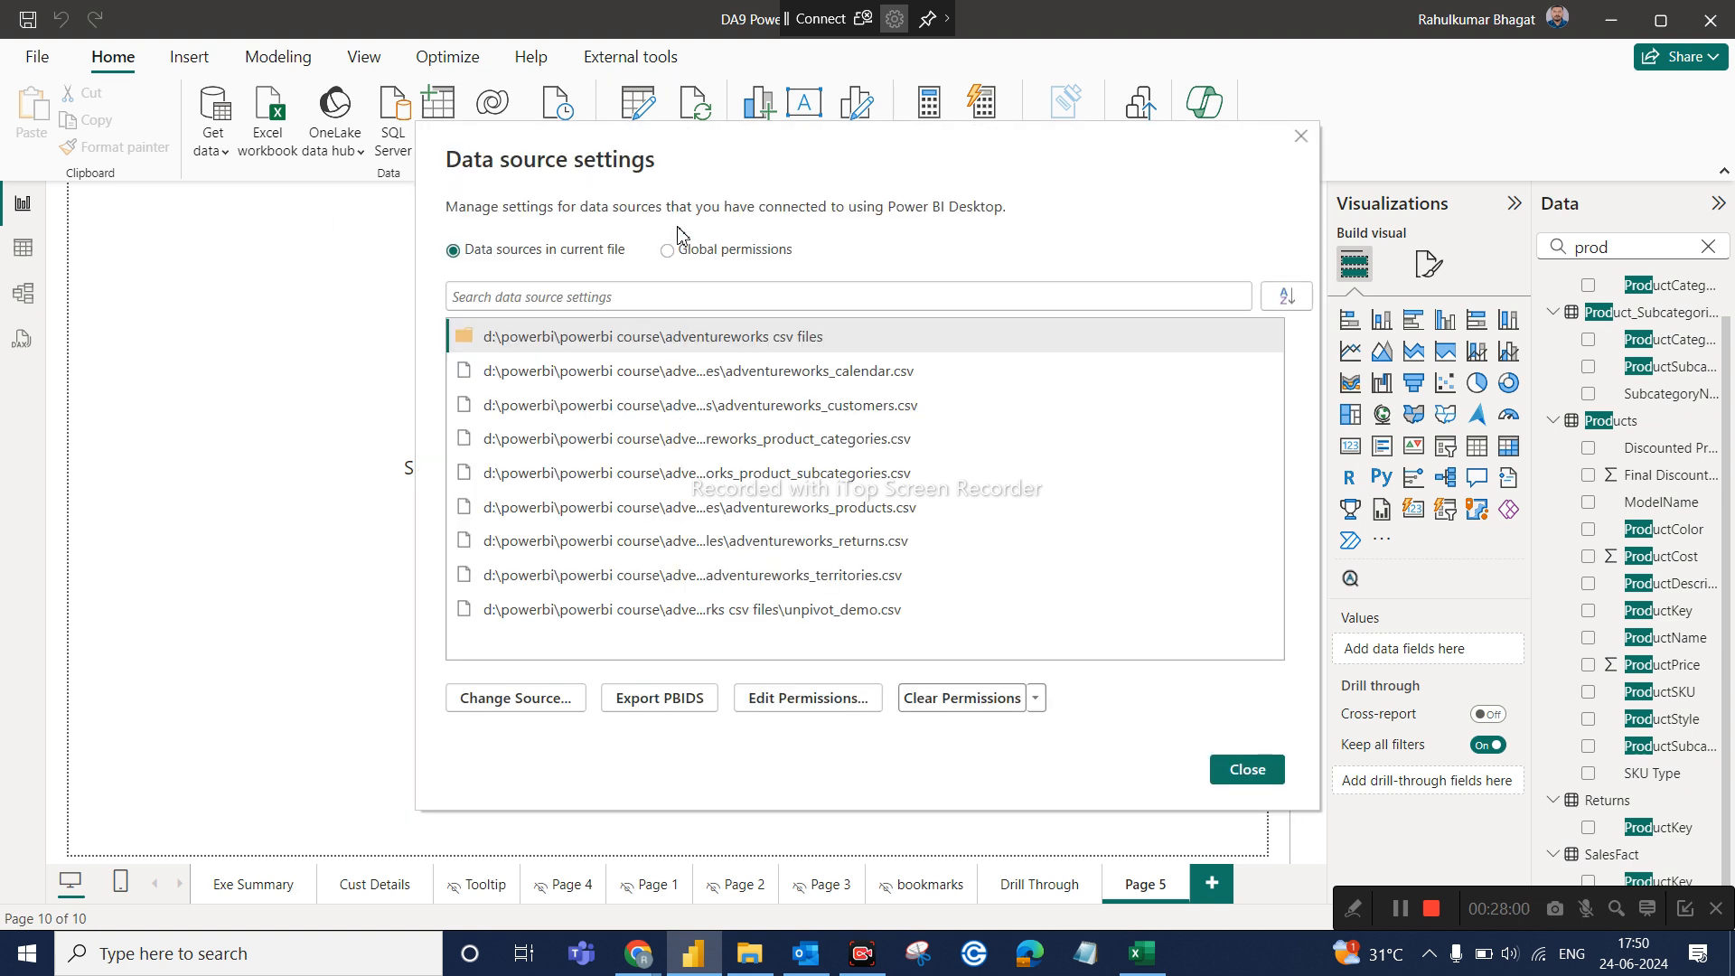
{"action": "left_click", "coordinate": [822, 381]}
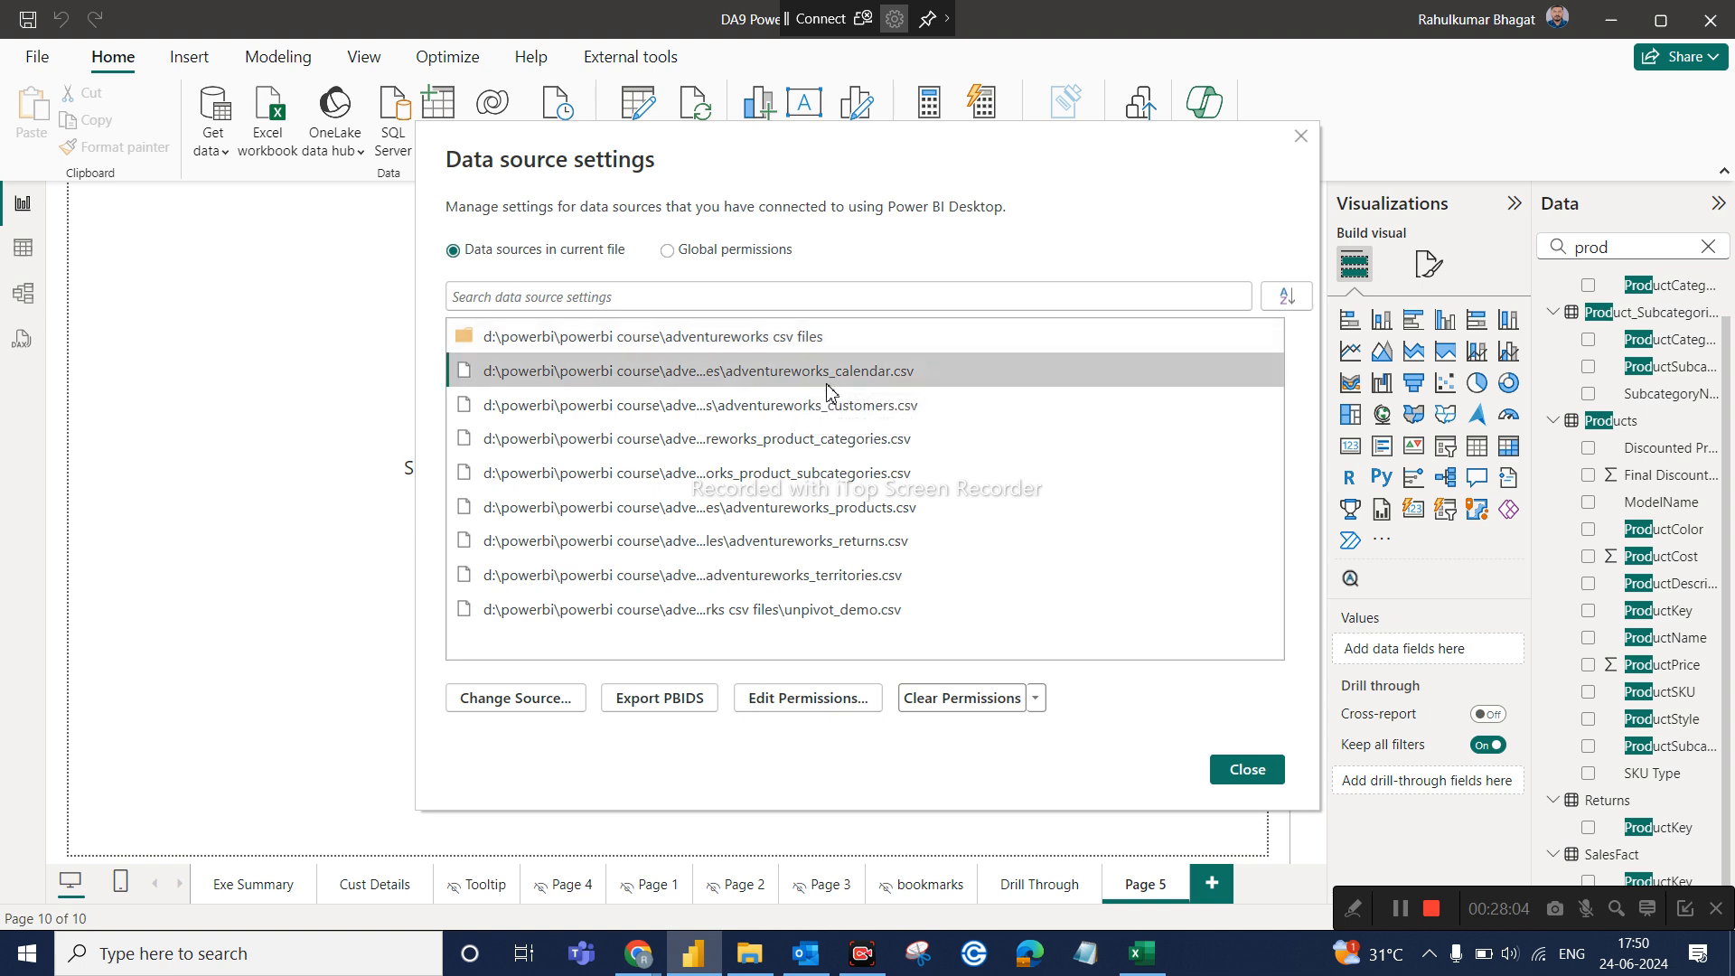
{"action": "left_click", "coordinate": [531, 705]}
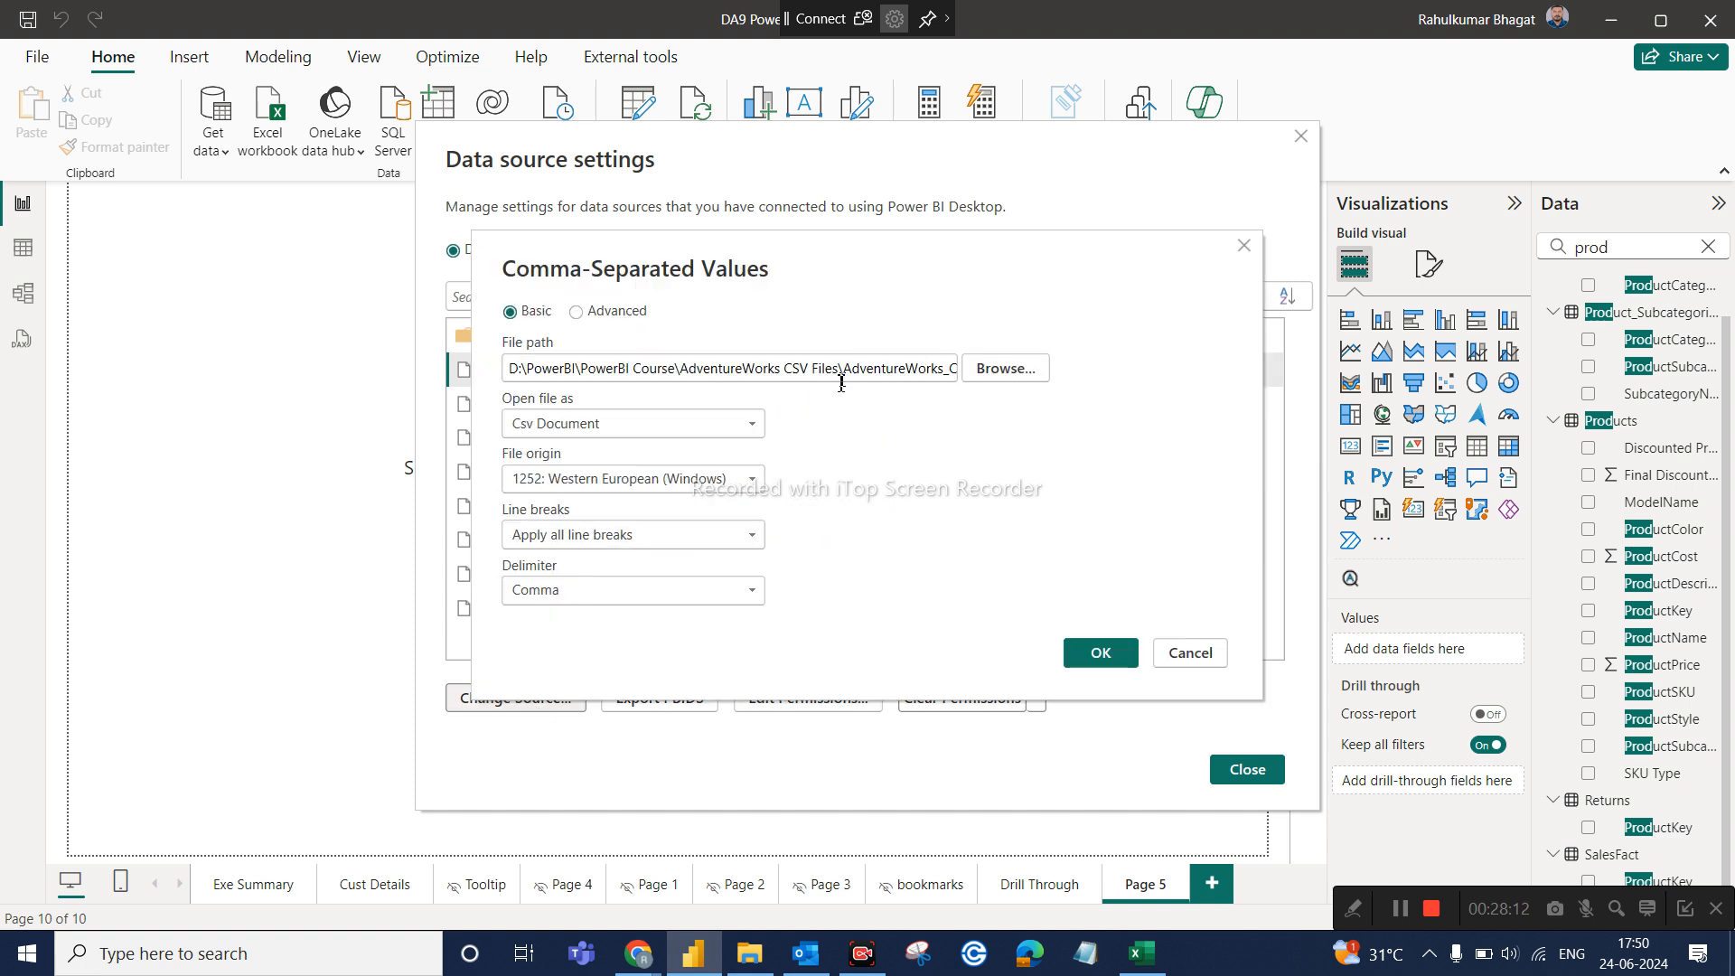
{"action": "left_click", "coordinate": [1018, 376]}
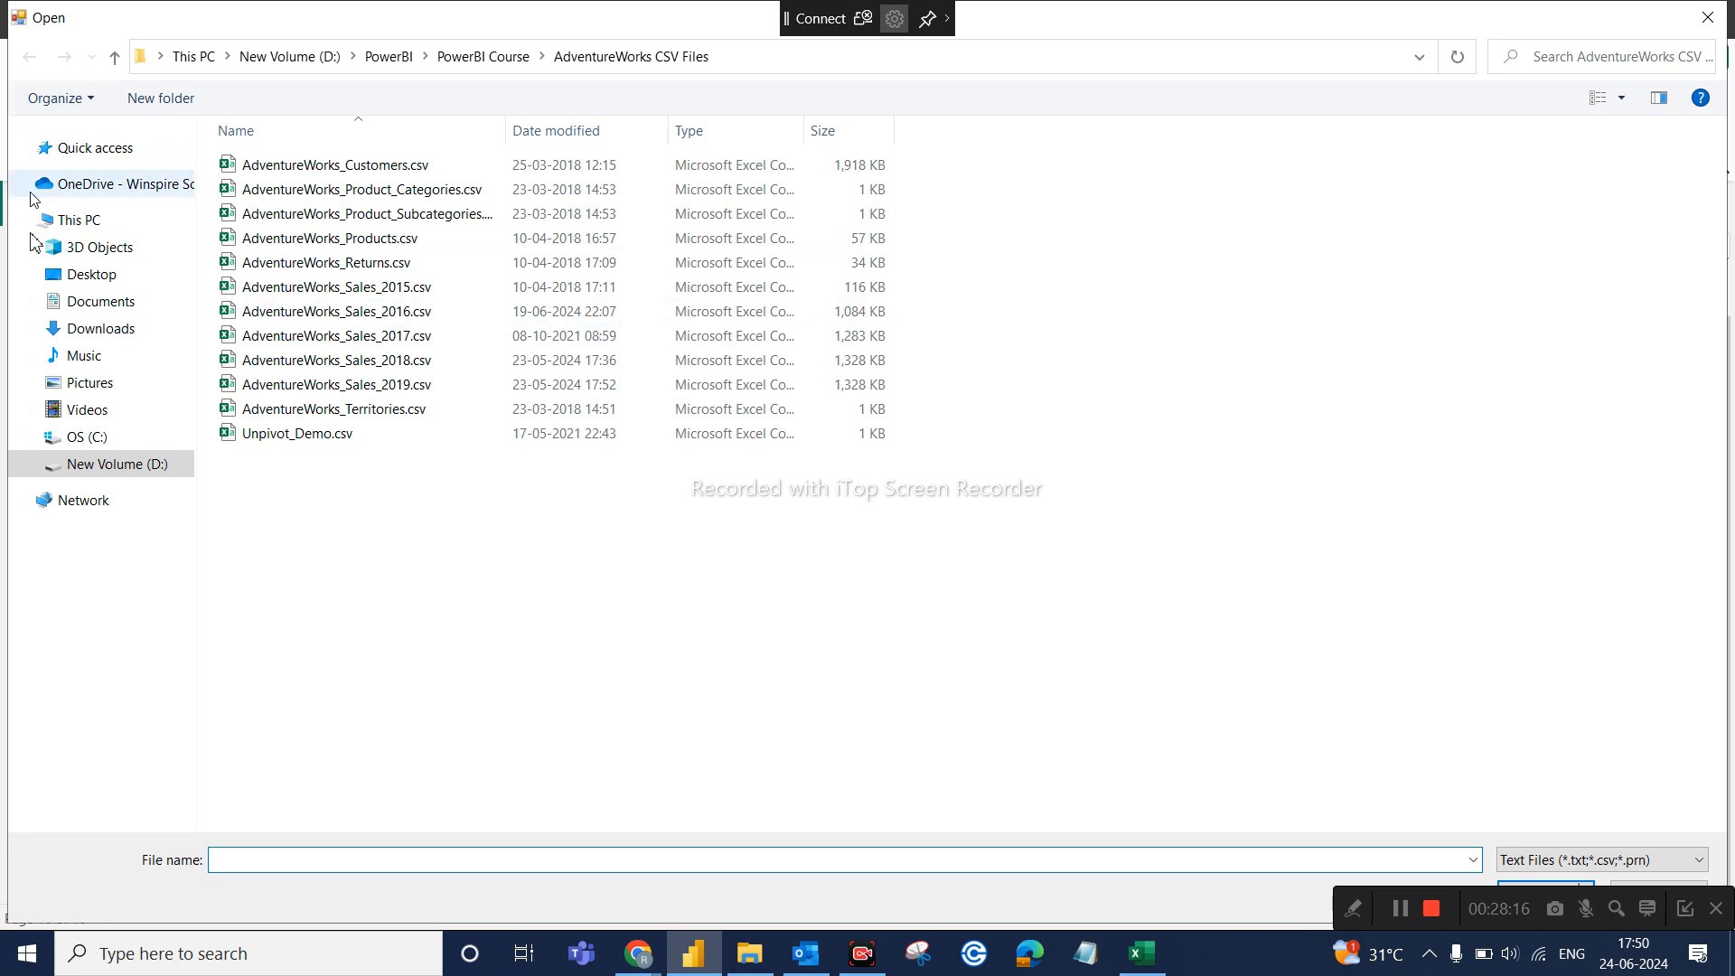
Choose AdventureWorks_Calendar.csv from D:\PowerBI\PowerBI Course as the new source file
{"action": "left_click", "coordinate": [110, 465]}
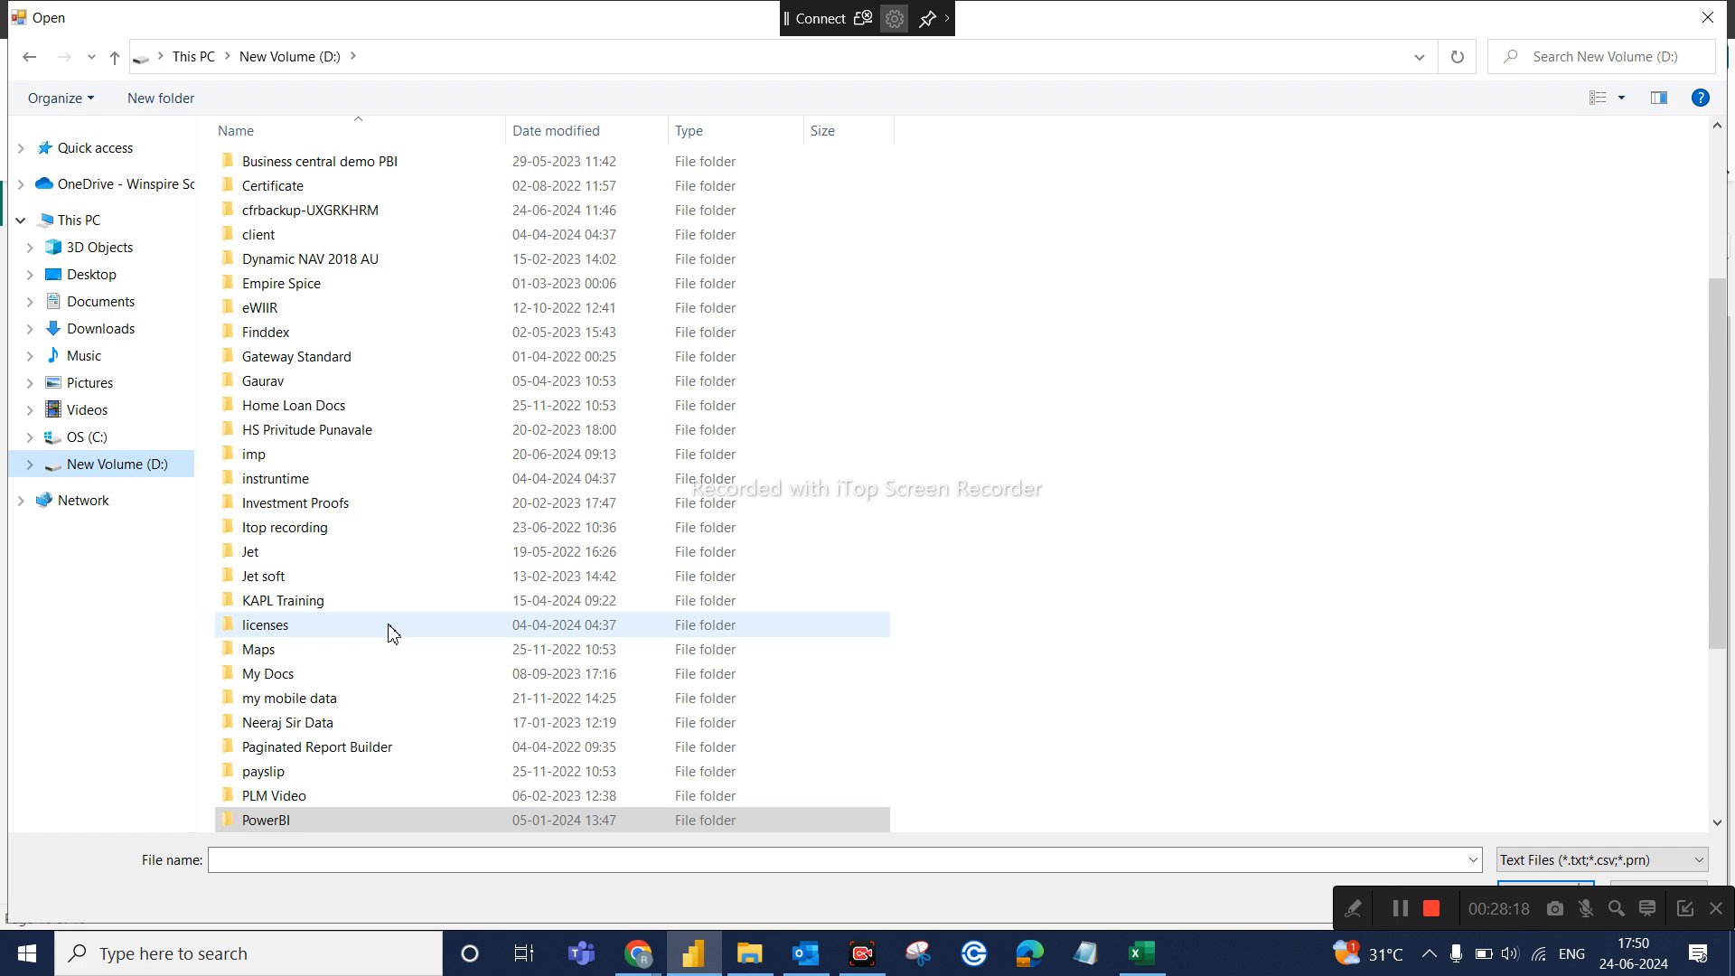
{"action": "scroll", "coordinate": [387, 629], "scroll_direction": "down", "scroll_amount": 3}
{"action": "double_click", "coordinate": [341, 603]}
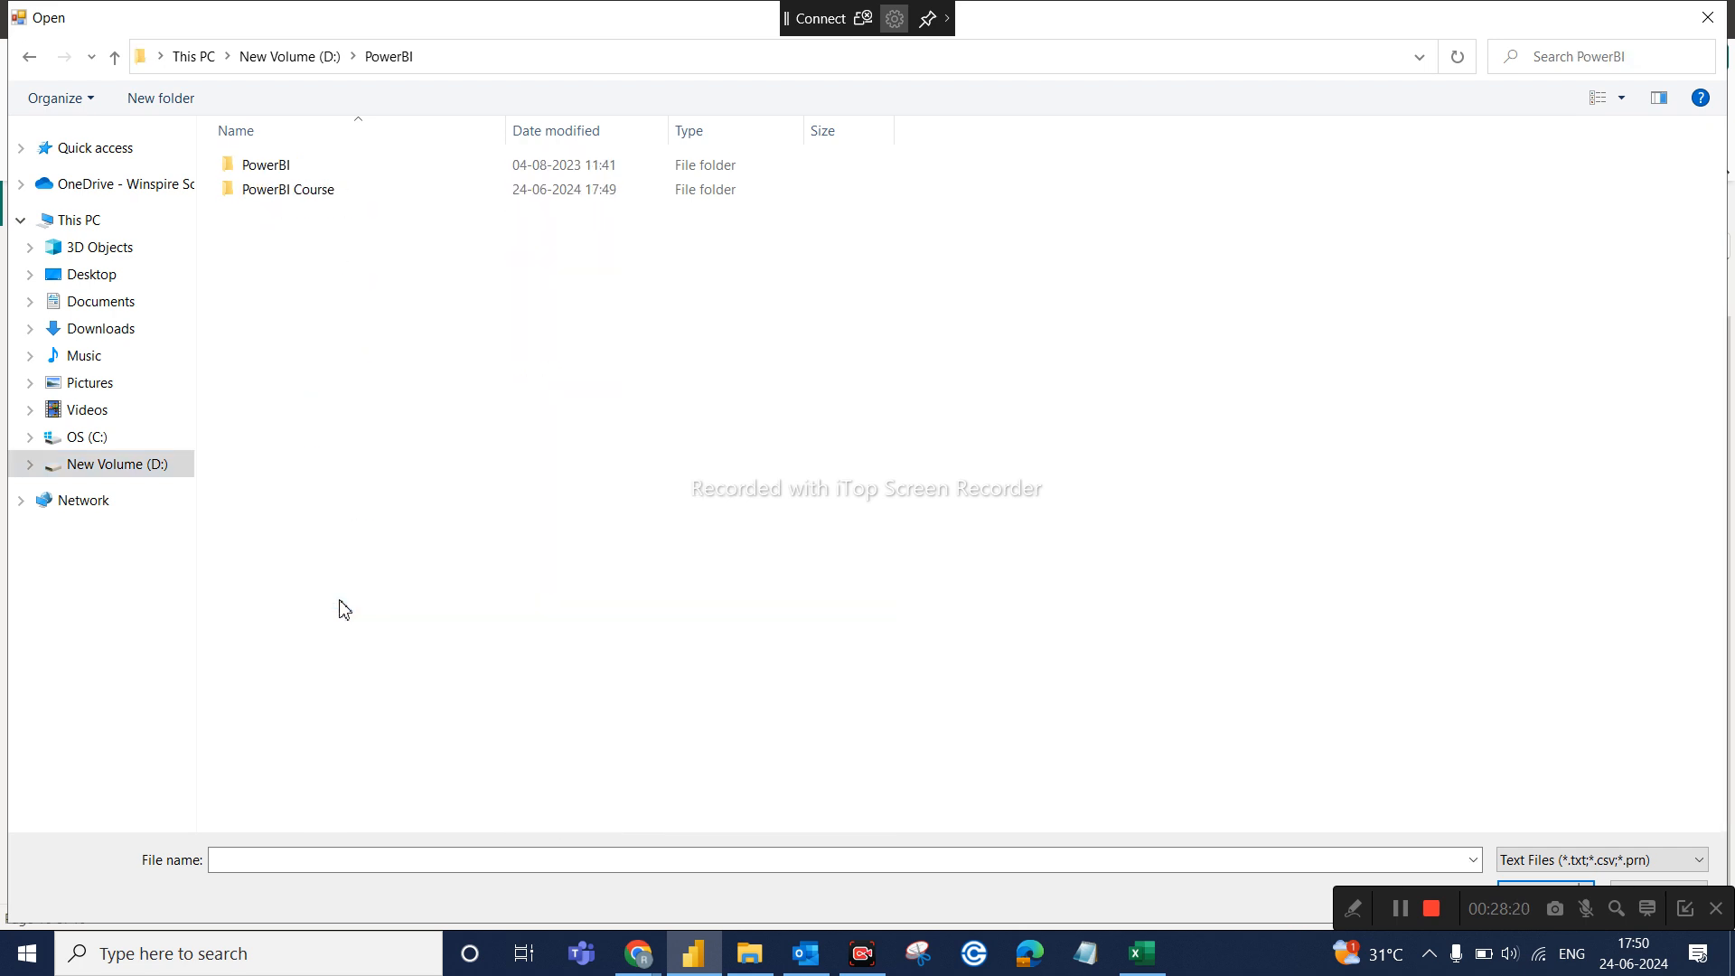
{"action": "double_click", "coordinate": [304, 196]}
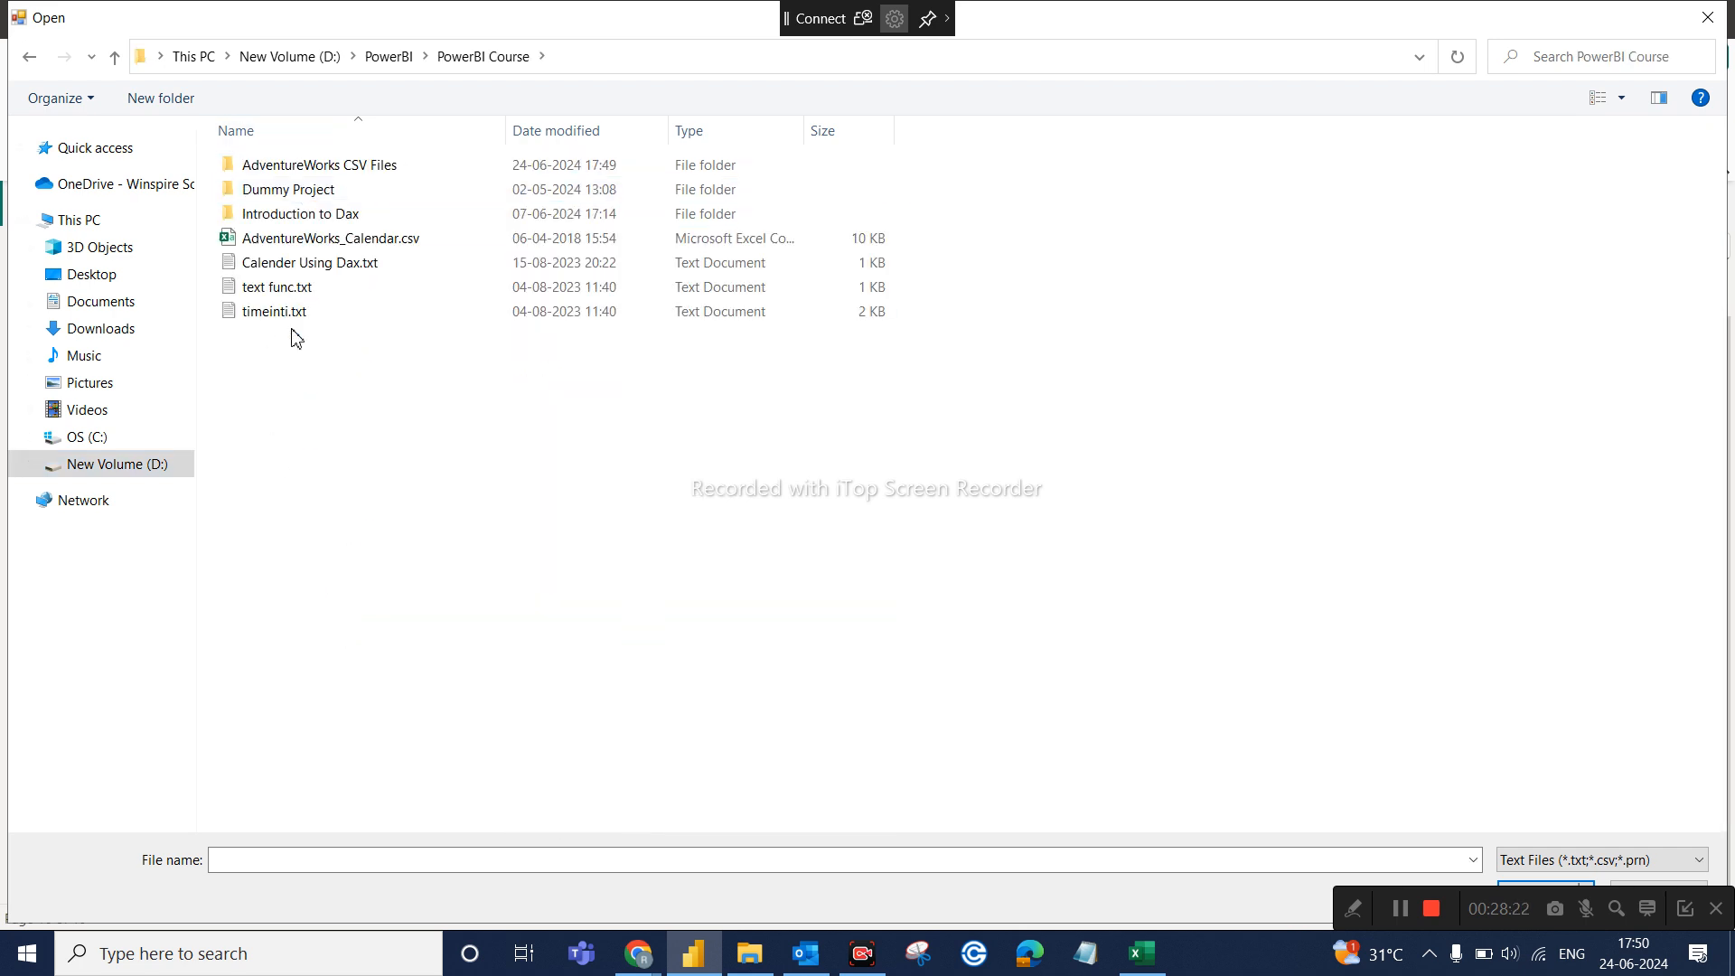
{"action": "left_click", "coordinate": [375, 242]}
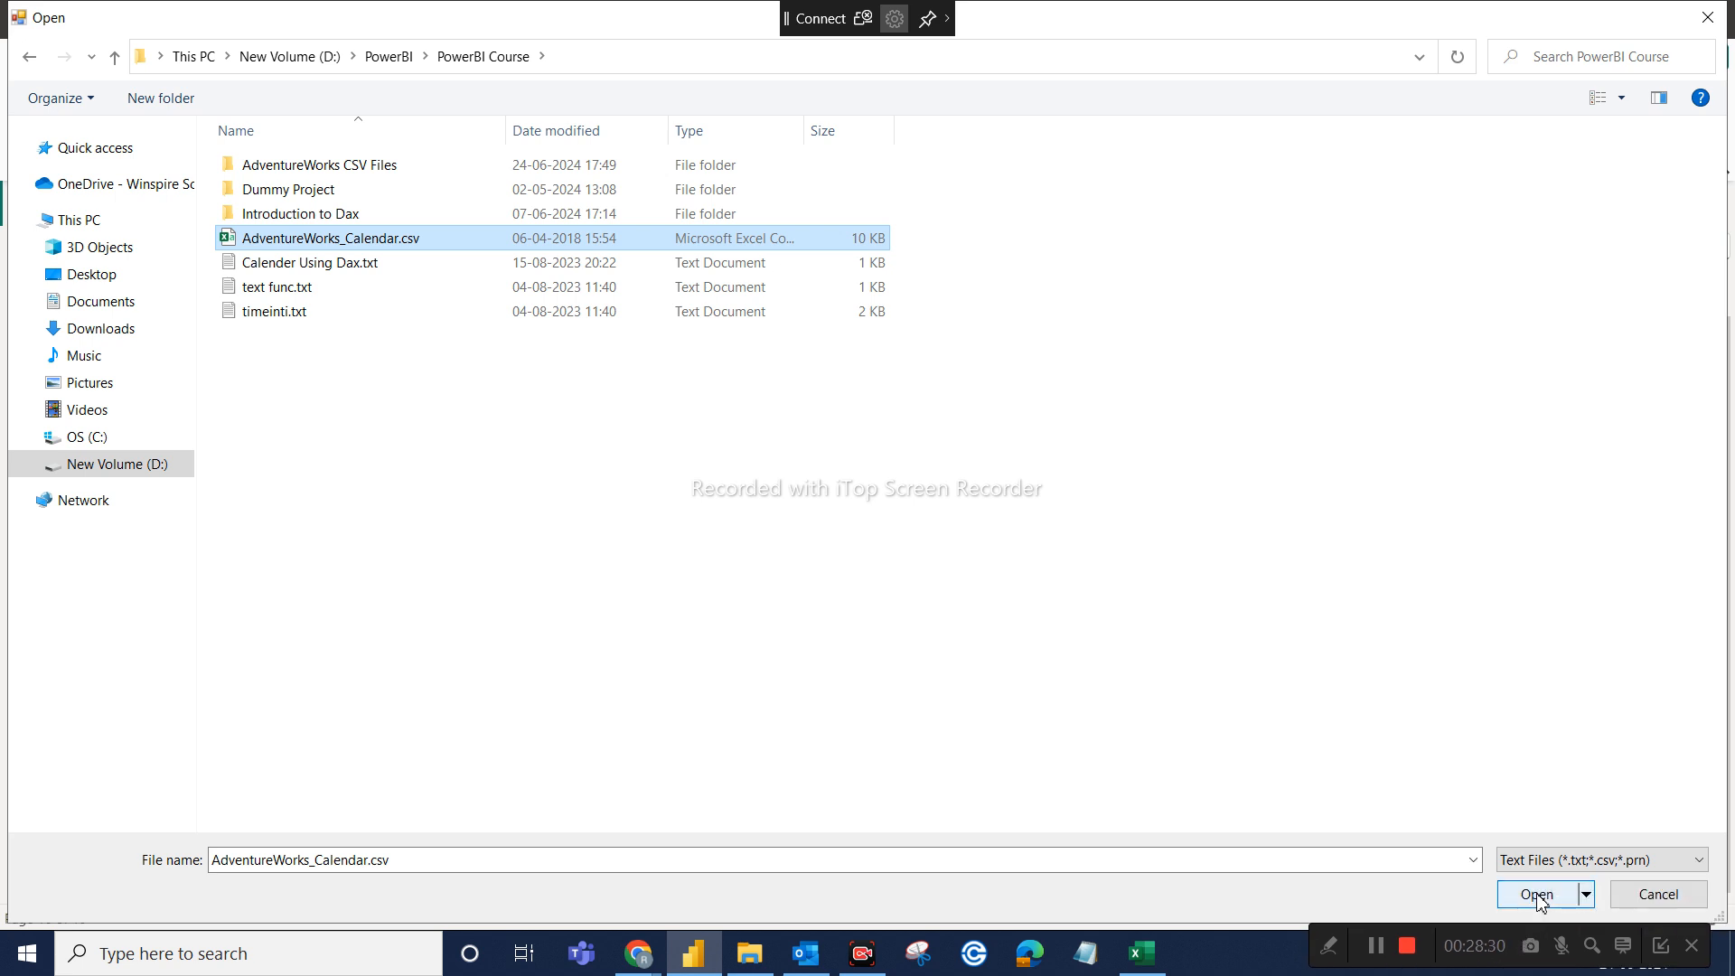
{"action": "left_click", "coordinate": [1541, 895]}
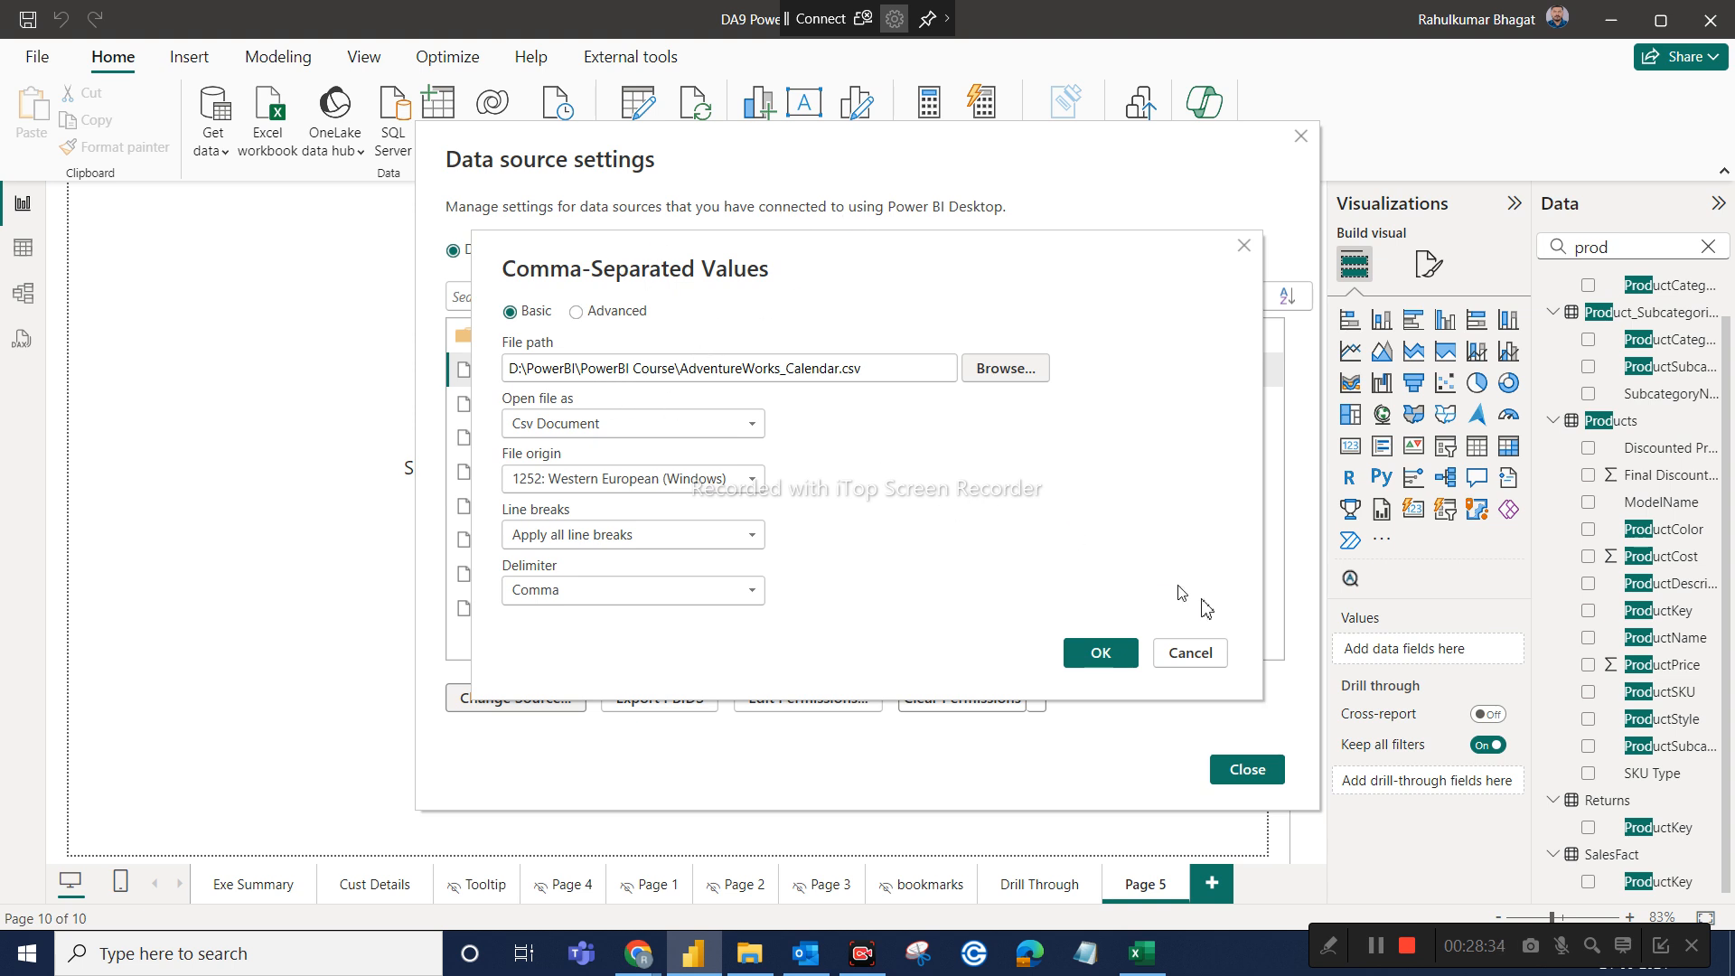
Confirm the calendar file's new source path, close the data source settings, and apply the pending query changes
{"action": "left_click", "coordinate": [1120, 645]}
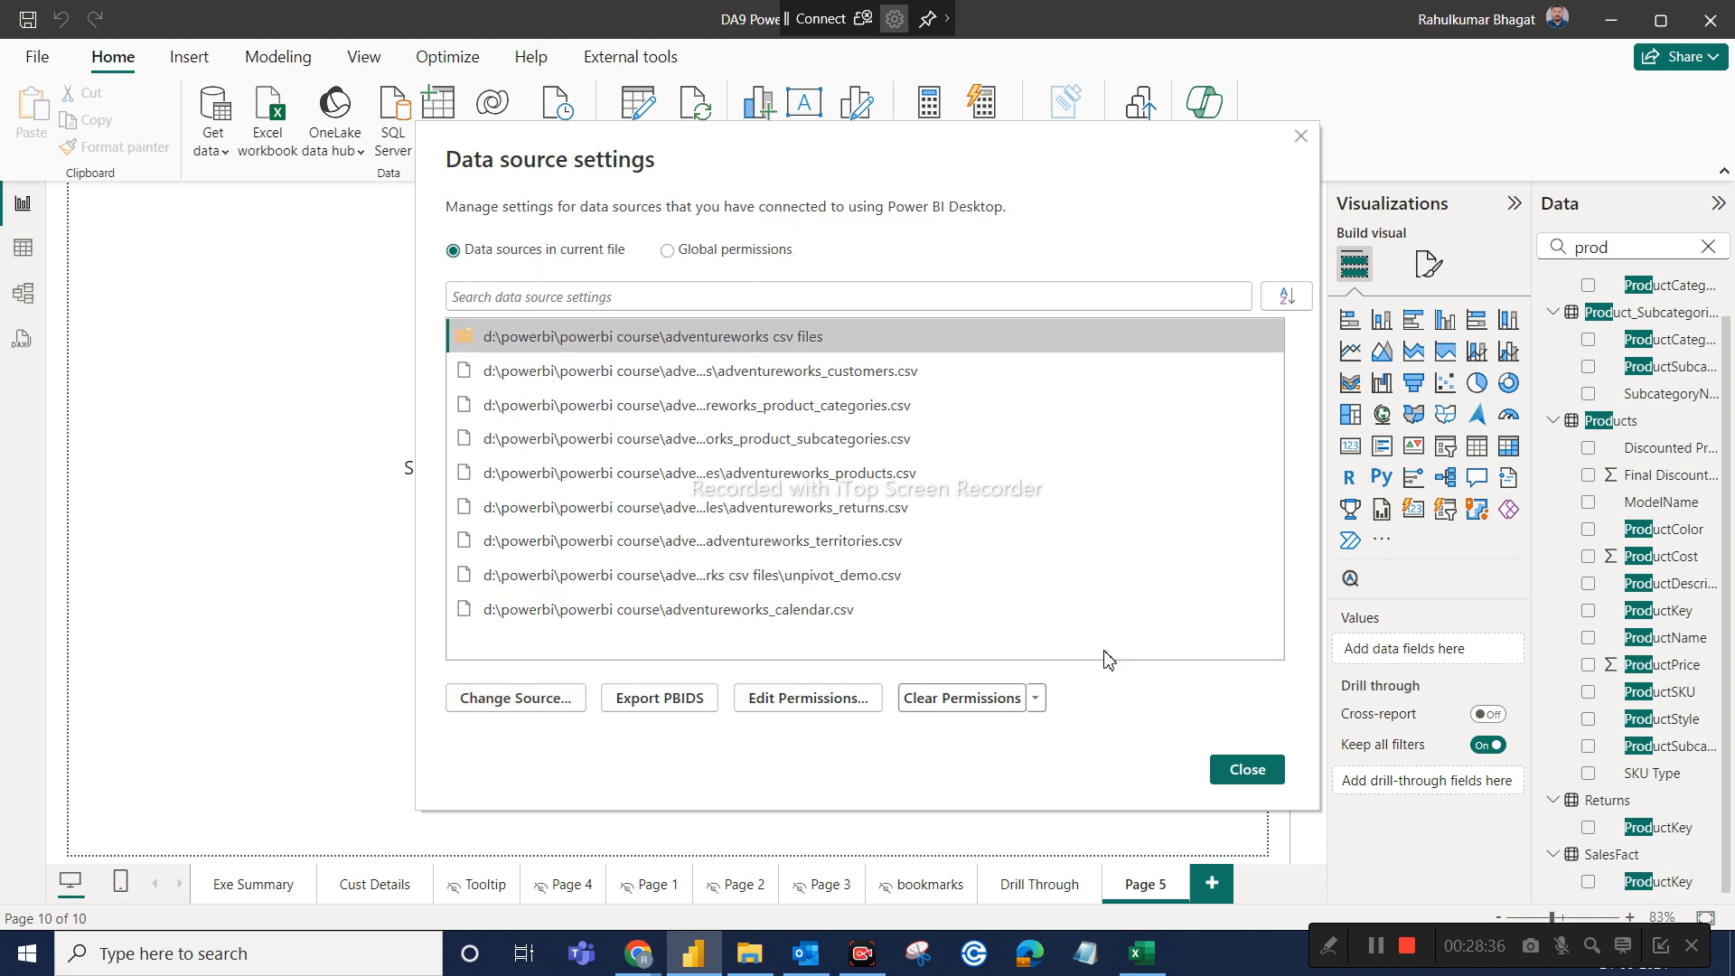
{"action": "left_click", "coordinate": [1261, 772]}
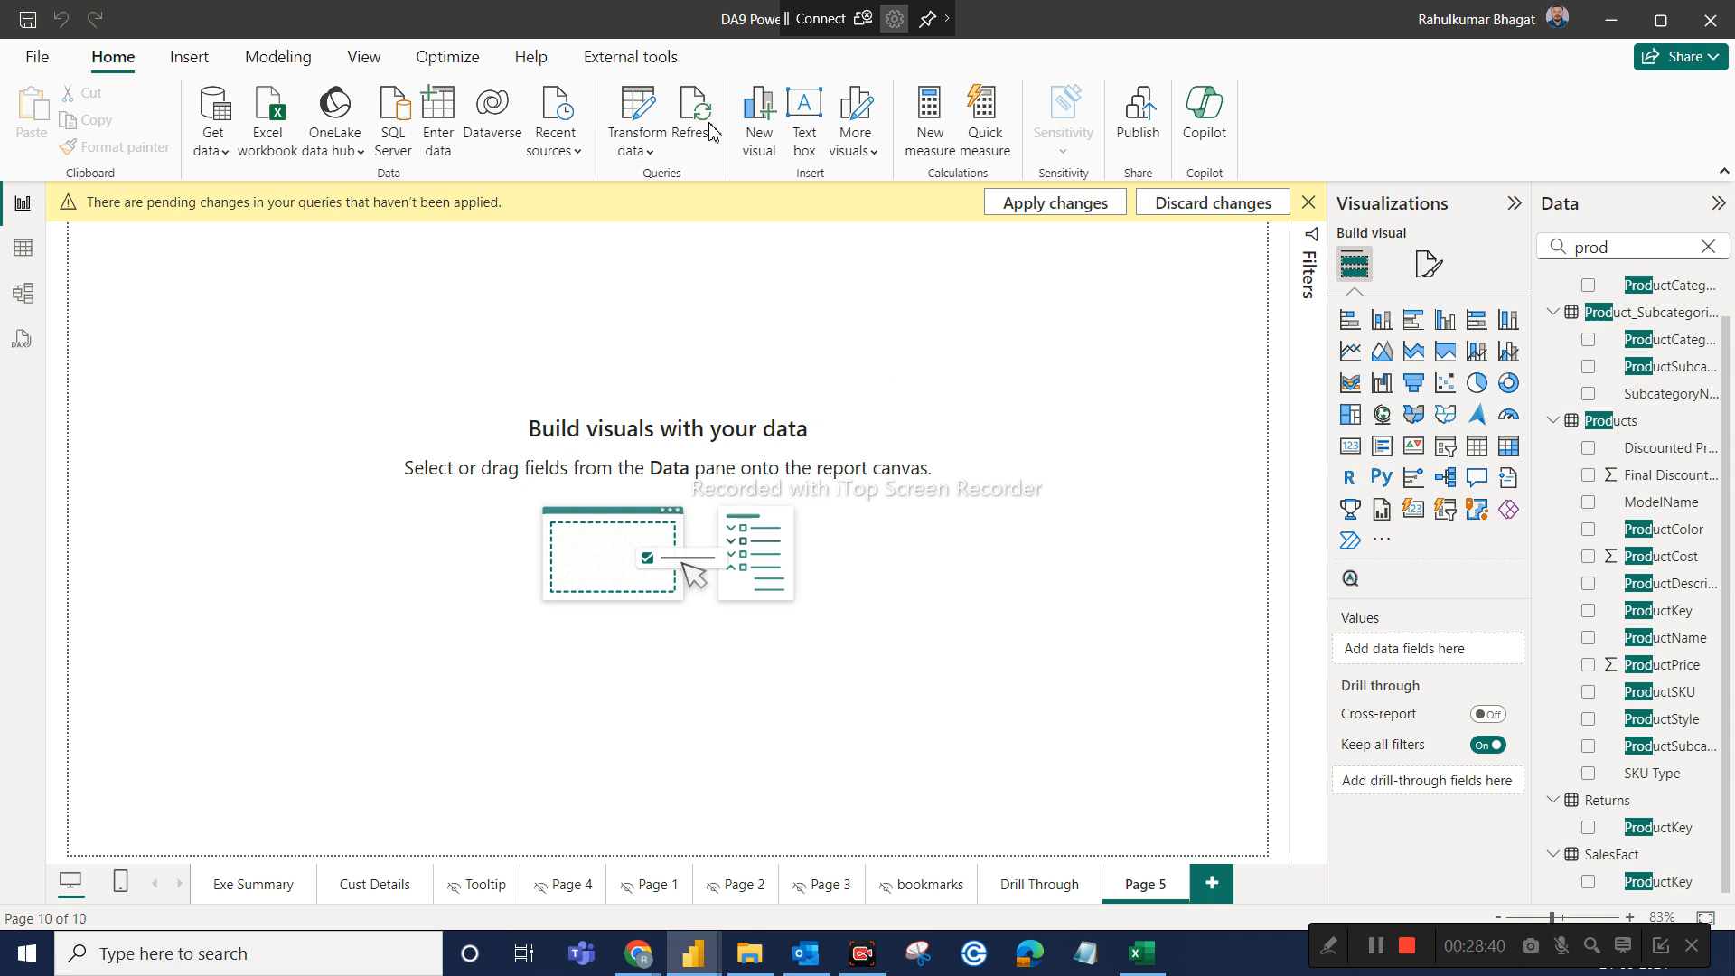
{"action": "left_click", "coordinate": [1012, 222]}
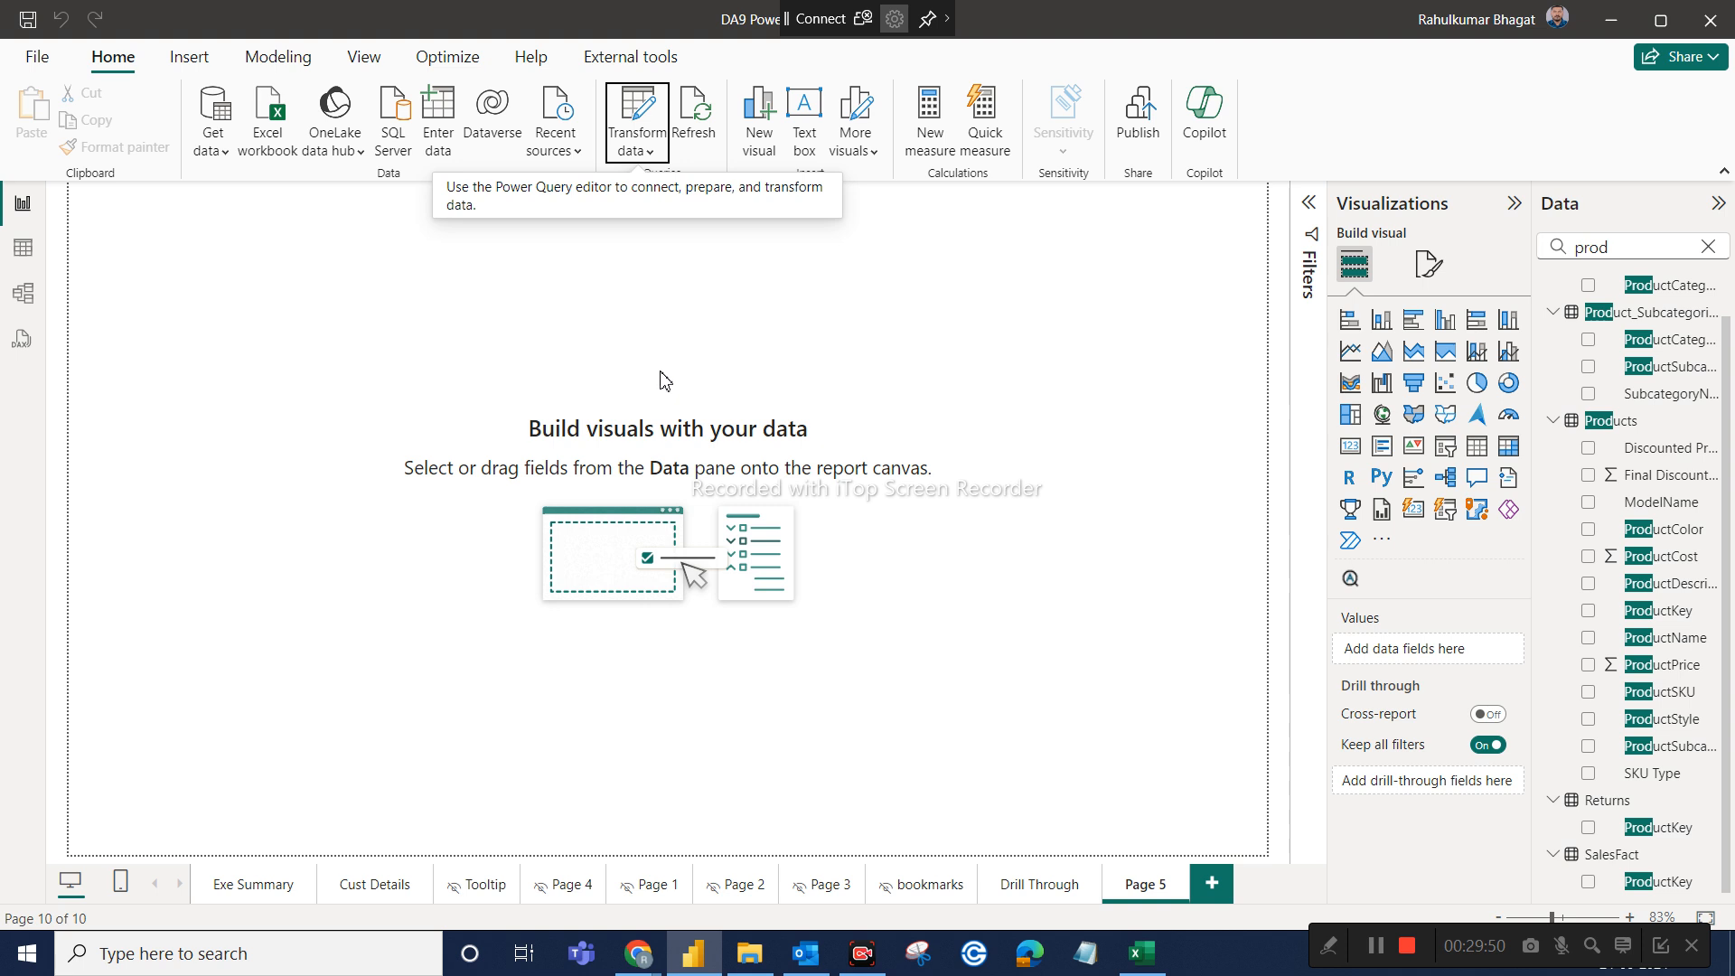
Review the updated list of data sources in the current file, including the calendar file's path
{"action": "left_click", "coordinate": [646, 158]}
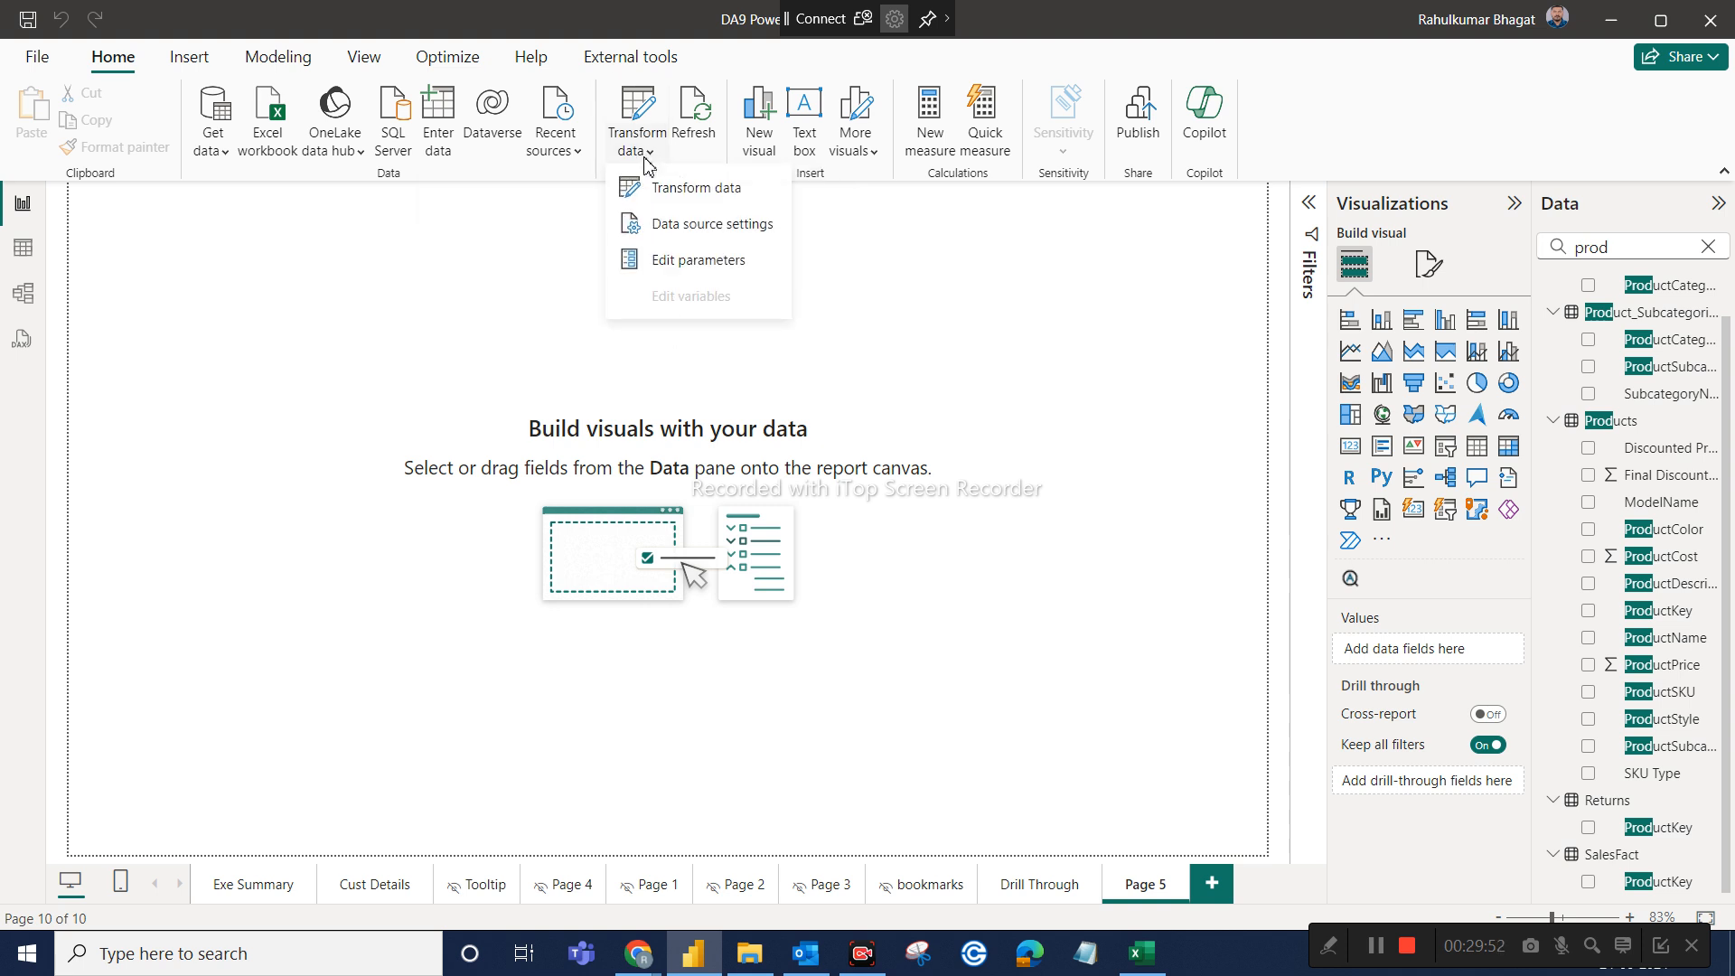
{"action": "left_click", "coordinate": [685, 224]}
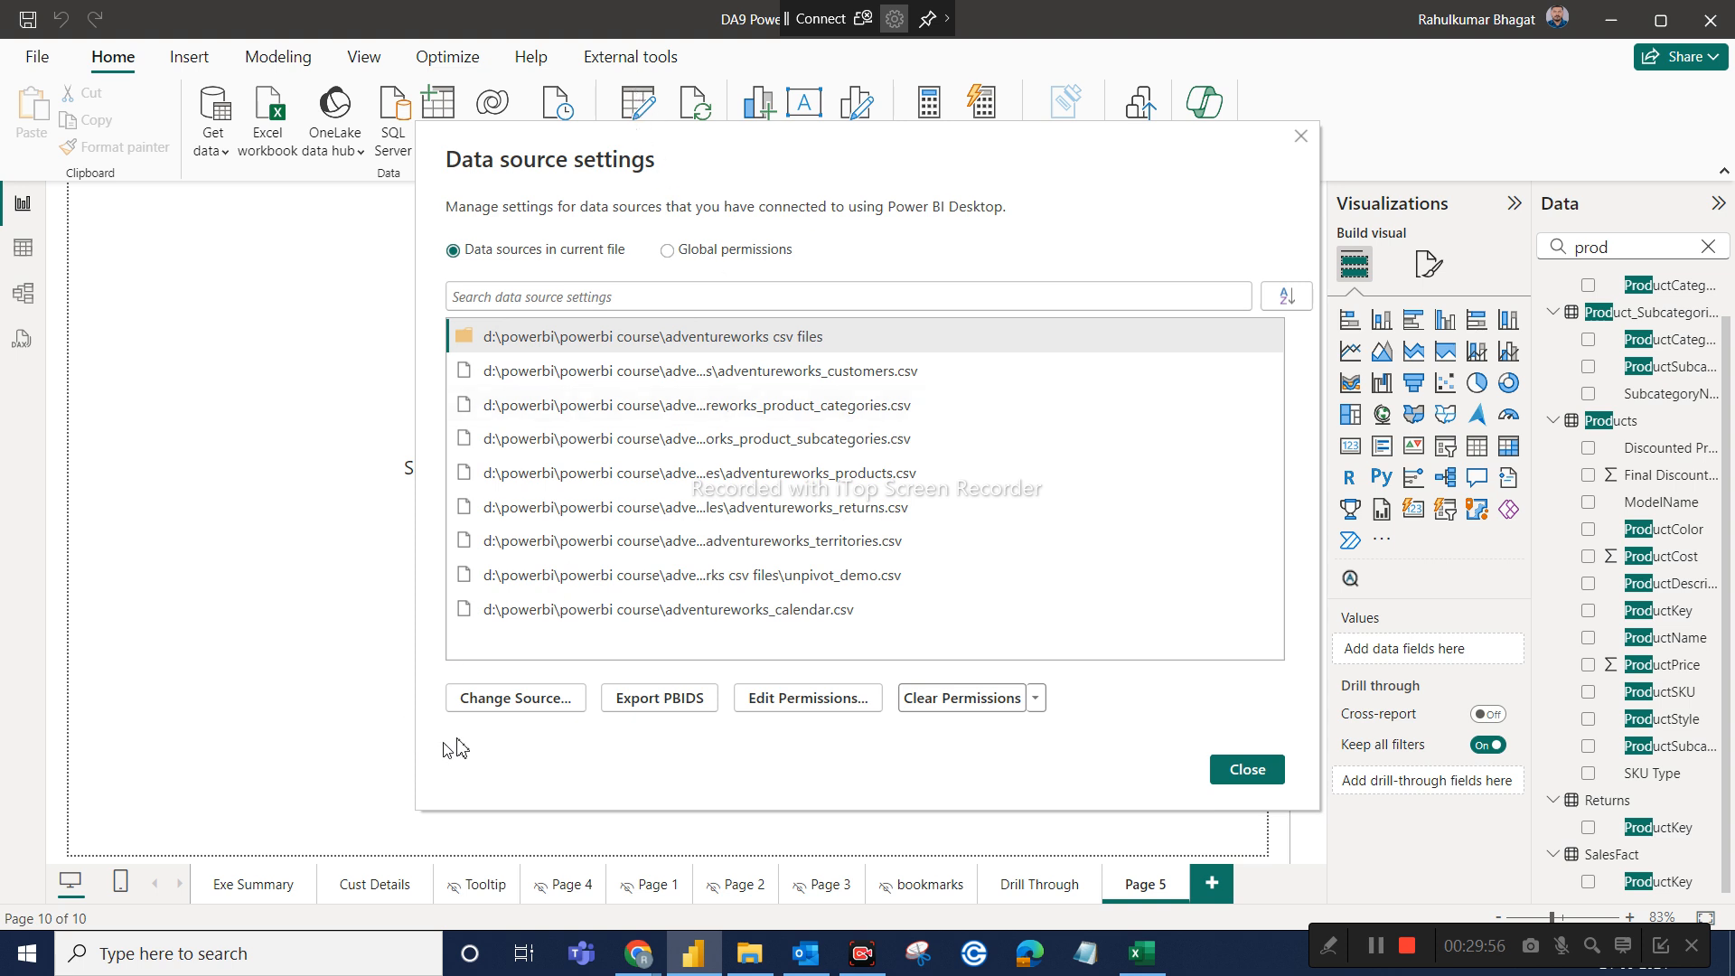
{"action": "left_click", "coordinate": [1265, 782]}
Open the Power Query Editor and examine the file path in the Calendar query's Source step settings without changing it
{"action": "left_click", "coordinate": [647, 115]}
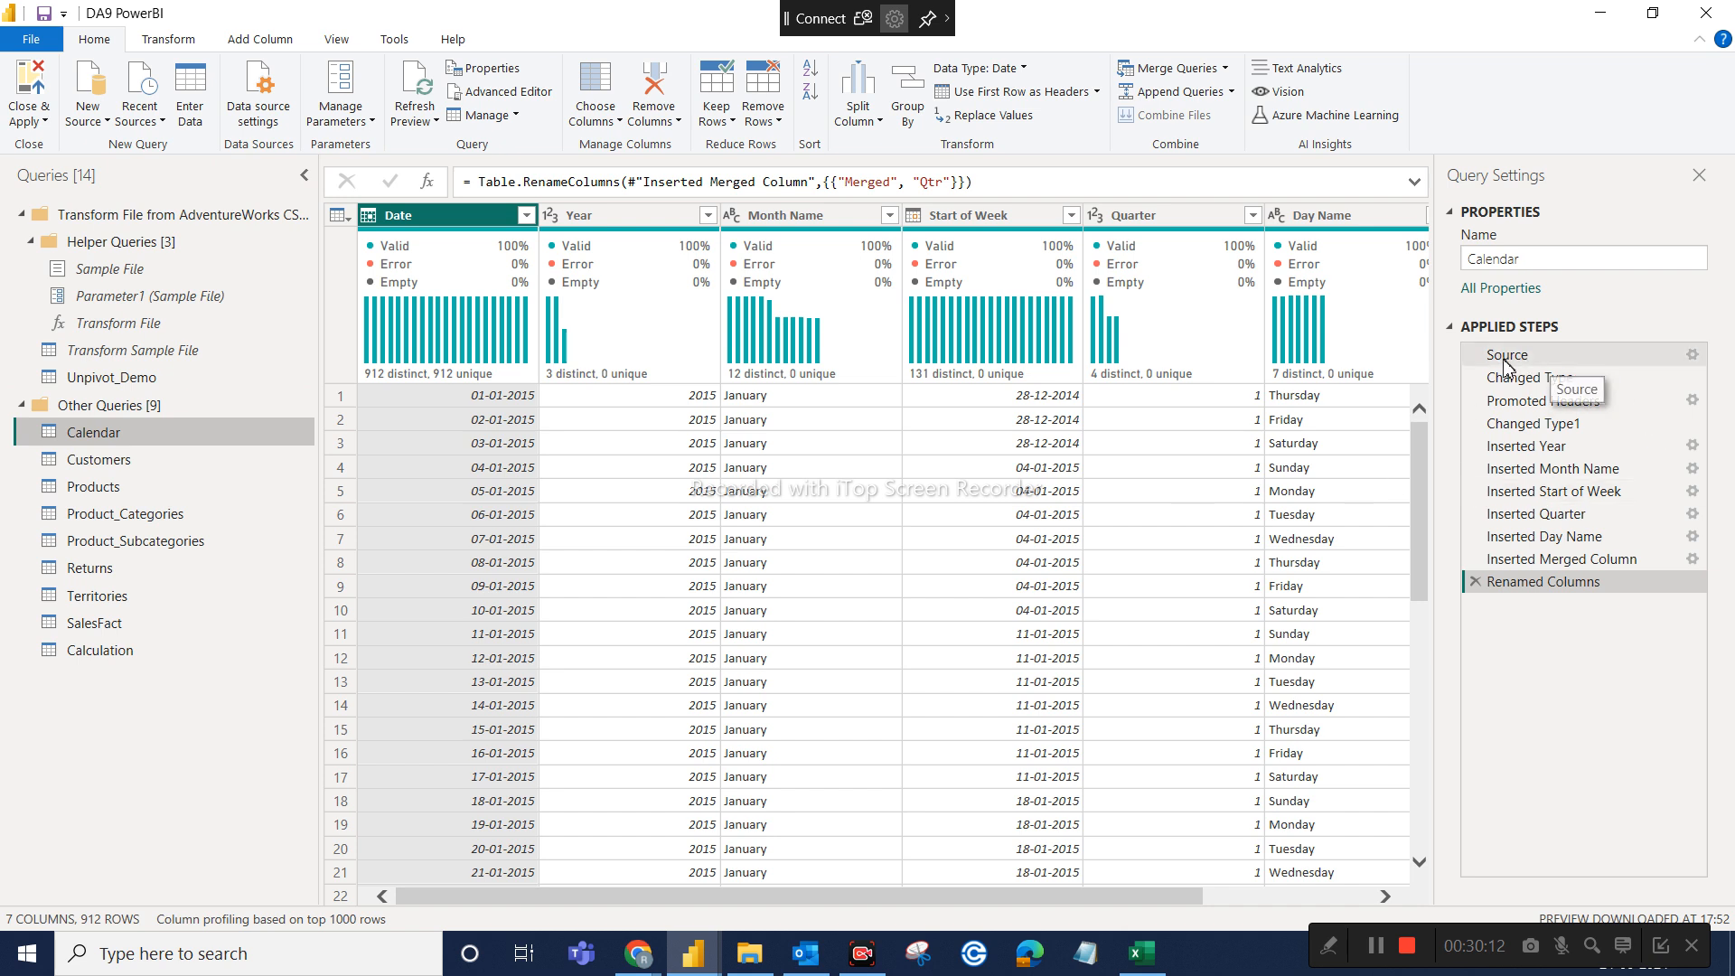
{"action": "left_click", "coordinate": [1692, 355]}
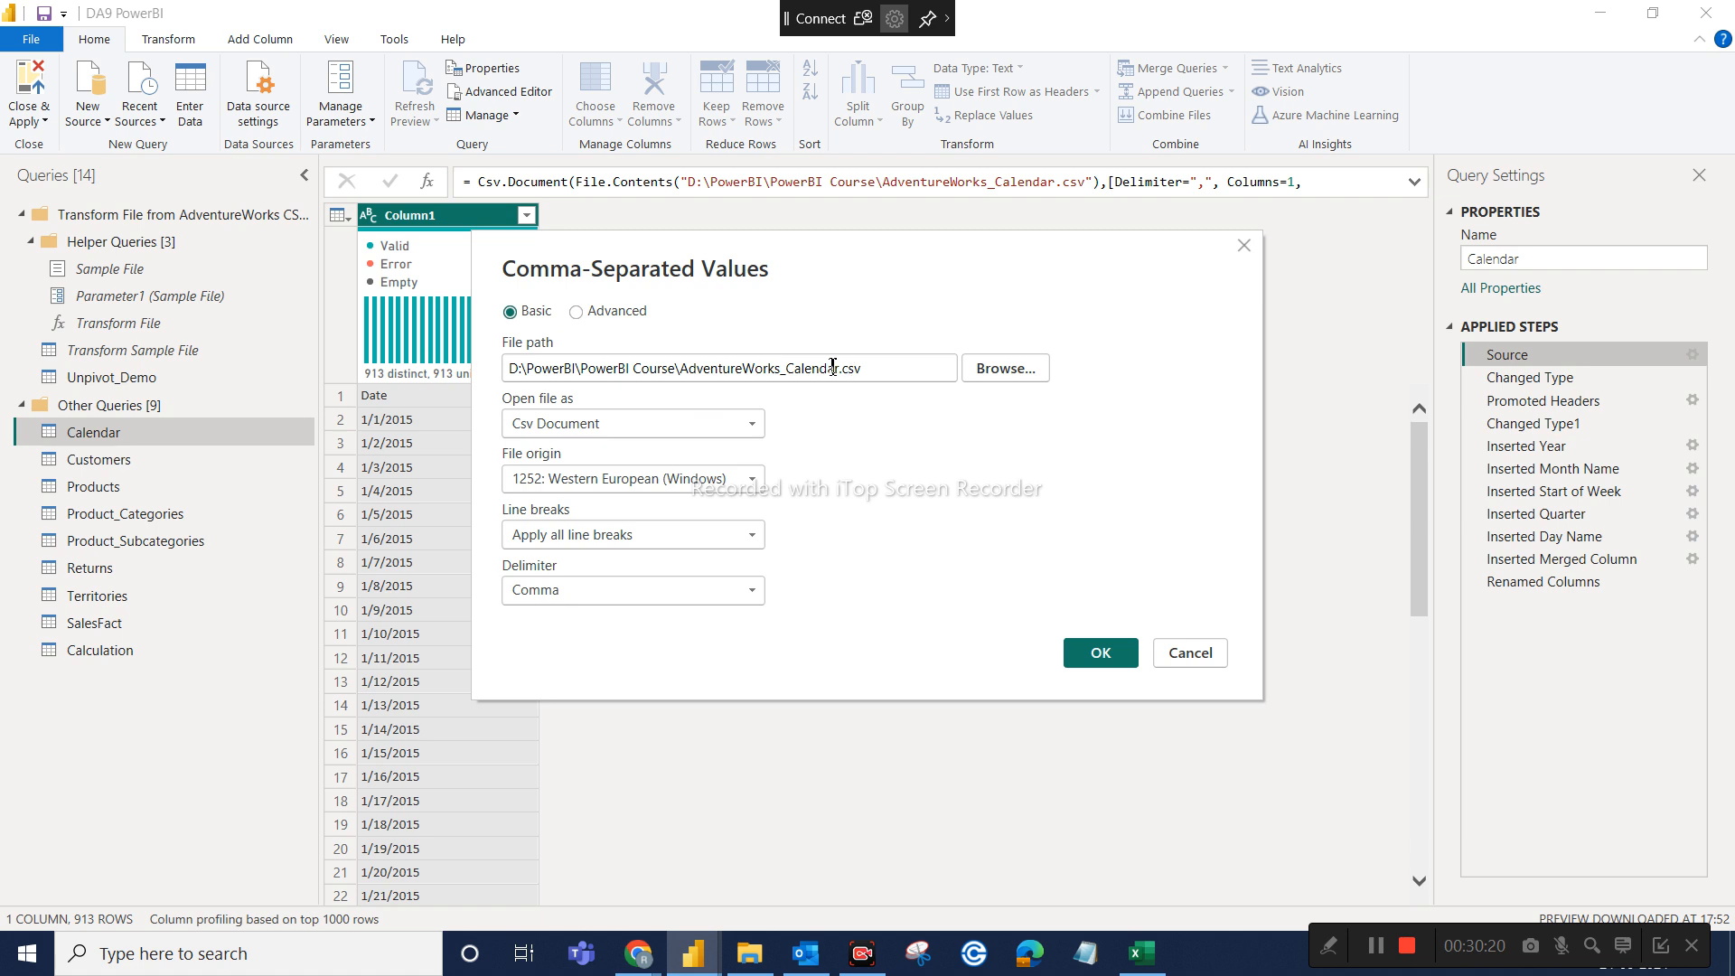
{"action": "left_click", "coordinate": [1190, 653]}
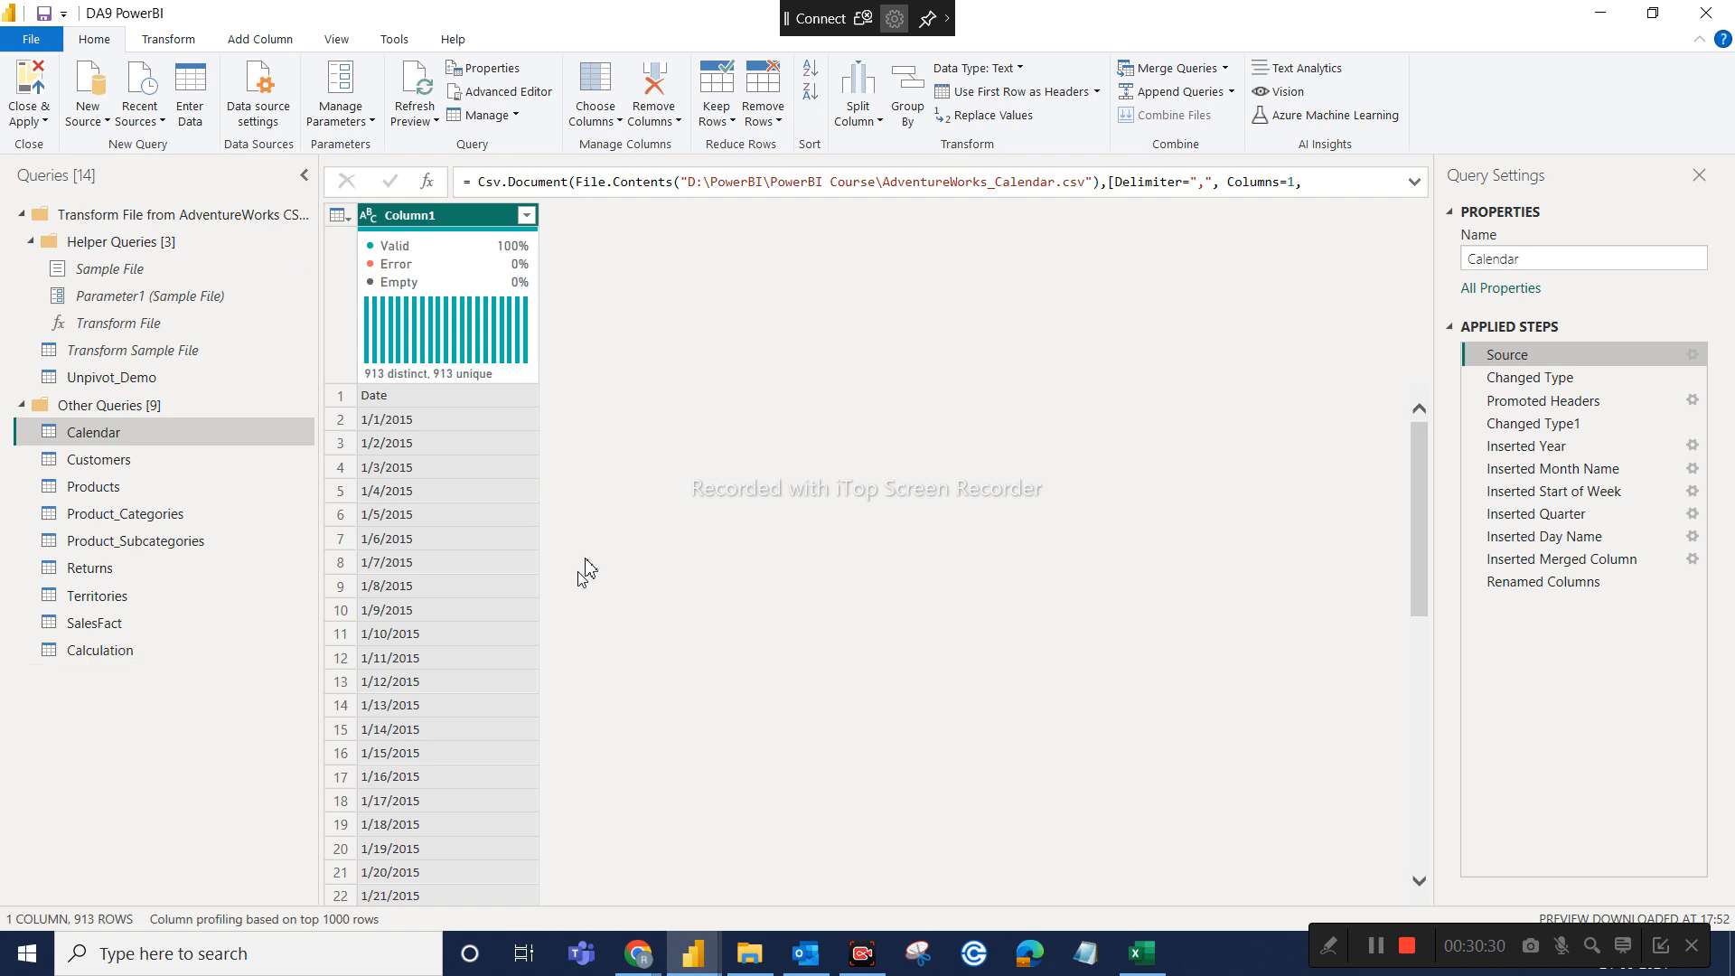
Review the data source settings from within the Power Query Editor, and close the editor to return to the report
{"action": "left_click", "coordinate": [279, 117]}
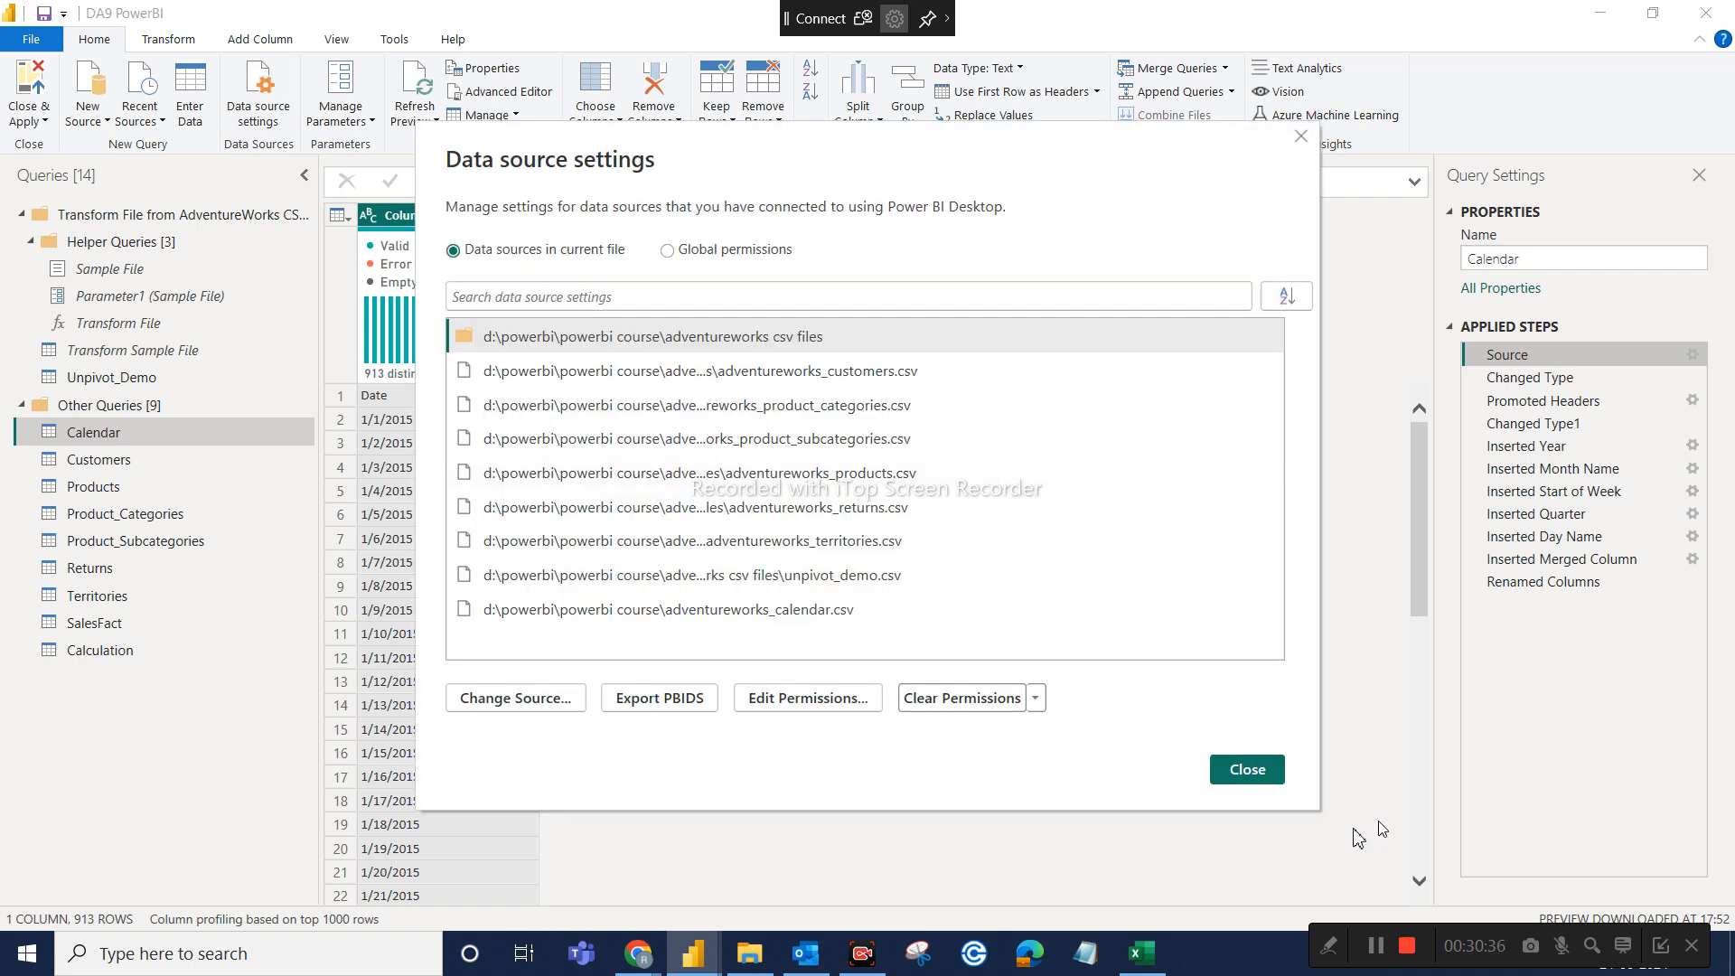
{"action": "left_click", "coordinate": [1266, 780]}
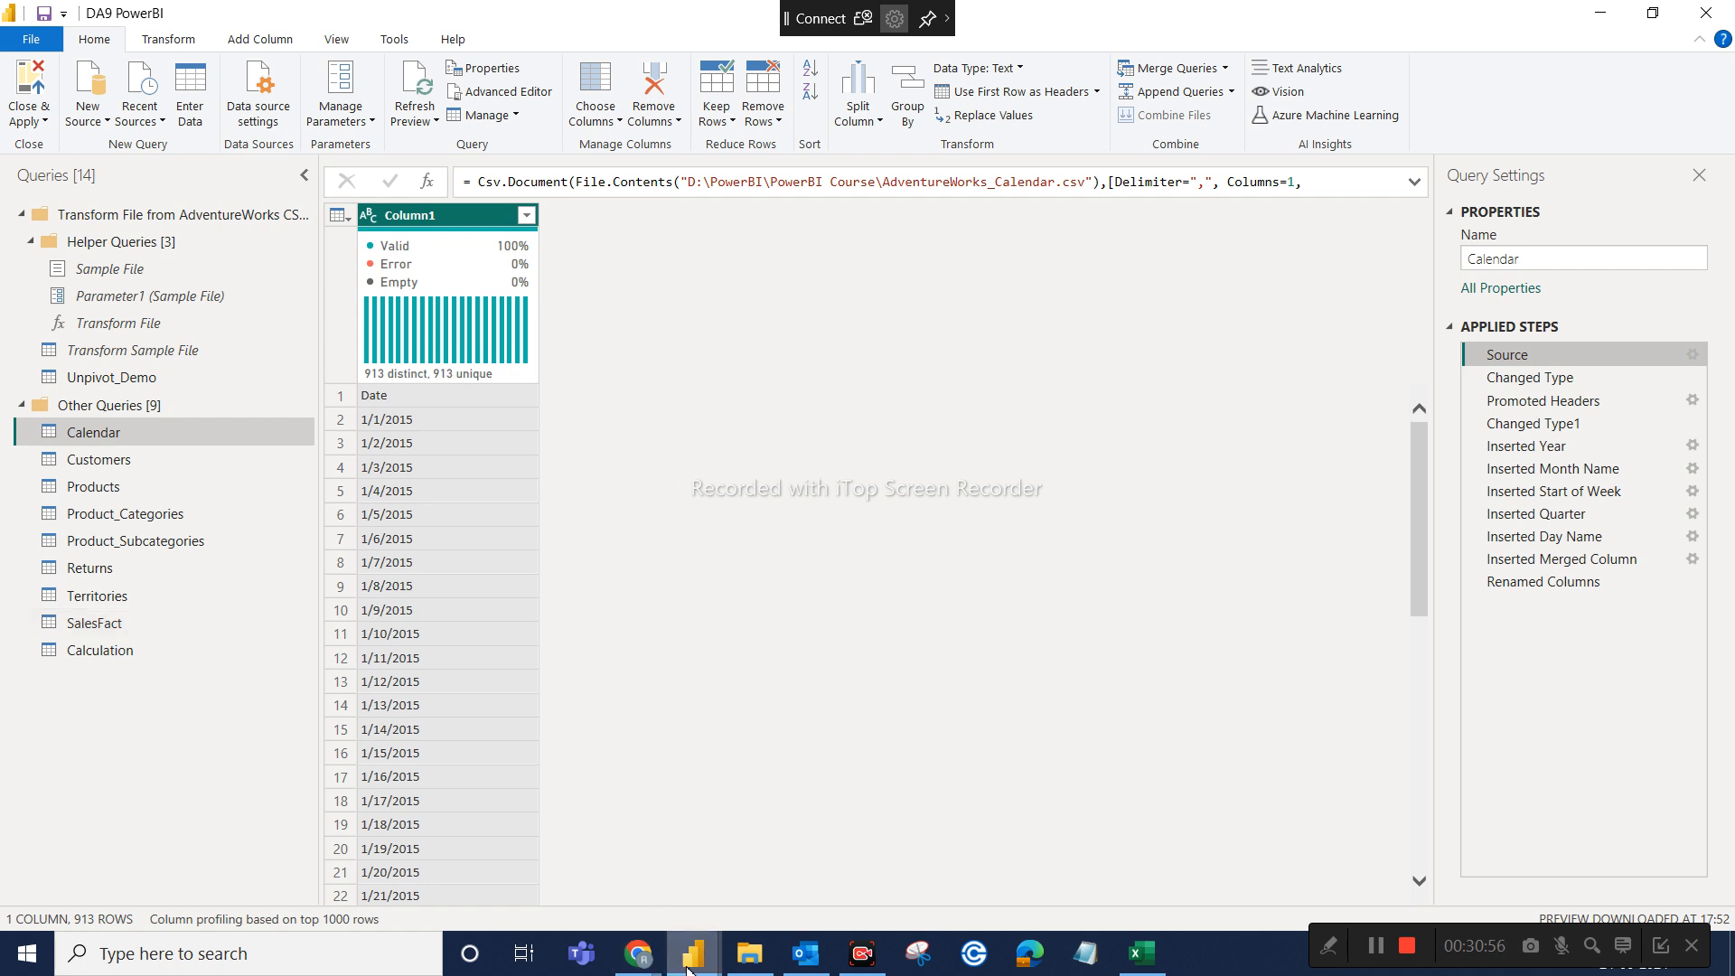
{"action": "left_click", "coordinate": [1724, 11]}
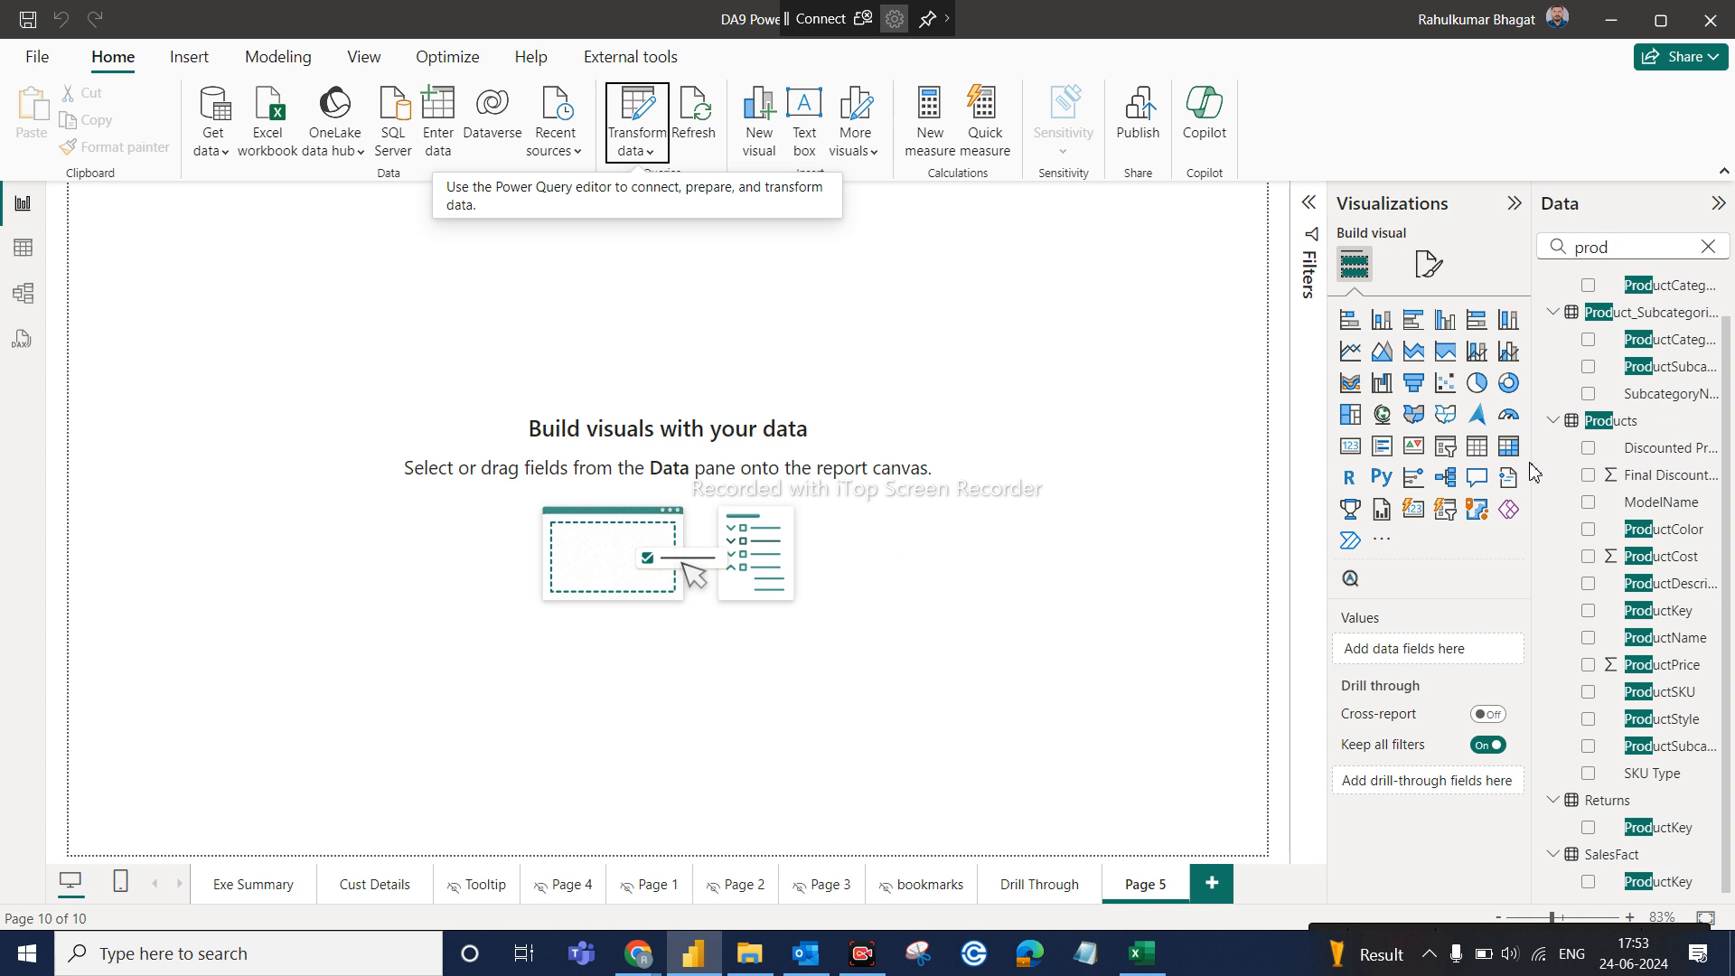
Clear the field search and examine the Calendar table's data and its Month Number column formula in the table view
{"action": "left_click", "coordinate": [1709, 247]}
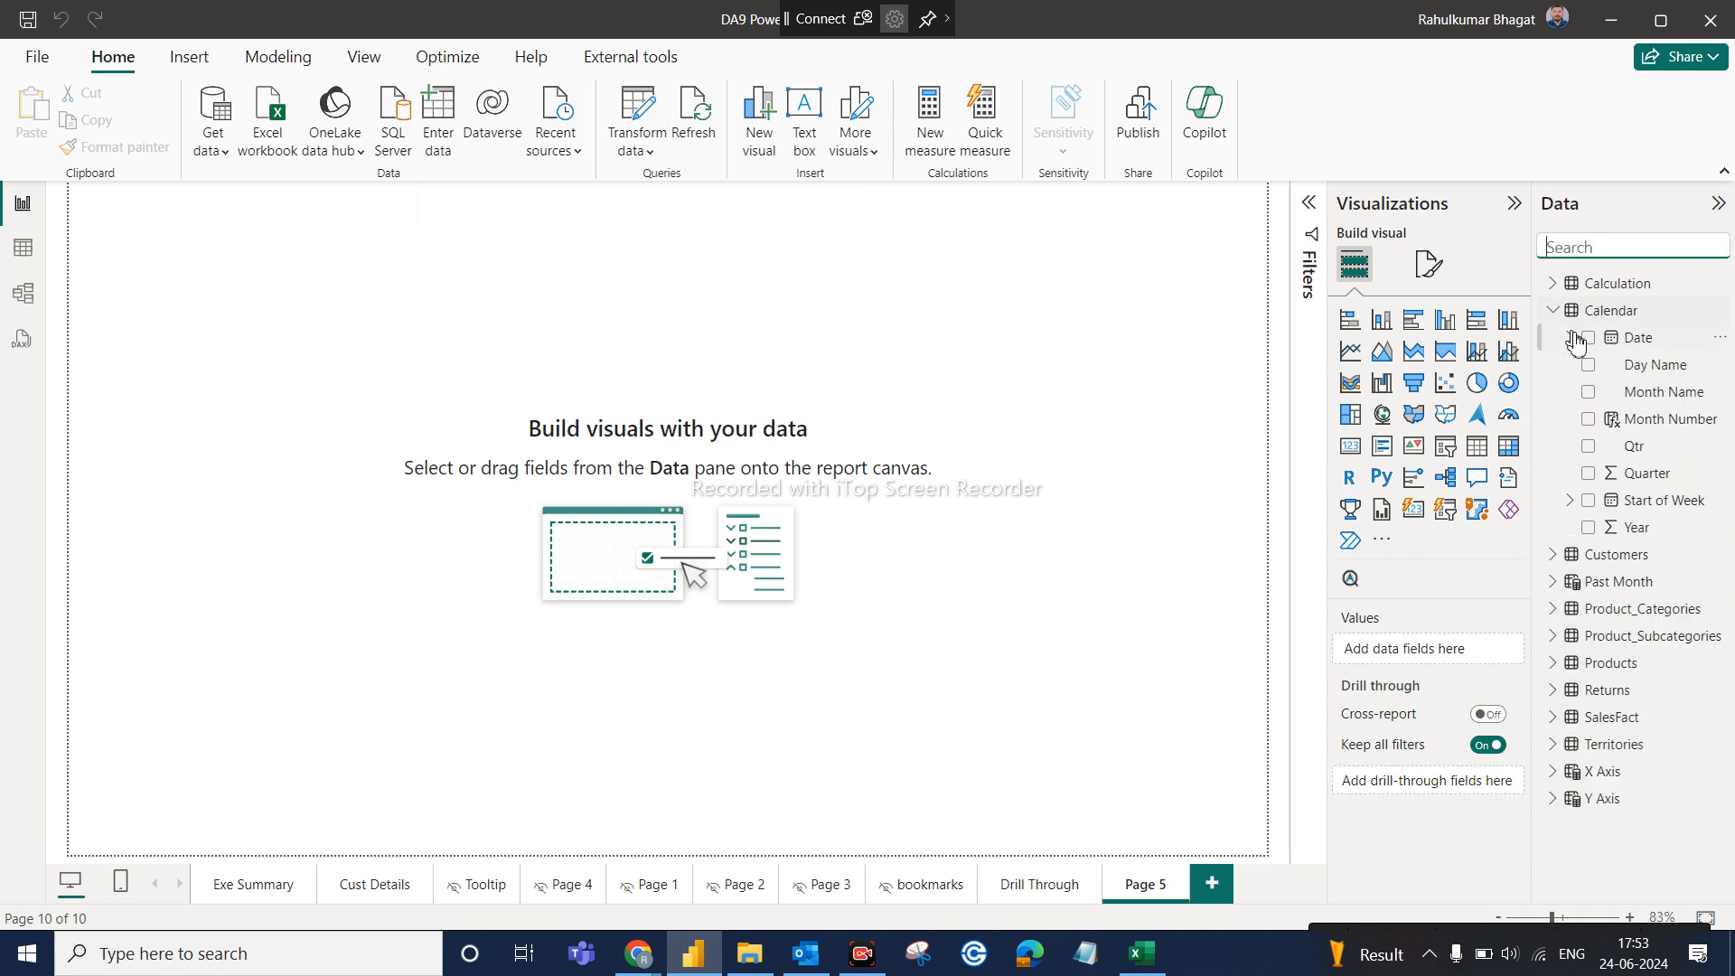
{"action": "left_click", "coordinate": [1610, 310]}
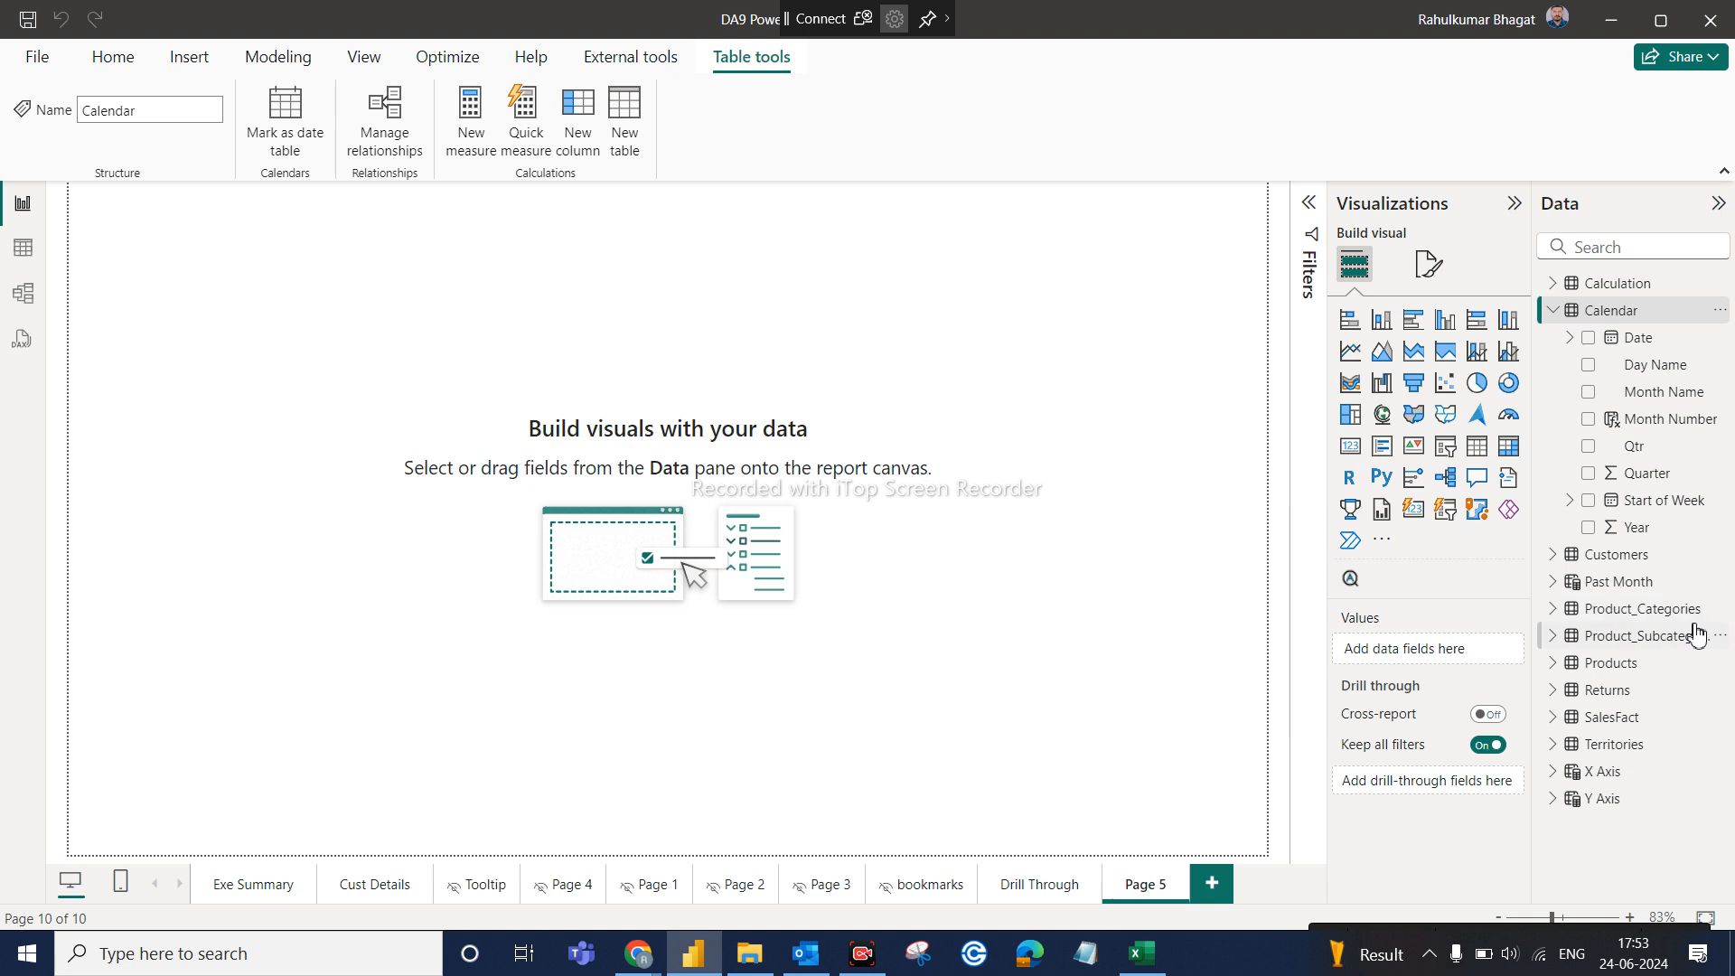
{"action": "left_click", "coordinate": [1554, 310]}
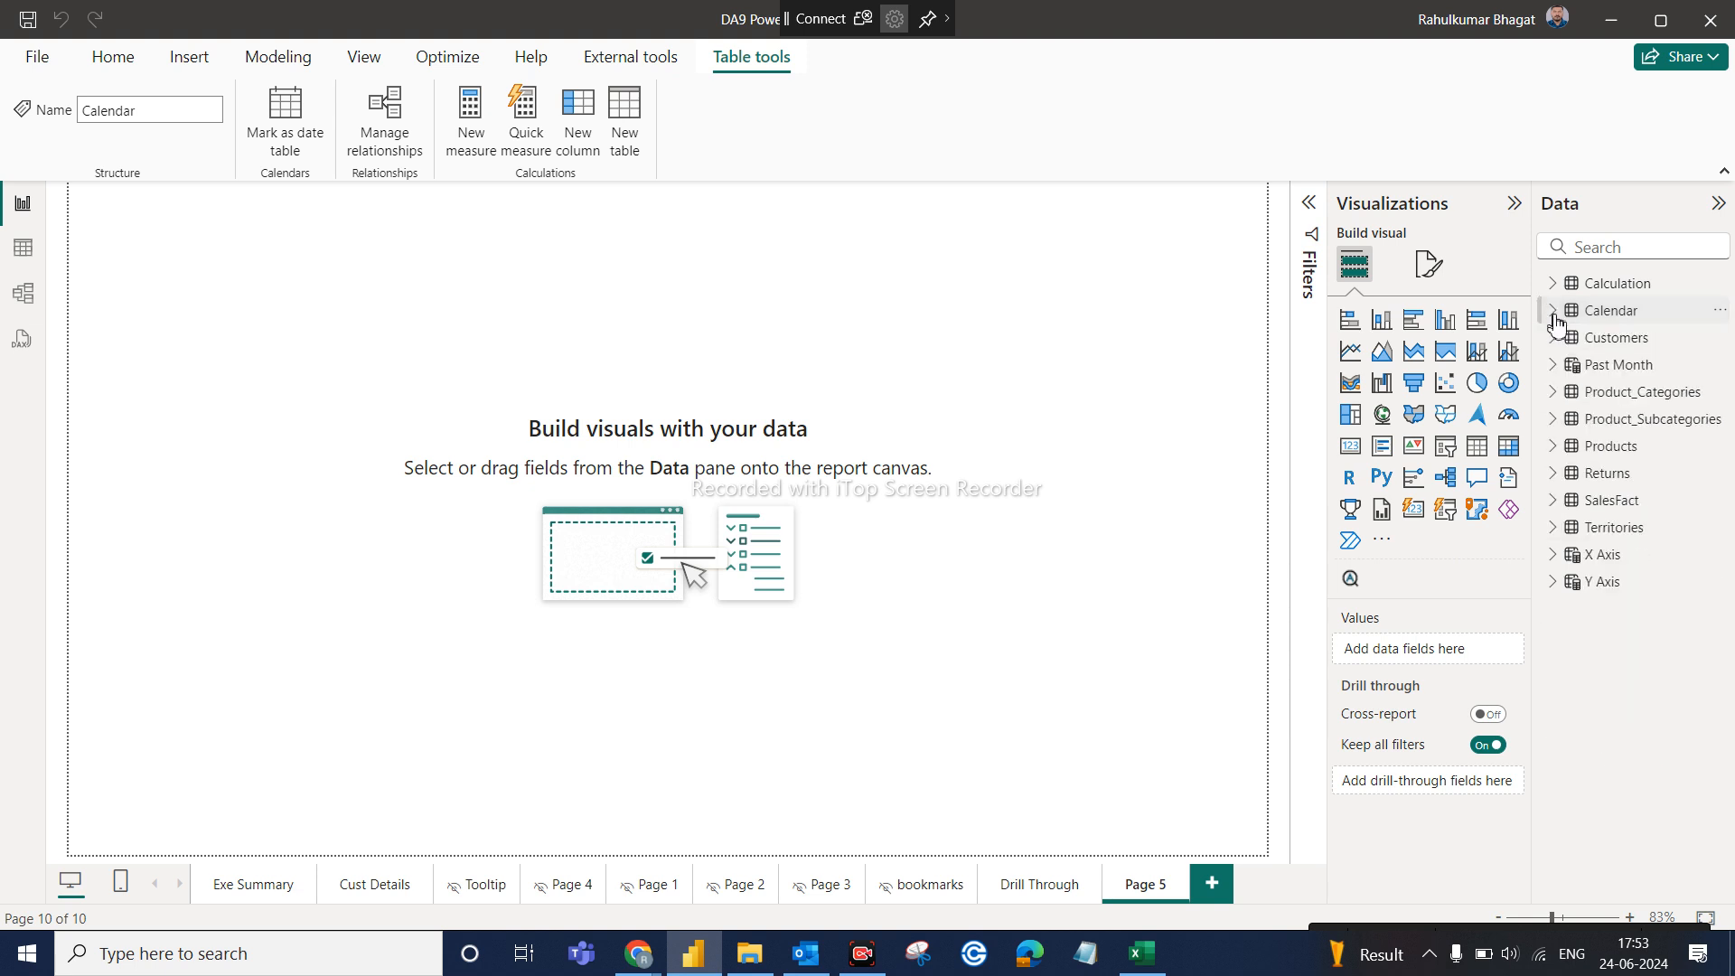
{"action": "left_click", "coordinate": [1554, 313]}
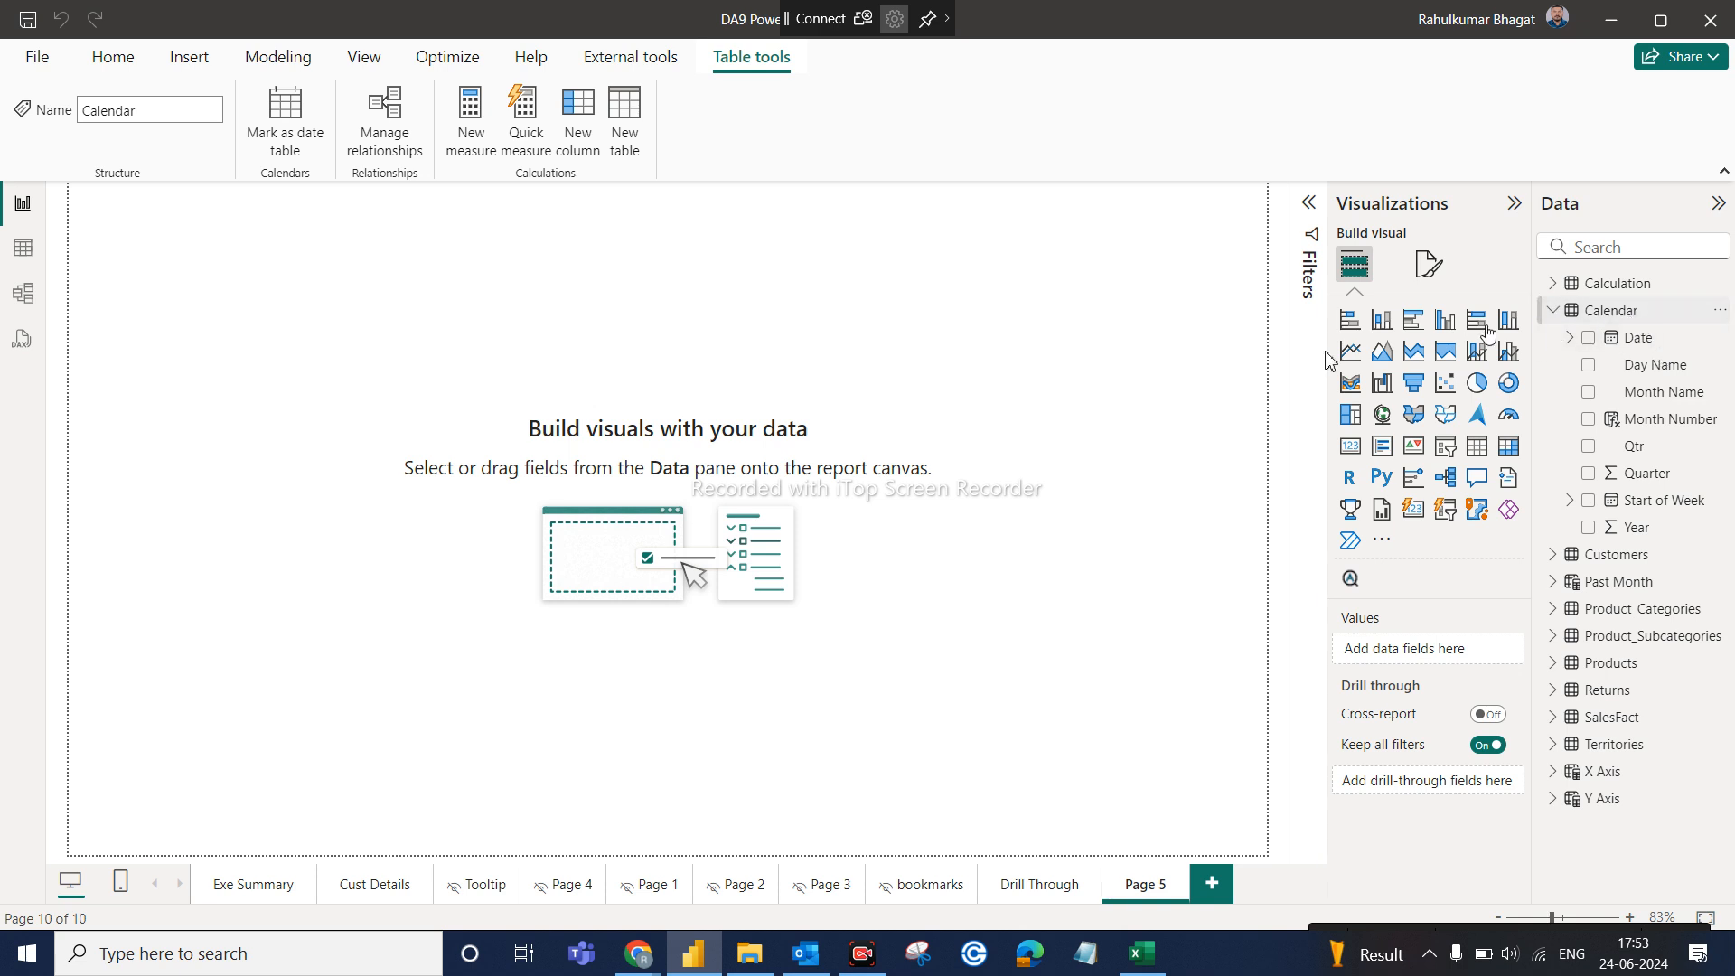
{"action": "left_click", "coordinate": [13, 262]}
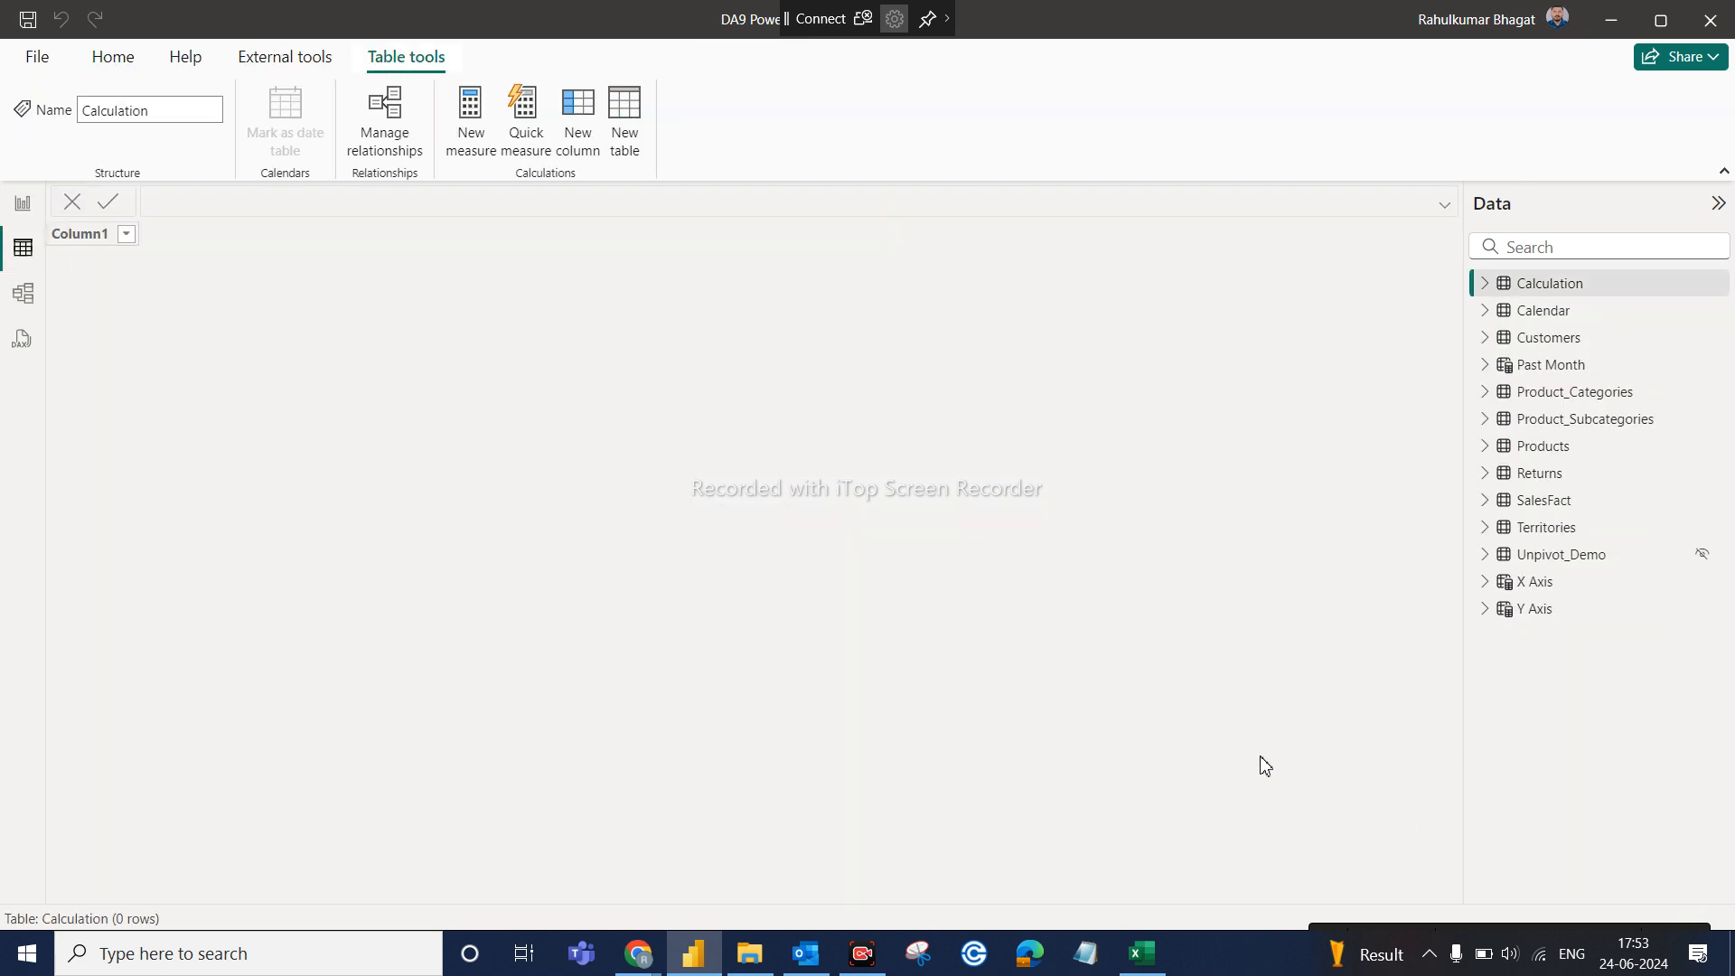
{"action": "left_click", "coordinate": [1541, 310]}
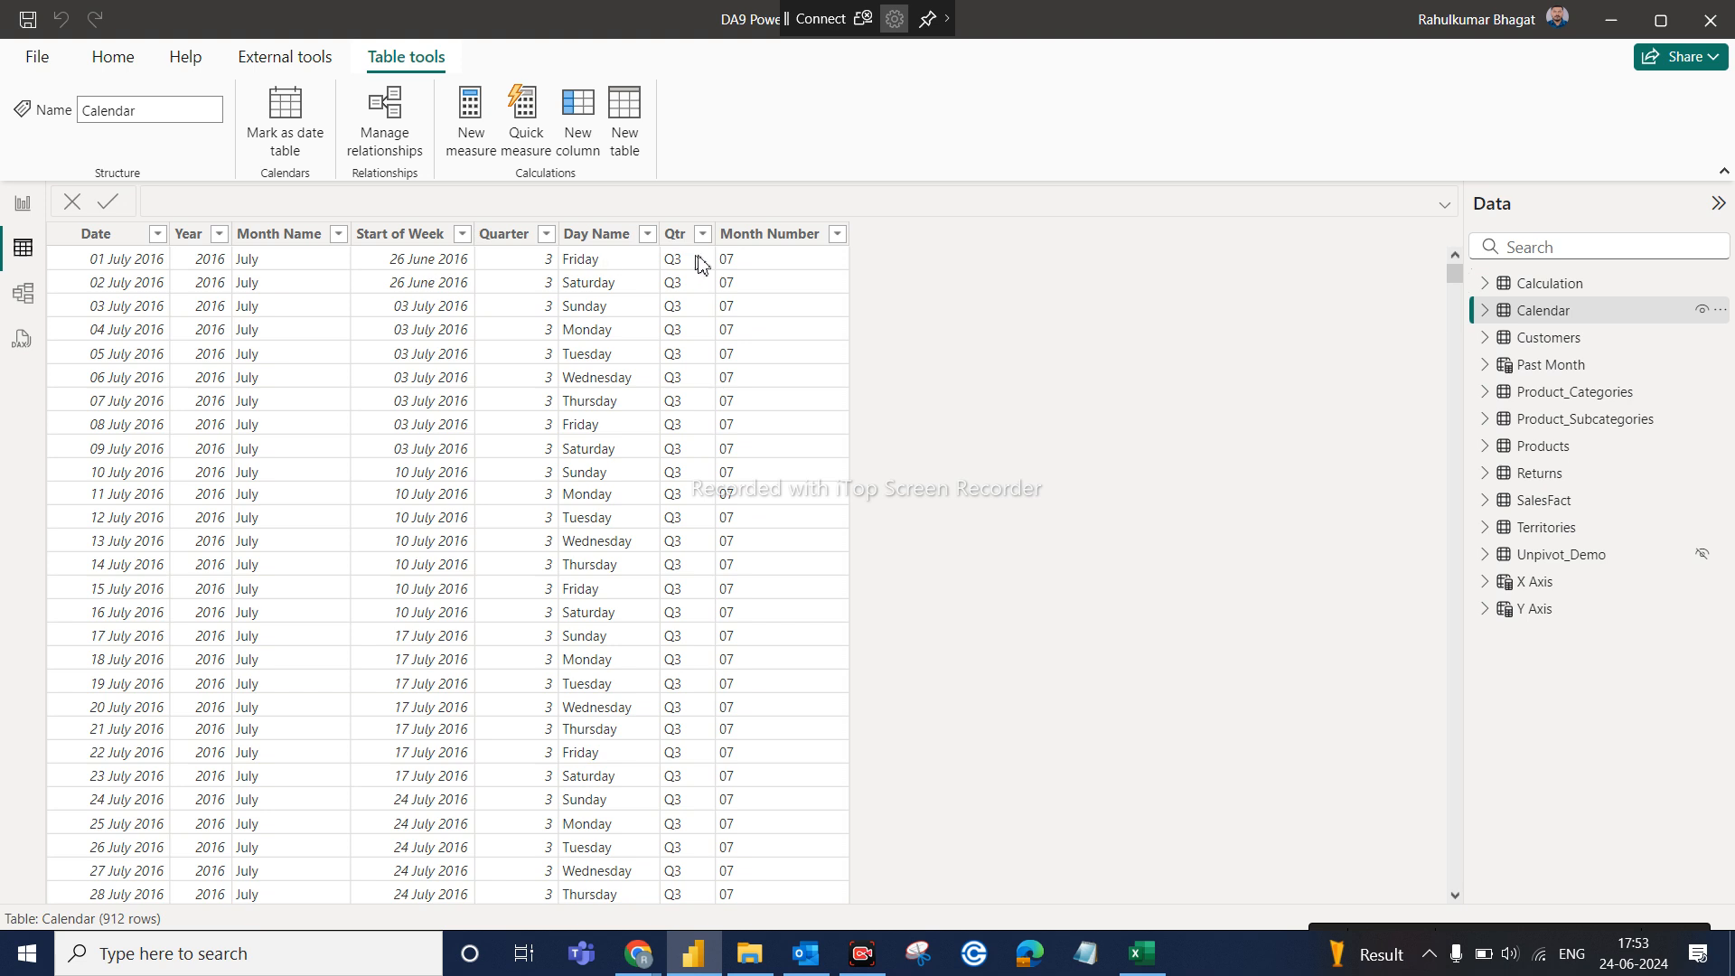
{"action": "left_click", "coordinate": [757, 237]}
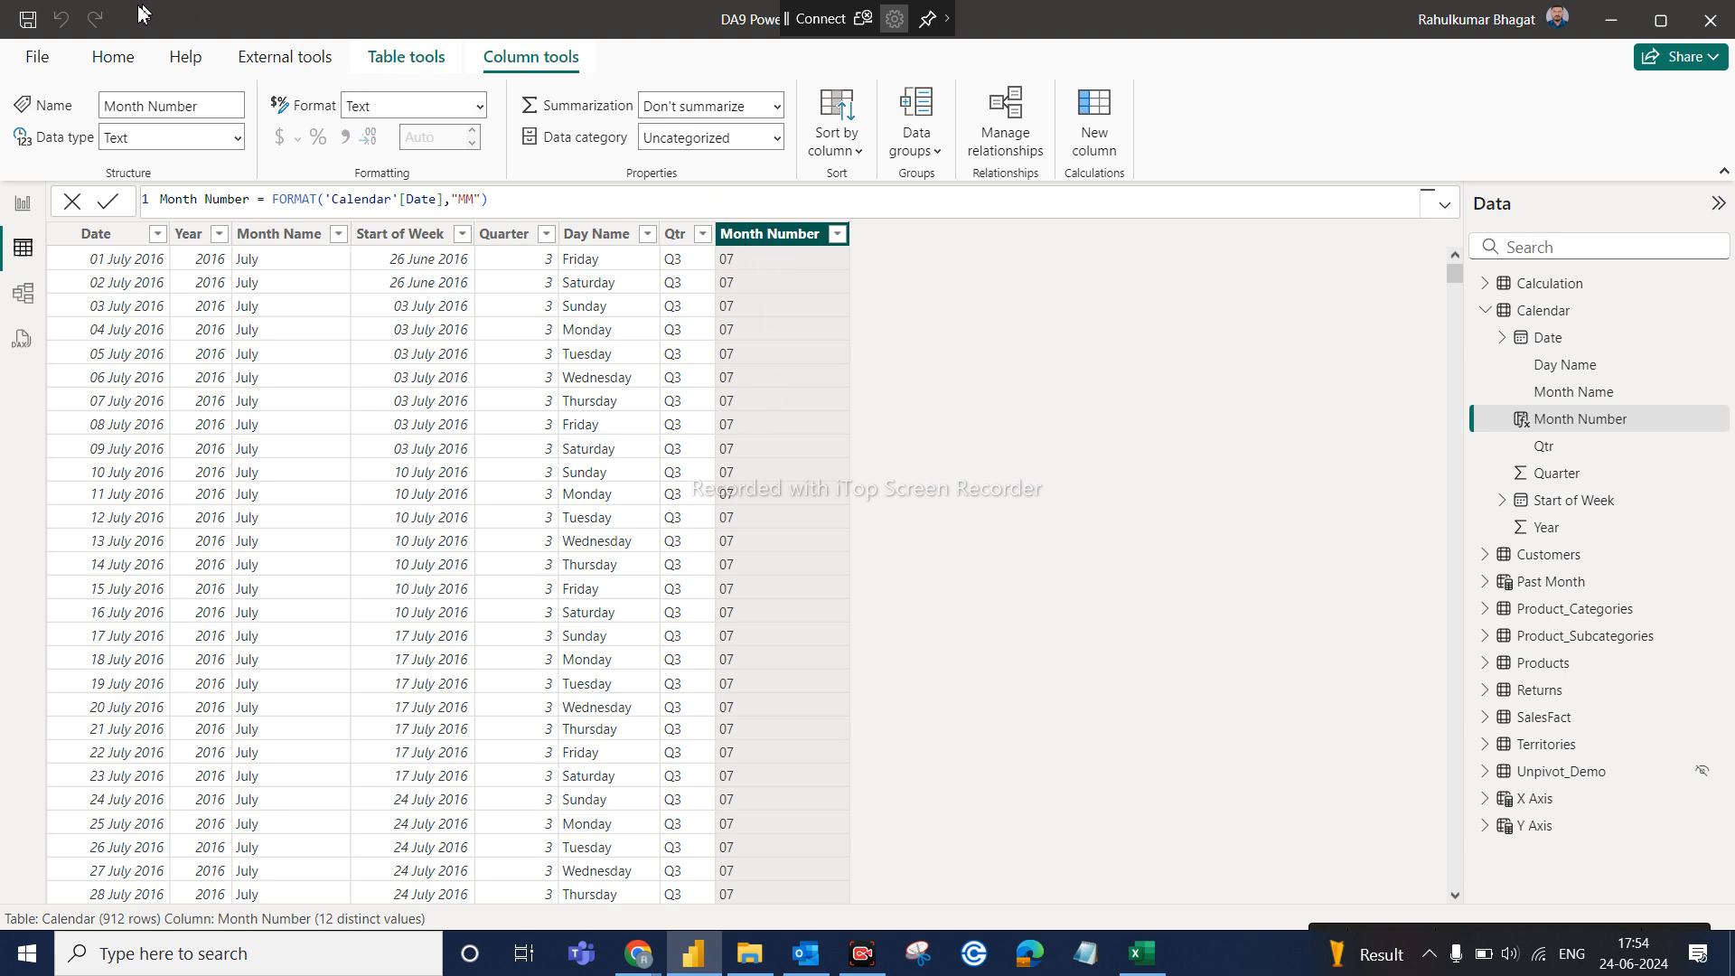
Open the Power Query Editor, compare the Calendar query's columns through Qtr with the model's Calendar table, and close the editor
{"action": "left_click", "coordinate": [112, 57]}
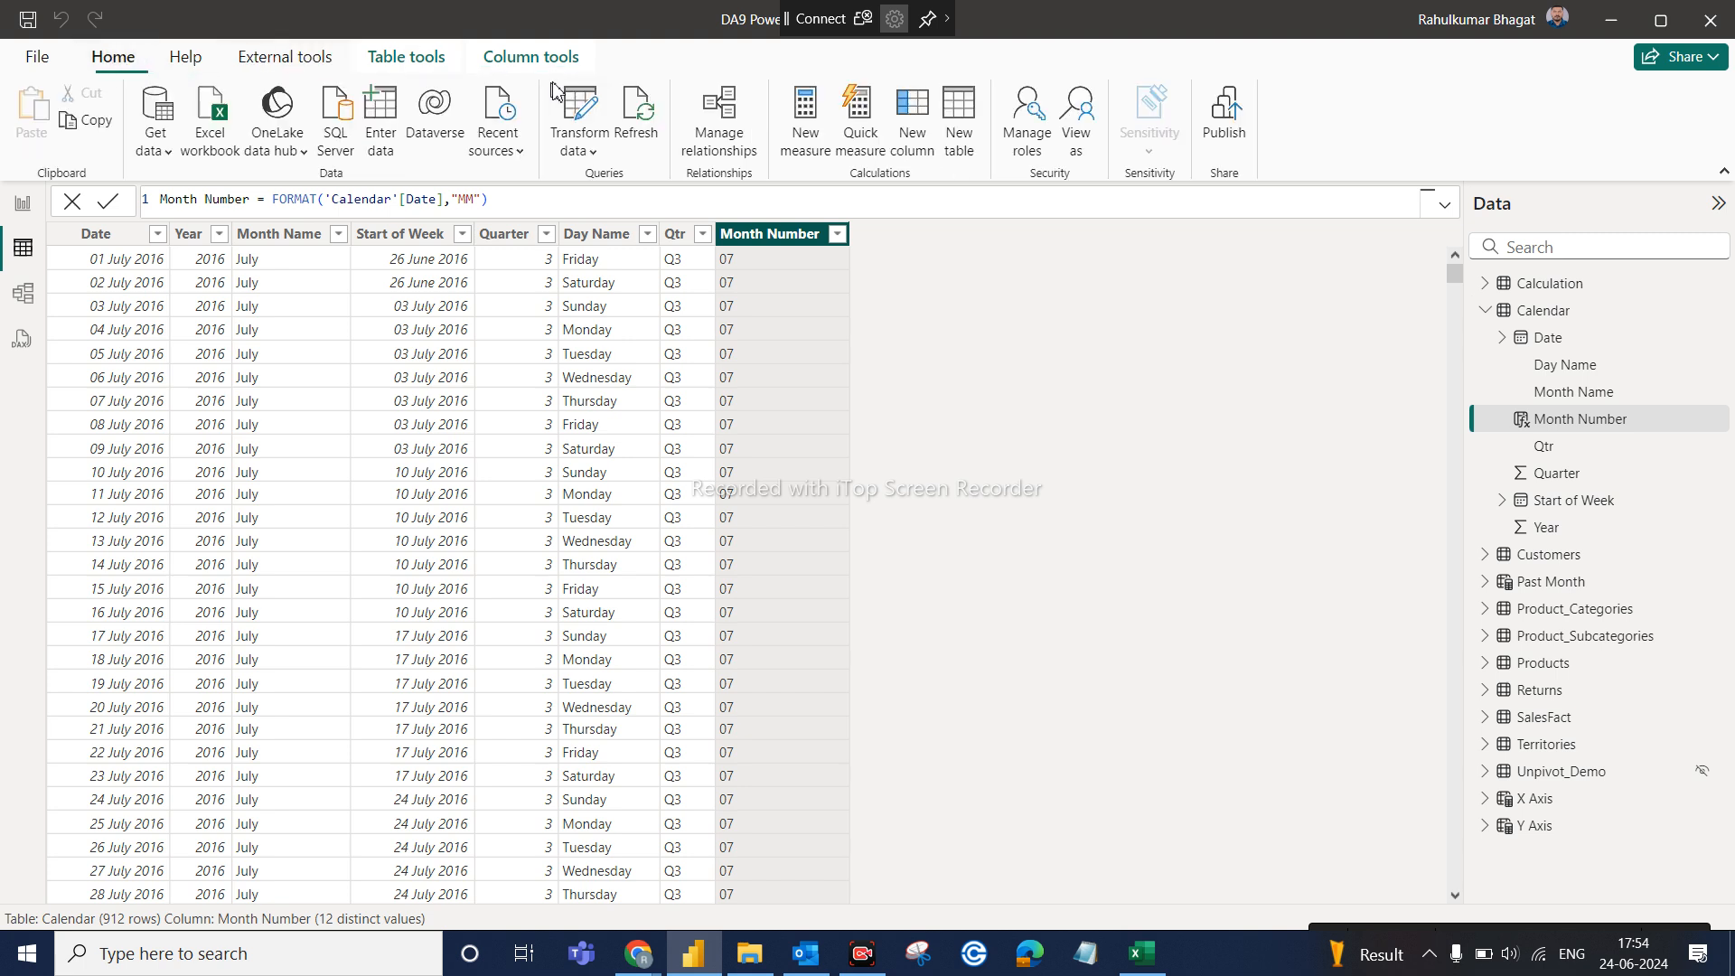
{"action": "left_click", "coordinate": [579, 113]}
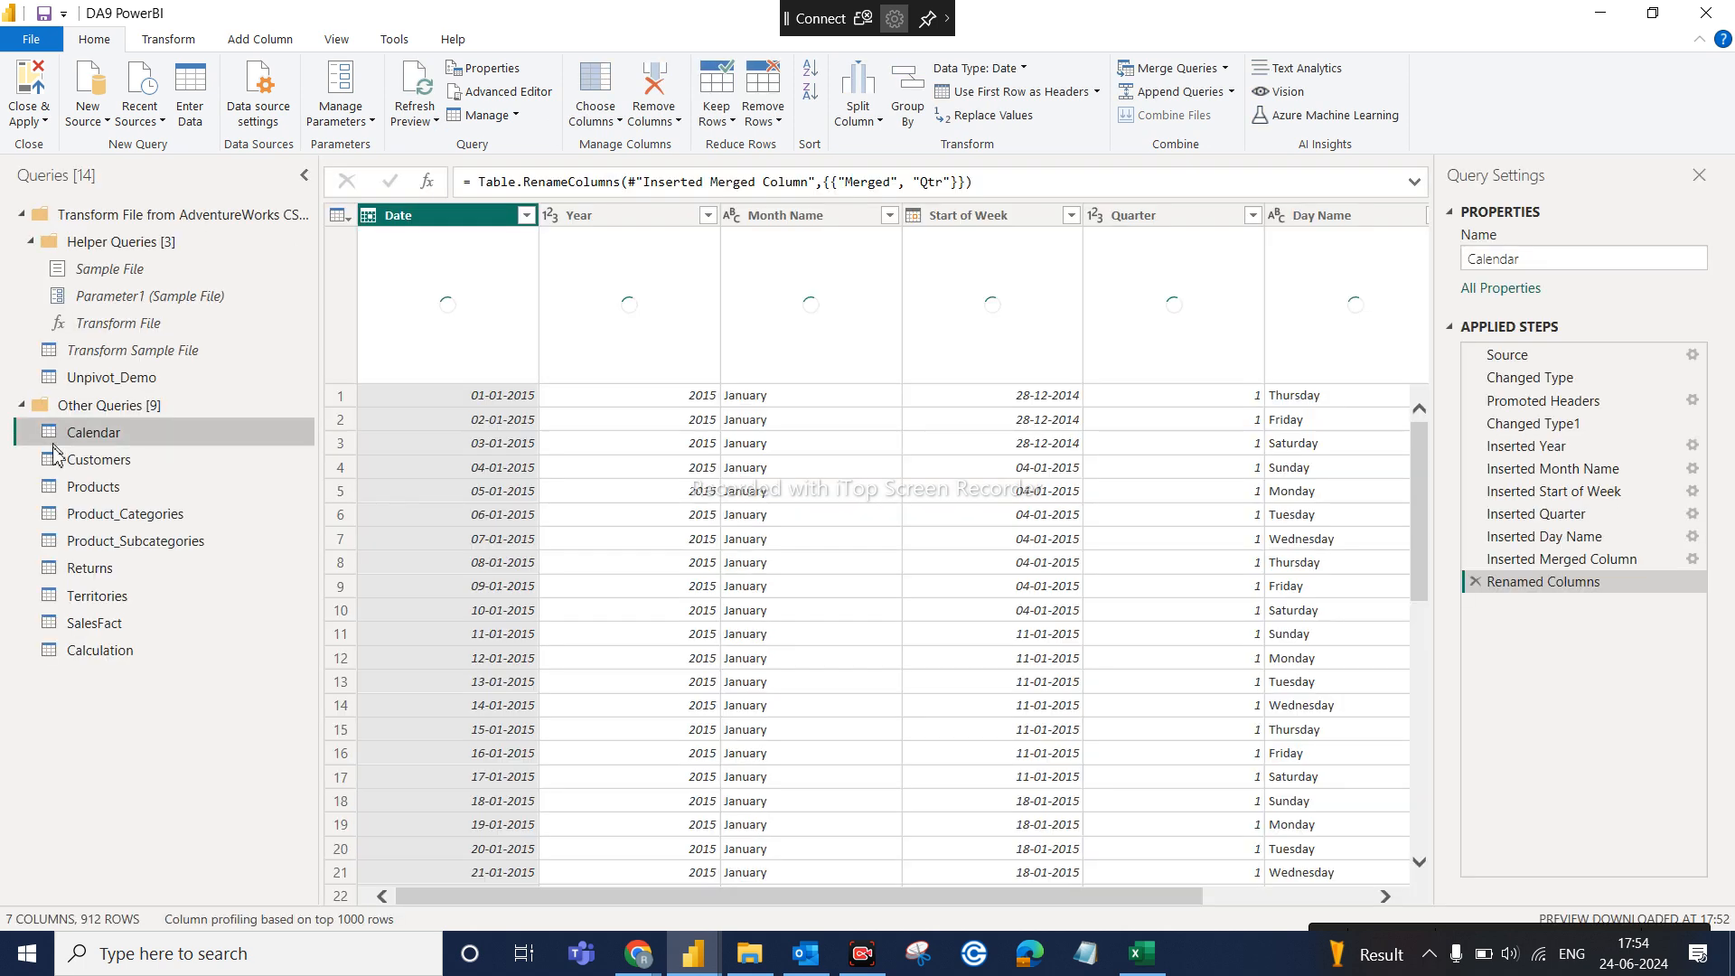
{"action": "left_click", "coordinate": [1371, 900]}
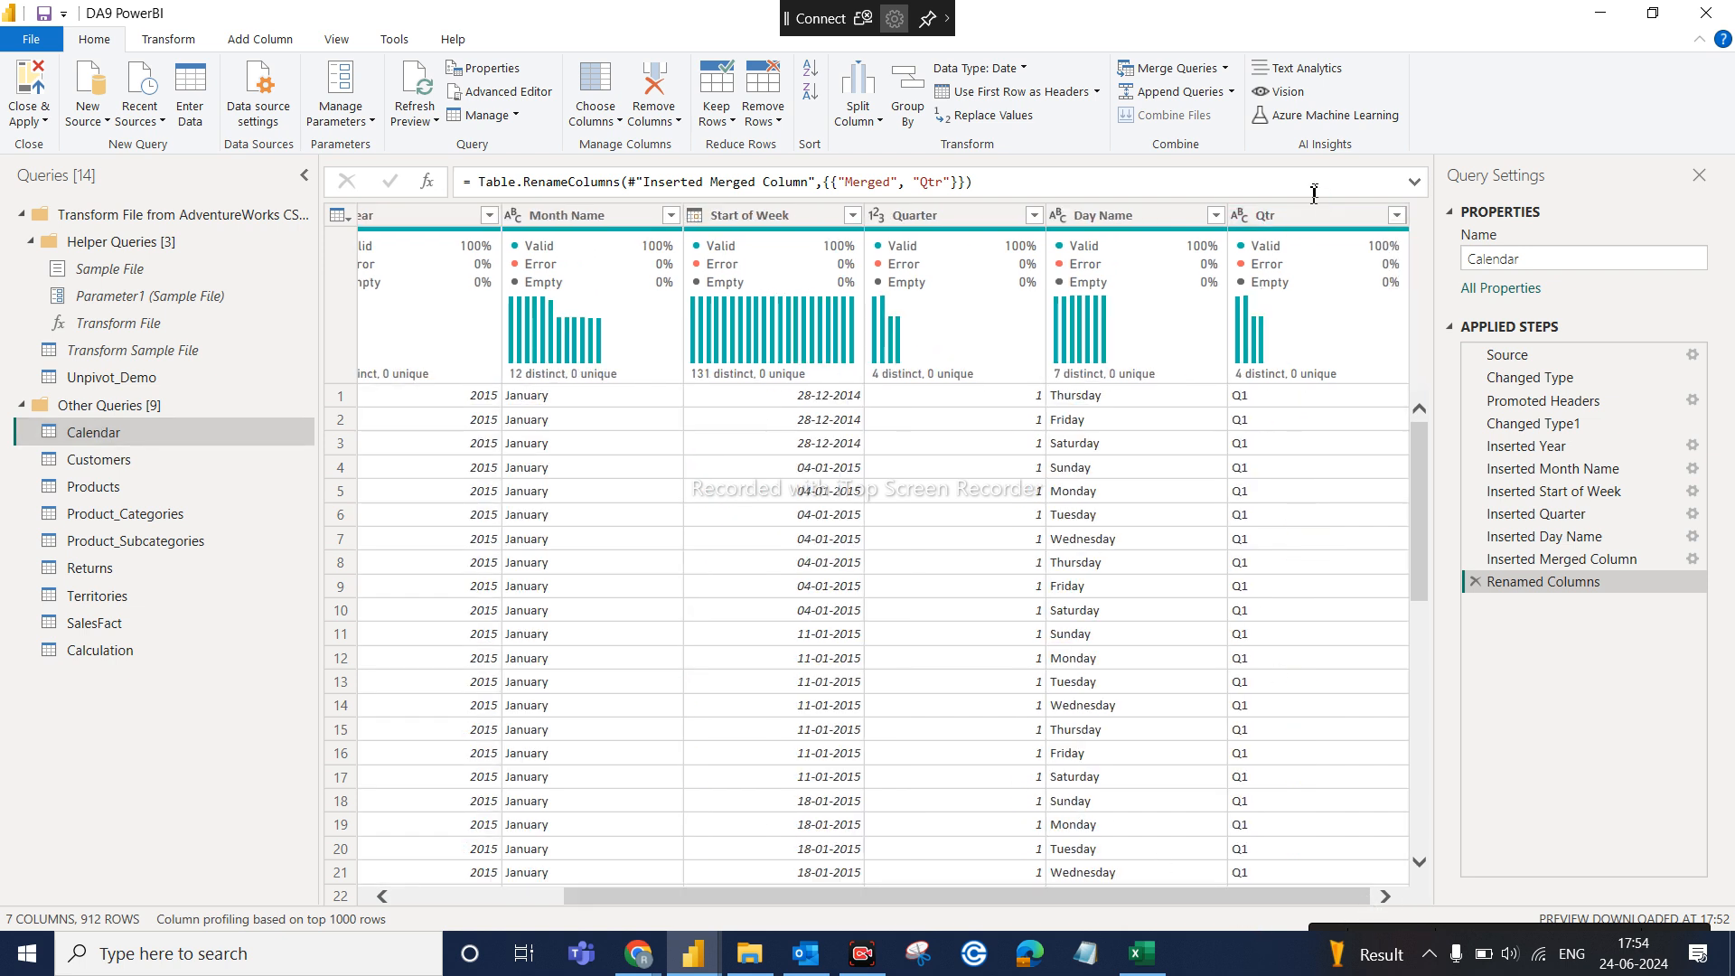
{"action": "left_click", "coordinate": [1269, 217]}
{"action": "mouse_move", "coordinate": [1309, 249]}
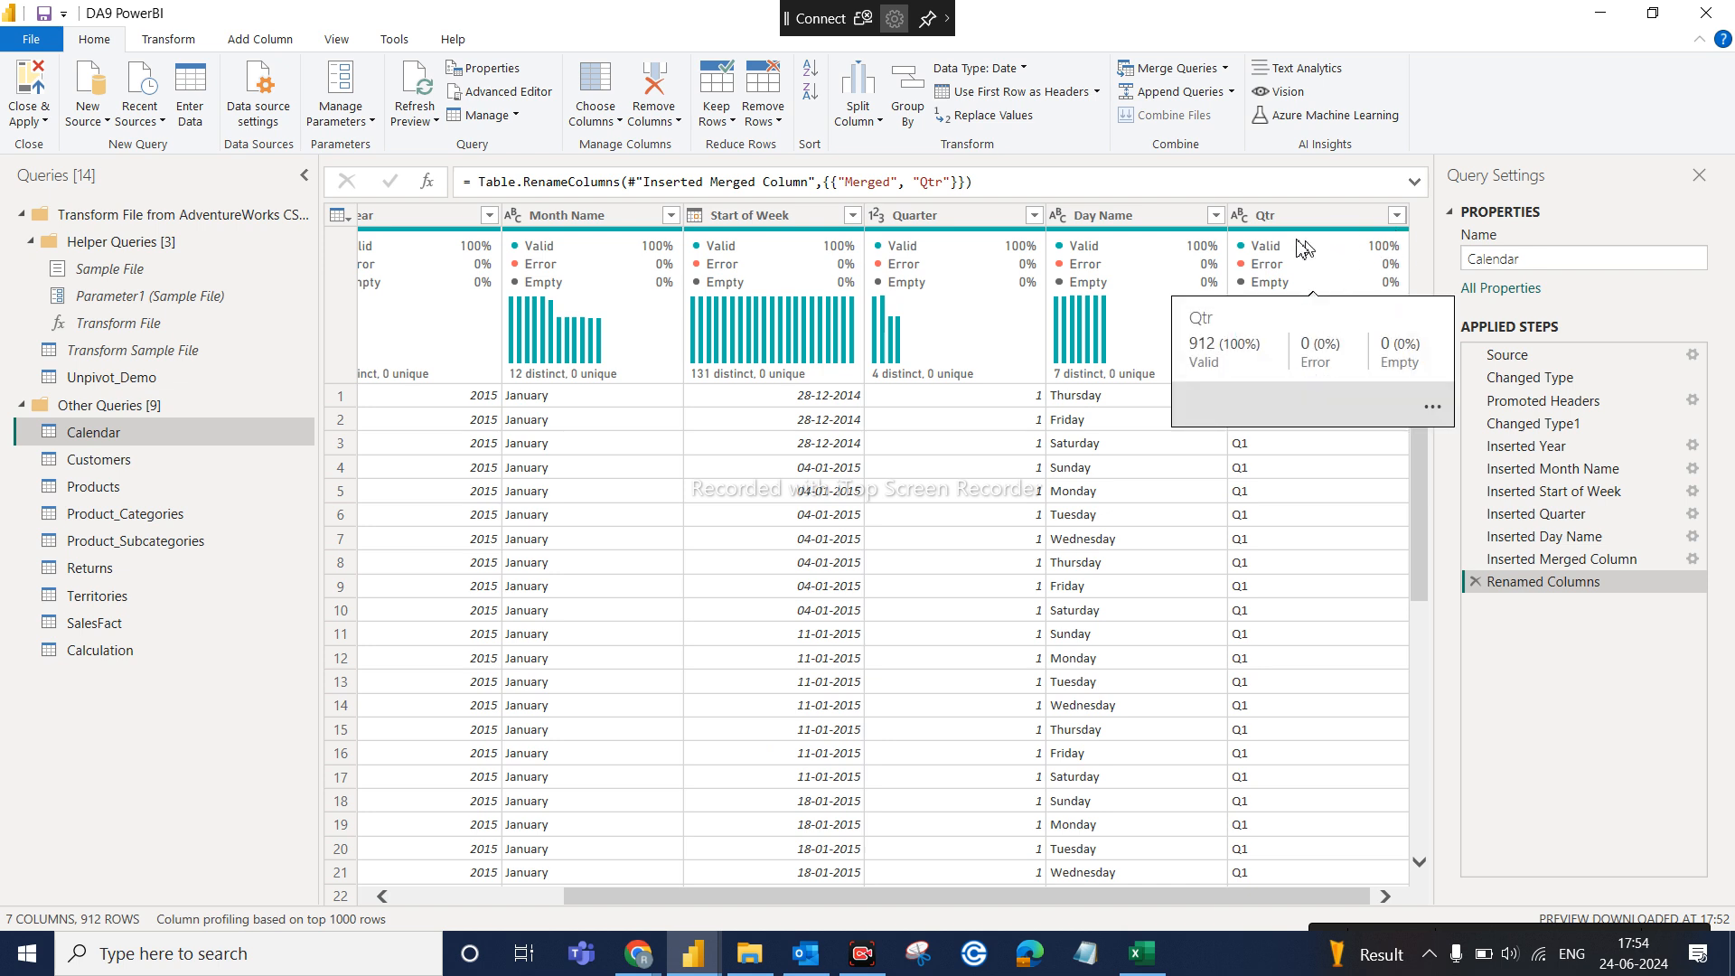
{"action": "mouse_move", "coordinate": [890, 283]}
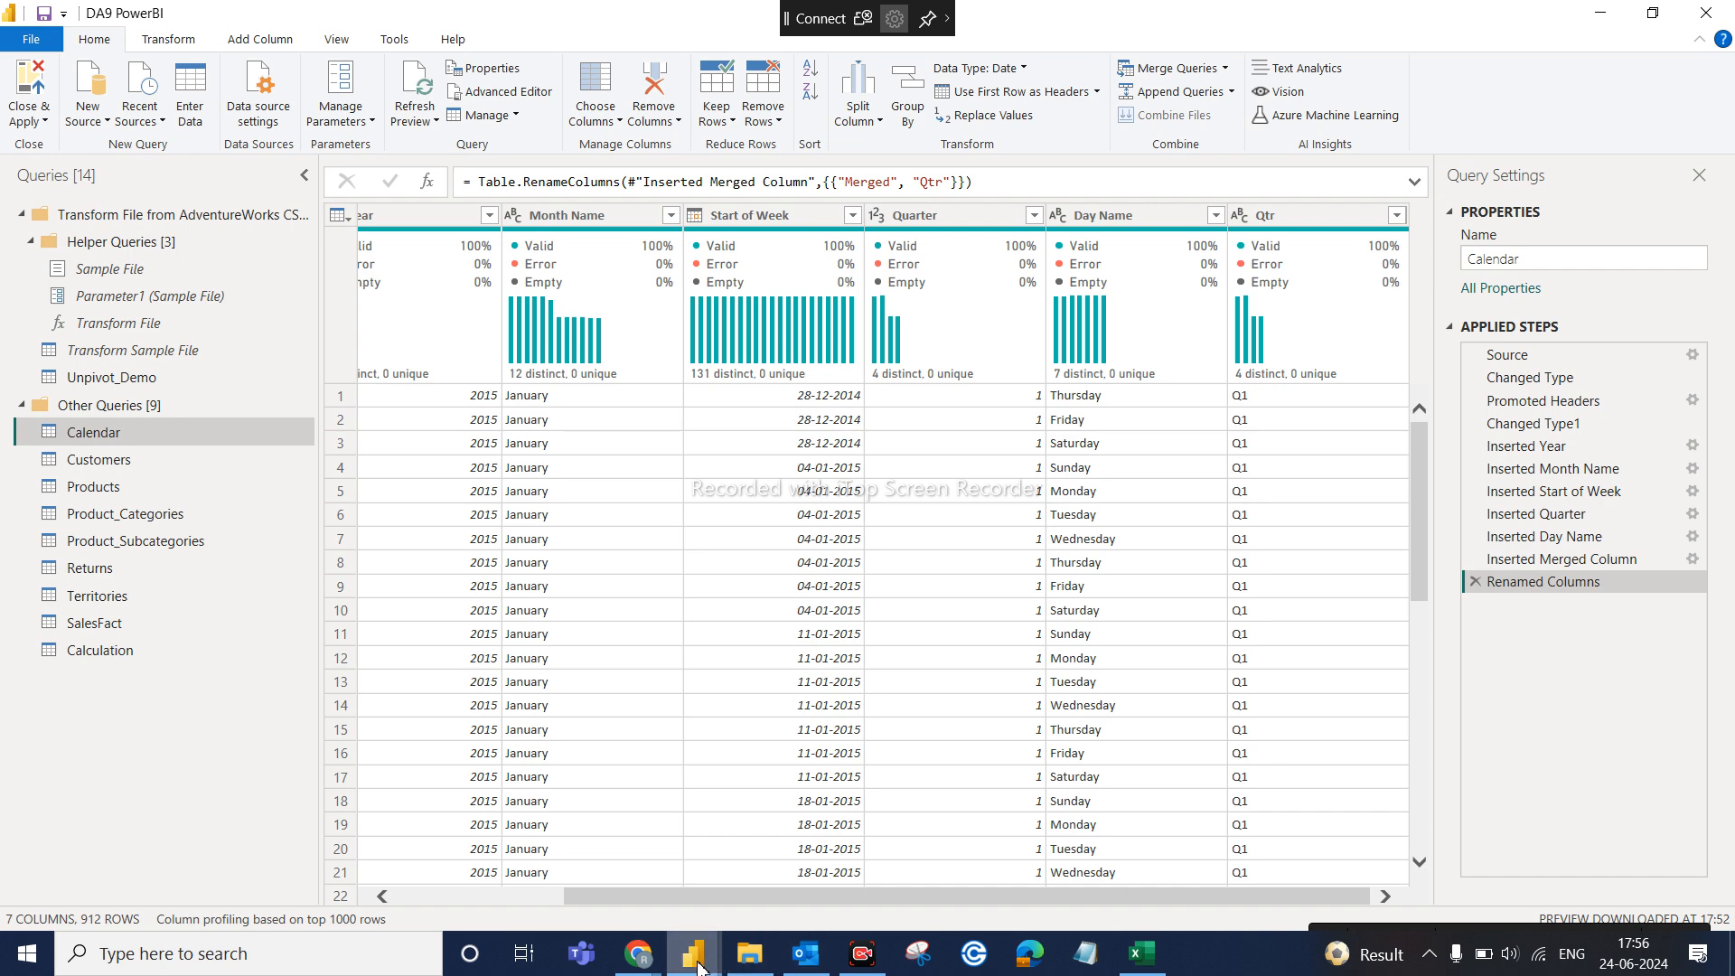
{"action": "mouse_move", "coordinate": [694, 956]}
{"action": "mouse_move", "coordinate": [784, 863]}
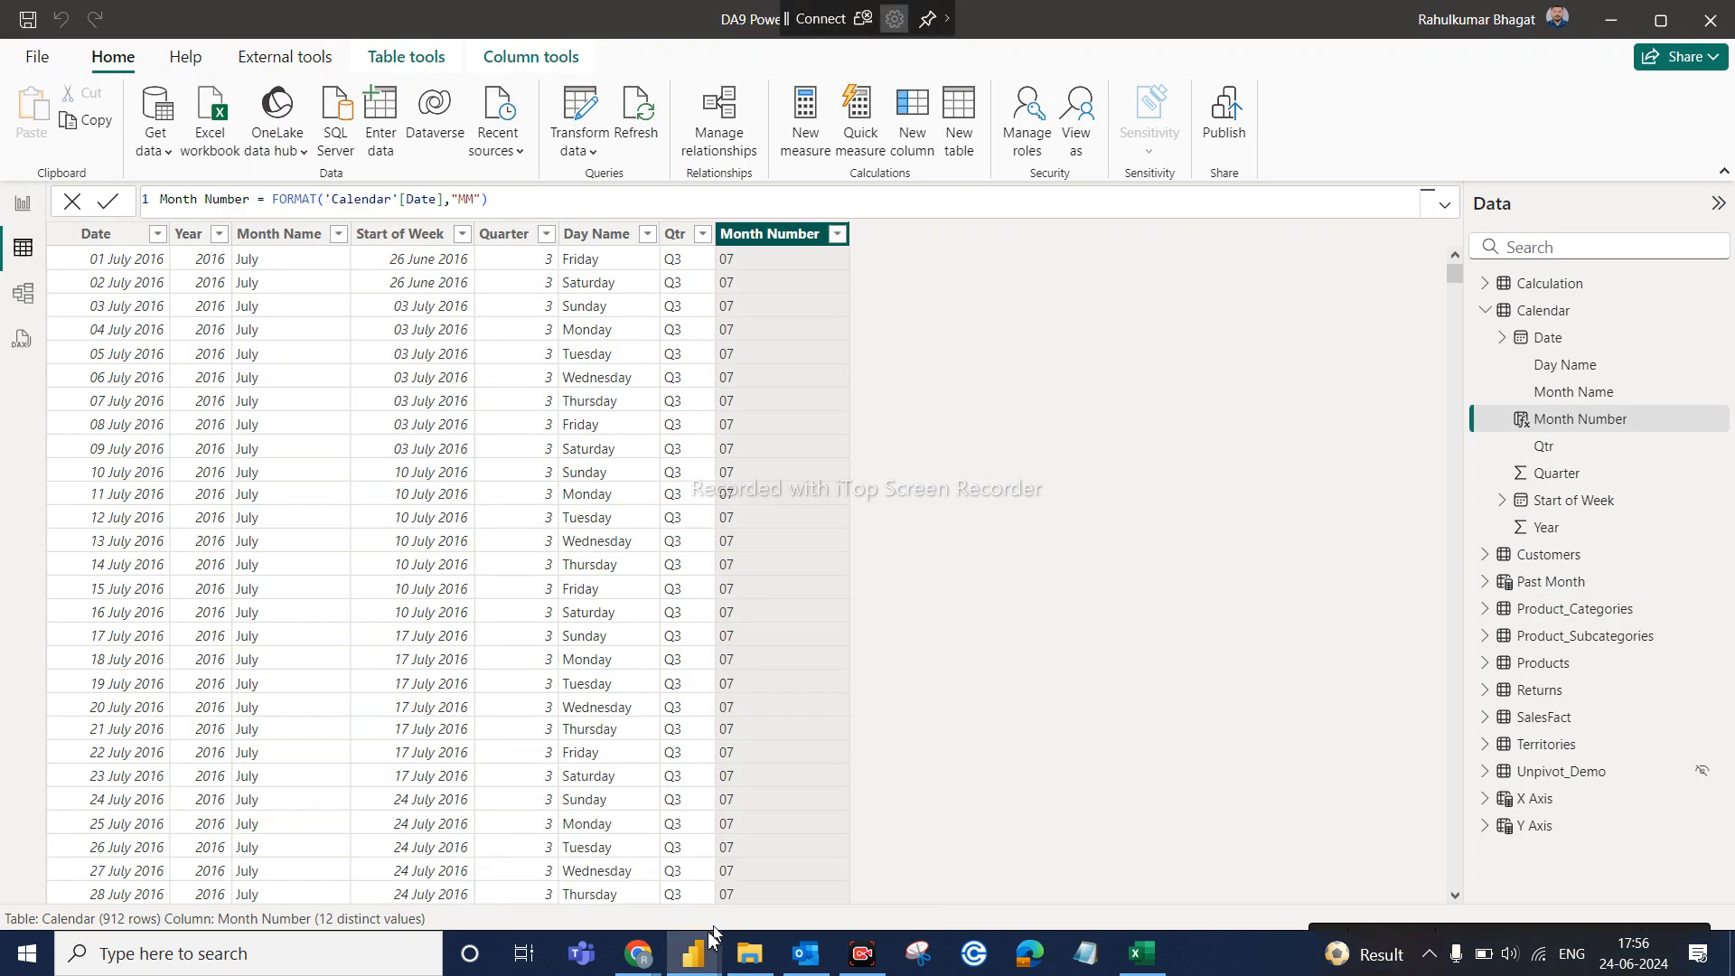
{"action": "left_click", "coordinate": [784, 863]}
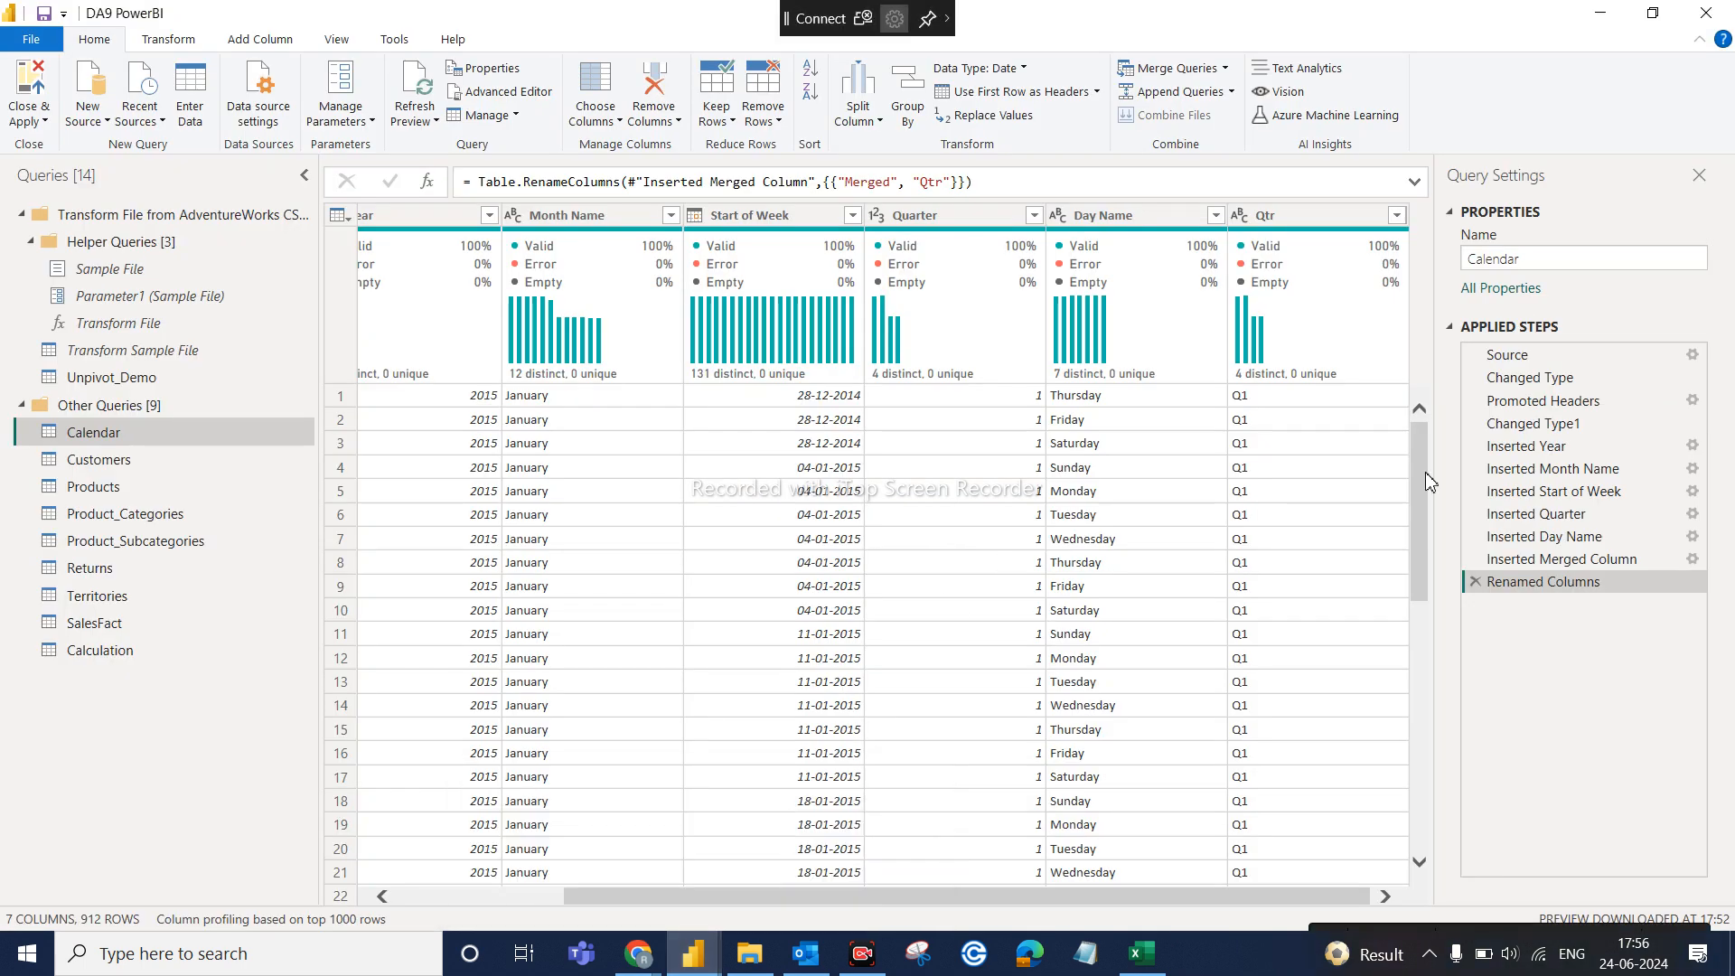
{"action": "left_click", "coordinate": [1708, 11]}
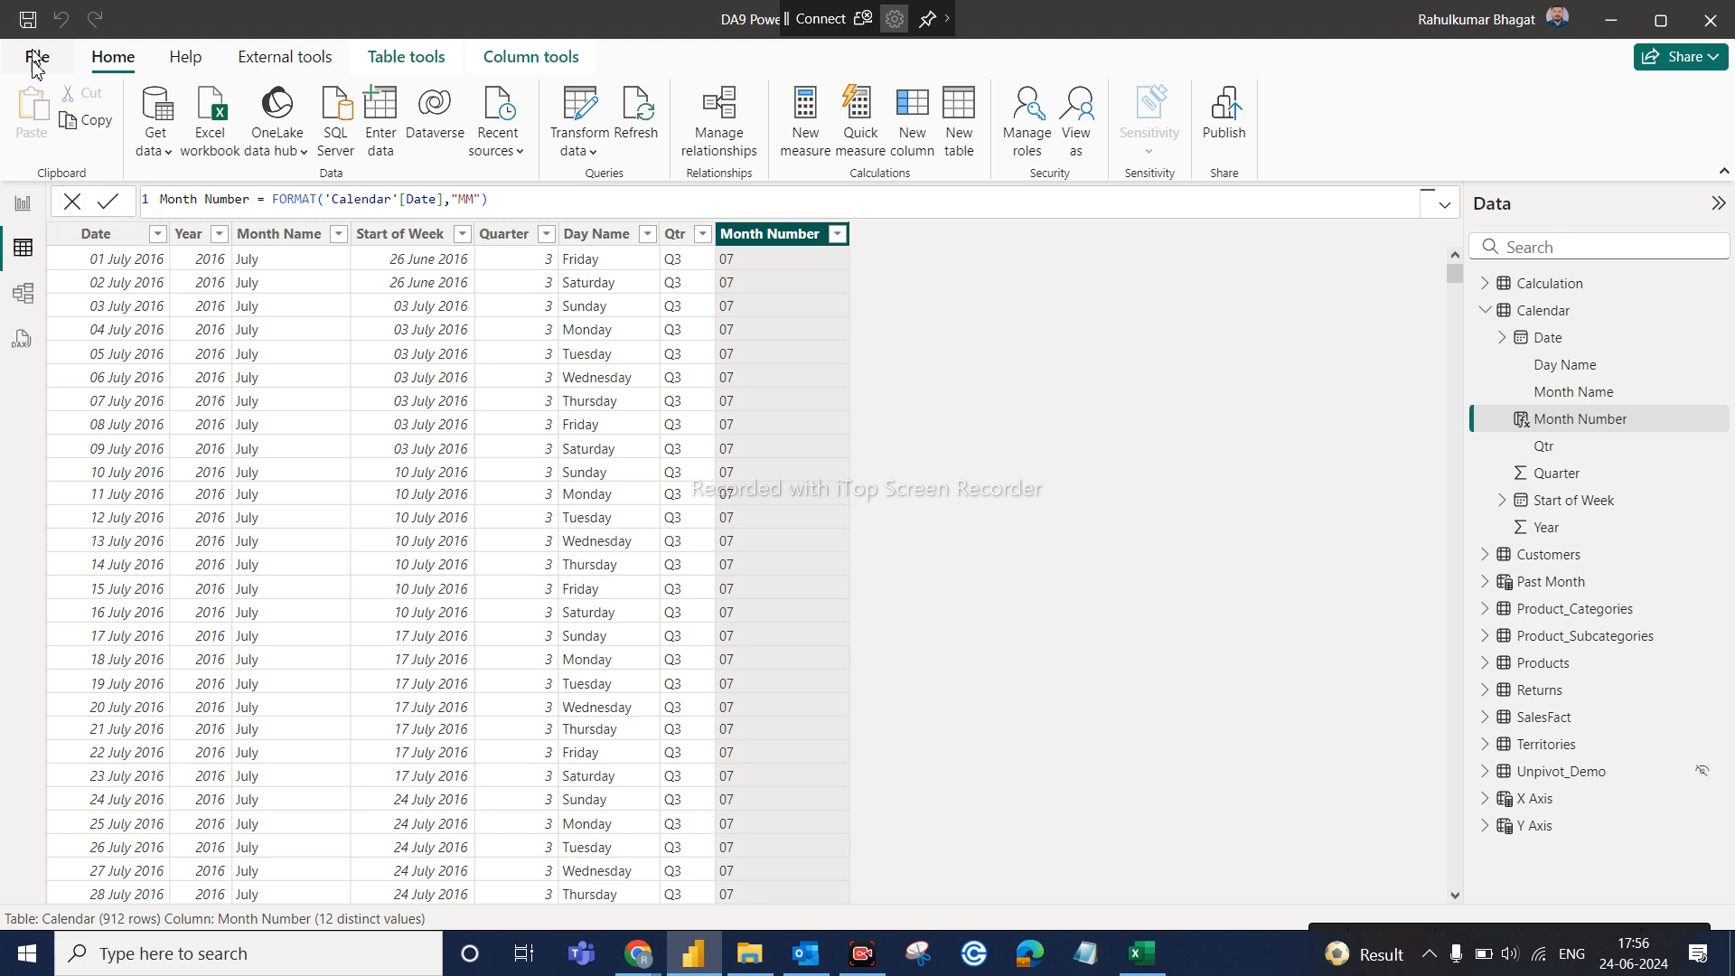
Return to the report view and look over the Exe Summary and Cust Details pages
{"action": "left_click", "coordinate": [22, 206]}
{"action": "left_click", "coordinate": [450, 434]}
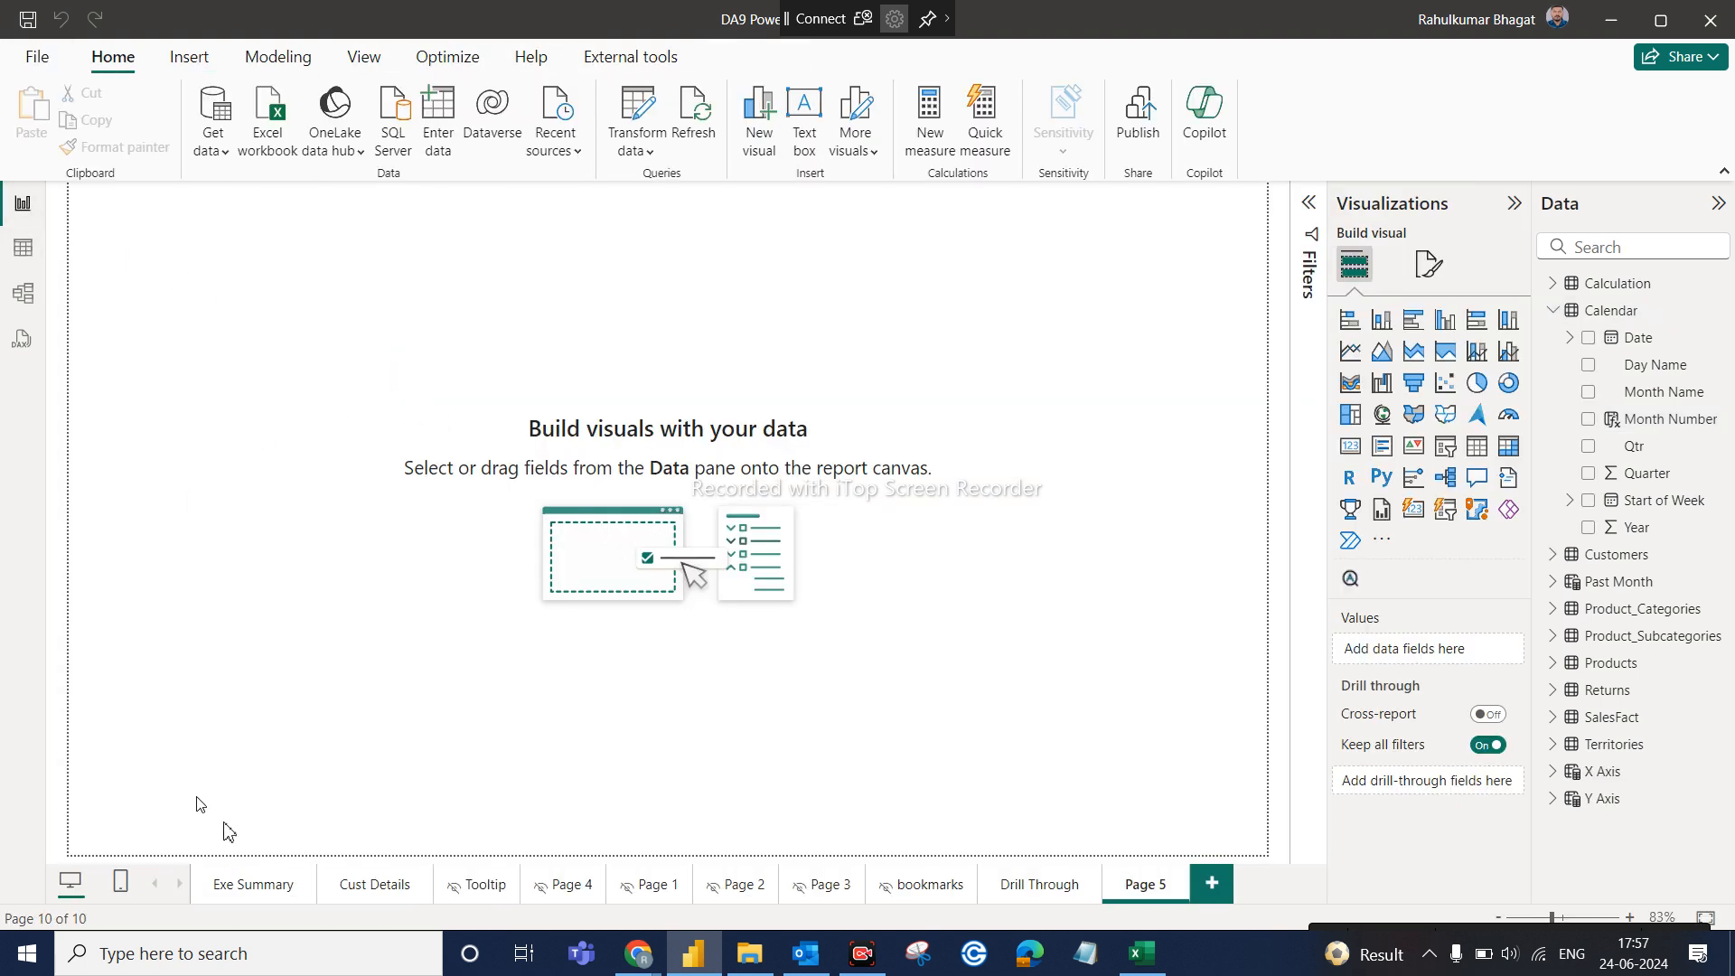
{"action": "left_click", "coordinate": [248, 881]}
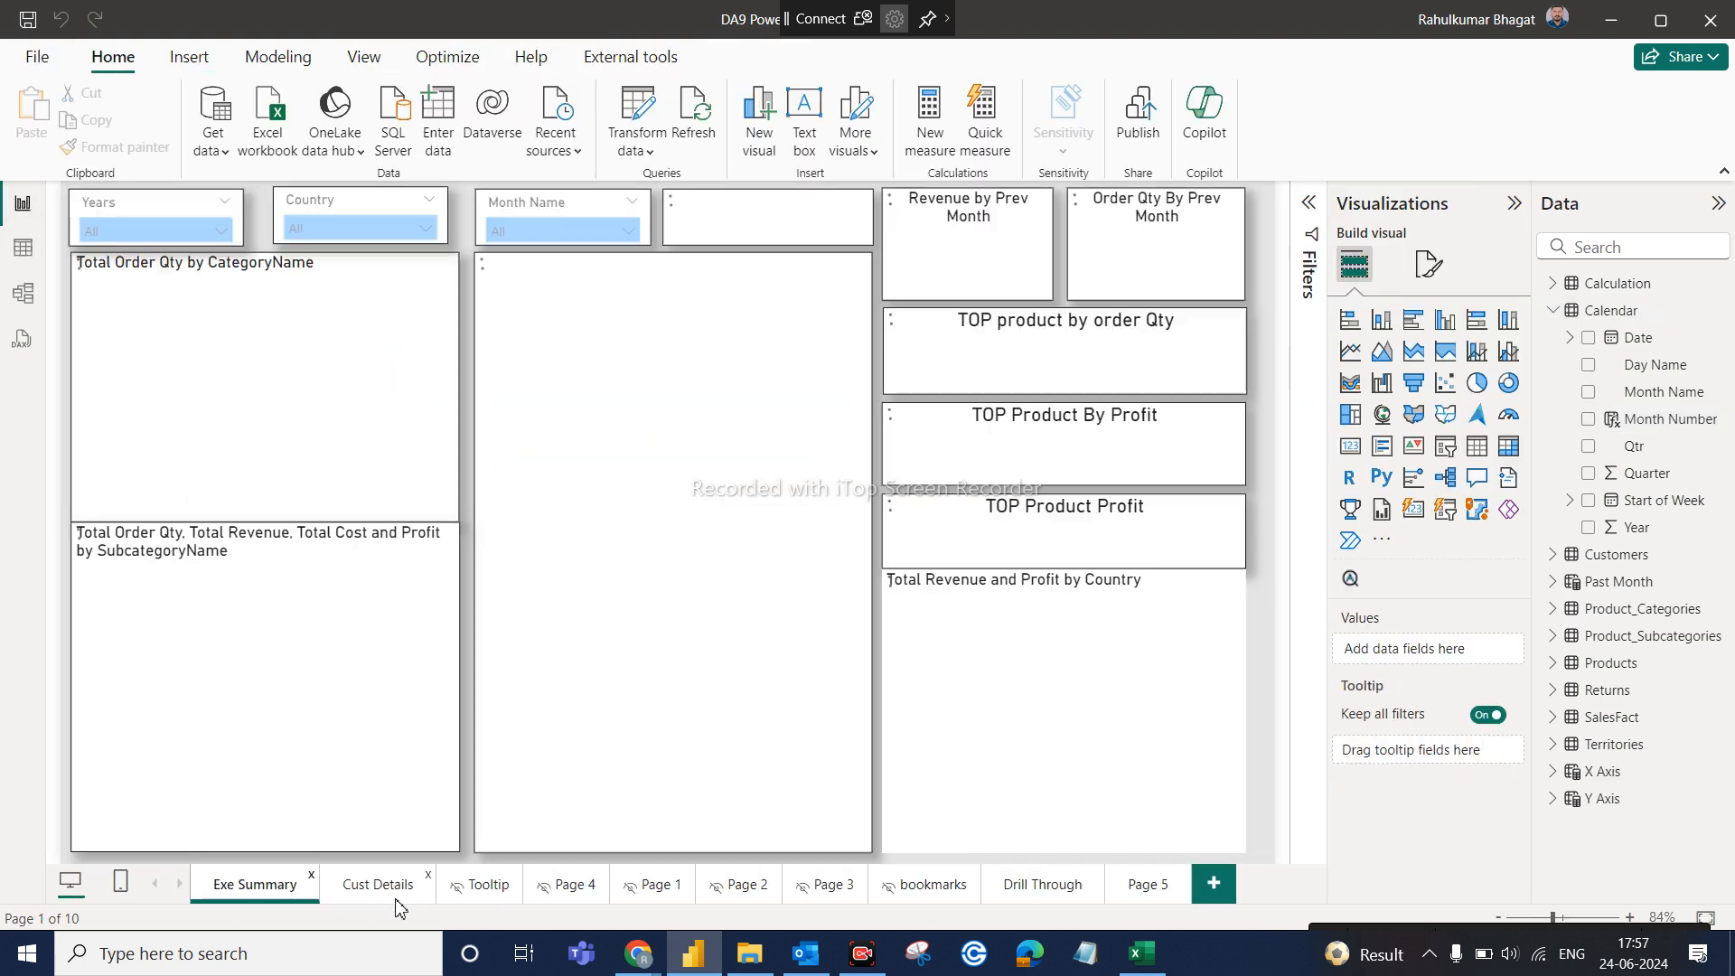
{"action": "left_click", "coordinate": [393, 895]}
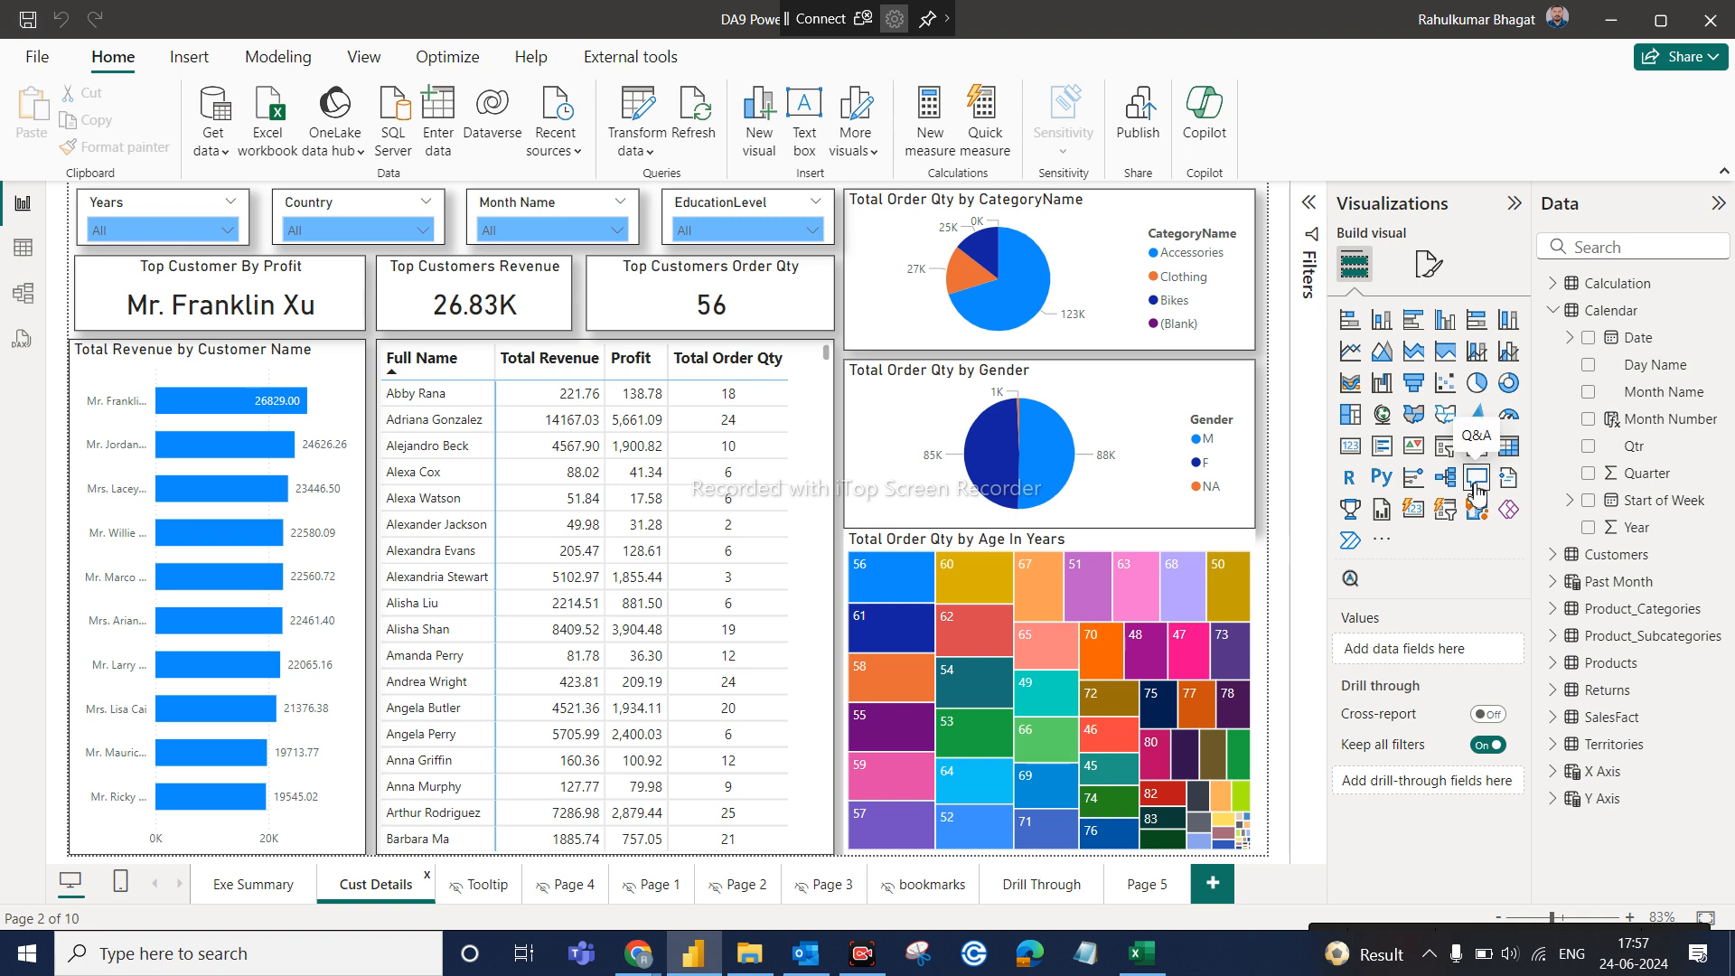
Add a Q&A visual to Page 5, enlarge it across most of the page, and expand the Calculation table's fields
{"action": "left_click", "coordinate": [1145, 891]}
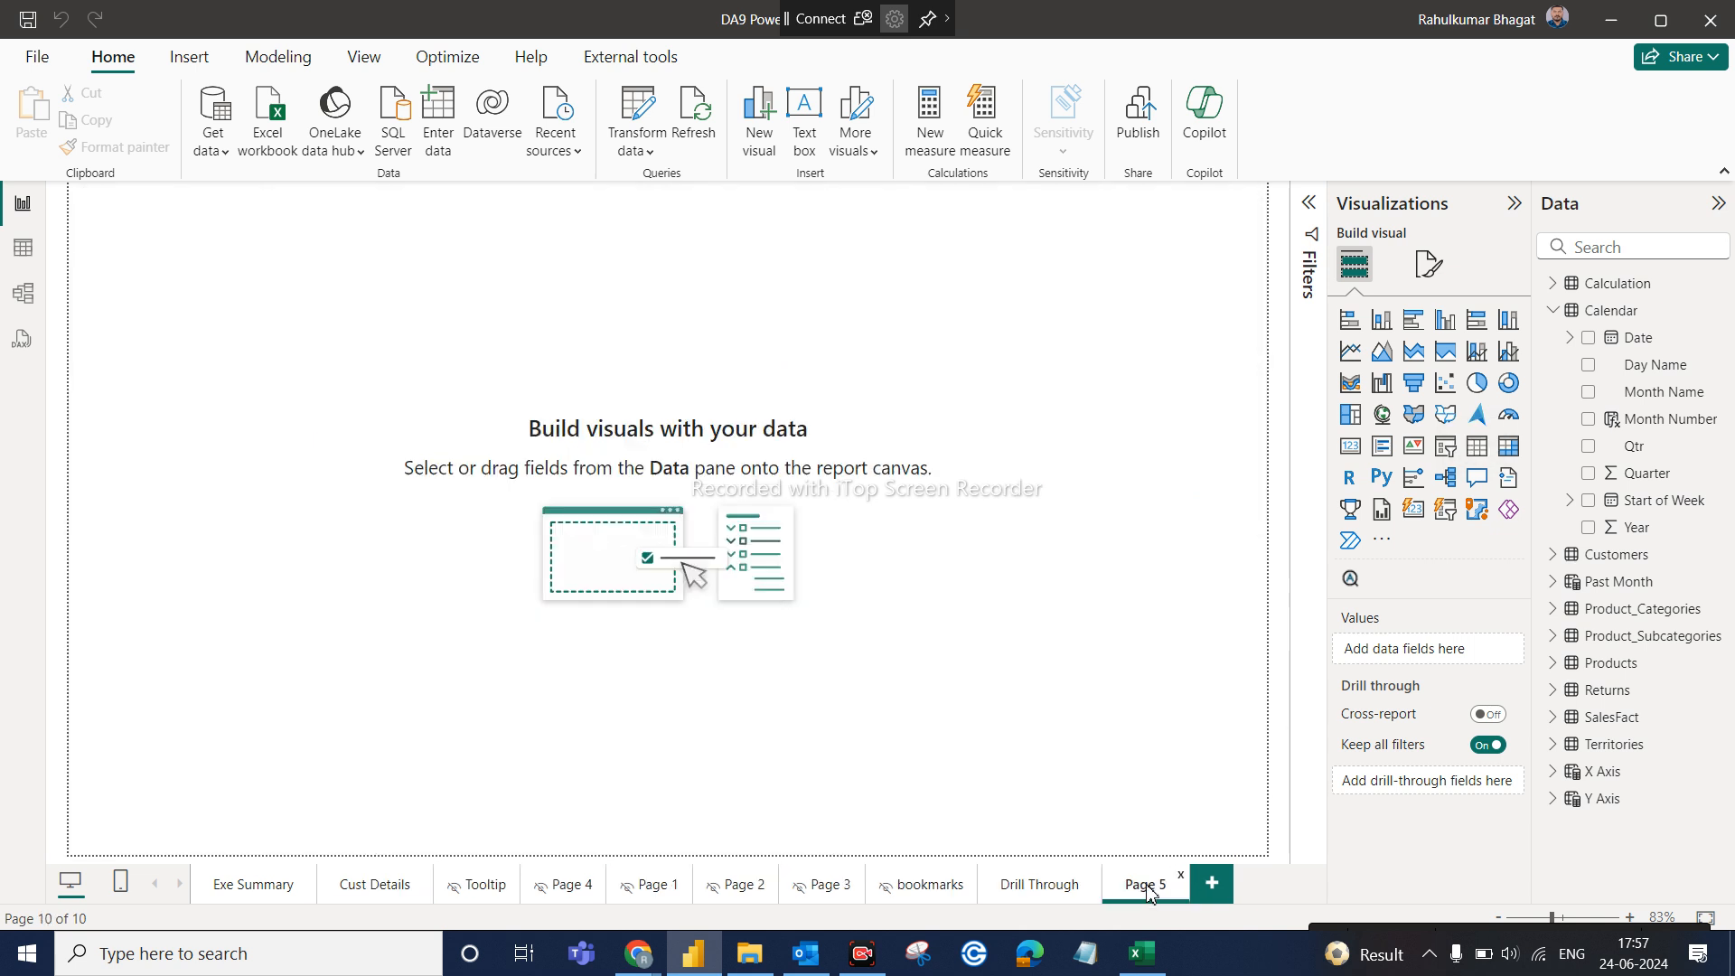
{"action": "left_click", "coordinate": [1473, 482]}
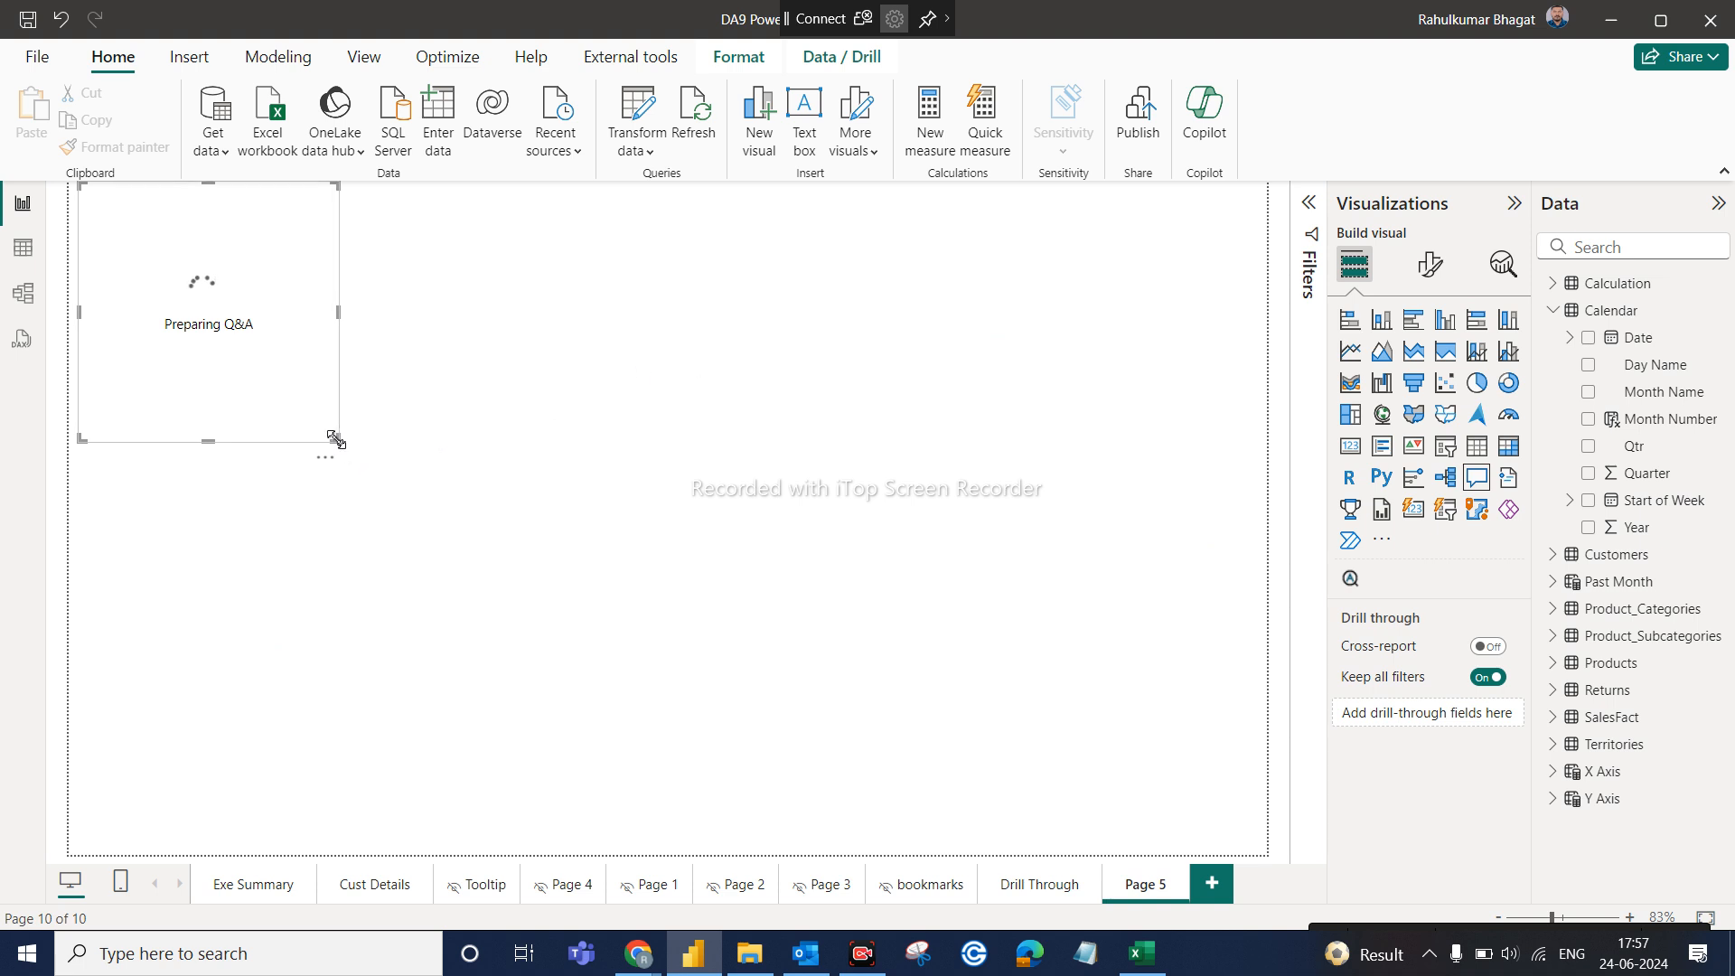
{"action": "left_click_drag", "start_coordinate": [335, 439], "coordinate": [1030, 643]}
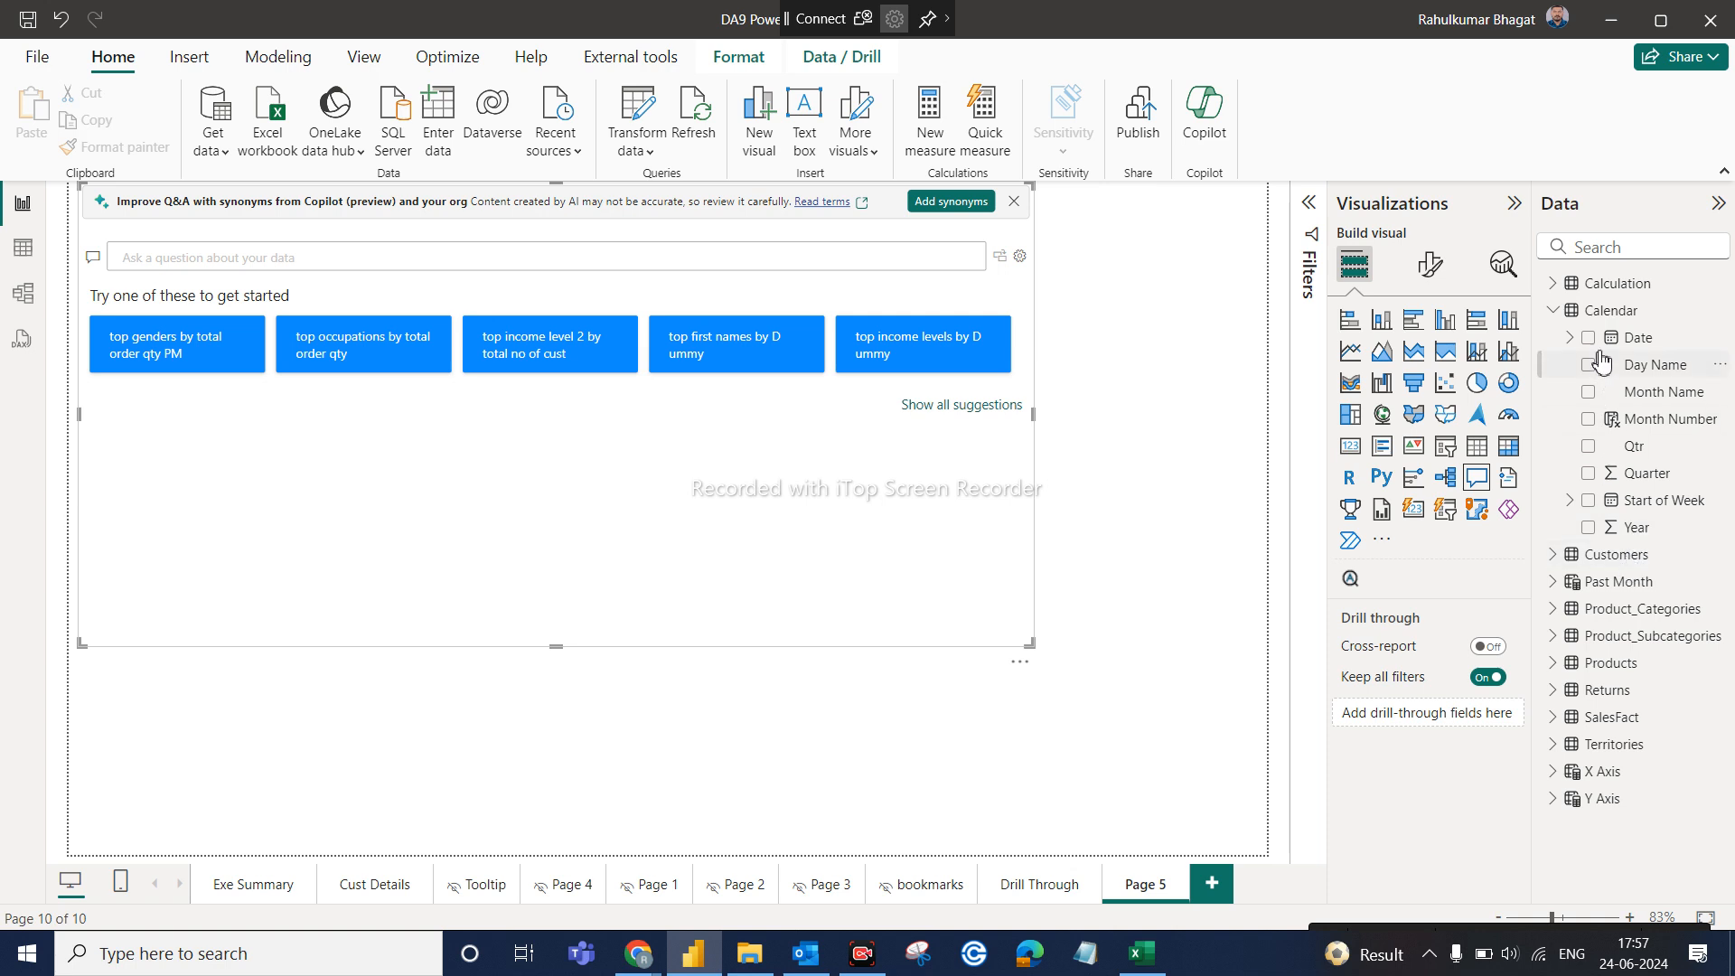
{"action": "left_click", "coordinate": [1553, 282]}
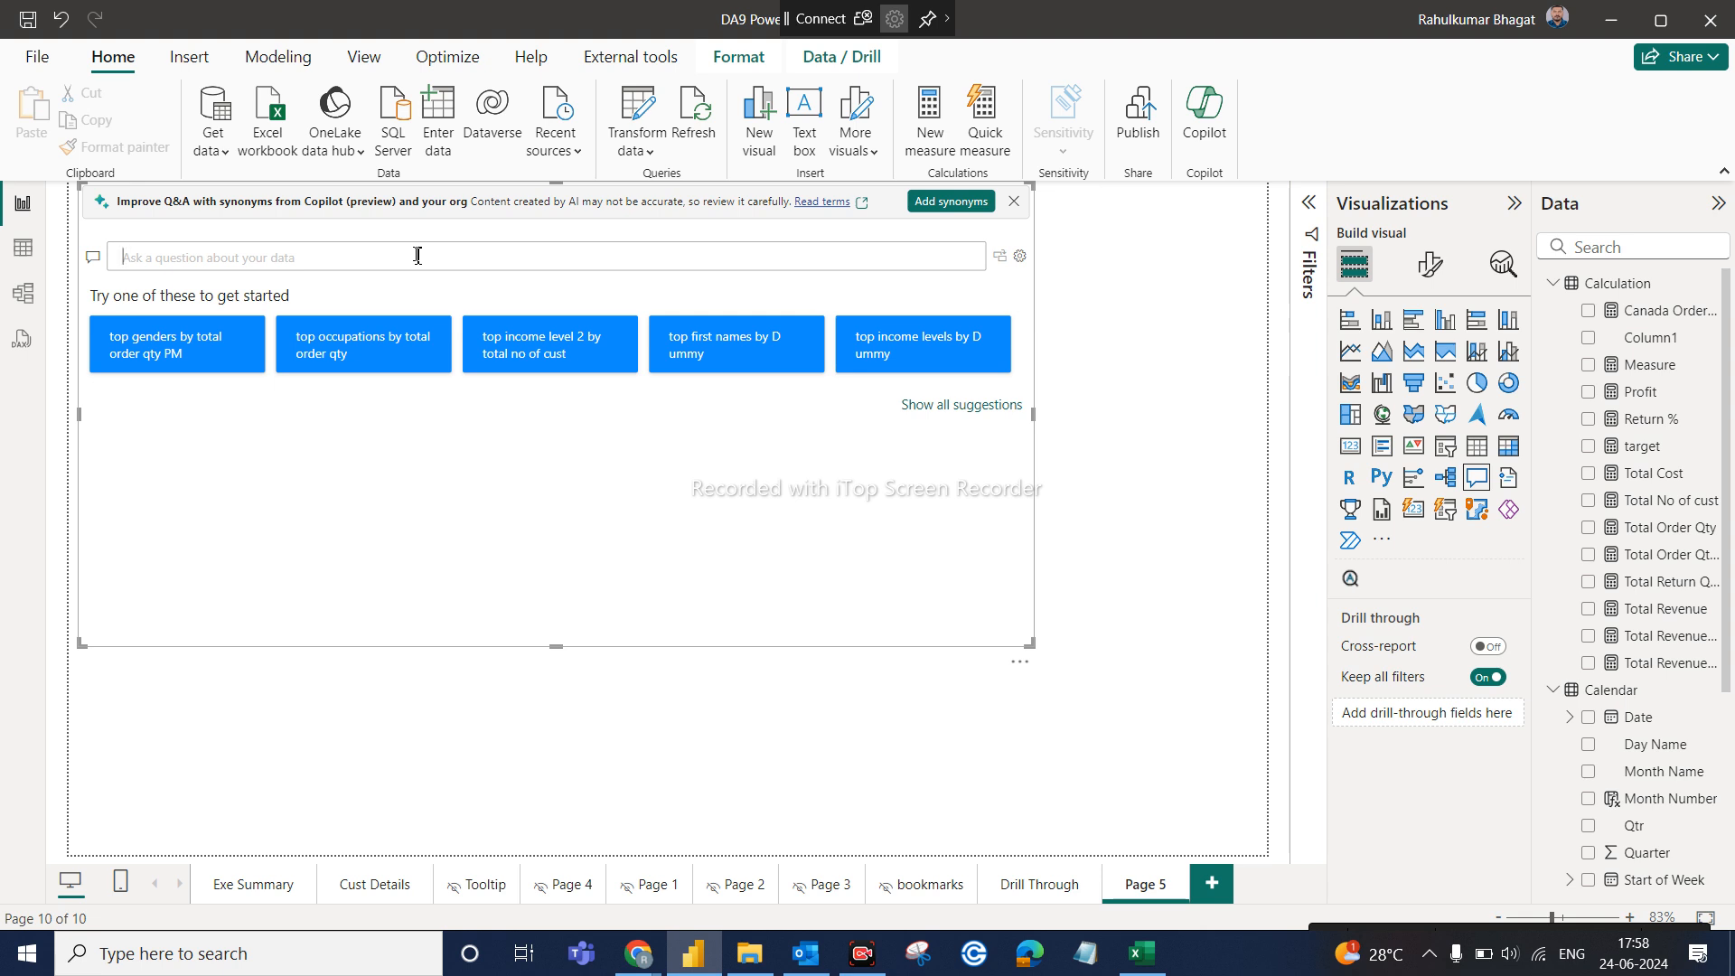
{"action": "type", "text": "hig"}
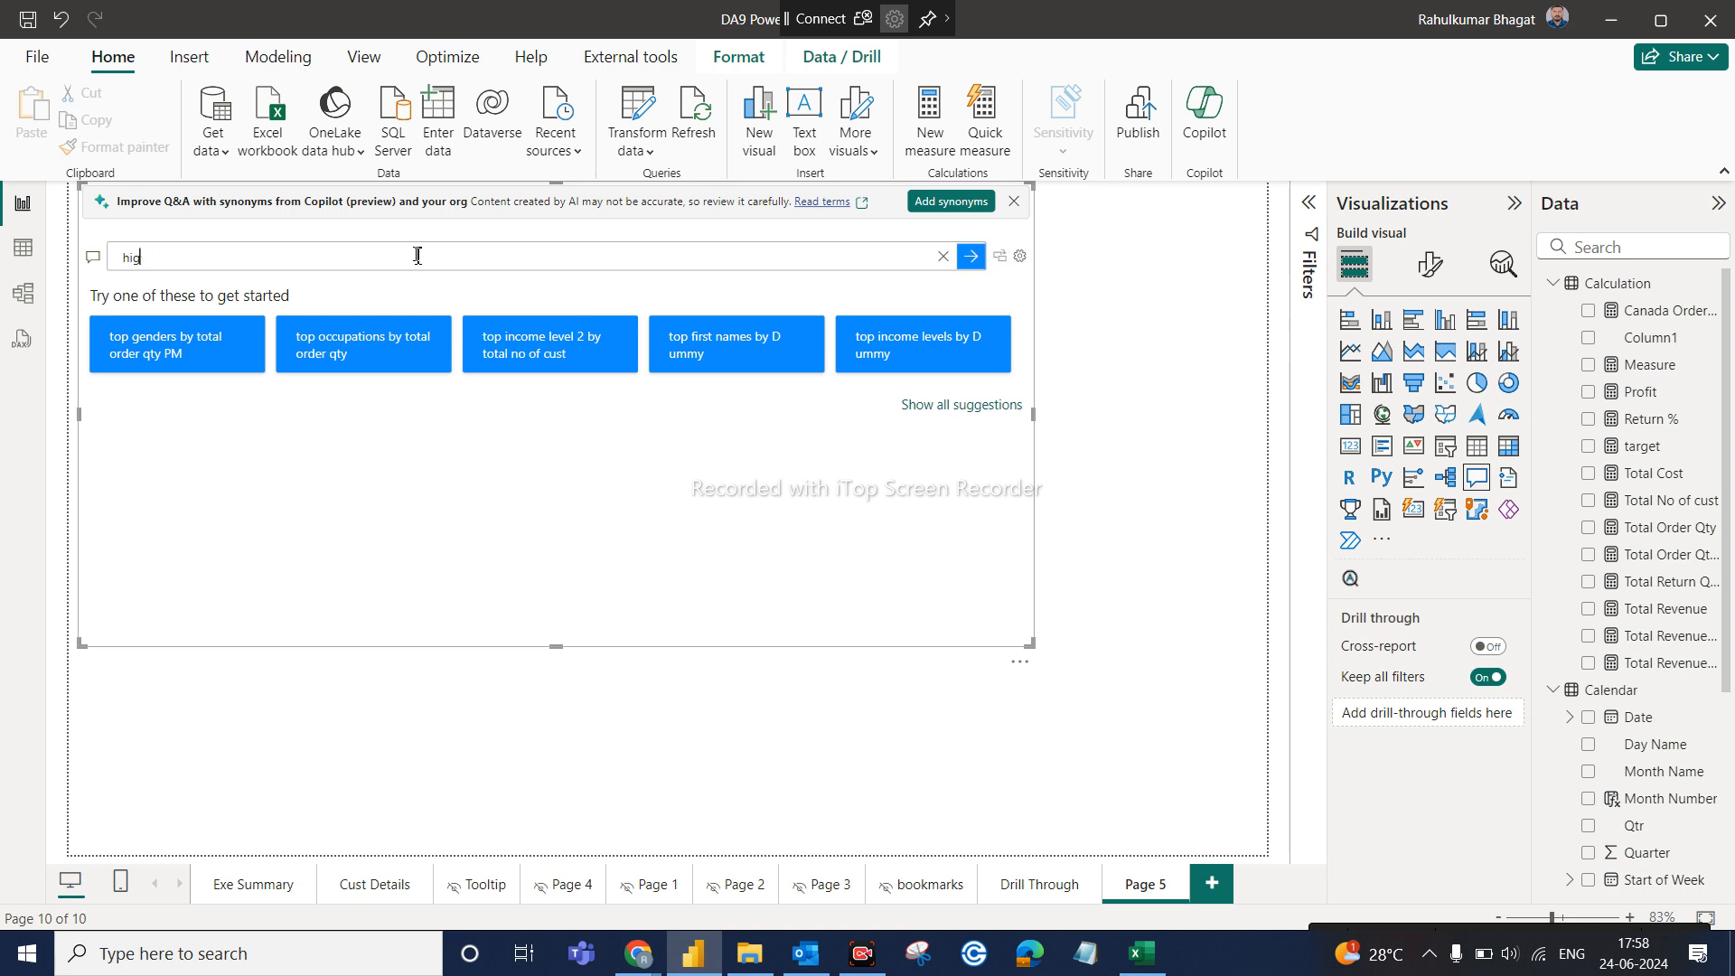
{"action": "type", "text": "tsest"}
{"action": "key", "text": "BackSpace"}
{"action": "key", "text": "BackSpace"}
{"action": "key", "text": "BackSpace"}
{"action": "key", "text": "BackSpace"}
{"action": "key", "text": "BackSpace"}
{"action": "key", "text": "BackSpace"}
{"action": "key", "text": "BackSpace"}
{"action": "key", "text": "BackSpace"}
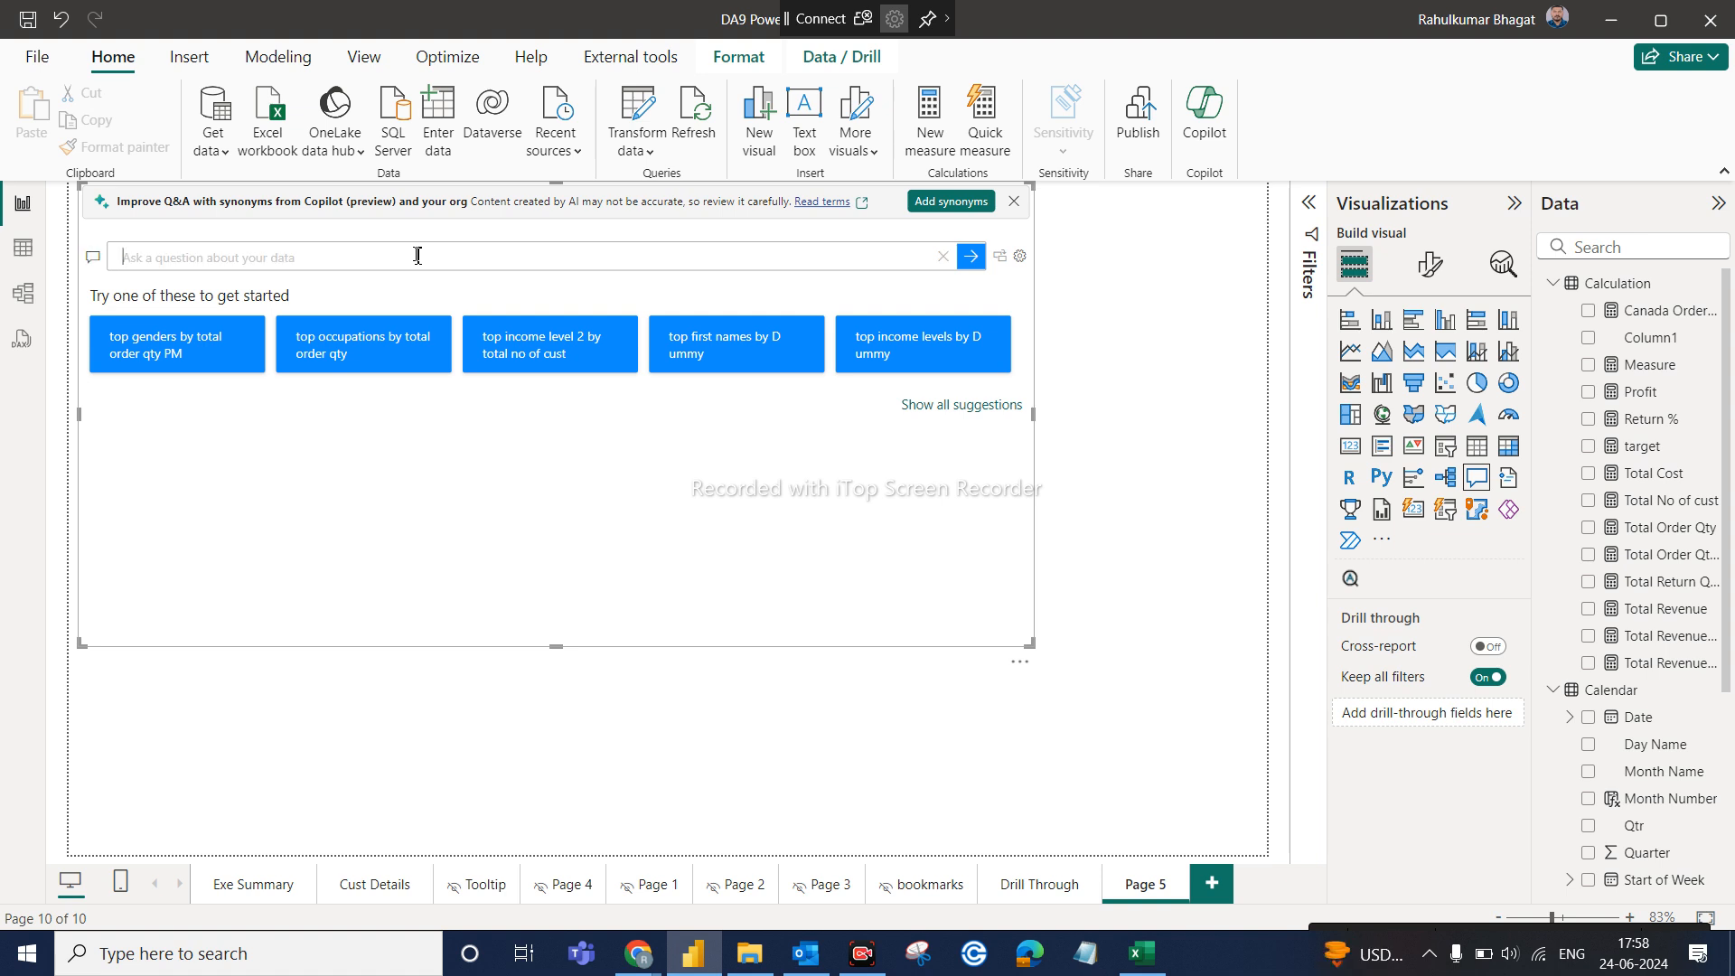
Ask the Q&A visual "which country having highest Total Revenue" and display its answer
{"action": "type", "text": "which county"}
{"action": "key", "text": "BackSpace"}
{"action": "key", "text": "BackSpace"}
{"action": "type", "text": "ry"}
{"action": "type", "text": " havinh"}
{"action": "type", "text": "h "}
{"action": "type", "text": "g "}
{"action": "type", "text": "high"}
{"action": "type", "text": "est "}
{"action": "type", "text": "Total "}
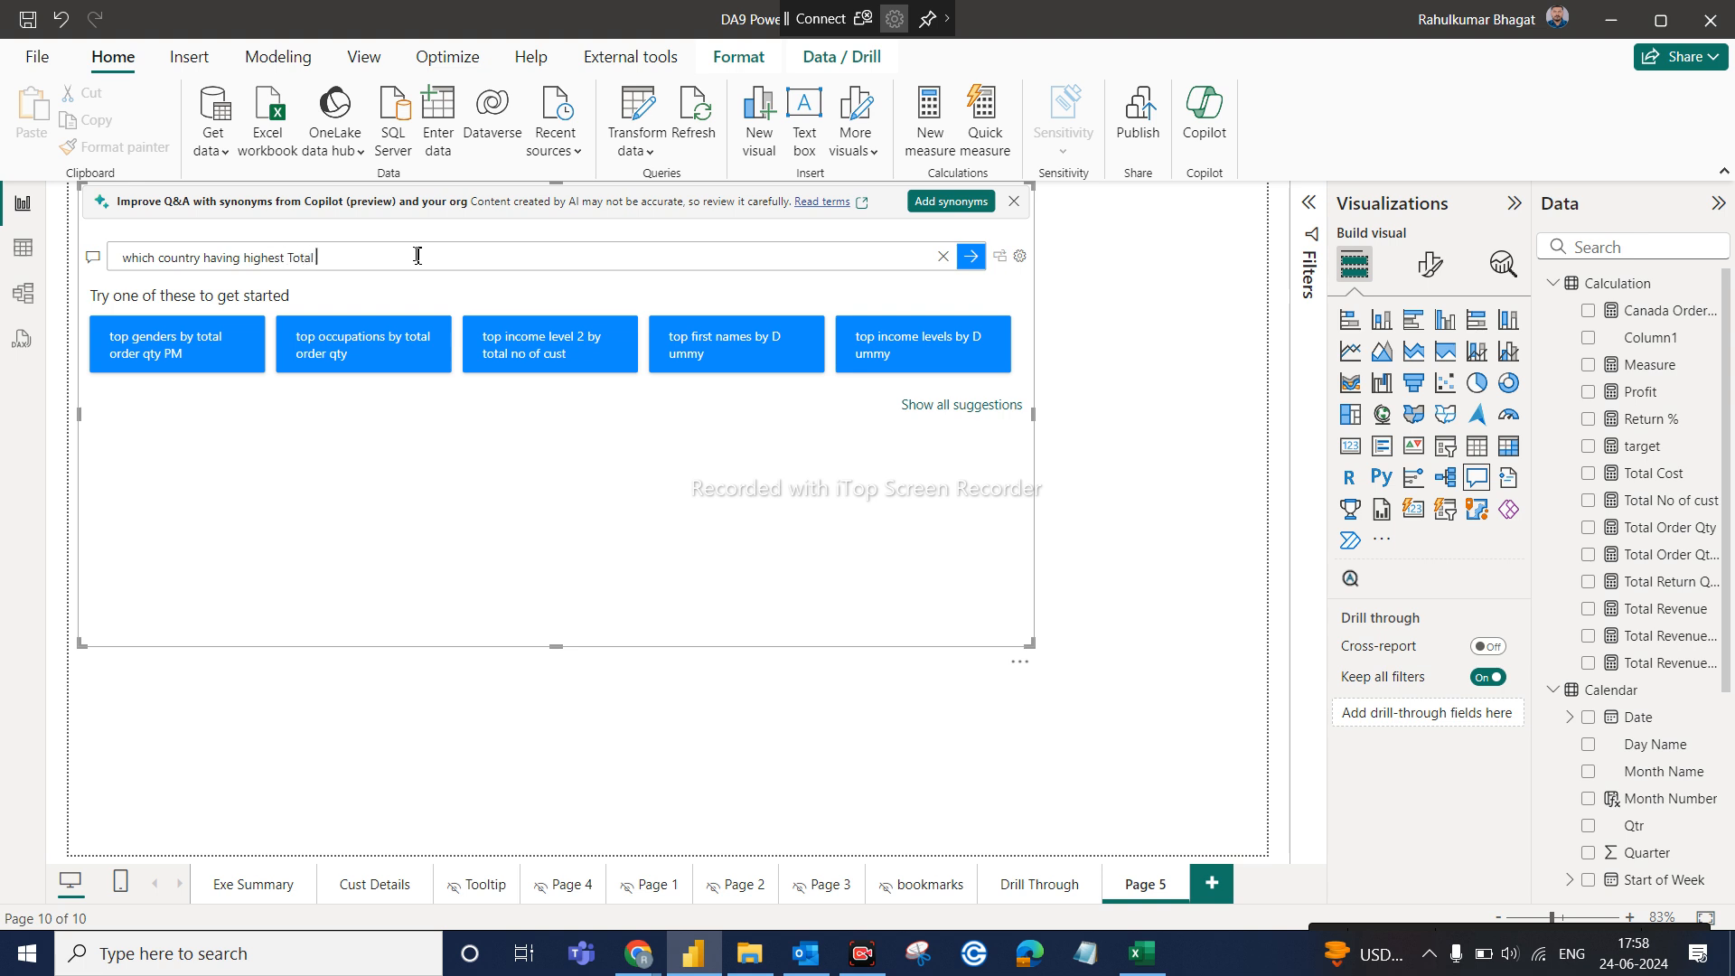
{"action": "type", "text": "Revenue"}
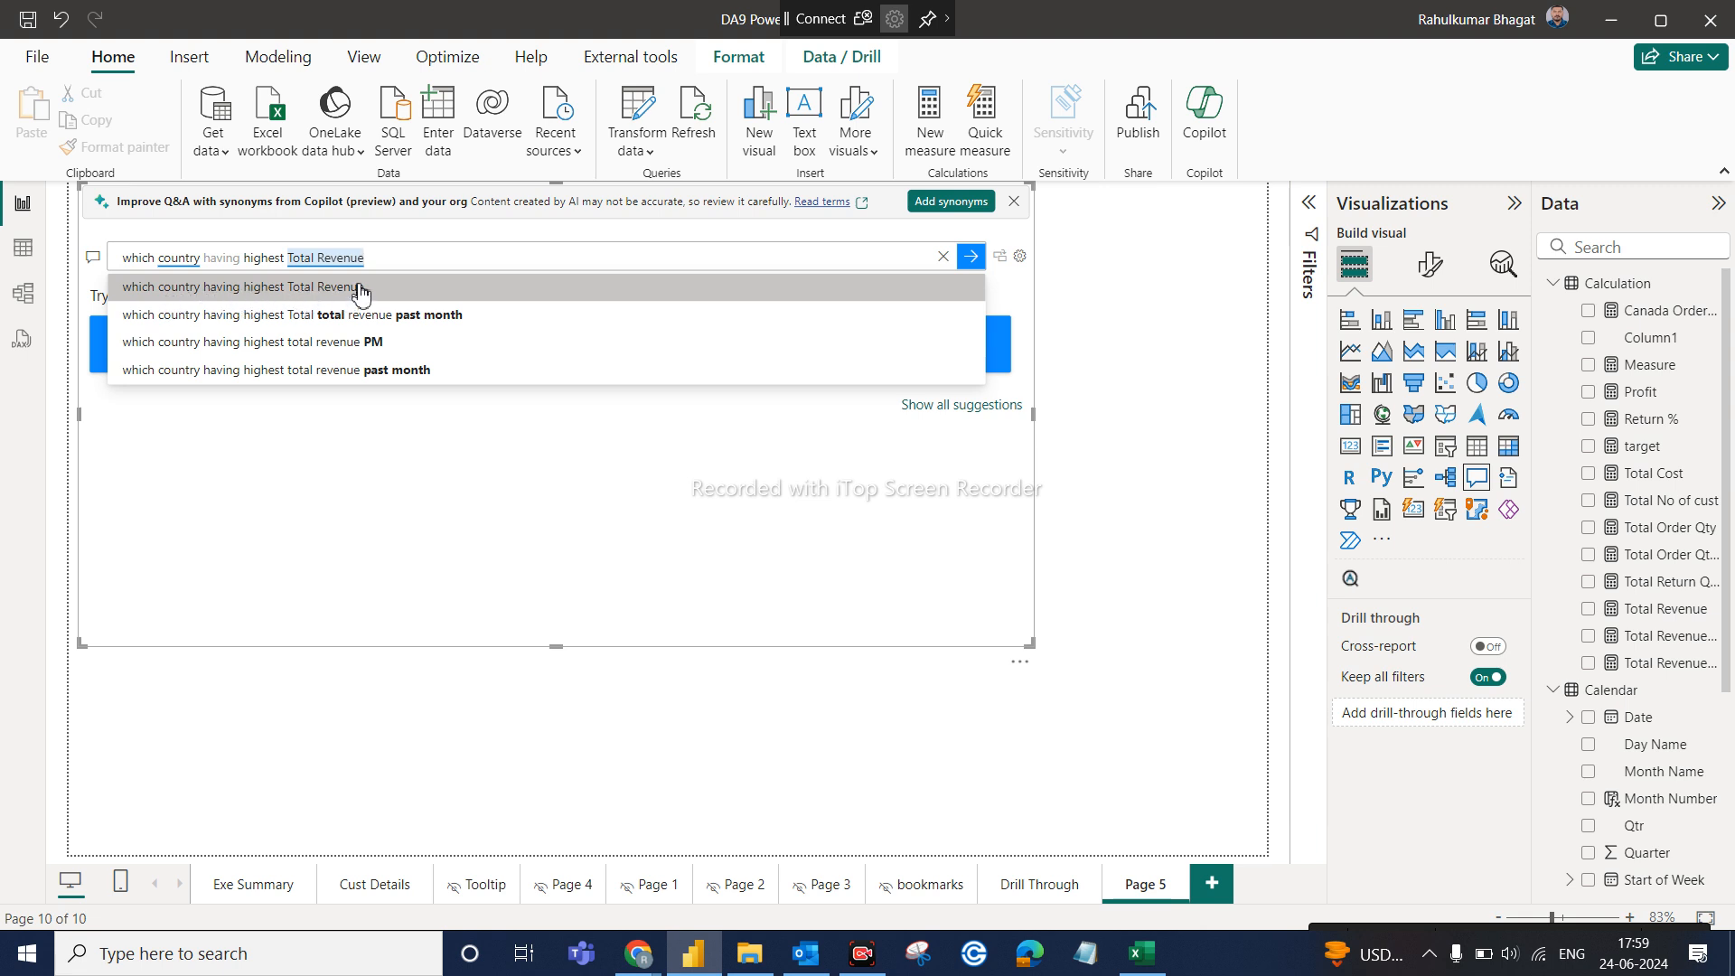
{"action": "left_click", "coordinate": [965, 262]}
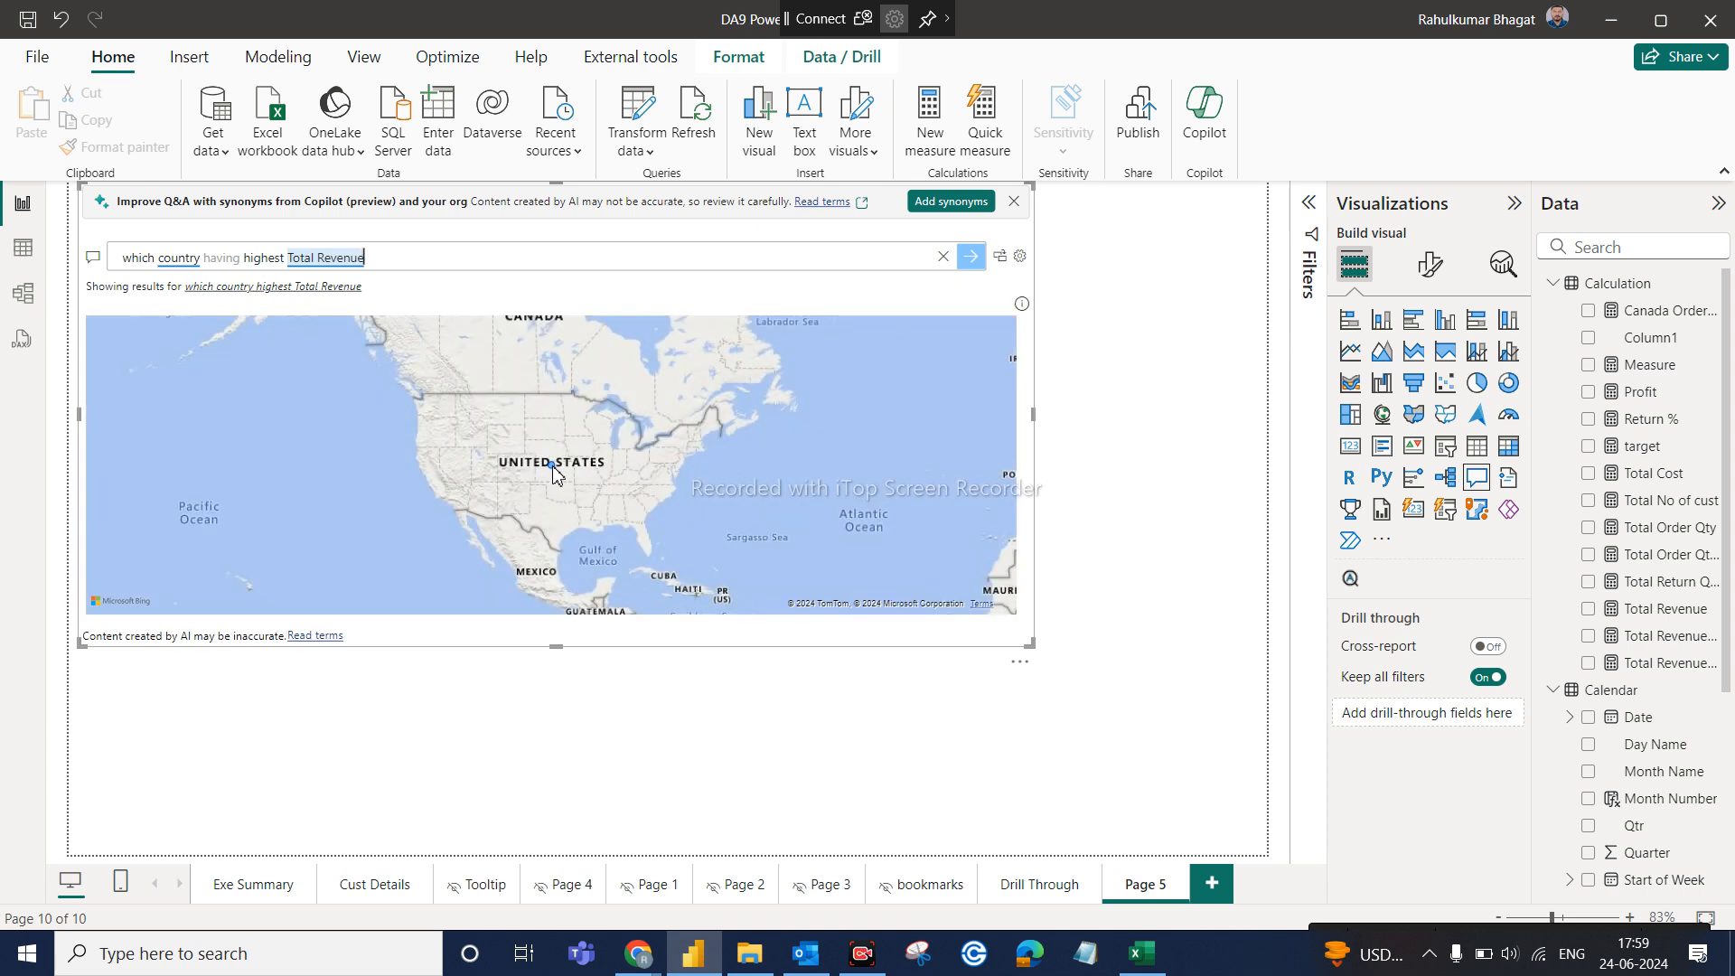
{"action": "mouse_move", "coordinate": [552, 466]}
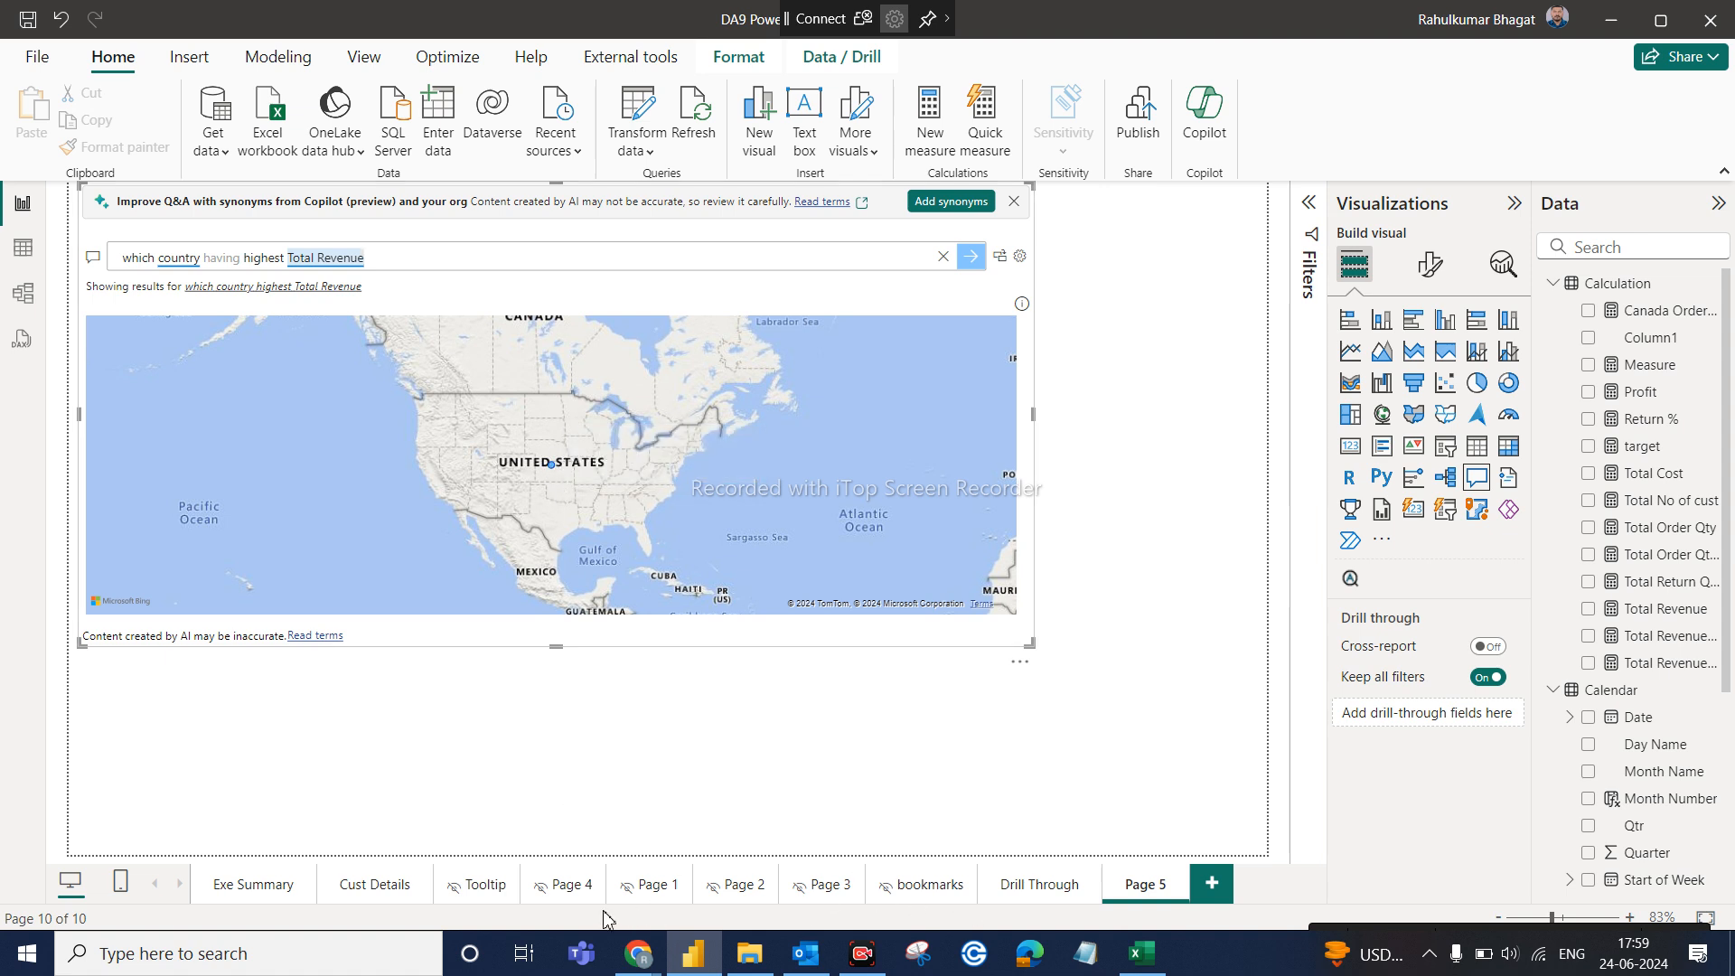
Inspect the United States bubble on the Exe Summary page's revenue and profit map, and return to the question on Page 5
{"action": "left_click", "coordinate": [267, 885]}
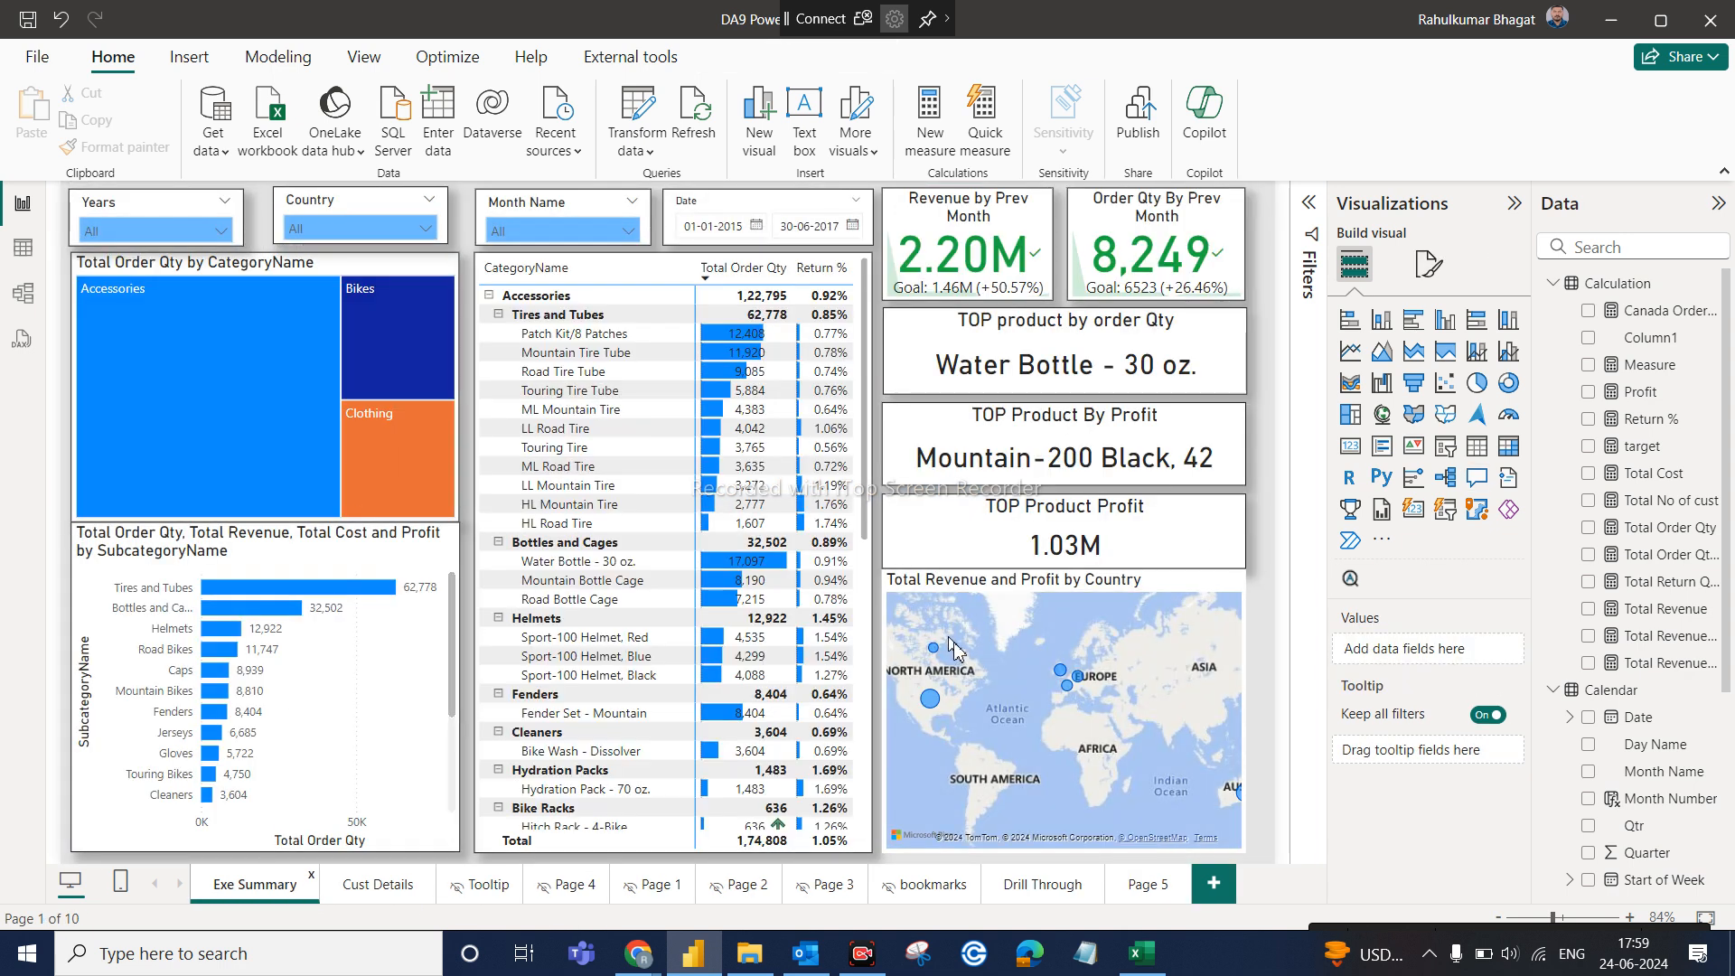
{"action": "mouse_move", "coordinate": [931, 708]}
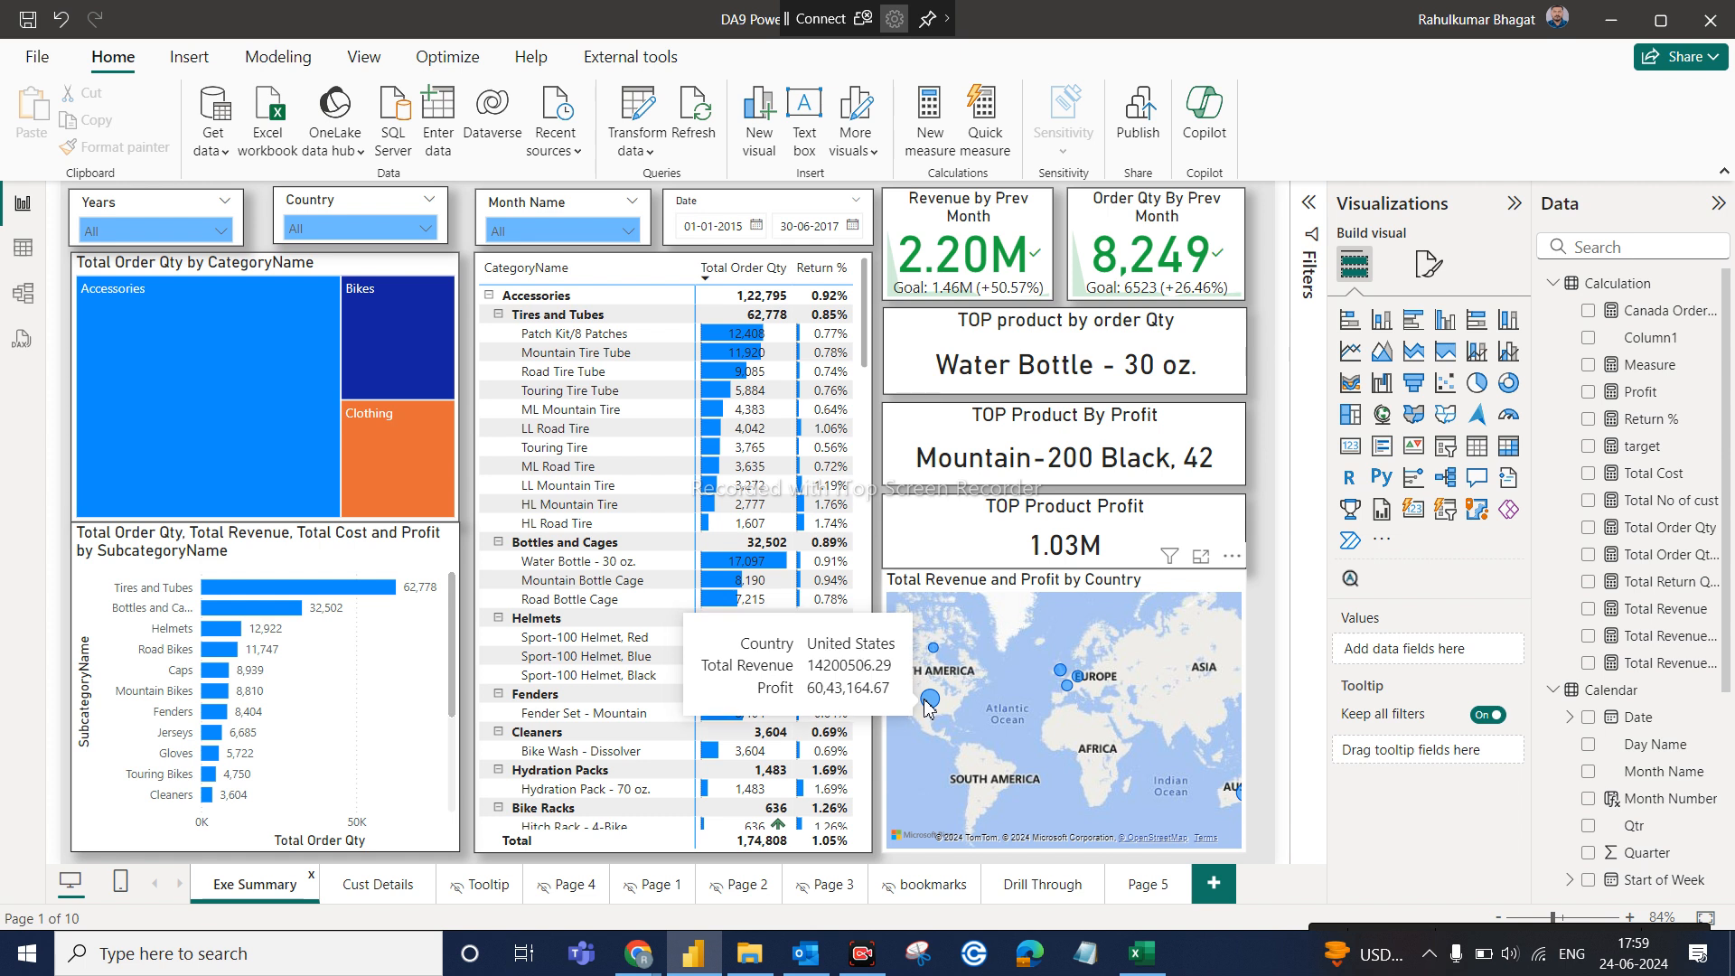
{"action": "left_click", "coordinate": [1139, 883]}
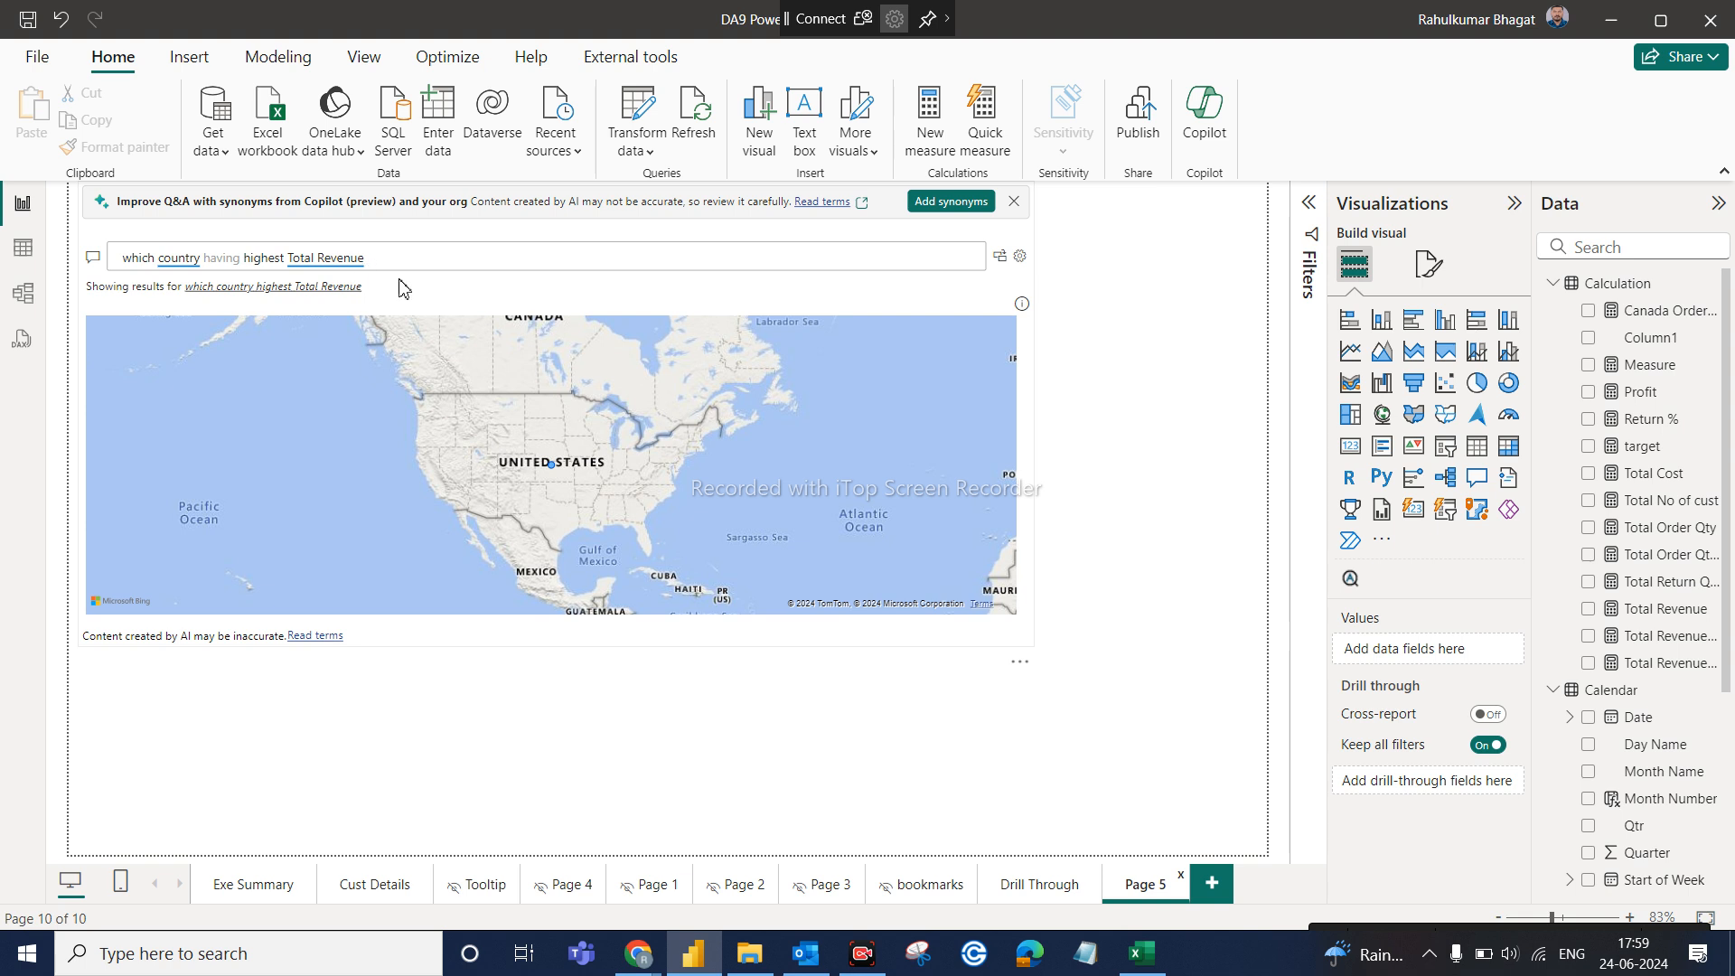
{"action": "left_click", "coordinate": [420, 261]}
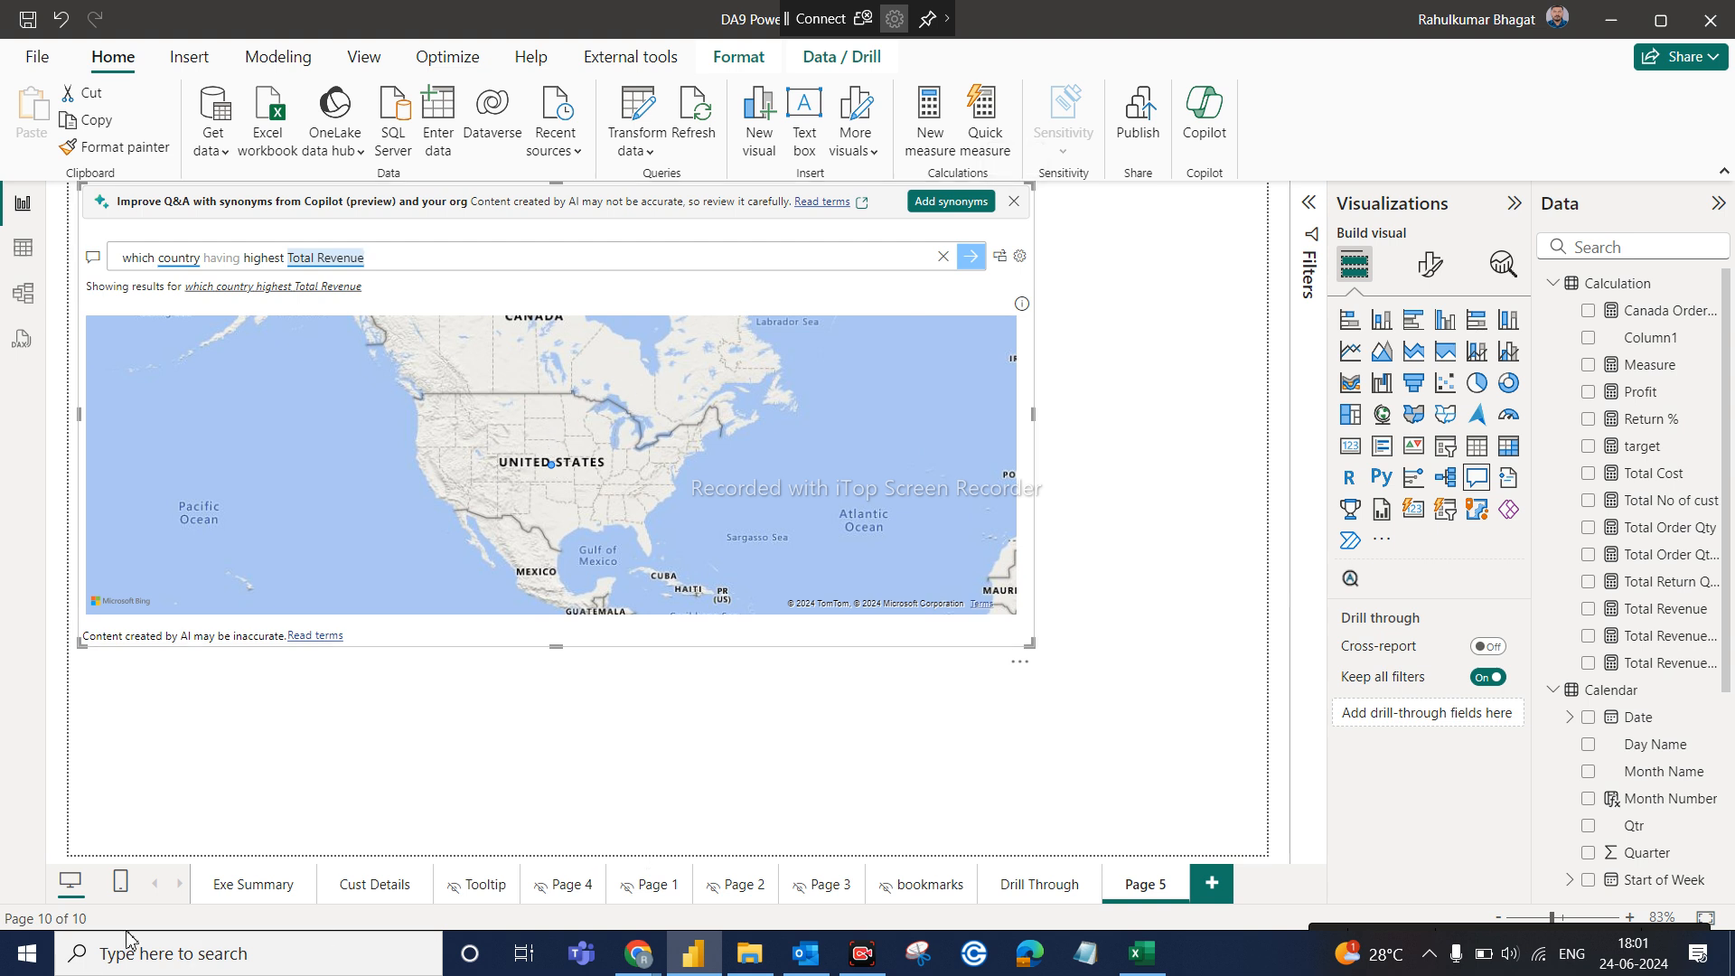
Revisit the Exe Summary page briefly, and delete the Q&A visual from Page 5
{"action": "left_click", "coordinate": [273, 893]}
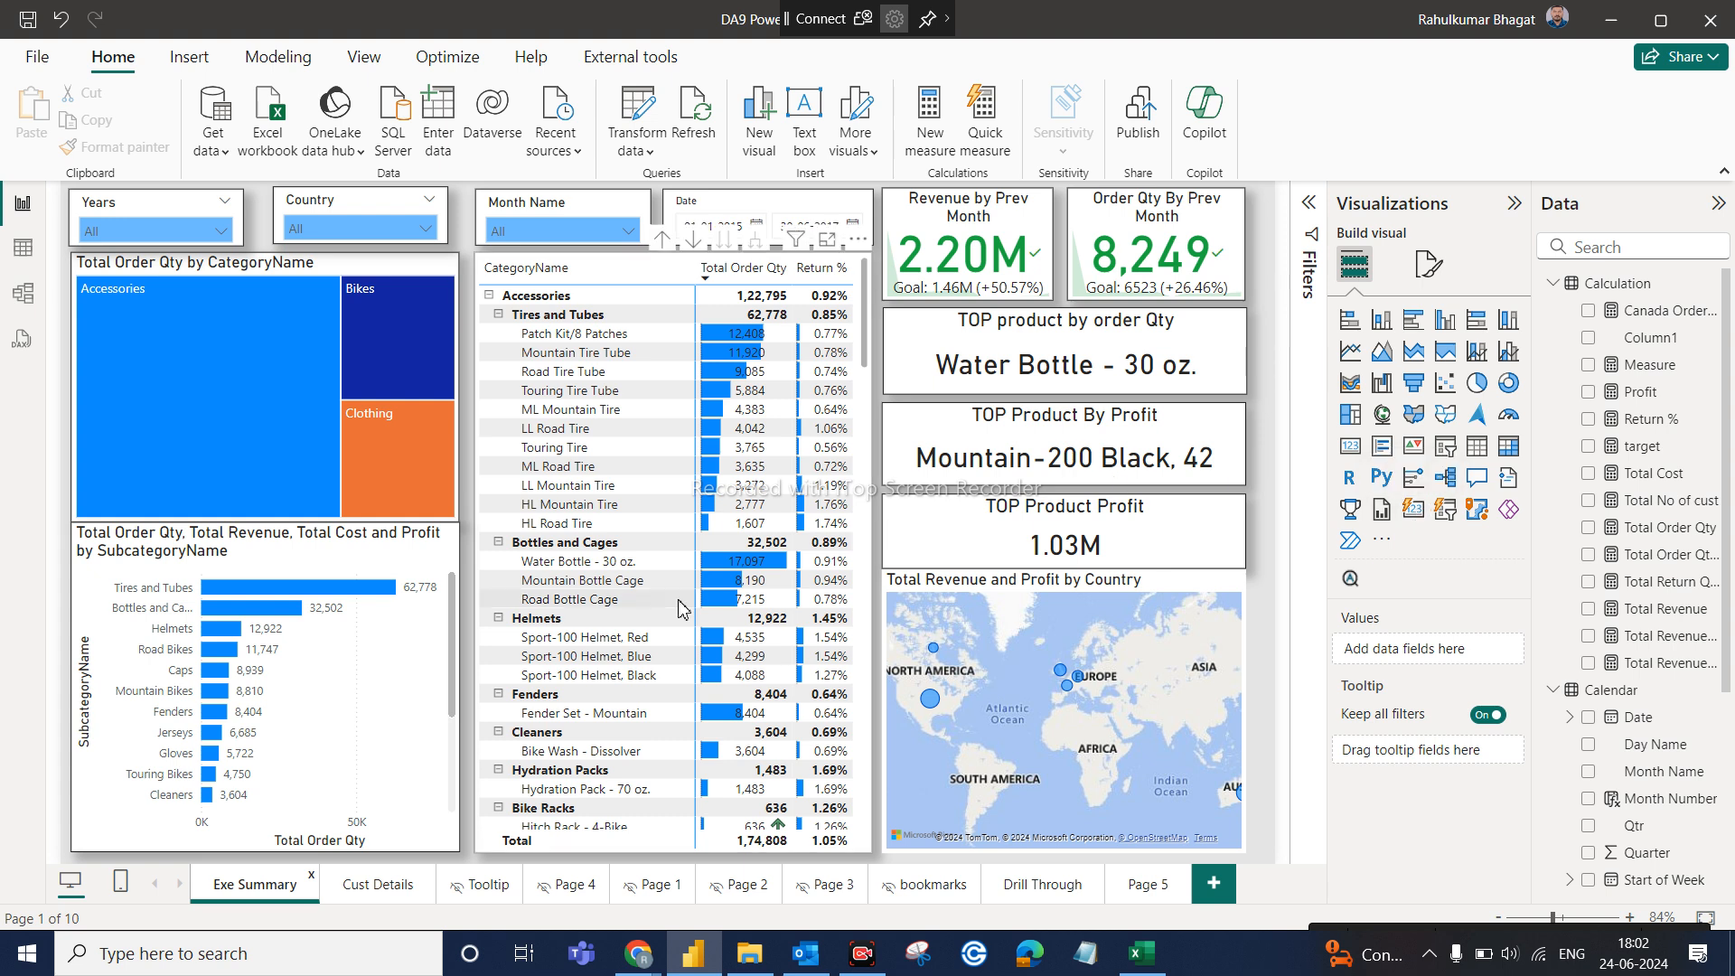
{"action": "left_click", "coordinate": [1146, 885]}
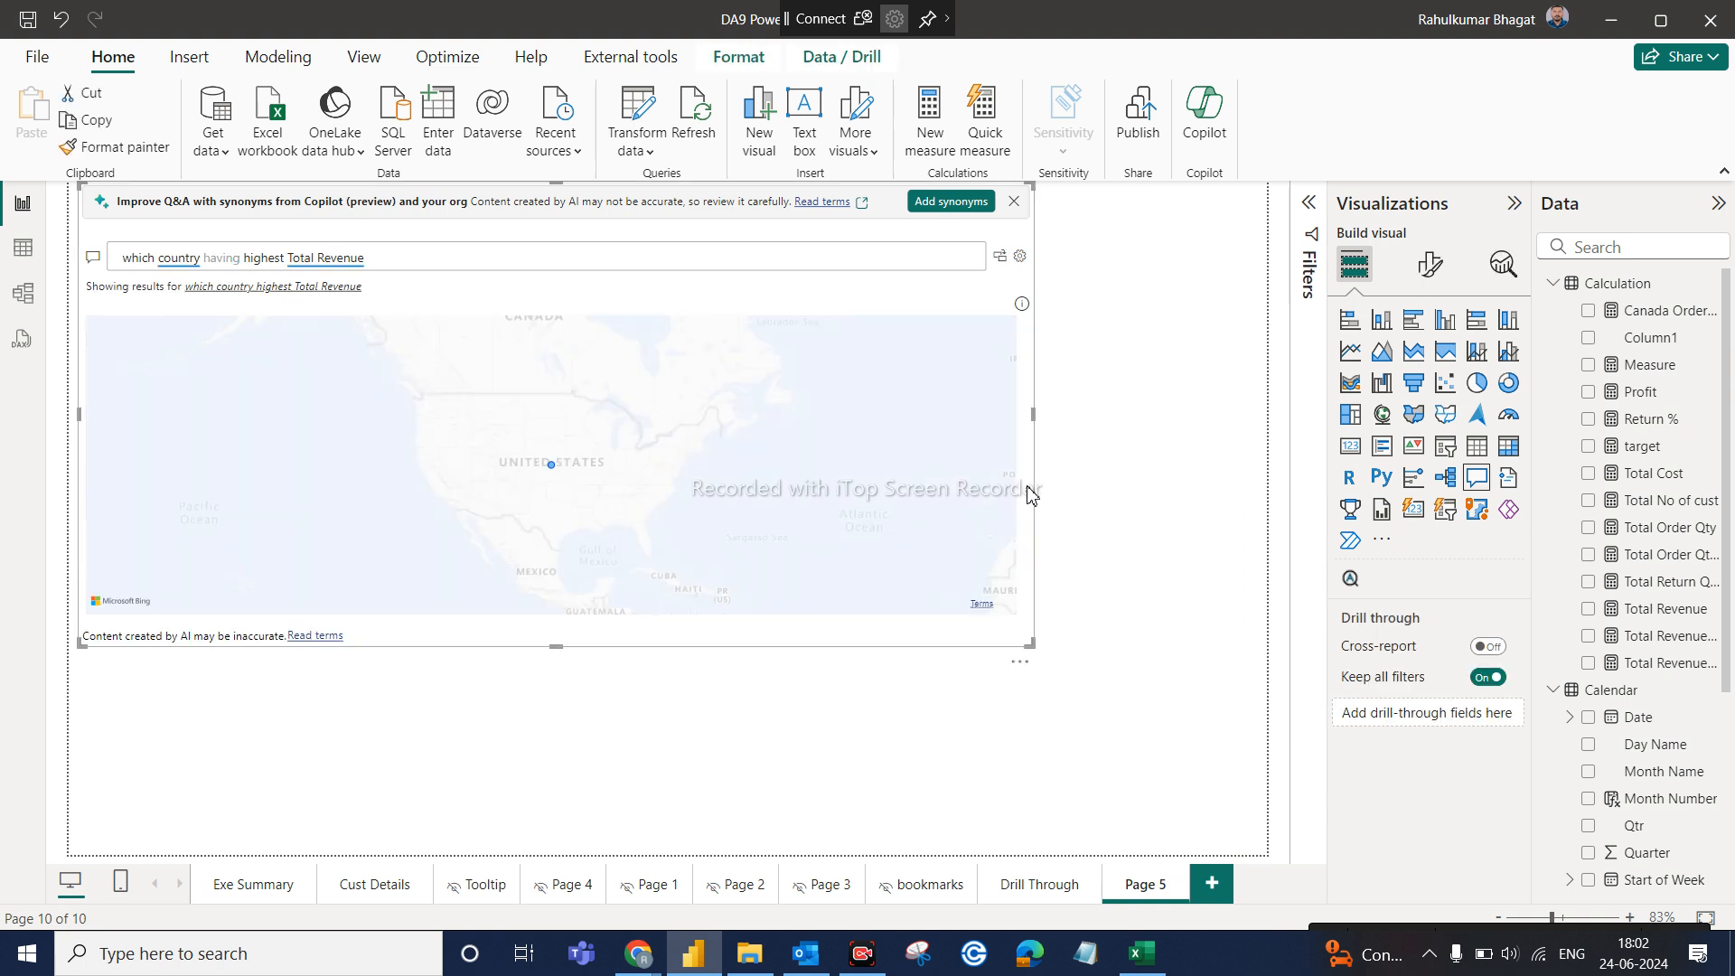
{"action": "key", "text": "Delete"}
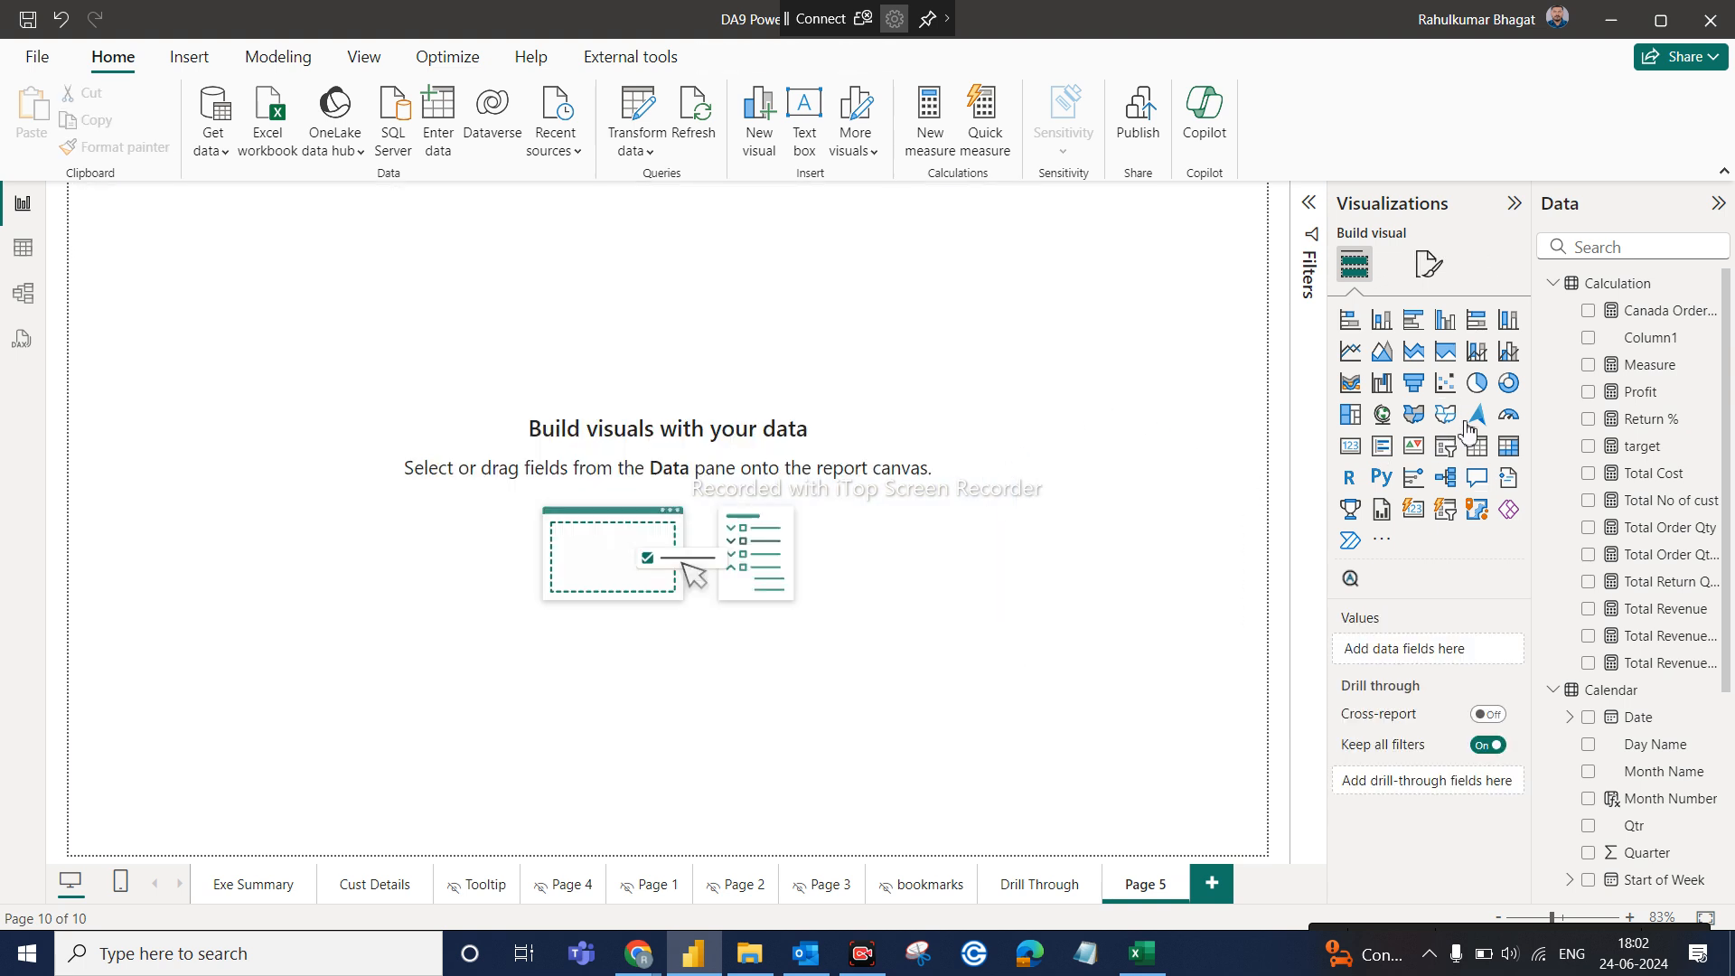
Add a slicer on the Calendar table's Year field to Page 5, move it inward from the corner and shorten it
{"action": "left_click", "coordinate": [1456, 455]}
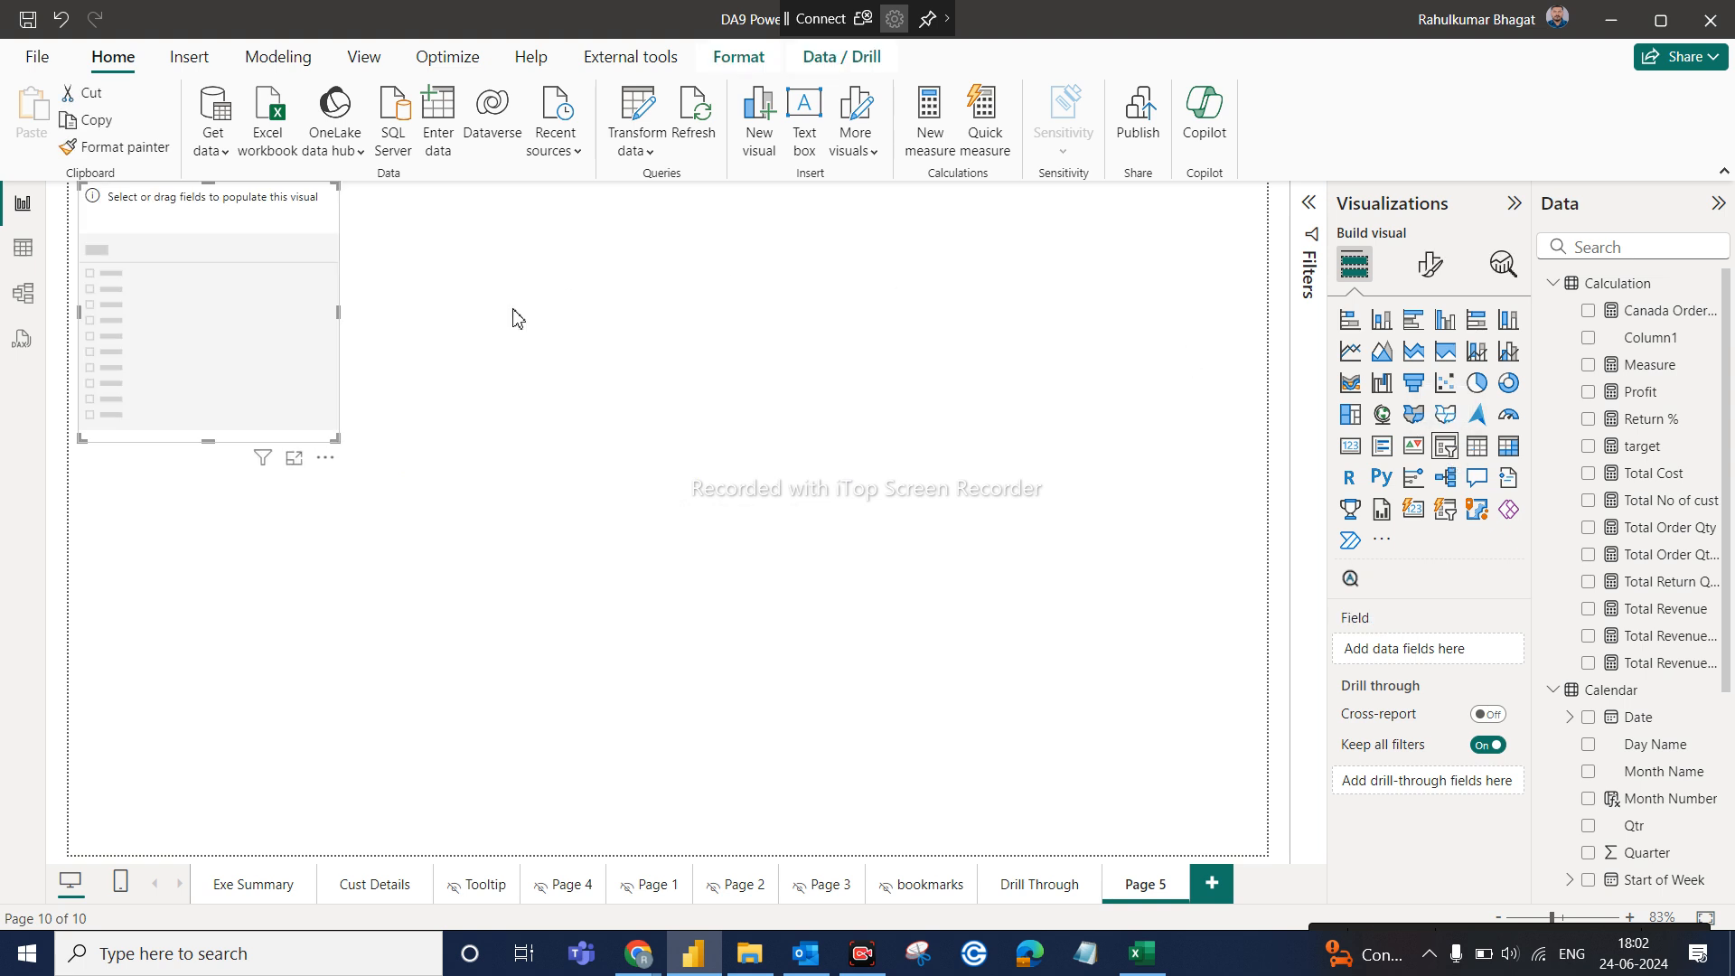
{"action": "left_click_drag", "start_coordinate": [255, 217], "coordinate": [414, 338]}
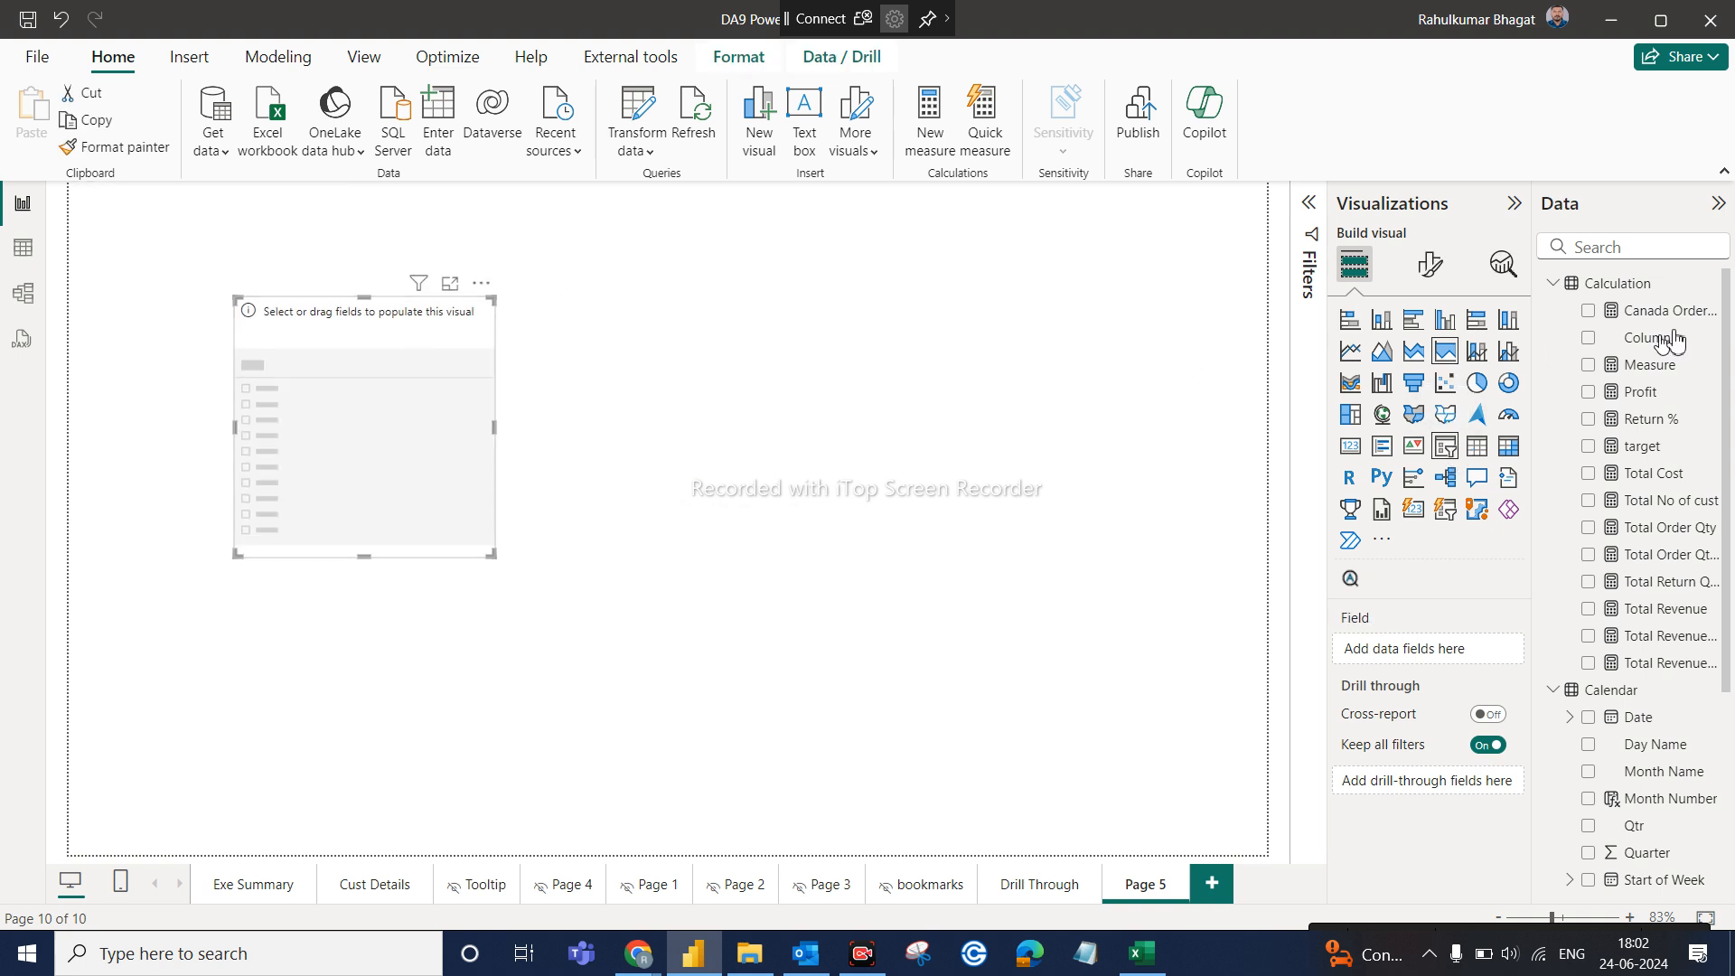
{"action": "left_click", "coordinate": [1553, 284]}
{"action": "left_click_drag", "start_coordinate": [1626, 526], "coordinate": [1464, 649]}
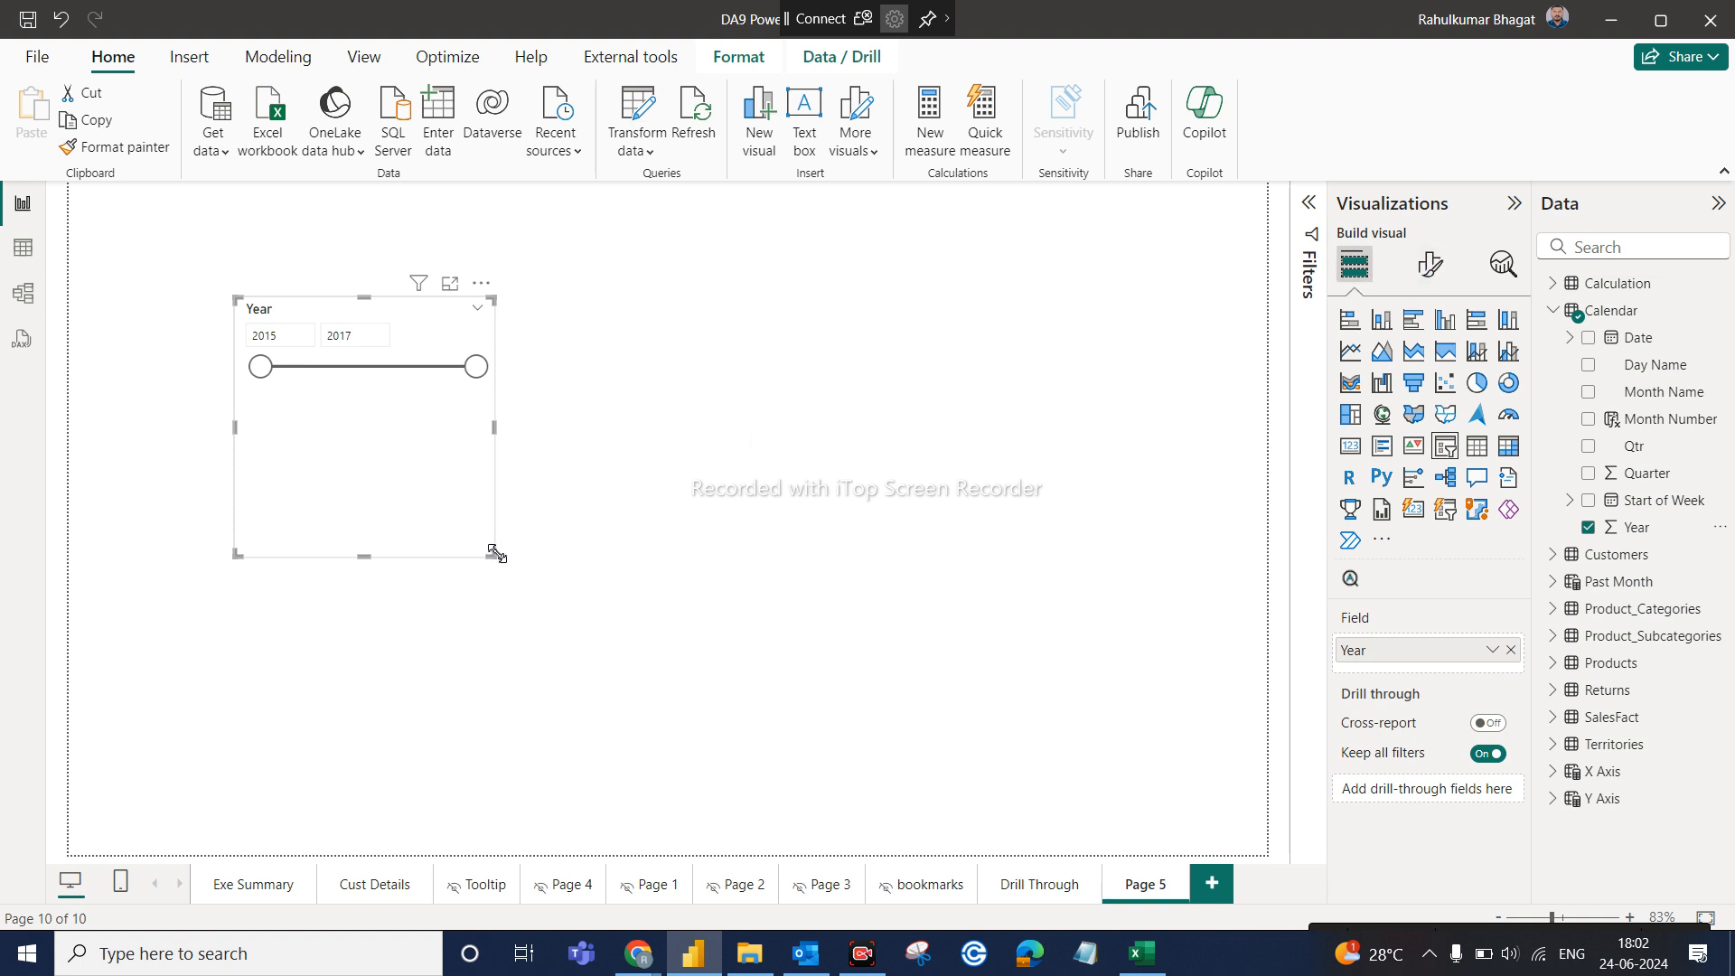
{"action": "left_click_drag", "start_coordinate": [490, 553], "coordinate": [506, 443]}
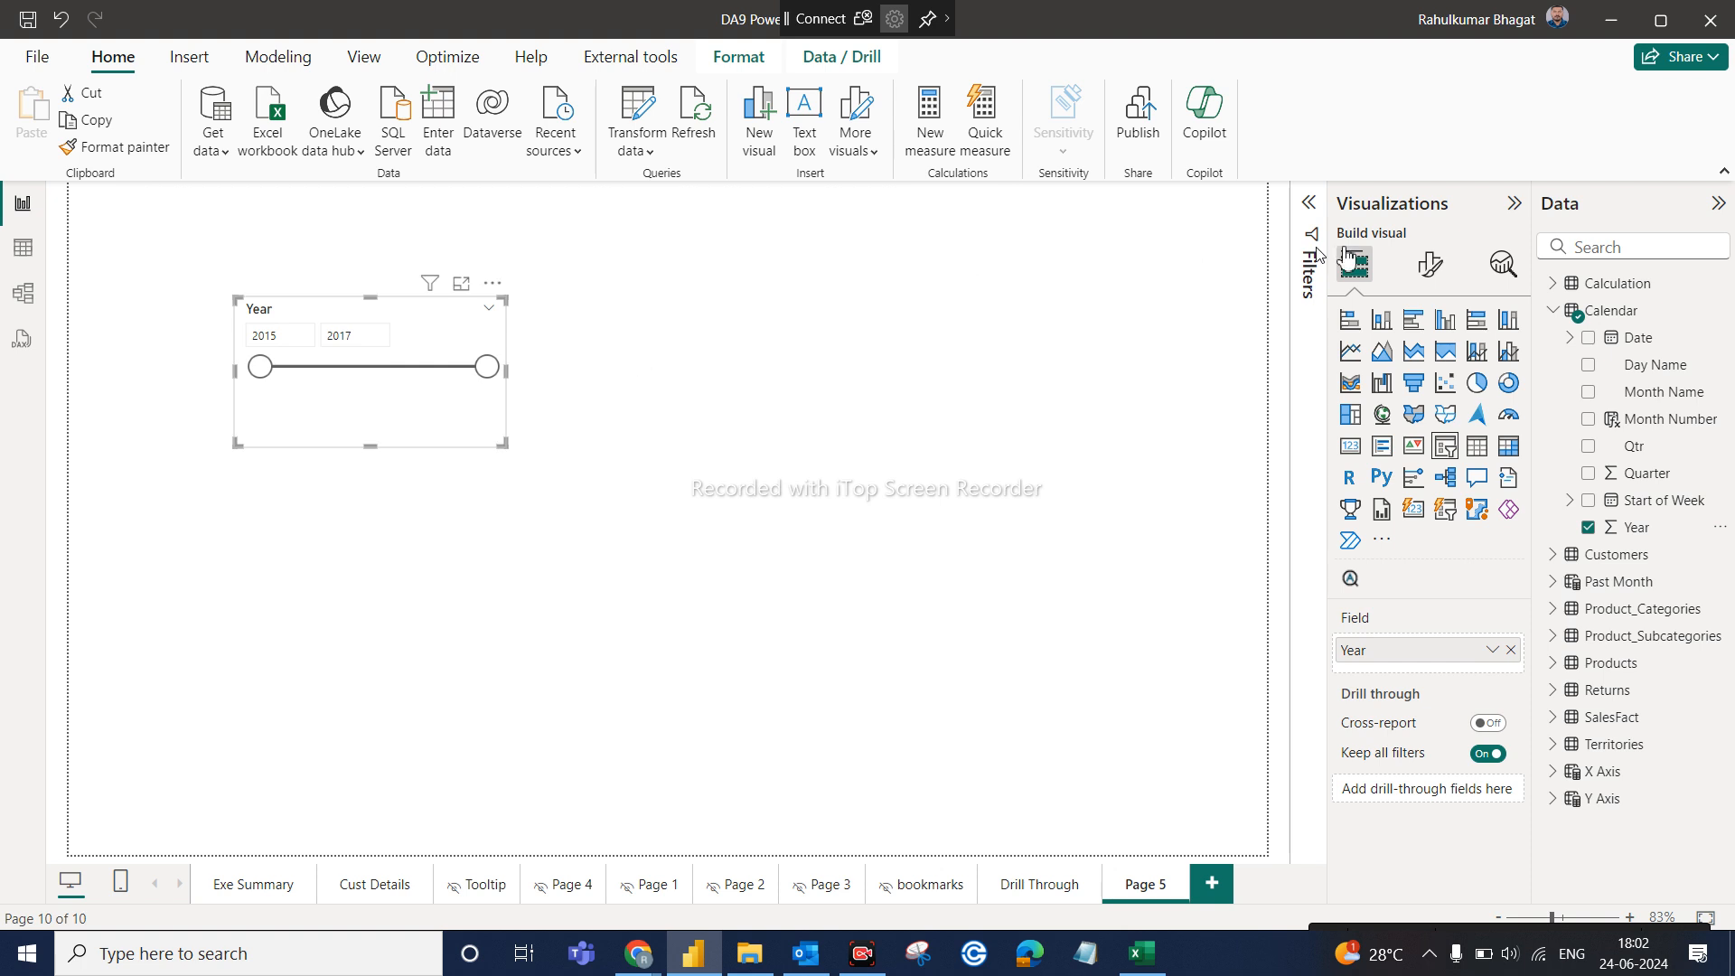
Set the Year slicer's style to Vertical list and resize it to a narrower, taller box
{"action": "left_click", "coordinate": [1426, 265]}
{"action": "left_click", "coordinate": [1380, 419]}
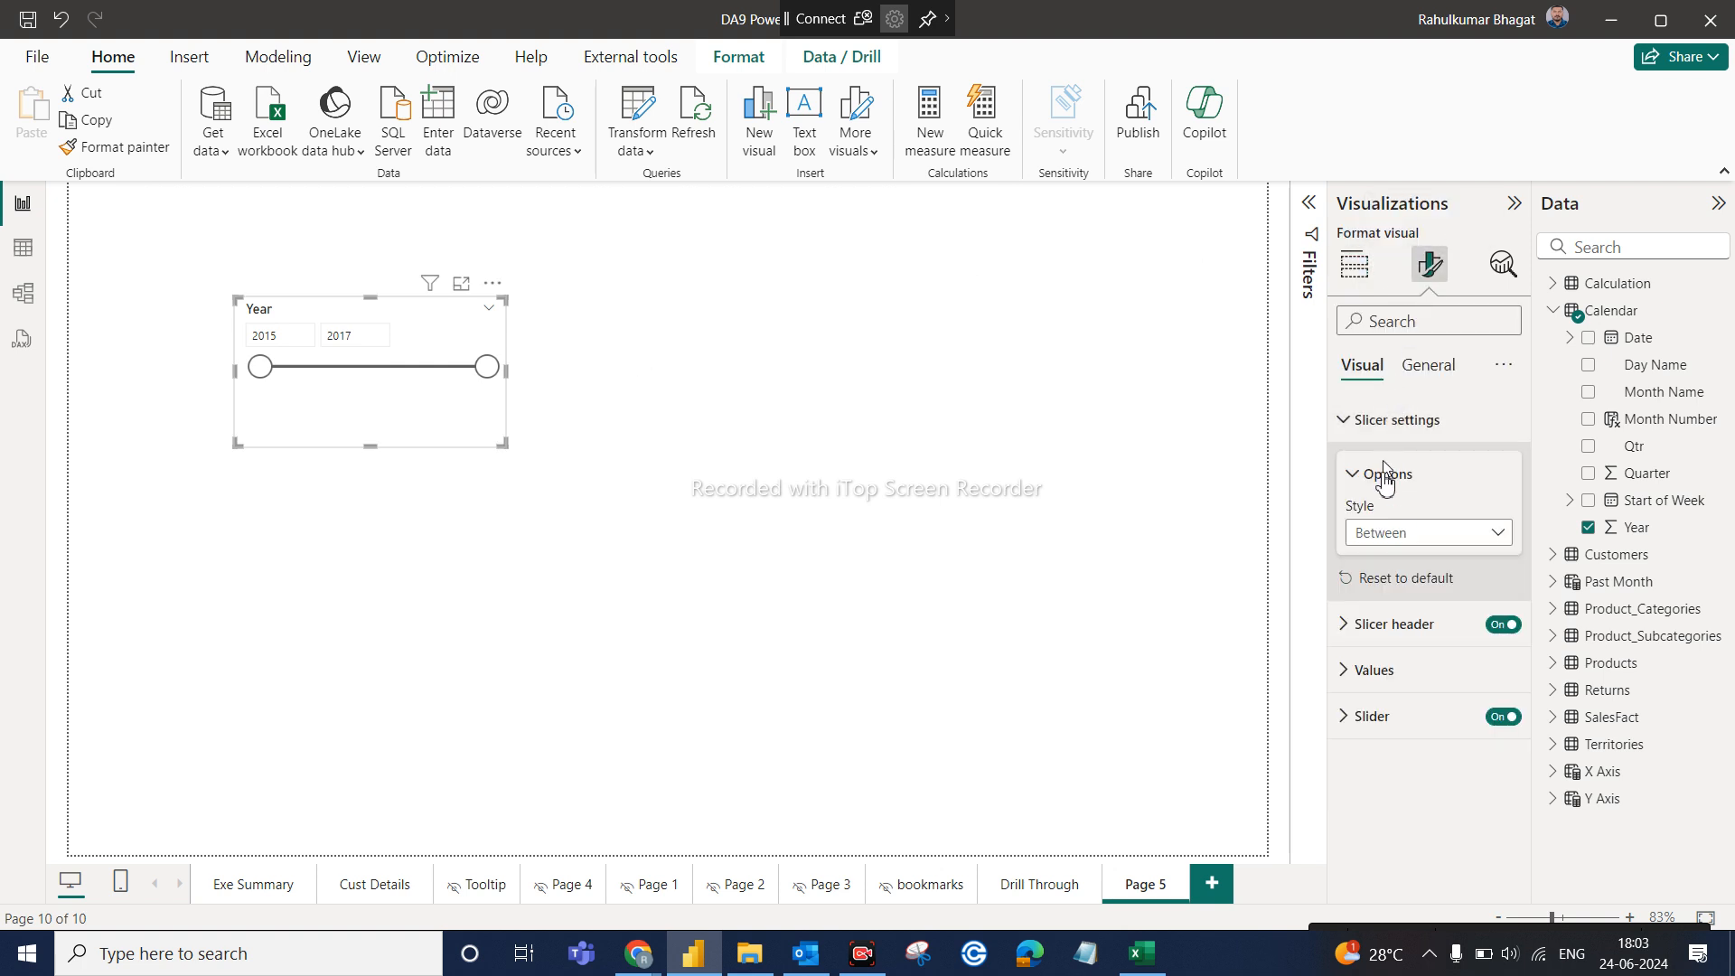
{"action": "left_click", "coordinate": [1377, 534]}
{"action": "left_click", "coordinate": [1383, 567]}
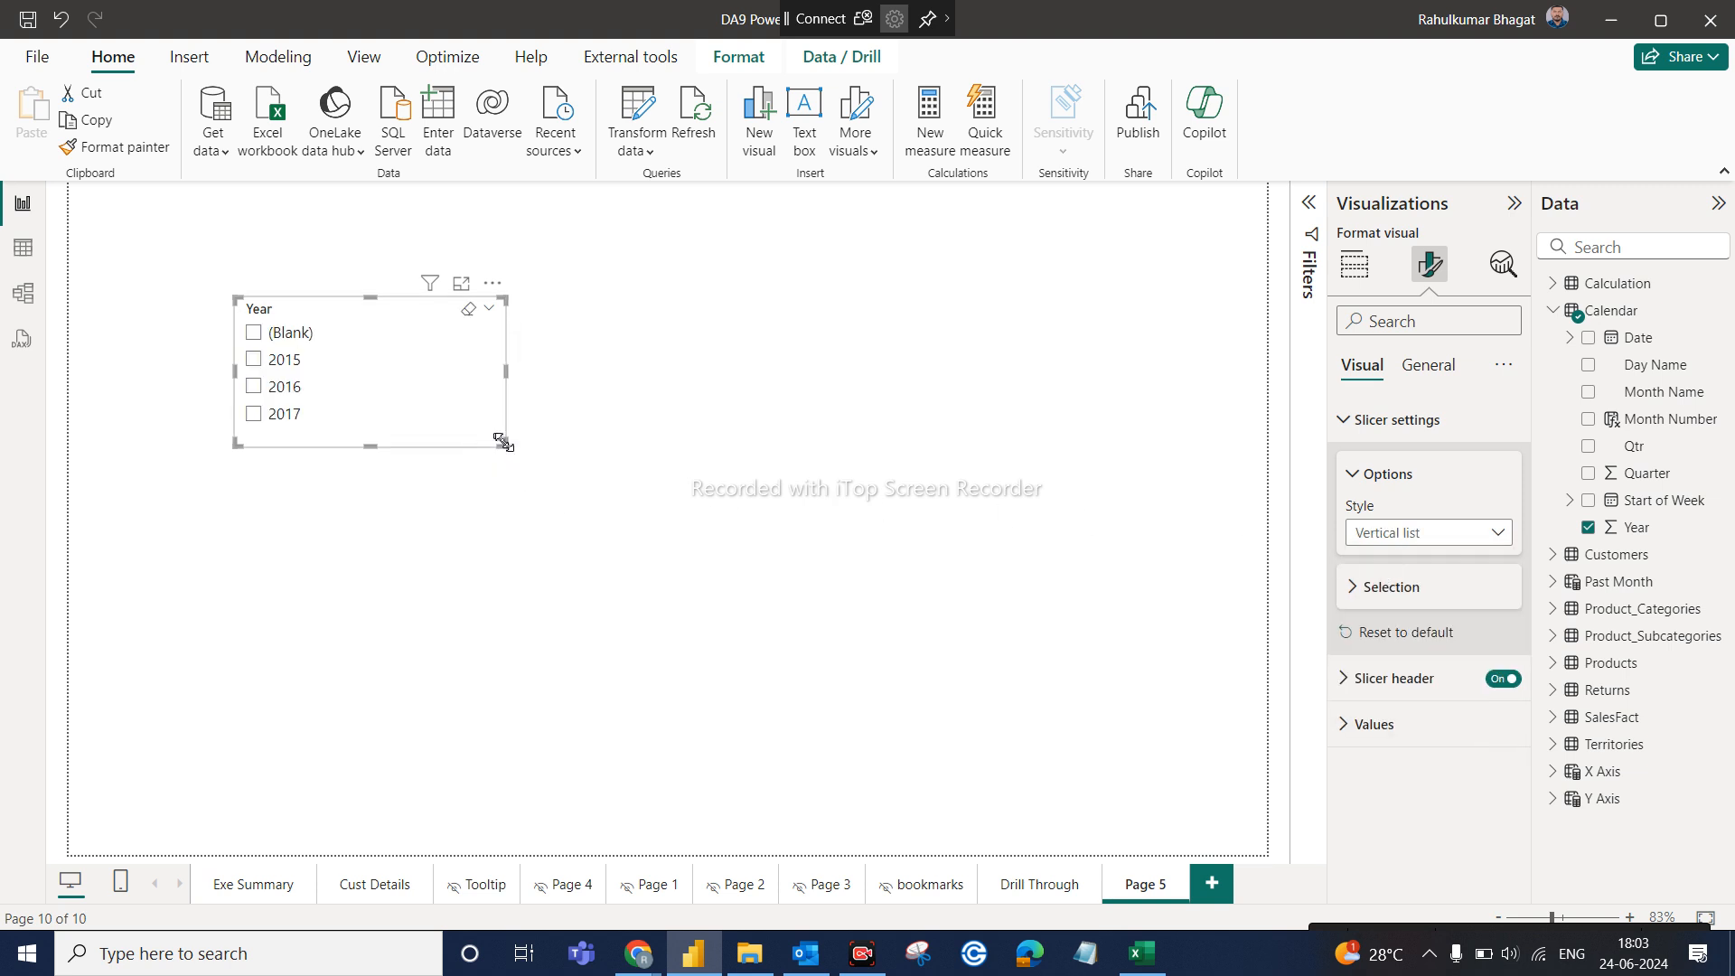
{"action": "left_click_drag", "start_coordinate": [503, 446], "coordinate": [349, 493]}
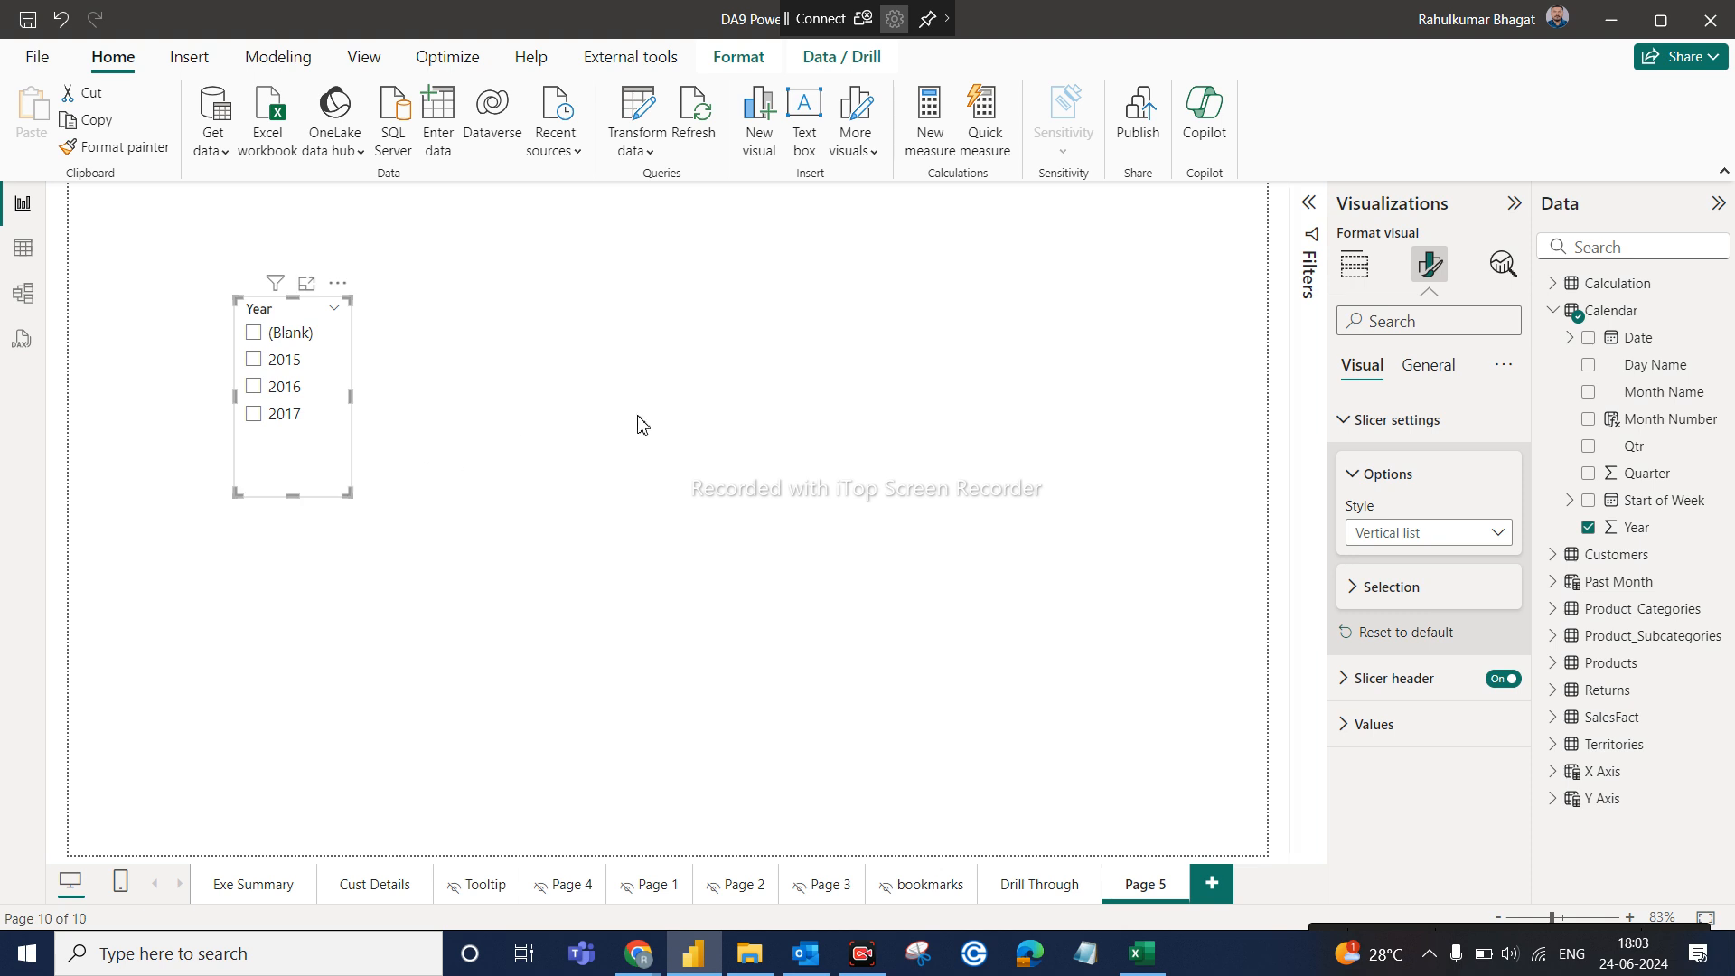
{"action": "left_click", "coordinate": [640, 423]}
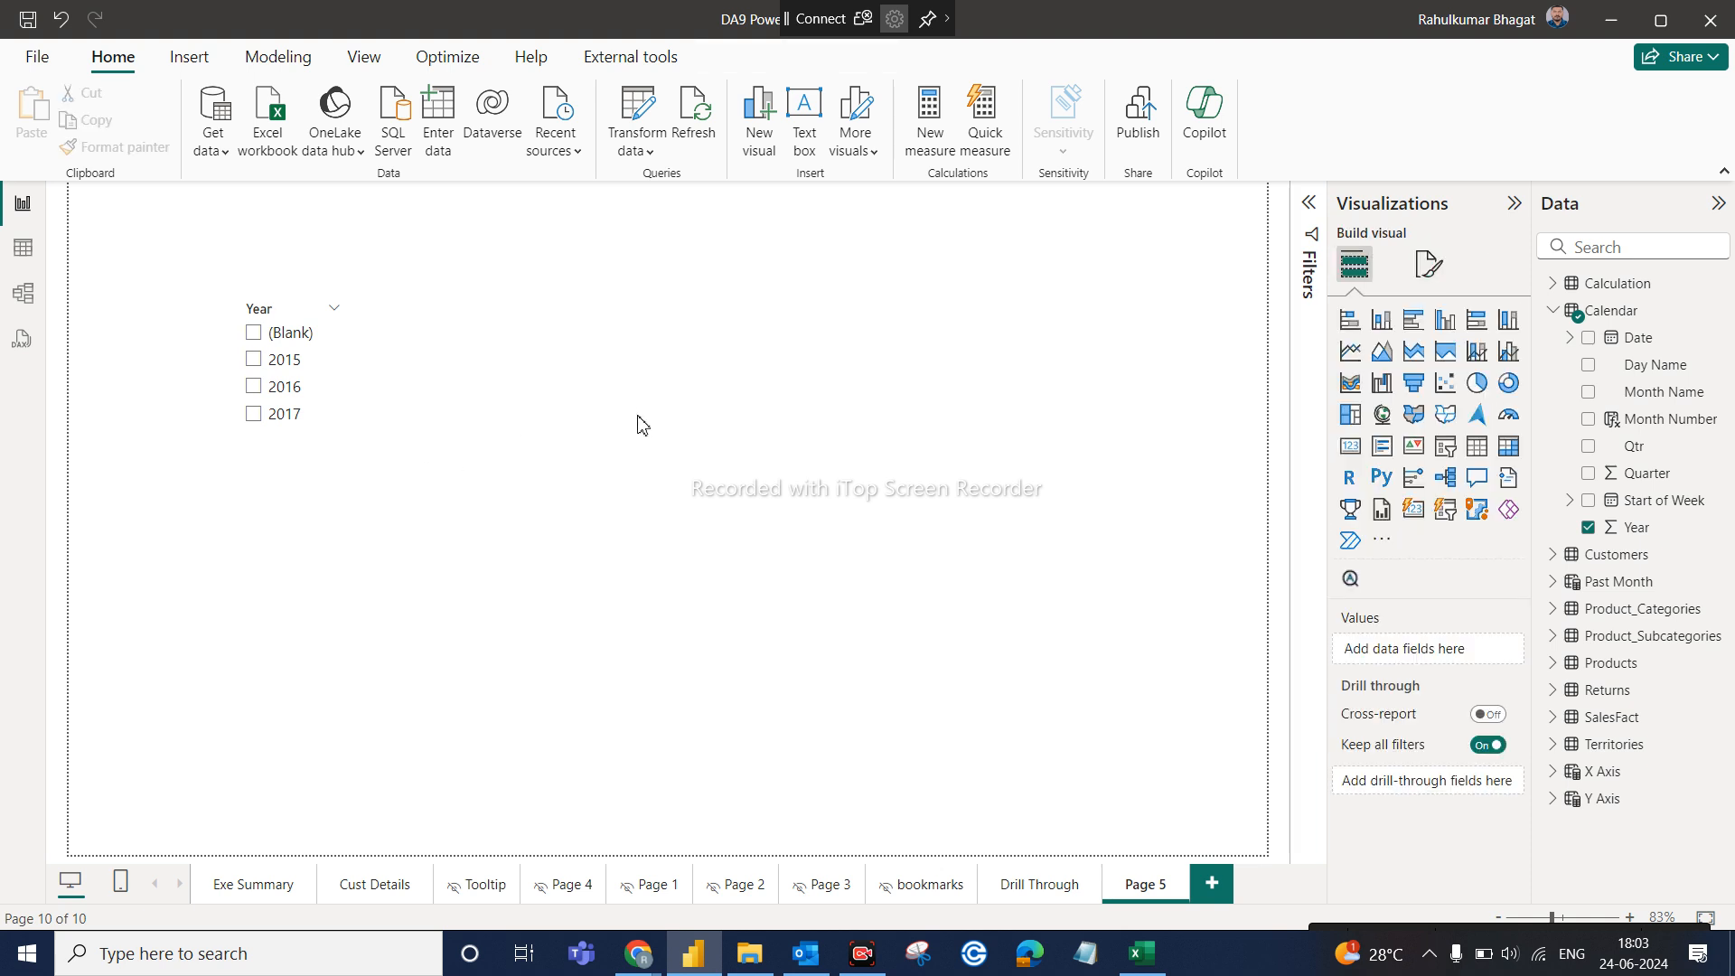
Add a button slicer on the Calendar table's Year field beside the list slicer, and widen it to the page's edge
{"action": "left_click", "coordinate": [1445, 508]}
{"action": "left_click_drag", "start_coordinate": [351, 703], "coordinate": [829, 365]}
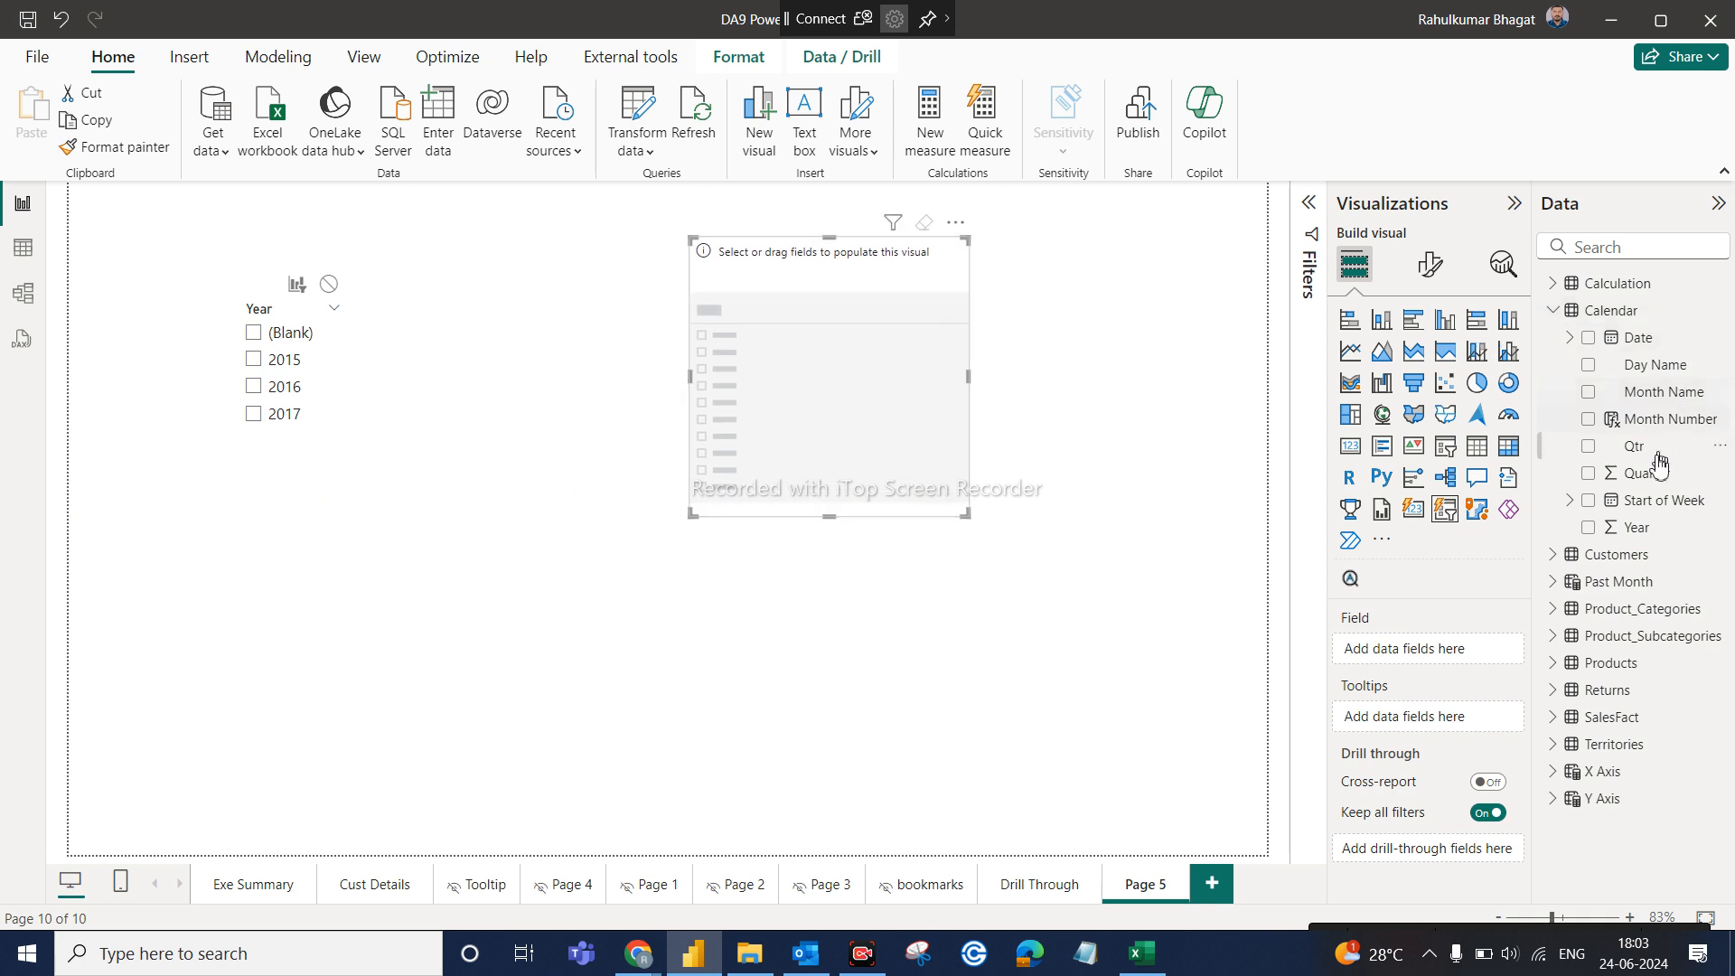
{"action": "left_click_drag", "start_coordinate": [1631, 529], "coordinate": [1415, 651]}
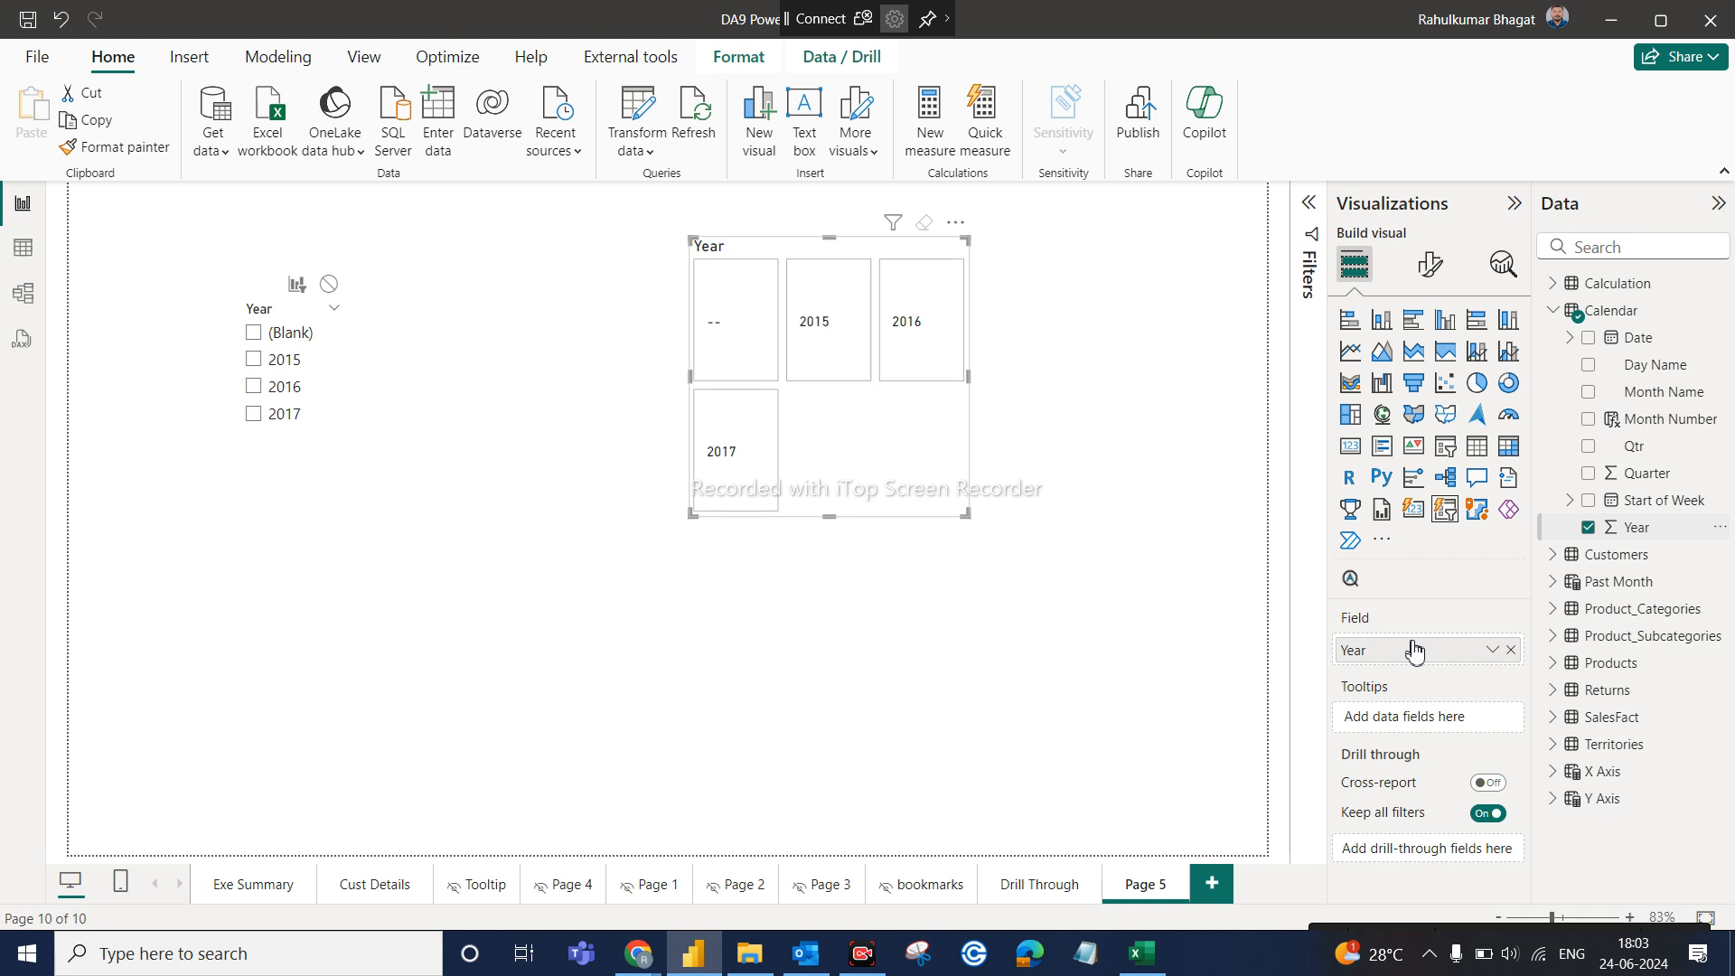
{"action": "left_click_drag", "start_coordinate": [966, 513], "coordinate": [1283, 426]}
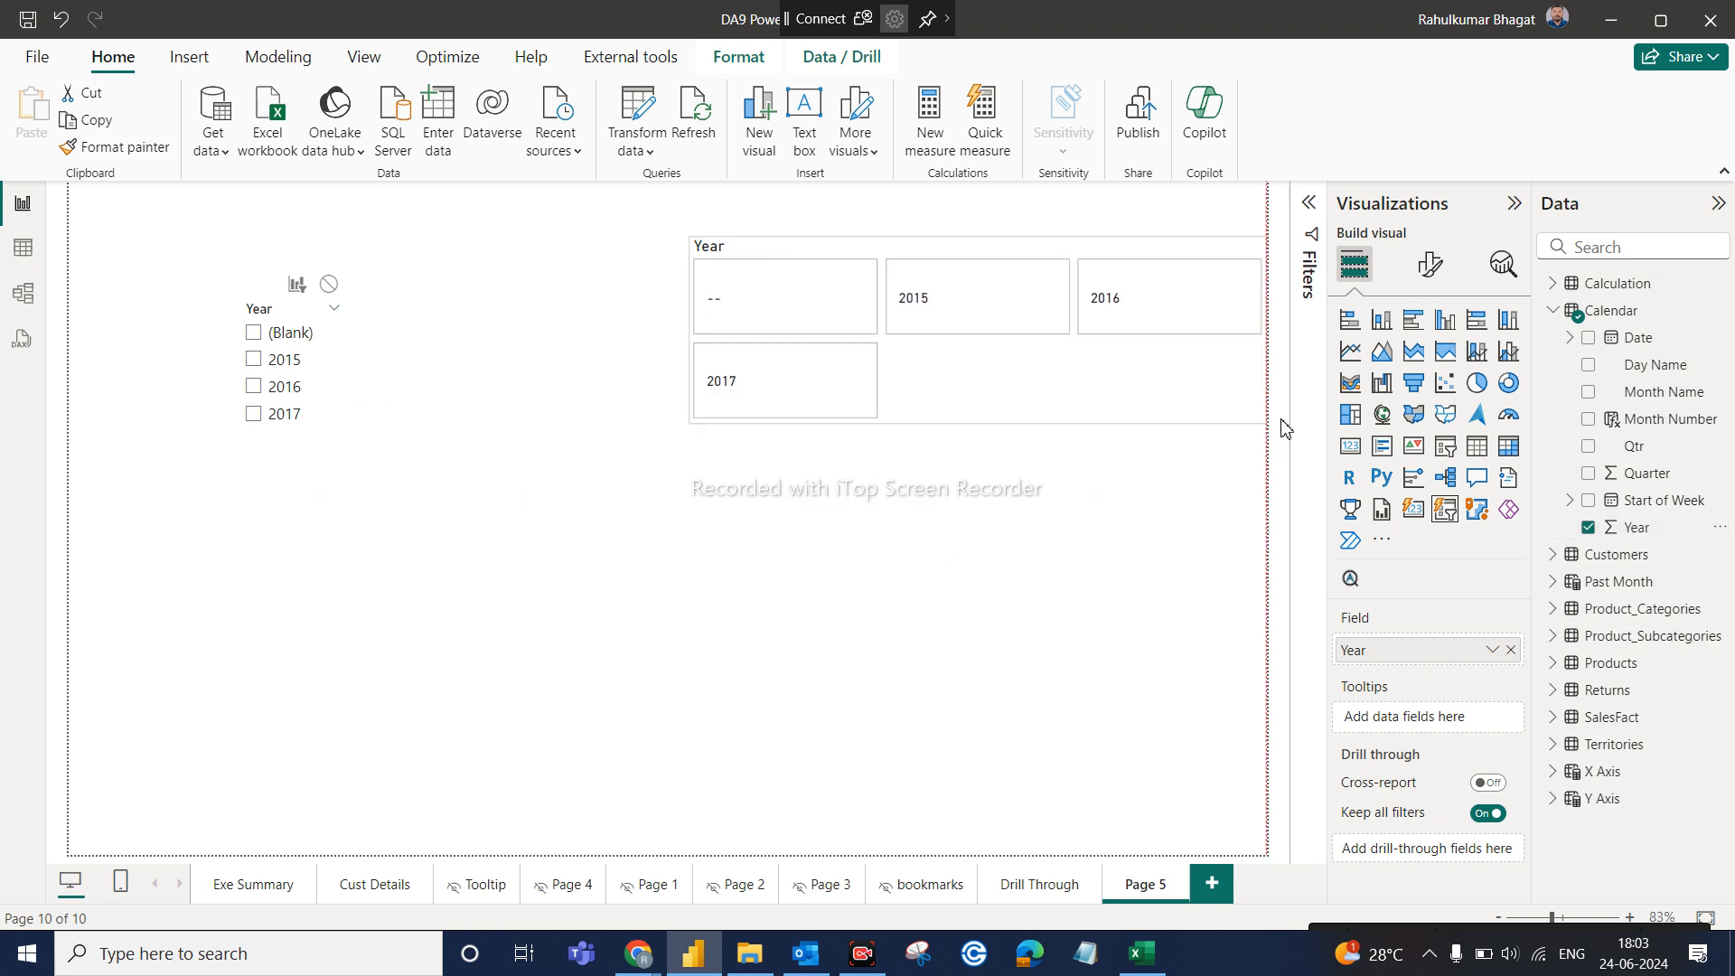
Filter the page with the Year button slicer by 2015, 2016 and finally 2017
{"action": "left_click", "coordinate": [999, 320]}
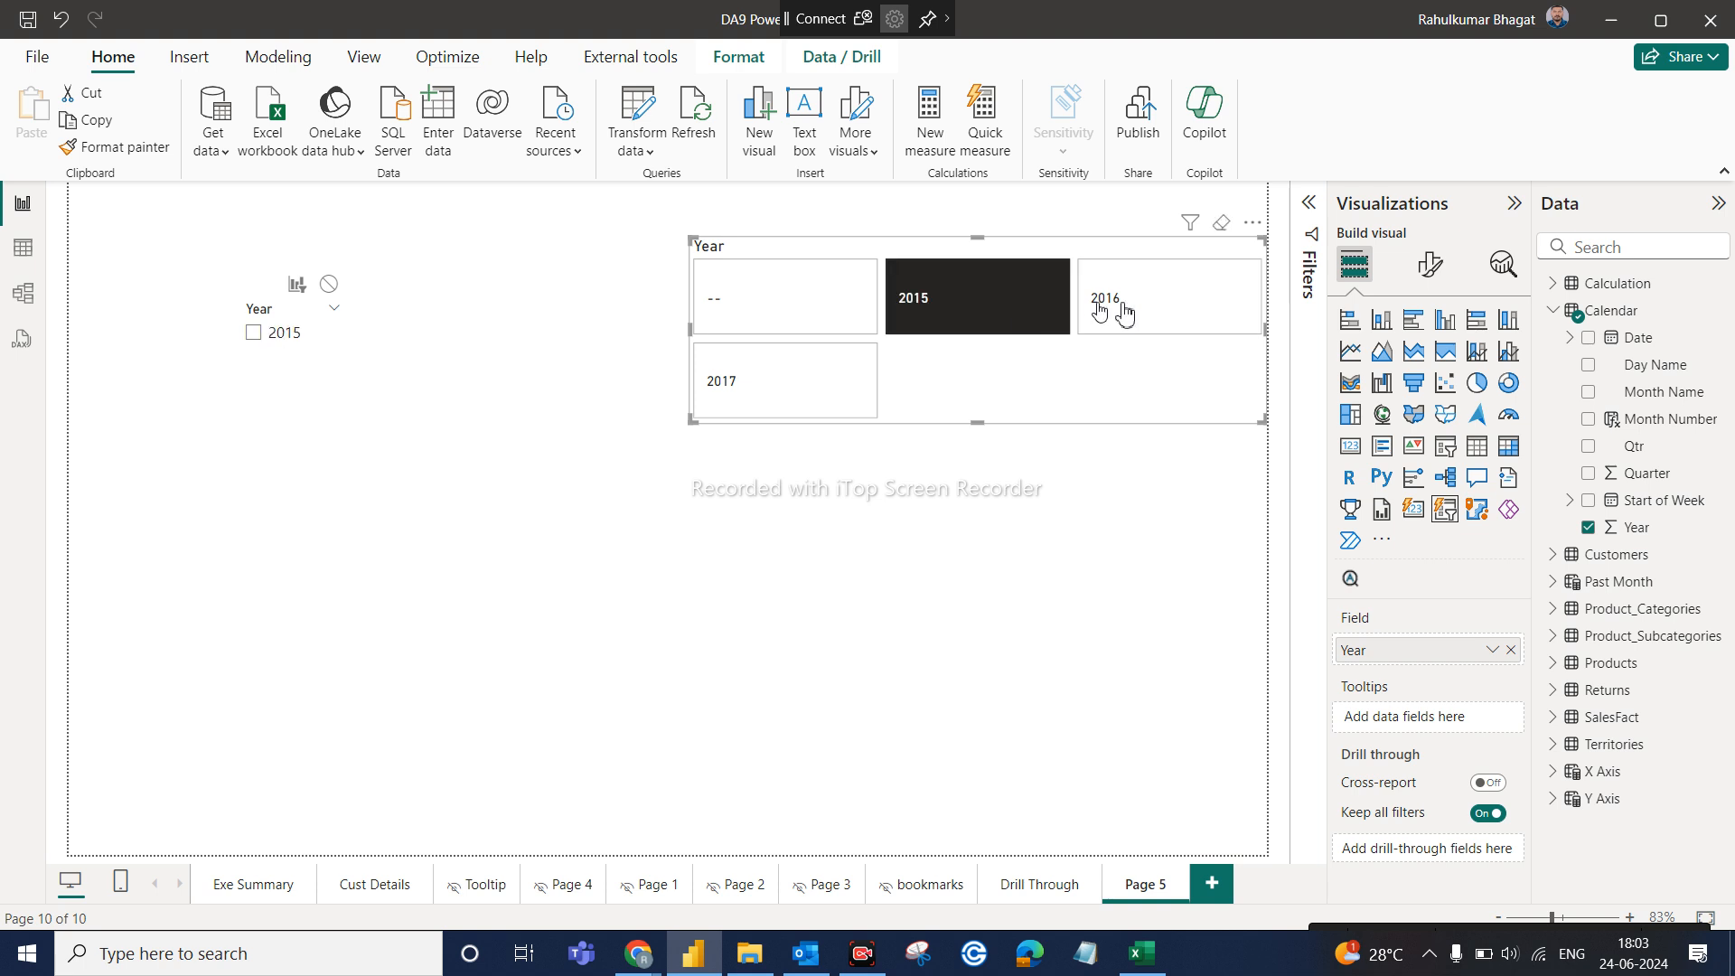
{"action": "left_click", "coordinate": [1154, 313]}
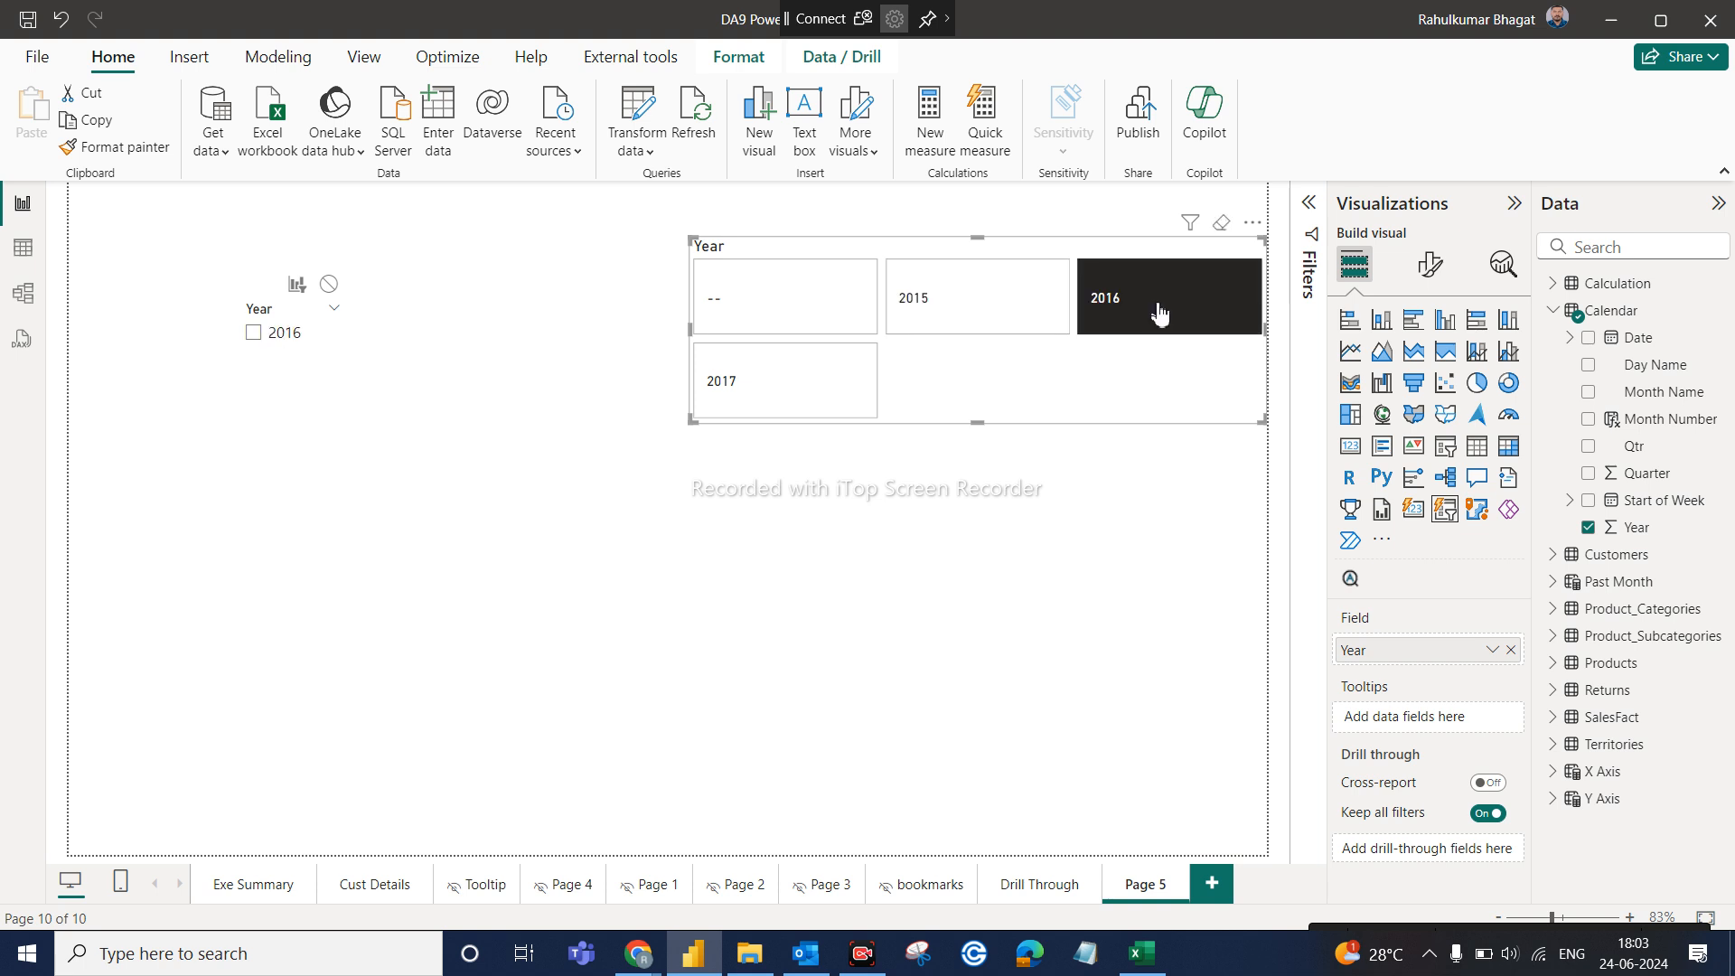
{"action": "left_click", "coordinate": [819, 395]}
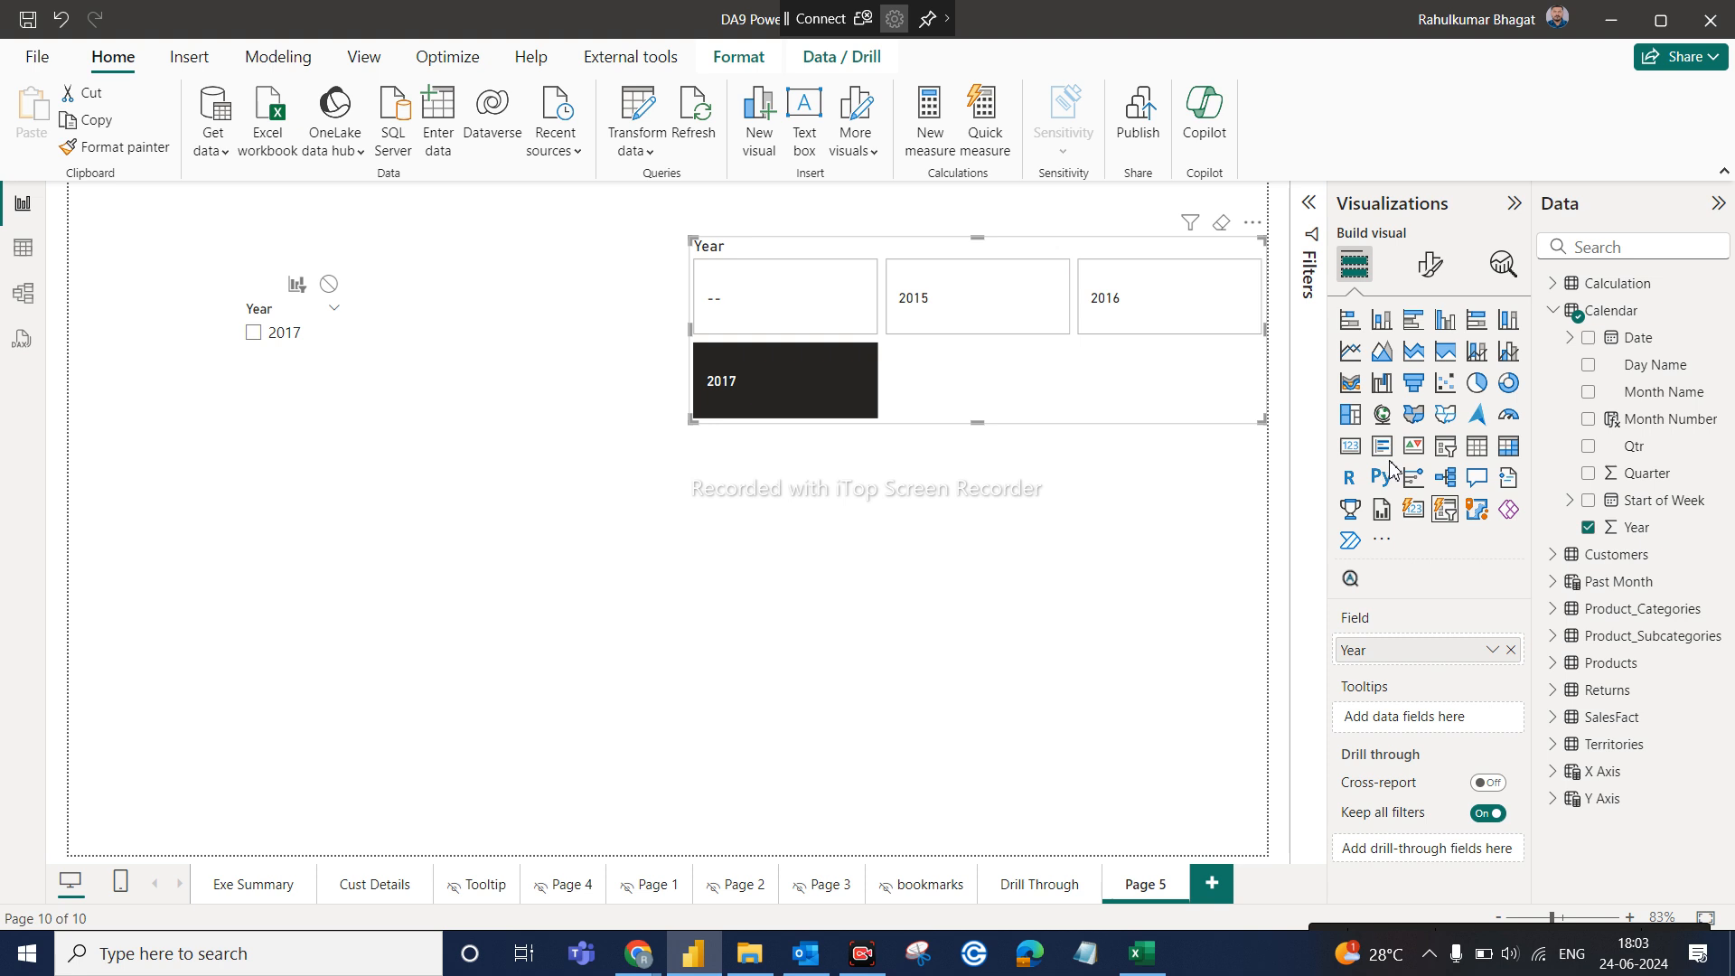
Examine the button slicer's Buttons and Images formatting options
{"action": "left_click", "coordinate": [1432, 269]}
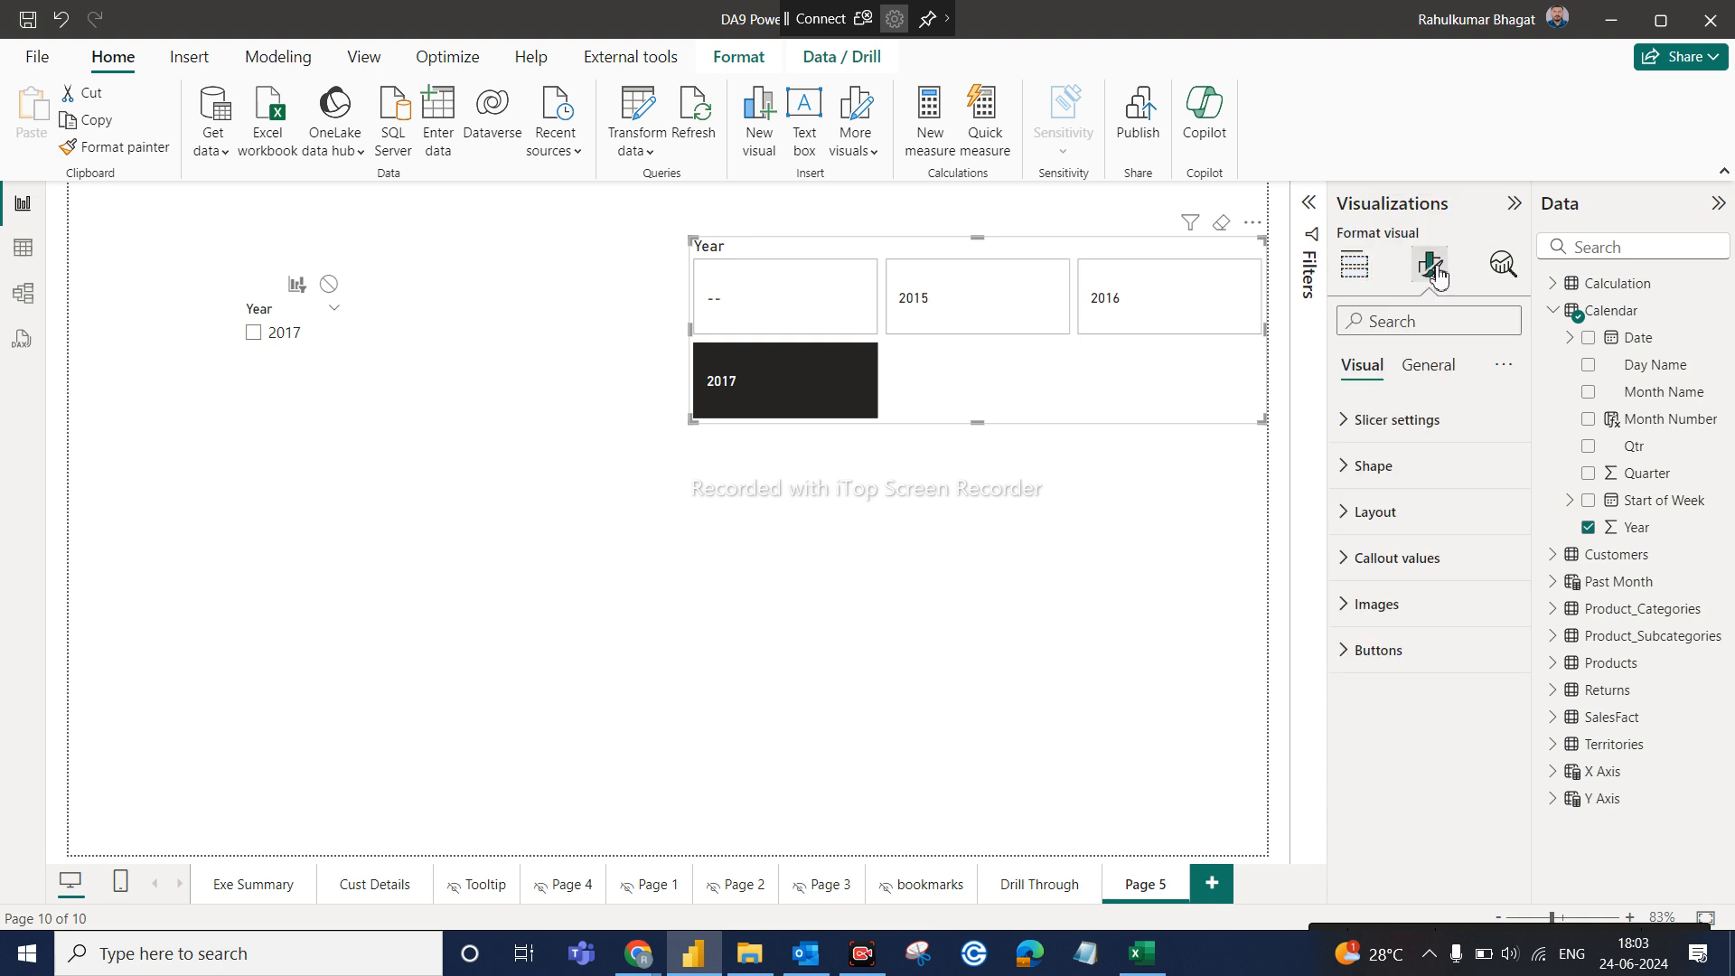
{"action": "left_click", "coordinate": [1346, 650]}
{"action": "scroll", "coordinate": [1402, 800], "scroll_direction": "down", "scroll_amount": 3}
{"action": "scroll", "coordinate": [1387, 801], "scroll_direction": "up", "scroll_amount": 3}
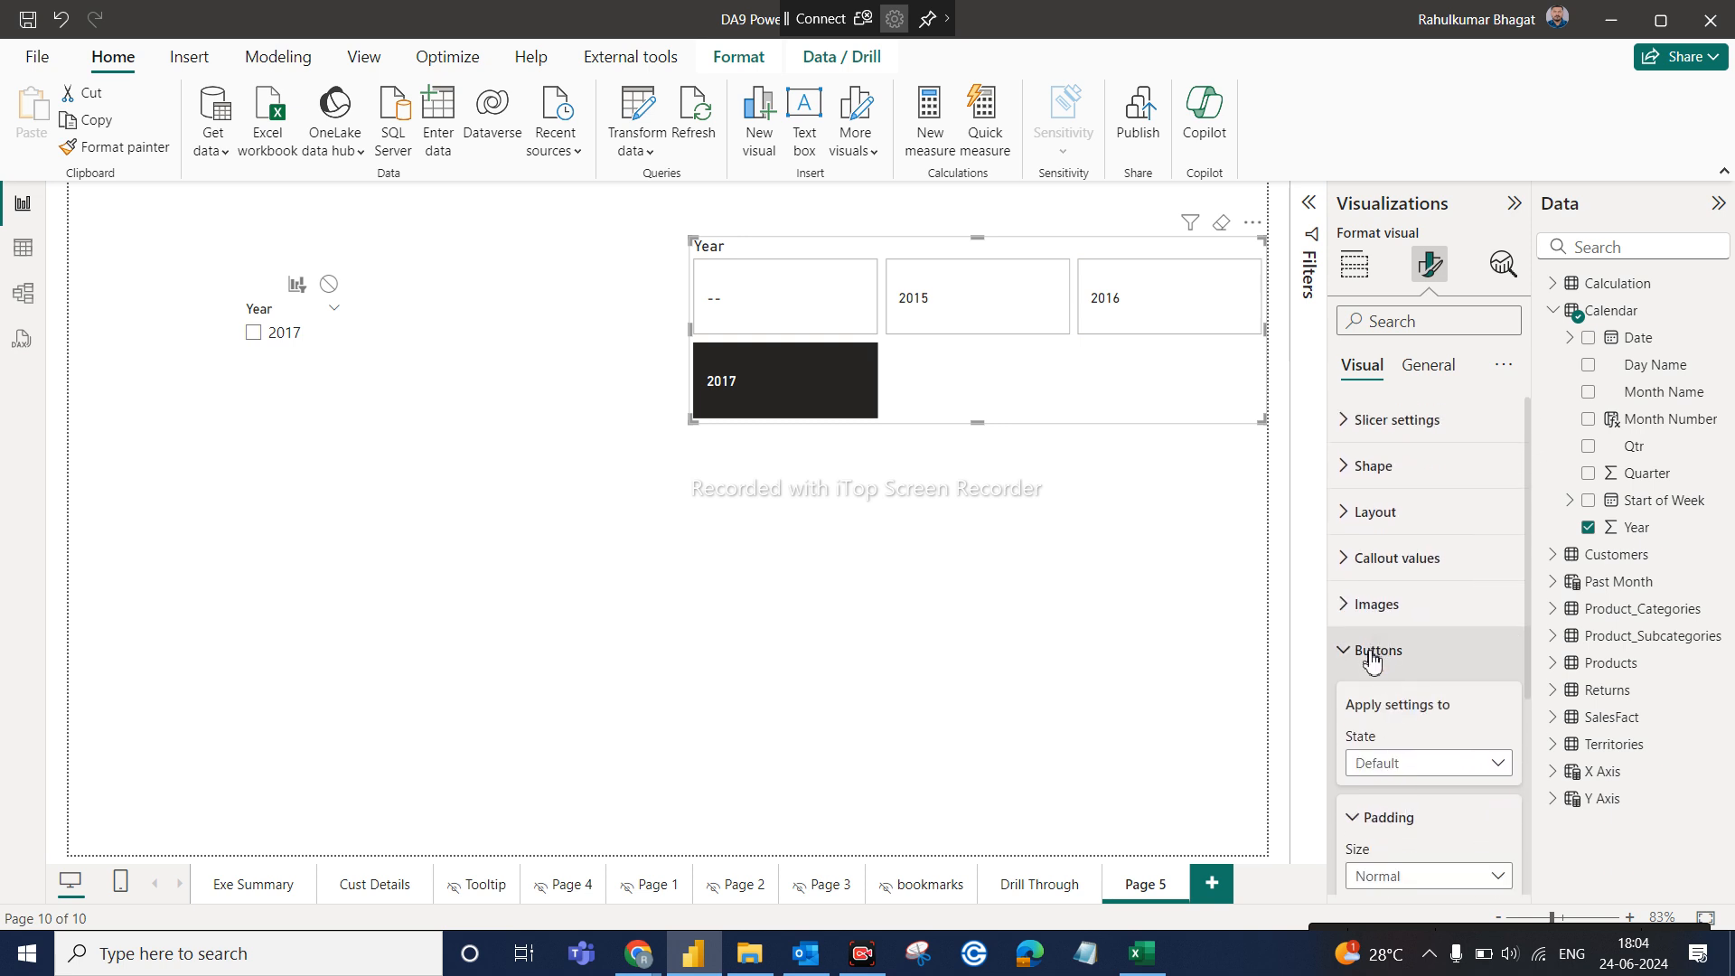
{"action": "left_click", "coordinate": [1373, 649]}
{"action": "left_click", "coordinate": [1375, 605]}
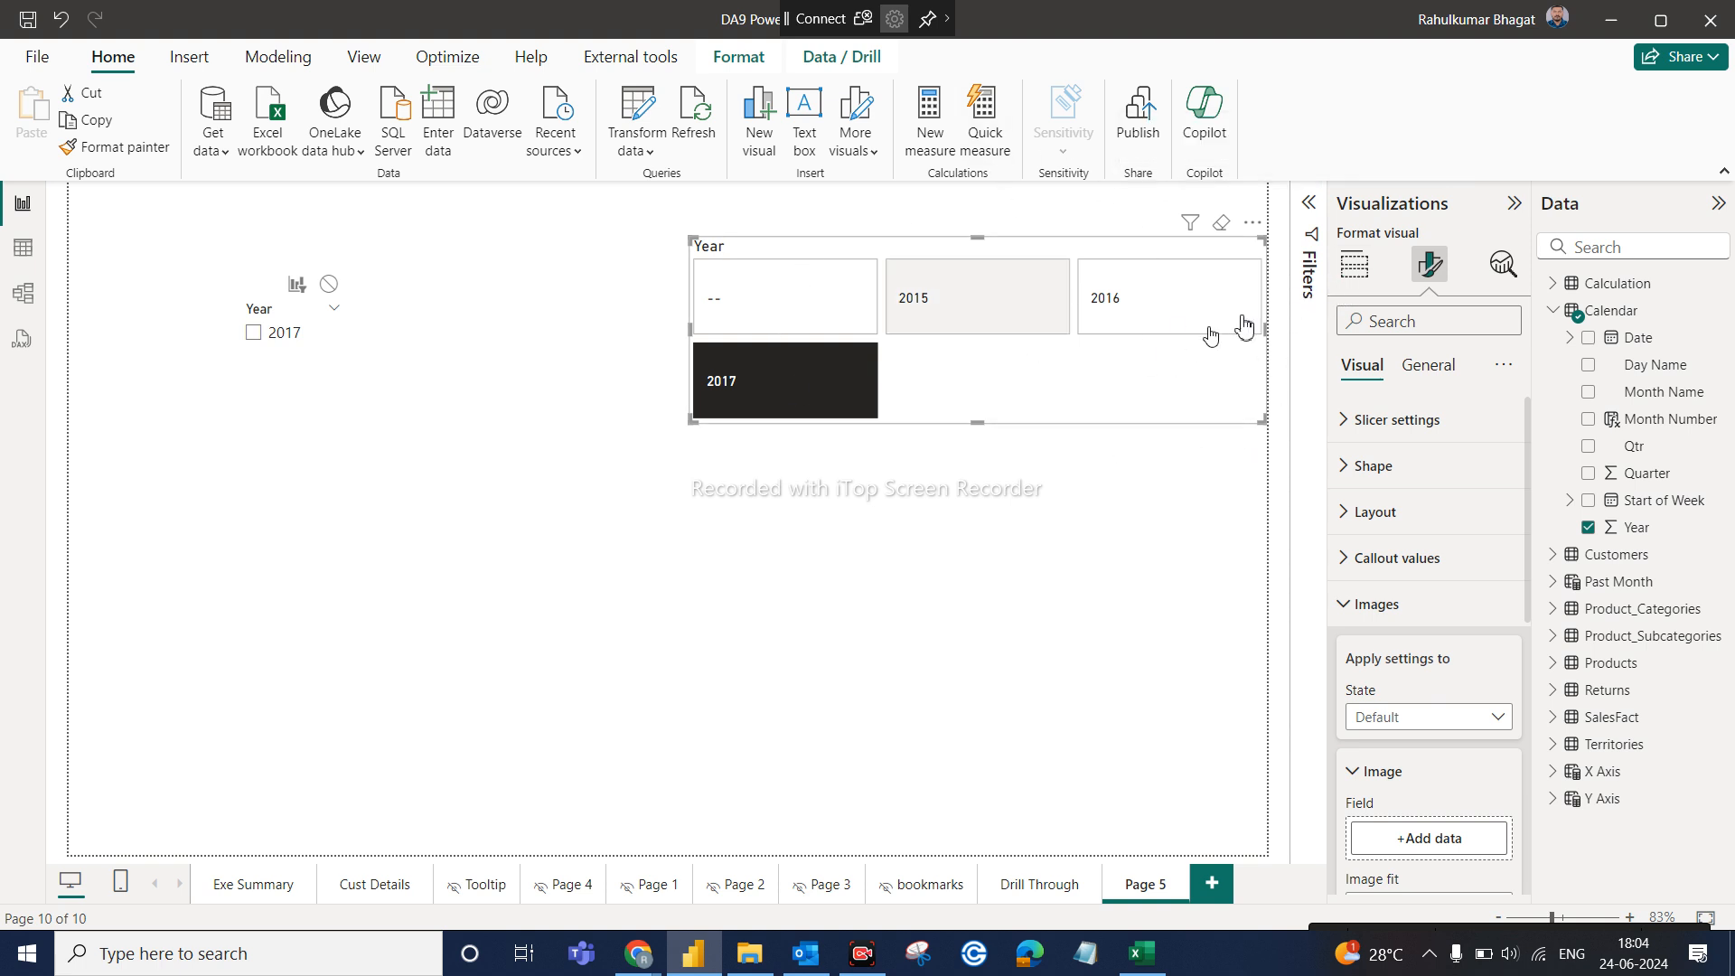
Compare the formatting categories of the vertical list Year slicer with those of the button slicer
{"action": "left_click", "coordinate": [1355, 265]}
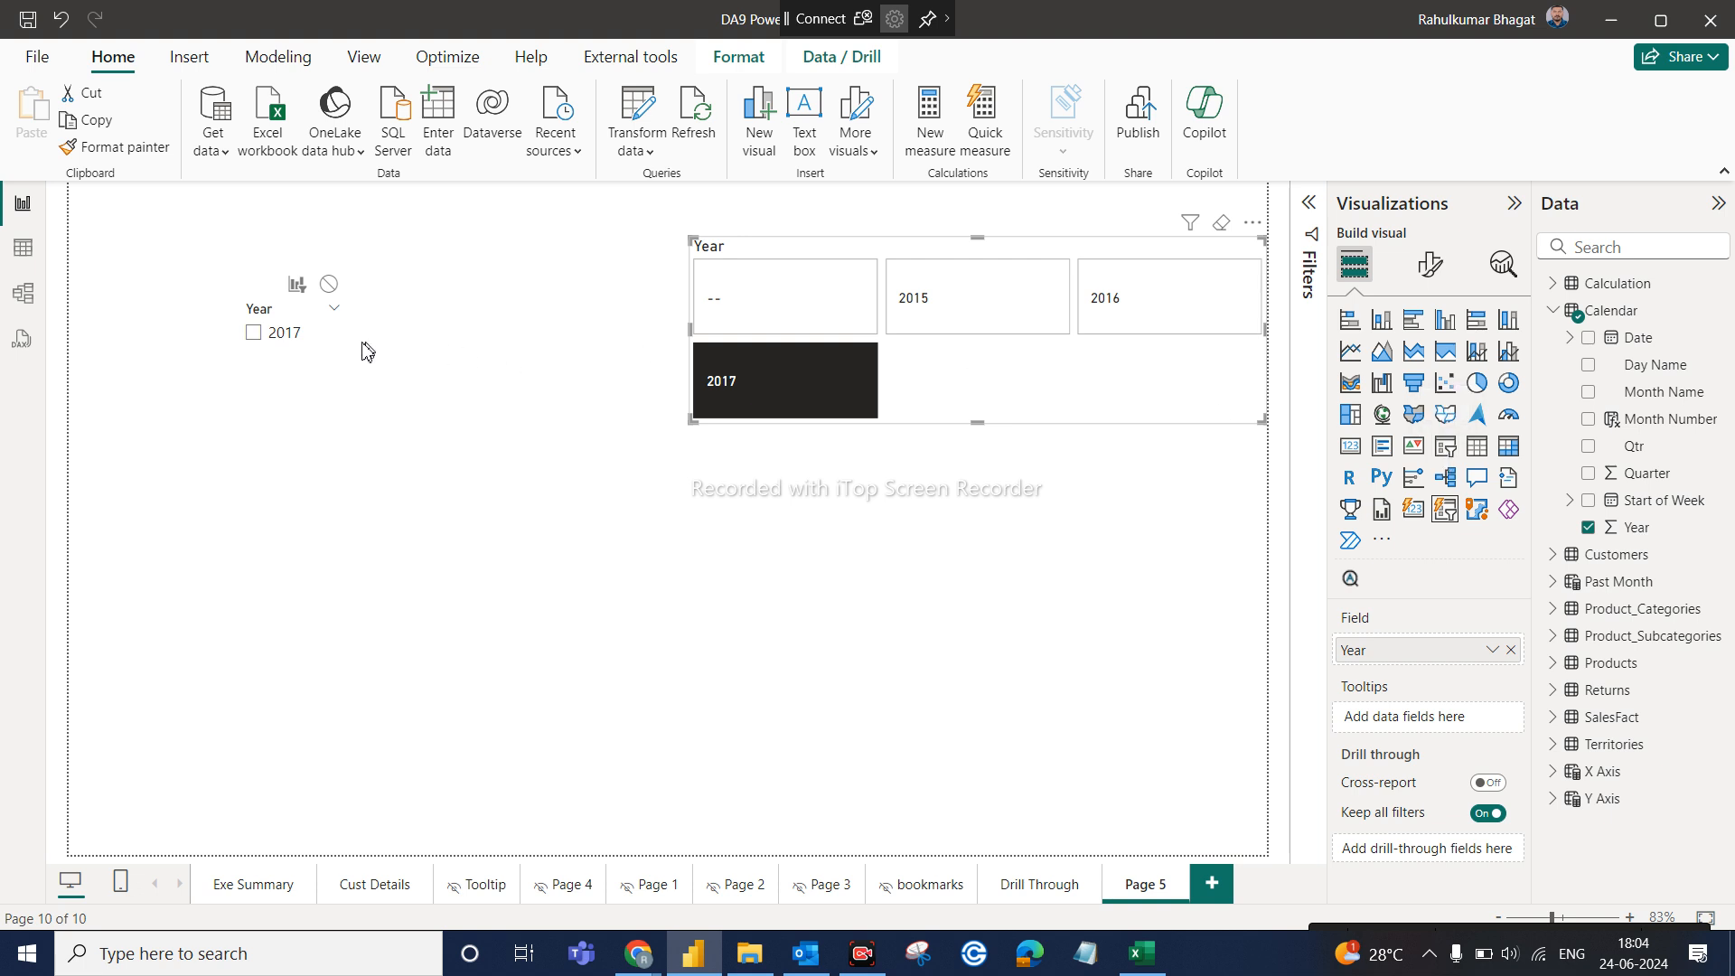
{"action": "left_click", "coordinate": [262, 372]}
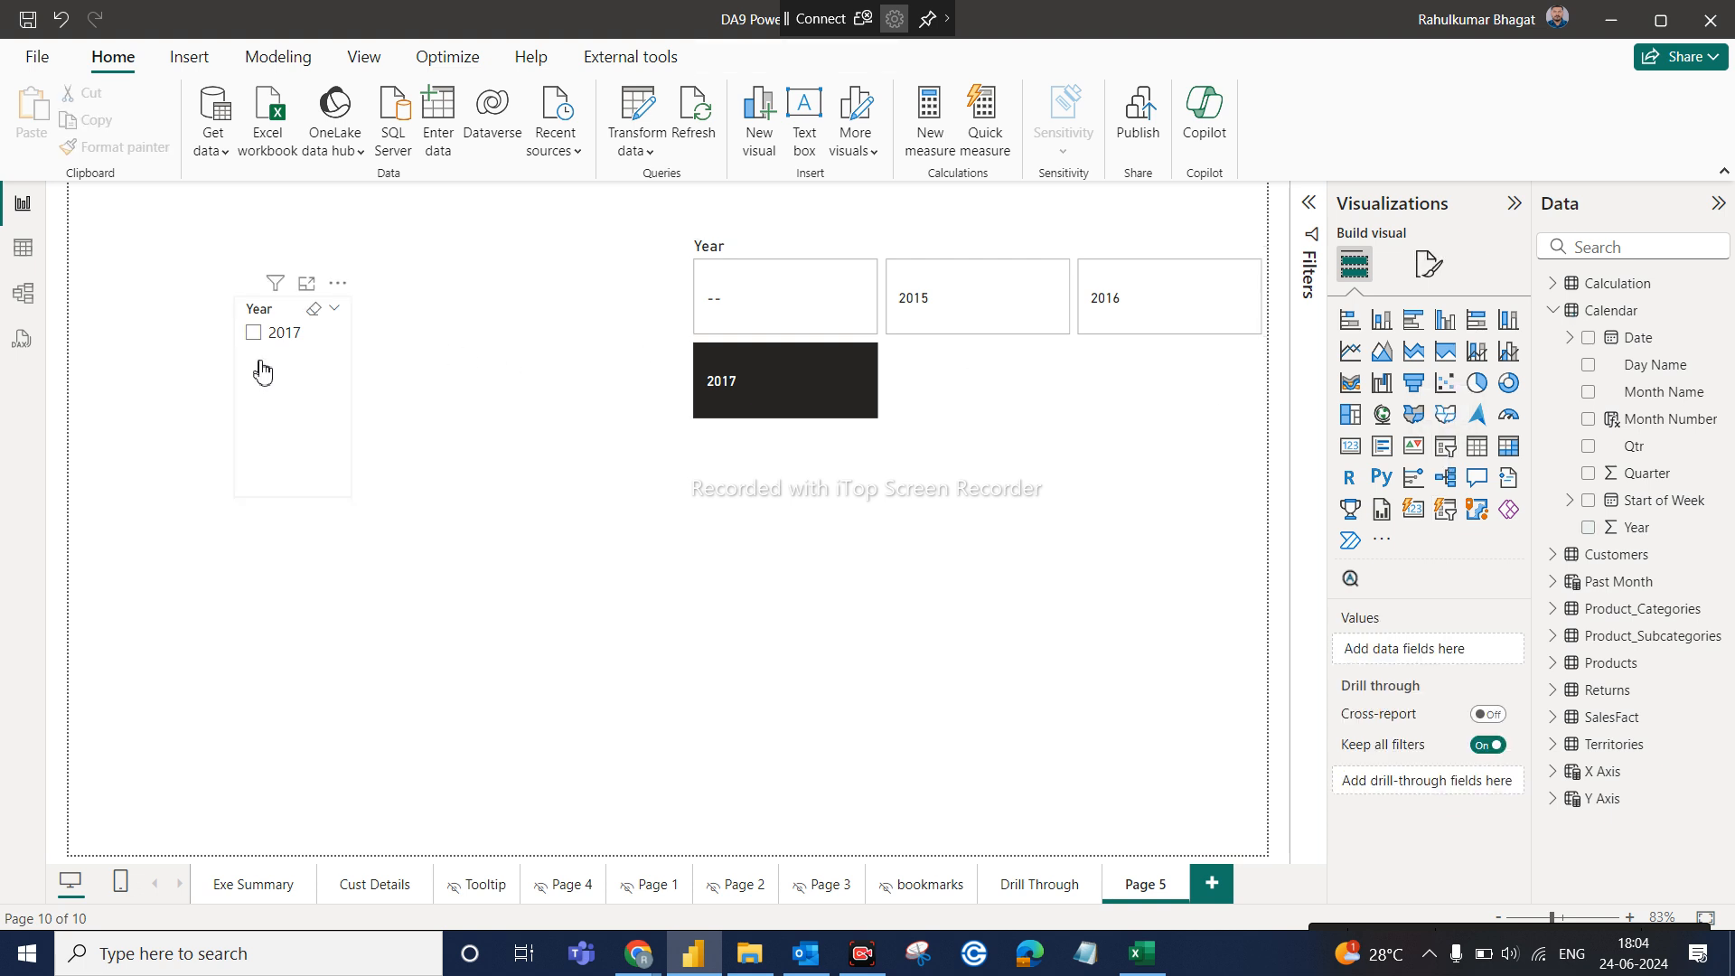
{"action": "left_click", "coordinate": [1429, 264]}
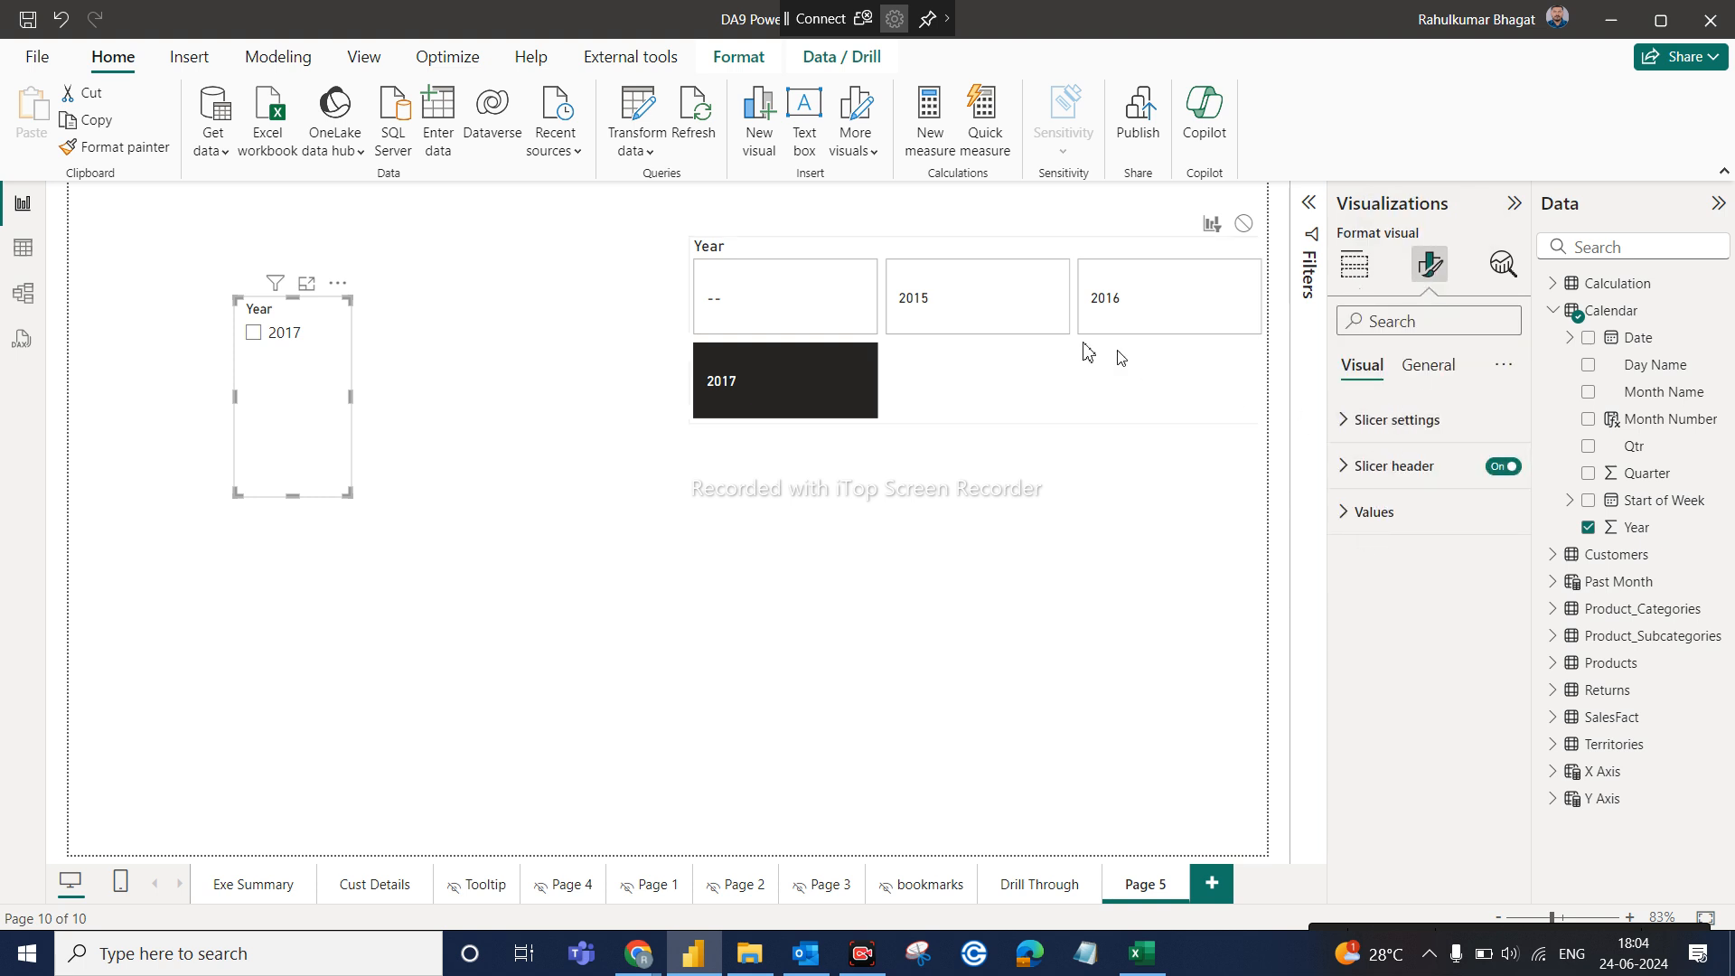
{"action": "left_click", "coordinate": [1033, 365]}
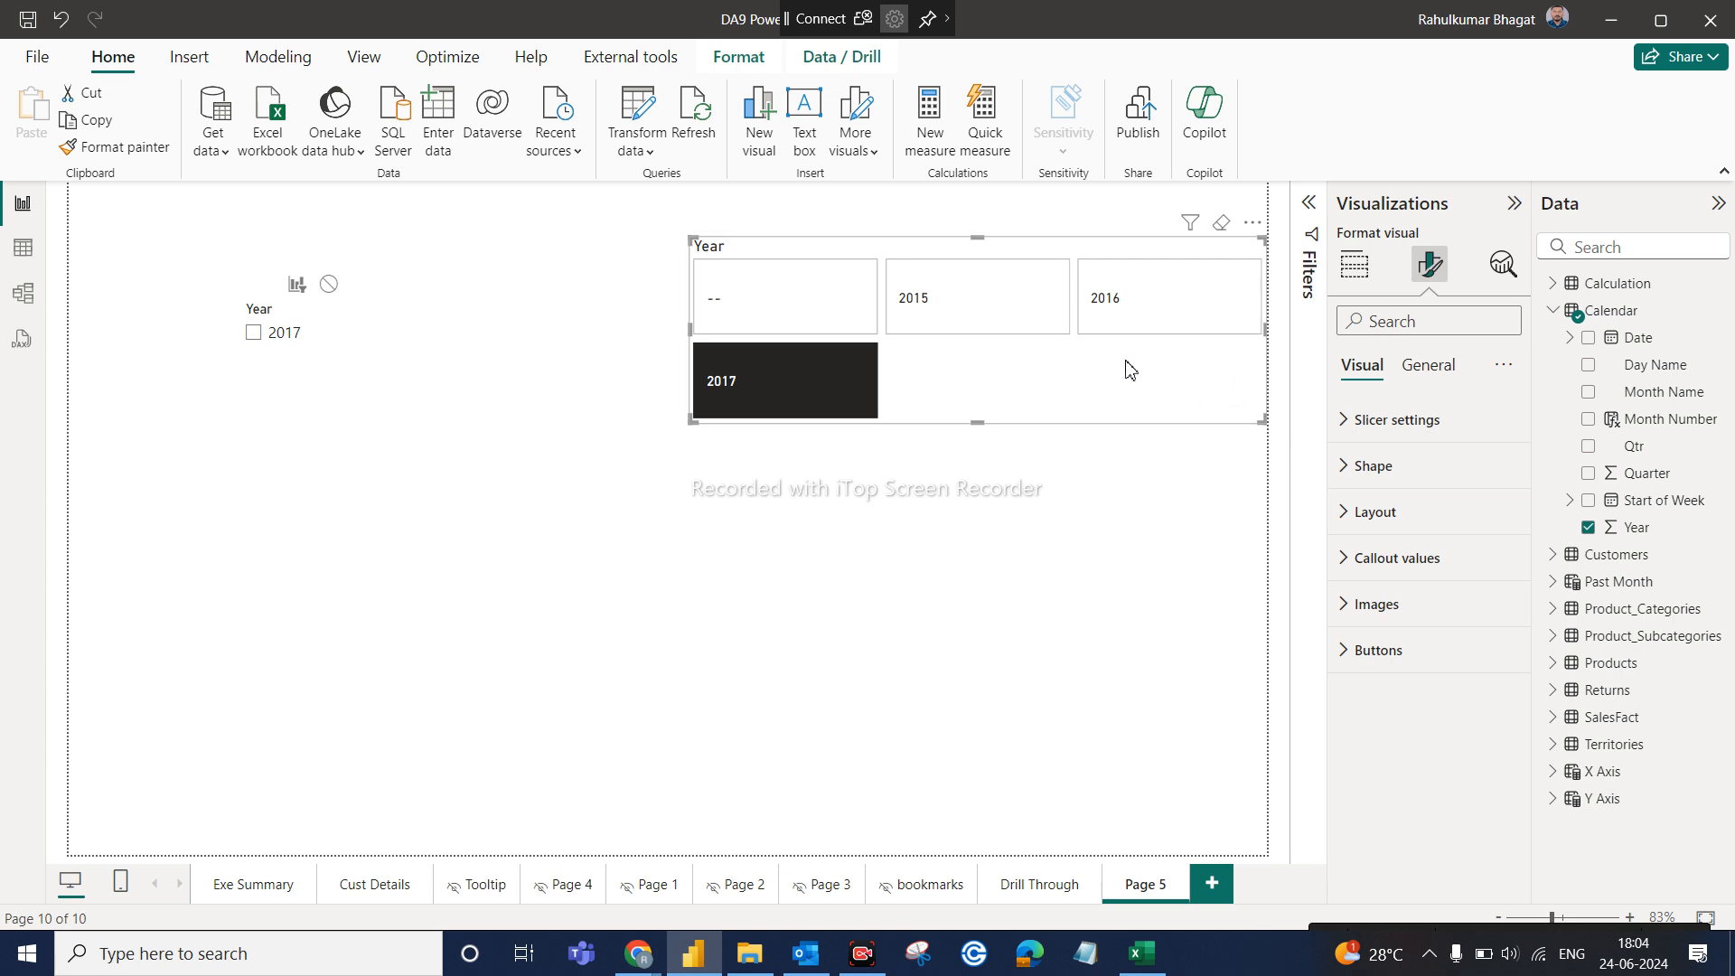
Move the Year button slicer toward the middle of the page and review its Images formatting options
{"action": "left_click_drag", "start_coordinate": [1128, 369], "coordinate": [1056, 439]}
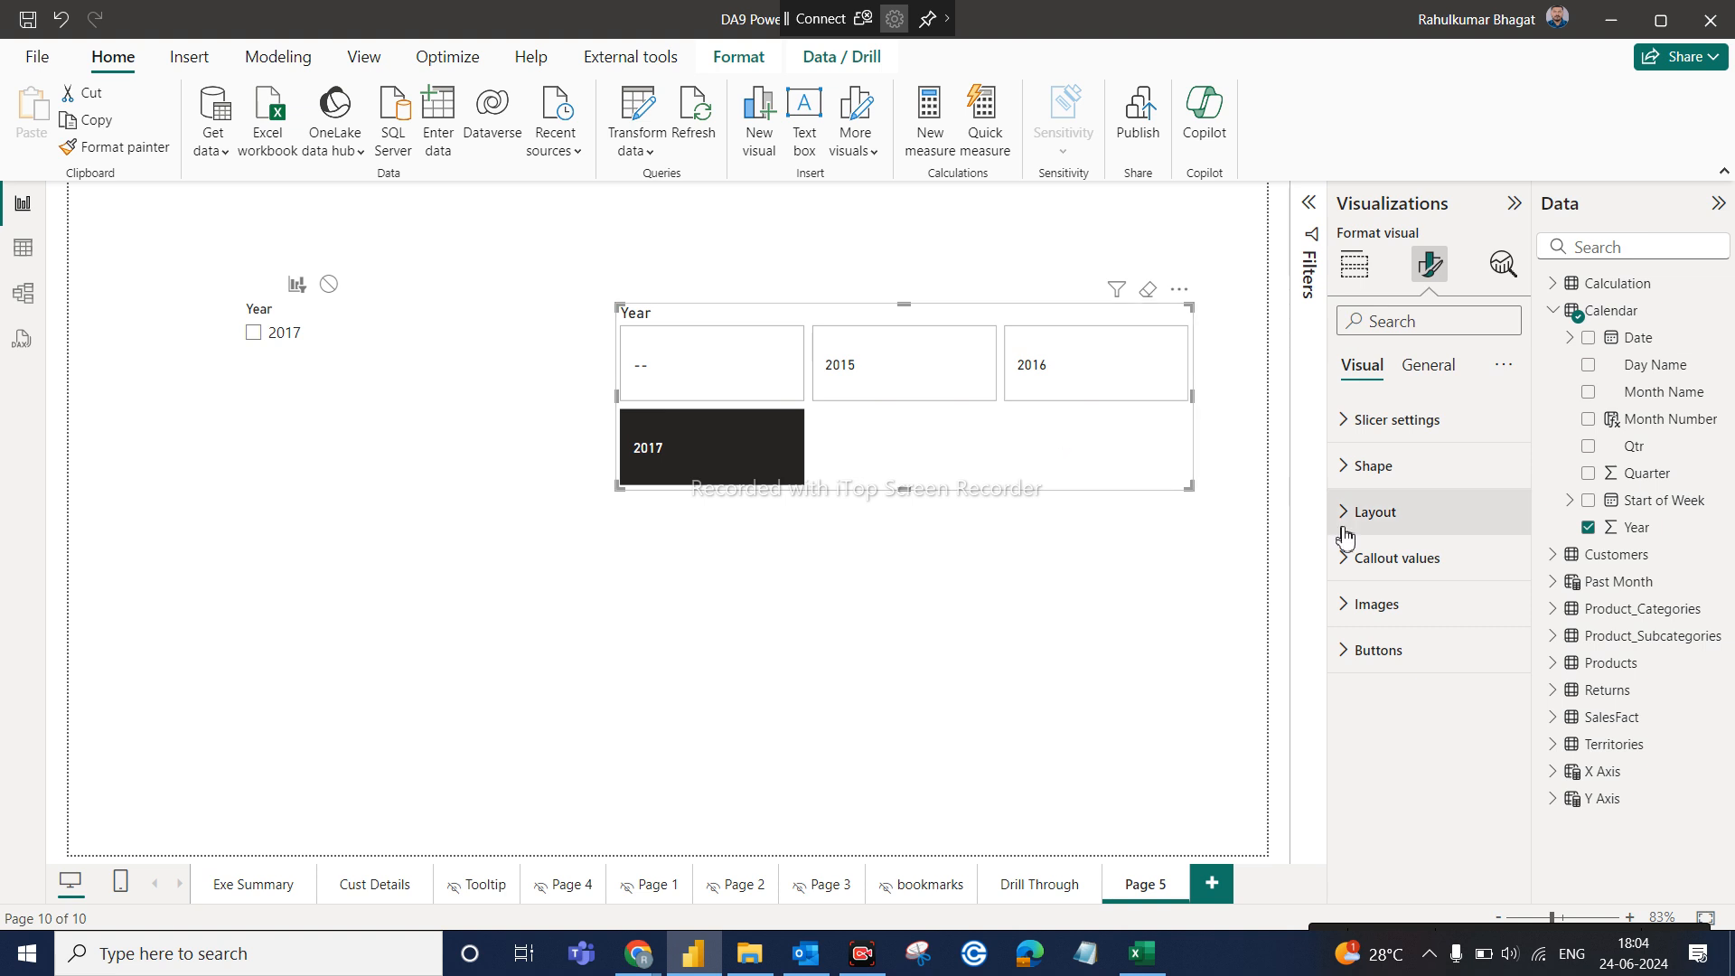
{"action": "left_click", "coordinate": [1345, 606]}
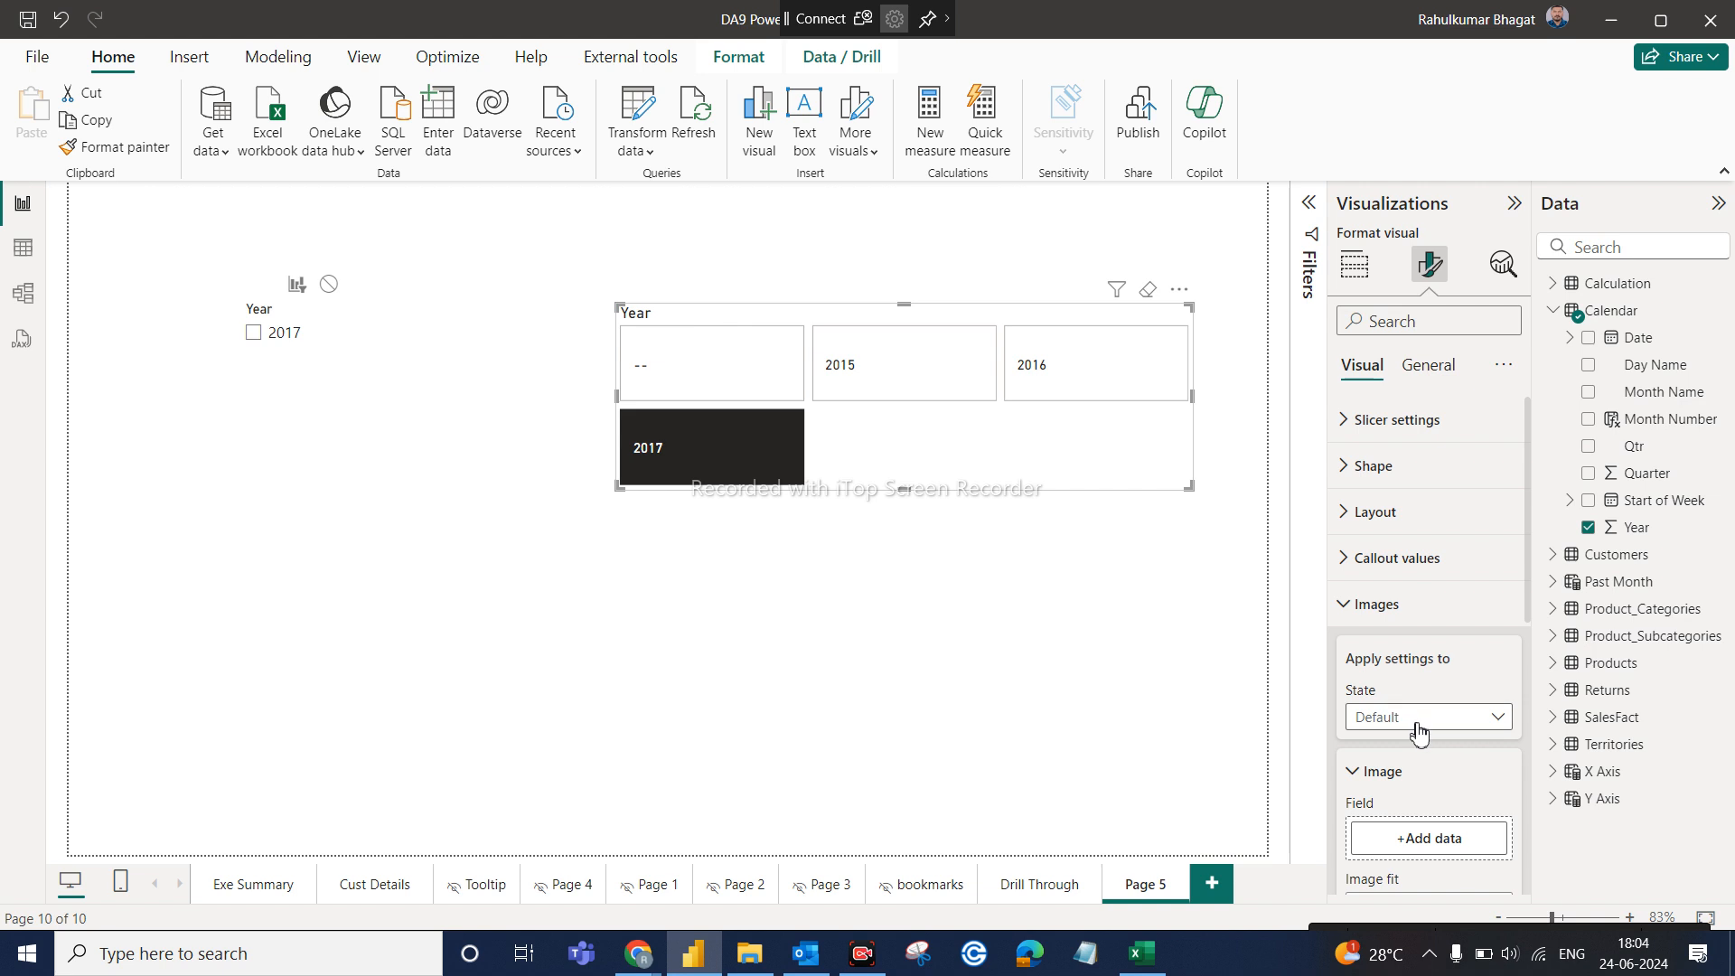
{"action": "scroll", "coordinate": [1421, 722], "scroll_direction": "down", "scroll_amount": 1}
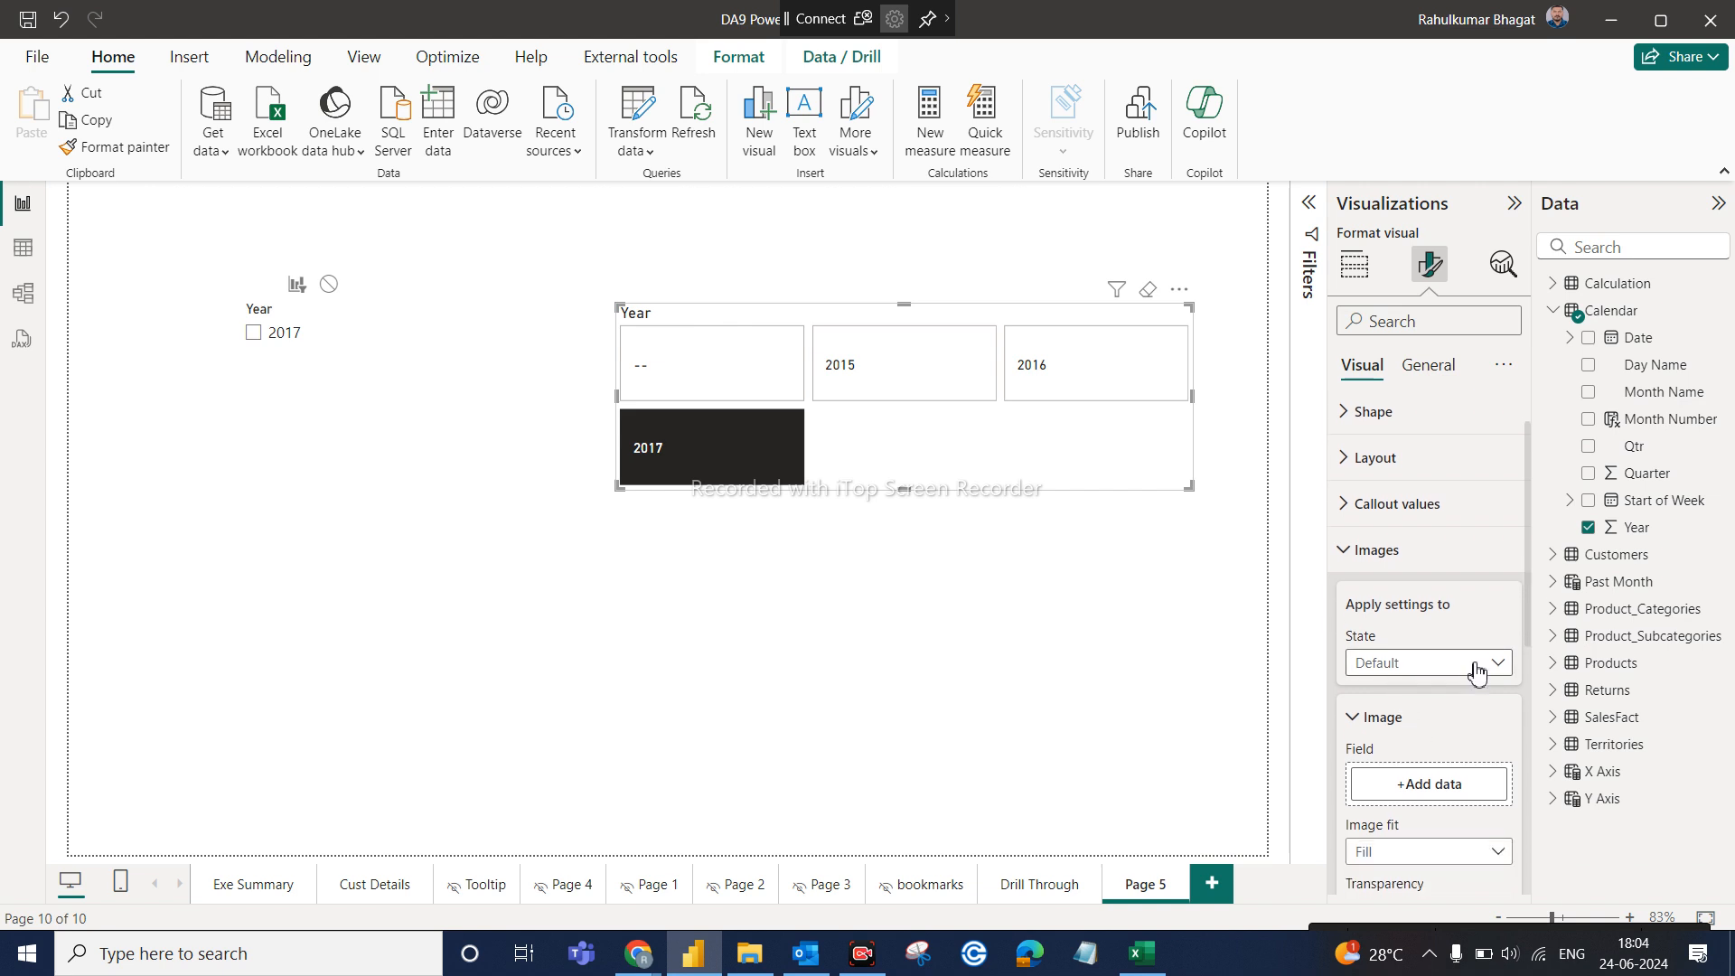
{"action": "scroll", "coordinate": [1477, 676], "scroll_direction": "down", "scroll_amount": 1}
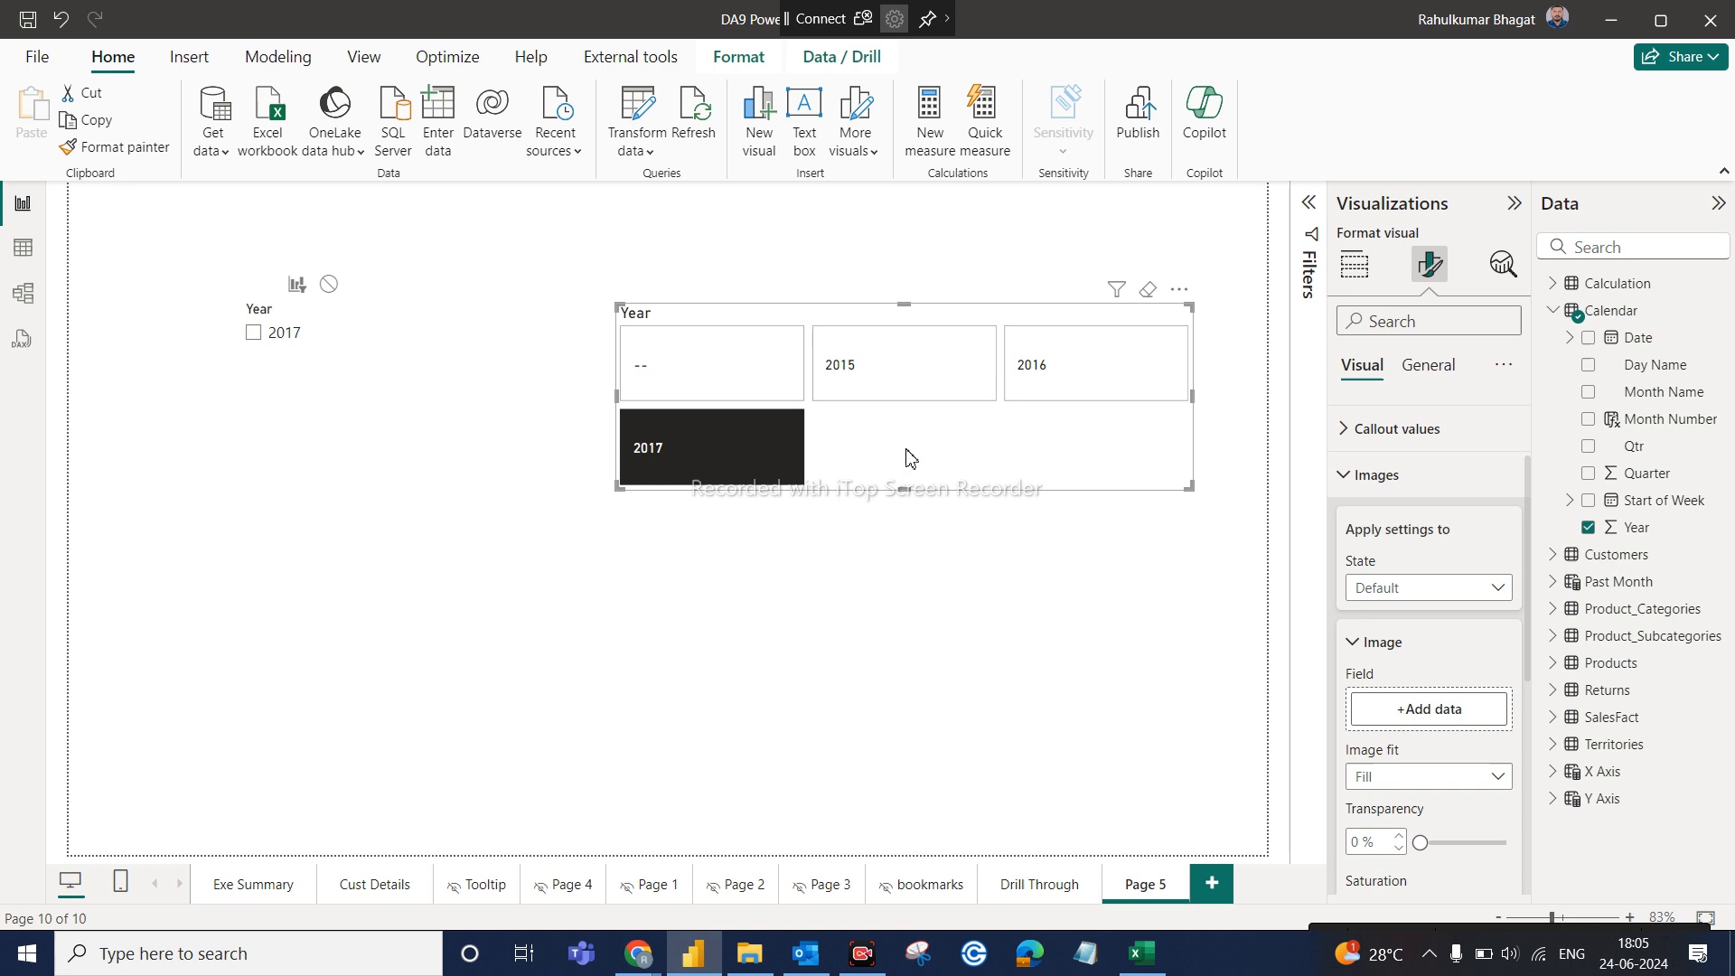
{"action": "left_click_drag", "start_coordinate": [909, 458], "coordinate": [866, 518]}
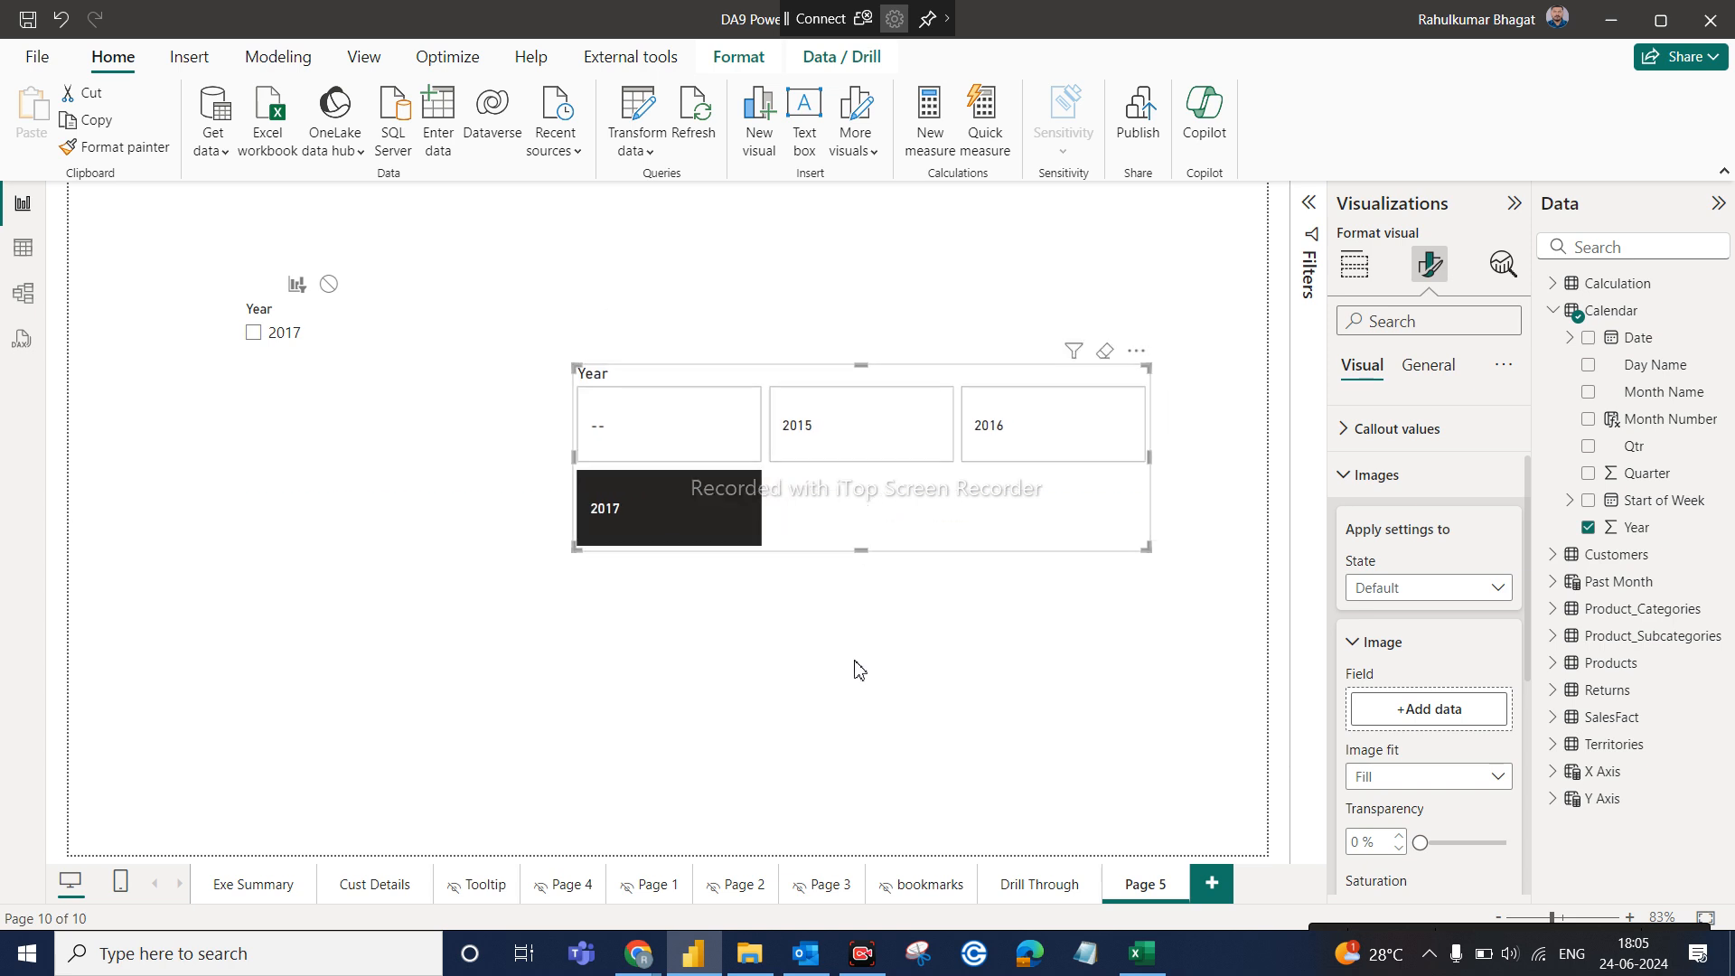
Switch to Chrome and open youtube.com in a new tab
{"action": "mouse_move", "coordinate": [638, 953]}
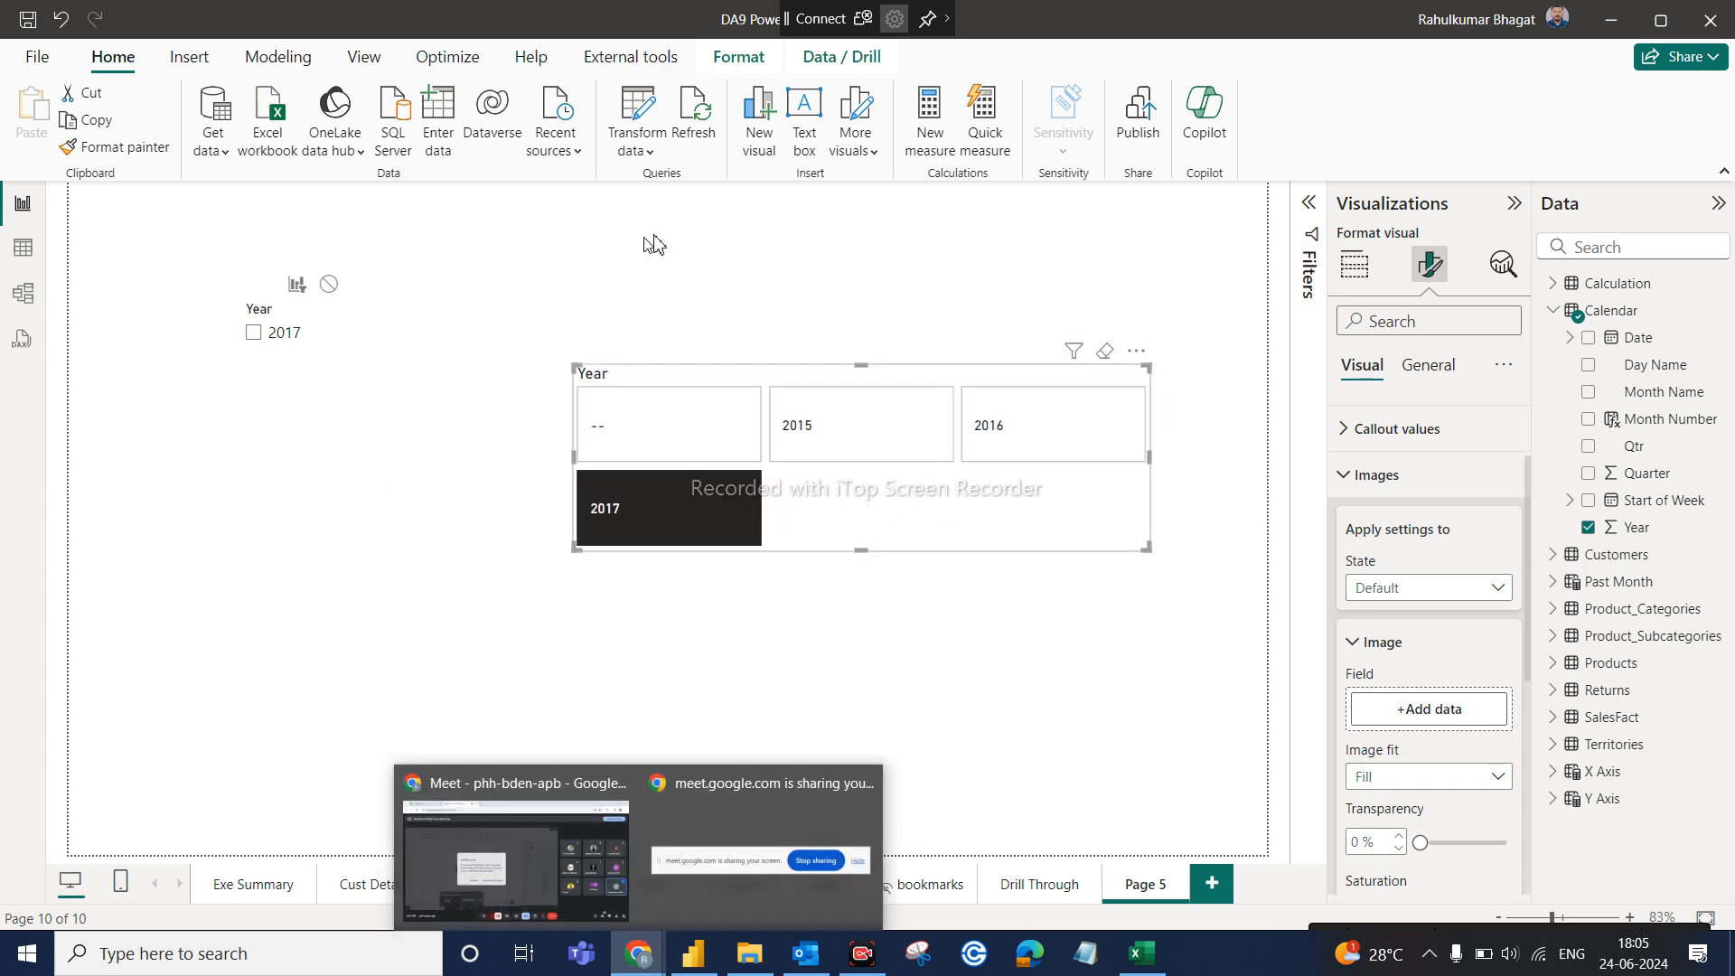
{"action": "left_click", "coordinate": [580, 818]}
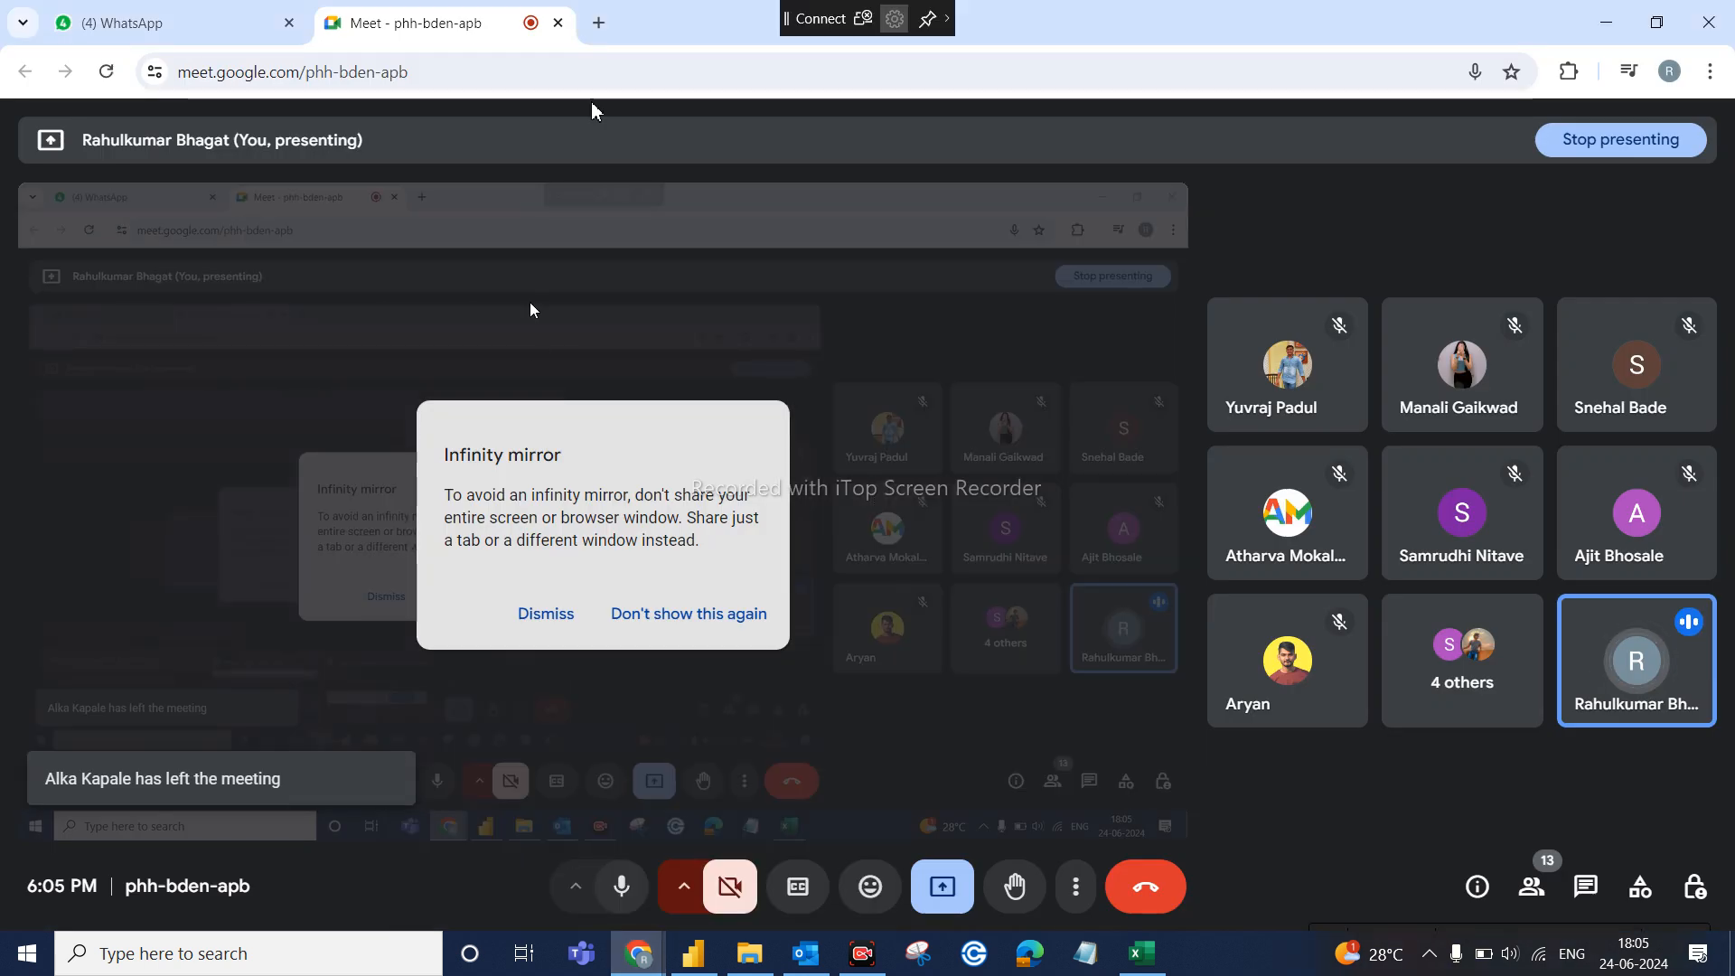
{"action": "left_click", "coordinate": [598, 23]}
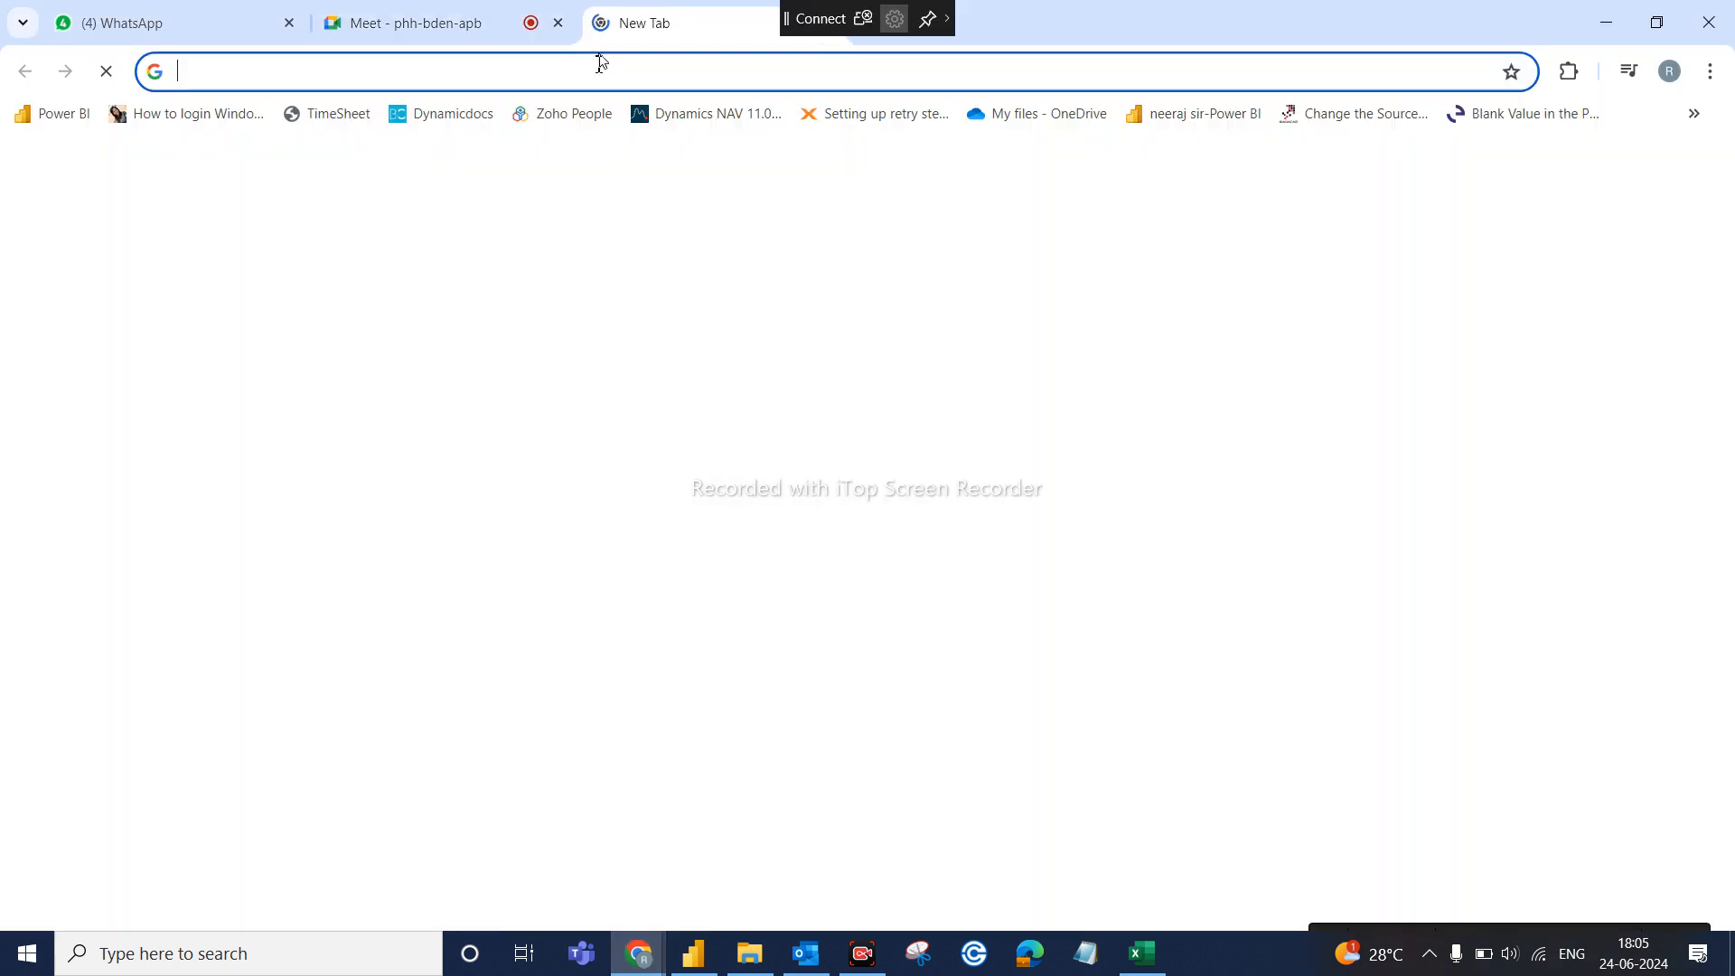
{"action": "type", "text": "y"}
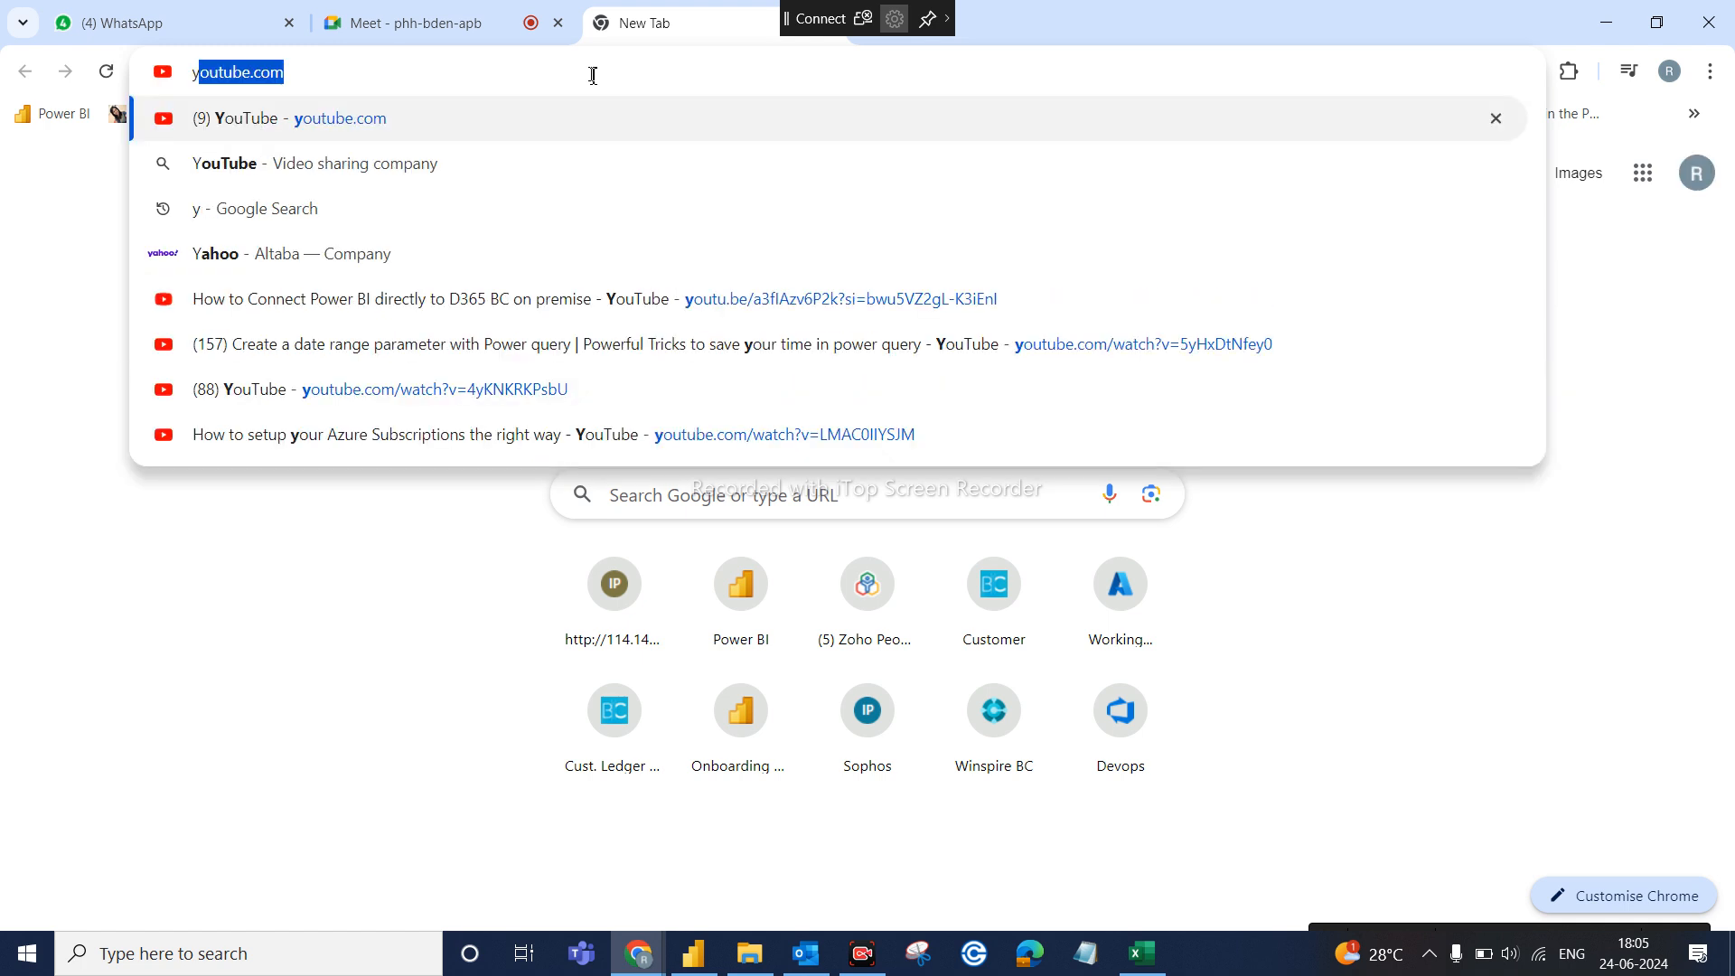
{"action": "key", "text": "Return"}
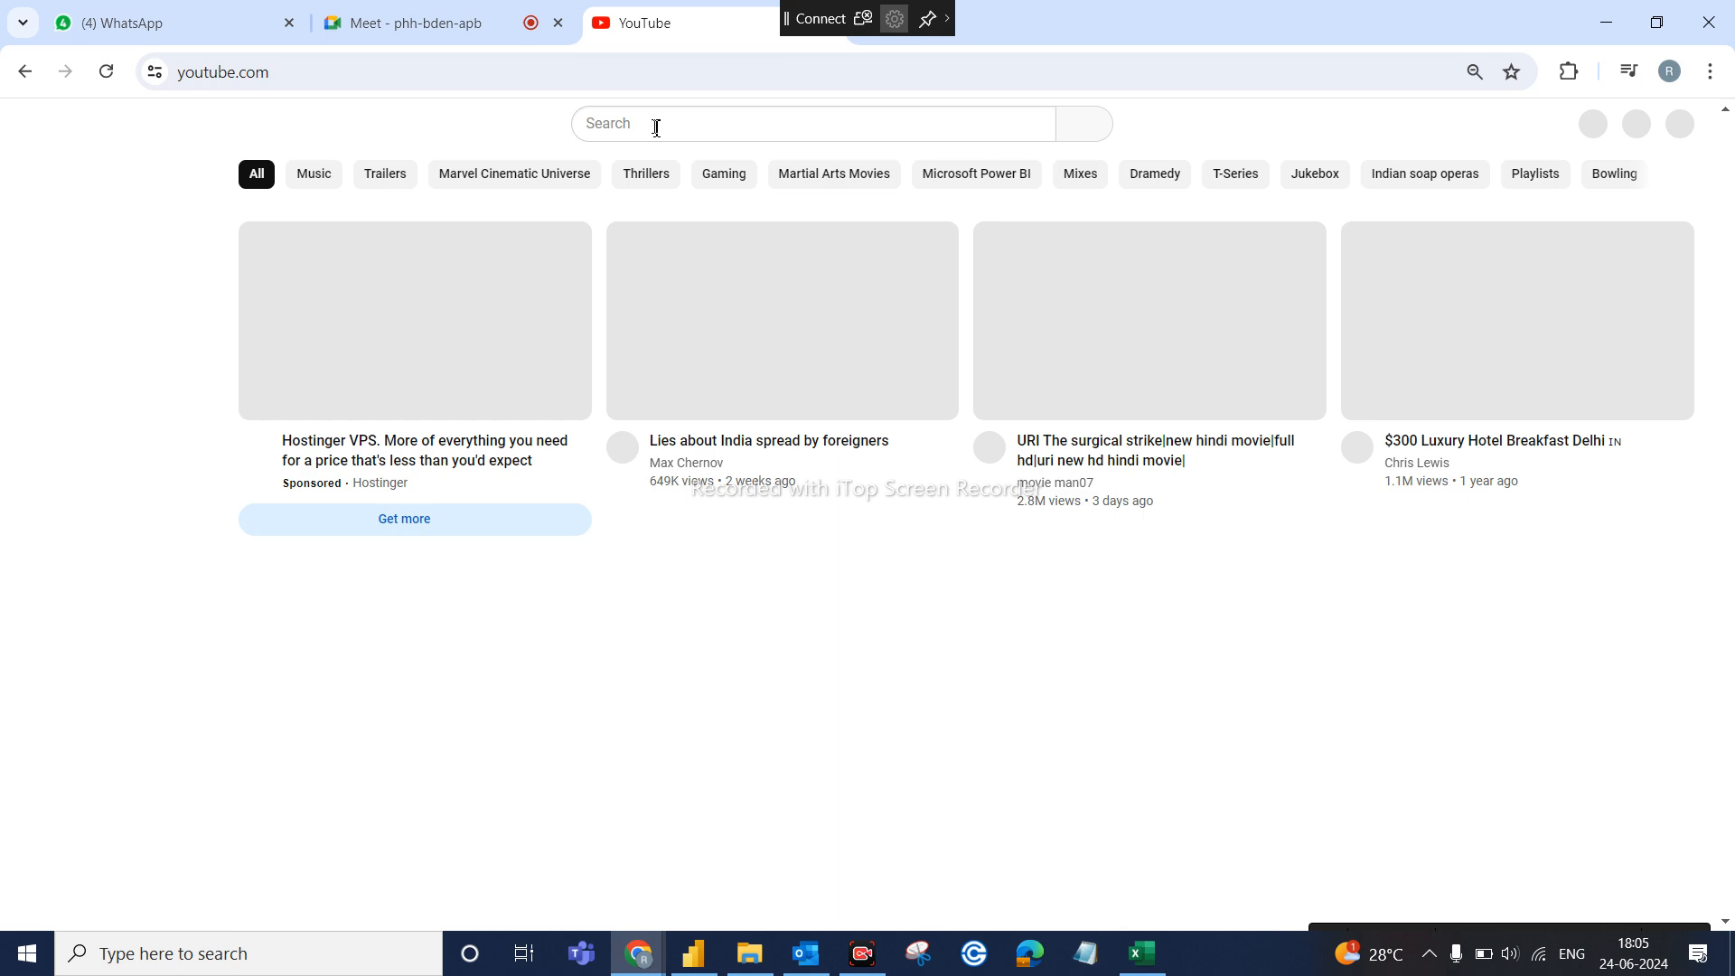
Enter "how to powerBI" as the YouTube search text
{"action": "left_click", "coordinate": [656, 128]}
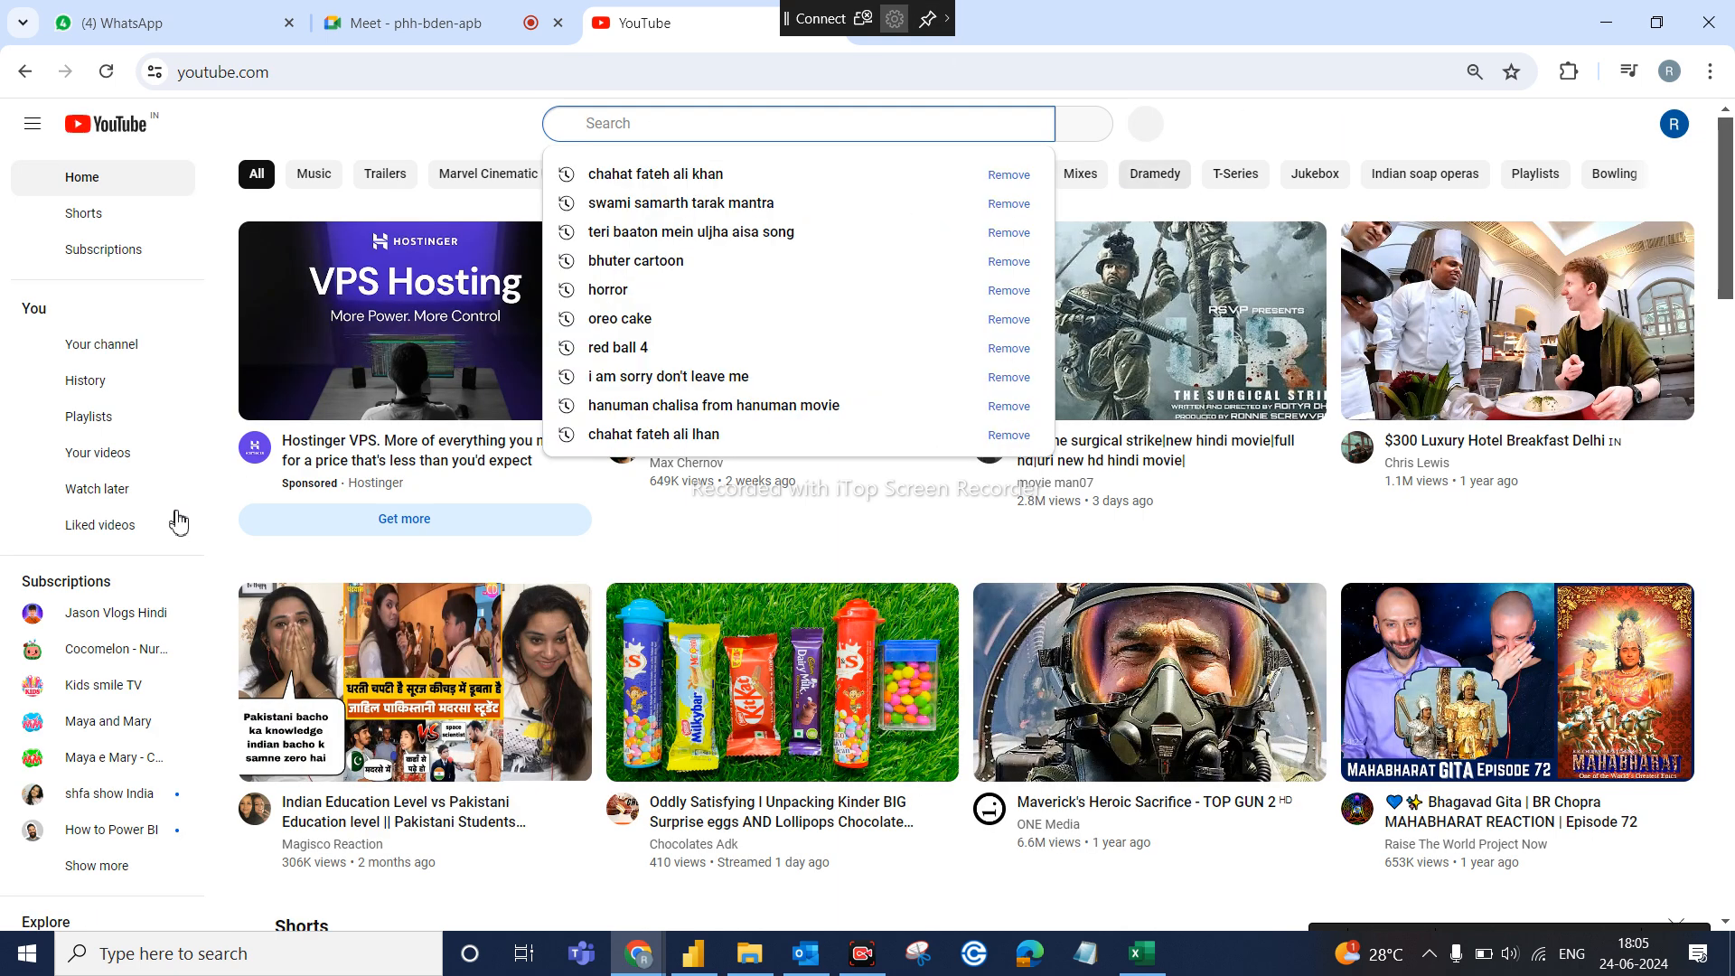
{"action": "scroll", "coordinate": [128, 727], "scroll_direction": "down", "scroll_amount": 6}
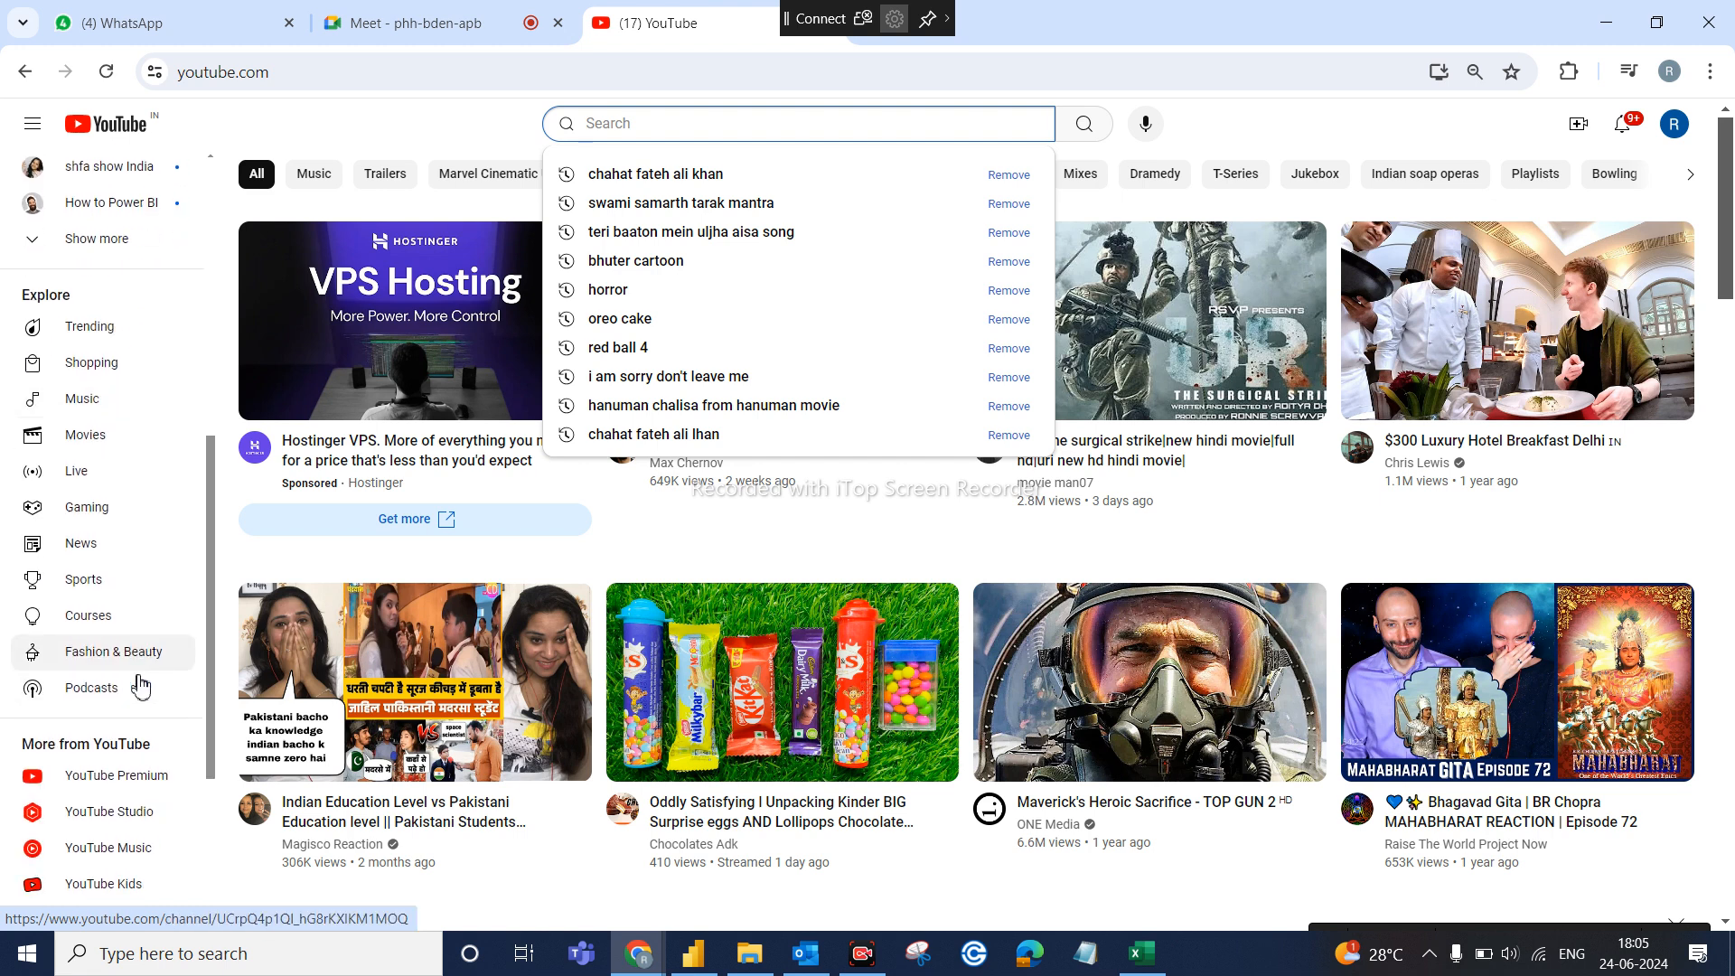
{"action": "scroll", "coordinate": [138, 687], "scroll_direction": "down", "scroll_amount": 1}
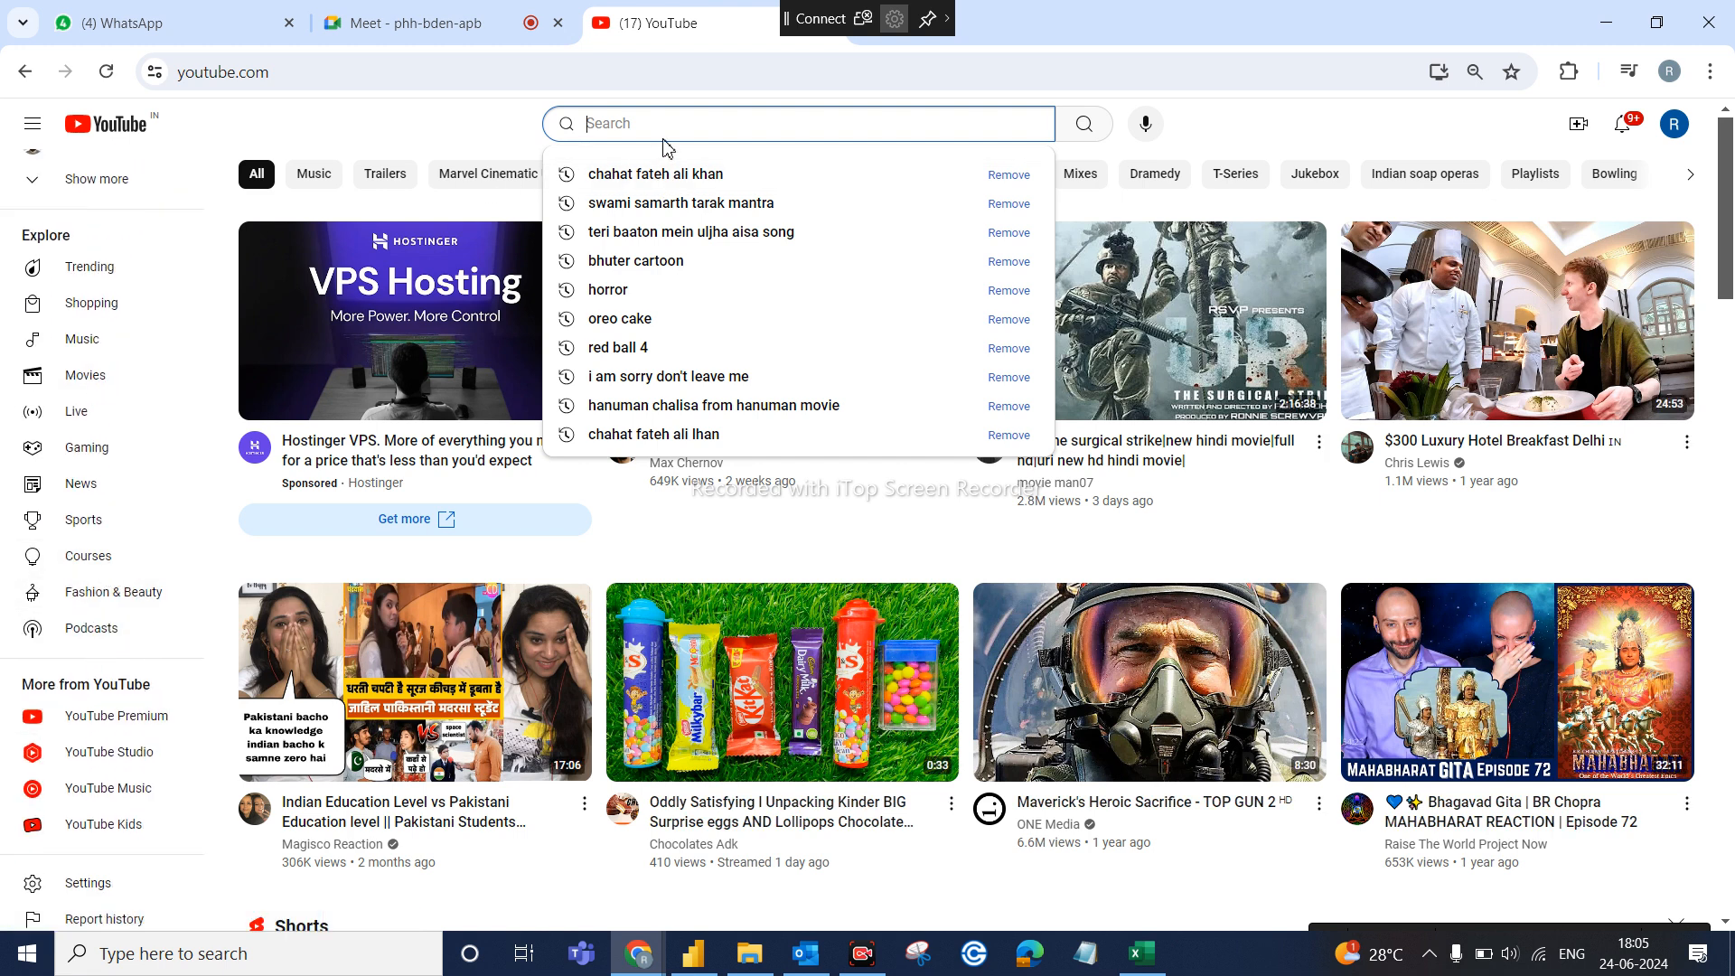
{"action": "type", "text": "how to"}
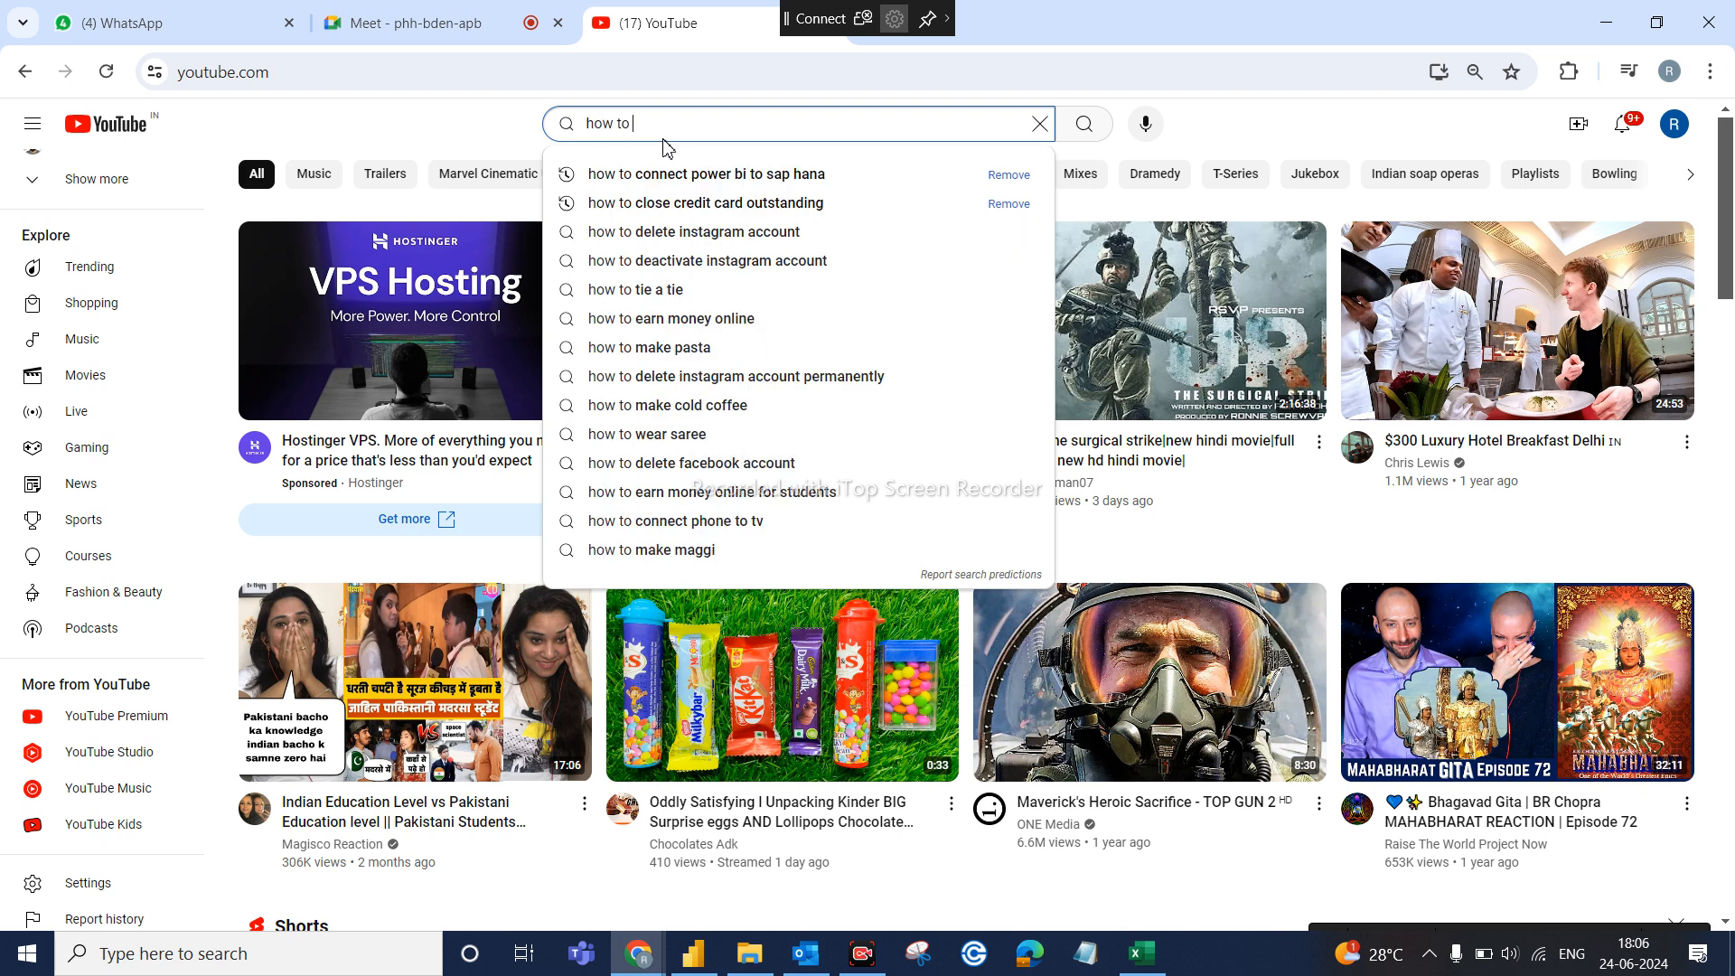
{"action": "key", "text": "Escape"}
{"action": "type", "text": "p"}
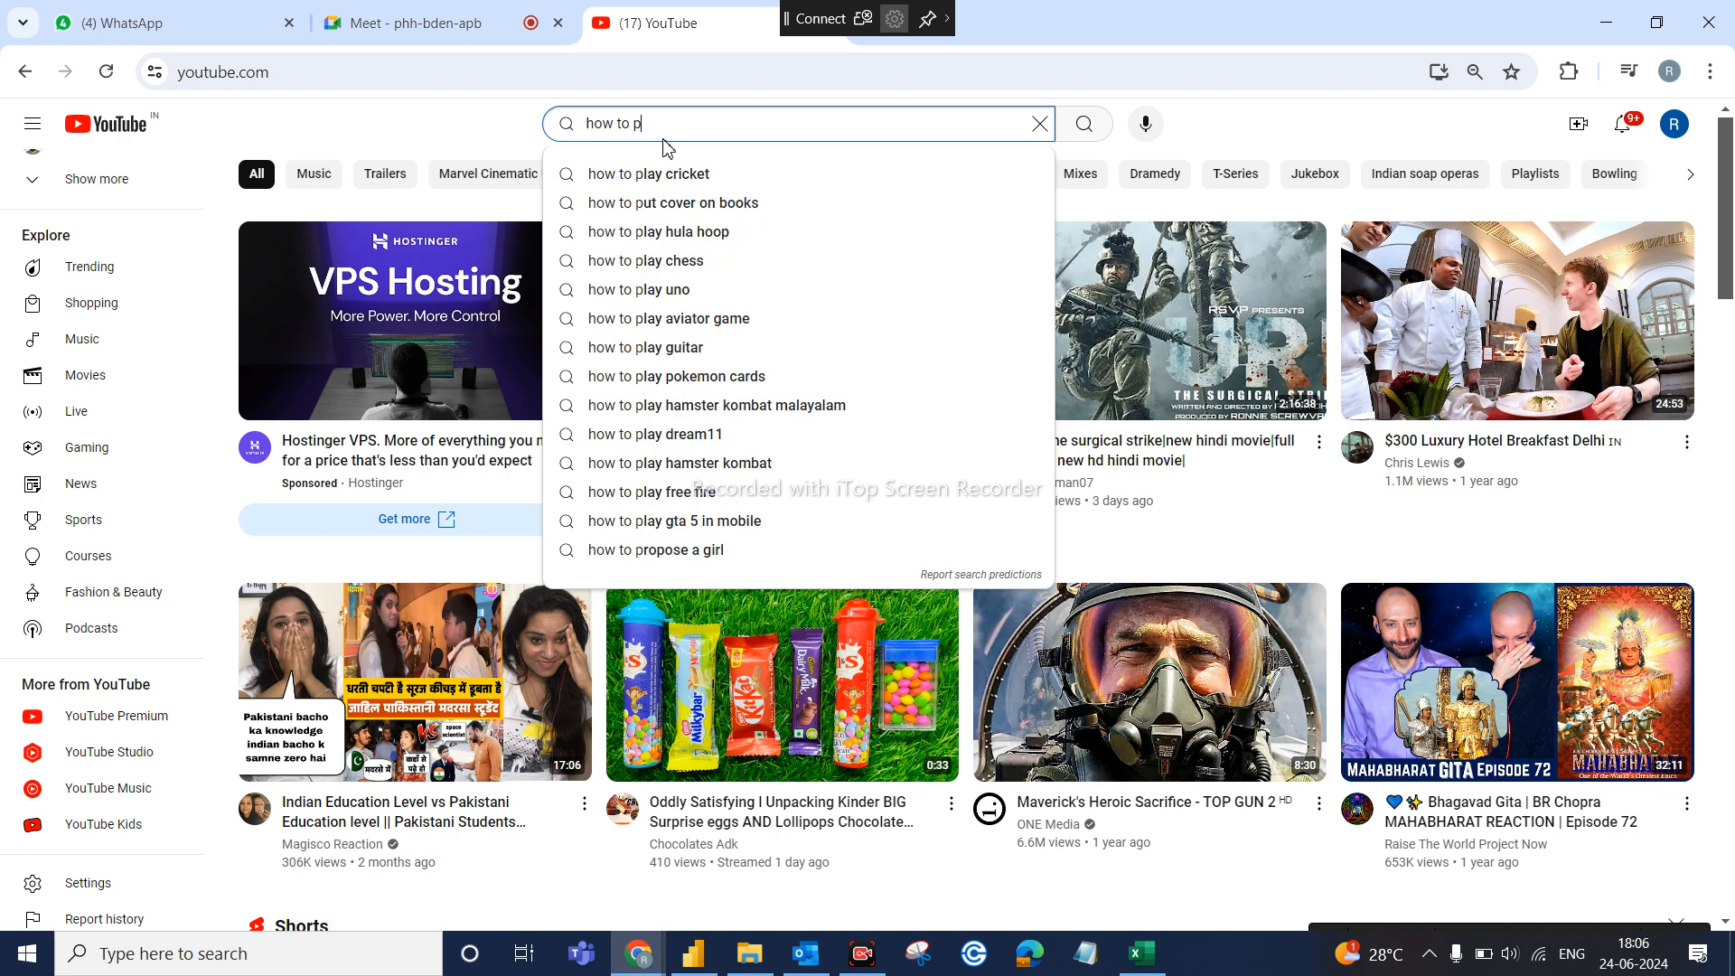
{"action": "type", "text": "o"}
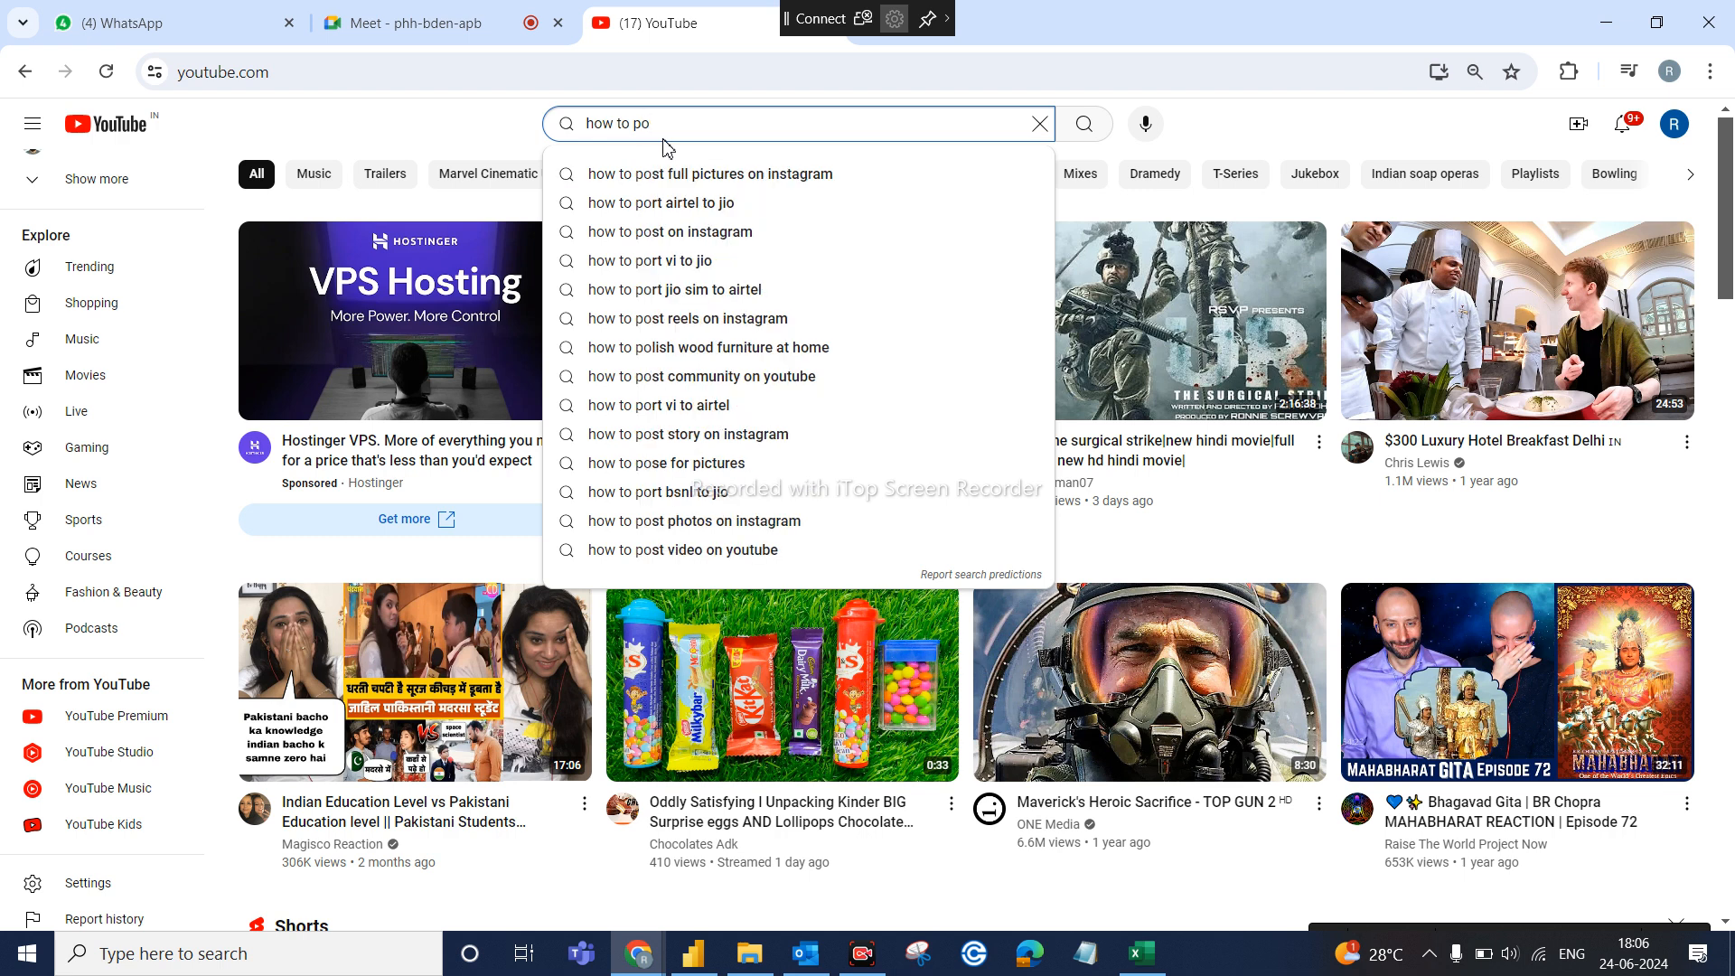
{"action": "type", "text": "werBI"}
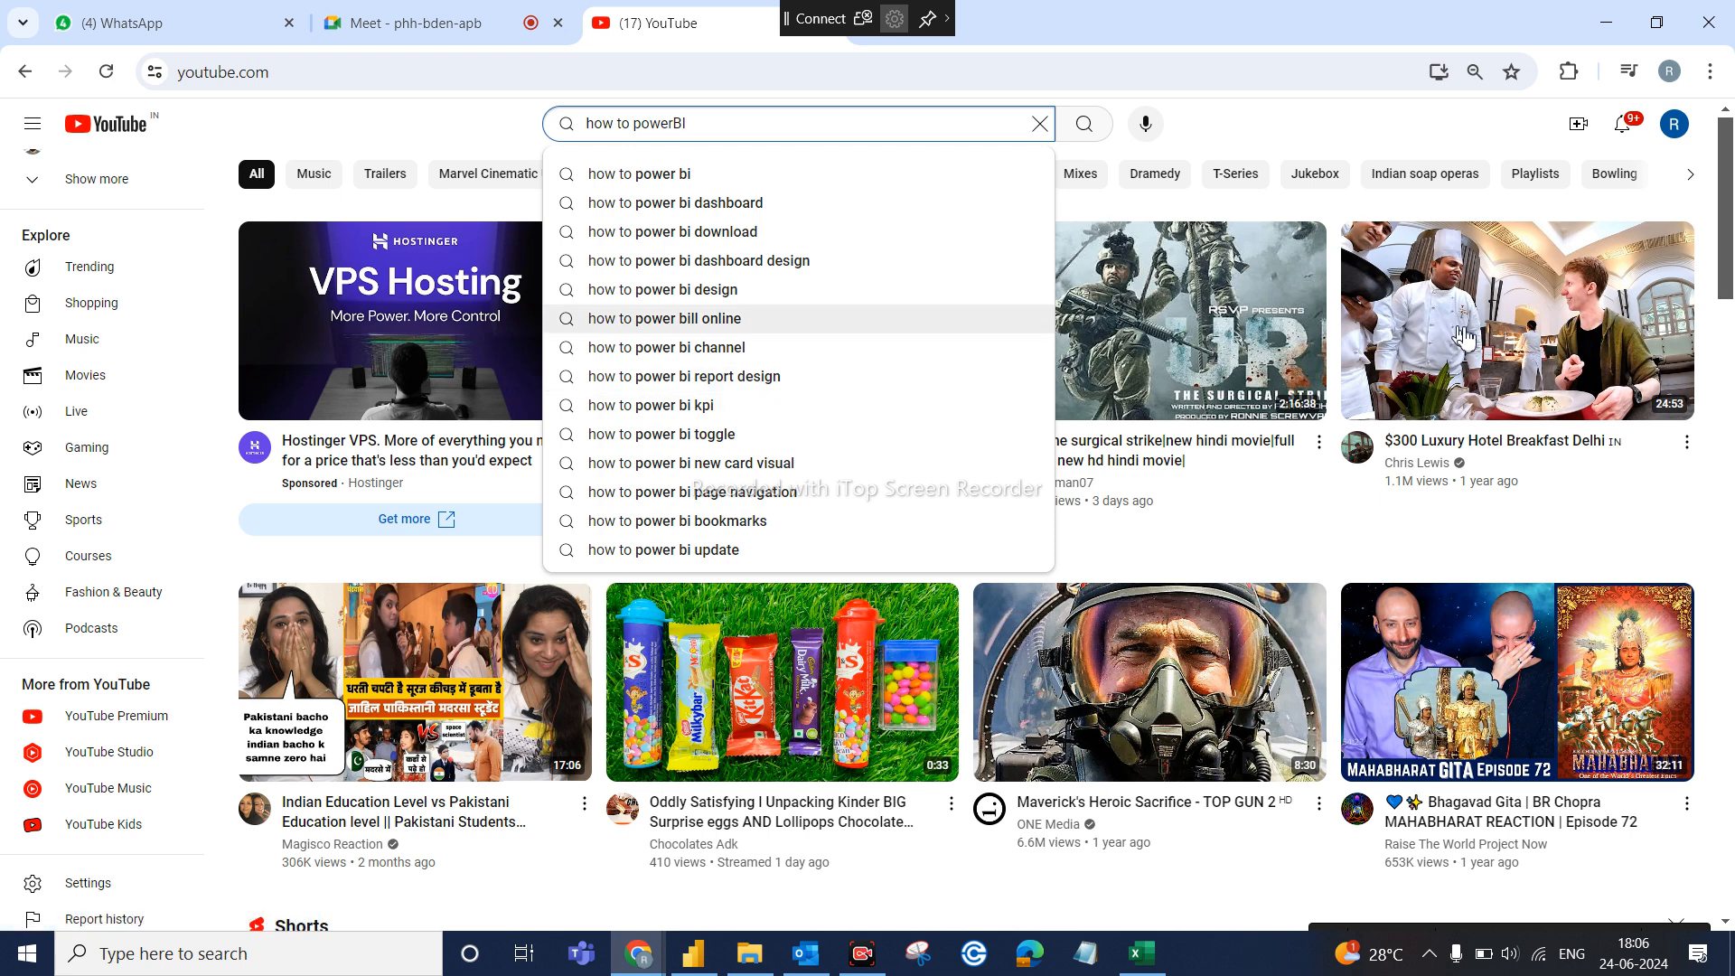
Expand the full list of subscriptions and open the How to Power BI channel
{"action": "left_click", "coordinate": [1674, 126]}
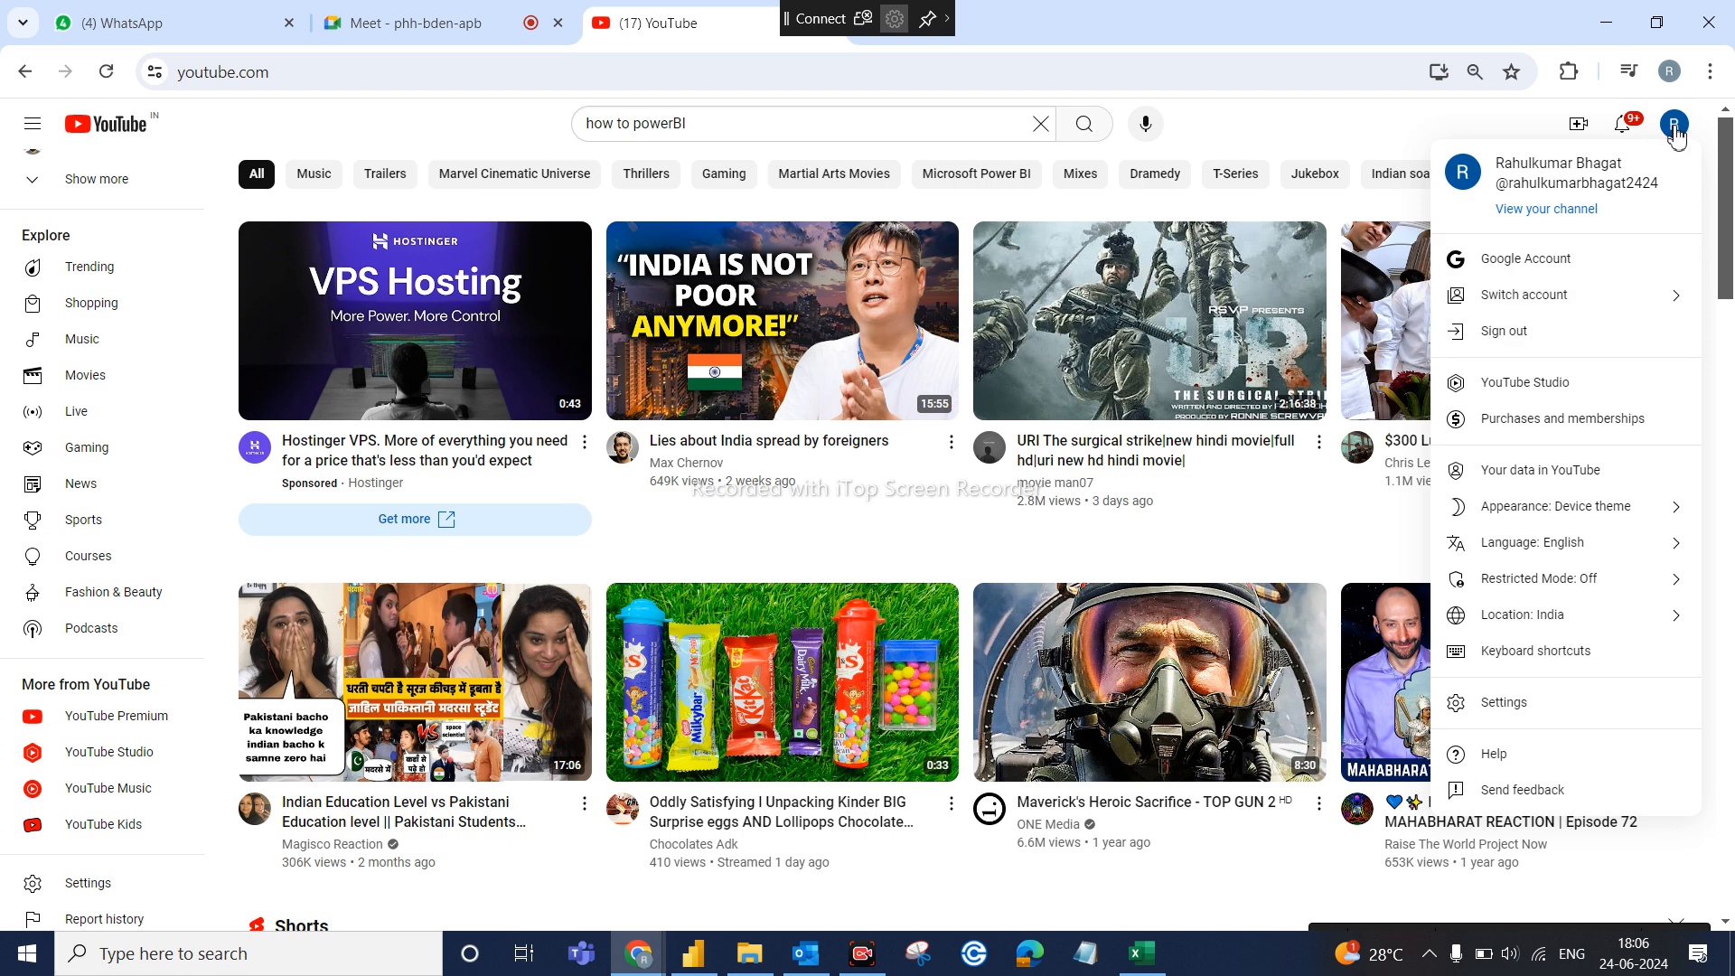
{"action": "left_click", "coordinate": [1321, 148]}
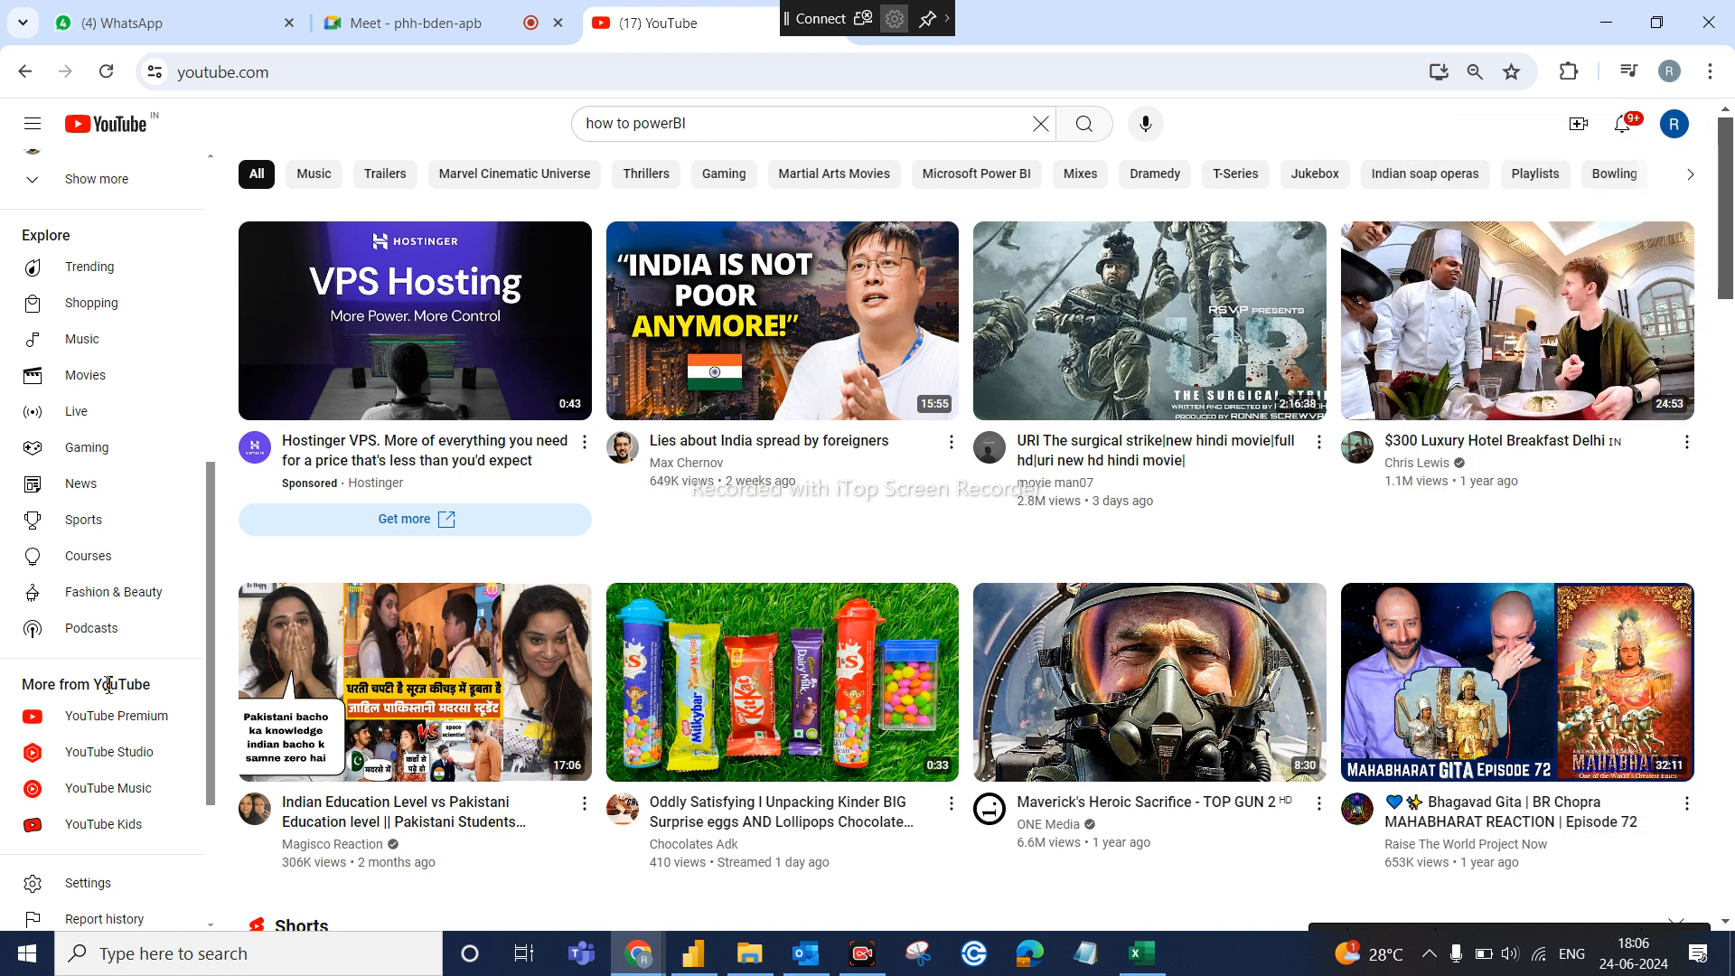
{"action": "scroll", "coordinate": [108, 694], "scroll_direction": "down", "scroll_amount": 3}
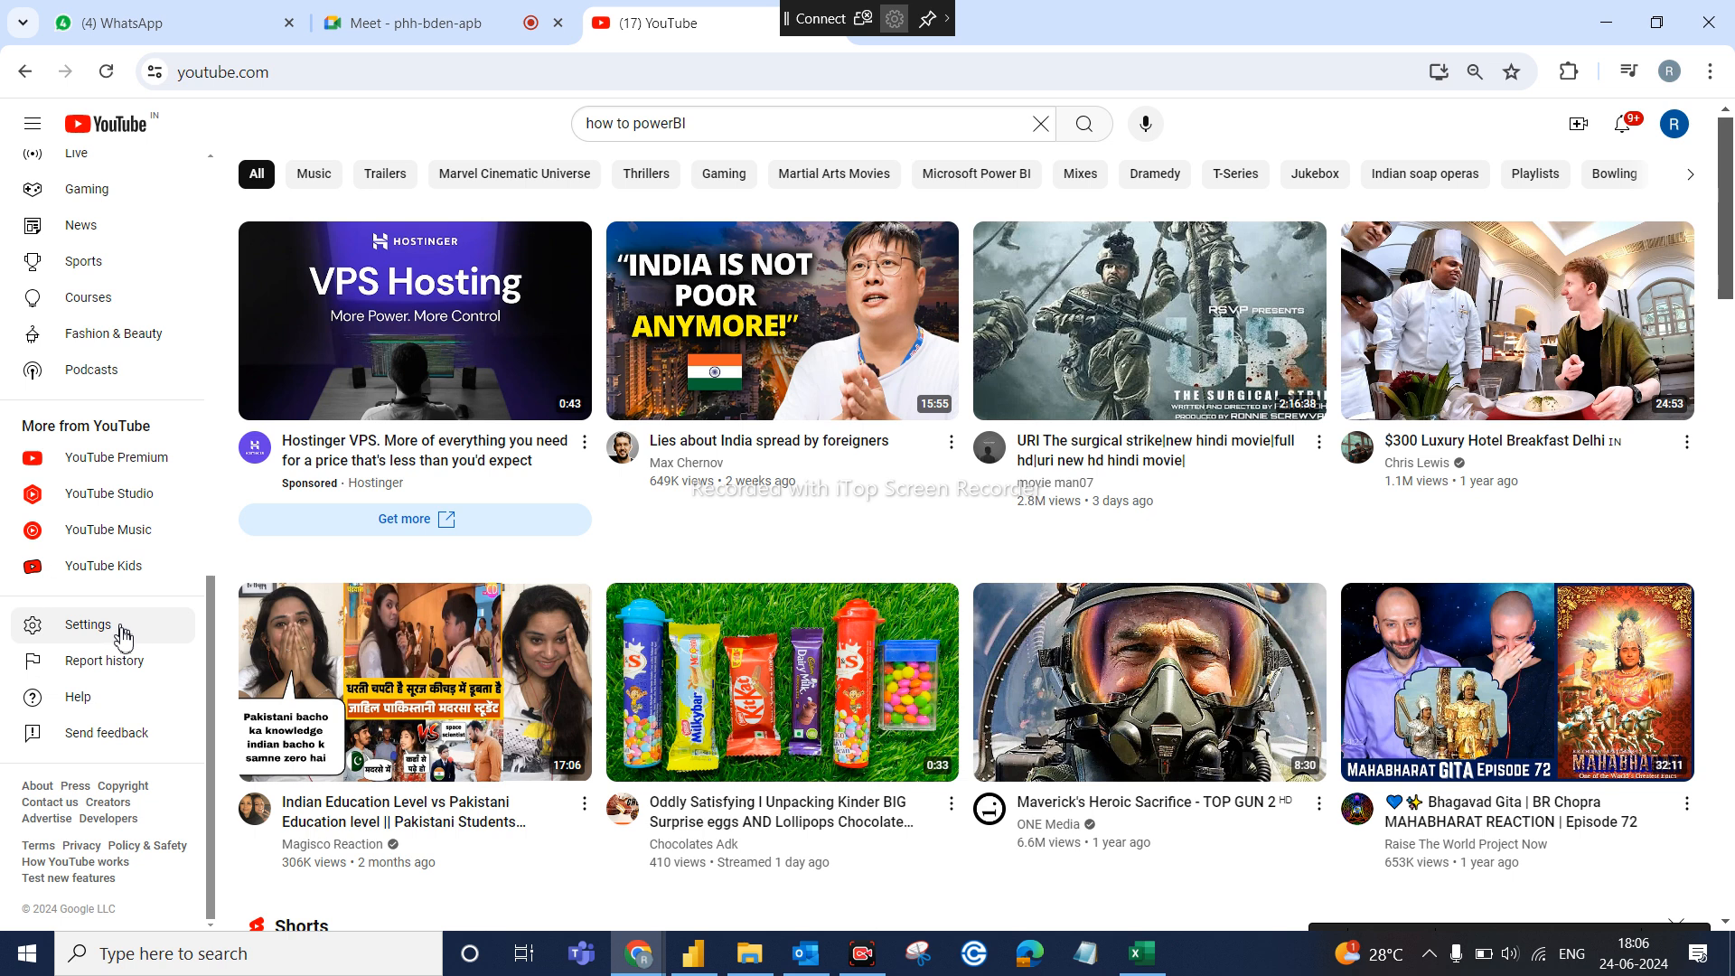
{"action": "scroll", "coordinate": [112, 651], "scroll_direction": "up", "scroll_amount": 3}
{"action": "scroll", "coordinate": [112, 646], "scroll_direction": "up", "scroll_amount": 4}
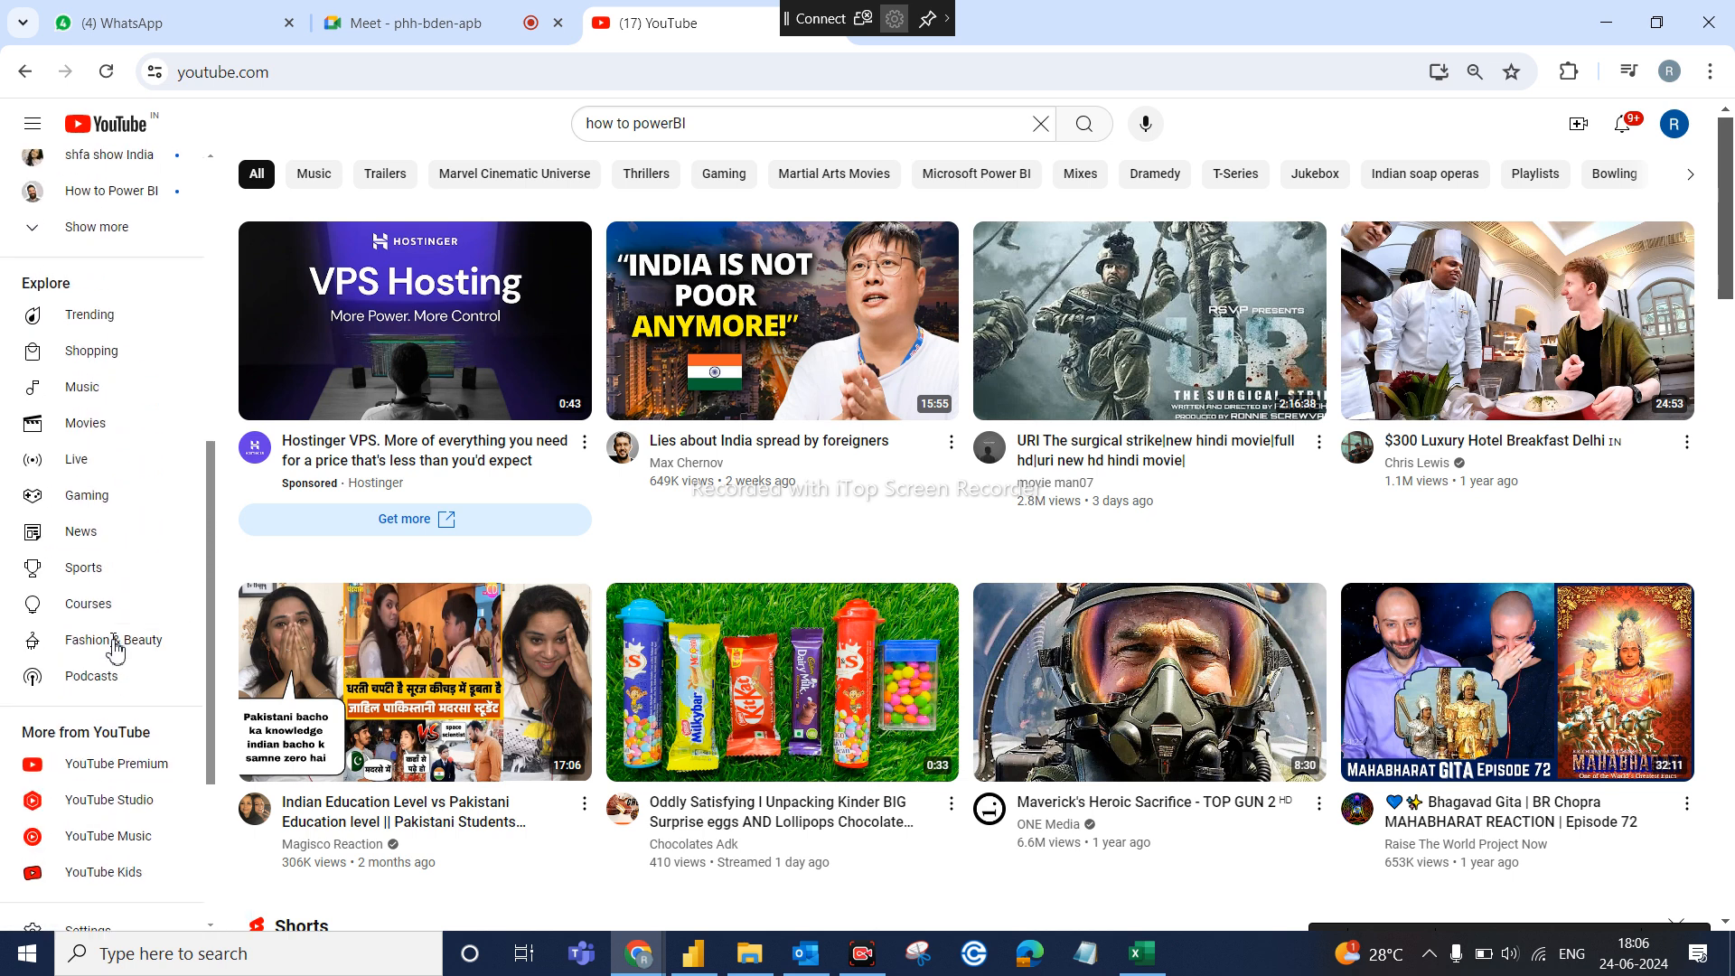
{"action": "scroll", "coordinate": [113, 648], "scroll_direction": "up", "scroll_amount": 4}
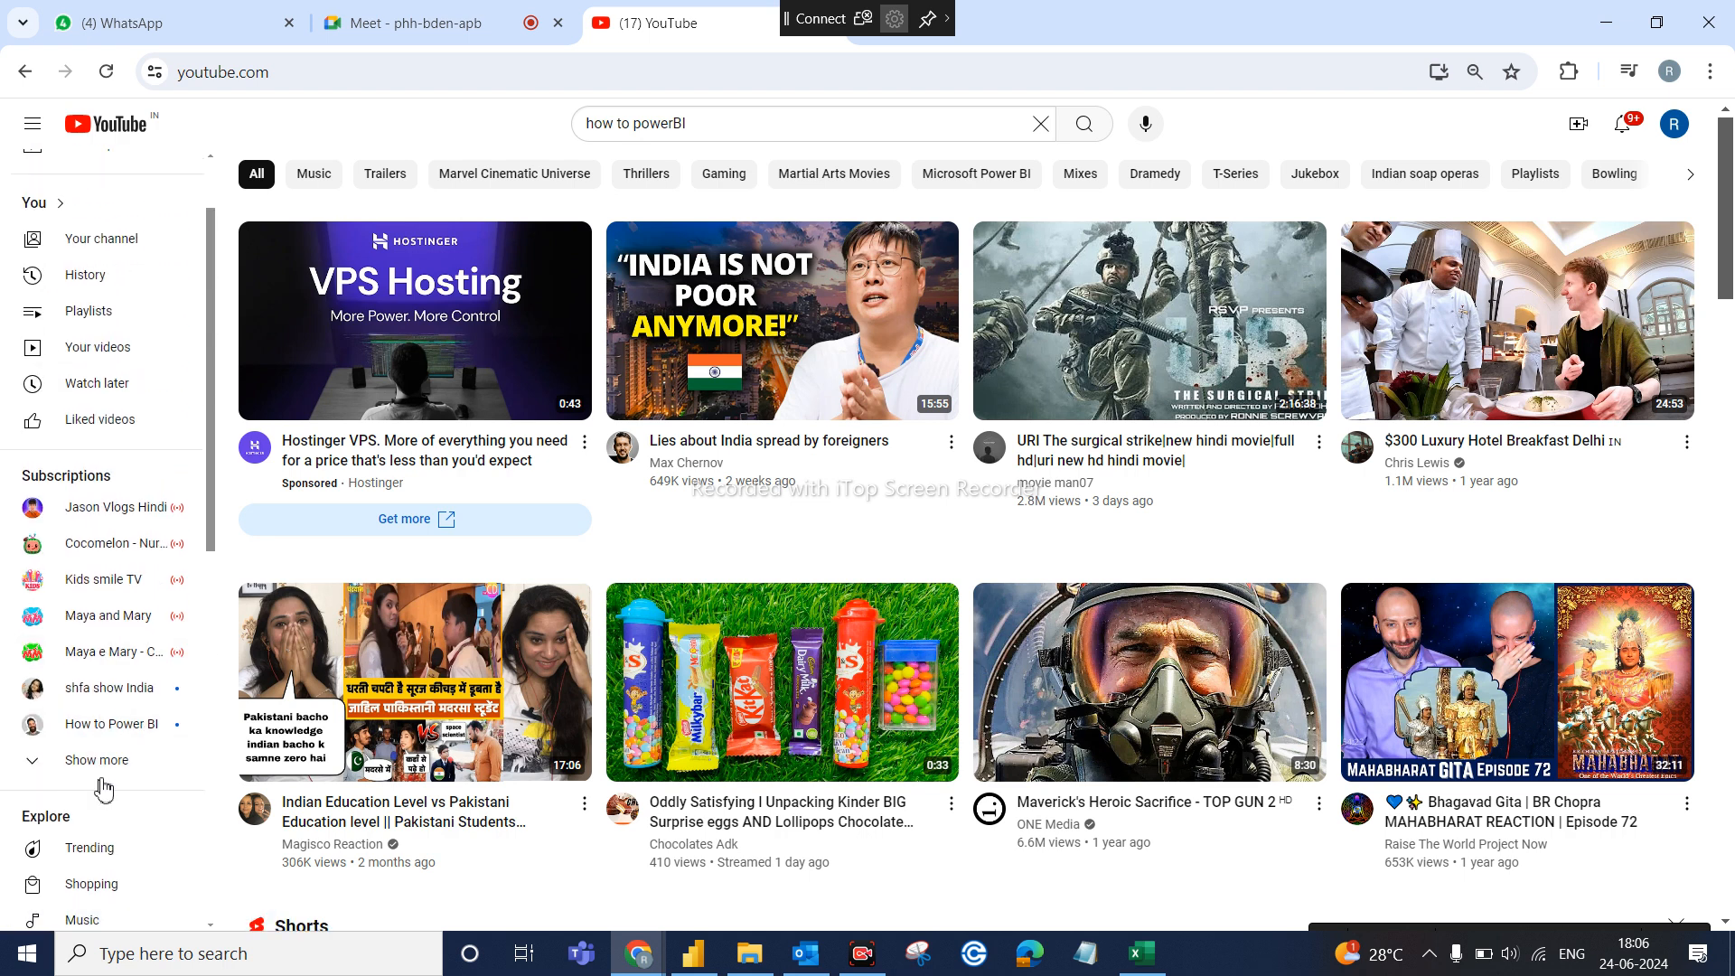
{"action": "left_click", "coordinate": [107, 775]}
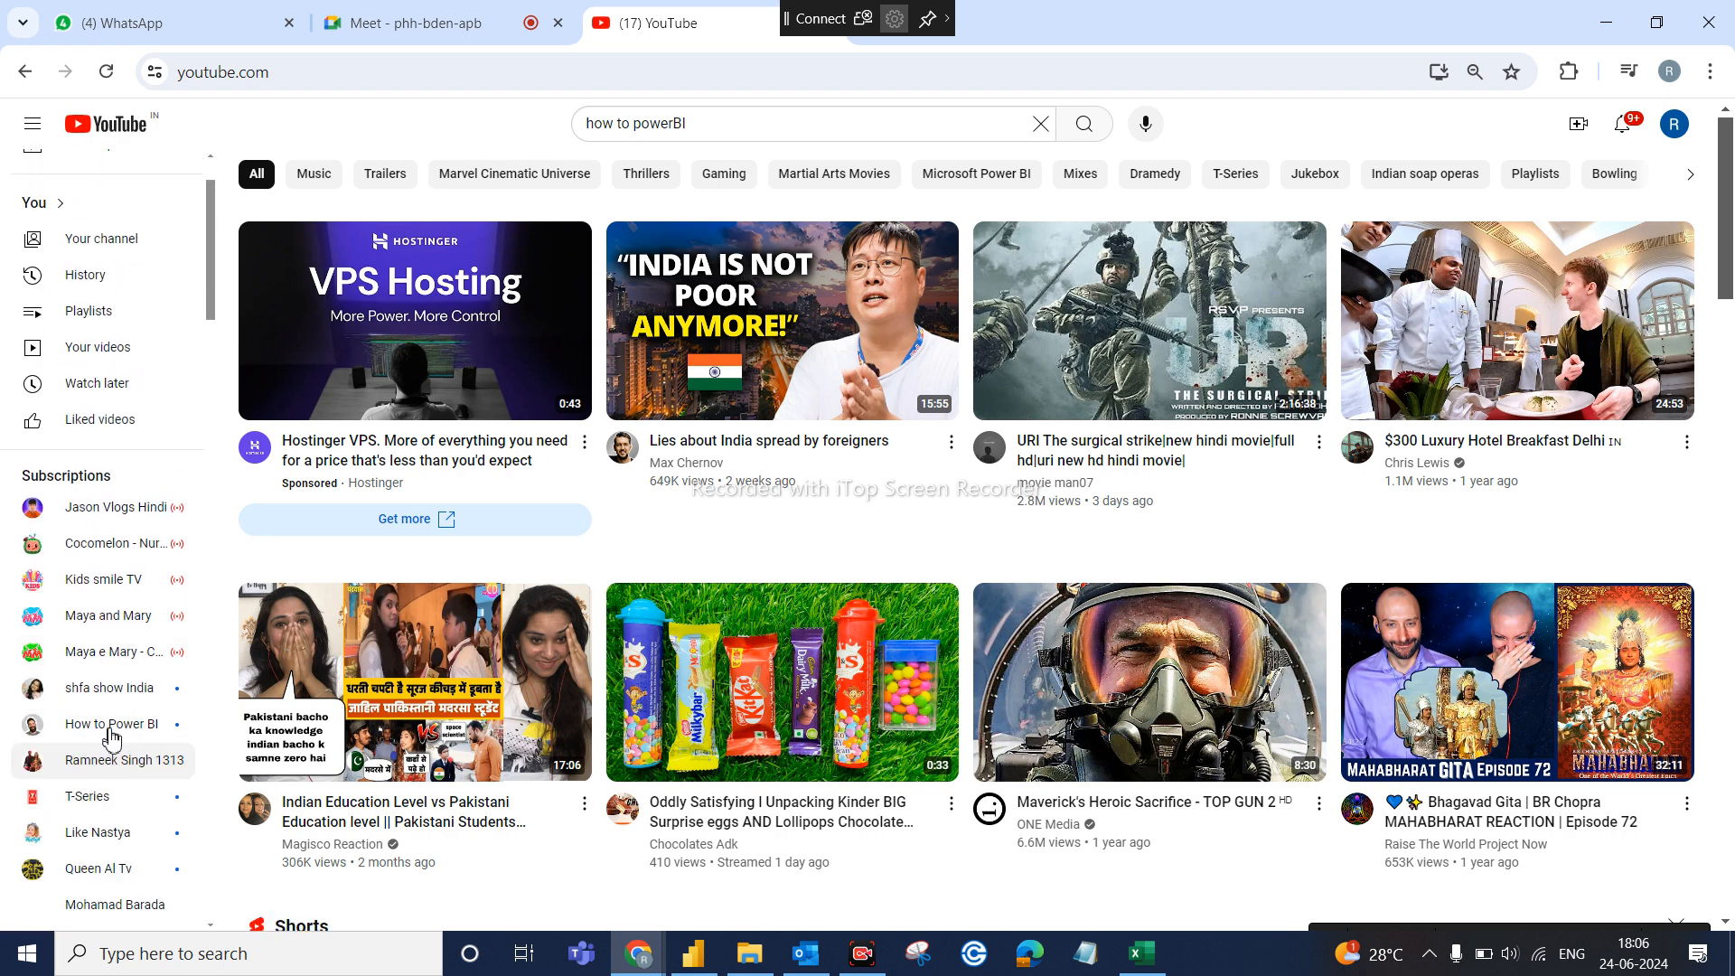
{"action": "left_click", "coordinate": [112, 734]}
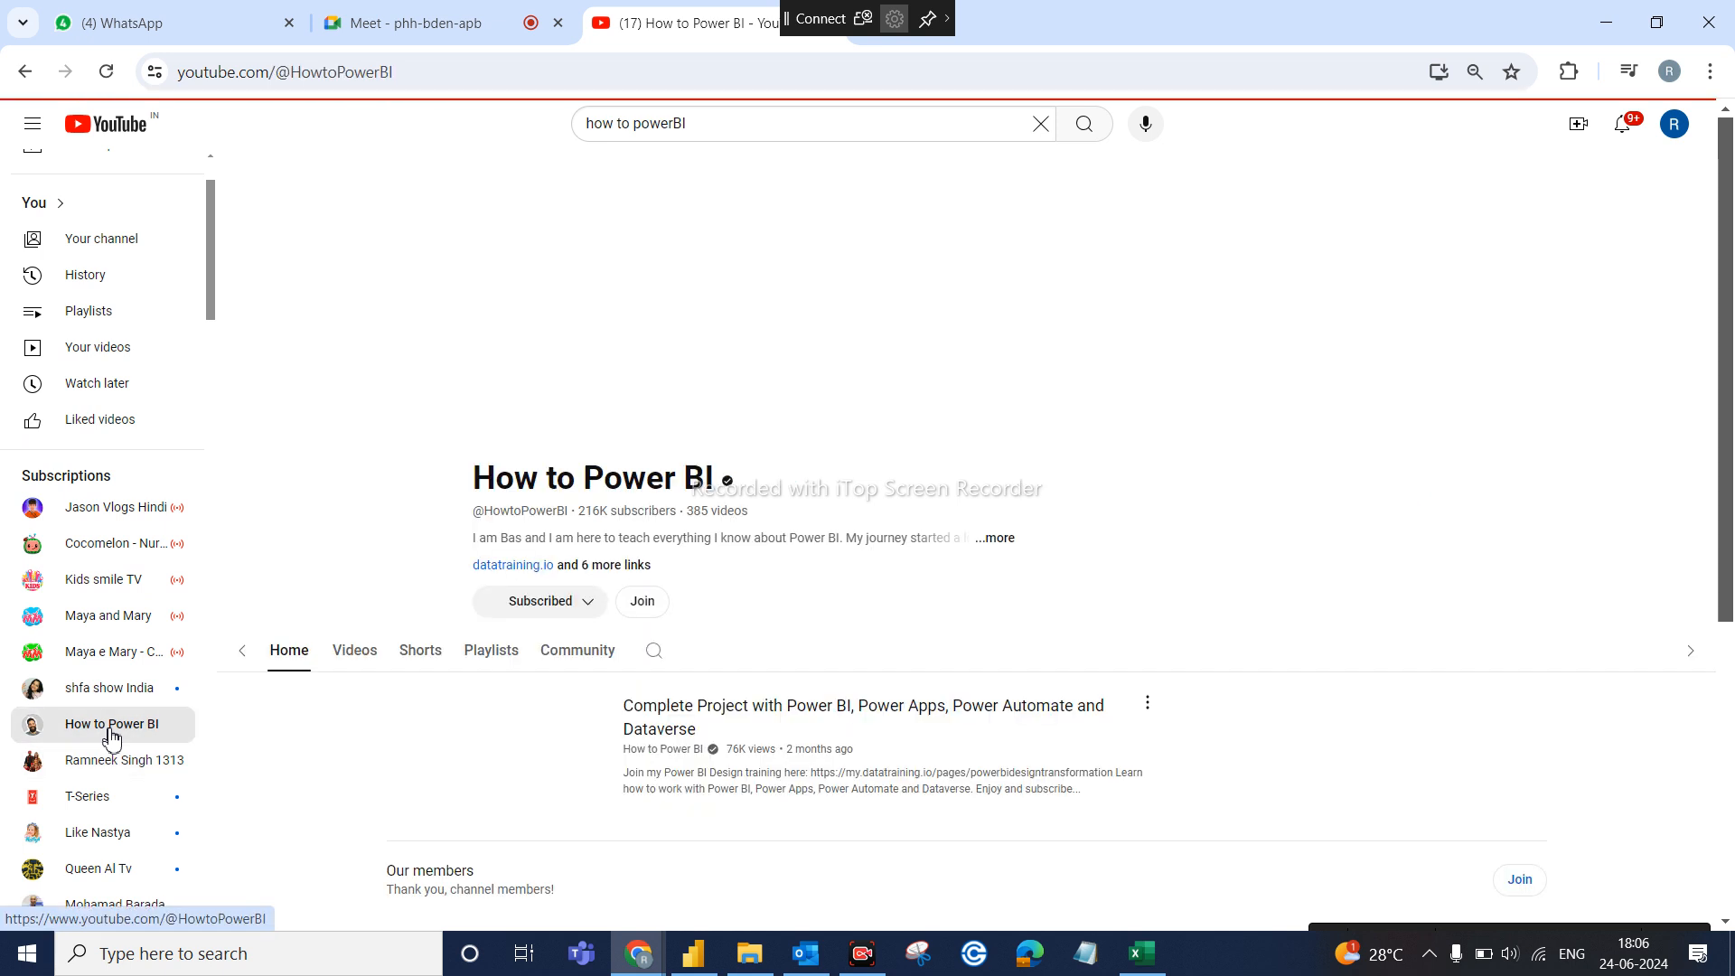
Look through the For You, Videos and Popular videos rows on the channel's home page for a relevant video
{"action": "scroll", "coordinate": [775, 704], "scroll_direction": "down", "scroll_amount": 4}
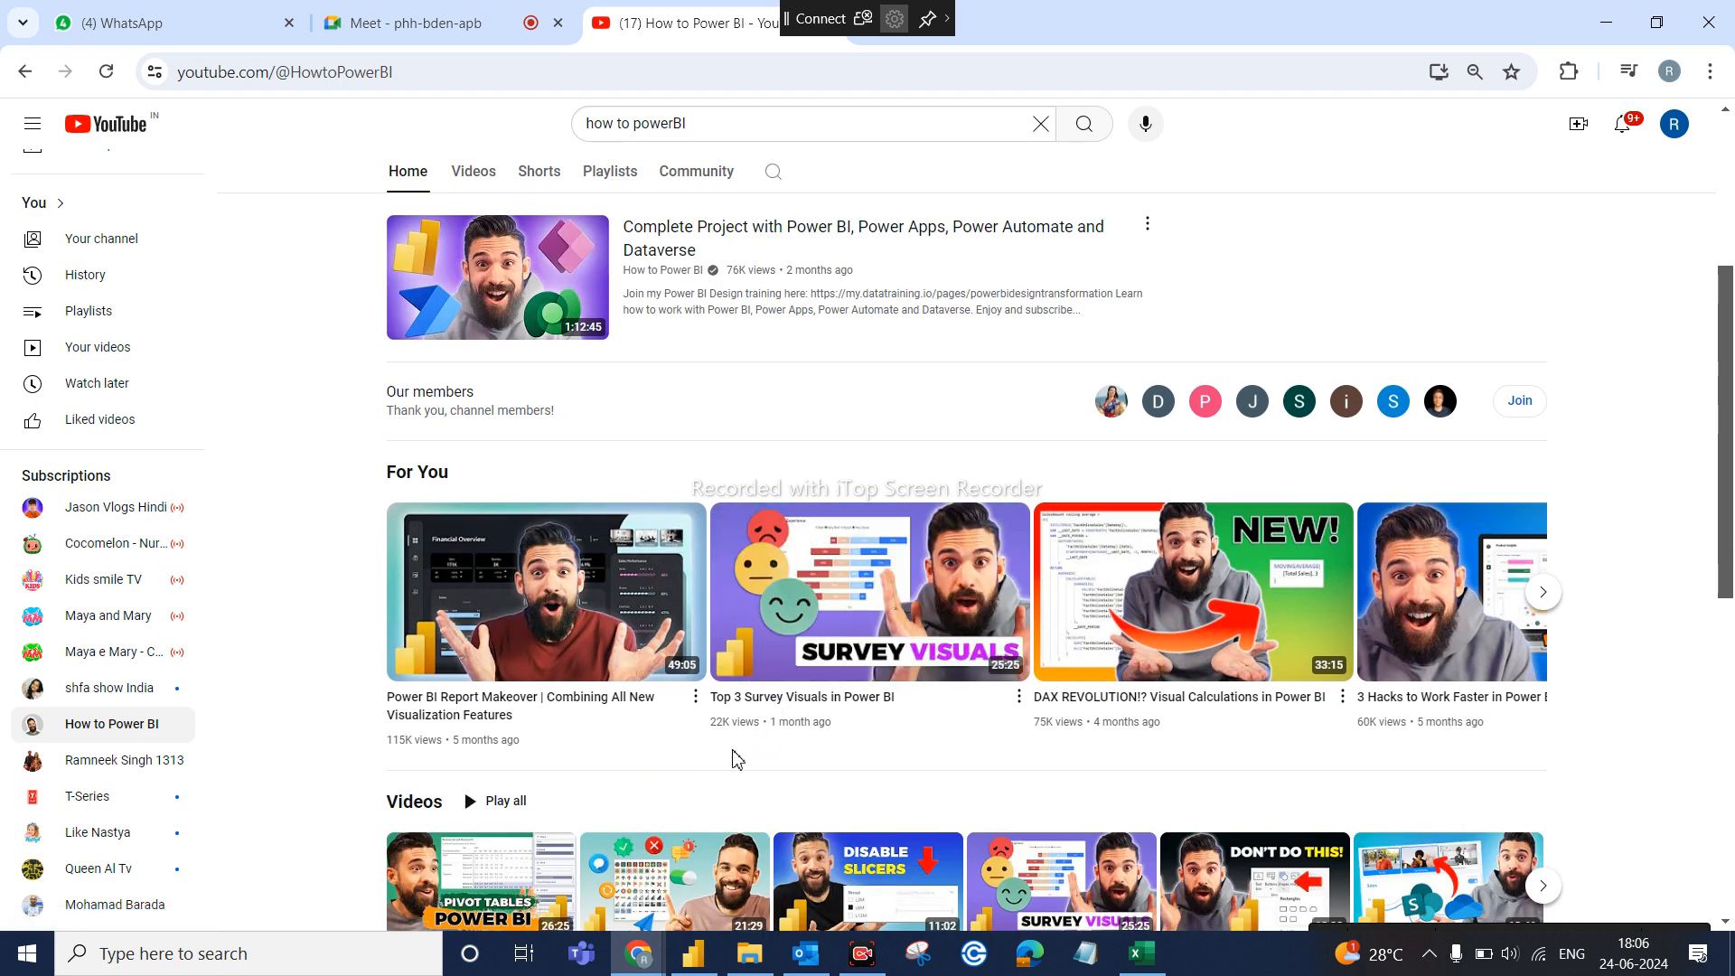
{"action": "scroll", "coordinate": [736, 762], "scroll_direction": "down", "scroll_amount": 1}
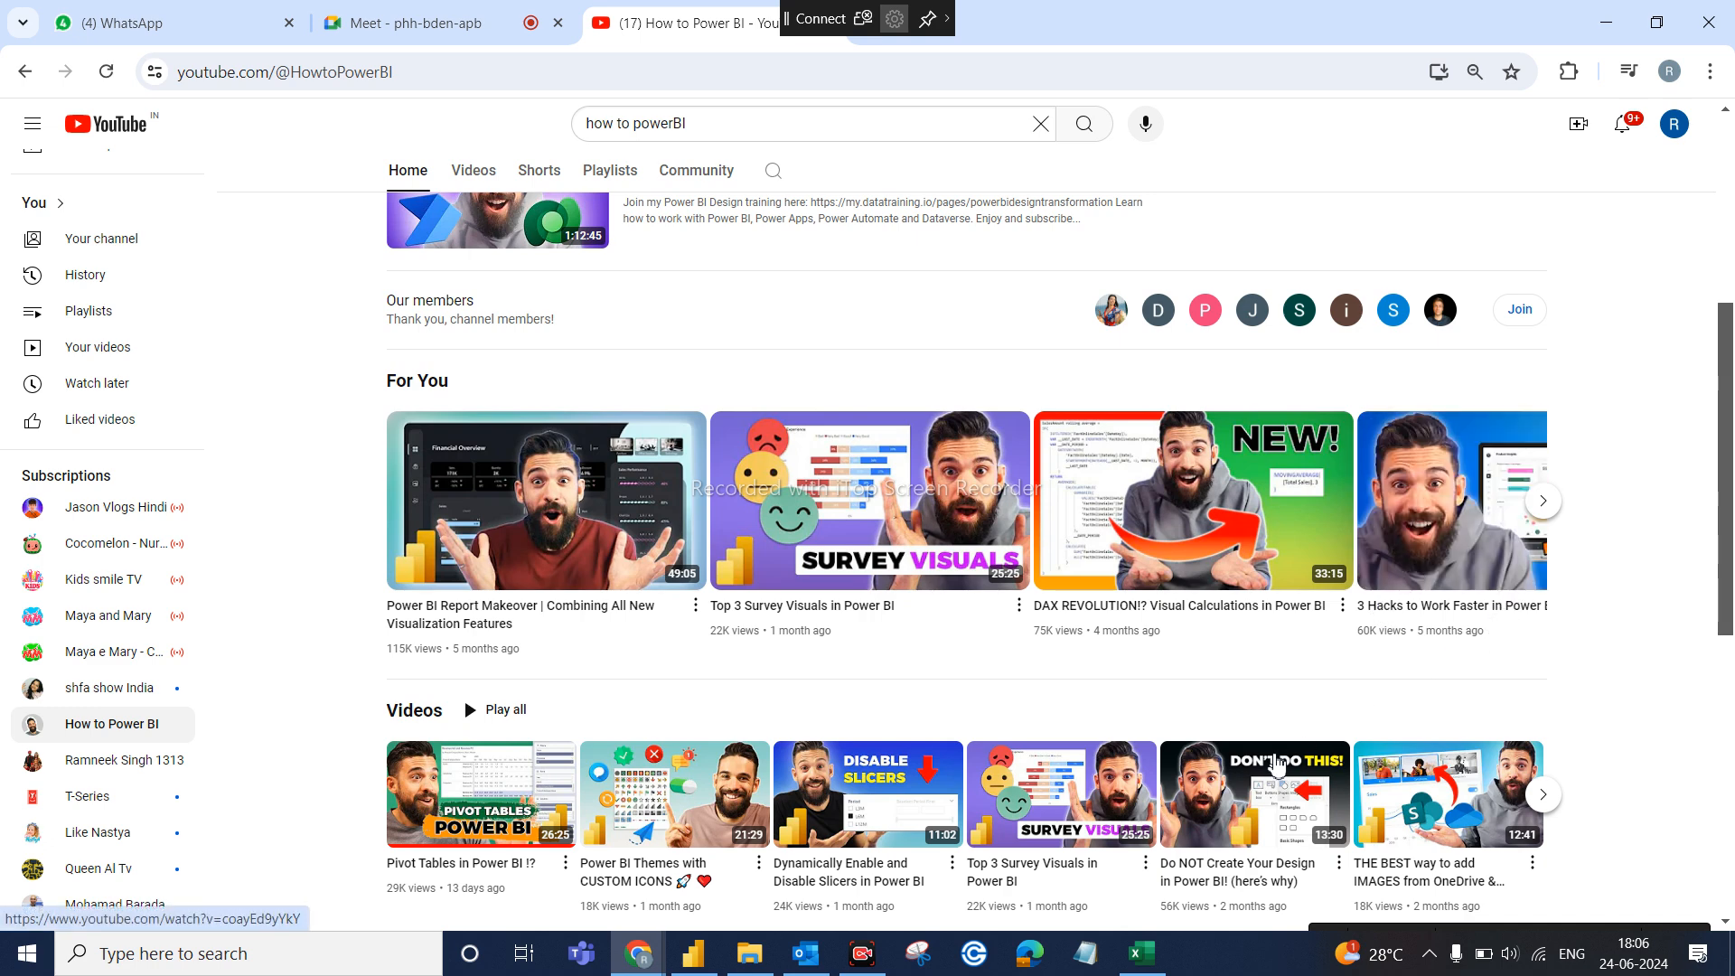
{"action": "scroll", "coordinate": [1276, 763], "scroll_direction": "down", "scroll_amount": 1}
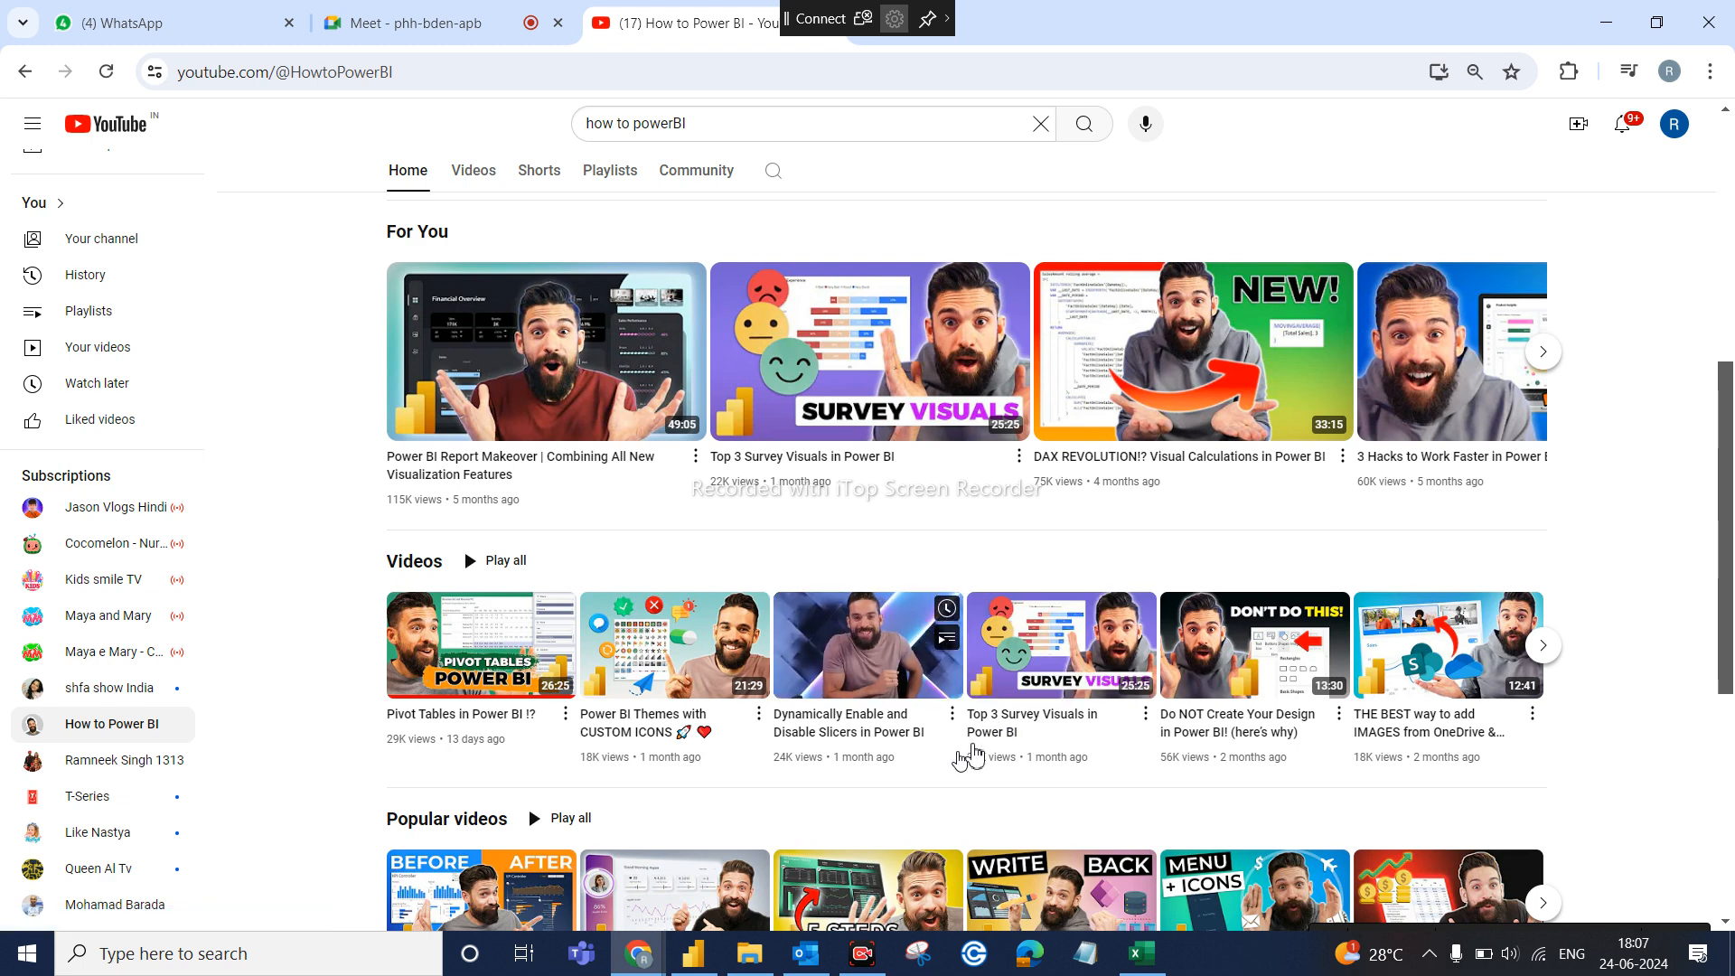
{"action": "scroll", "coordinate": [1121, 714], "scroll_direction": "down", "scroll_amount": 2}
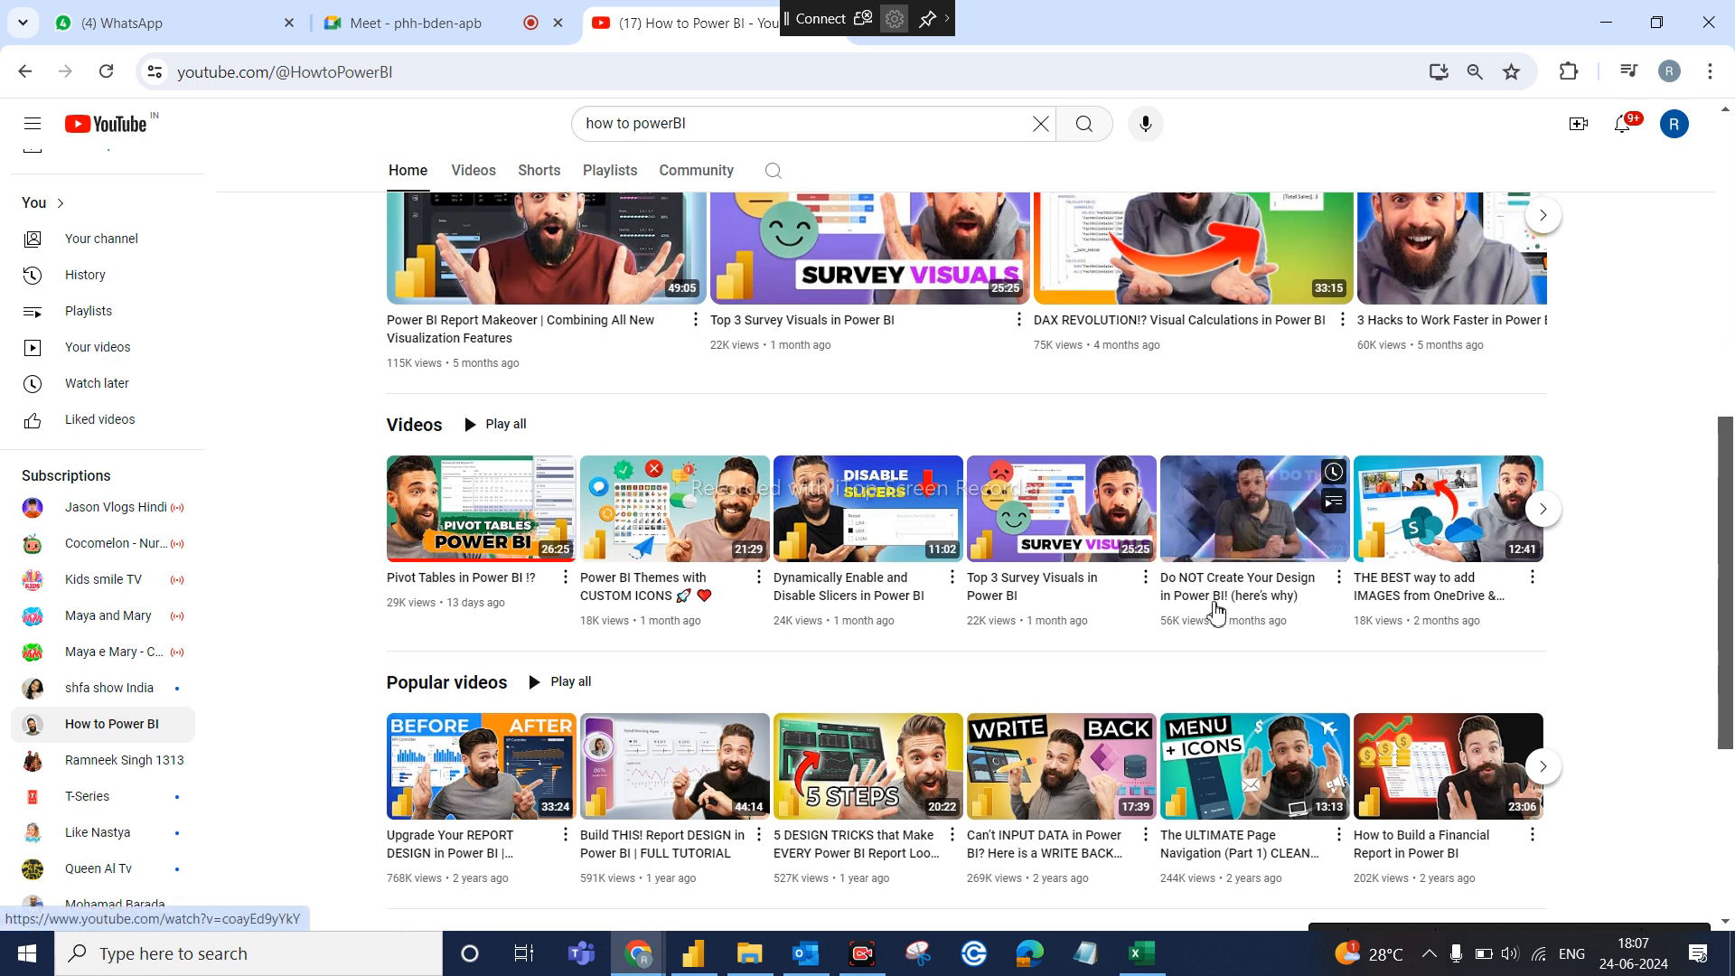
{"action": "left_click", "coordinate": [1544, 512]}
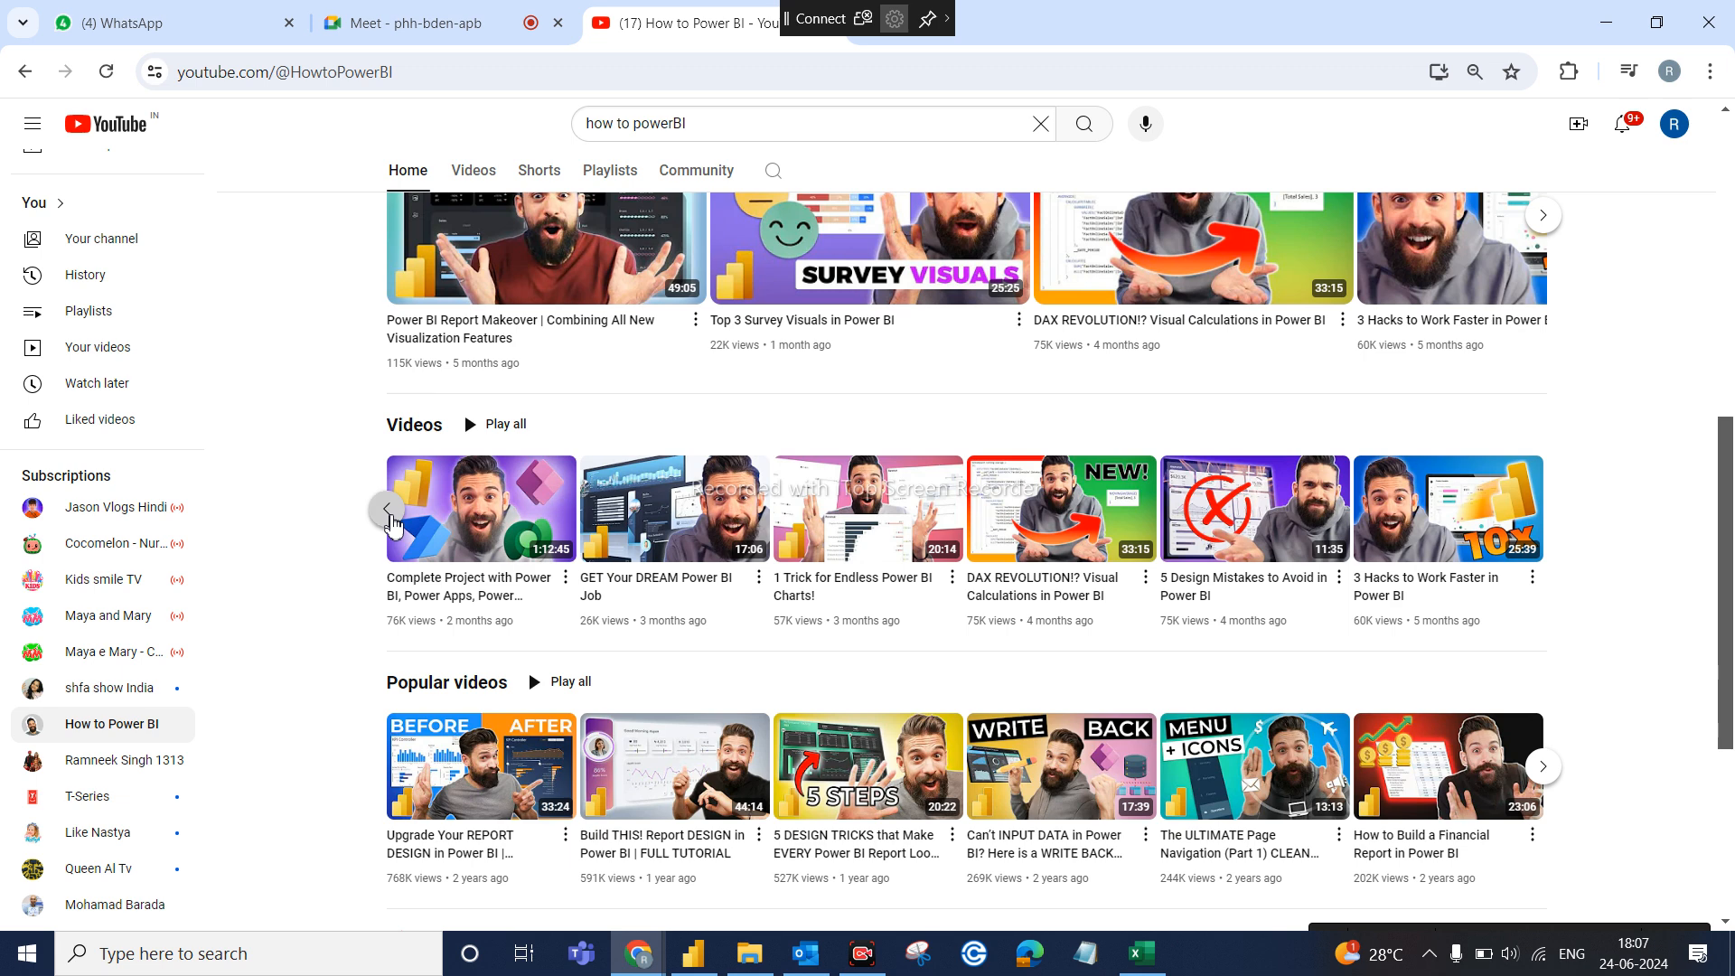
{"action": "left_click", "coordinate": [386, 510]}
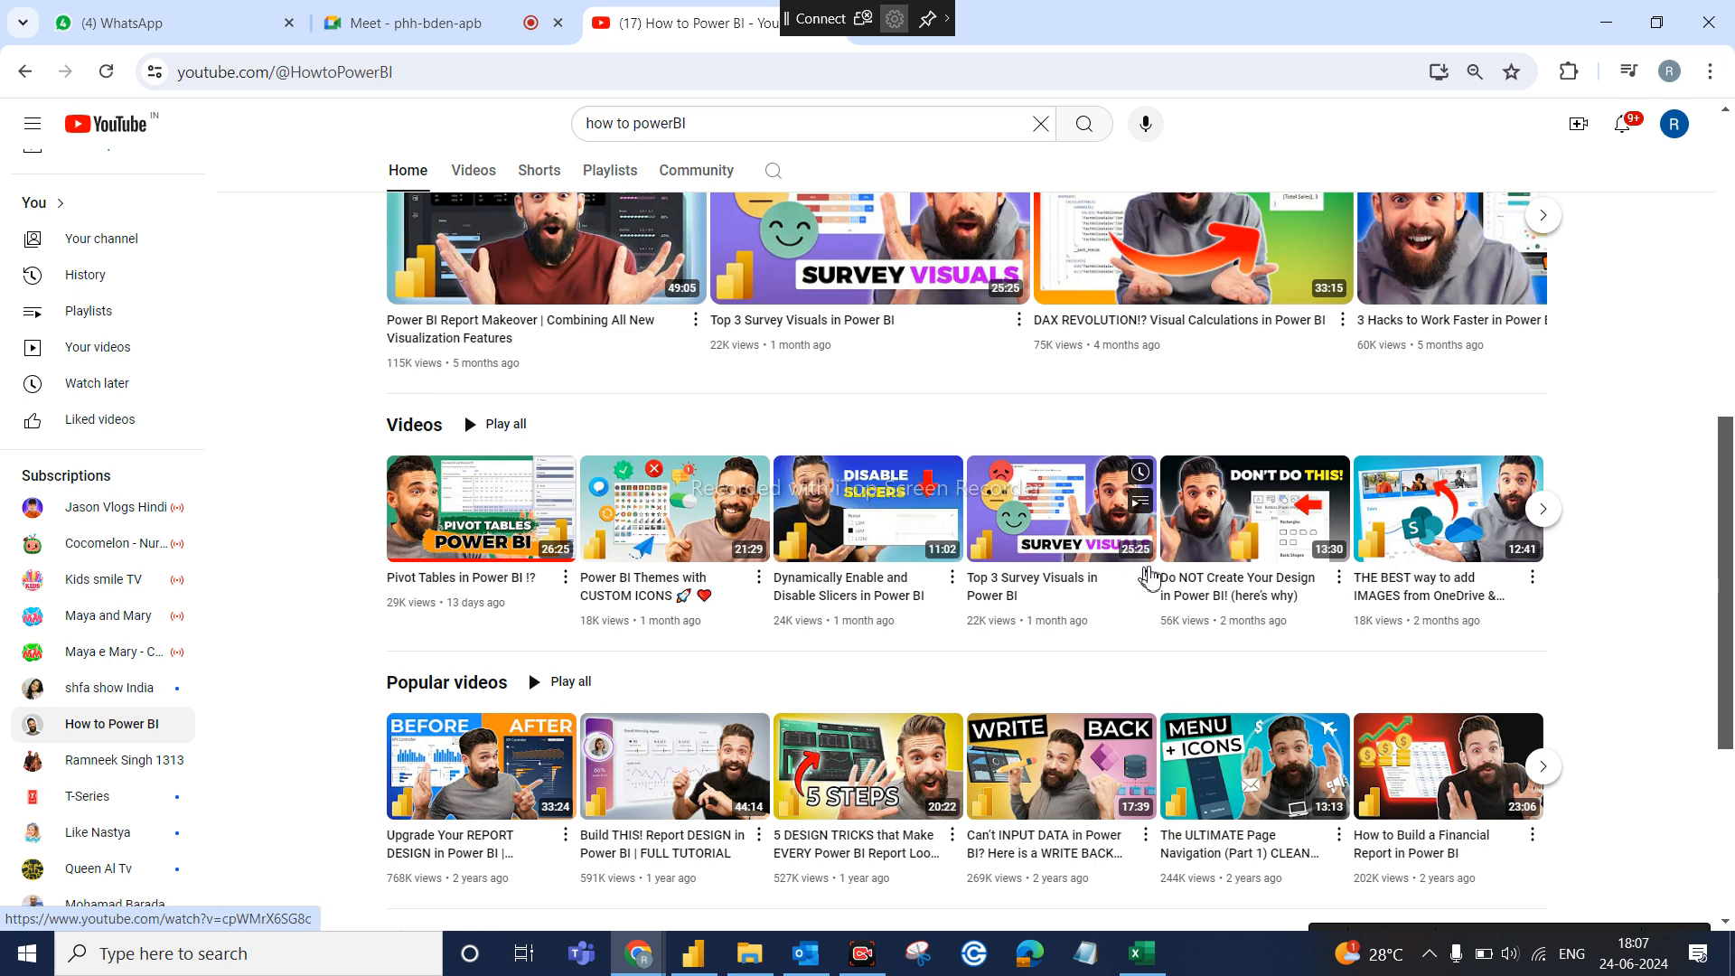
{"action": "scroll", "coordinate": [1102, 592], "scroll_direction": "up", "scroll_amount": 3}
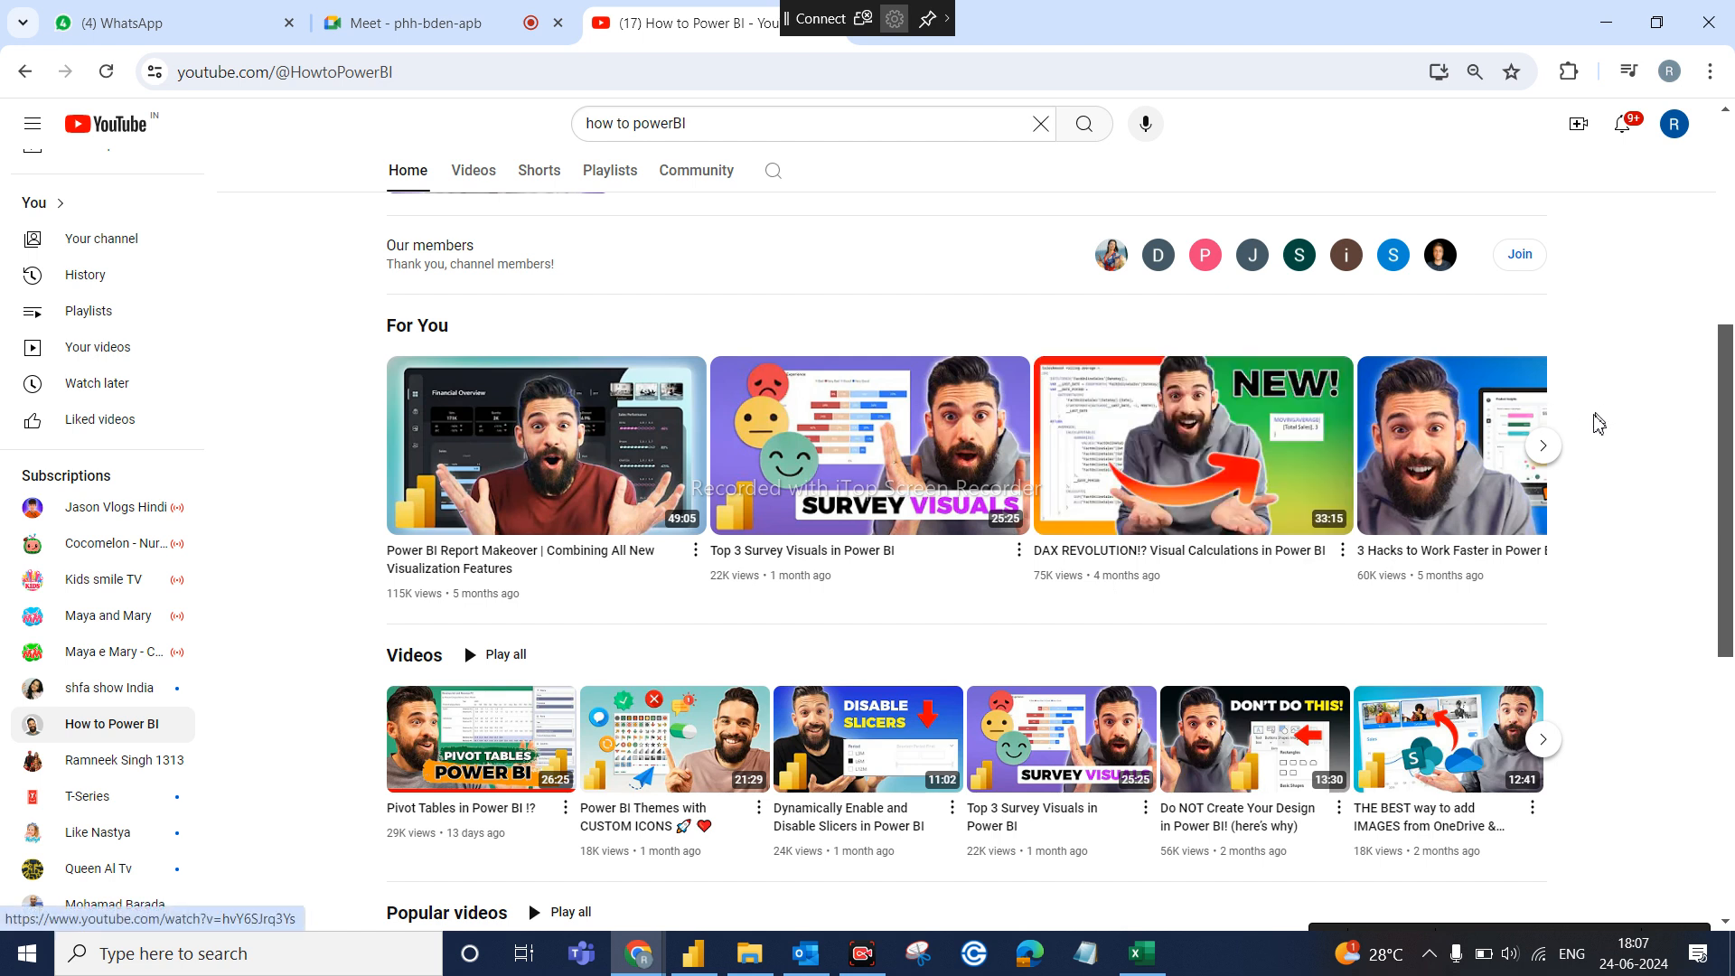
{"action": "left_click", "coordinate": [1542, 446]}
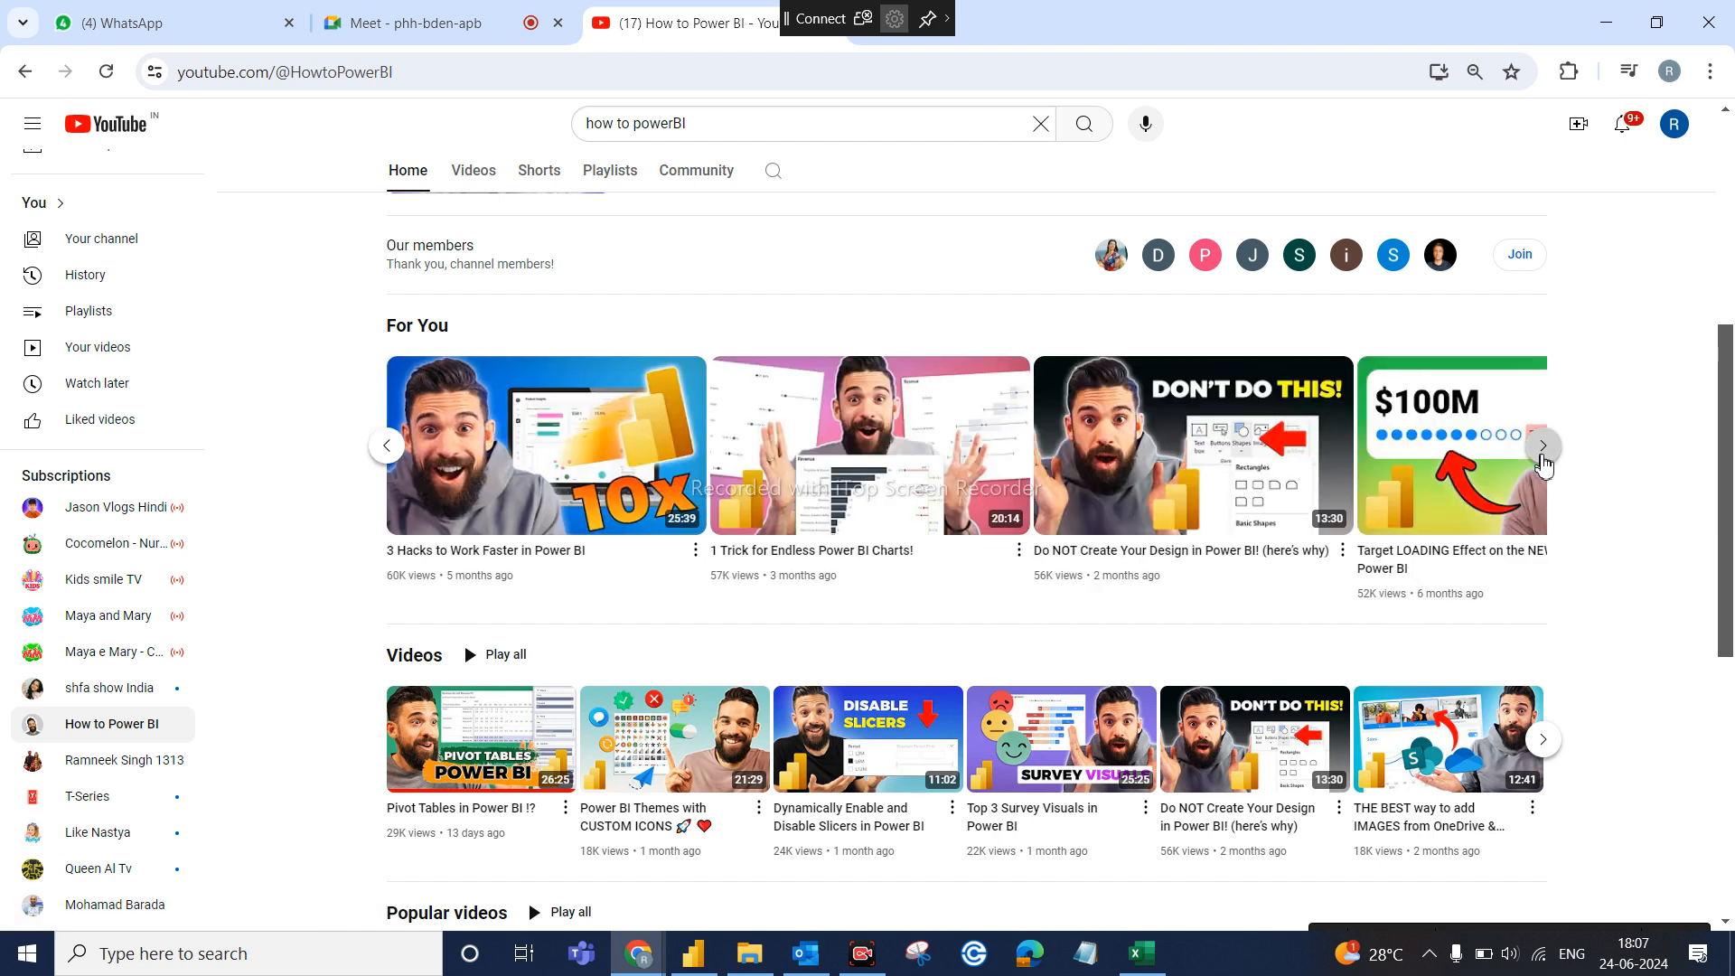
{"action": "scroll", "coordinate": [1430, 752], "scroll_direction": "down", "scroll_amount": 2}
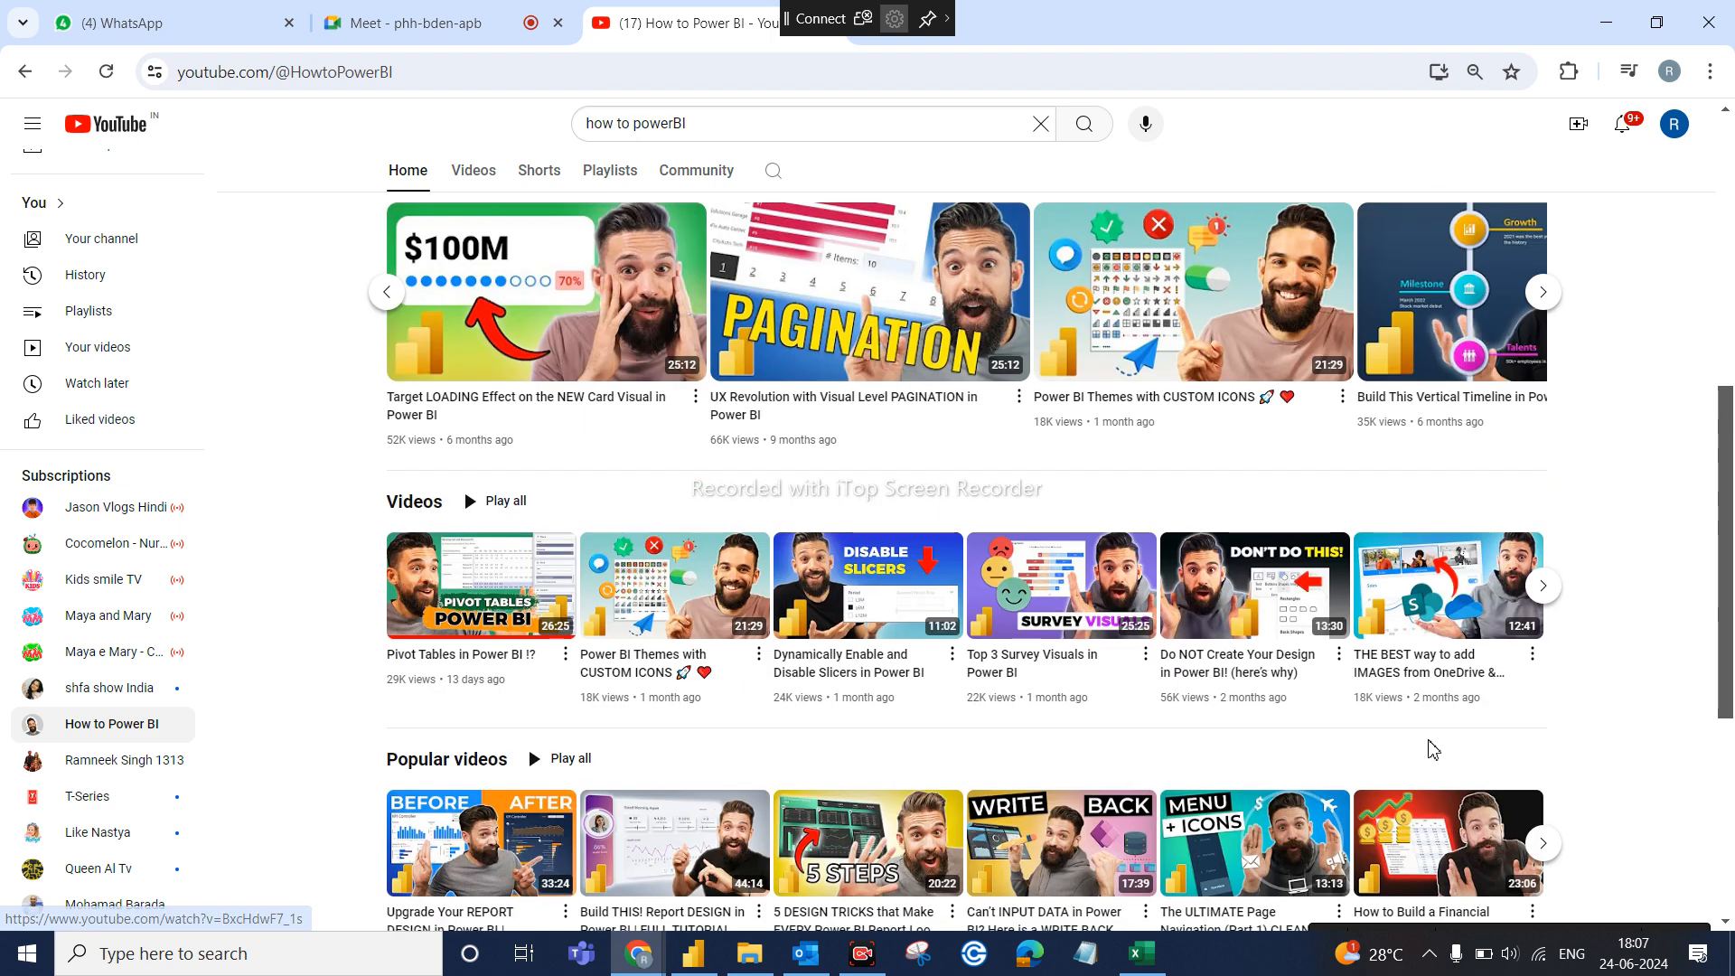
Browse the How to Power BI channel's full list of latest videos for slicer and report design topics, then return to its start
{"action": "left_click", "coordinate": [473, 176]}
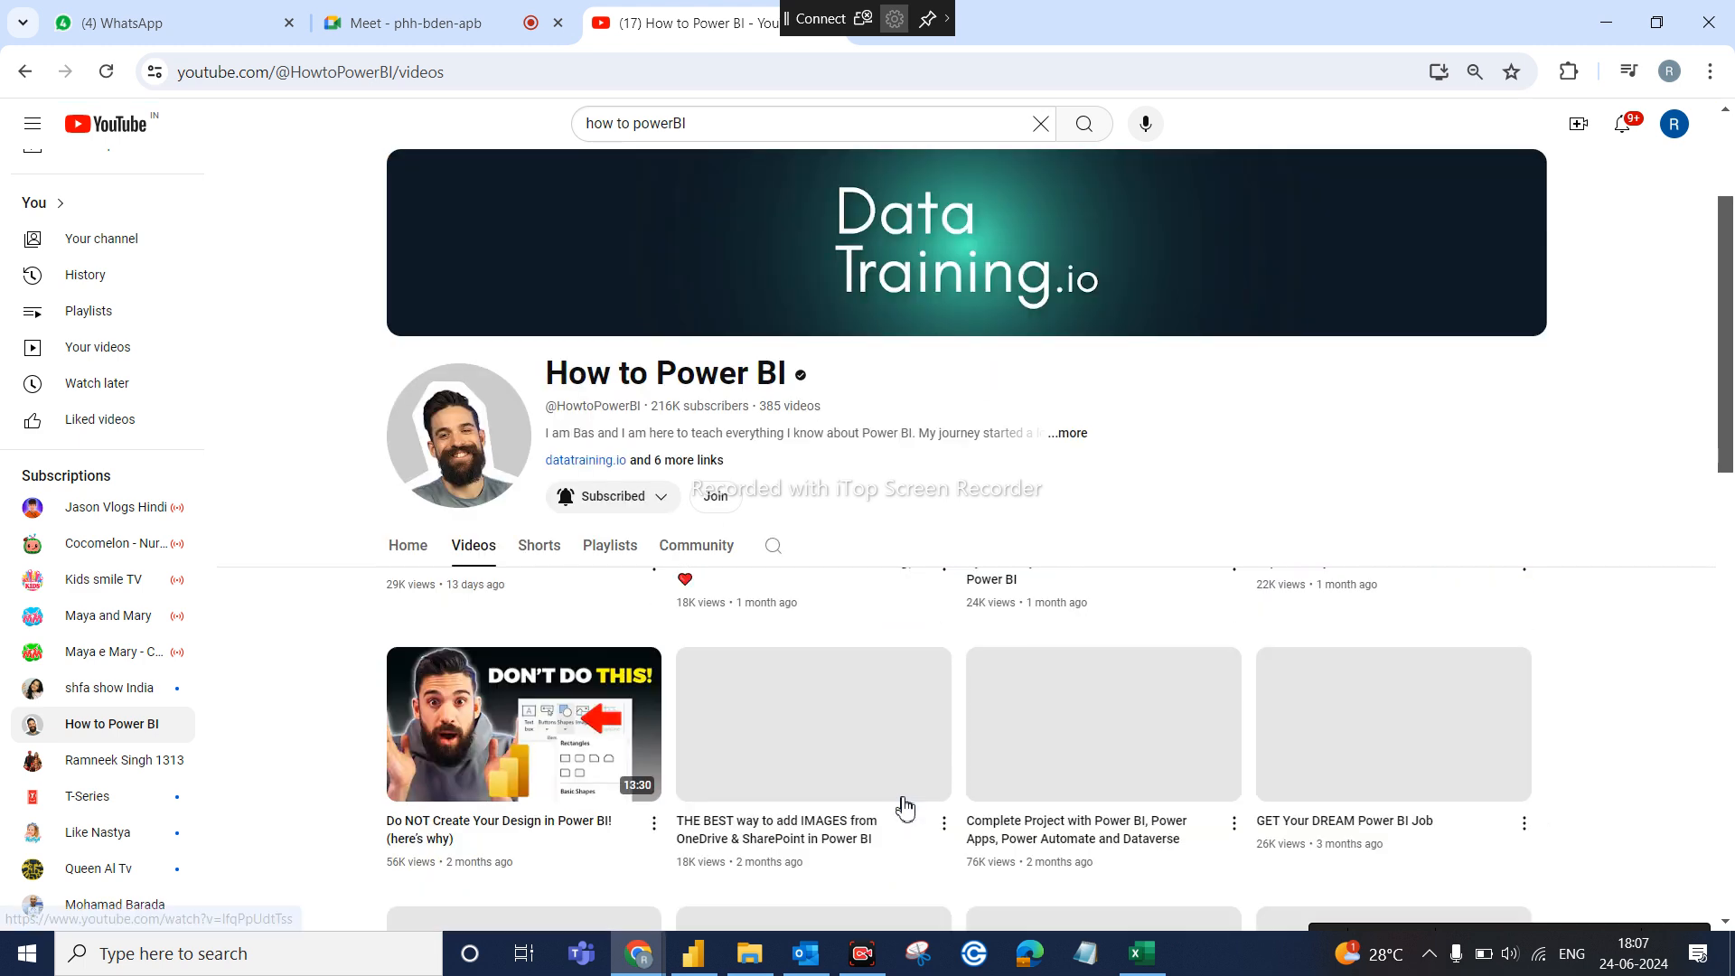
{"action": "scroll", "coordinate": [859, 777], "scroll_direction": "down", "scroll_amount": 4}
{"action": "scroll", "coordinate": [904, 807], "scroll_direction": "down", "scroll_amount": 2}
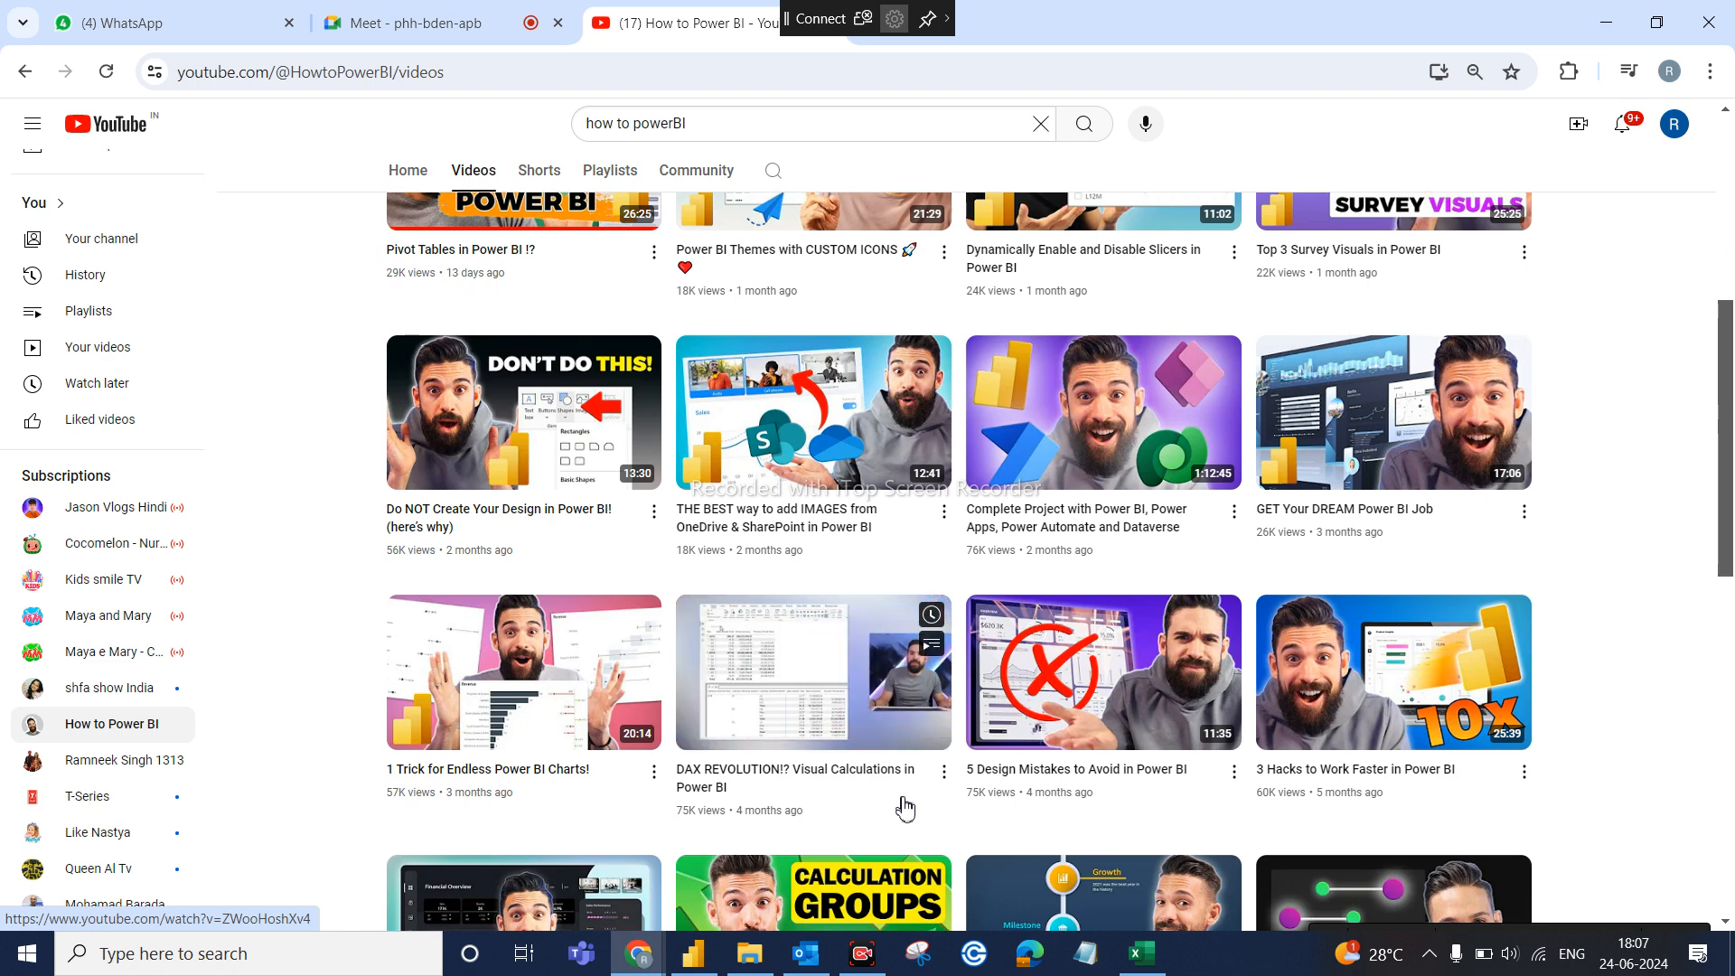
{"action": "scroll", "coordinate": [905, 808], "scroll_direction": "down", "scroll_amount": 5}
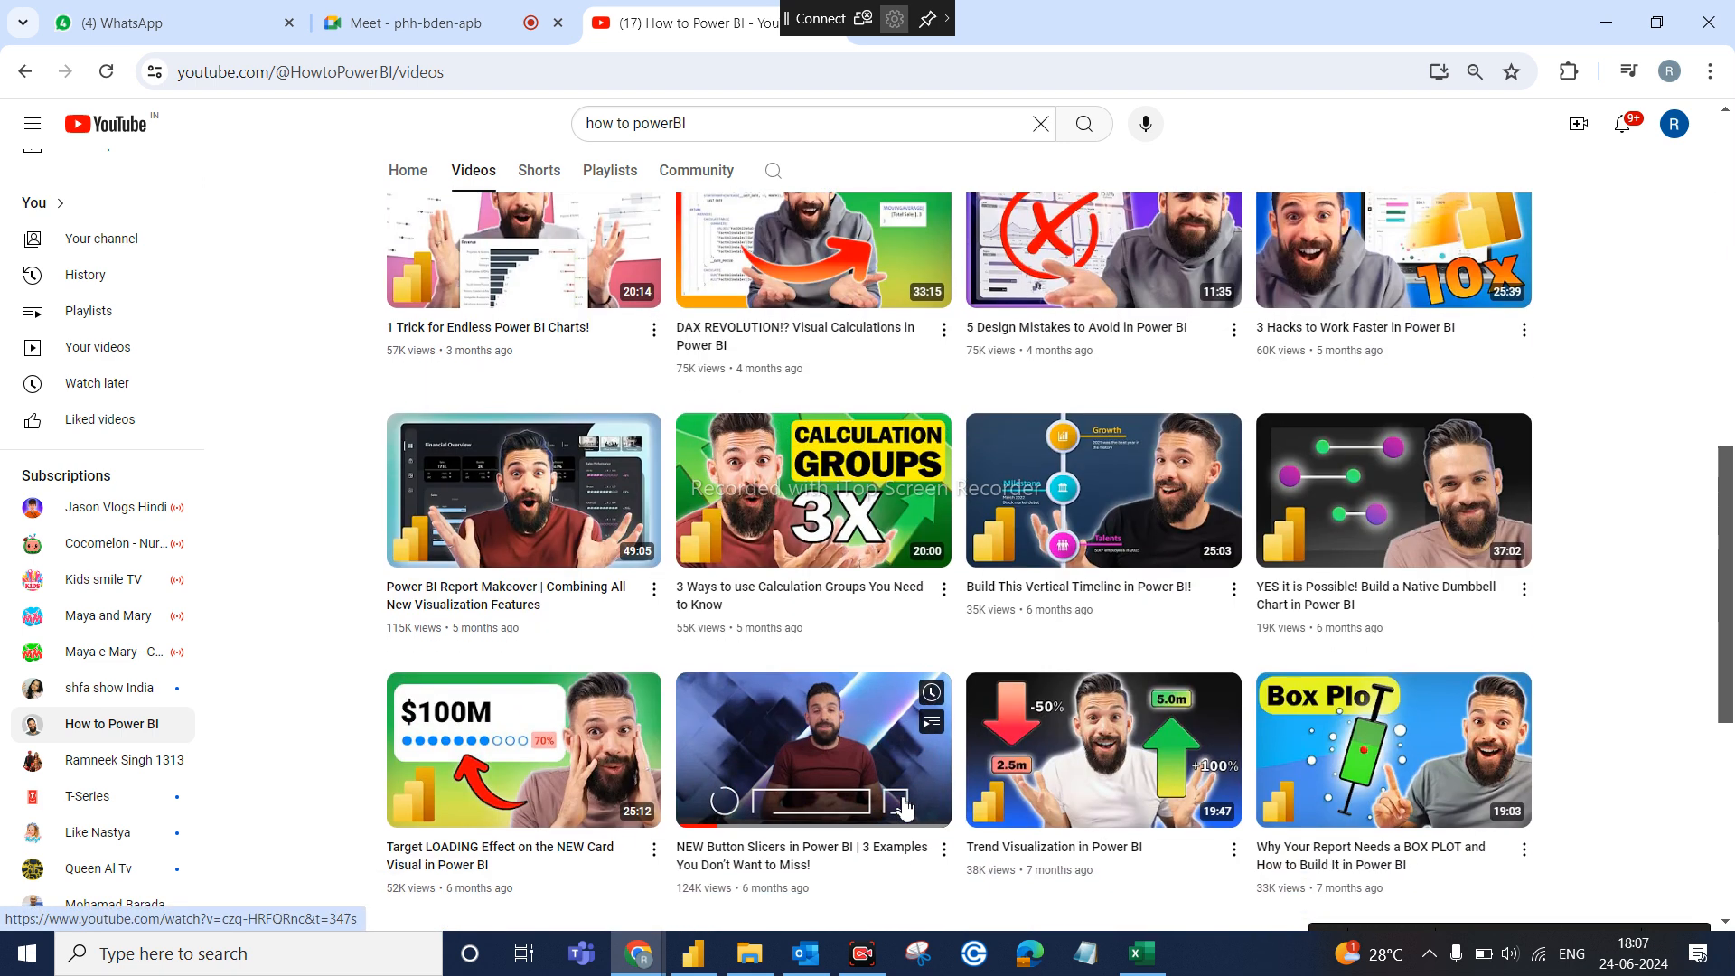
{"action": "scroll", "coordinate": [904, 806], "scroll_direction": "down", "scroll_amount": 4}
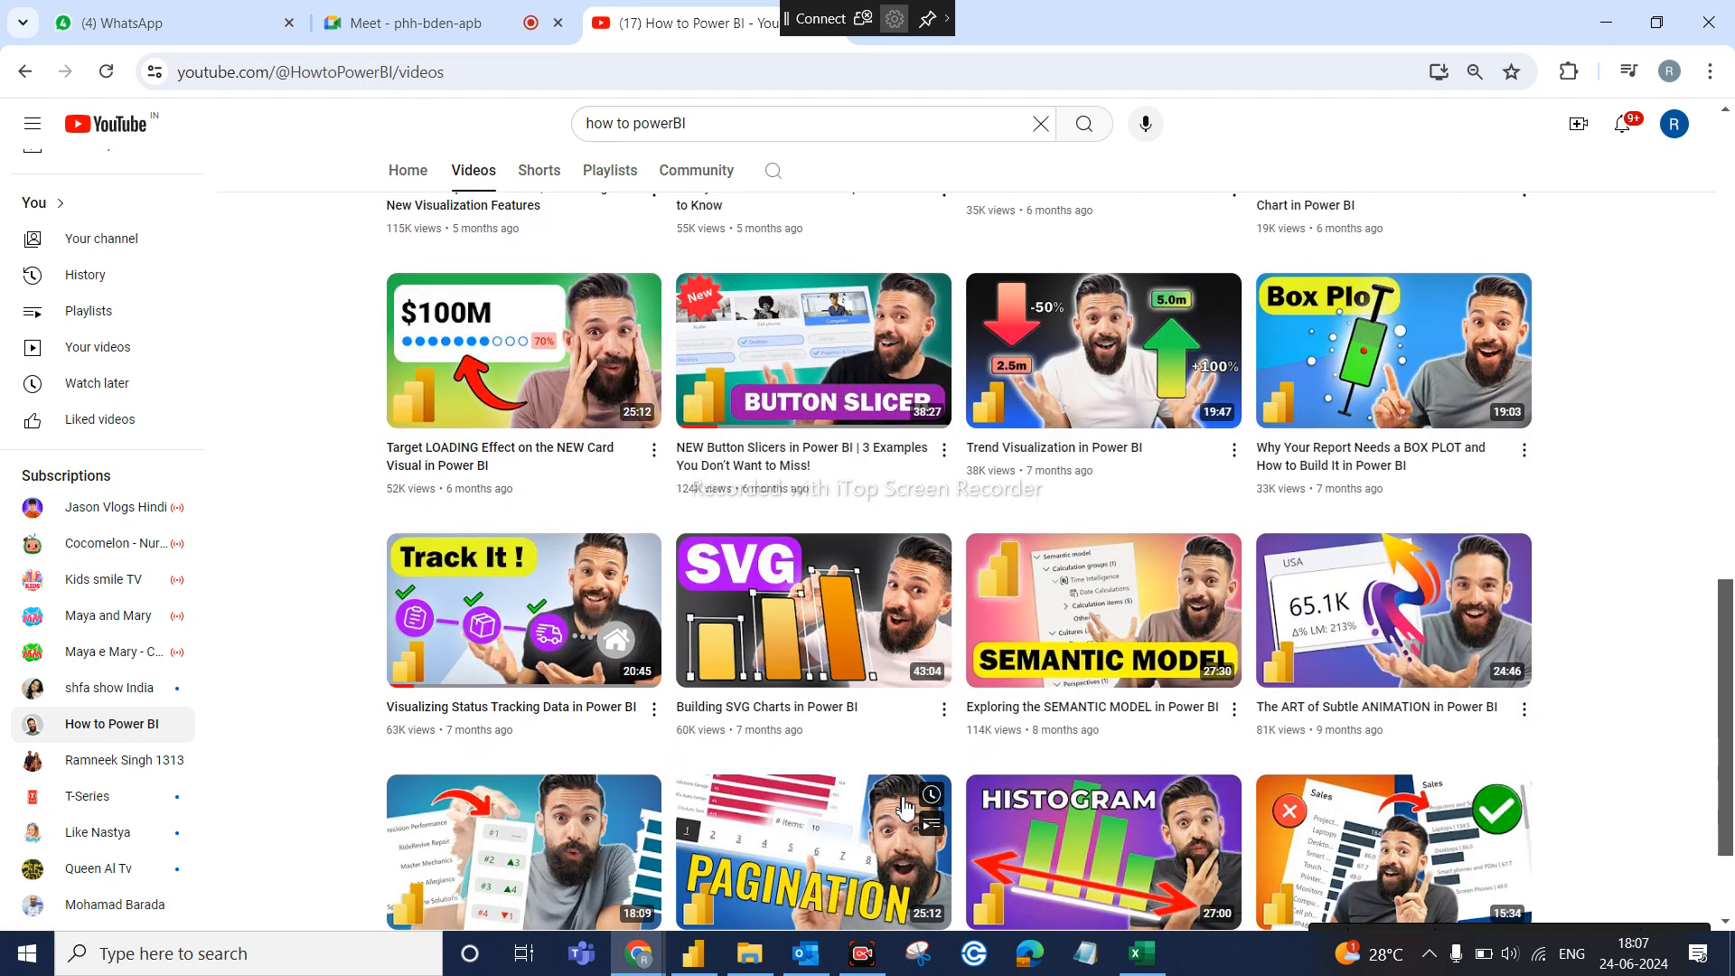
{"action": "scroll", "coordinate": [904, 807], "scroll_direction": "down", "scroll_amount": 1}
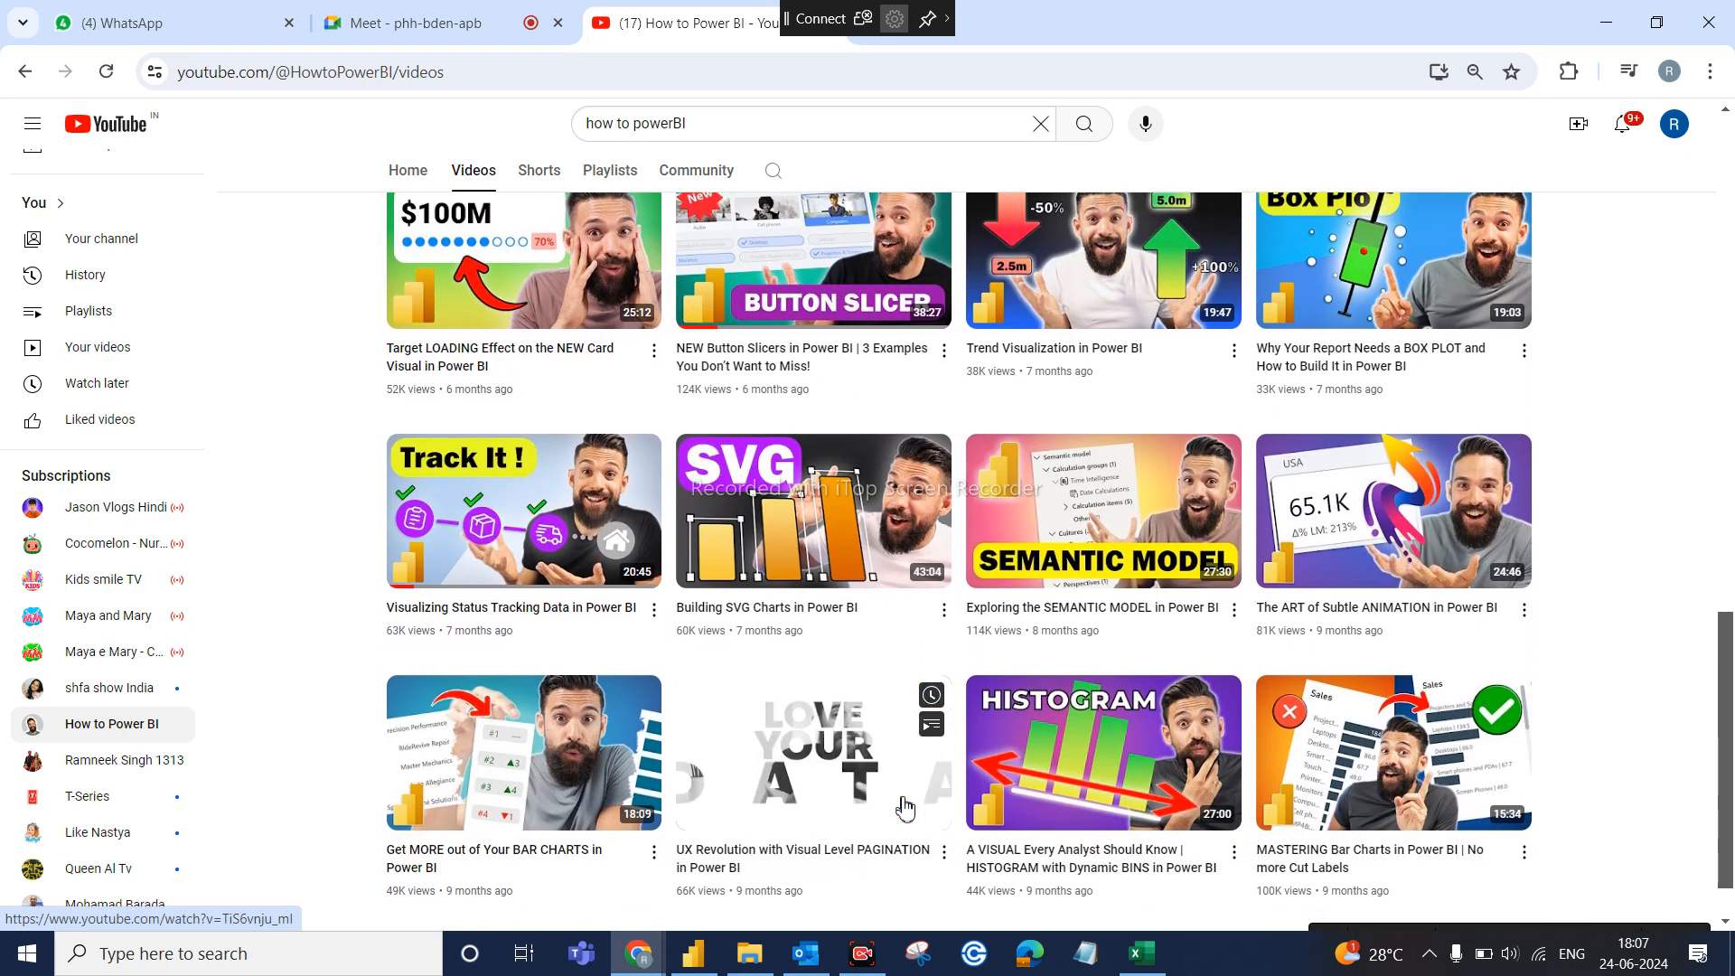
{"action": "scroll", "coordinate": [904, 807], "scroll_direction": "down", "scroll_amount": 1}
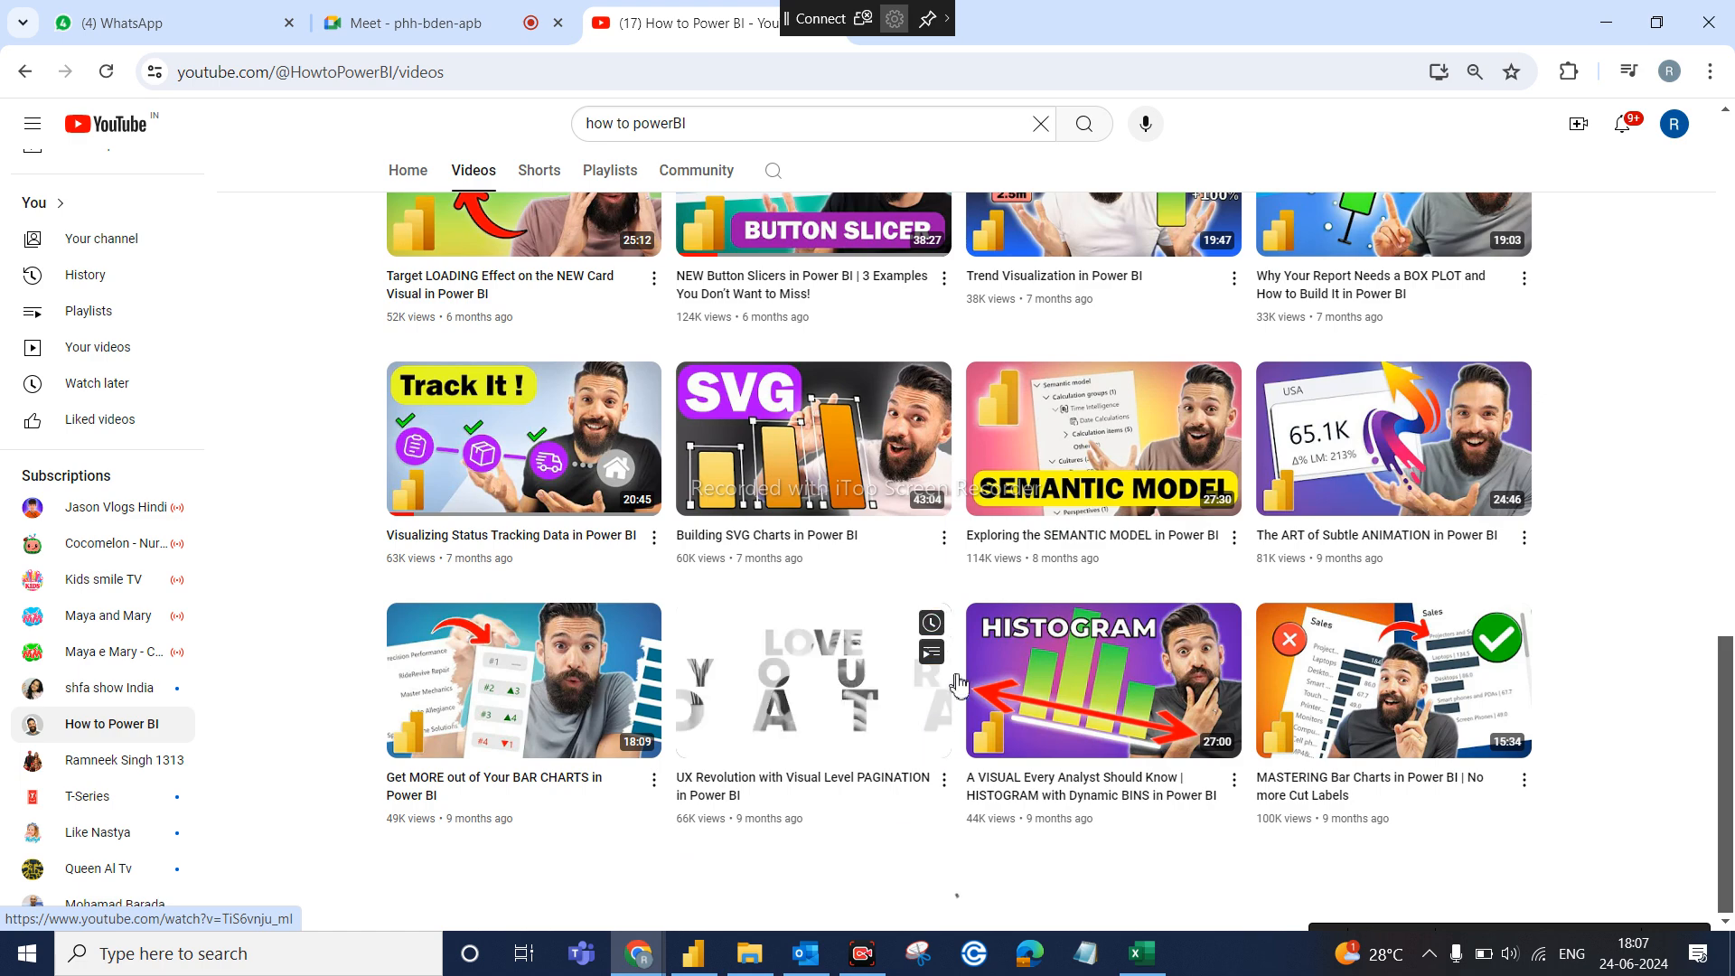
{"action": "scroll", "coordinate": [948, 714], "scroll_direction": "down", "scroll_amount": 3}
{"action": "scroll", "coordinate": [948, 745], "scroll_direction": "down", "scroll_amount": 3}
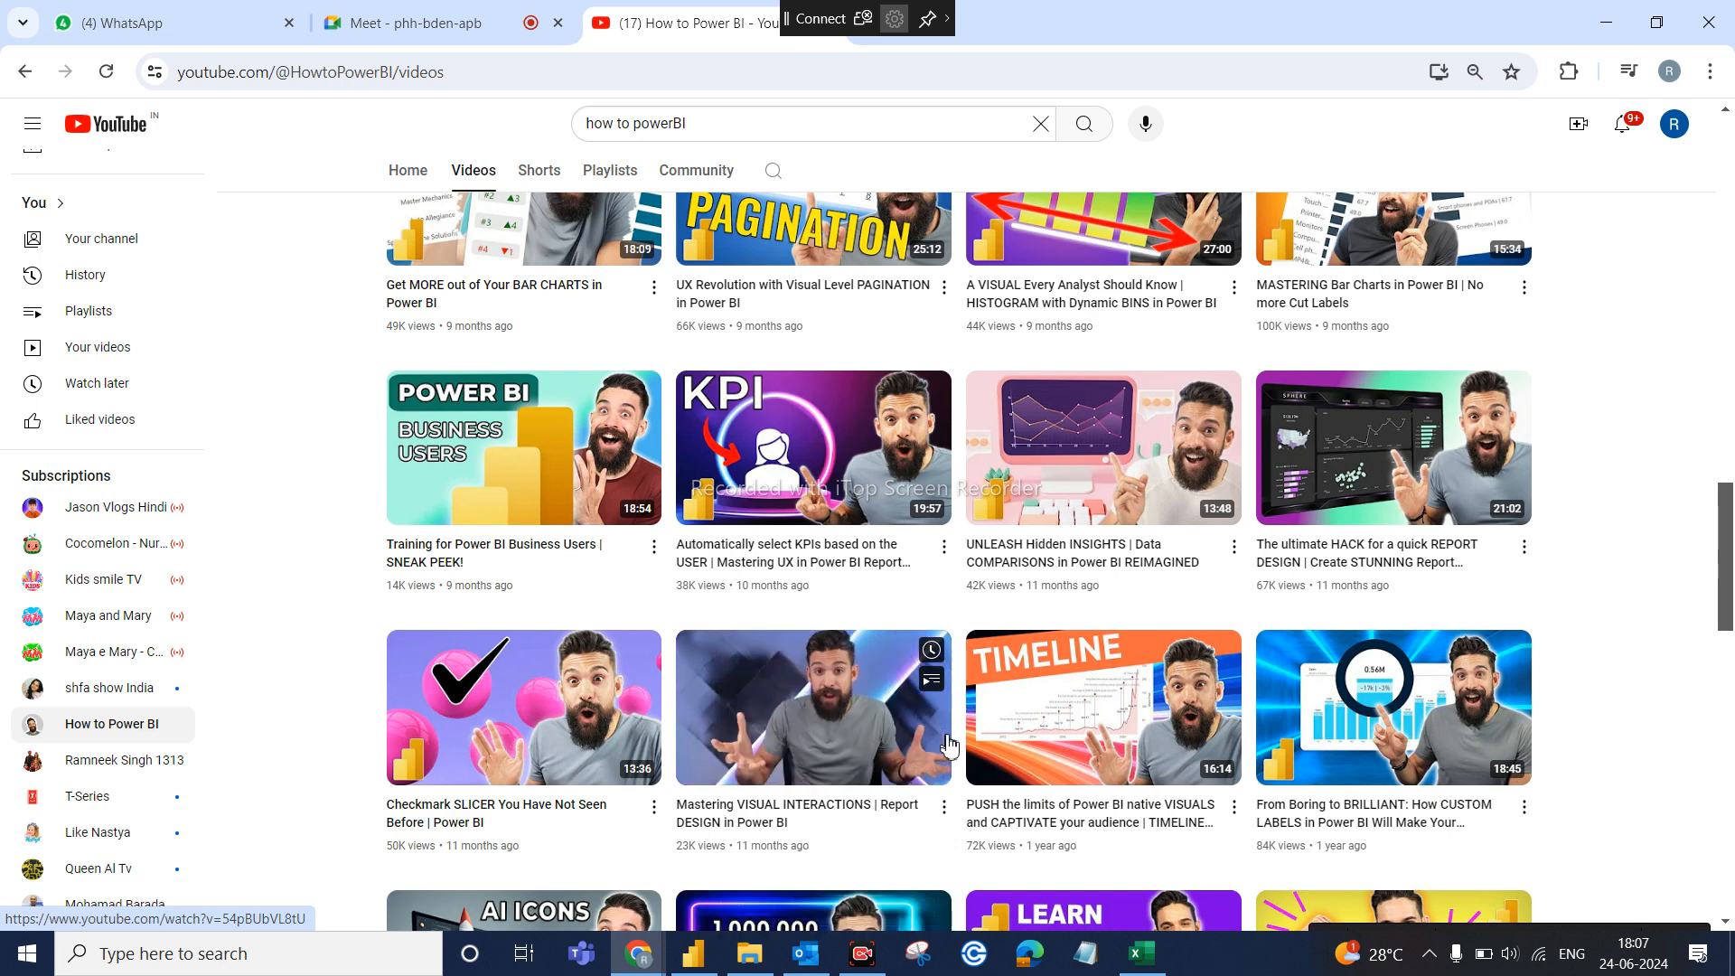
{"action": "scroll", "coordinate": [948, 745], "scroll_direction": "down", "scroll_amount": 3}
{"action": "scroll", "coordinate": [948, 746], "scroll_direction": "down", "scroll_amount": 7}
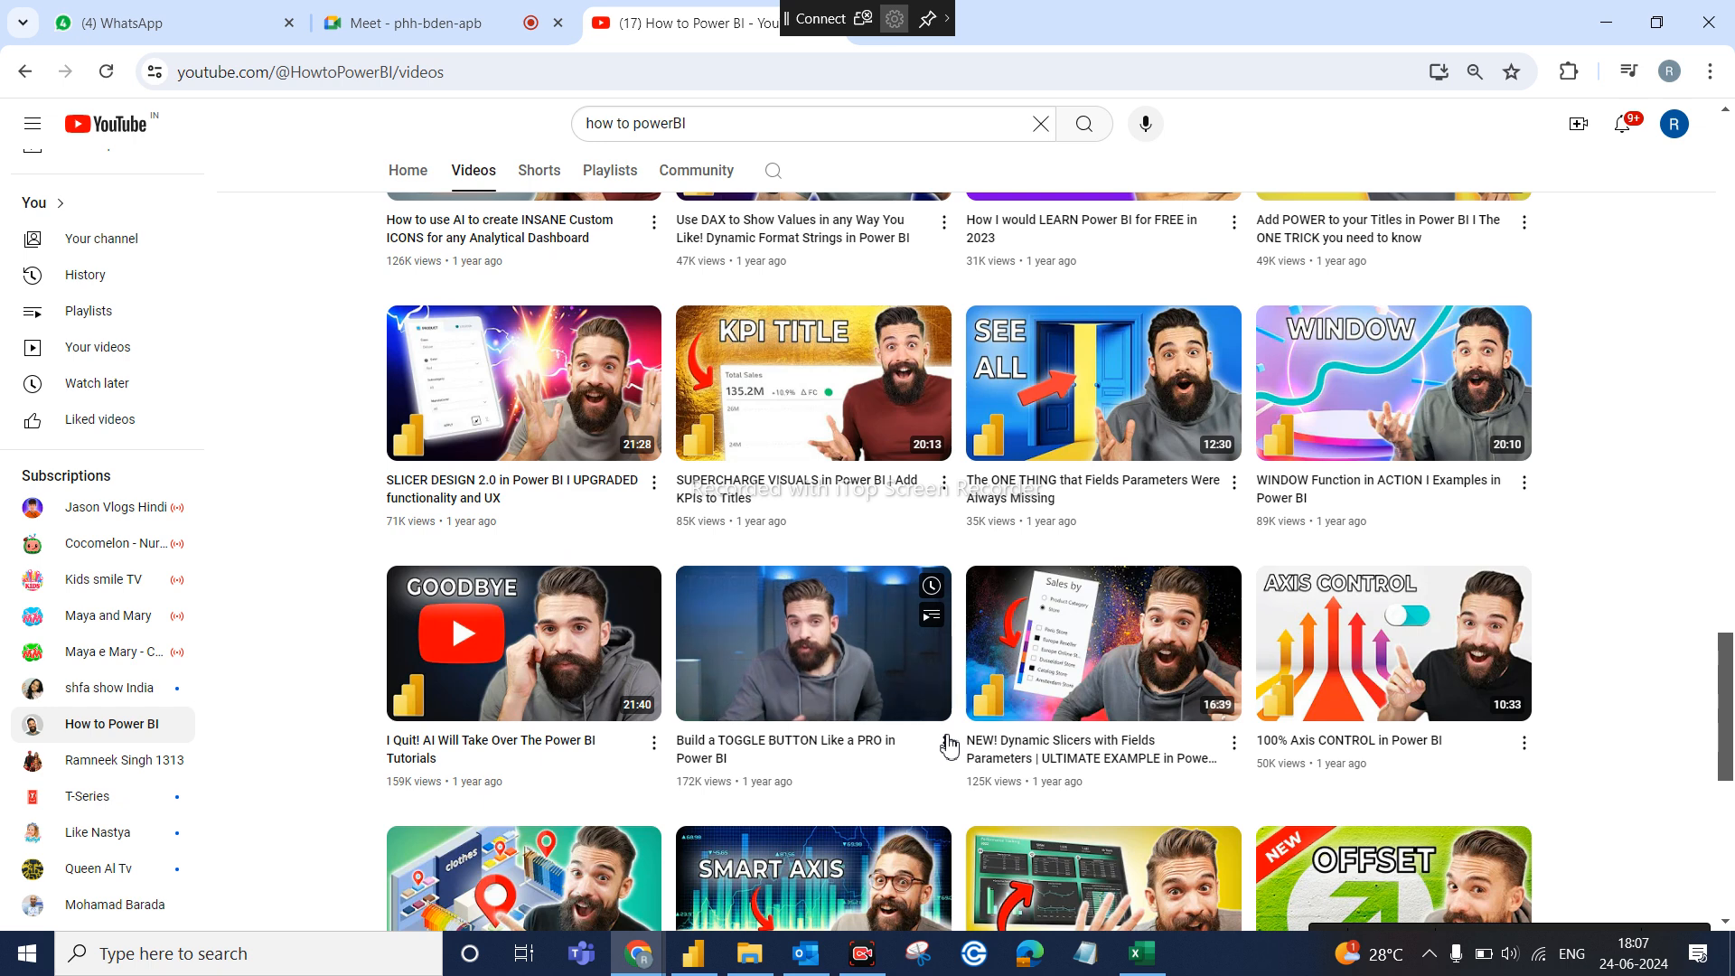
{"action": "scroll", "coordinate": [948, 745], "scroll_direction": "down", "scroll_amount": 4}
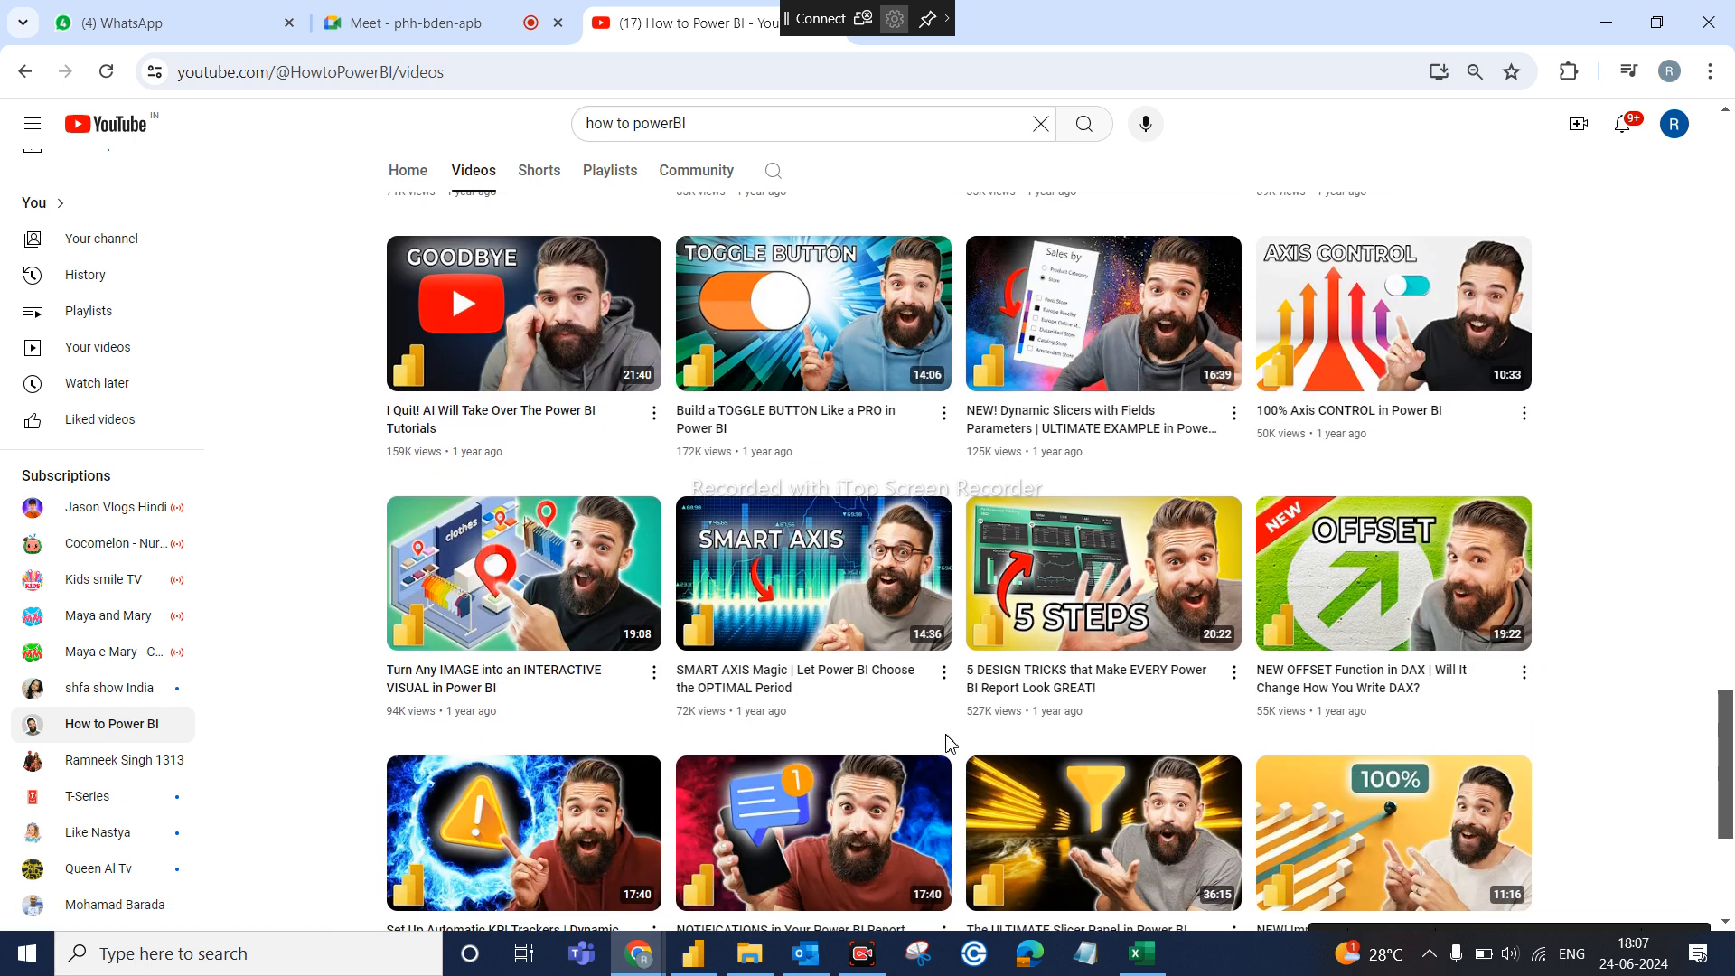
{"action": "scroll", "coordinate": [948, 746], "scroll_direction": "down", "scroll_amount": 2}
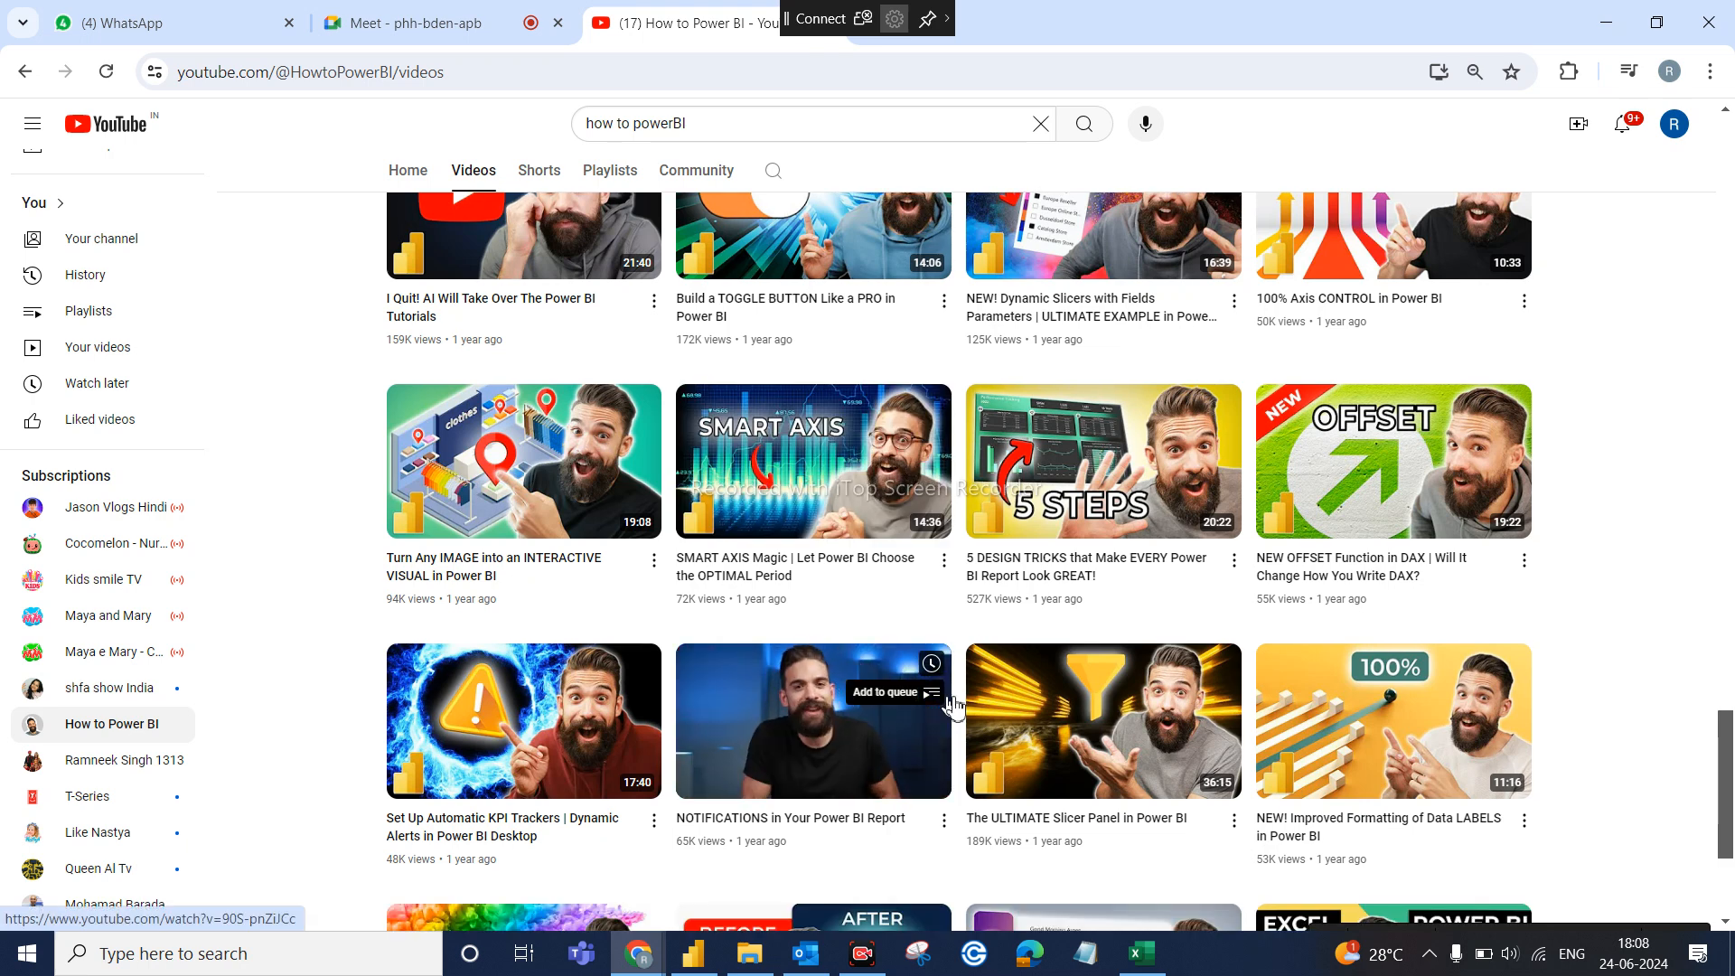
{"action": "mouse_move", "coordinate": [1087, 726]}
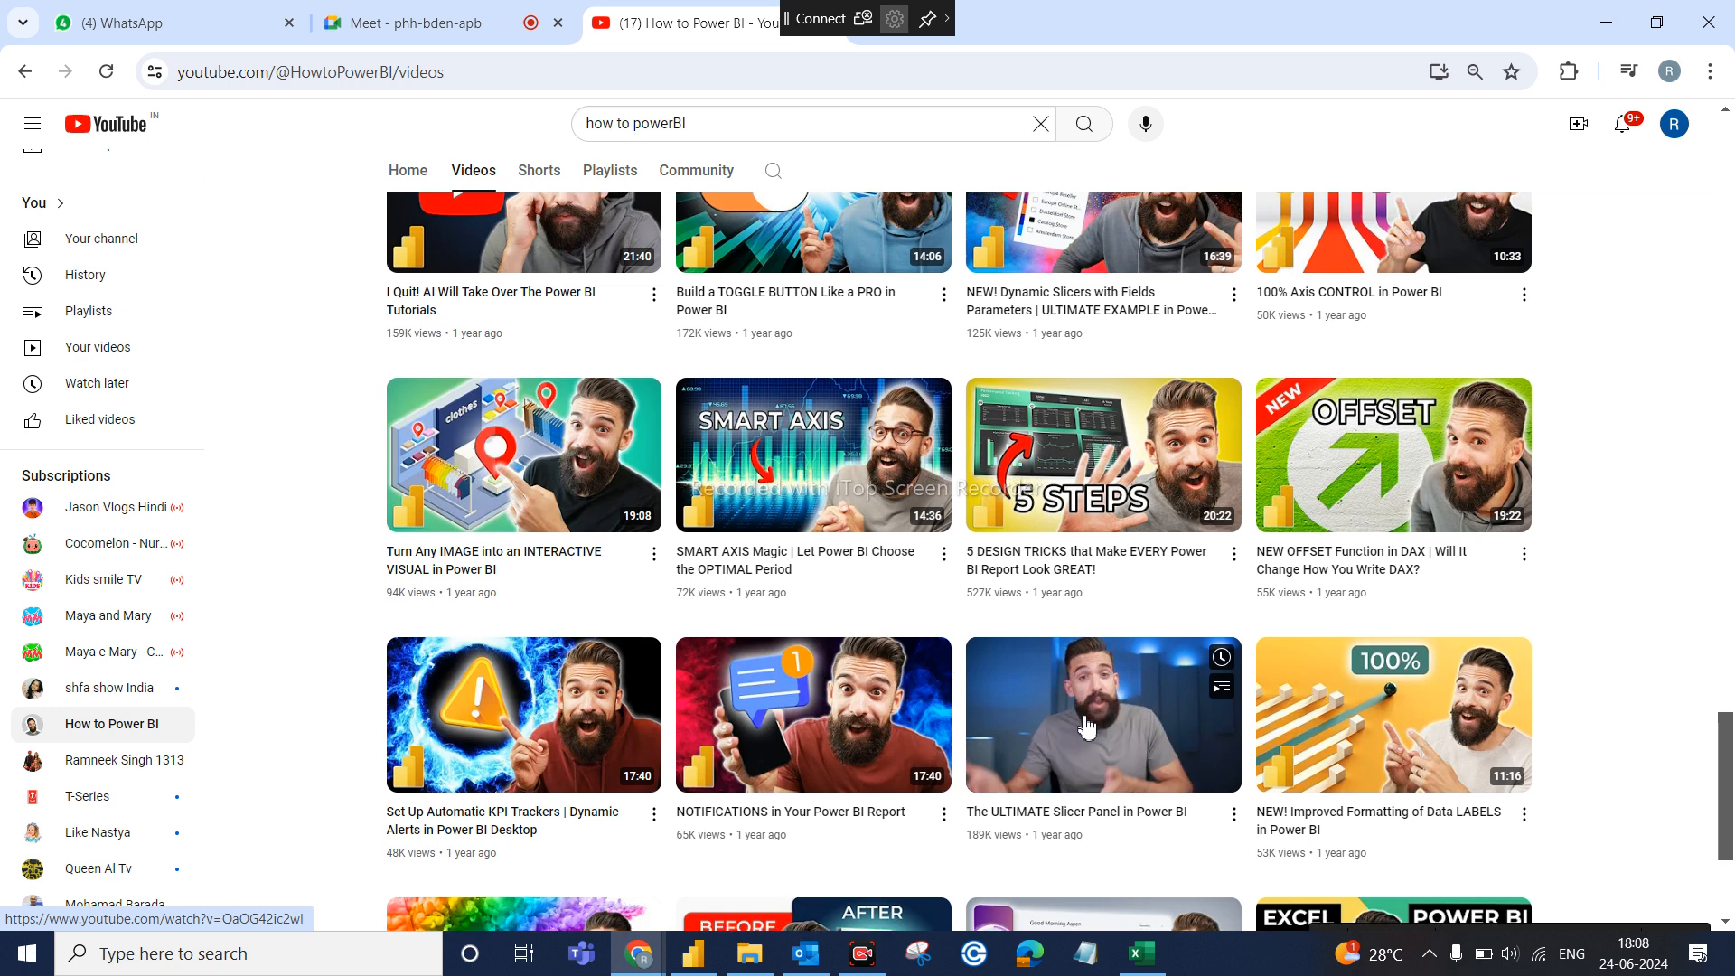
{"action": "scroll", "coordinate": [1087, 726], "scroll_direction": "down", "scroll_amount": 3}
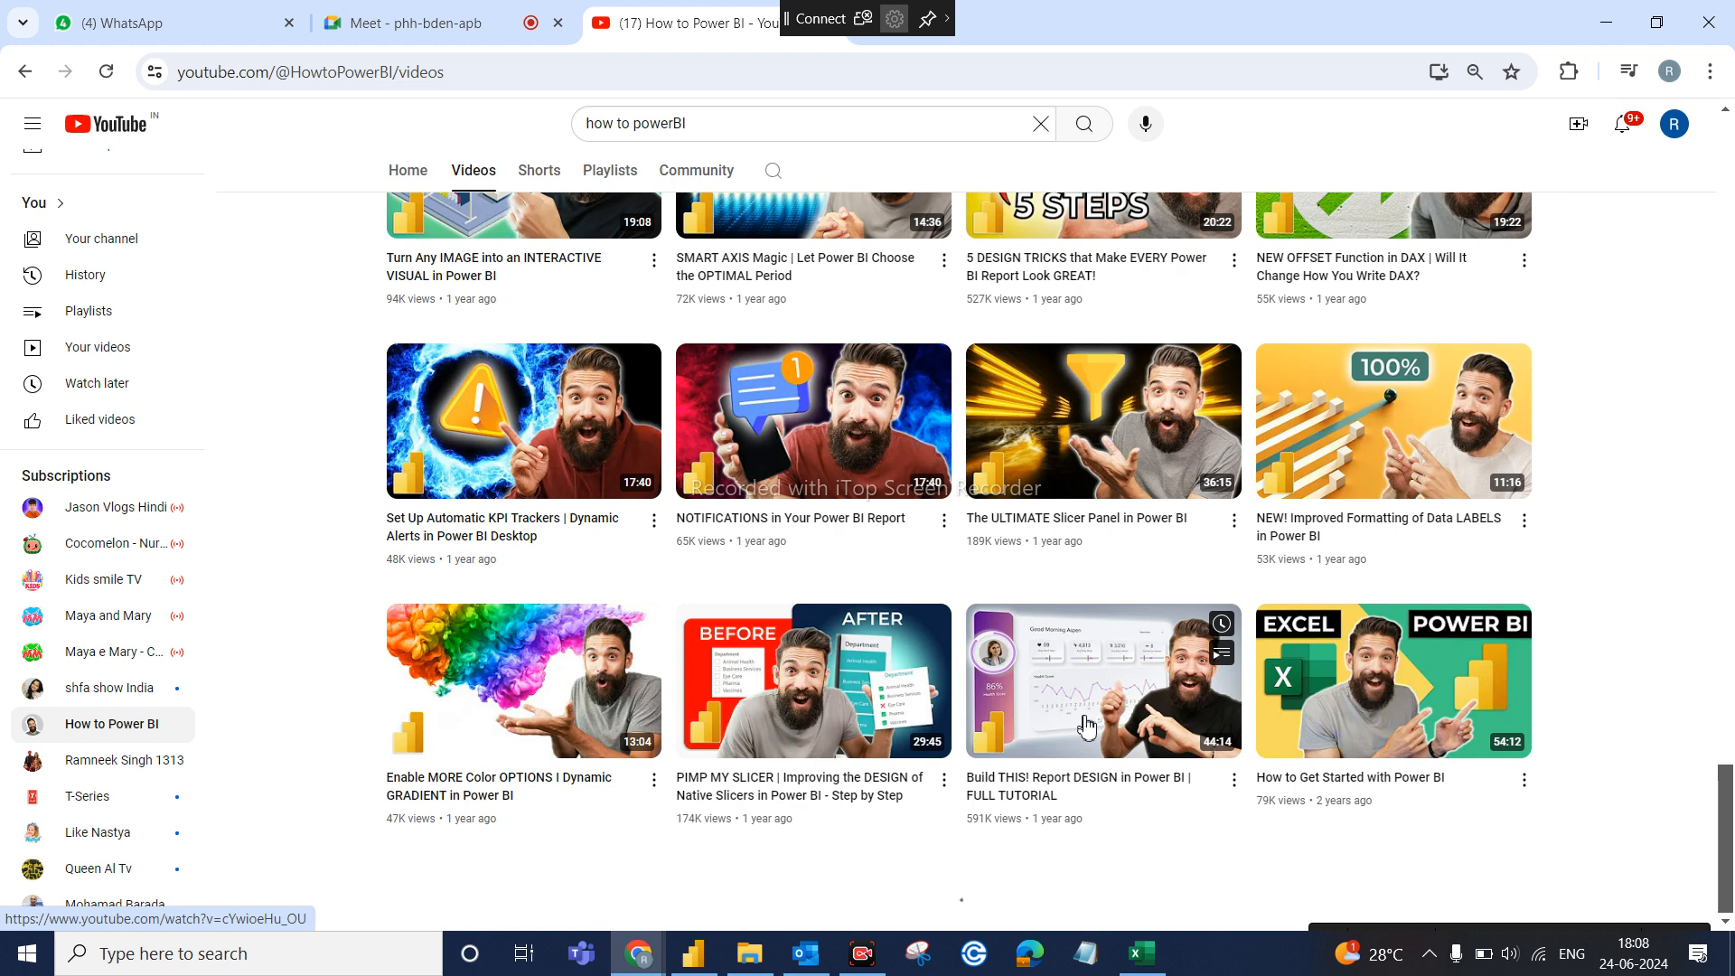
{"action": "scroll", "coordinate": [1087, 726], "scroll_direction": "down", "scroll_amount": 2}
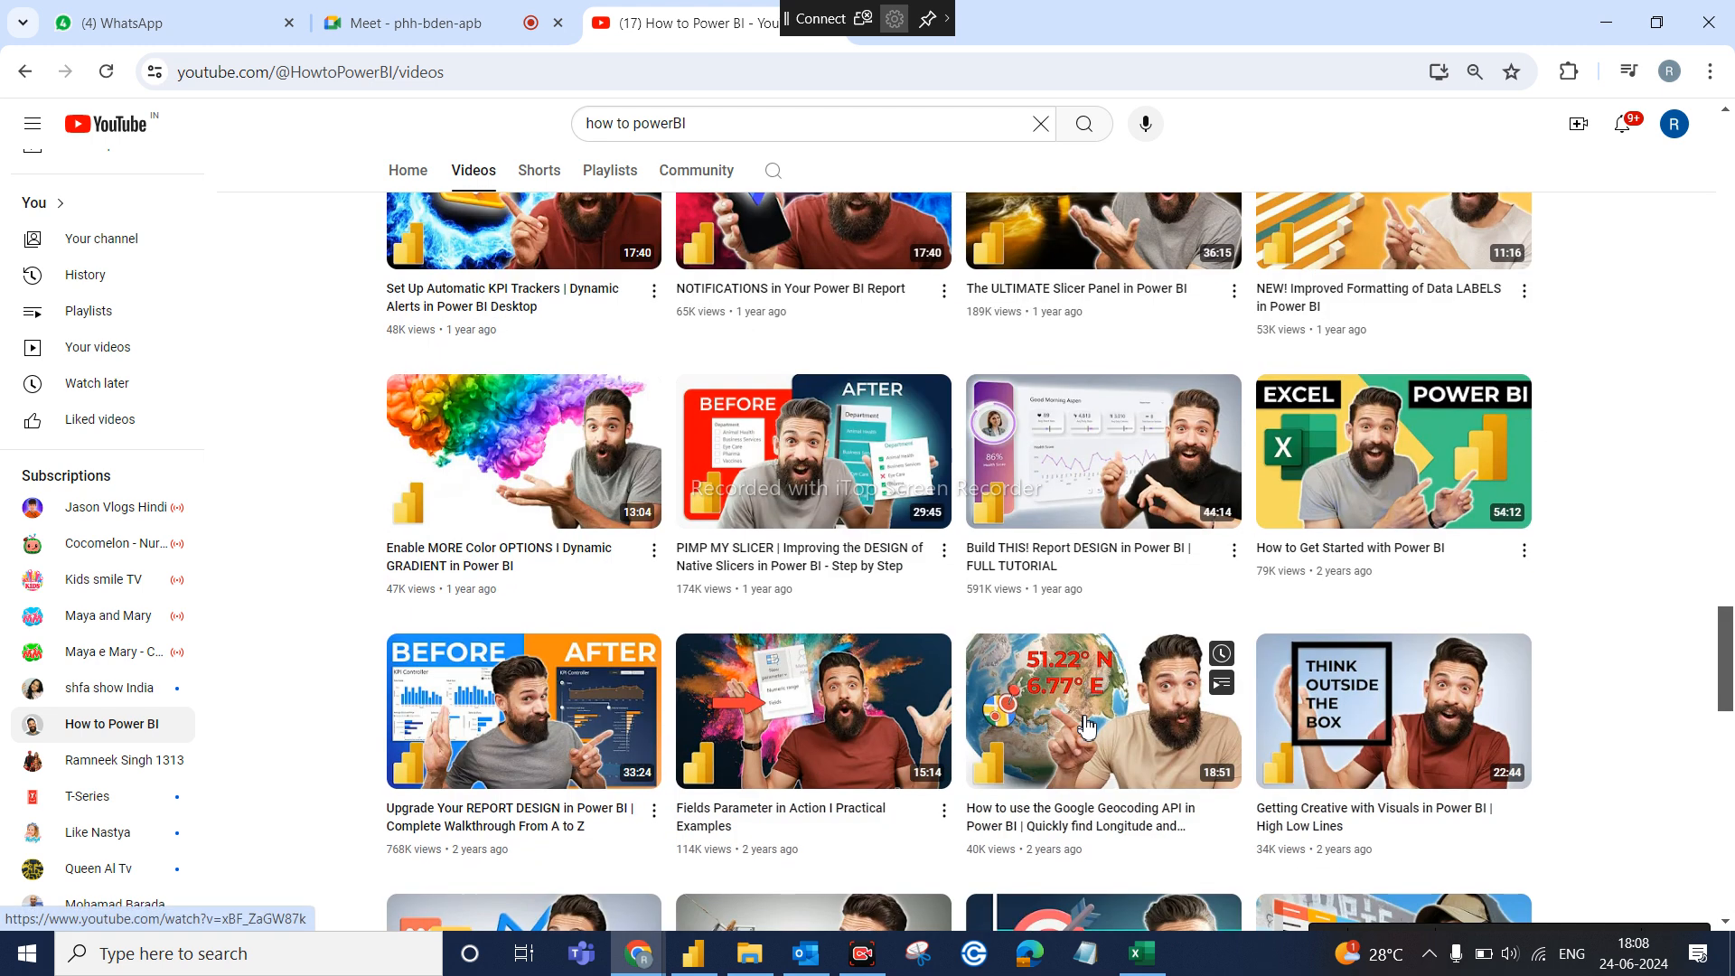
{"action": "scroll", "coordinate": [1088, 725], "scroll_direction": "down", "scroll_amount": 5}
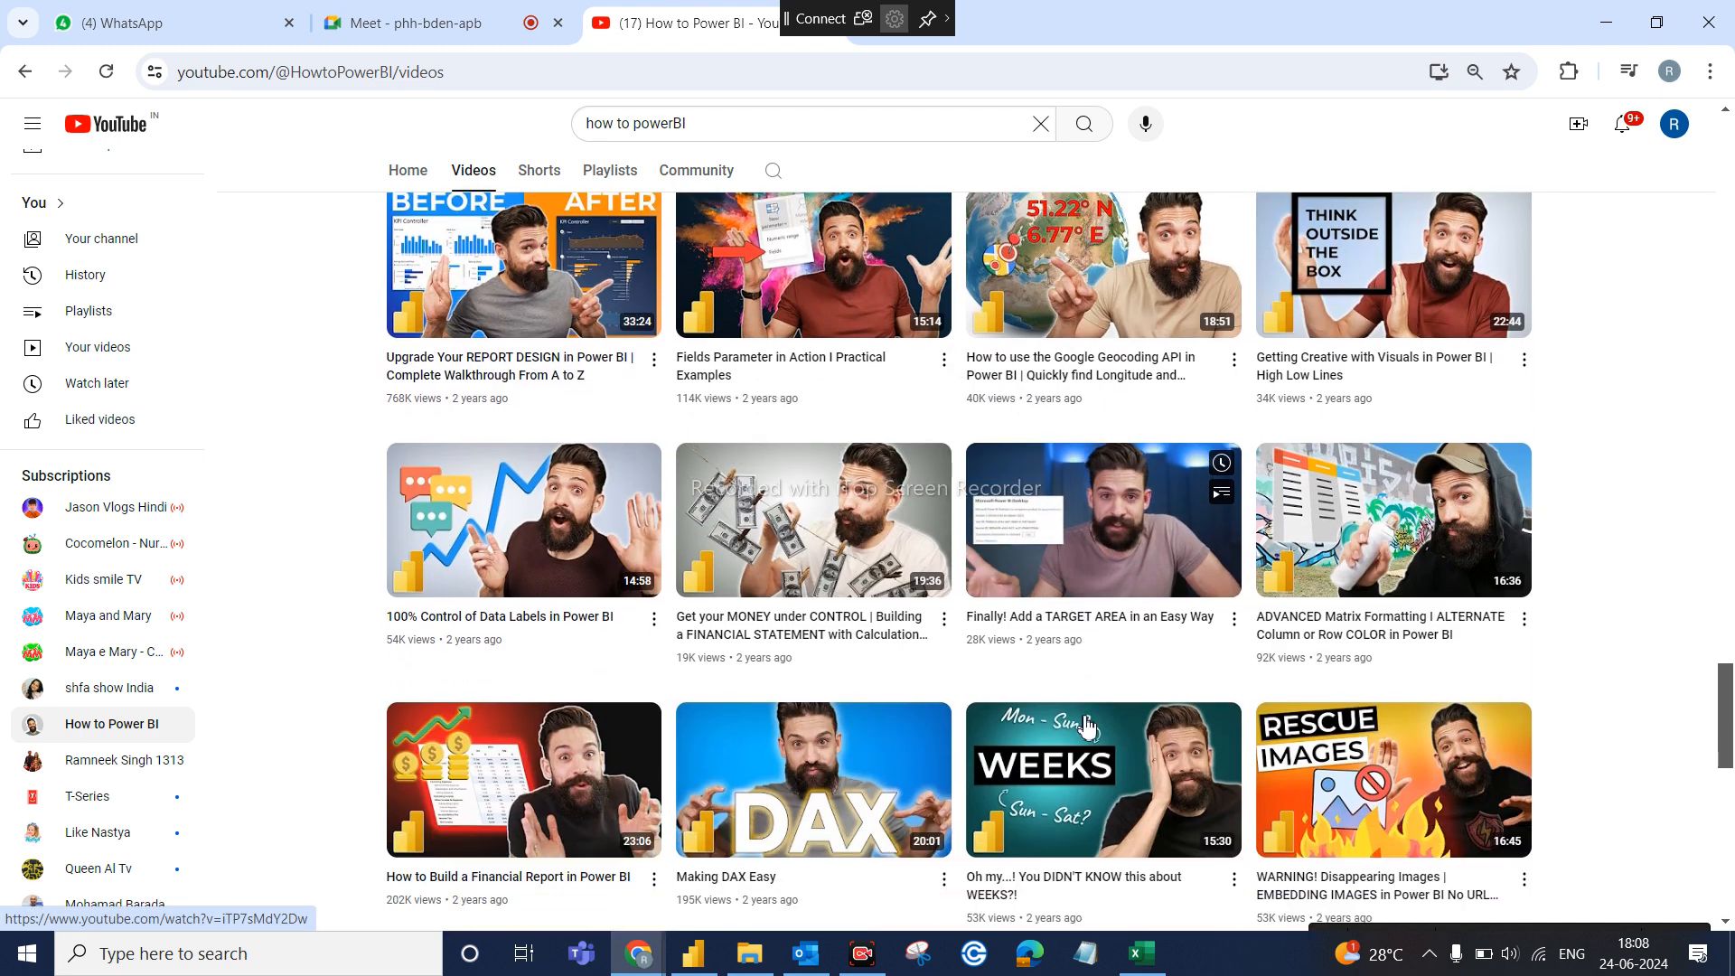
{"action": "scroll", "coordinate": [1087, 726], "scroll_direction": "down", "scroll_amount": 1}
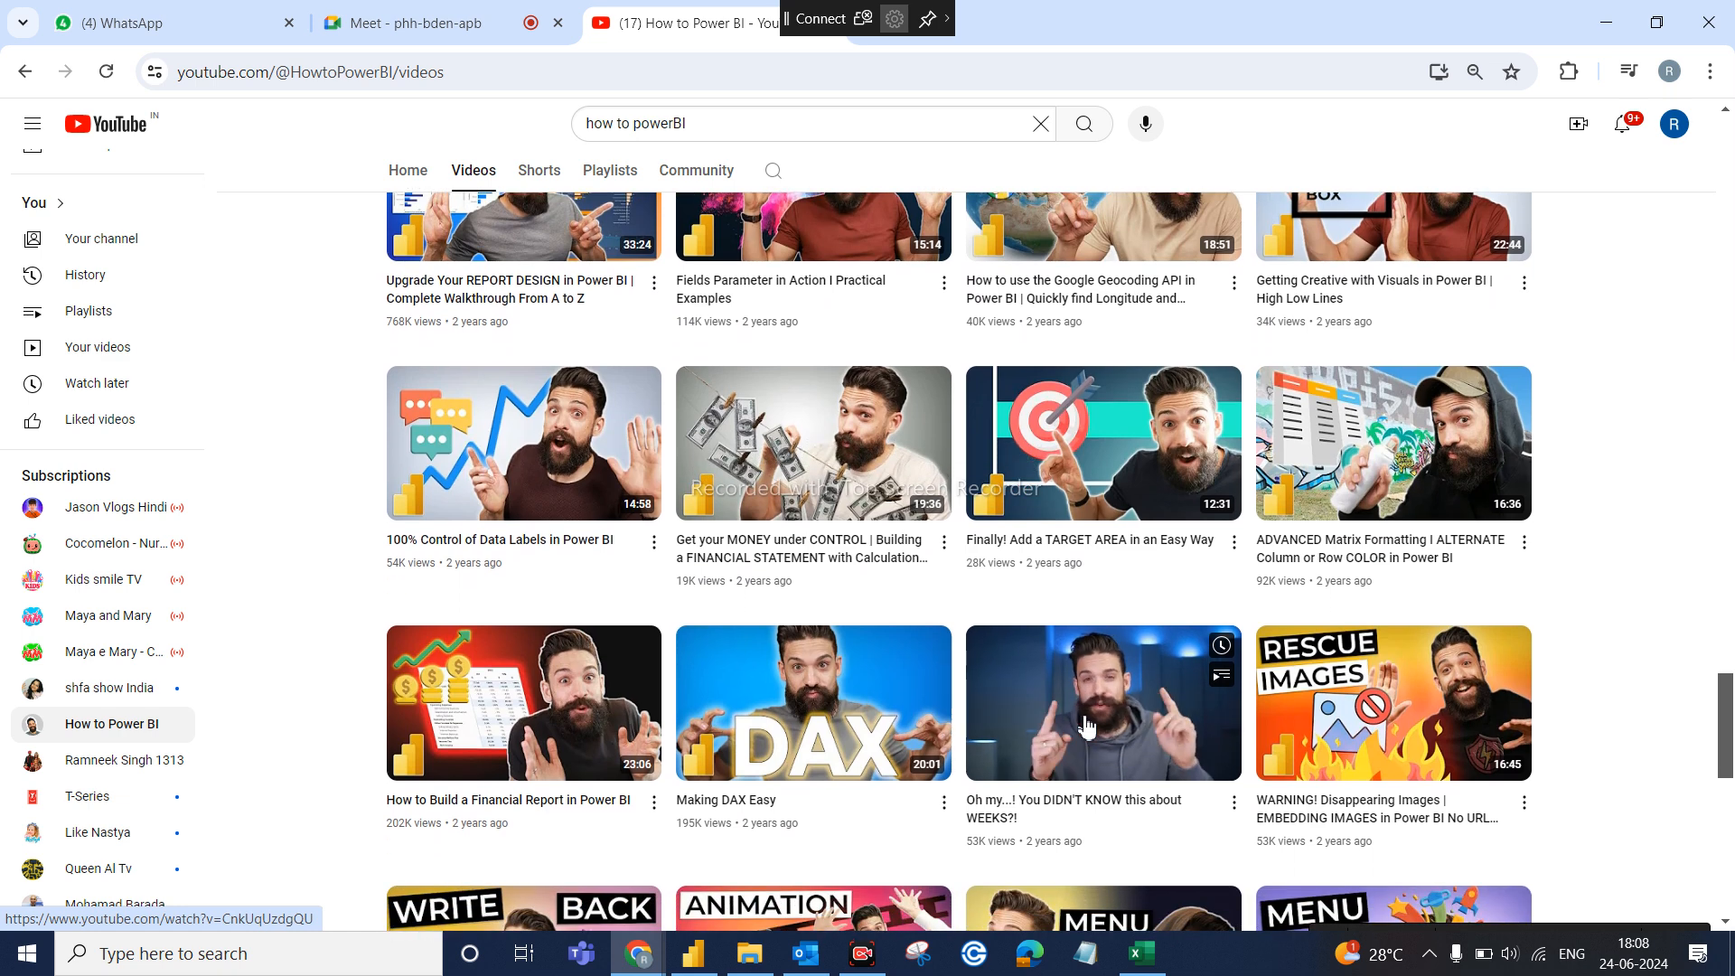
{"action": "scroll", "coordinate": [1087, 725], "scroll_direction": "down", "scroll_amount": 6}
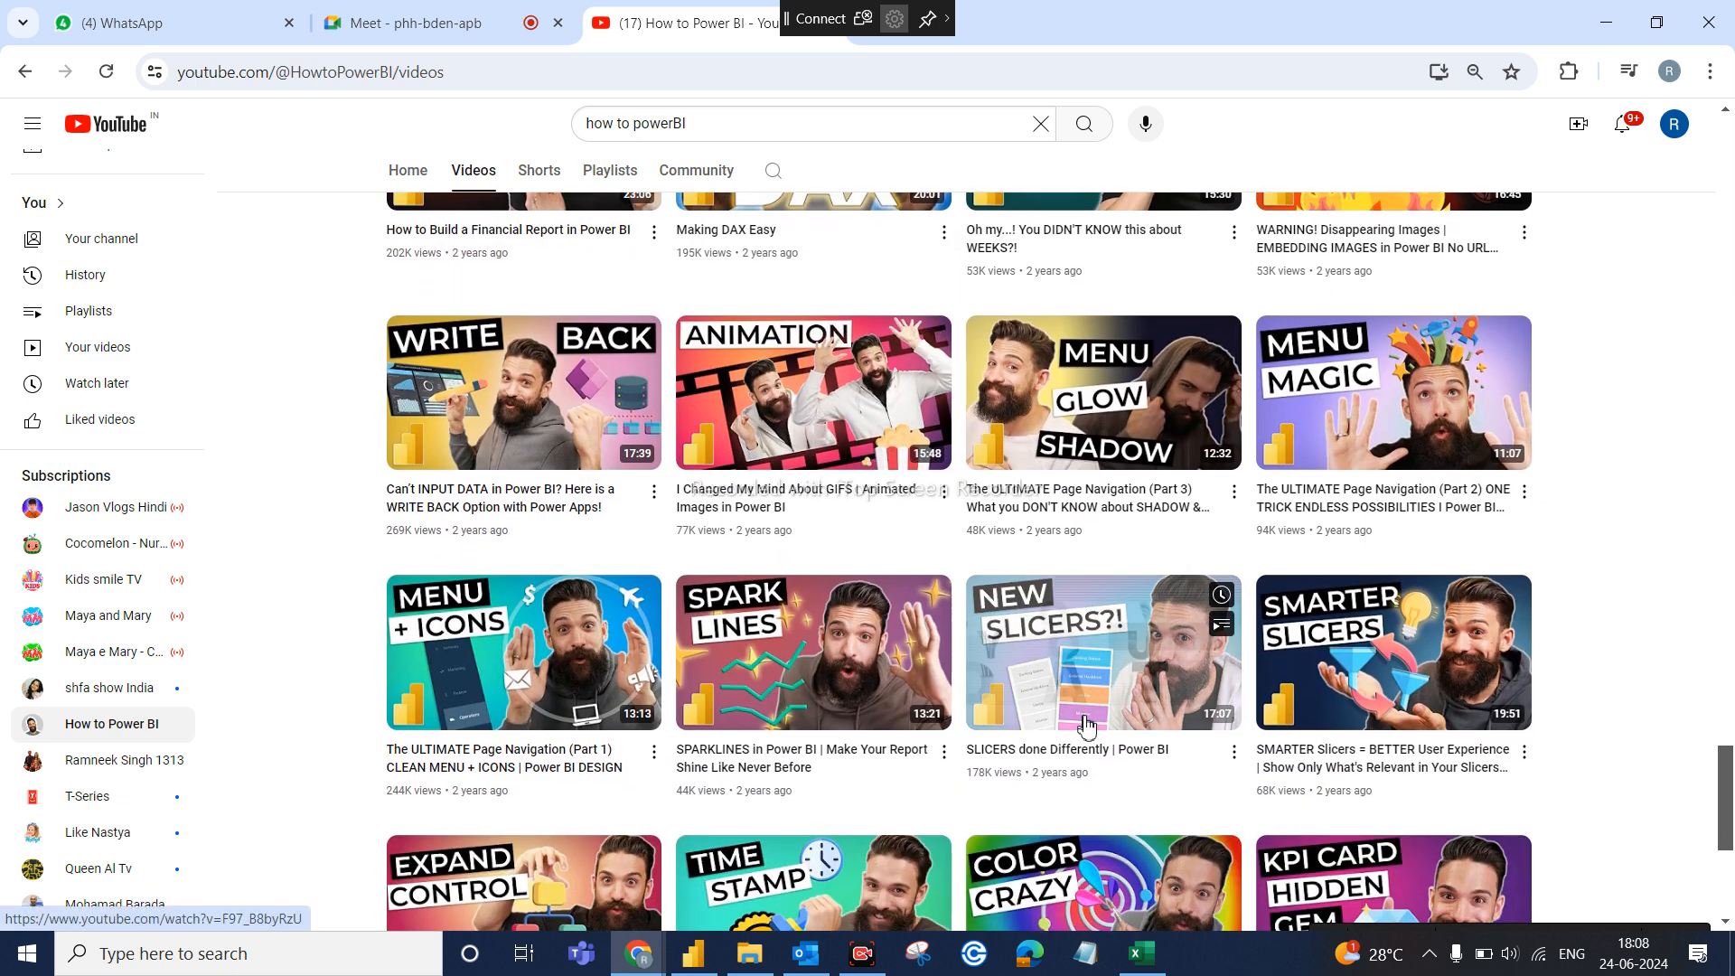
{"action": "scroll", "coordinate": [1087, 725], "scroll_direction": "down", "scroll_amount": 2}
{"action": "scroll", "coordinate": [1087, 726], "scroll_direction": "down", "scroll_amount": 3}
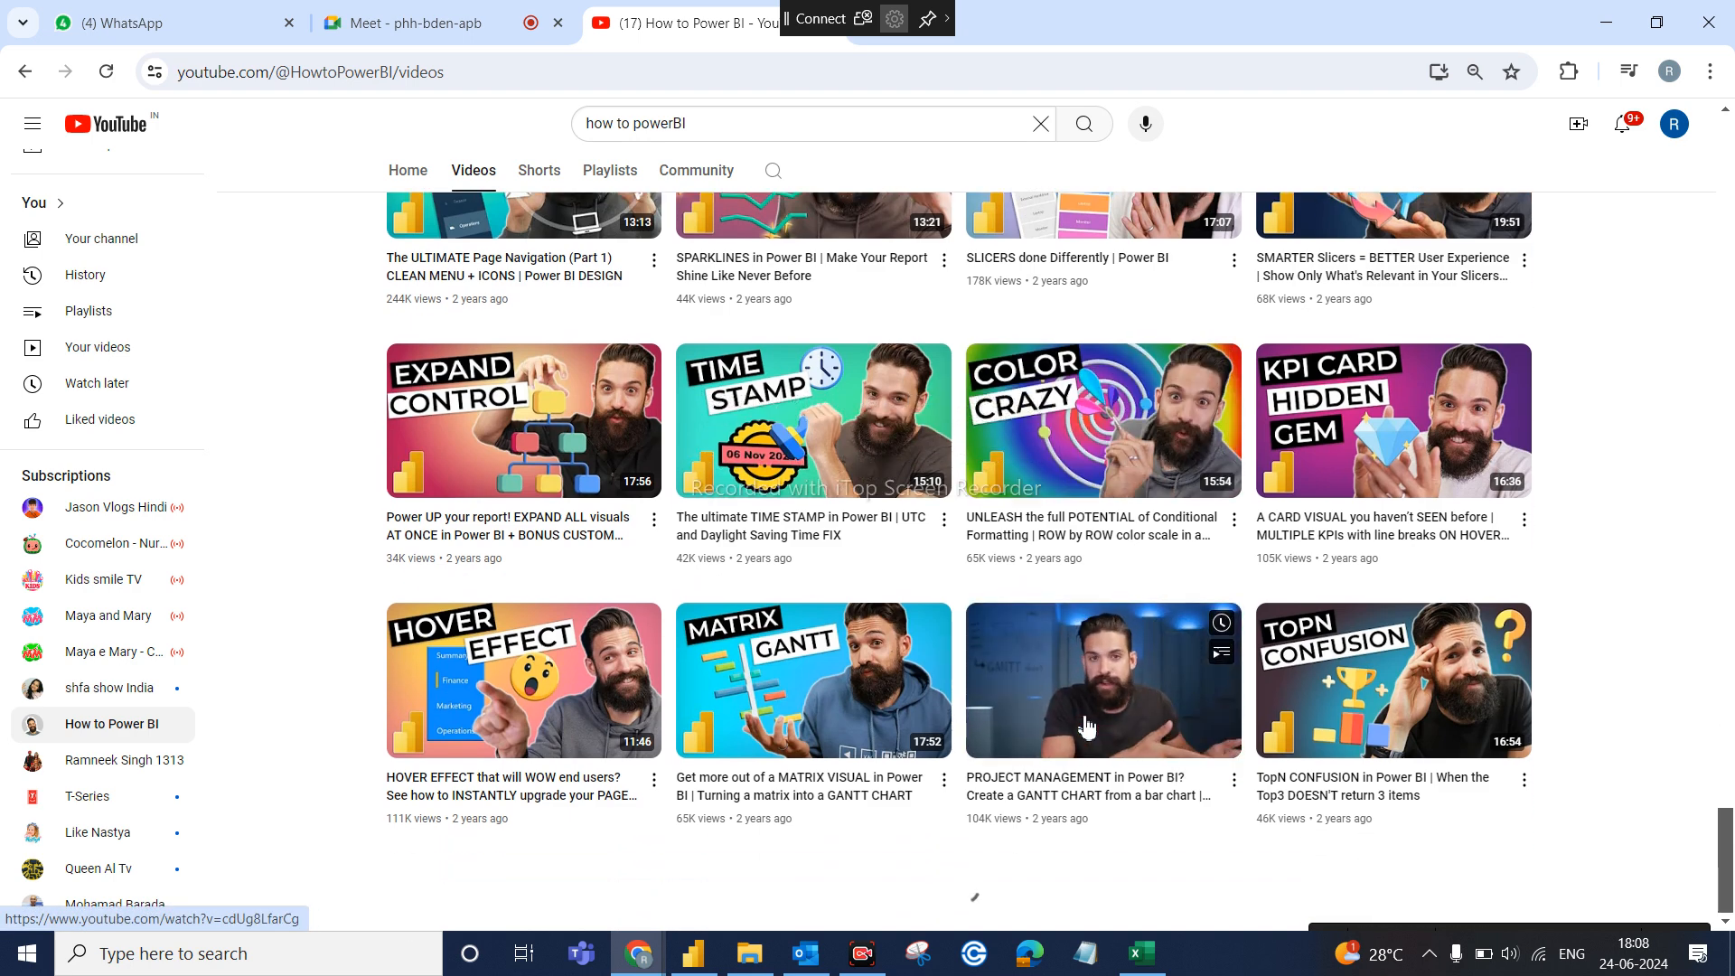
{"action": "scroll", "coordinate": [1087, 726], "scroll_direction": "down", "scroll_amount": 1}
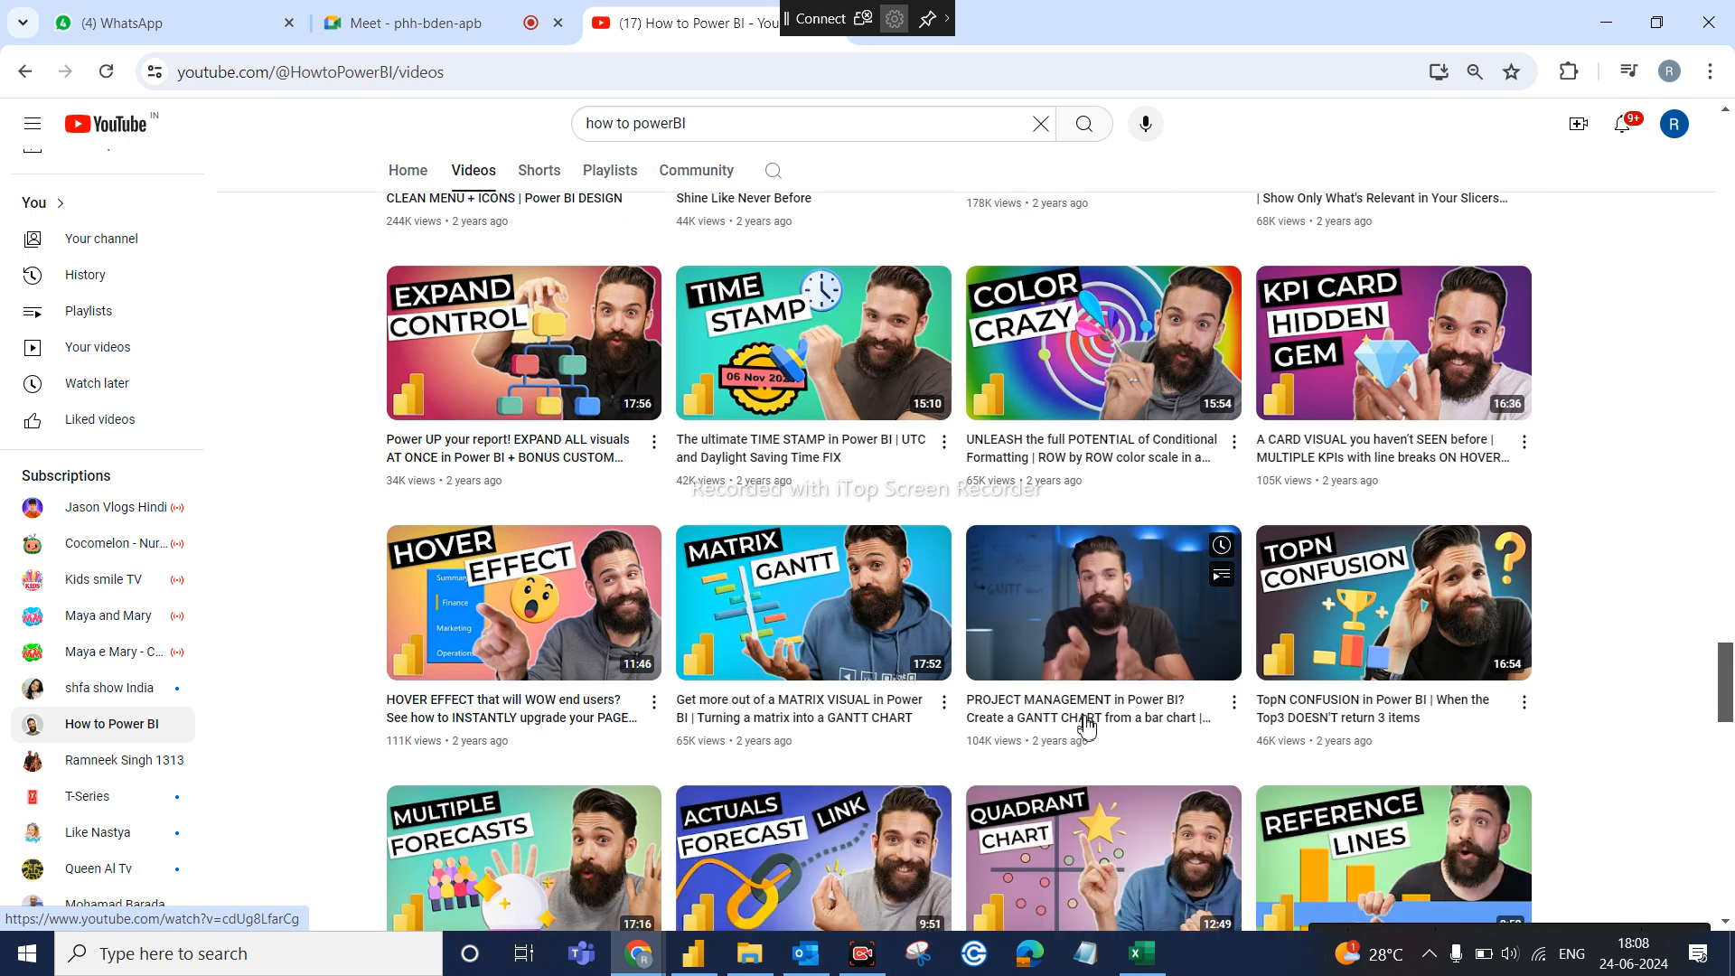
{"action": "scroll", "coordinate": [1087, 726], "scroll_direction": "down", "scroll_amount": 2}
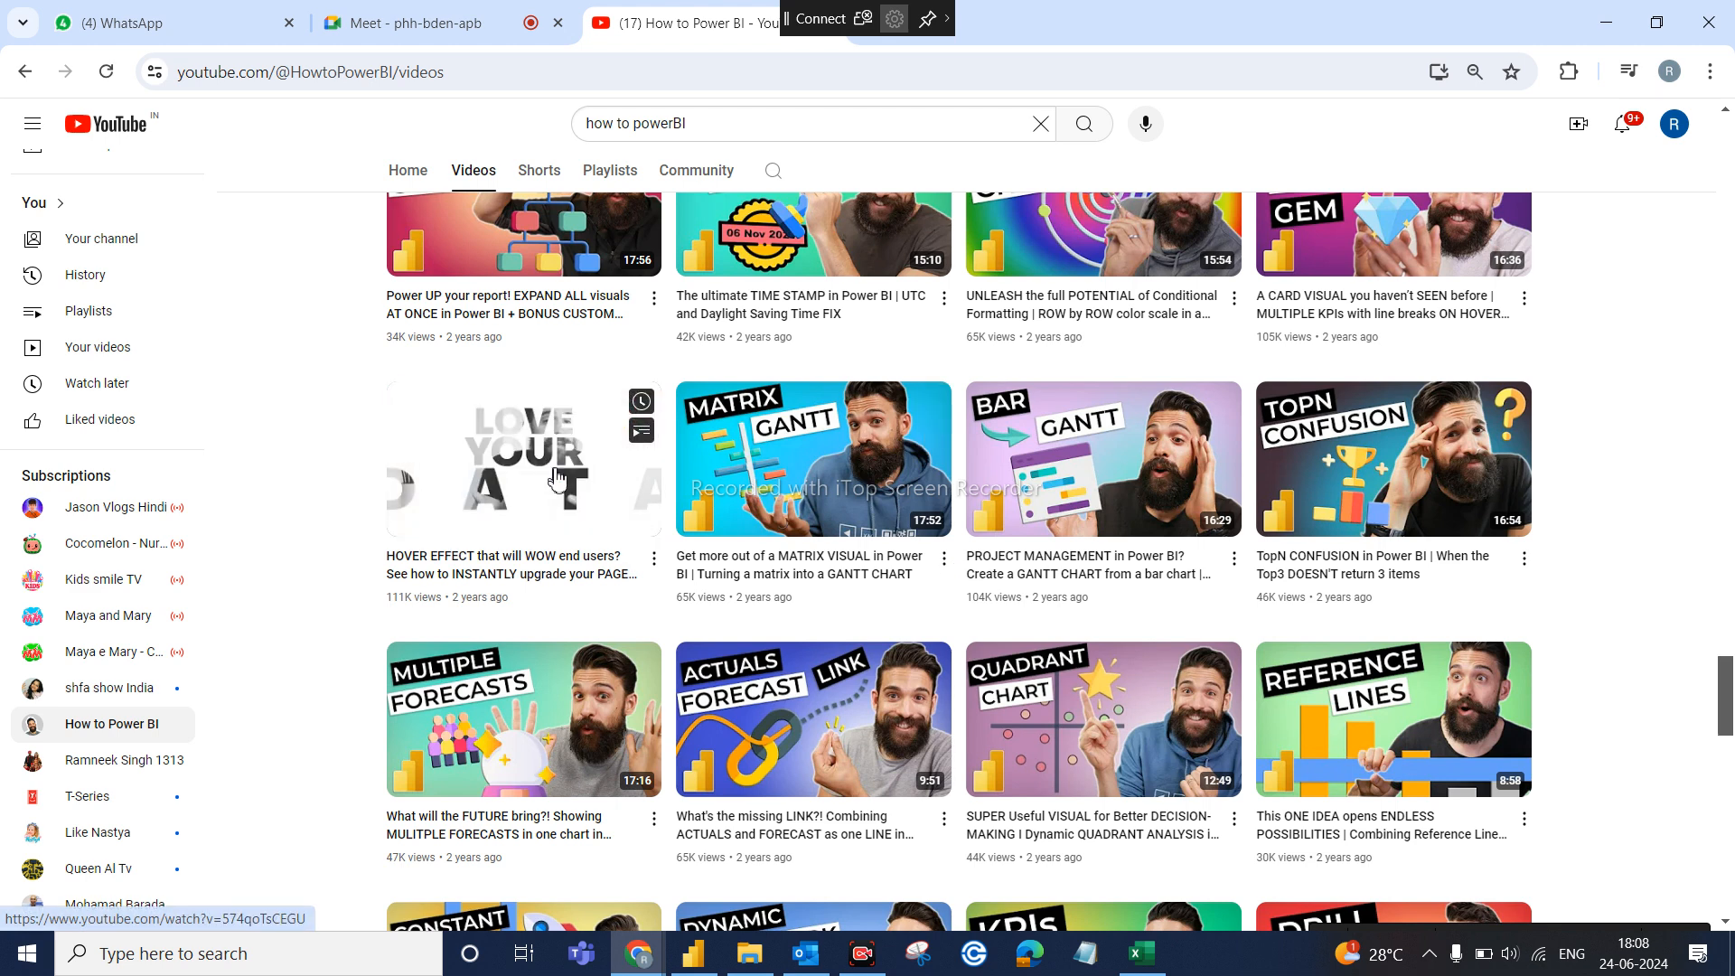
{"action": "scroll", "coordinate": [868, 633], "scroll_direction": "down", "scroll_amount": 3}
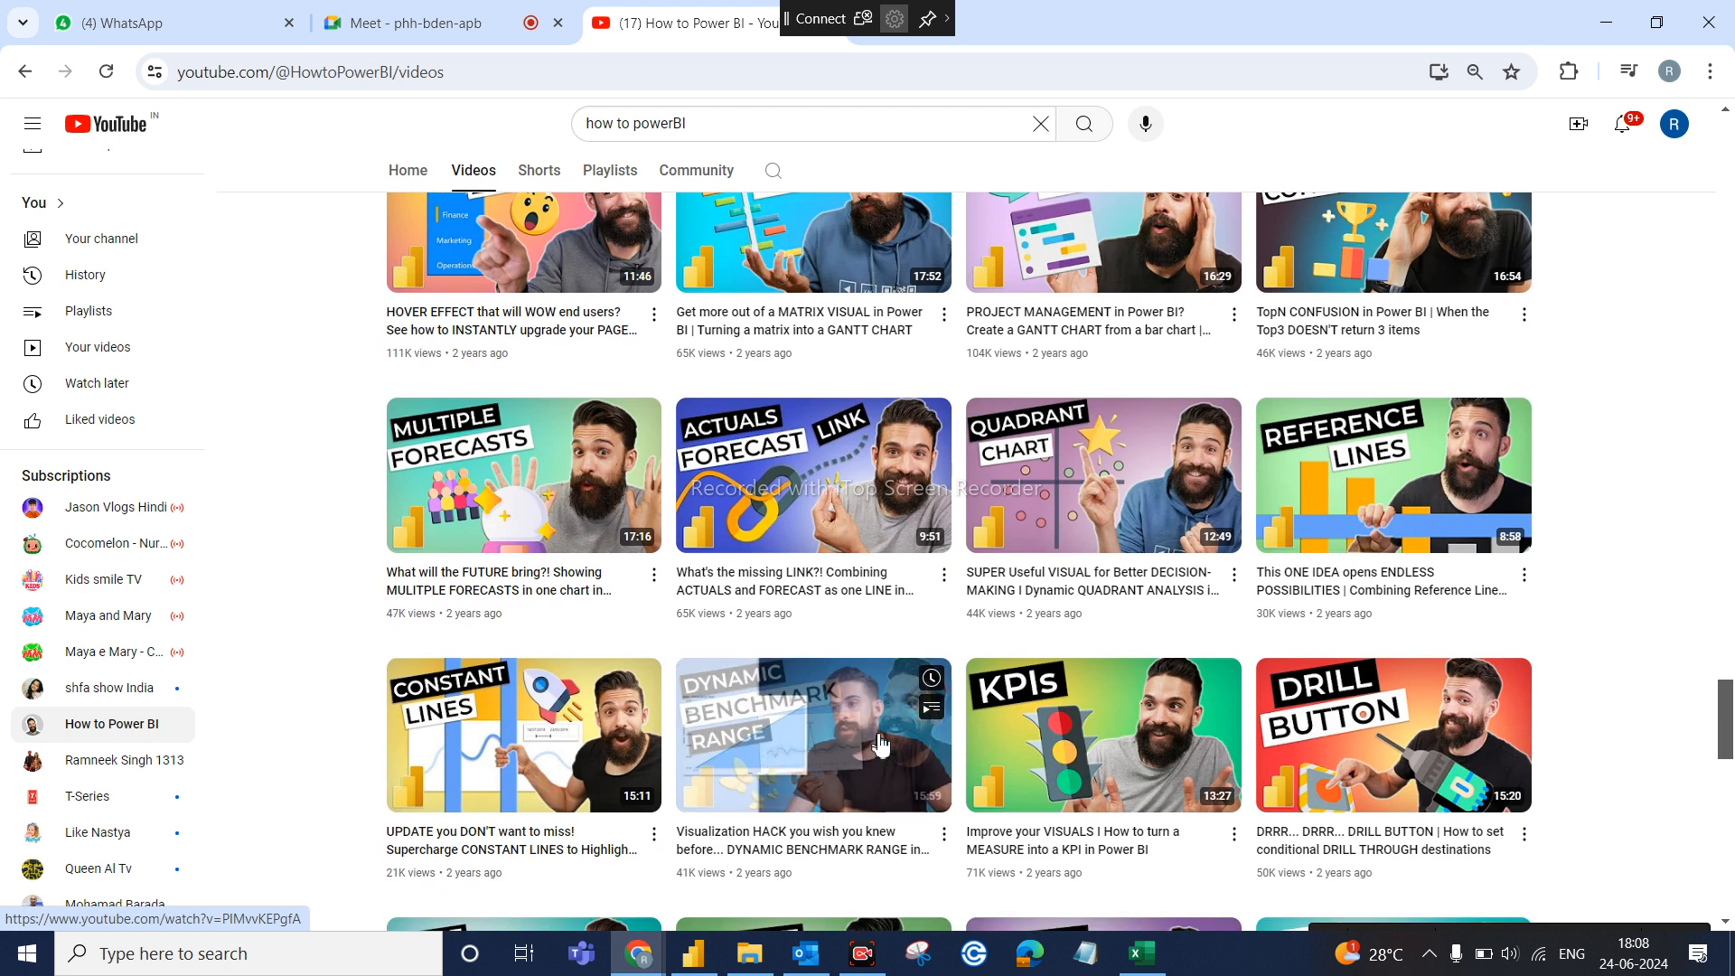
{"action": "scroll", "coordinate": [881, 745], "scroll_direction": "down", "scroll_amount": 2}
{"action": "scroll", "coordinate": [881, 745], "scroll_direction": "down", "scroll_amount": 4}
{"action": "scroll", "coordinate": [881, 745], "scroll_direction": "down", "scroll_amount": 6}
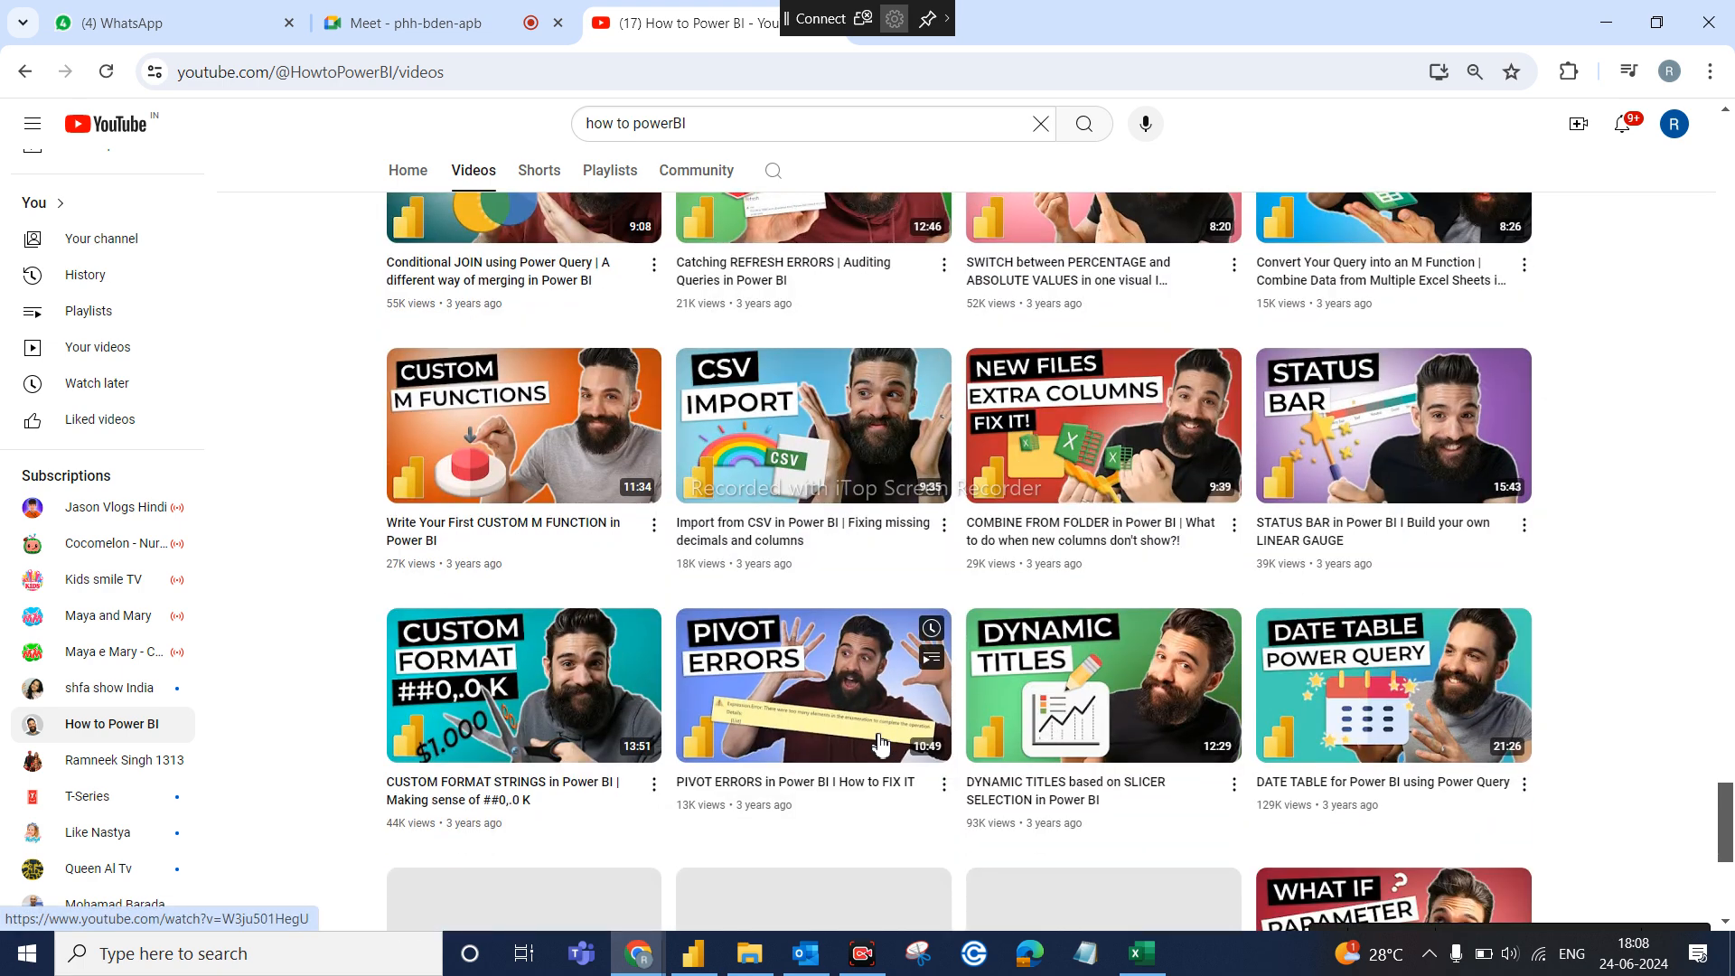
{"action": "scroll", "coordinate": [881, 746], "scroll_direction": "down", "scroll_amount": 2}
{"action": "scroll", "coordinate": [881, 746], "scroll_direction": "up", "scroll_amount": 15}
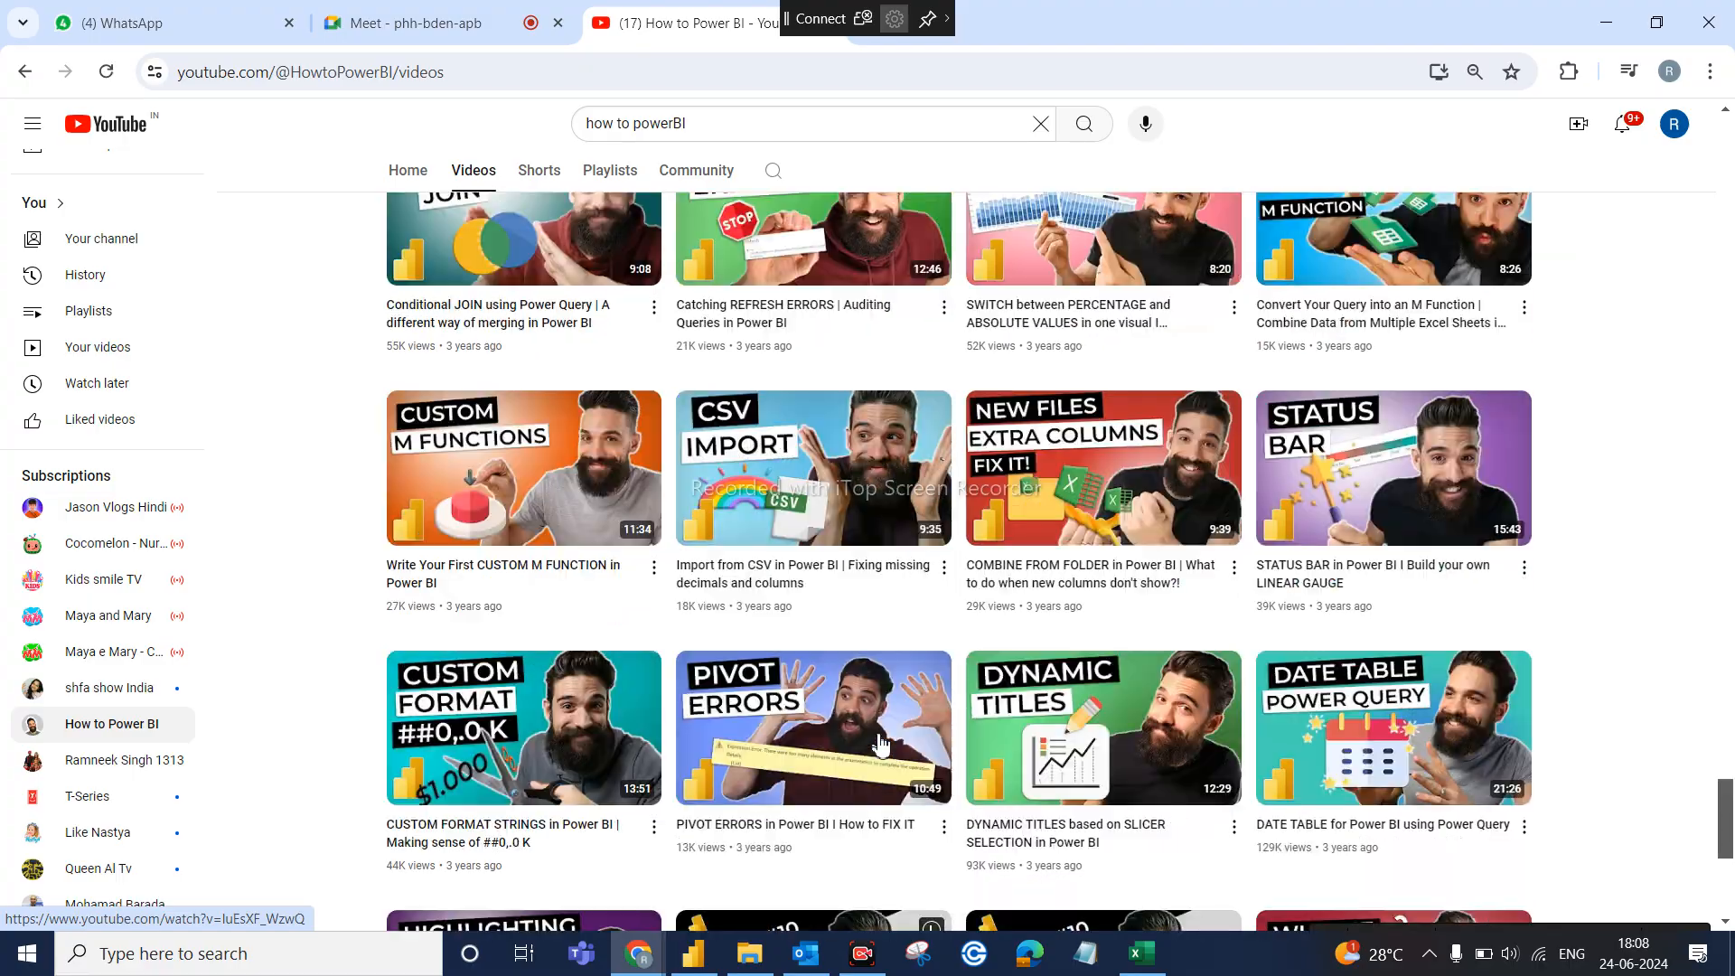
{"action": "scroll", "coordinate": [881, 745], "scroll_direction": "up", "scroll_amount": 20}
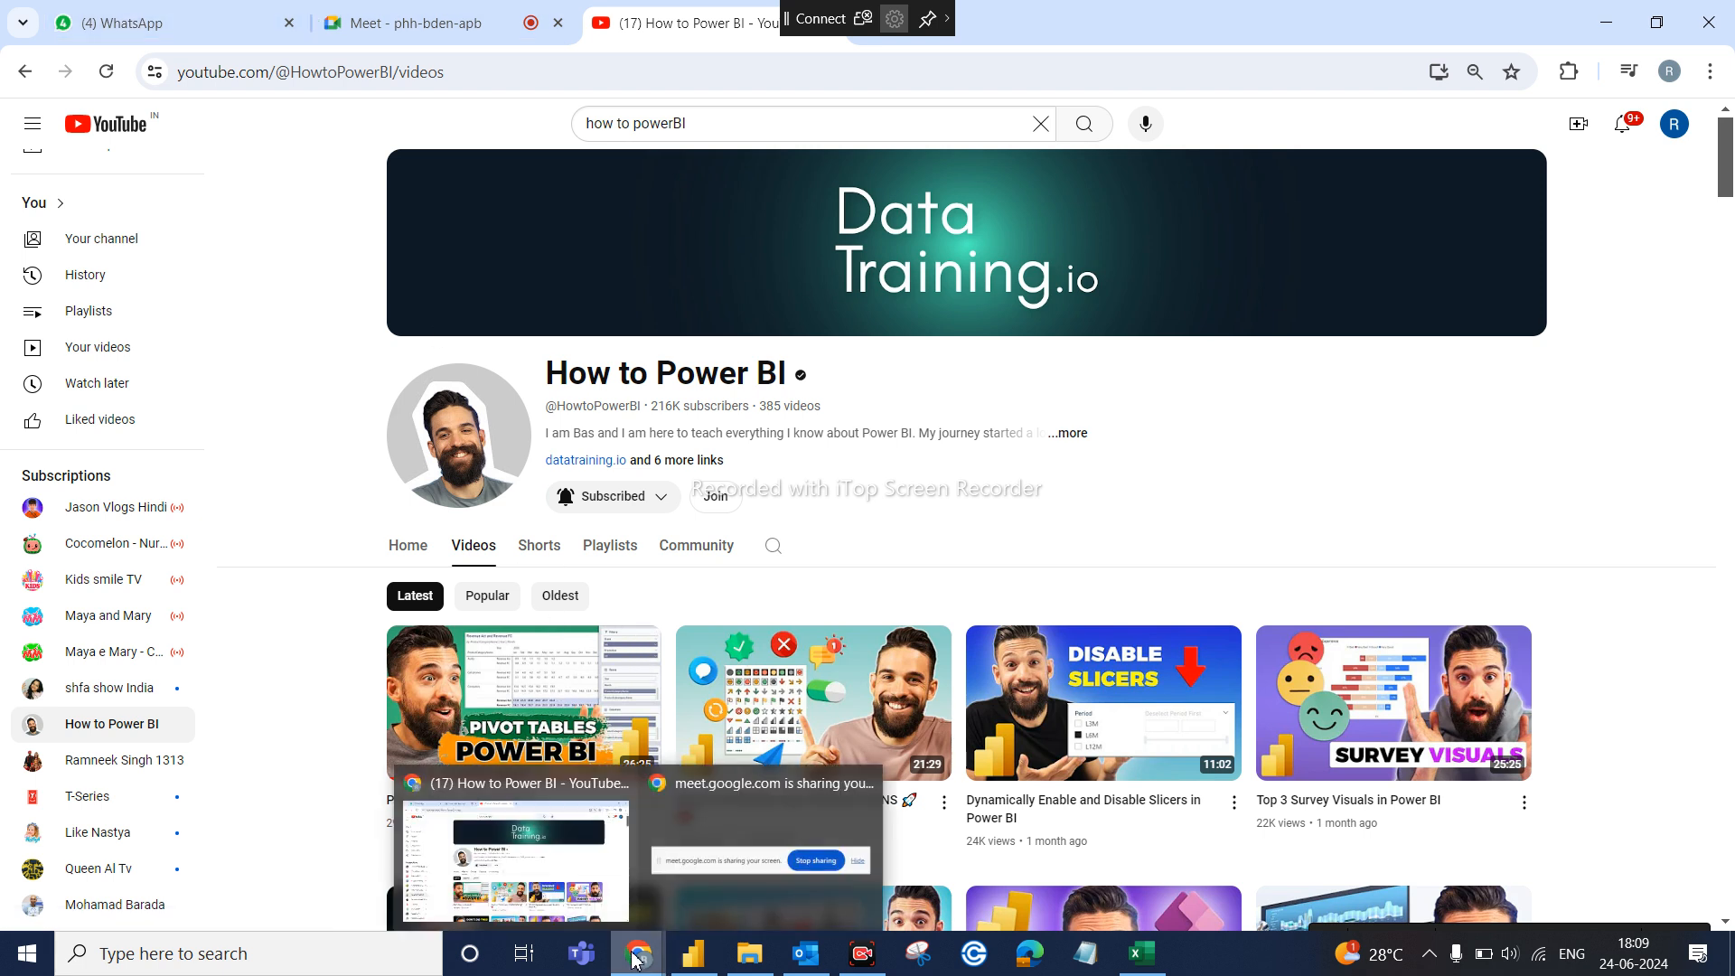
Switch to the DA9 report in Power BI Desktop and deselect the Year button slicer on Page 5
{"action": "mouse_move", "coordinate": [693, 953]}
{"action": "left_click", "coordinate": [700, 863]}
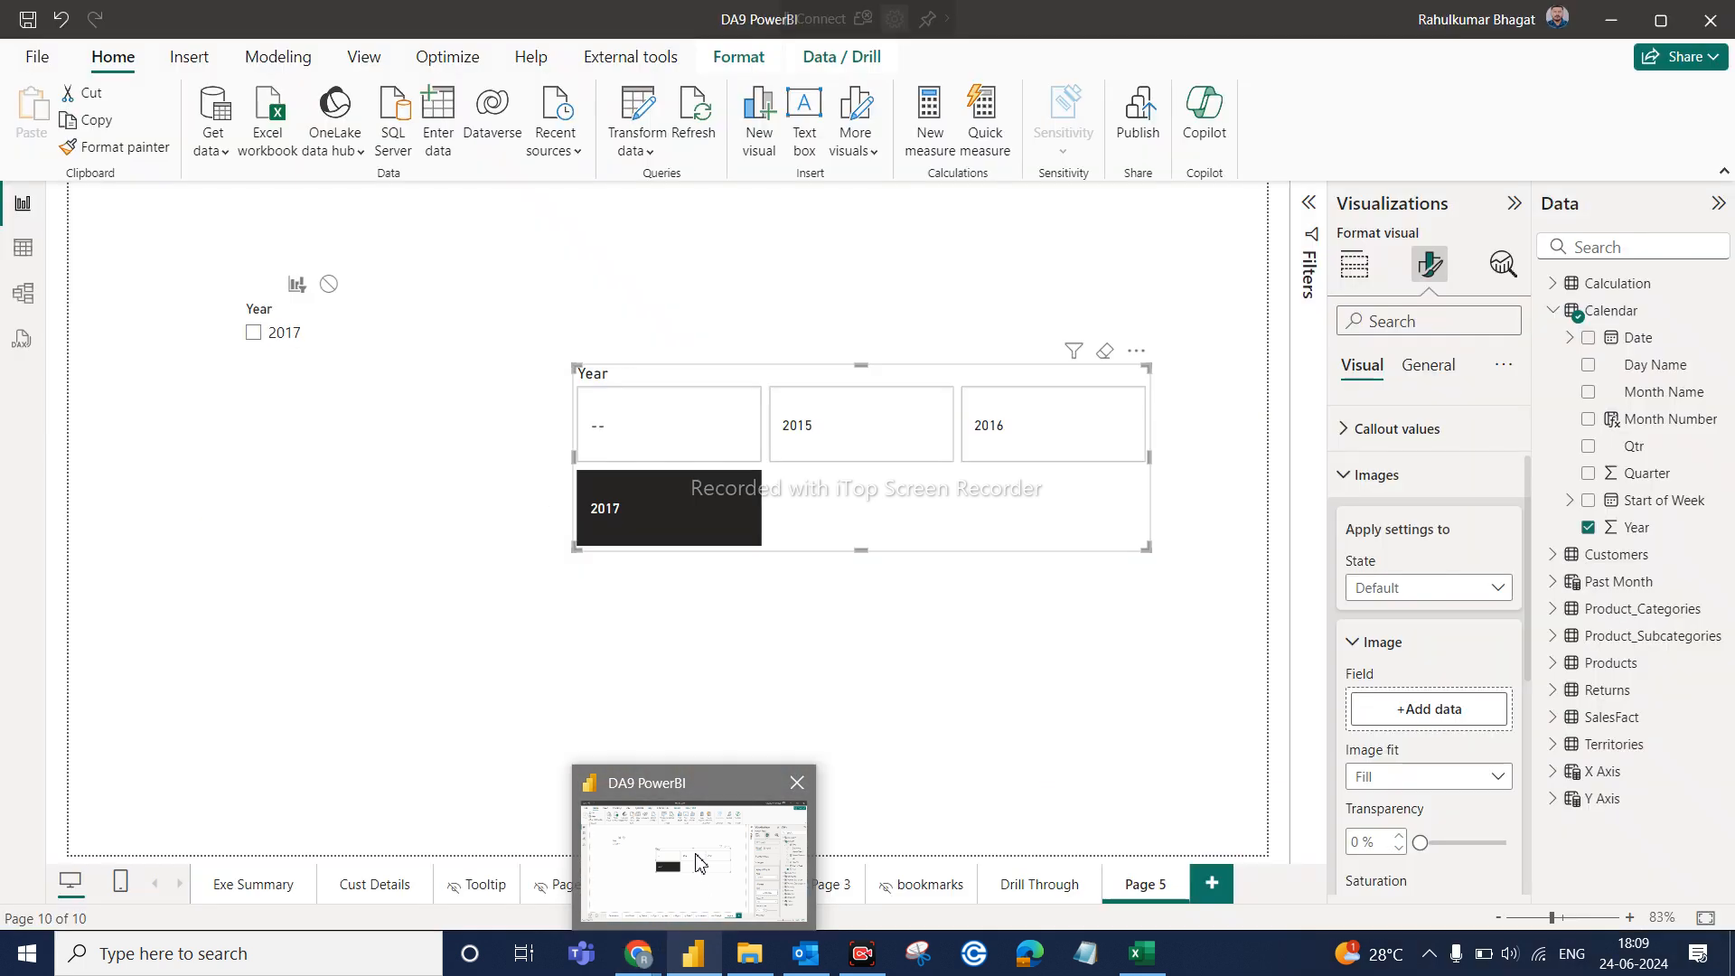
{"action": "left_click", "coordinate": [443, 349]}
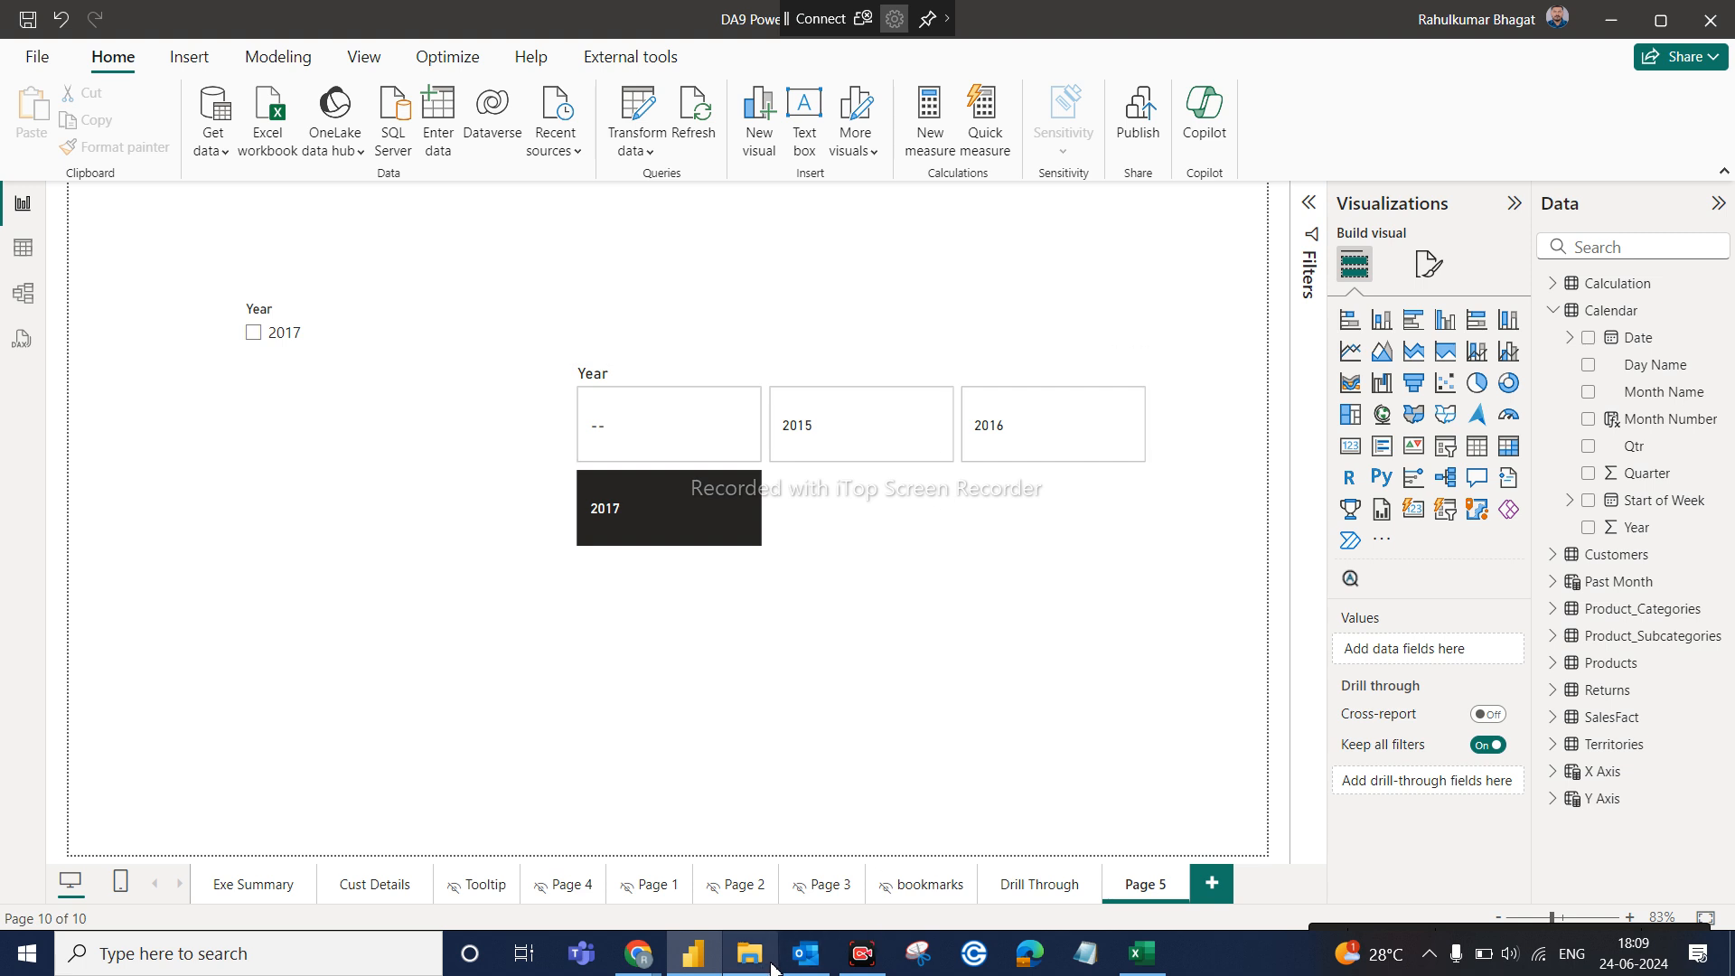
Switch back to Chrome and close the WhatsApp and How to Power BI YouTube tabs
{"action": "mouse_move", "coordinate": [633, 968]}
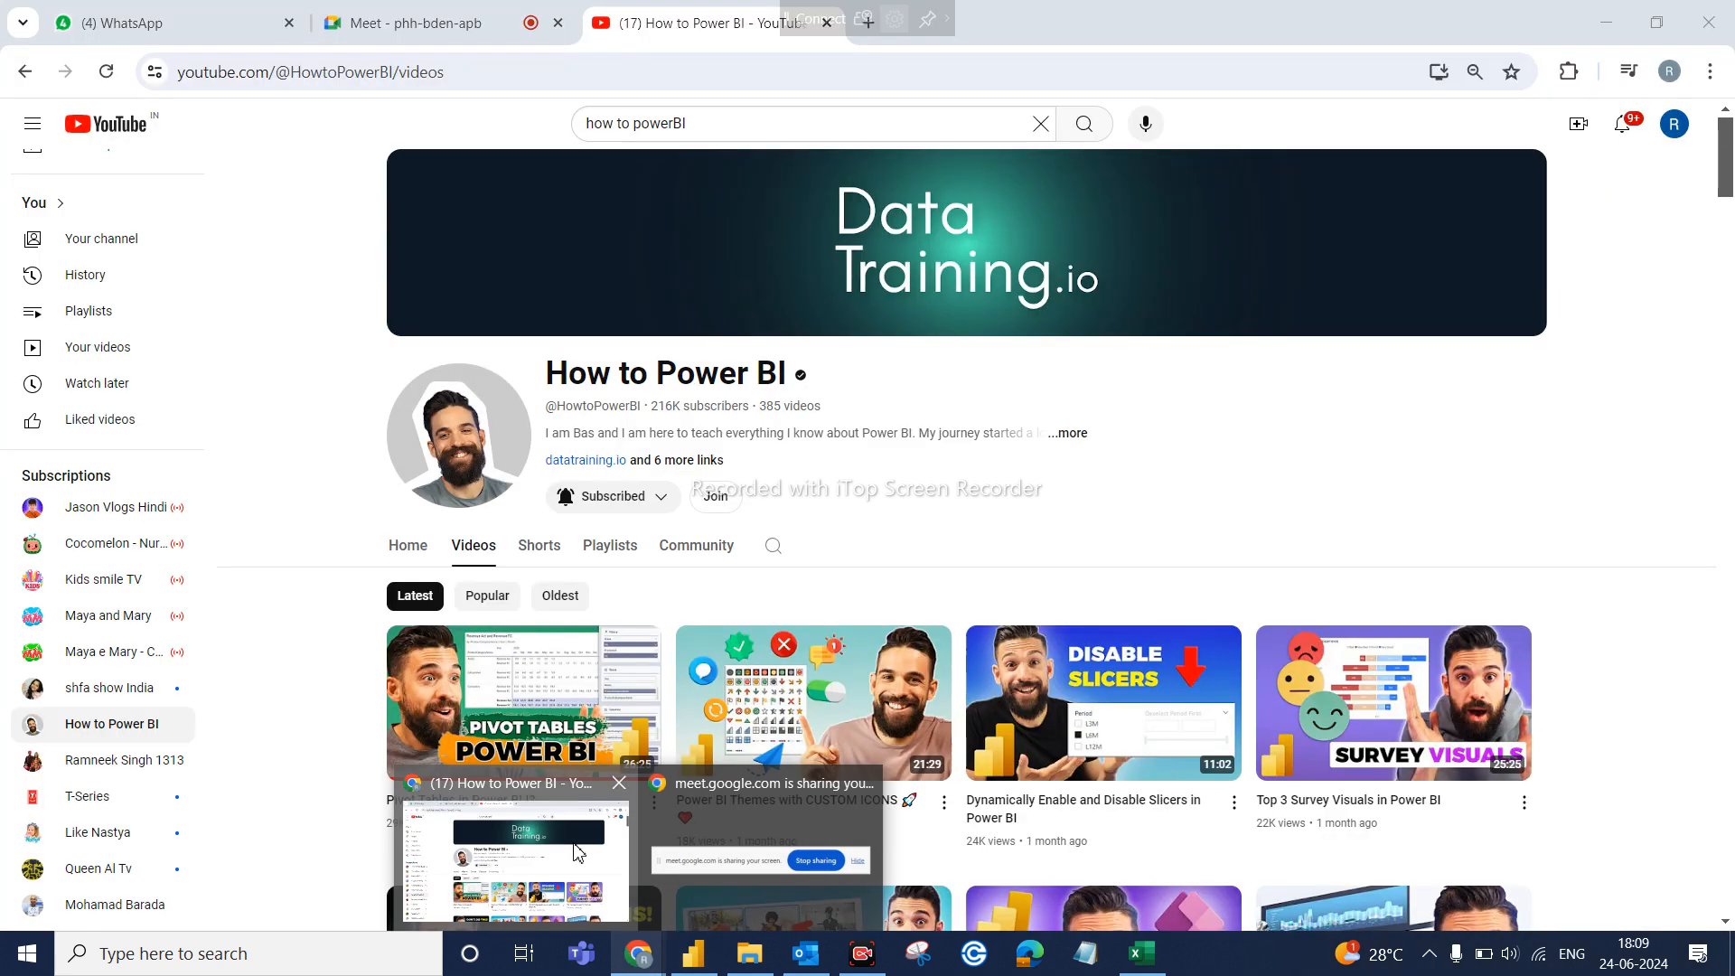
{"action": "left_click", "coordinate": [580, 854]}
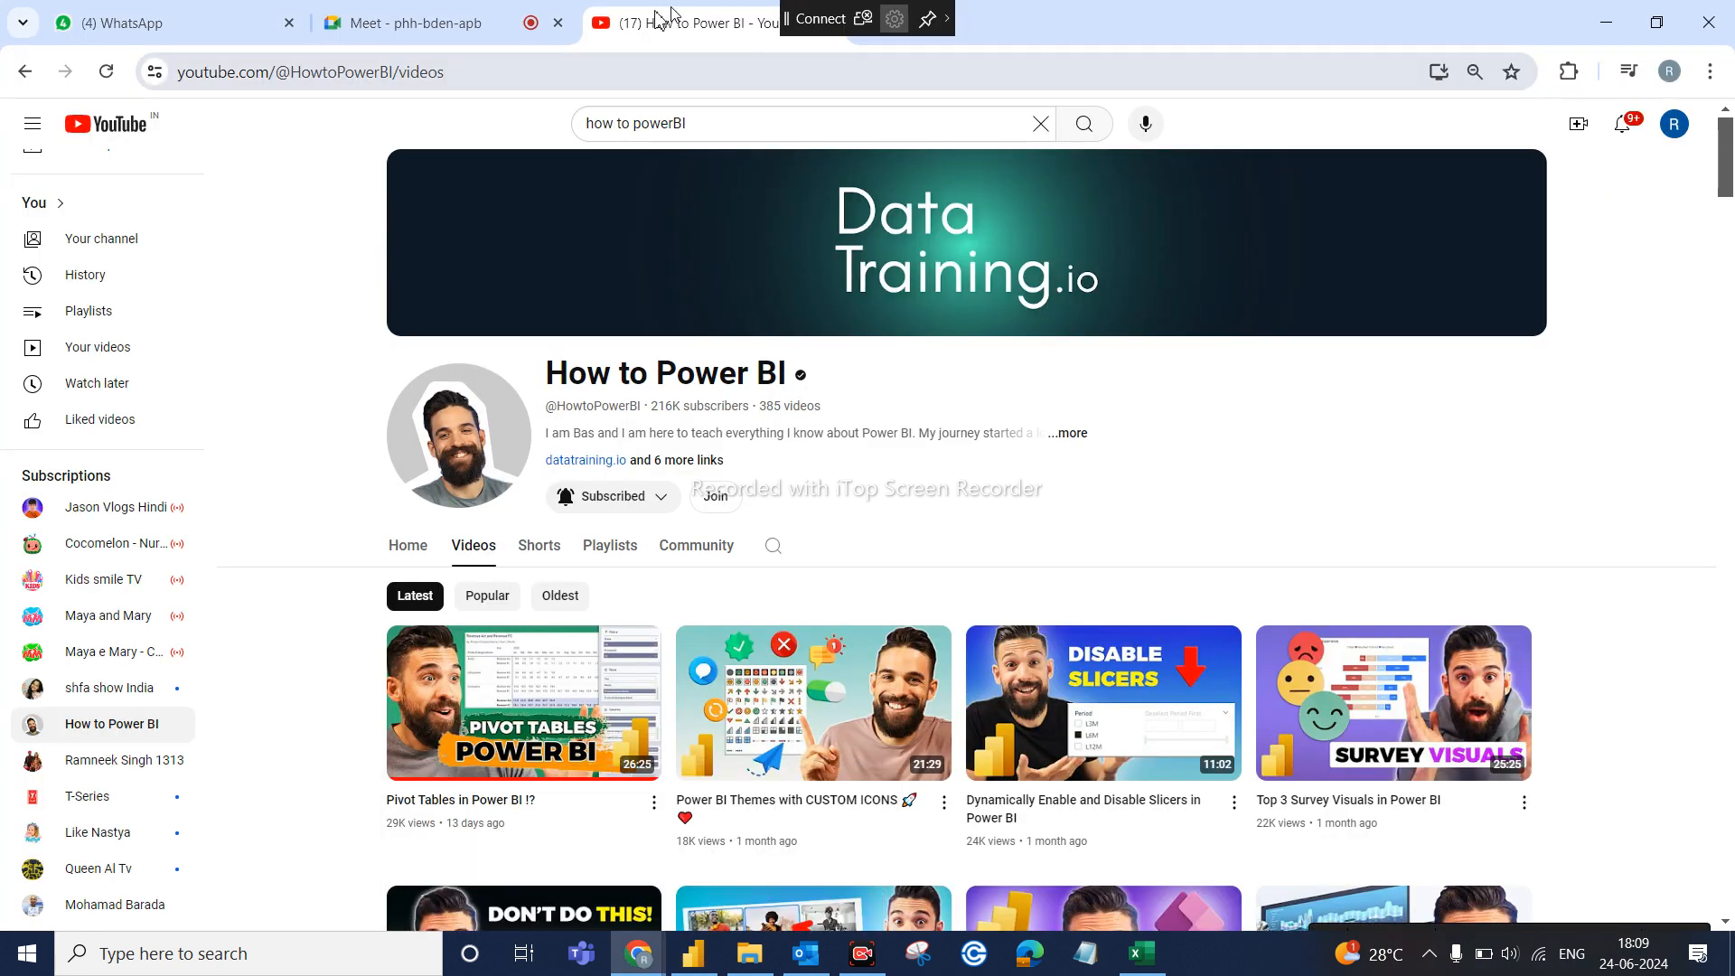
{"action": "left_click", "coordinate": [290, 24]}
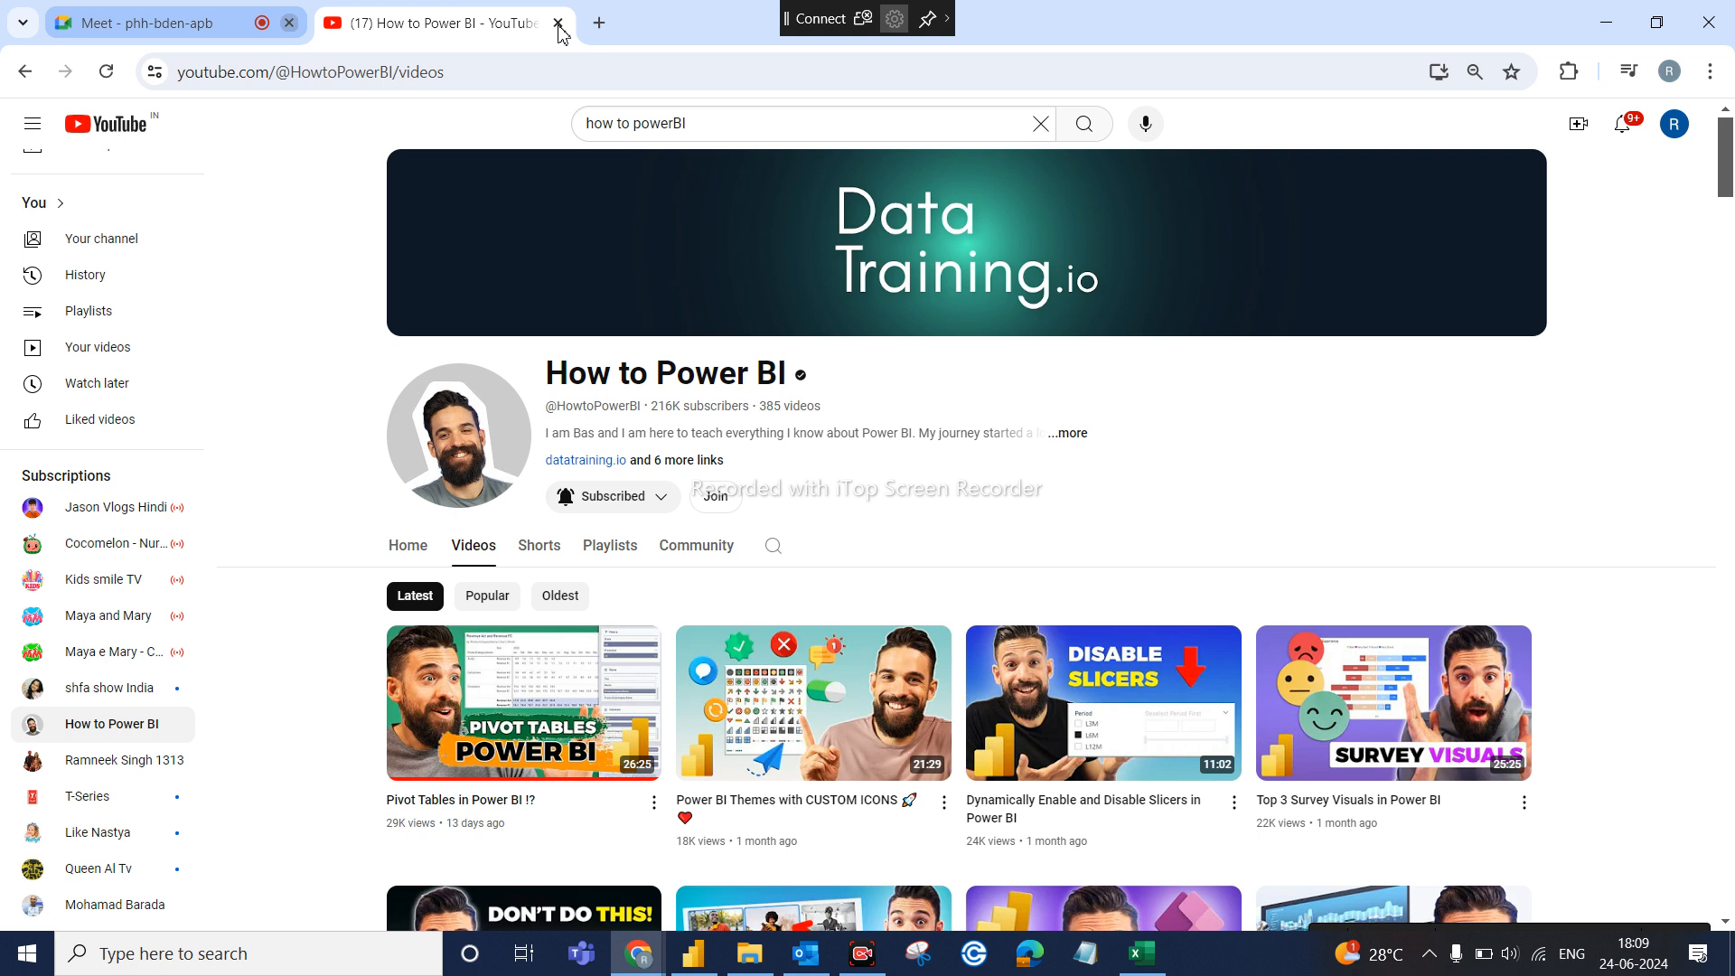
{"action": "left_click", "coordinate": [558, 24]}
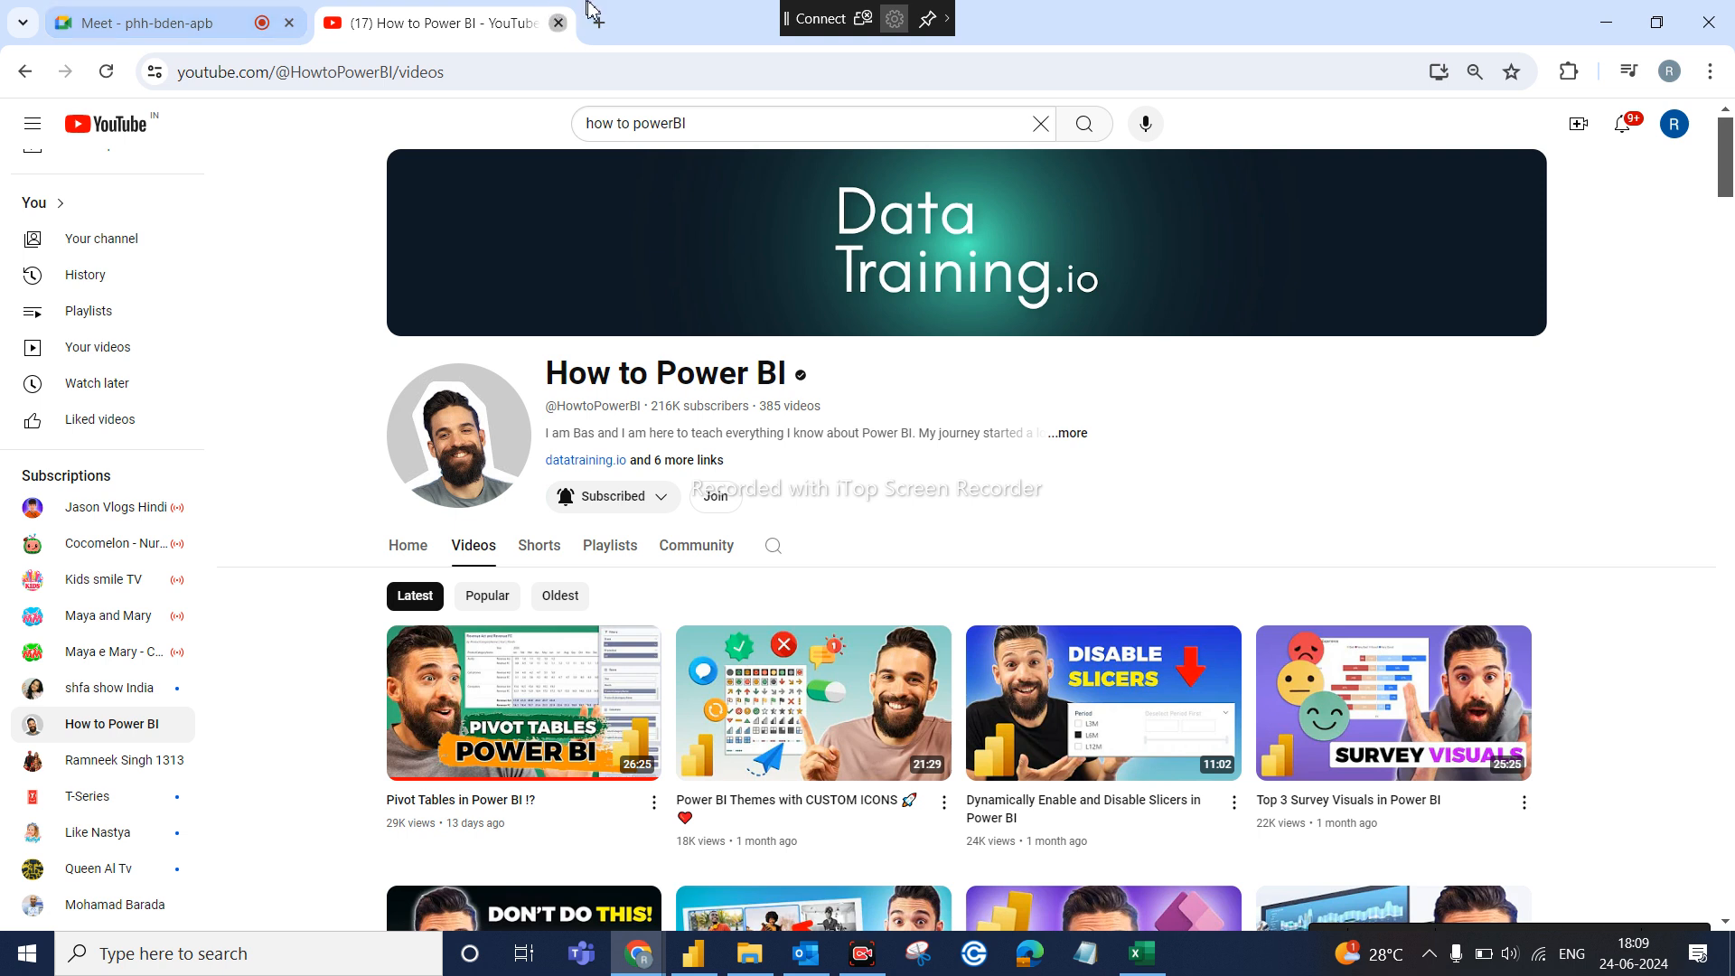
Search Google for "temp mail" in a new tab and open the temp-mail.org site
{"action": "left_click", "coordinate": [333, 25]}
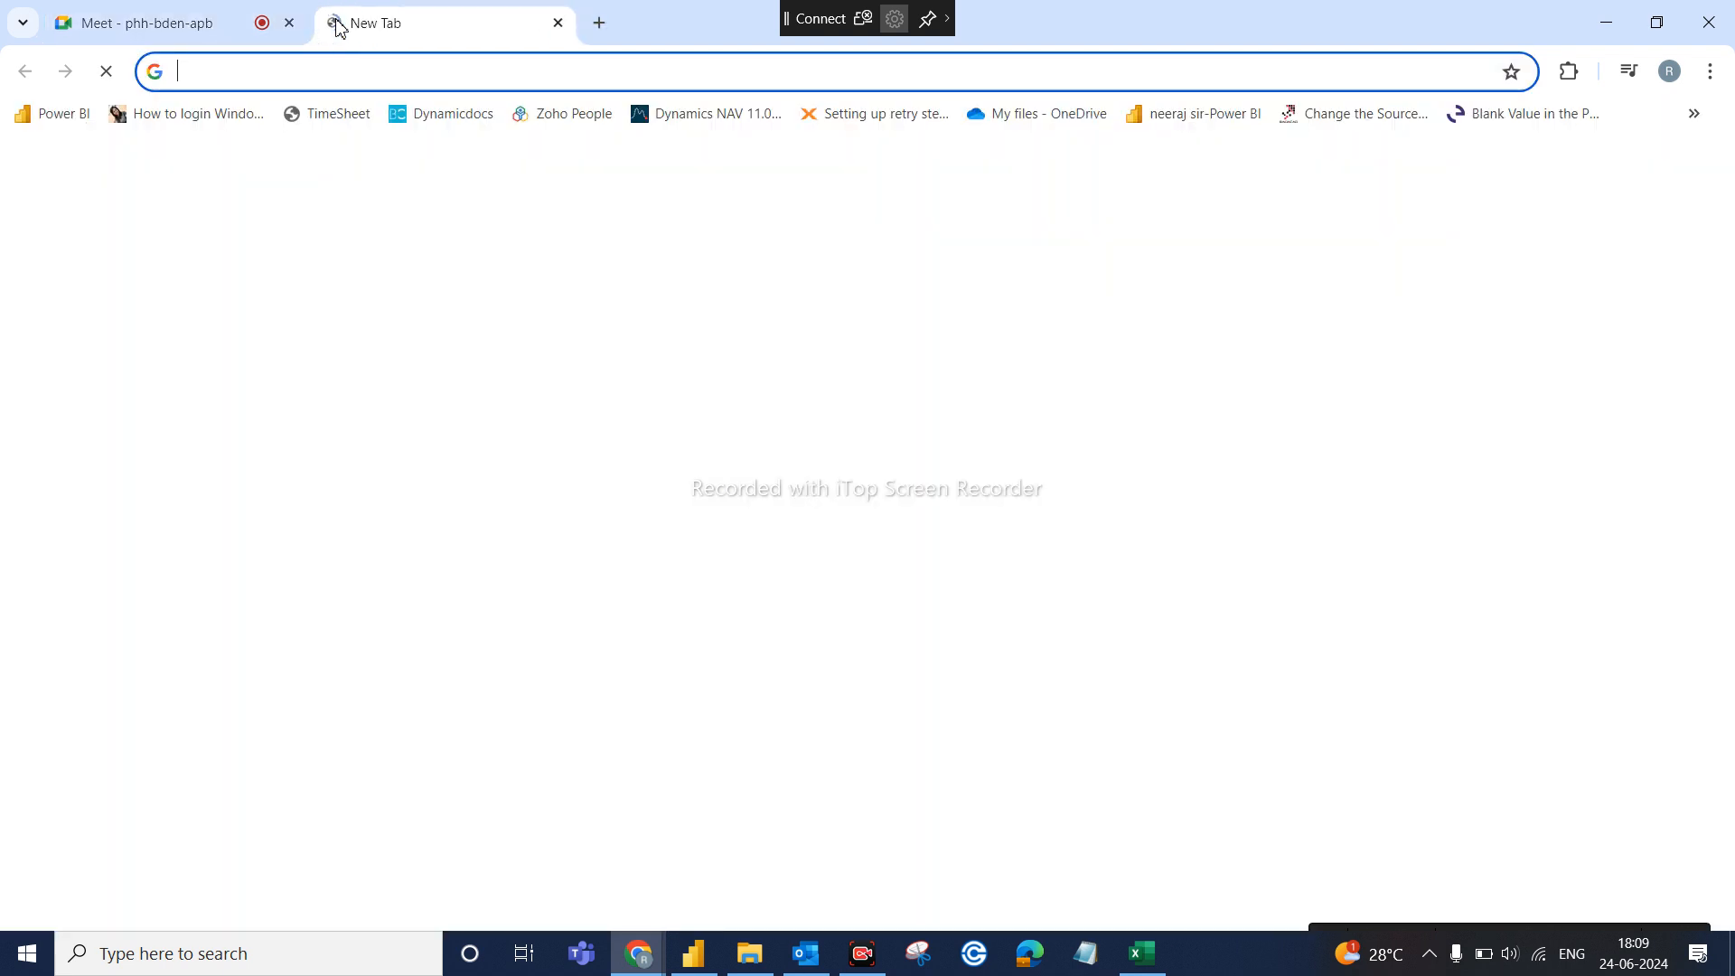
{"action": "left_click", "coordinate": [805, 500]}
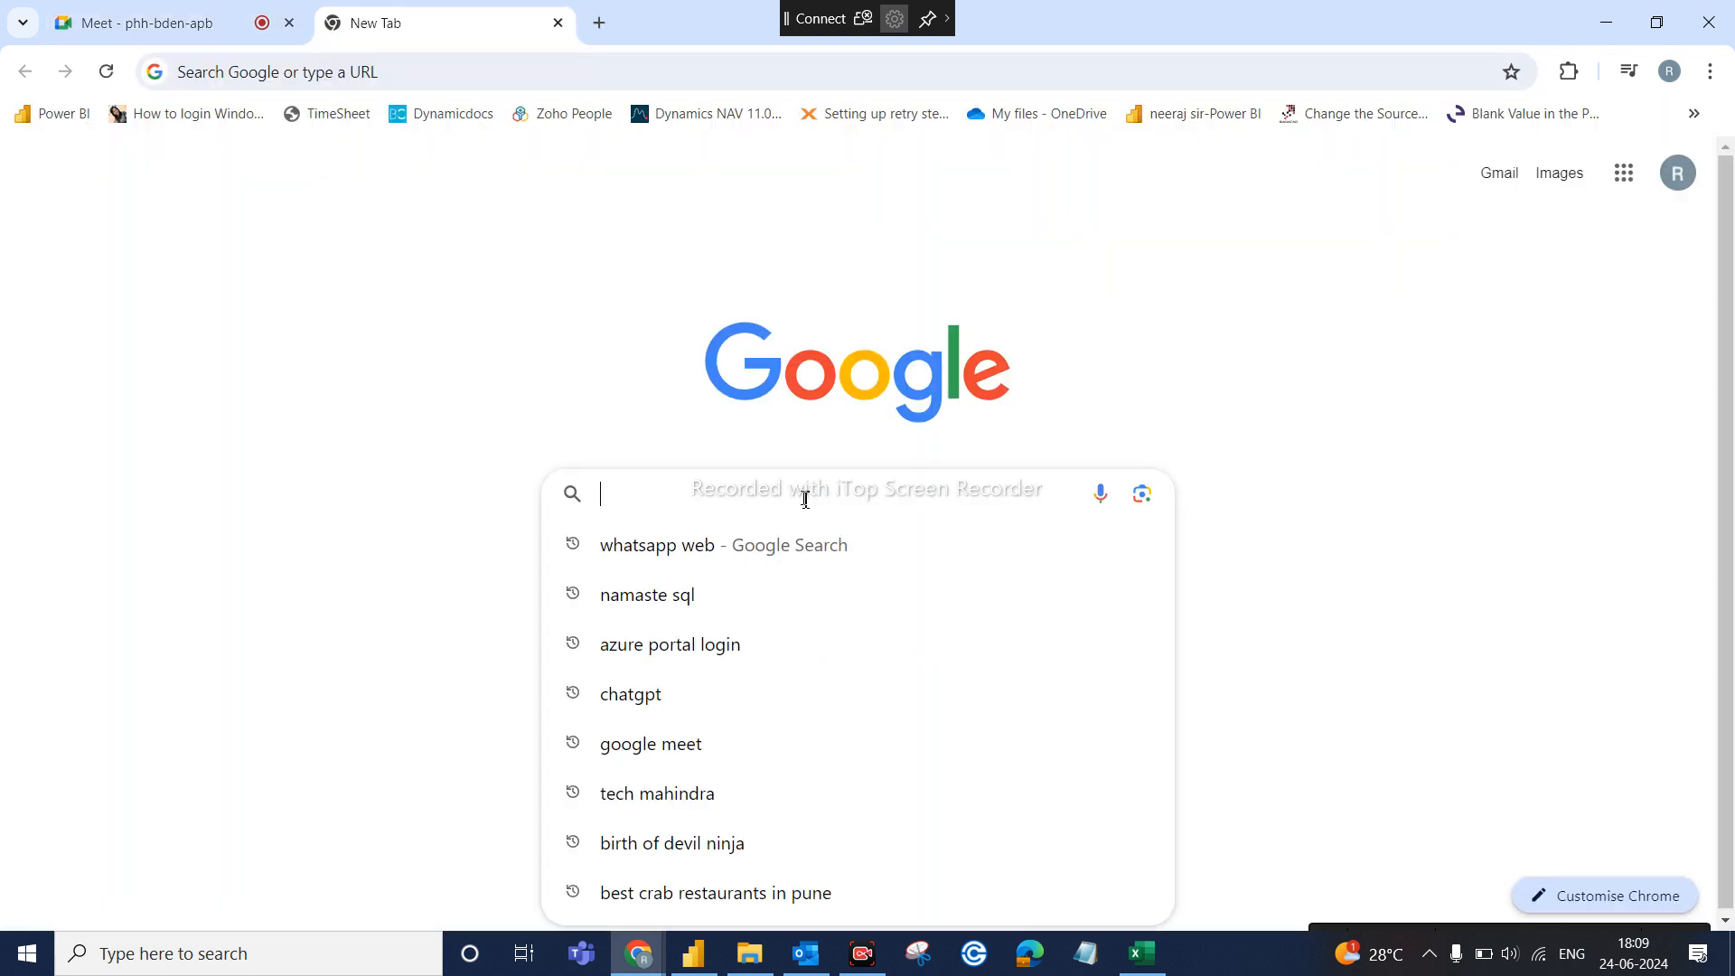
{"action": "type", "text": "temp"}
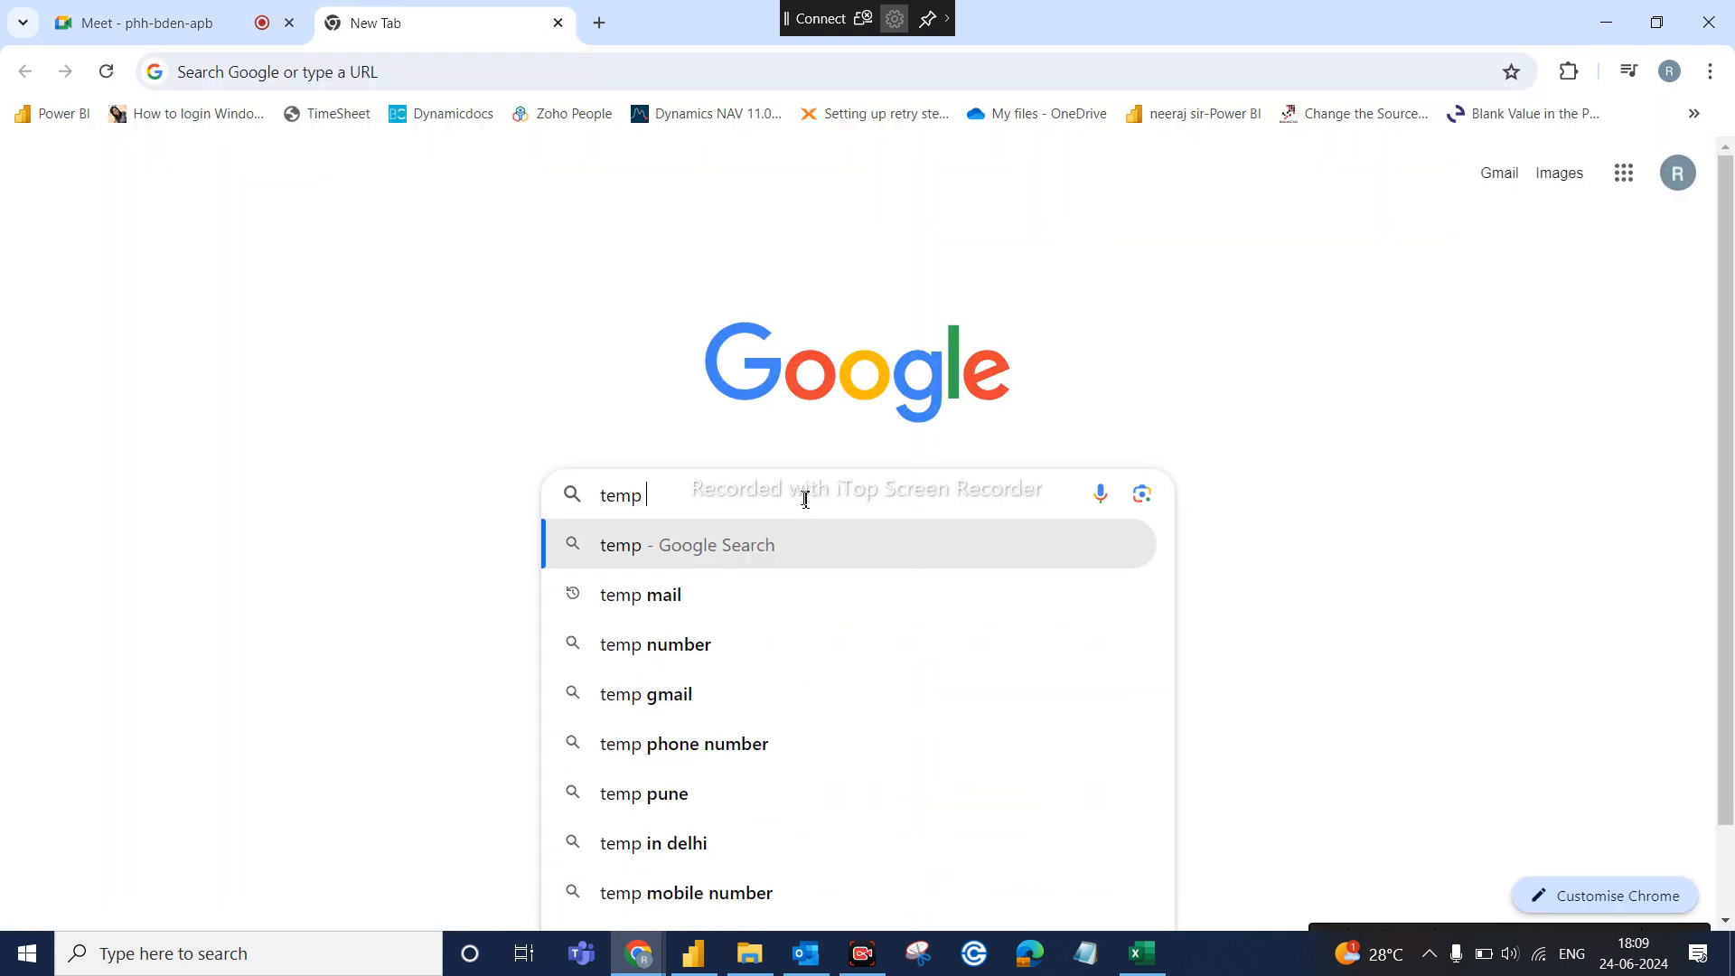
{"action": "left_click", "coordinate": [728, 599]}
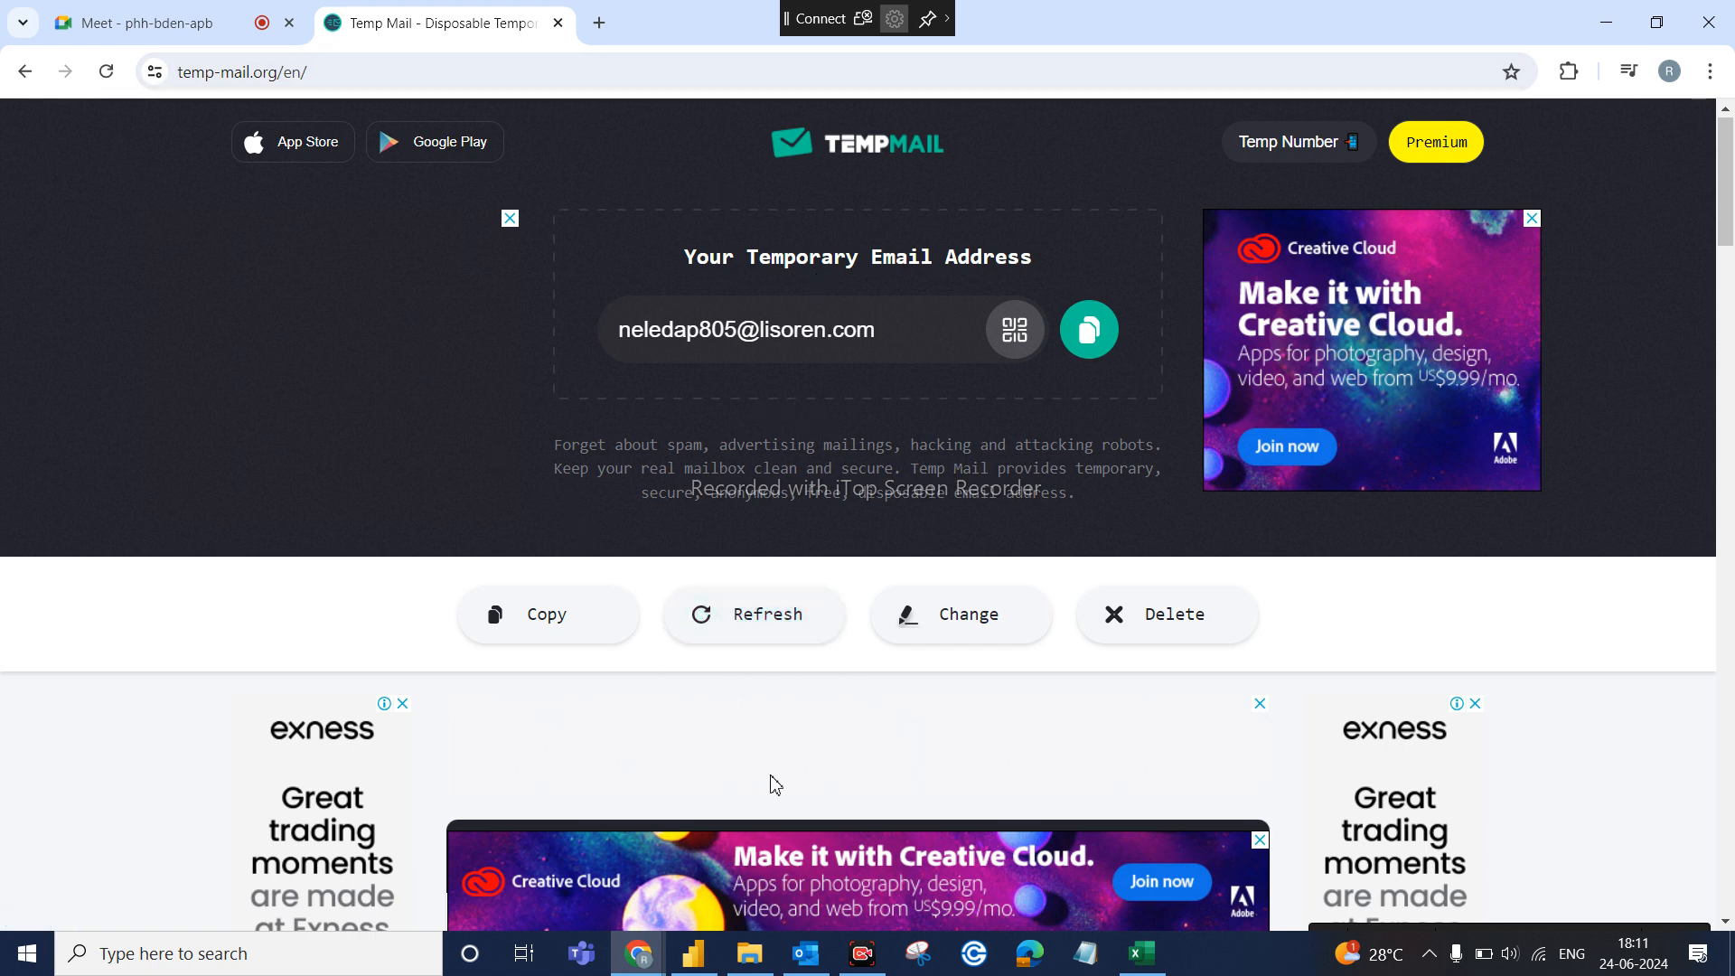
Examine the Temp Mail page's inbox and its temporary email address
{"action": "scroll", "coordinate": [775, 784], "scroll_direction": "down", "scroll_amount": 5}
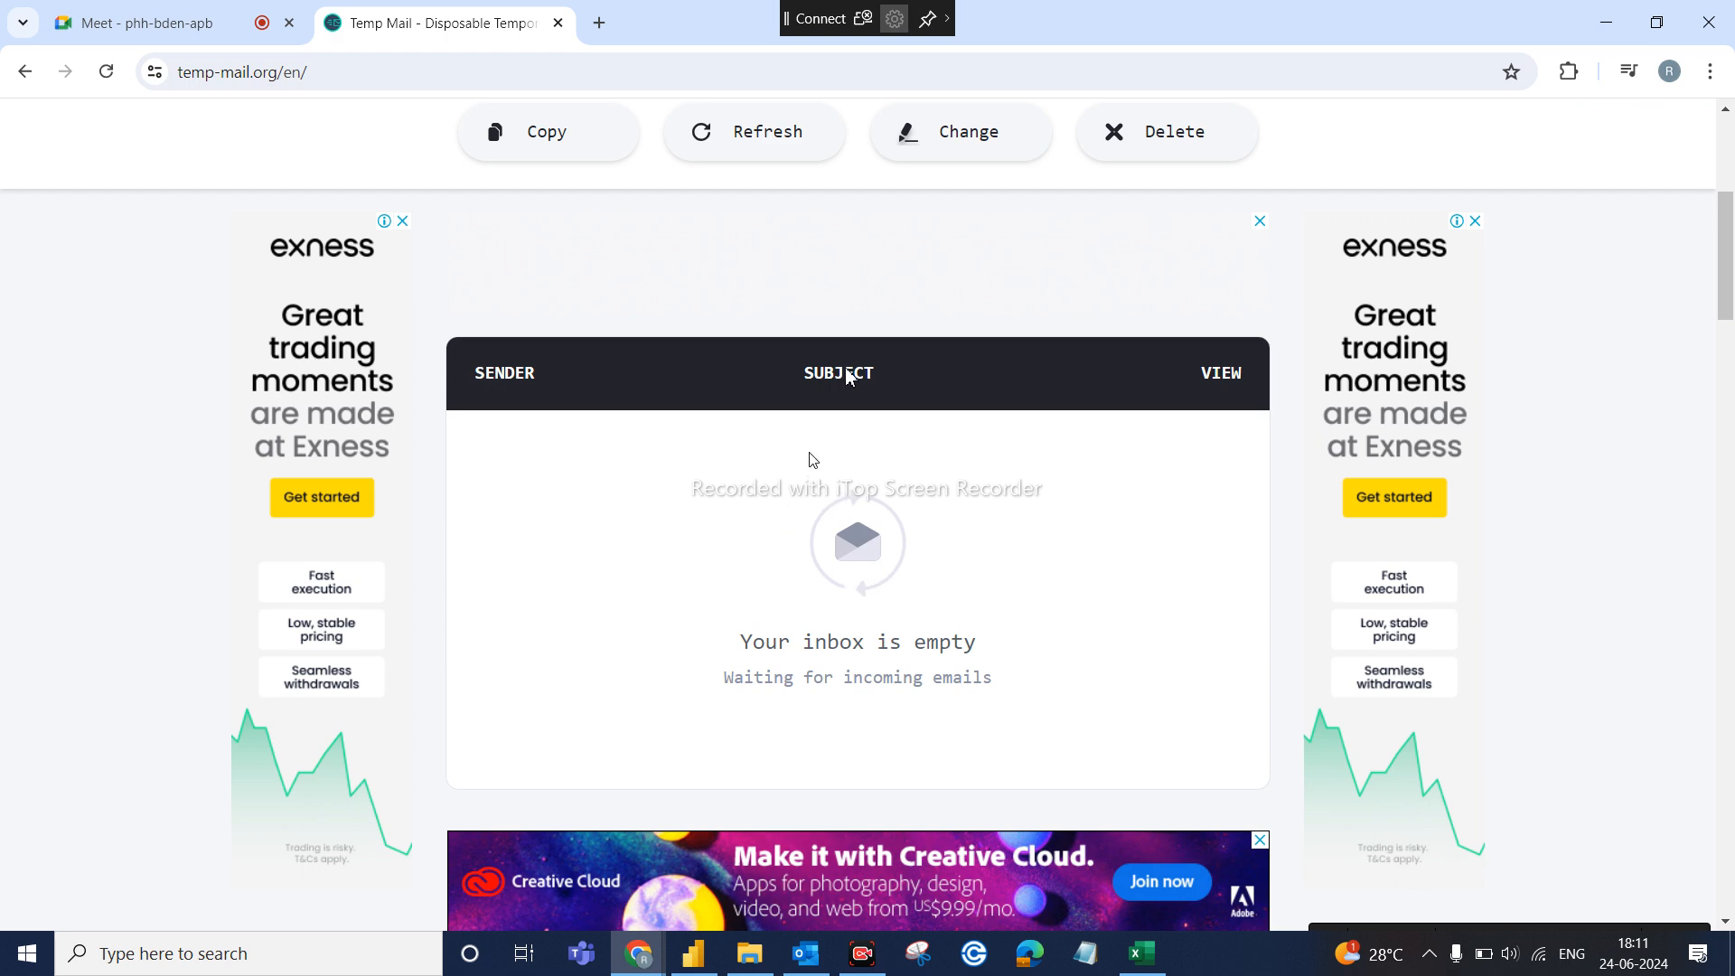
{"action": "scroll", "coordinate": [786, 493], "scroll_direction": "up", "scroll_amount": 2}
{"action": "scroll", "coordinate": [786, 492], "scroll_direction": "up", "scroll_amount": 3}
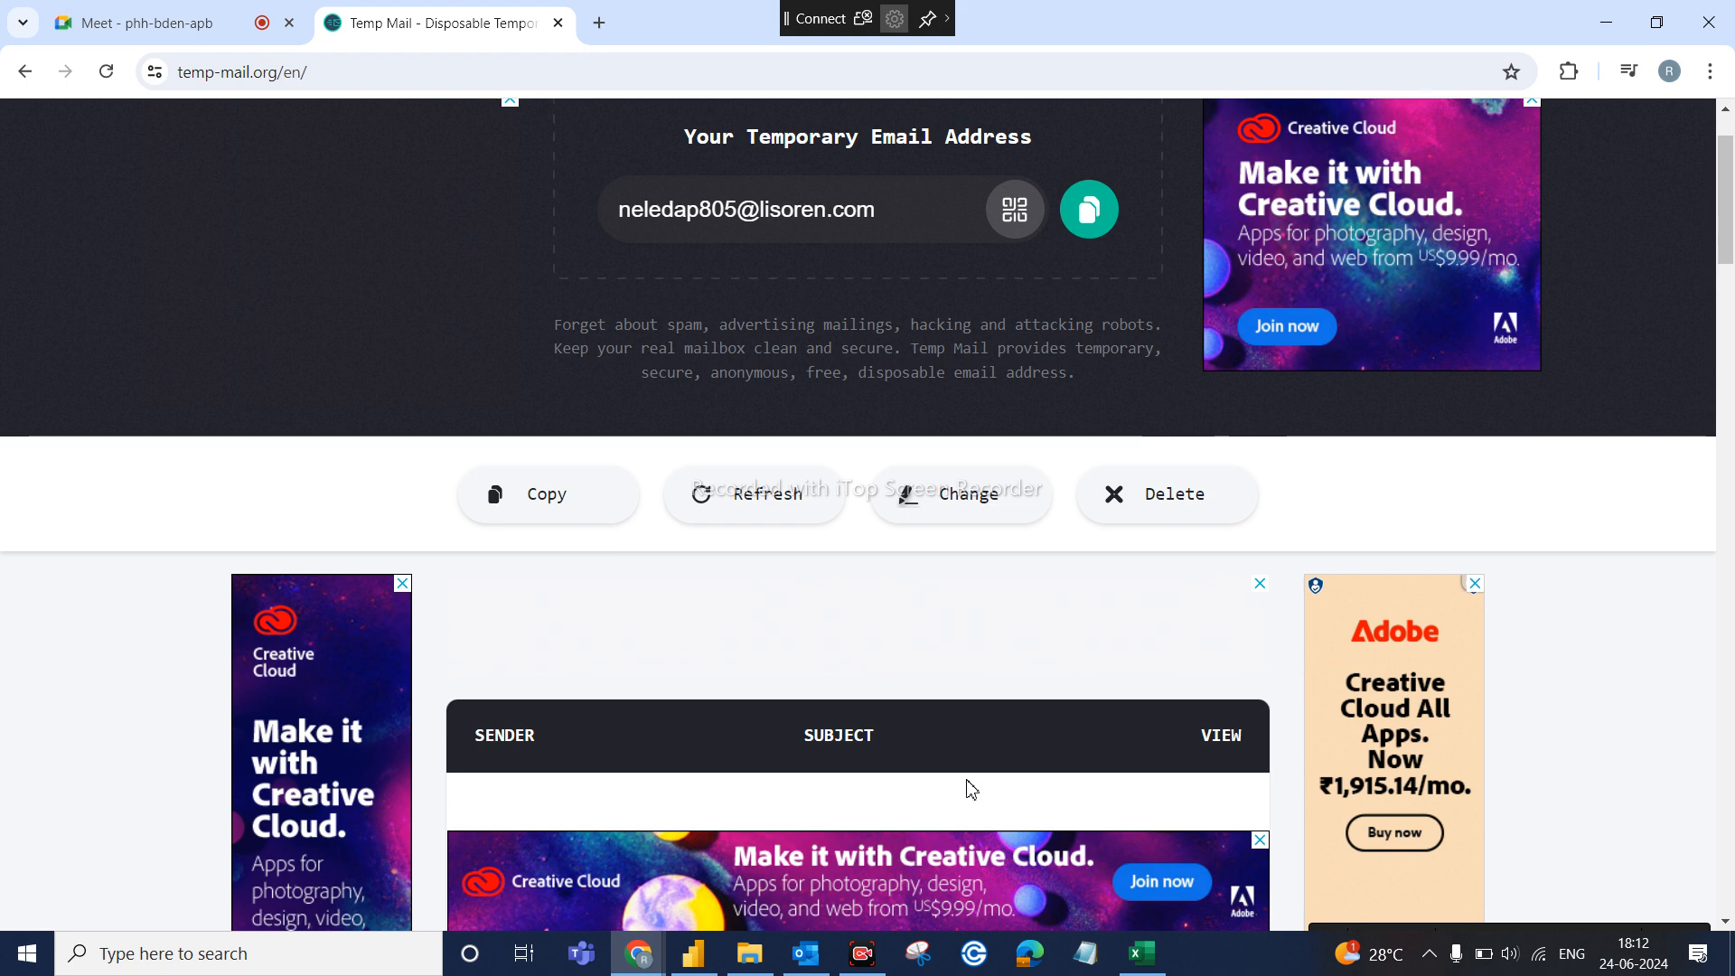
Switch to the Google Meet call and check the in-call messages, closing the chat when done
{"action": "mouse_move", "coordinate": [634, 969]}
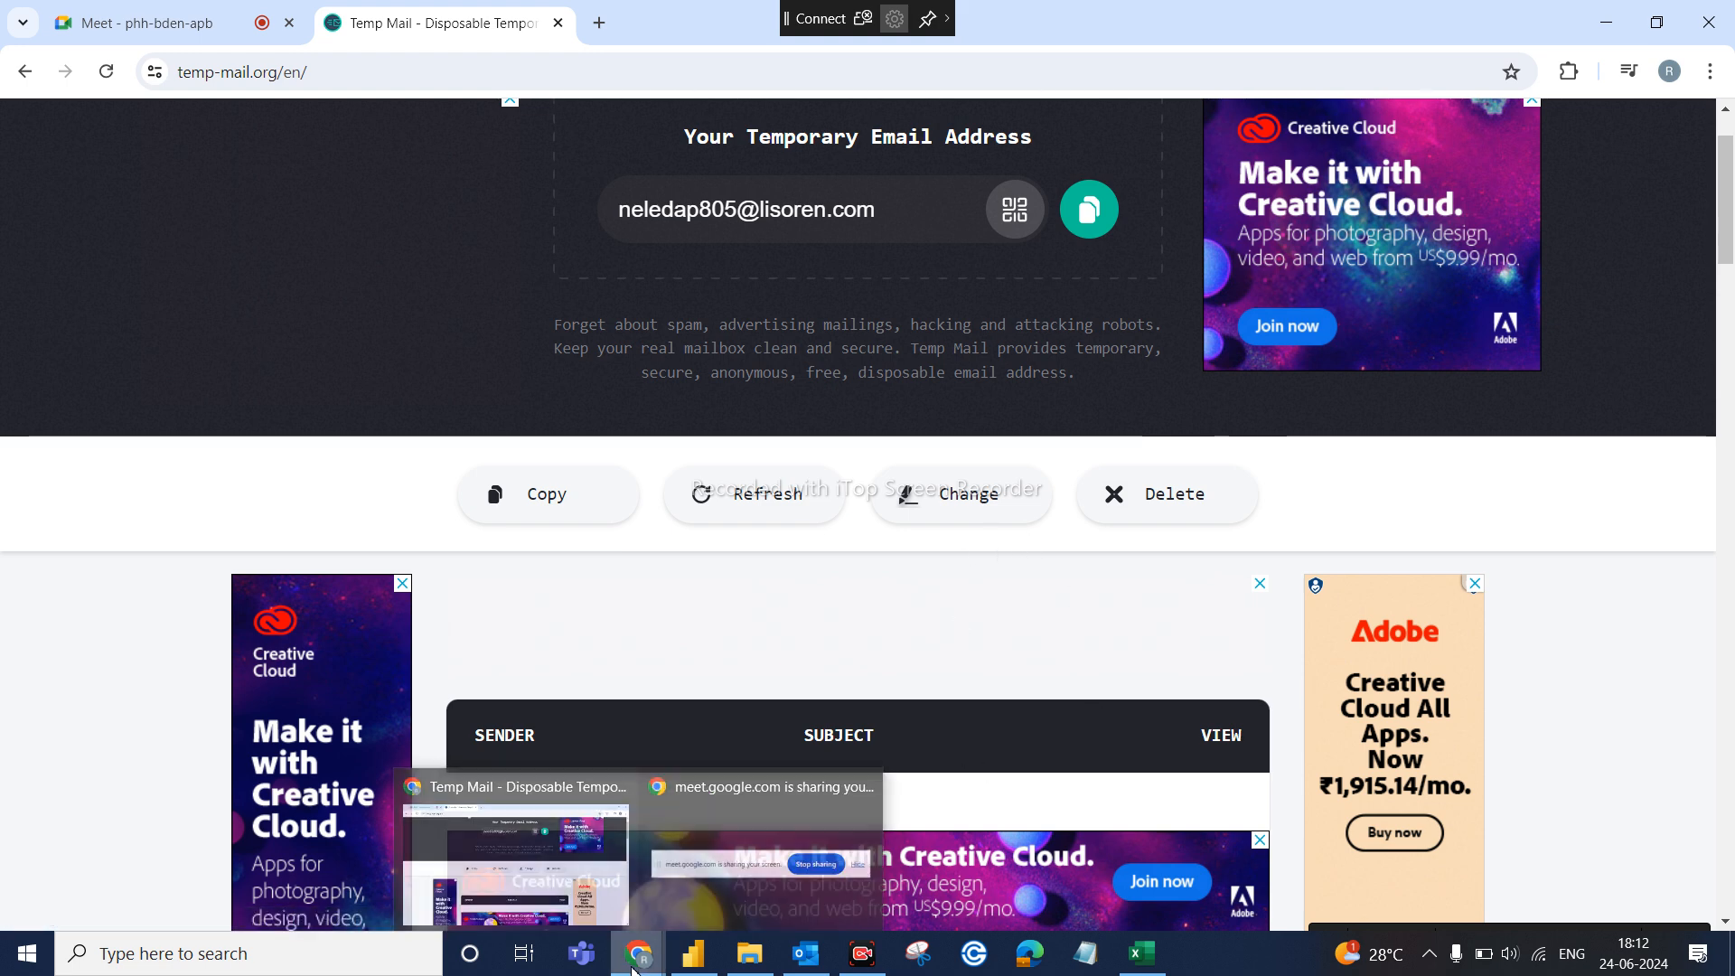
{"action": "mouse_move", "coordinate": [701, 962]}
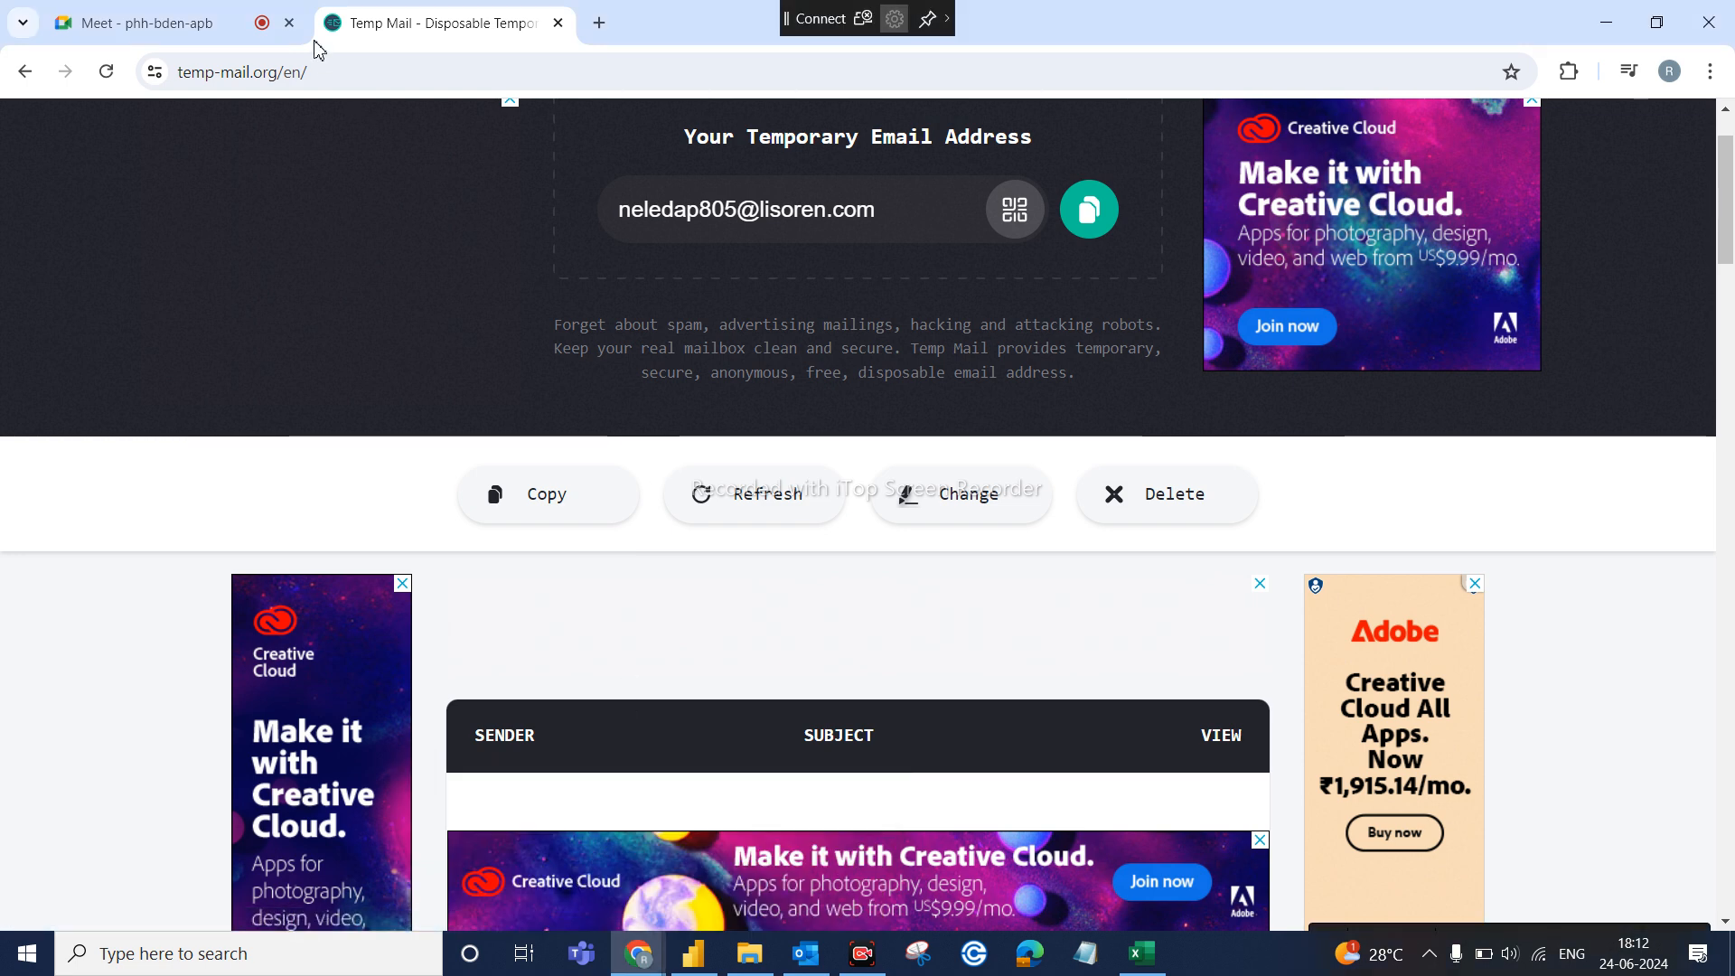
{"action": "left_click", "coordinate": [232, 40]}
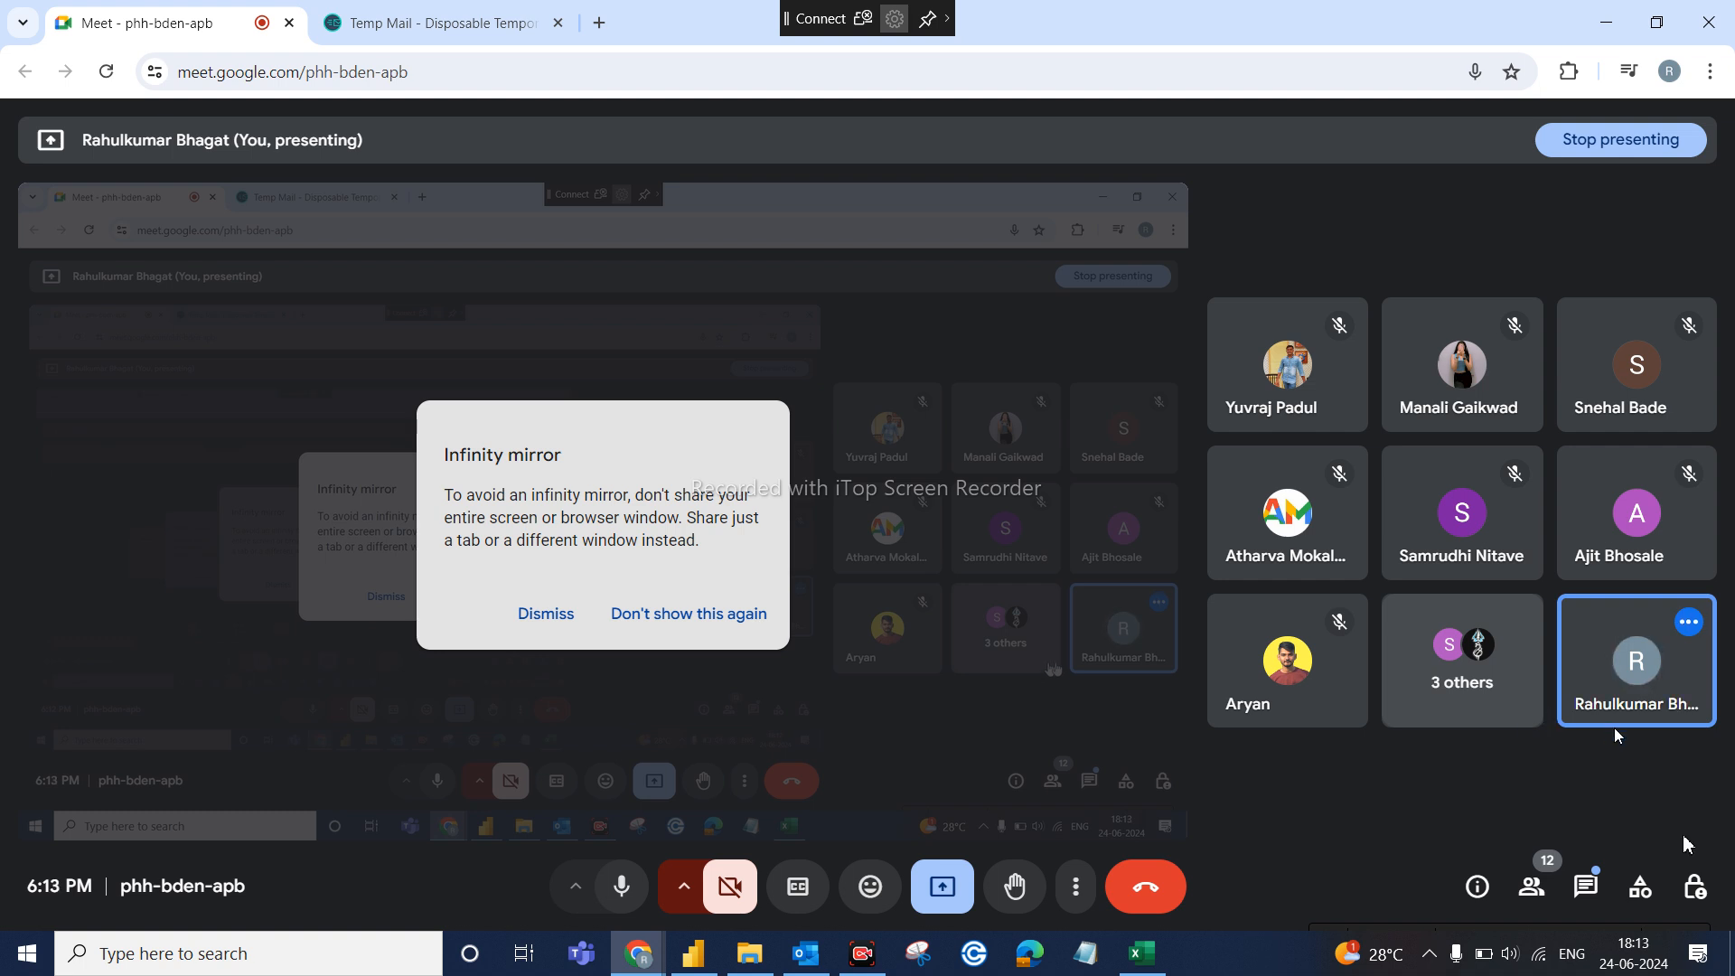
{"action": "left_click", "coordinate": [1590, 887]}
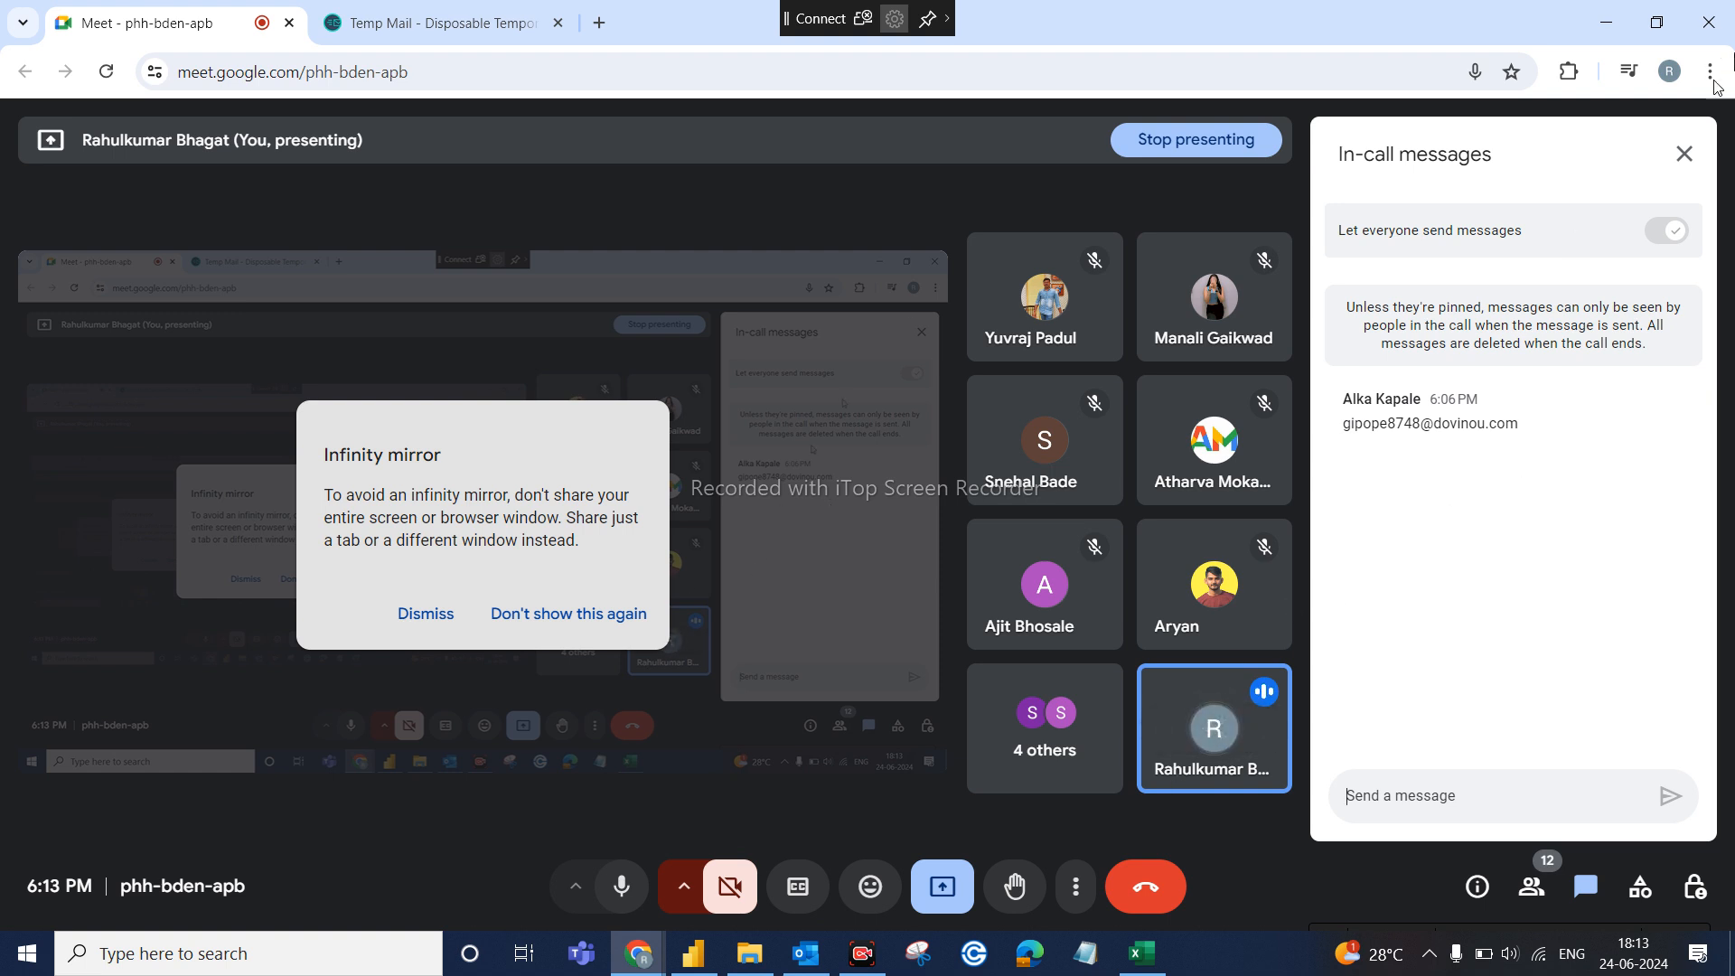
{"action": "left_click", "coordinate": [1685, 163]}
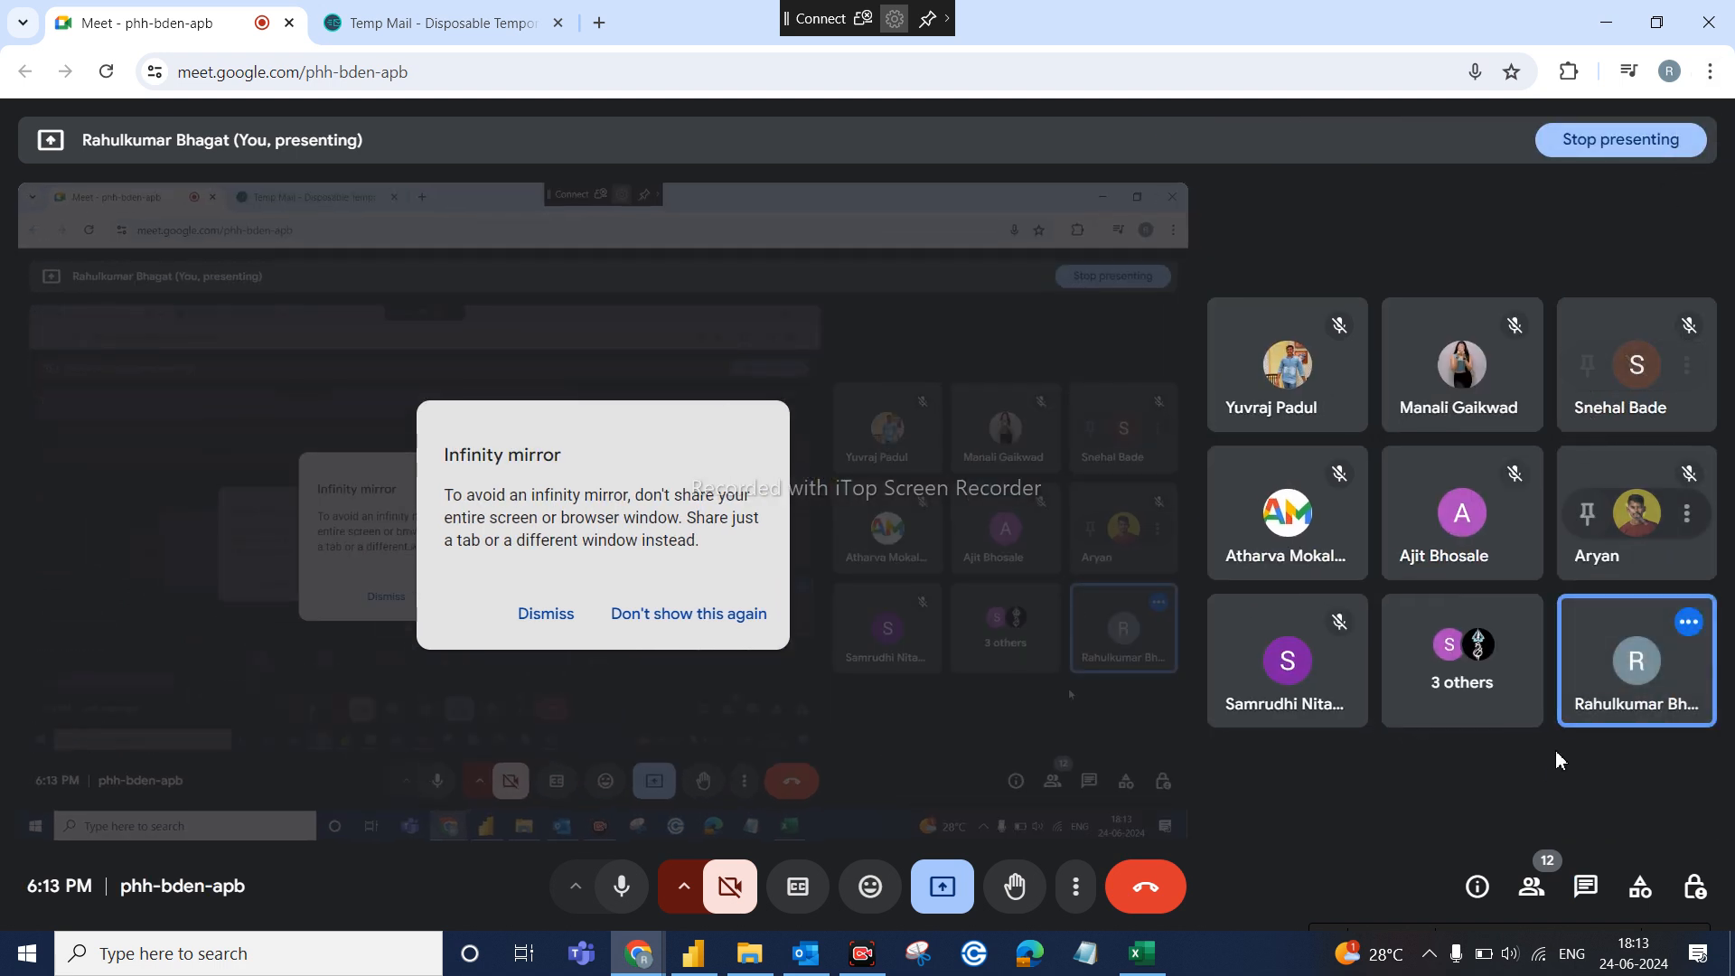
Show the meeting's participant list, capture its lower part as a rectangular snip with Snipping Tool, and minimize the snip
{"action": "left_click", "coordinate": [1534, 886]}
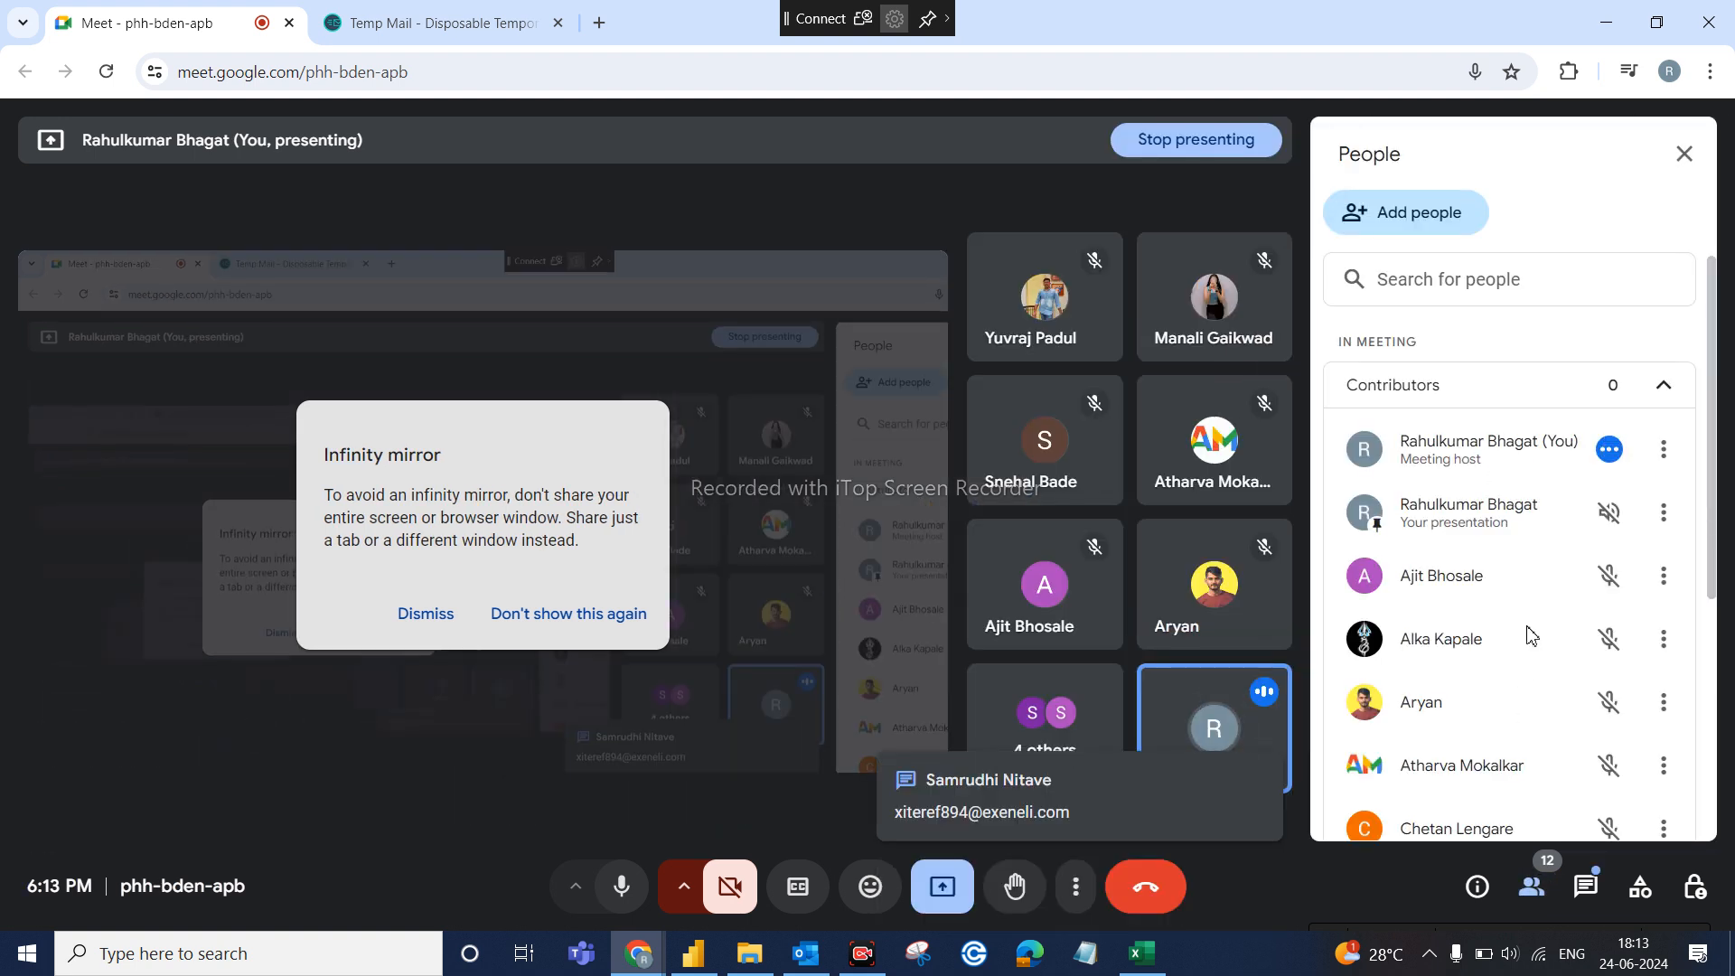
{"action": "scroll", "coordinate": [1529, 636], "scroll_direction": "down", "scroll_amount": 5}
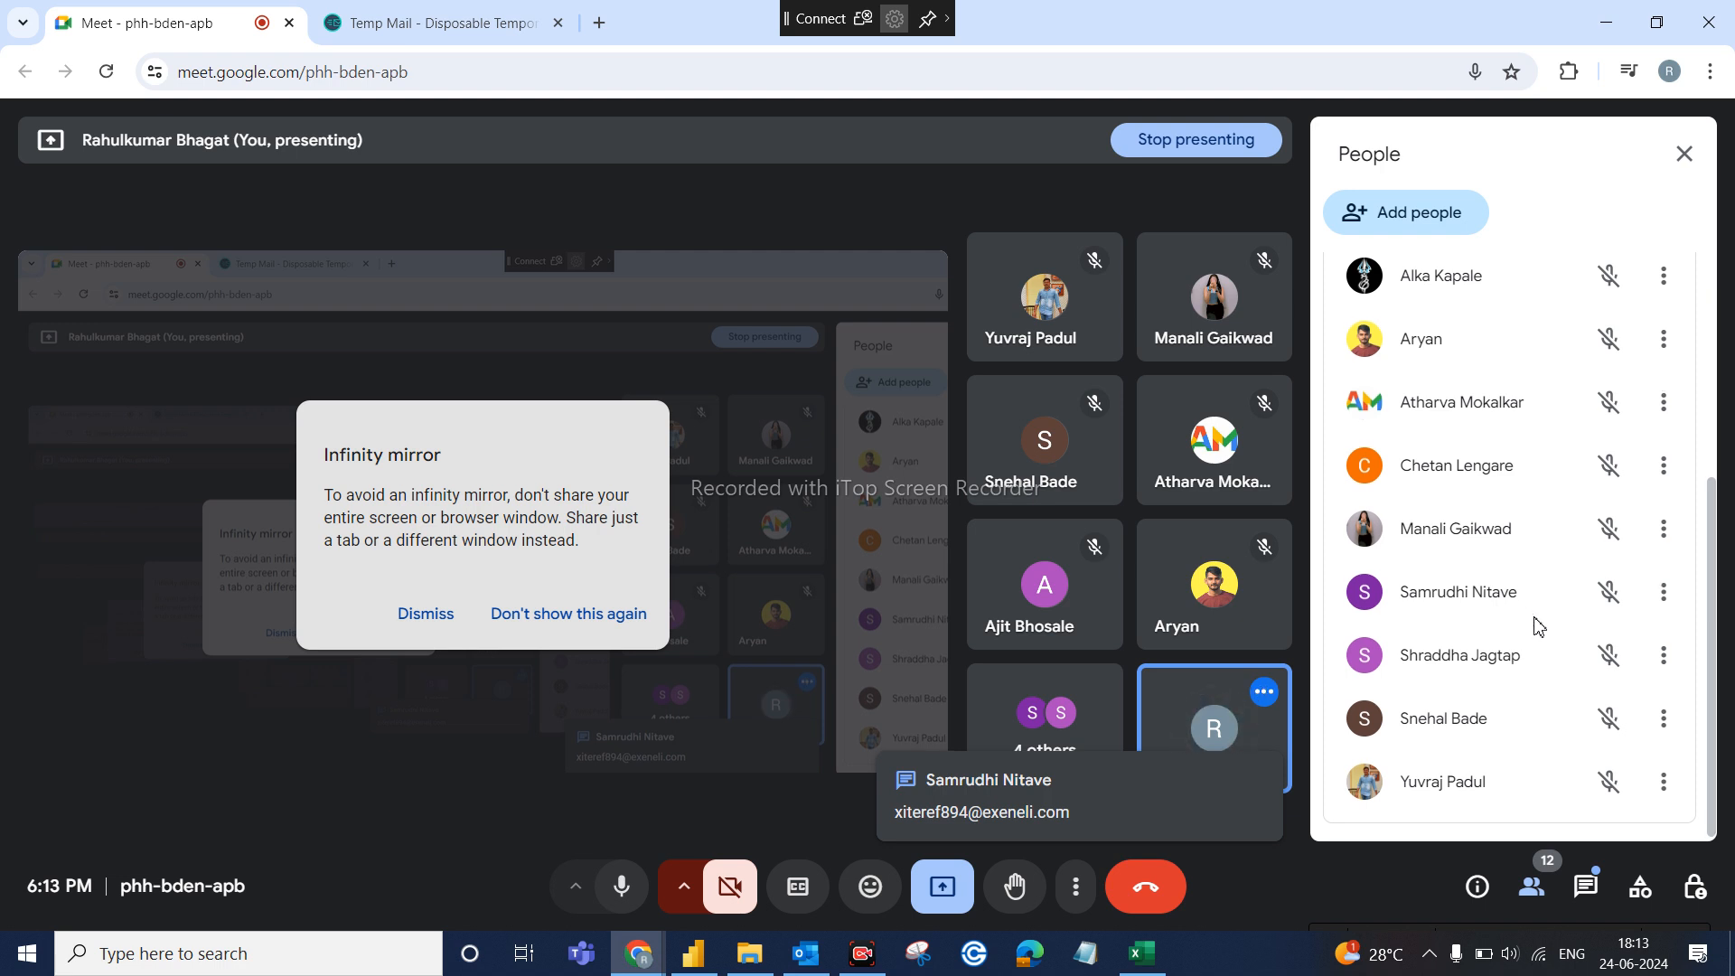
{"action": "left_click", "coordinate": [927, 954]}
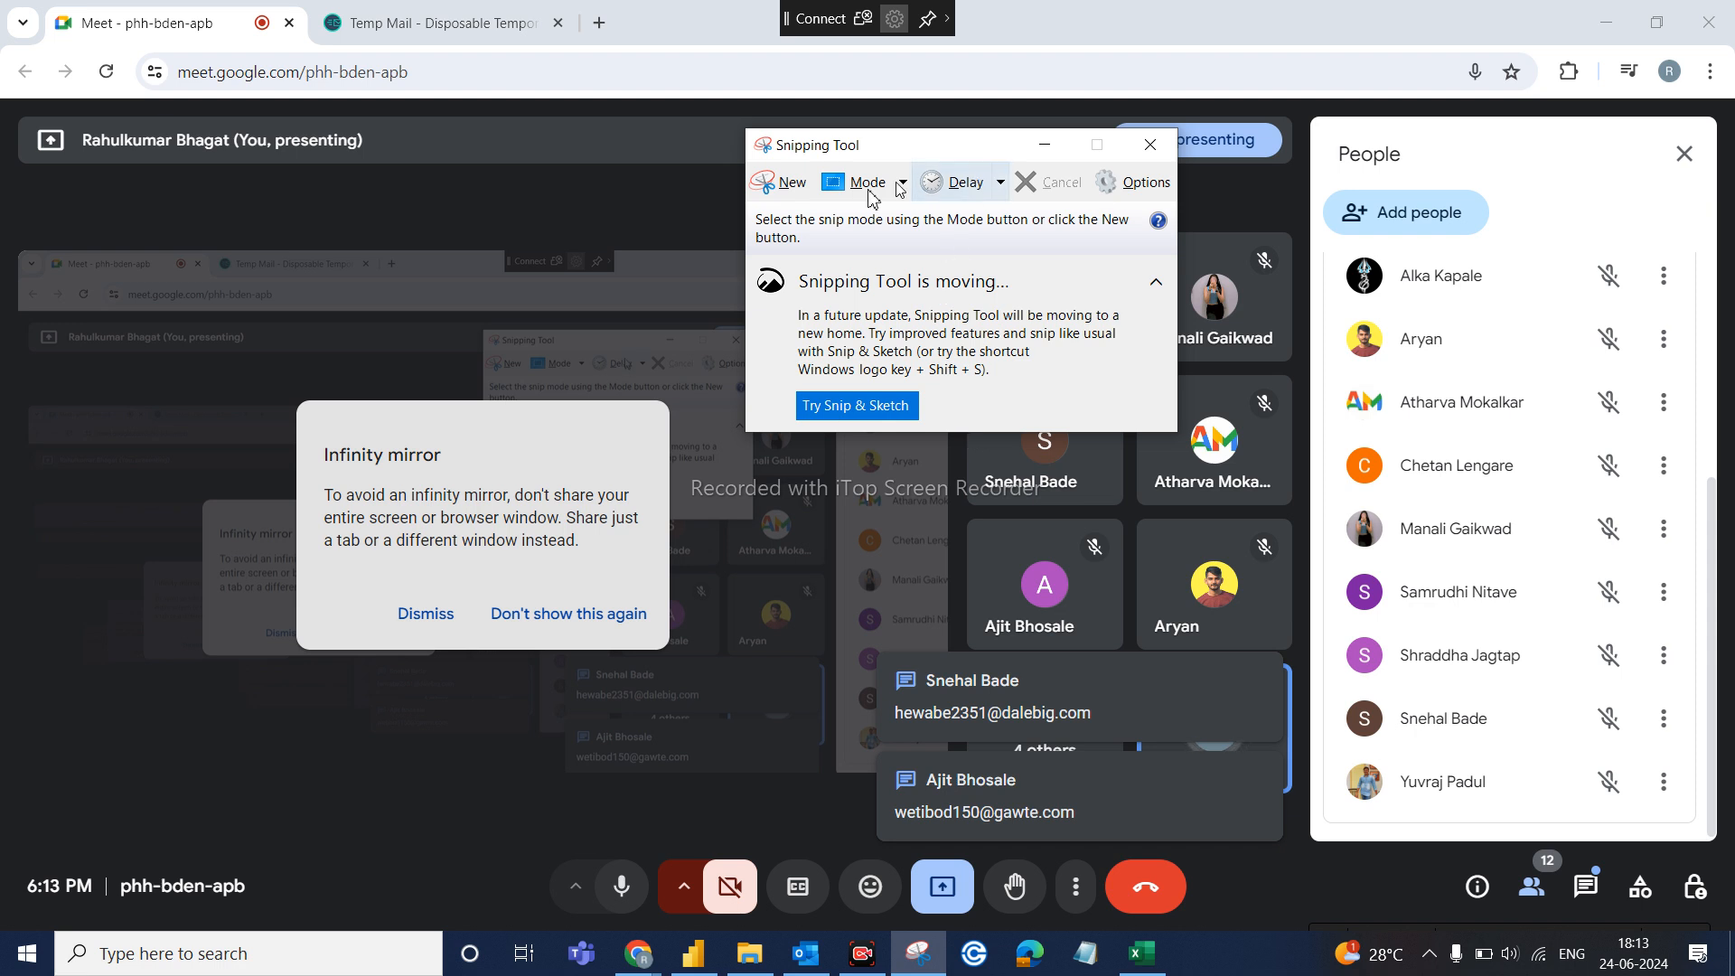
{"action": "left_click", "coordinate": [783, 184]}
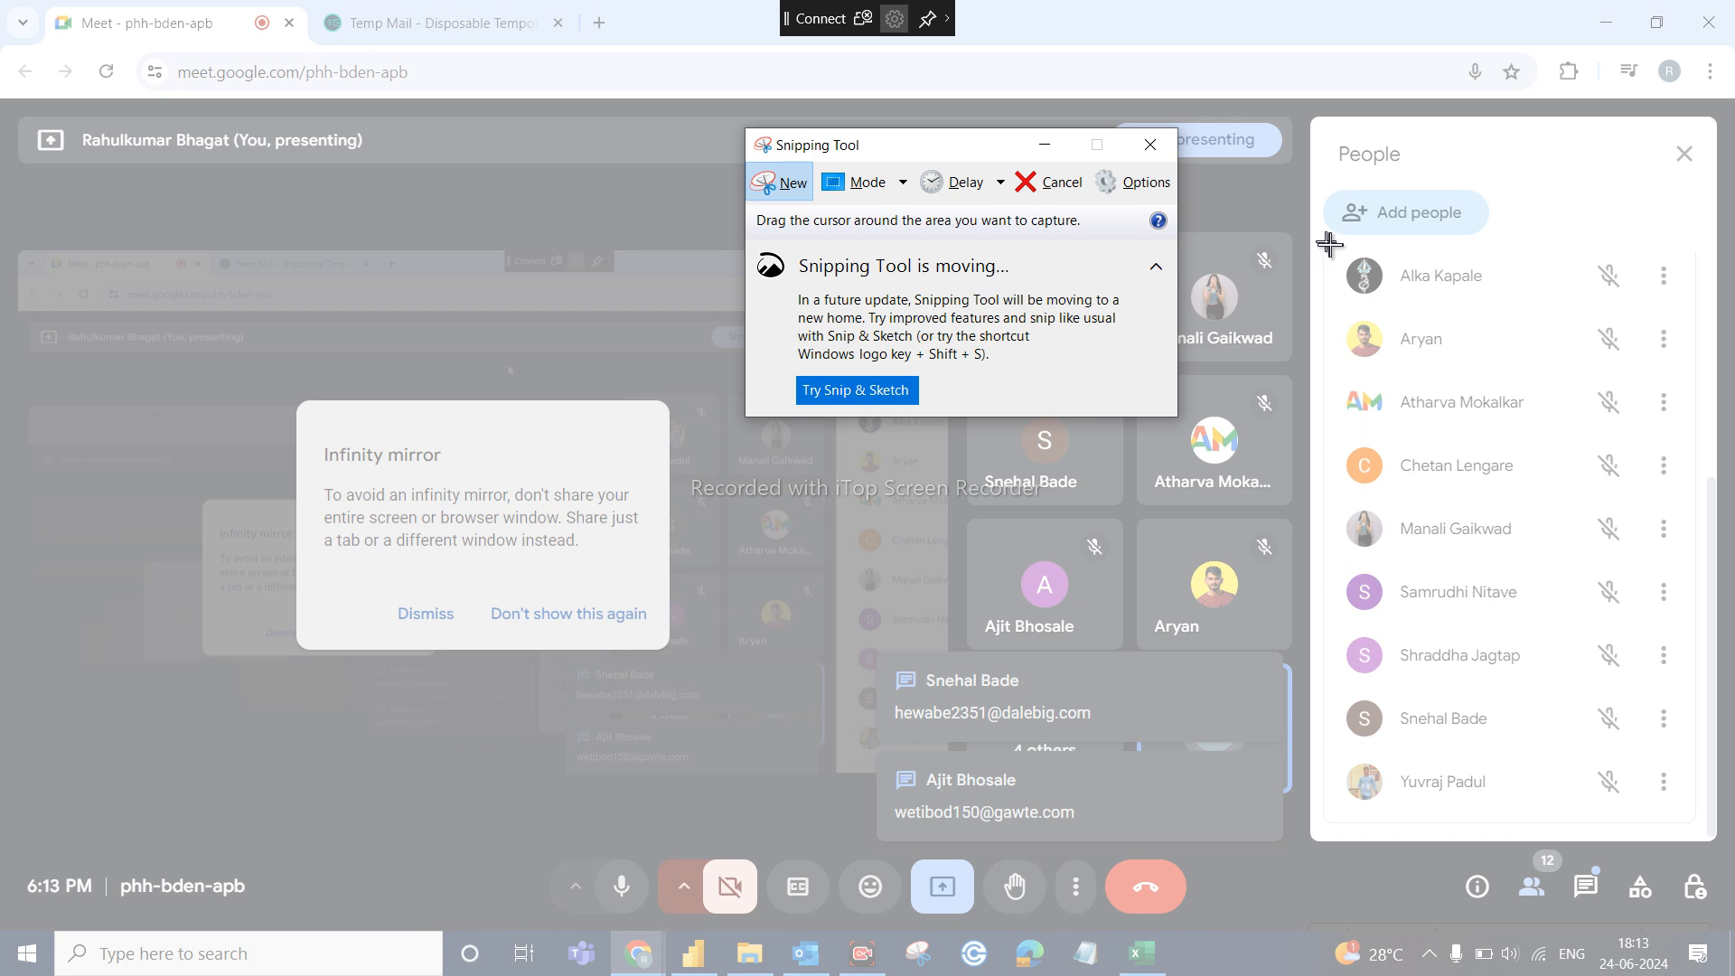
{"action": "left_click_drag", "start_coordinate": [1328, 244], "coordinate": [1694, 826]}
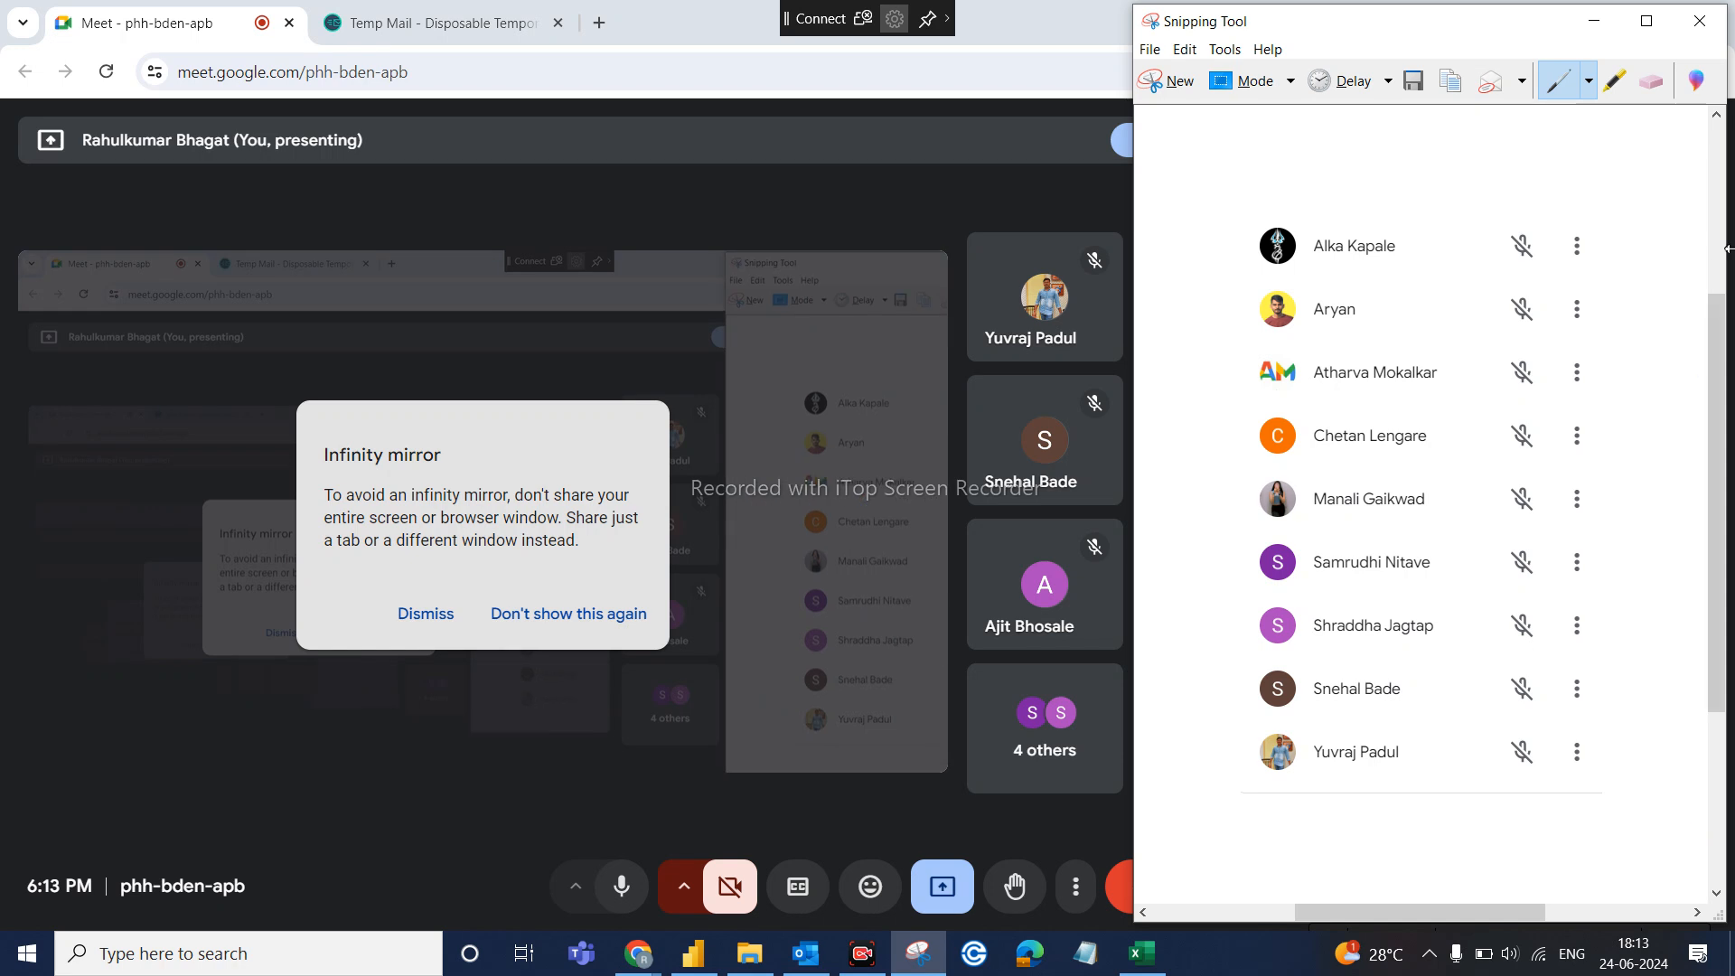
{"action": "left_click", "coordinate": [1594, 20]}
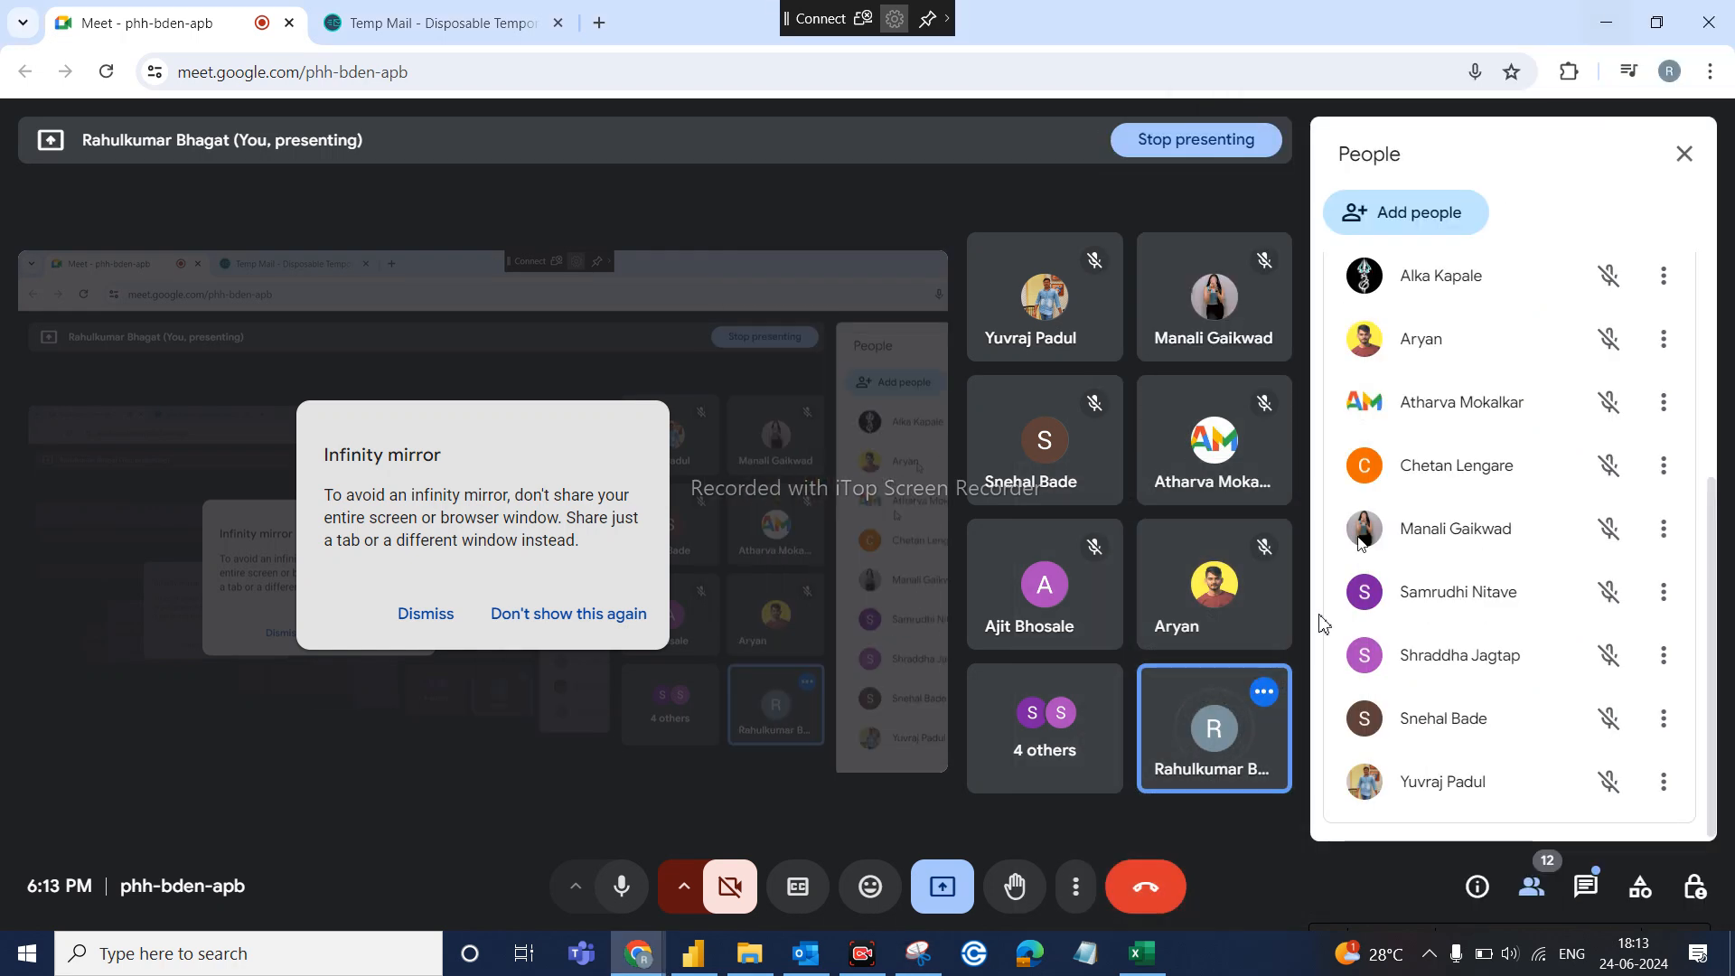
Review the in-call messages and look through the full list of people in the meeting
{"action": "left_click", "coordinate": [1584, 904]}
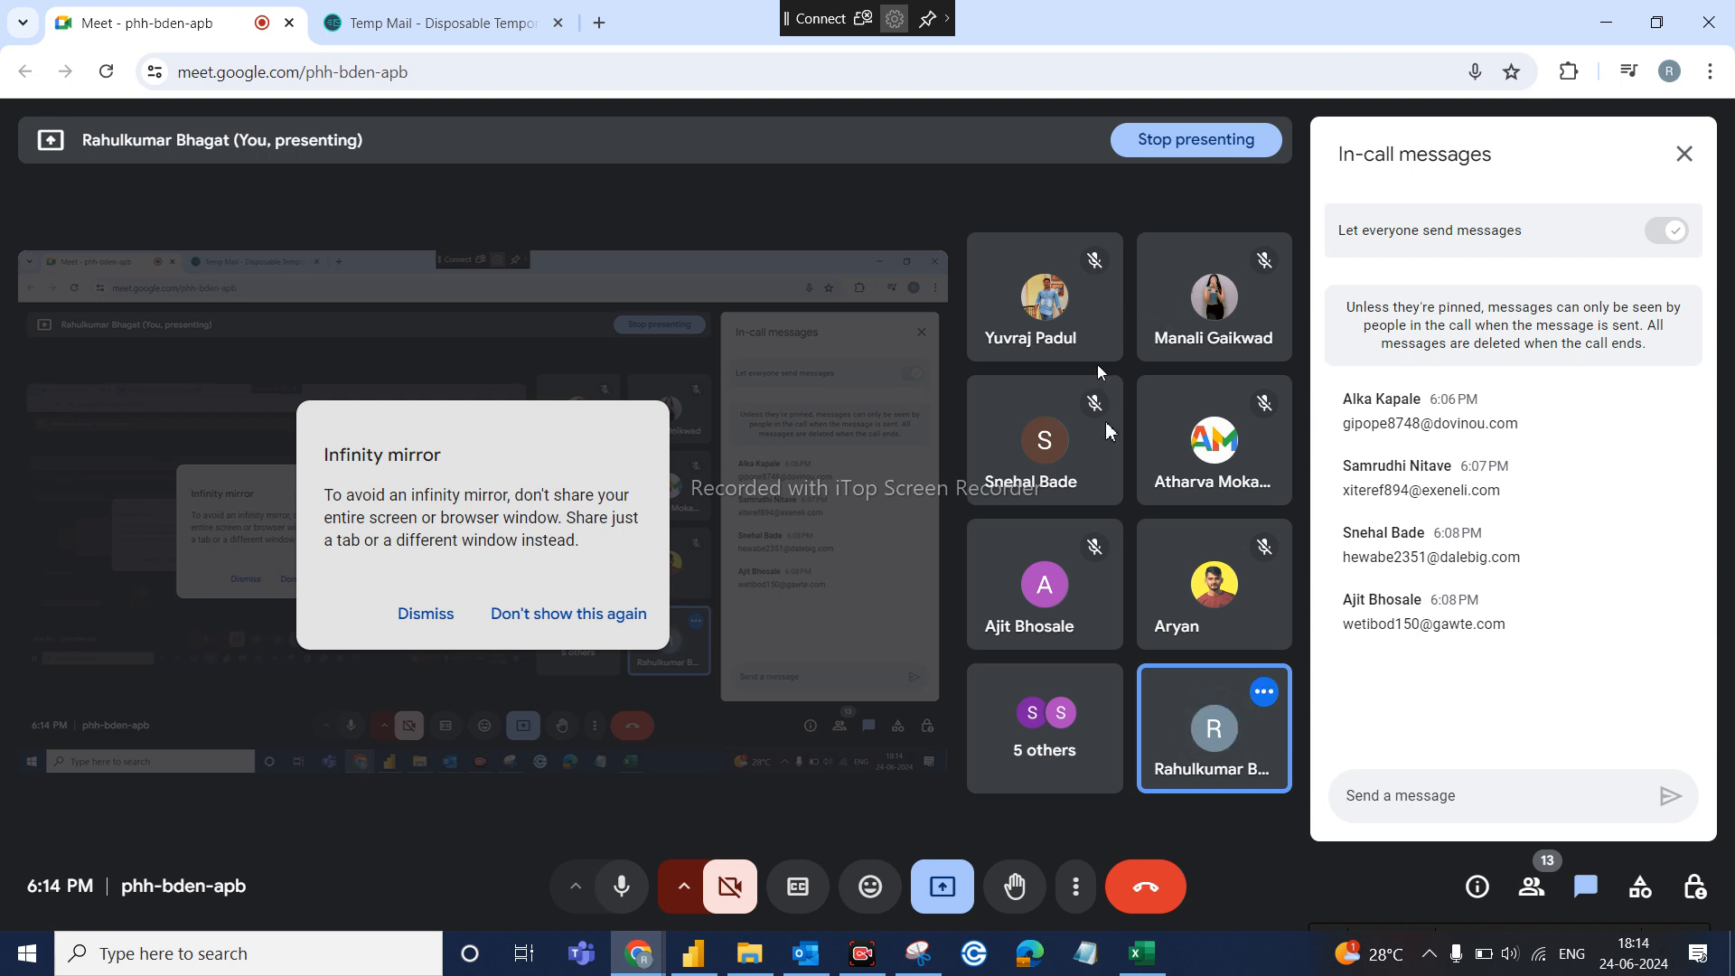
{"action": "mouse_move", "coordinate": [1141, 542]}
{"action": "mouse_move", "coordinate": [1068, 353]}
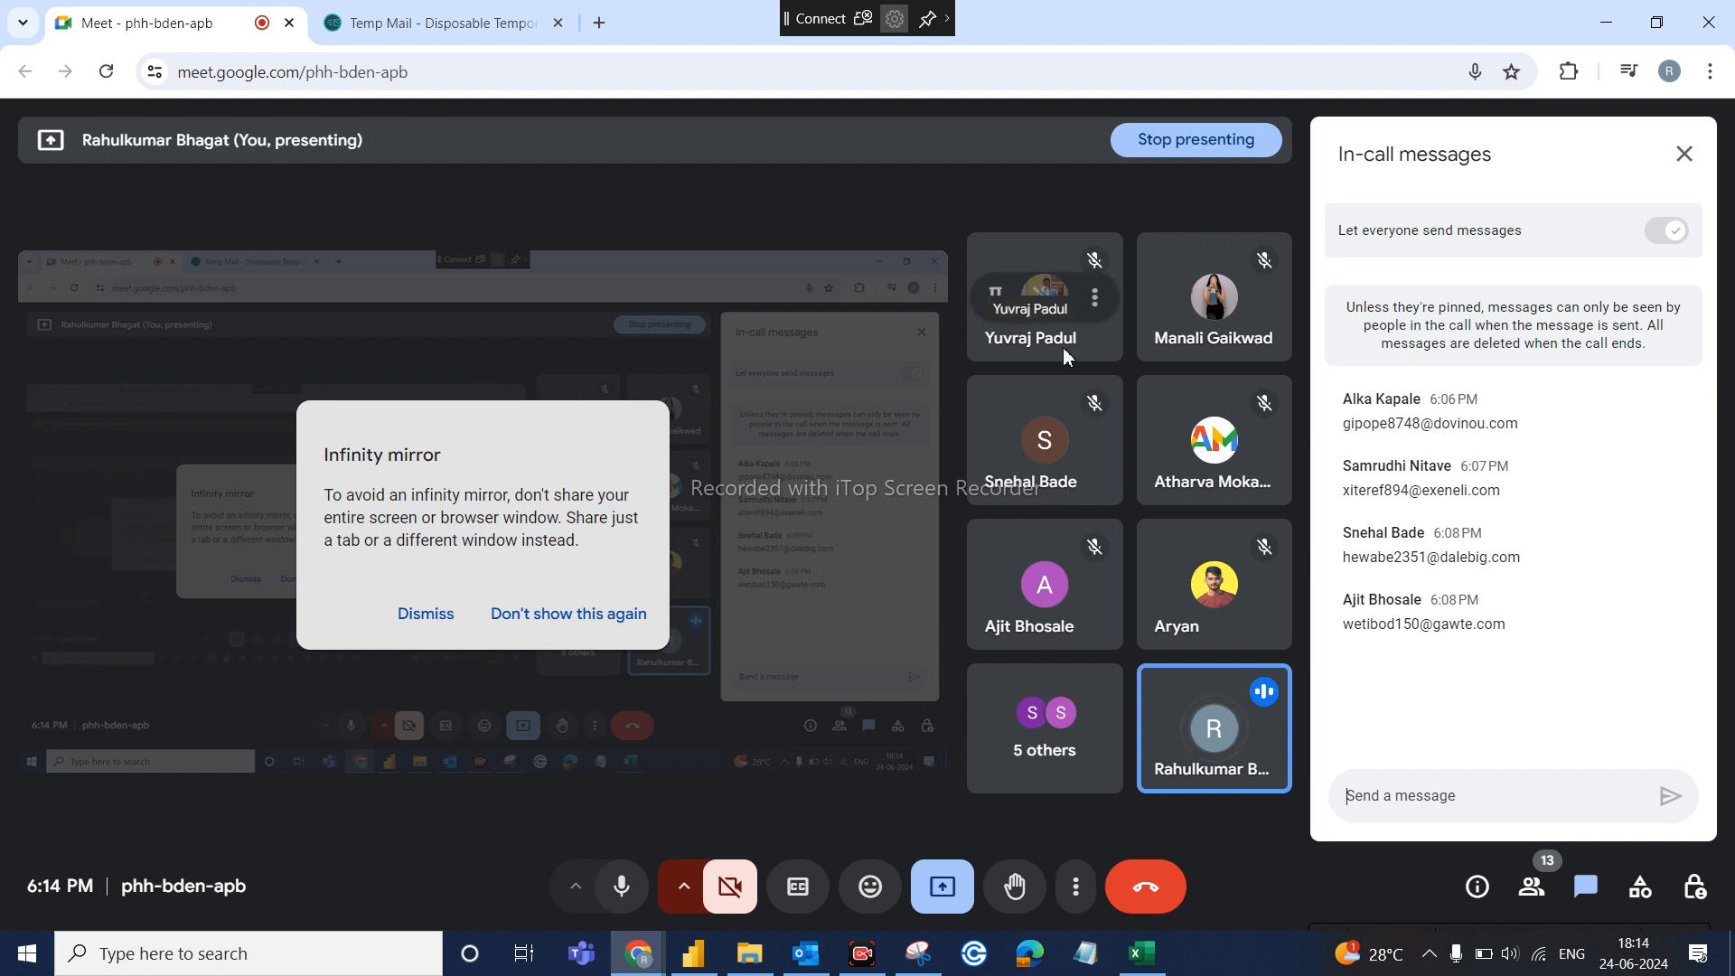
{"action": "left_click", "coordinate": [1091, 743]}
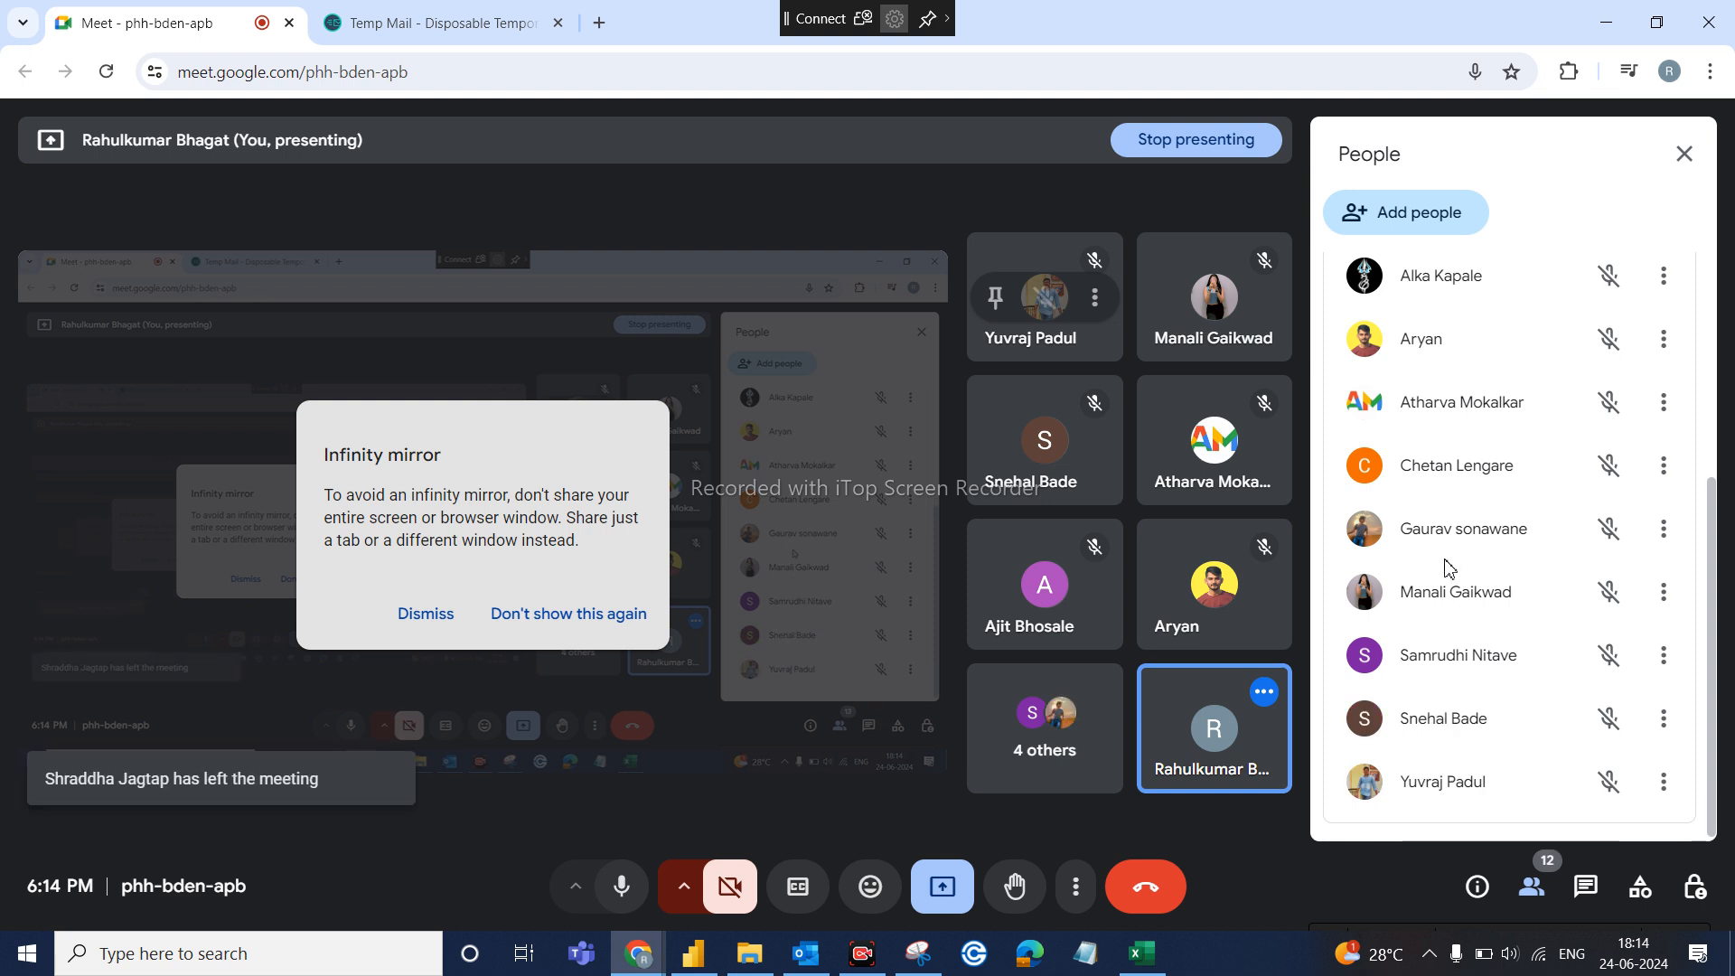
{"action": "scroll", "coordinate": [1448, 566], "scroll_direction": "up", "scroll_amount": 3}
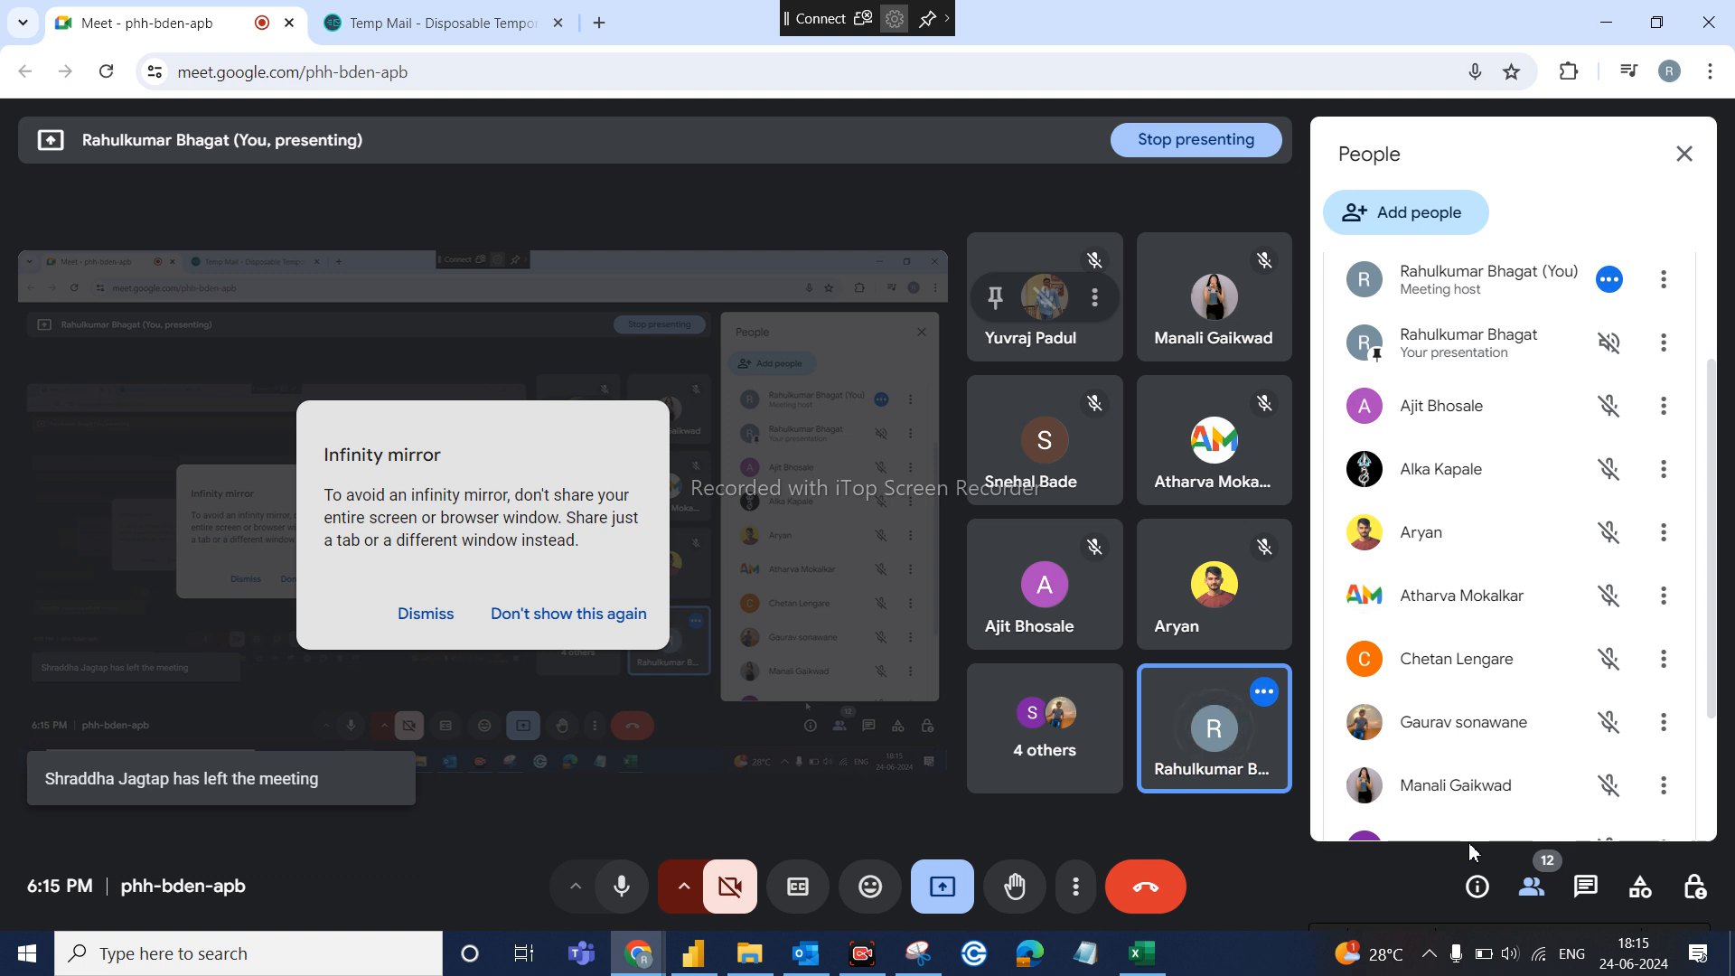
{"action": "scroll", "coordinate": [1483, 573], "scroll_direction": "down", "scroll_amount": 3}
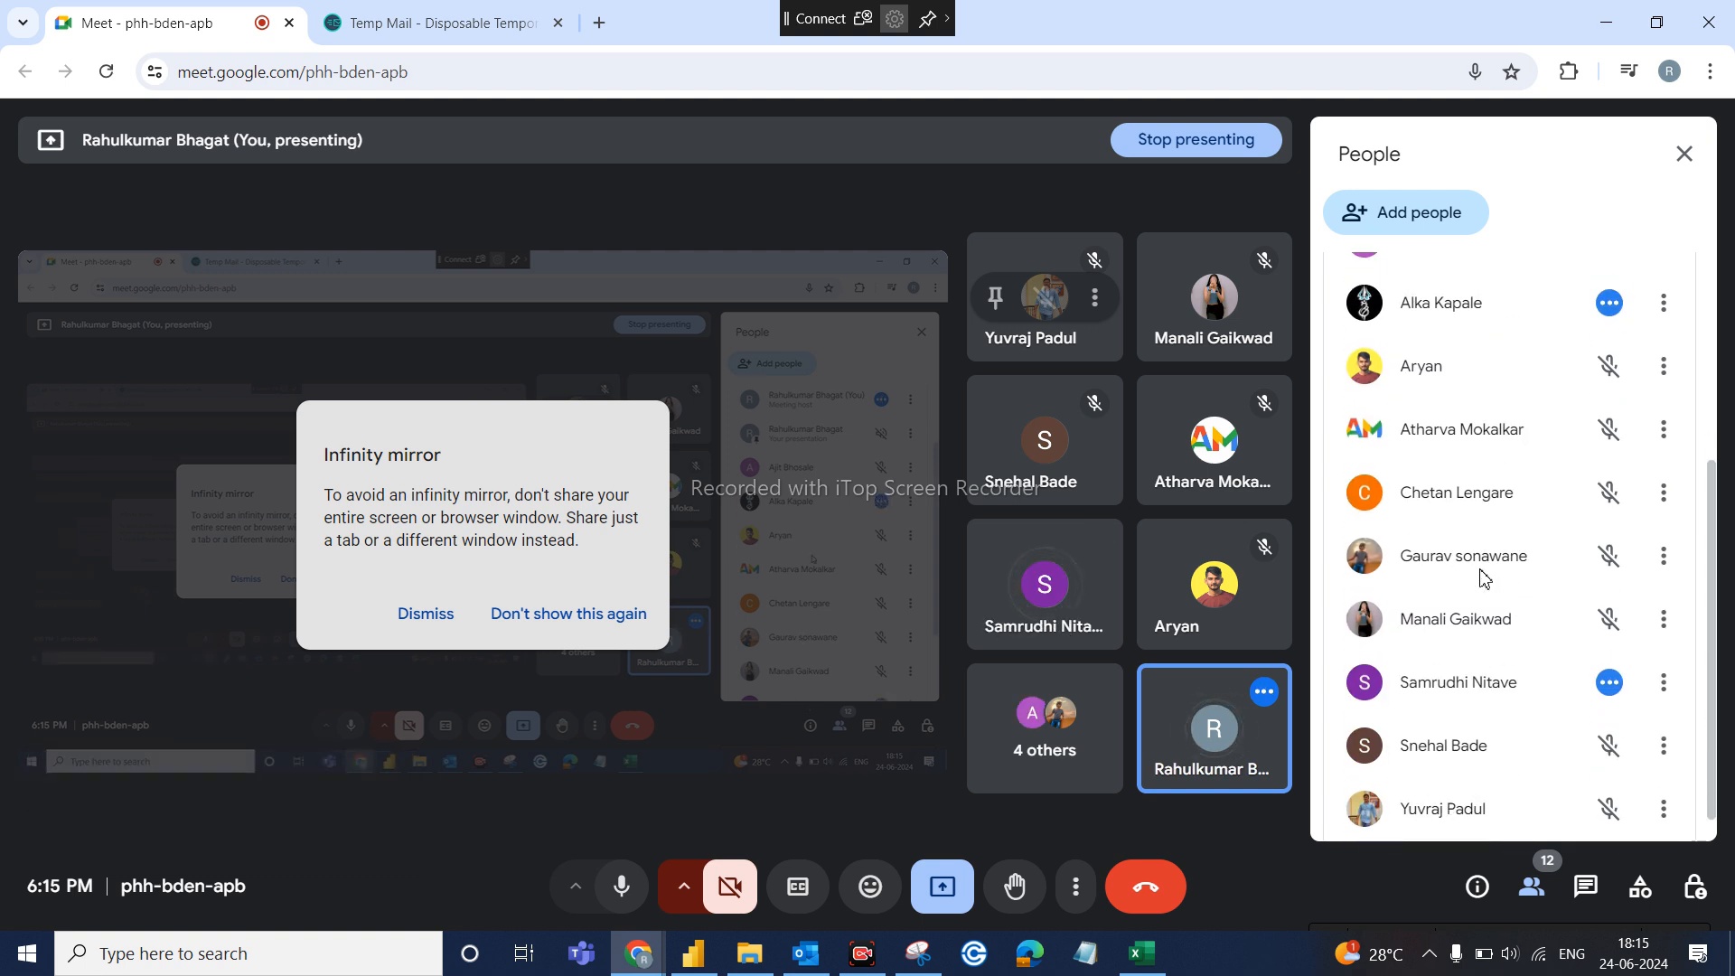
Check the in-call messages once more and leave the Google Meet call
{"action": "left_click", "coordinate": [1588, 890]}
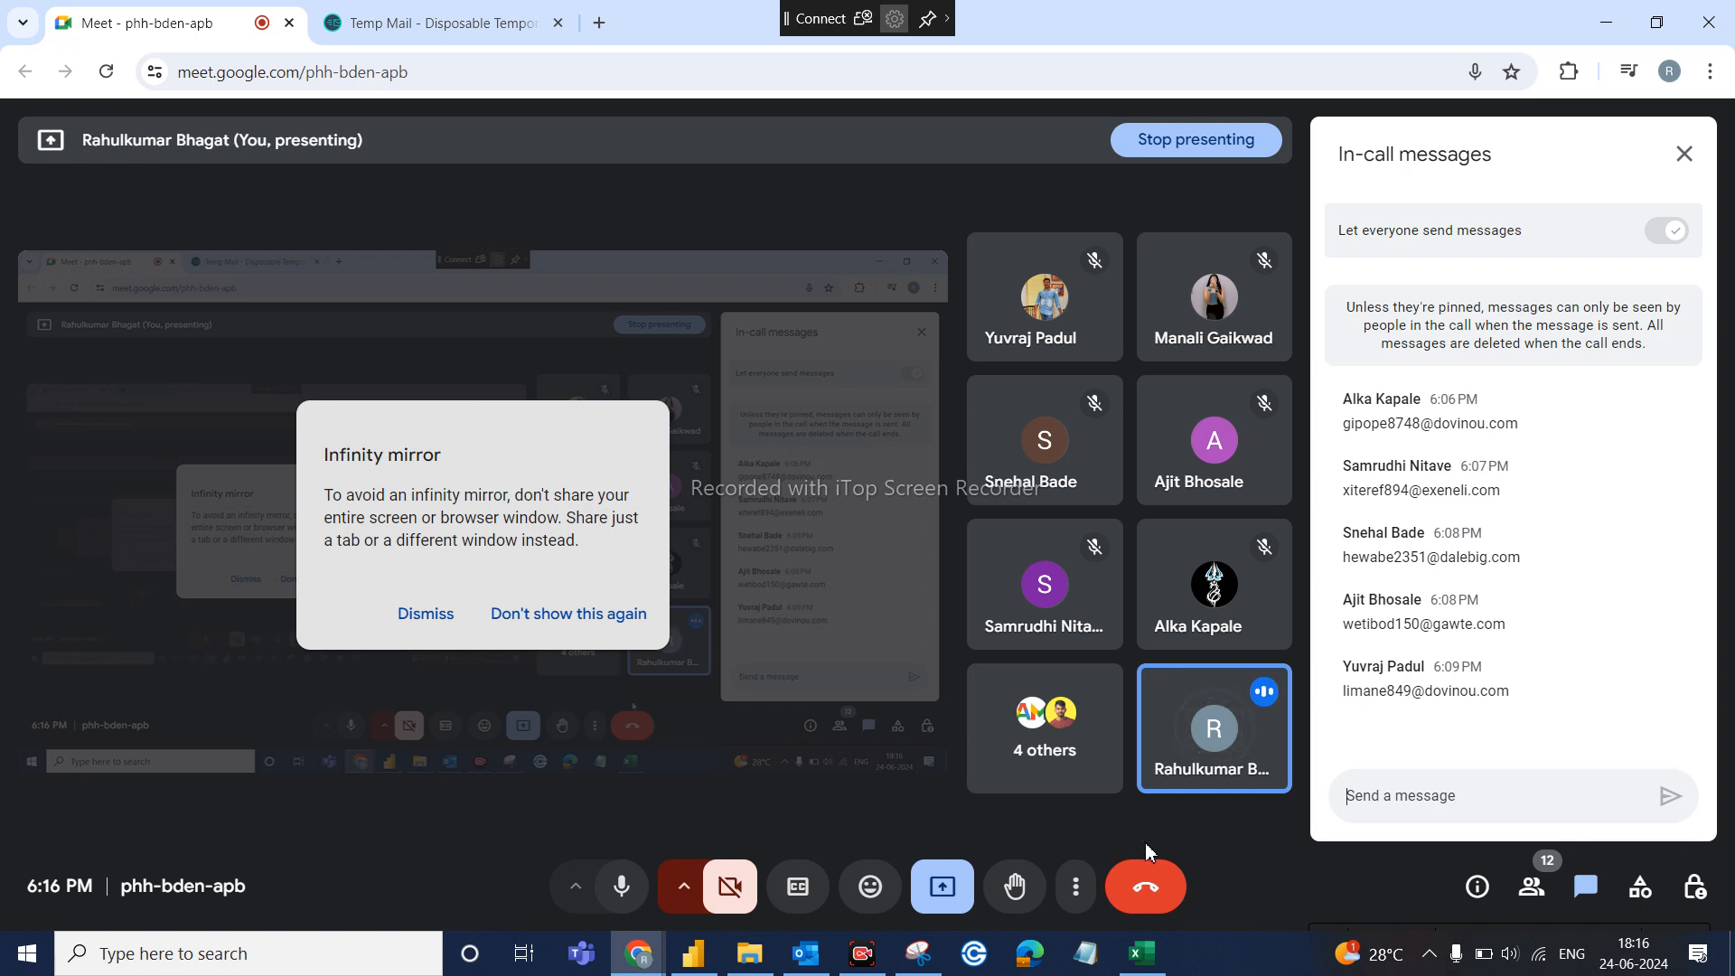
{"action": "left_click", "coordinate": [1142, 890]}
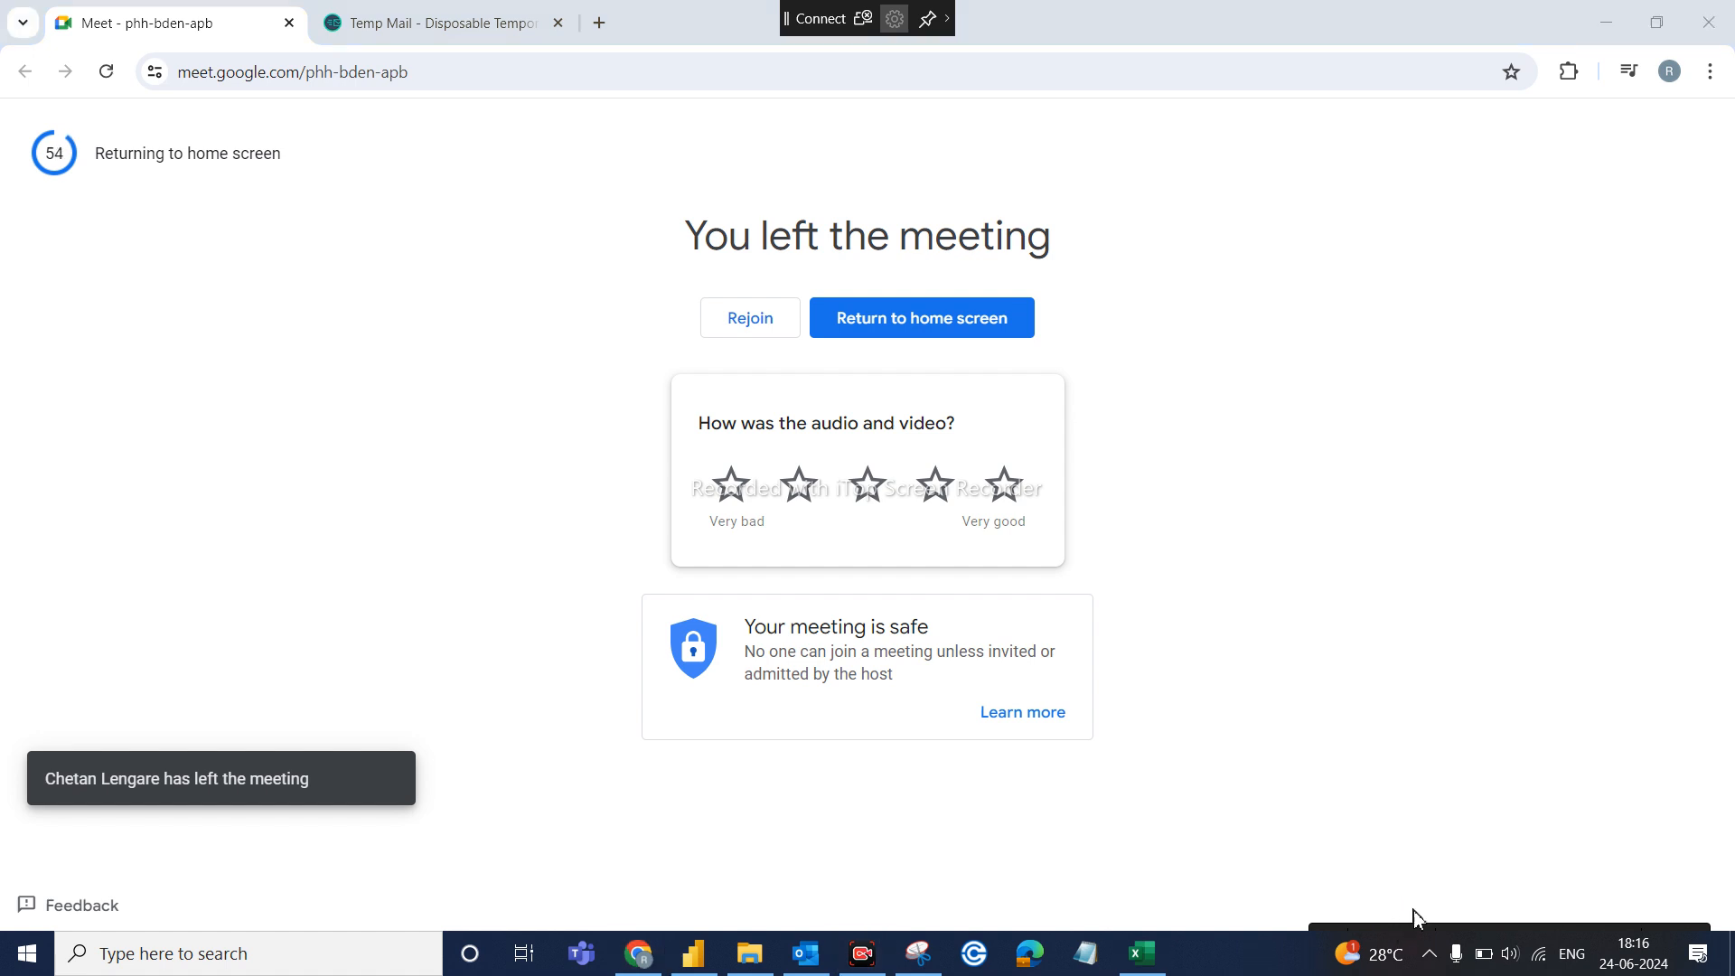
{"action": "mouse_move", "coordinate": [1440, 934]}
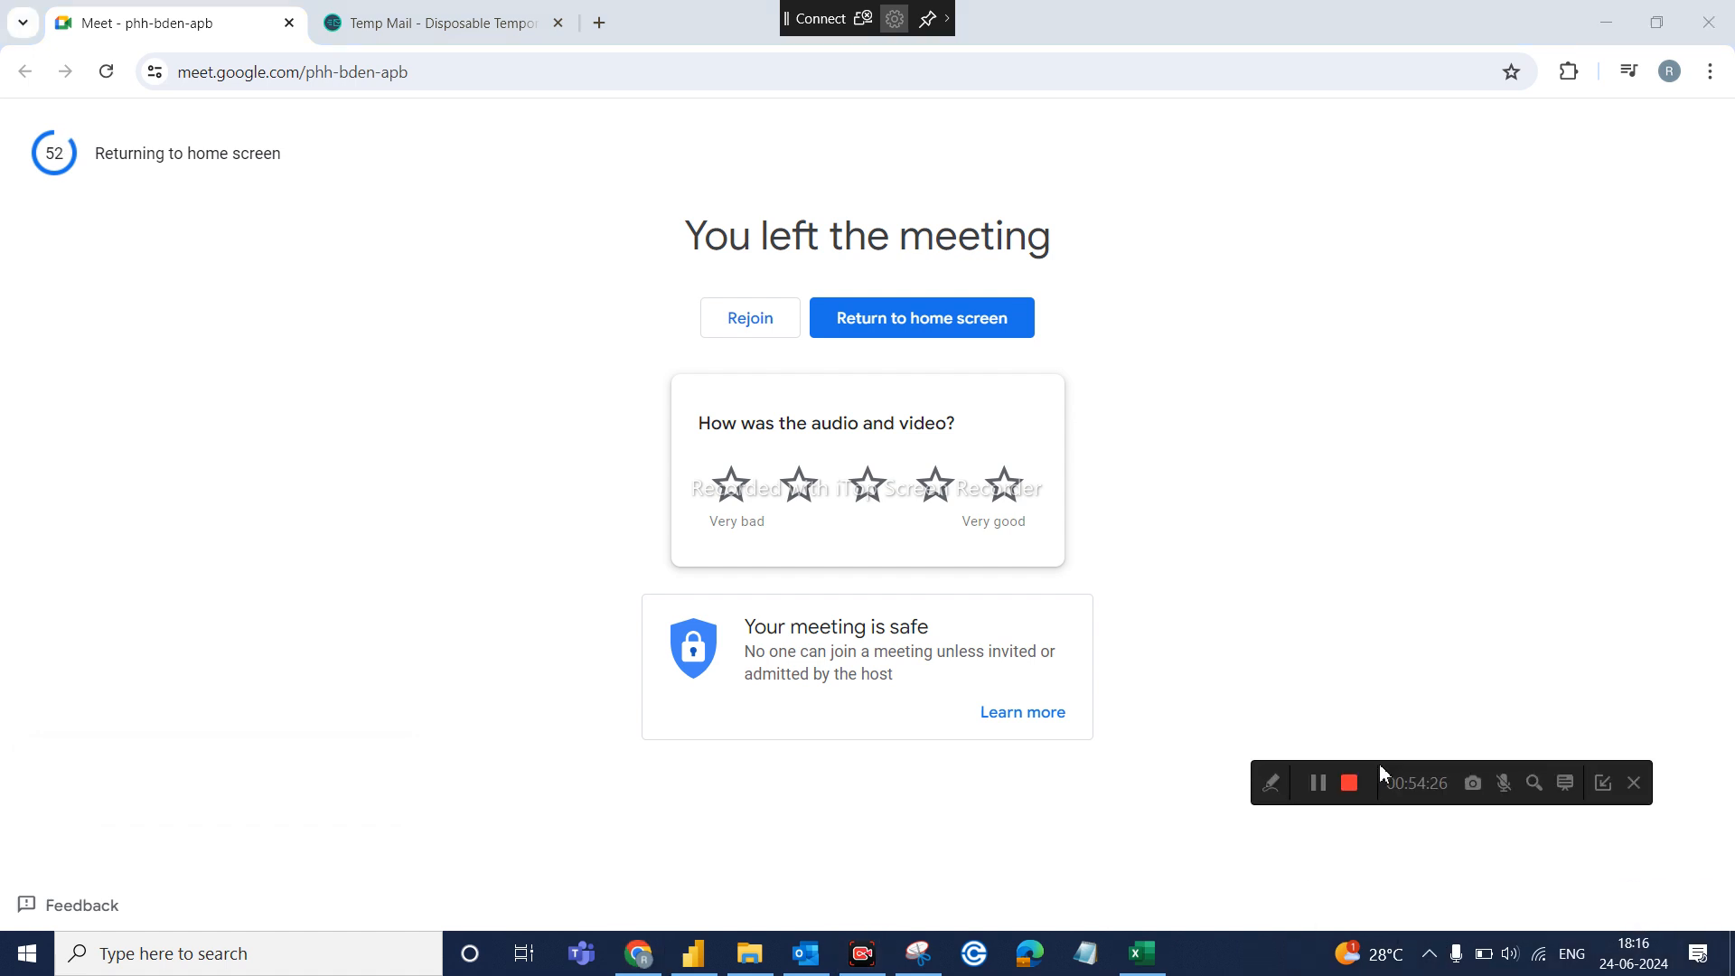